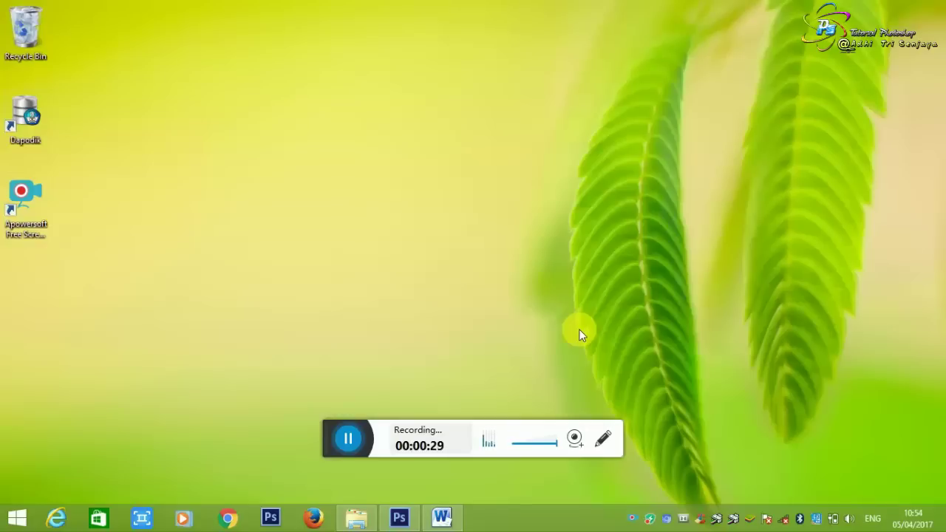
Review the LIKE SUBSCRIBE heading in Word, then minimize Word and bring Photoshop forward.
{"action": "left_click", "coordinate": [442, 518]}
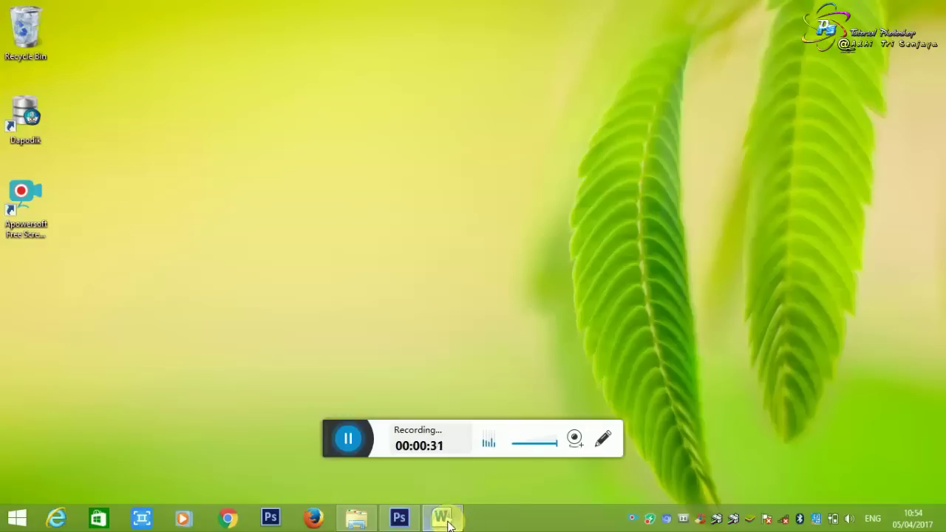
{"action": "left_click_drag", "start_coordinate": [303, 238], "coordinate": [656, 238]}
{"action": "left_click", "coordinate": [390, 235]}
{"action": "left_click", "coordinate": [656, 238]}
{"action": "mouse_move", "coordinate": [442, 519]}
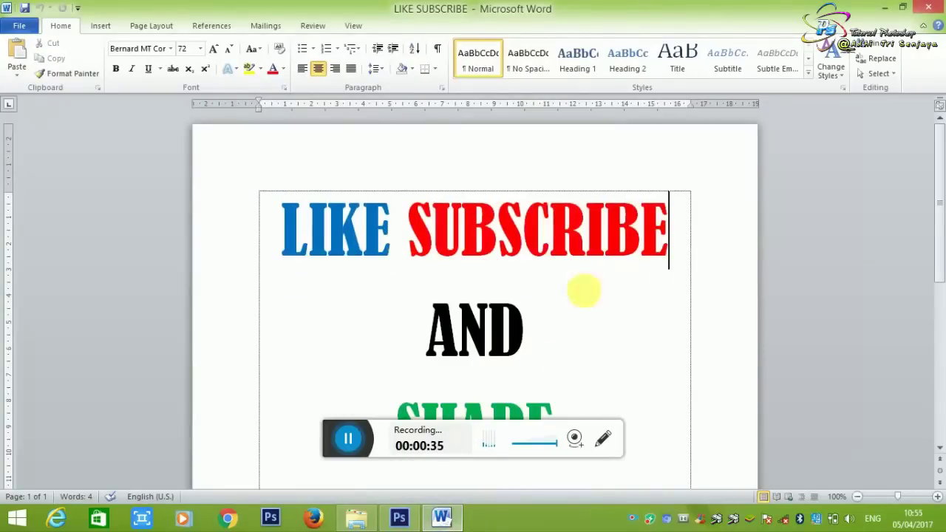
{"action": "left_click", "coordinate": [442, 518]}
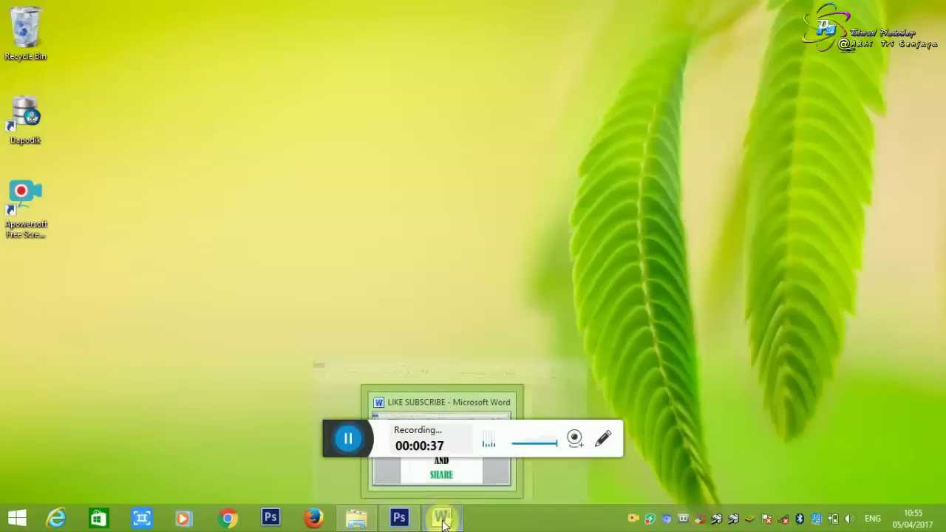
{"action": "left_click", "coordinate": [400, 518]}
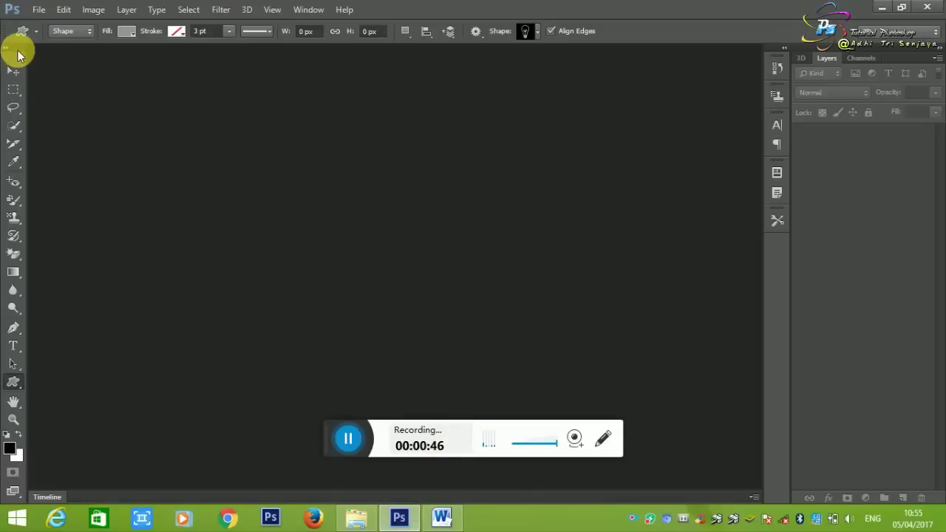
Undock the Tools panel and try the Move, Rectangular Marquee, Lasso and Eyedropper tools.
{"action": "mouse_move", "coordinate": [21, 52]}
{"action": "left_mouse_down"}
{"action": "mouse_move", "coordinate": [52, 74]}
{"action": "mouse_move", "coordinate": [99, 57]}
{"action": "mouse_move", "coordinate": [97, 47]}
{"action": "mouse_move", "coordinate": [145, 72]}
{"action": "mouse_move", "coordinate": [14, 53]}
{"action": "left_mouse_up"}
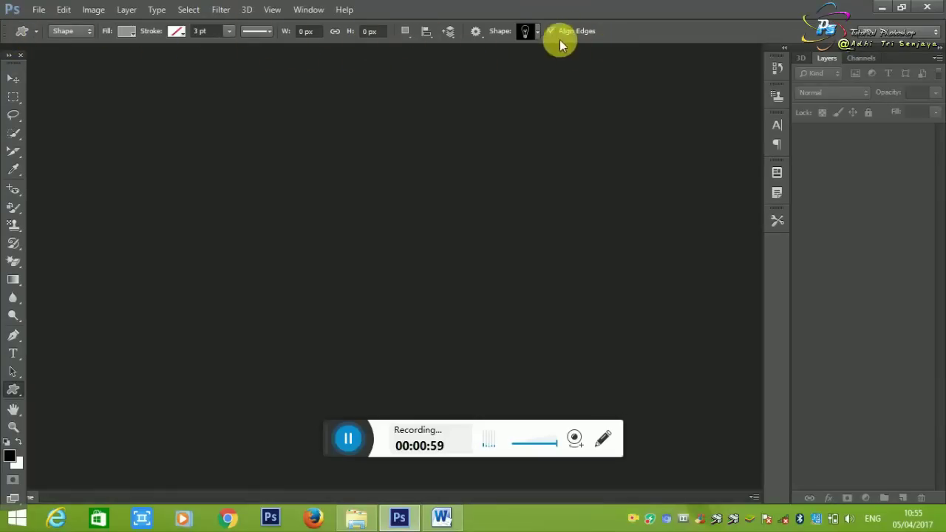
{"action": "left_click", "coordinate": [16, 80]}
{"action": "left_click", "coordinate": [13, 96]}
{"action": "left_click", "coordinate": [14, 116]}
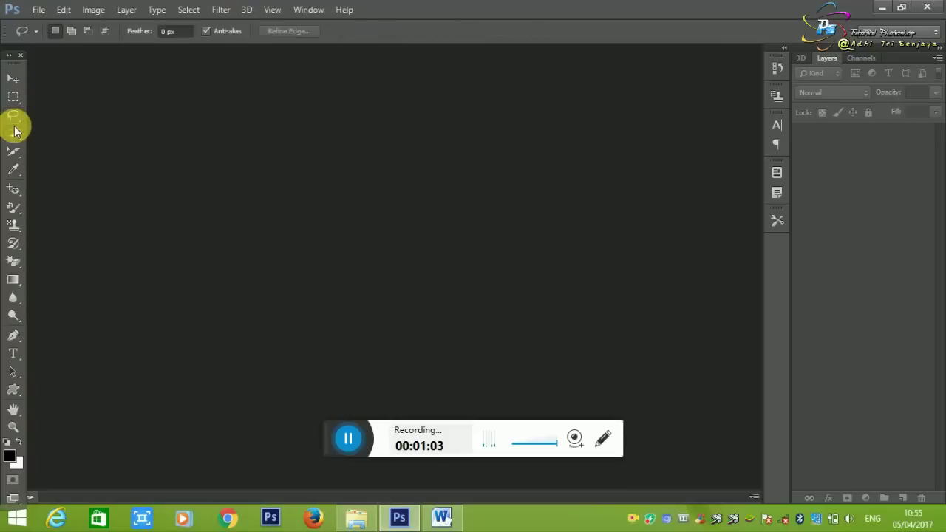
{"action": "left_click", "coordinate": [20, 168]}
Try the Clone Stamp, Art History Brush, Magic Eraser and Gradient tools, ending on Blur.
{"action": "left_click", "coordinate": [13, 225]}
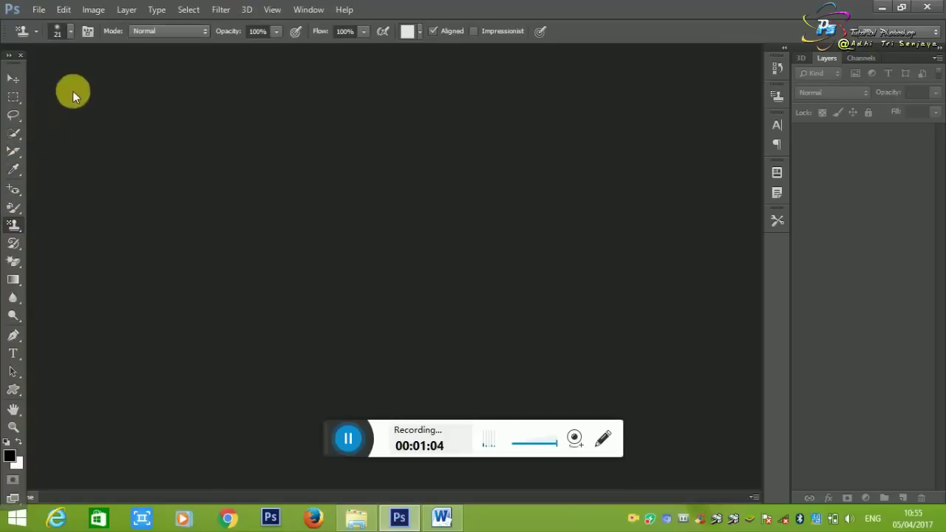
{"action": "left_click", "coordinate": [15, 241]}
{"action": "left_click", "coordinate": [14, 262]}
{"action": "left_click", "coordinate": [14, 280]}
{"action": "left_click", "coordinate": [13, 297]}
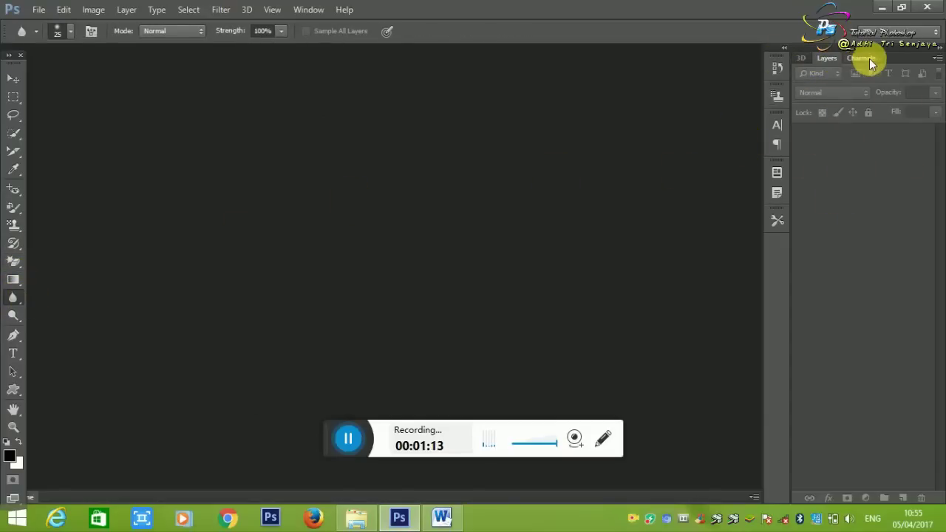
{"action": "left_click_drag", "start_coordinate": [869, 58], "coordinate": [838, 59]}
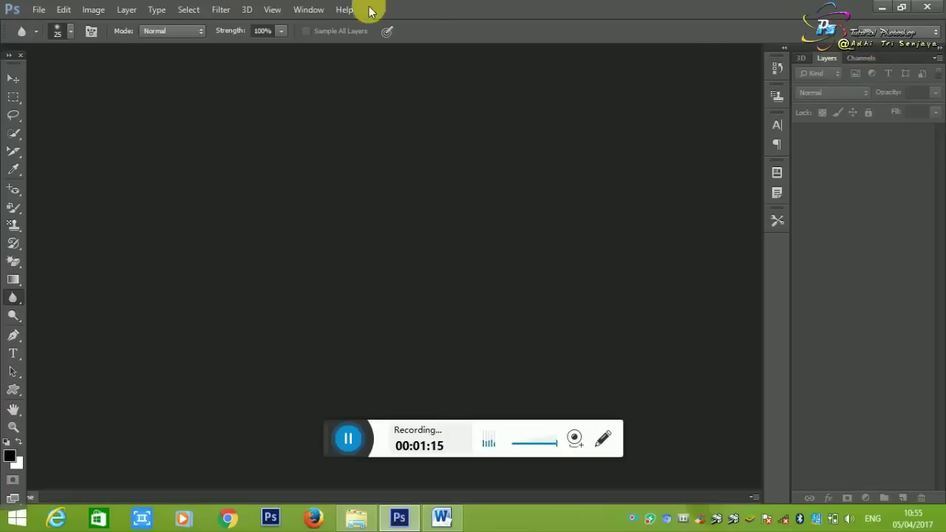
{"action": "left_click", "coordinate": [275, 10]}
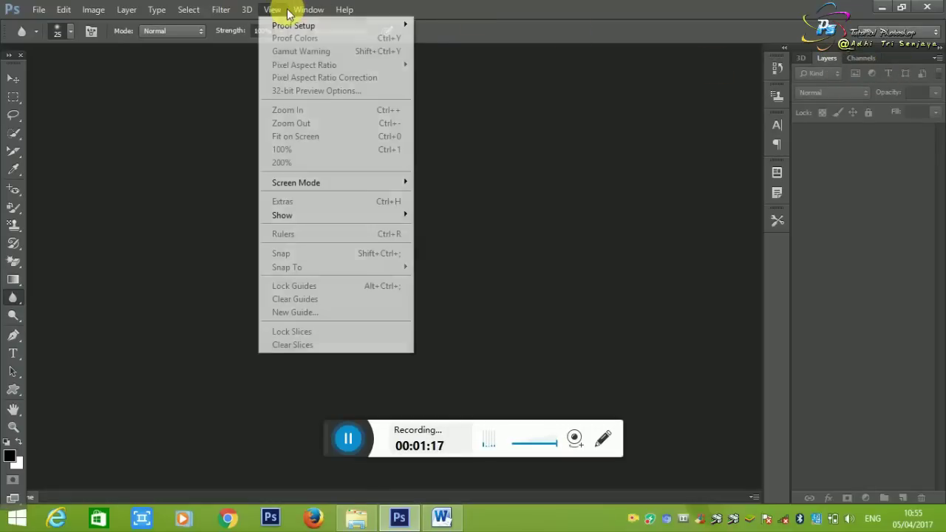
{"action": "left_click", "coordinate": [309, 10]}
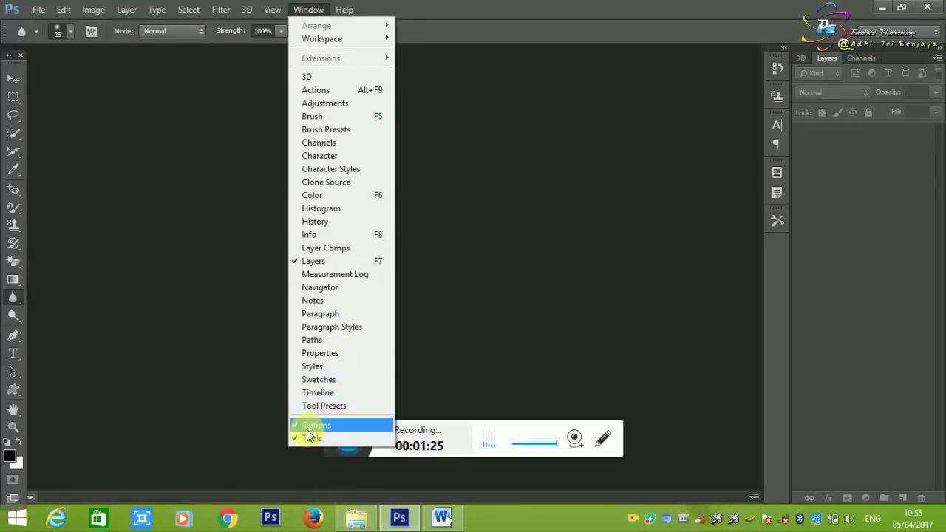
{"action": "left_click", "coordinate": [316, 438]}
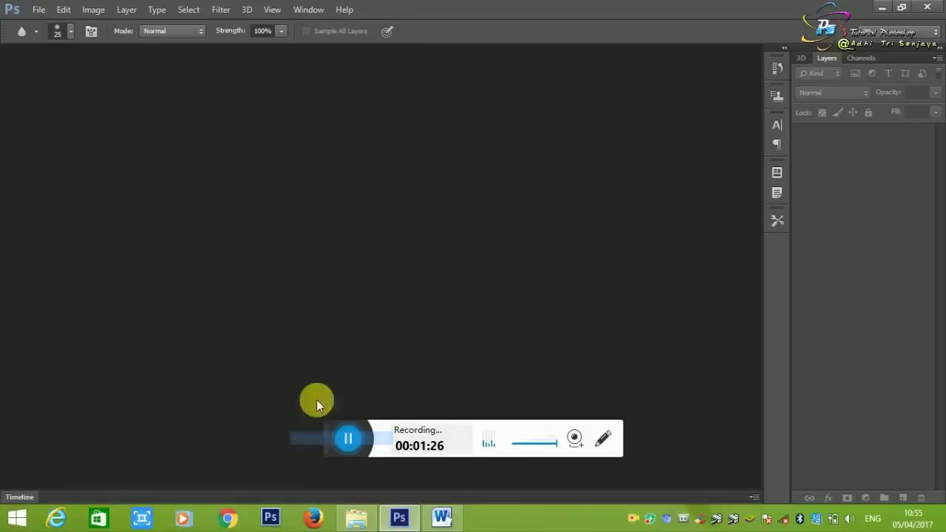
{"action": "left_click", "coordinate": [320, 10]}
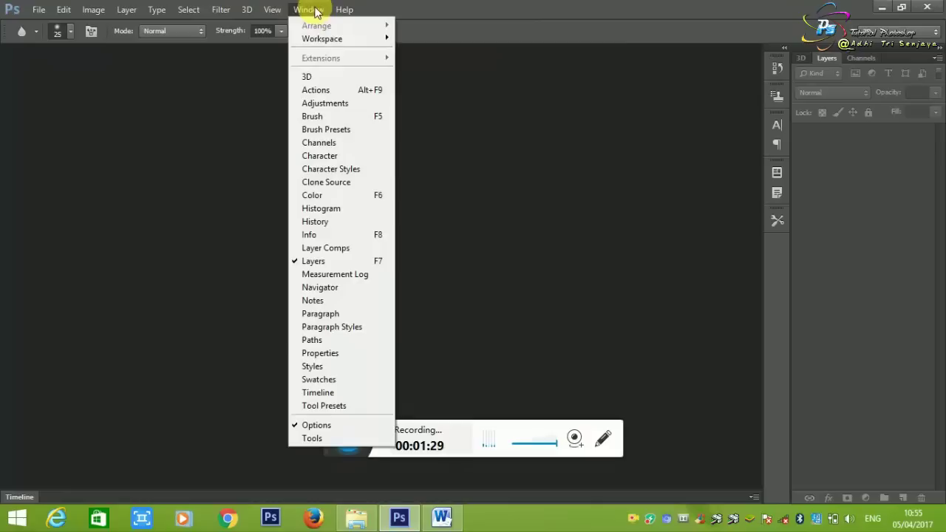
{"action": "left_click", "coordinate": [341, 438]}
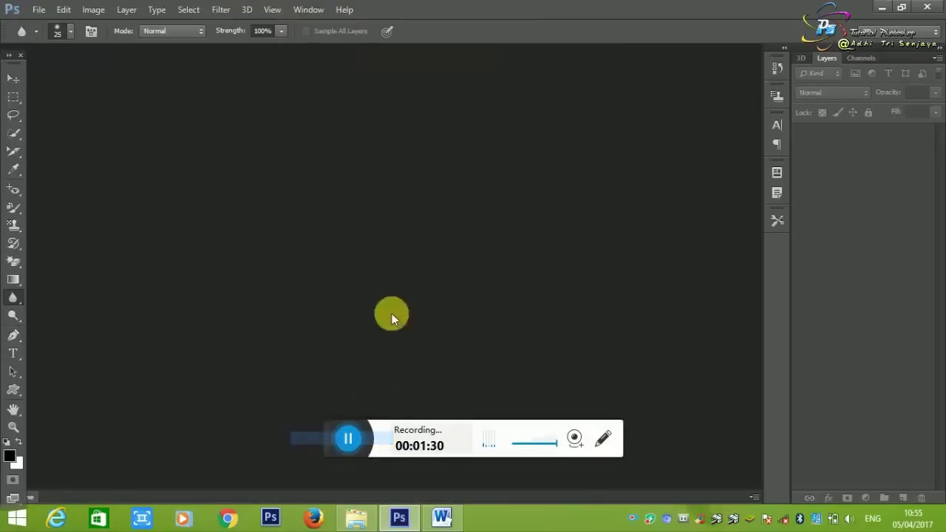
{"action": "left_click", "coordinate": [309, 10]}
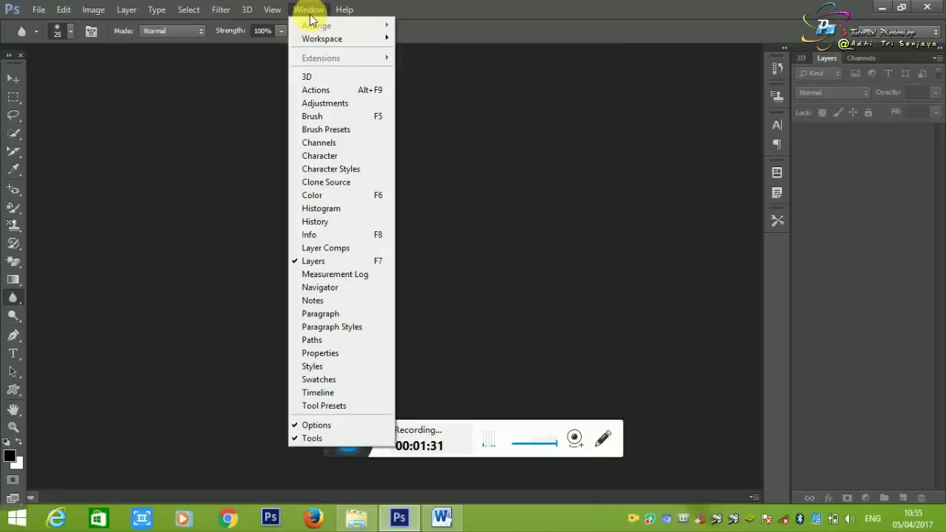
{"action": "left_click", "coordinate": [345, 261]}
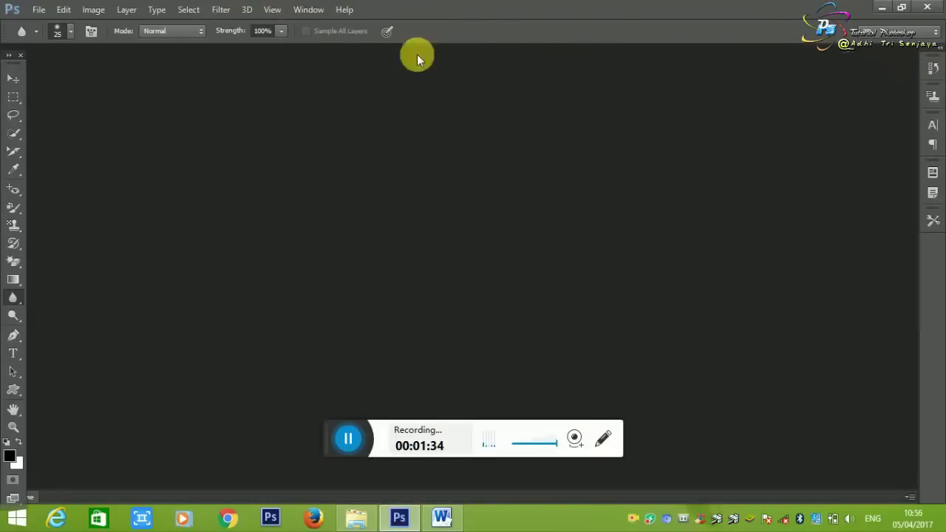
{"action": "left_click", "coordinate": [329, 11]}
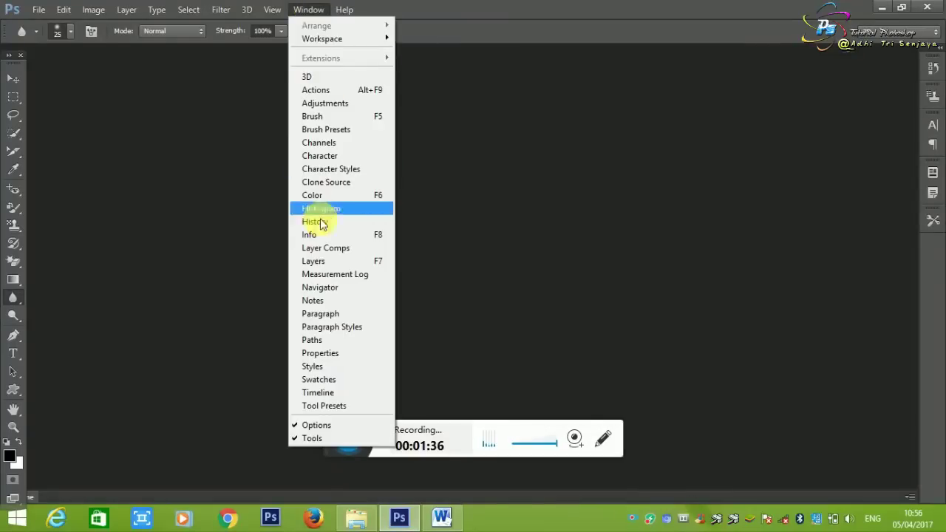
{"action": "left_click", "coordinate": [320, 262]}
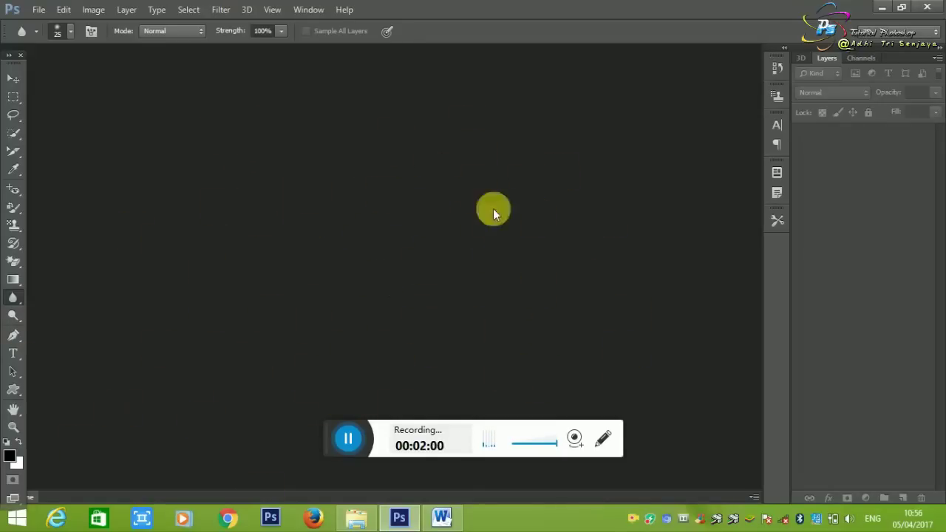
Start a new document with Ctrl+N and review its name Untitled-1.
{"action": "left_click", "coordinate": [39, 13]}
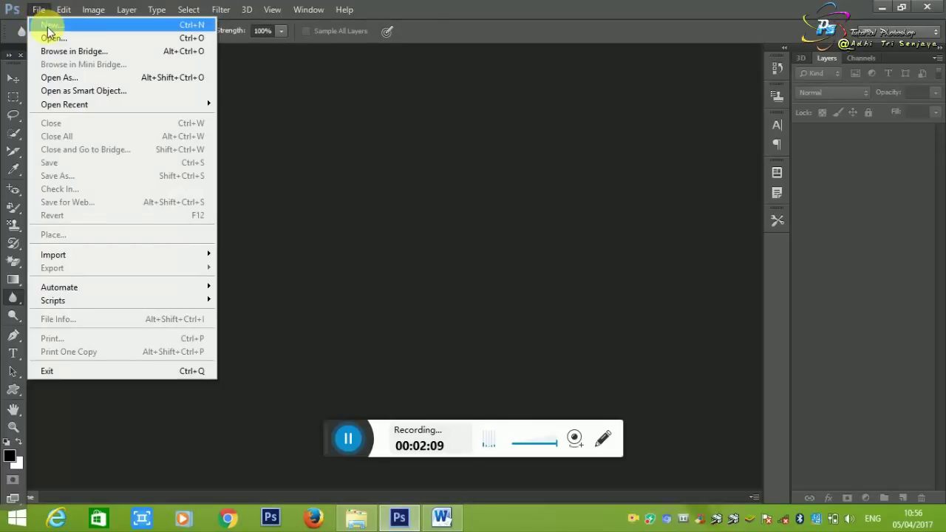
{"action": "left_click", "coordinate": [37, 11]}
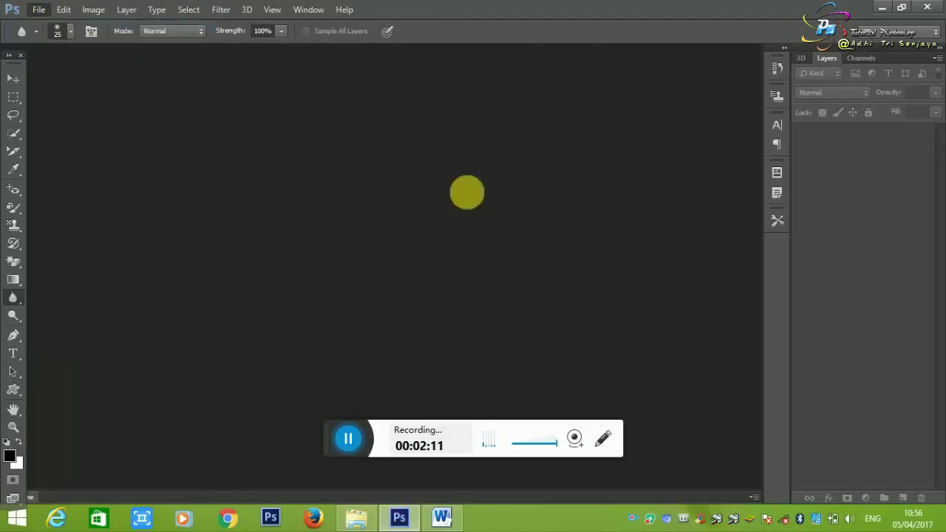
{"action": "key", "text": "ctrl+n"}
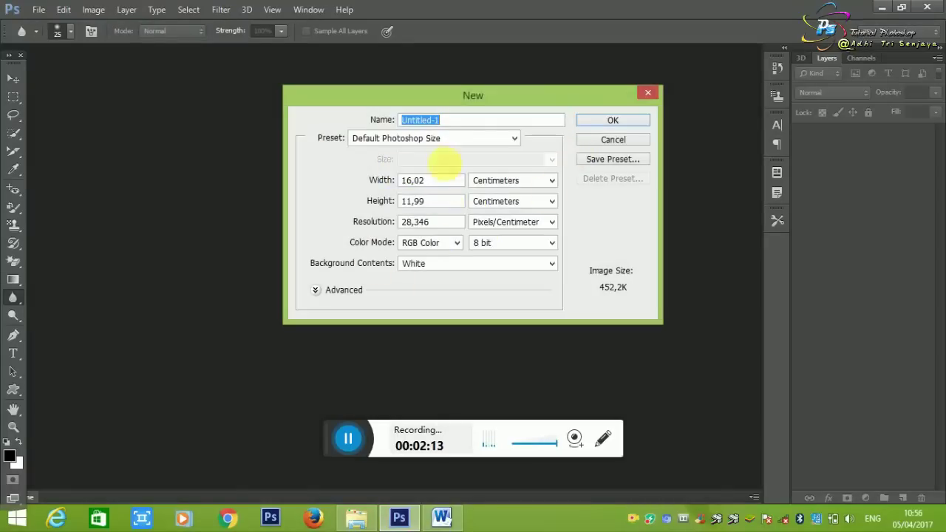
{"action": "left_click", "coordinate": [452, 120]}
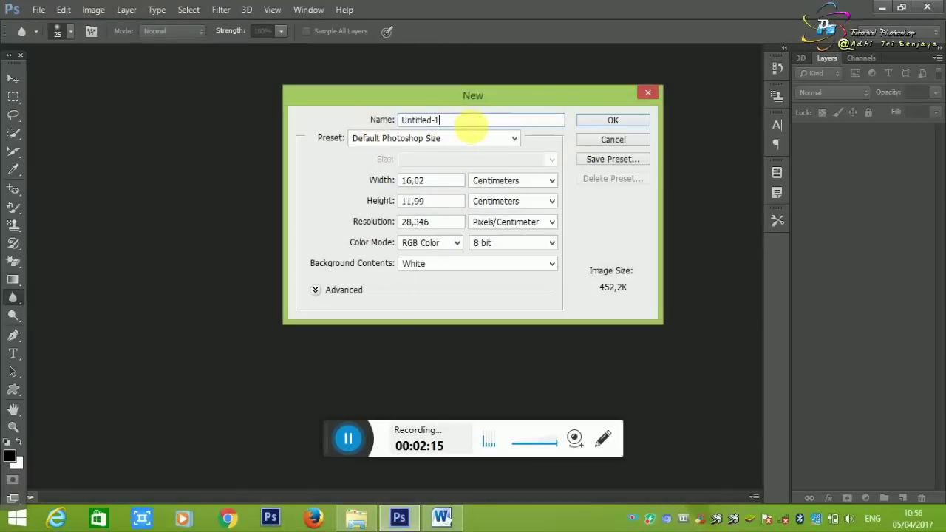
{"action": "left_click", "coordinate": [377, 118]}
{"action": "left_click", "coordinate": [439, 182]}
Check width 16,02, height 11,99 and resolution, and keep RGB Color mode.
{"action": "left_click", "coordinate": [381, 182]}
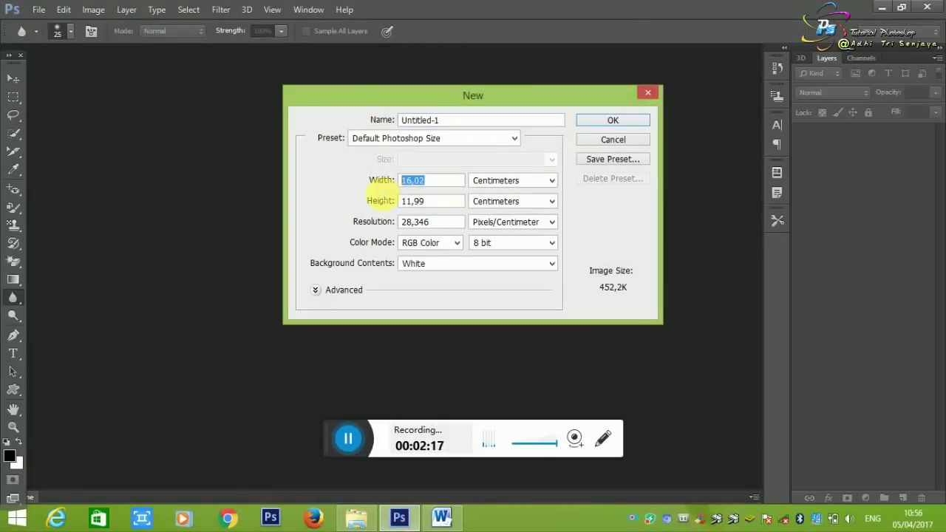
{"action": "left_click", "coordinate": [439, 201]}
{"action": "left_click", "coordinate": [380, 201]}
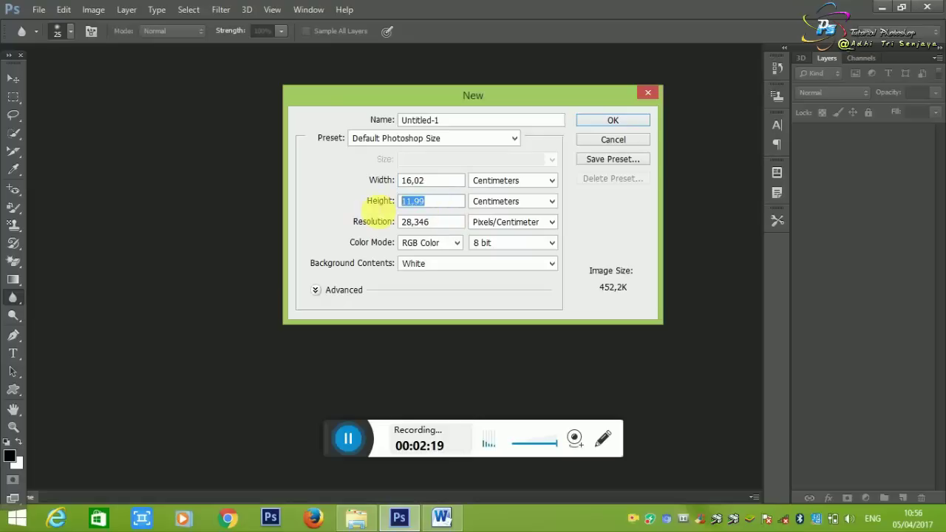
{"action": "left_click", "coordinate": [378, 222]}
{"action": "left_click", "coordinate": [425, 242]}
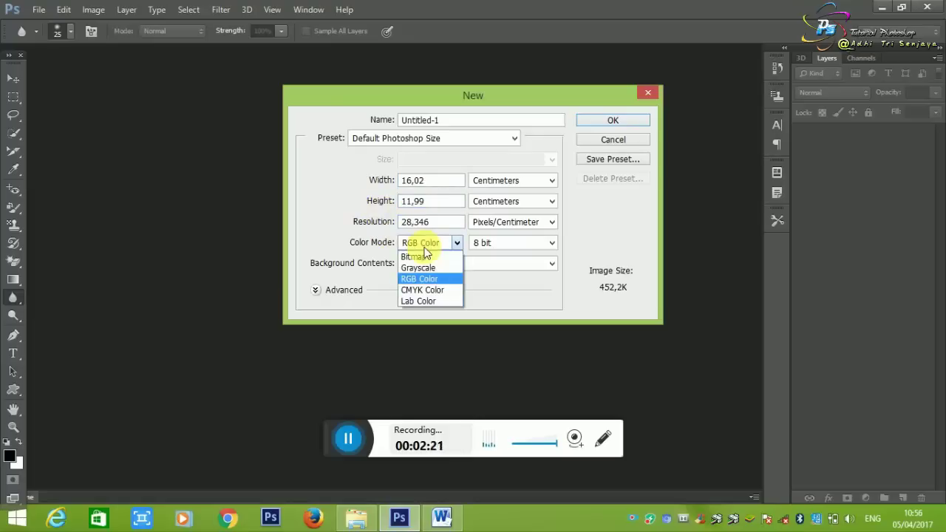
{"action": "left_click", "coordinate": [440, 250]}
Keep White background contents and Centimeters units, and create the document.
{"action": "left_click", "coordinate": [472, 264]}
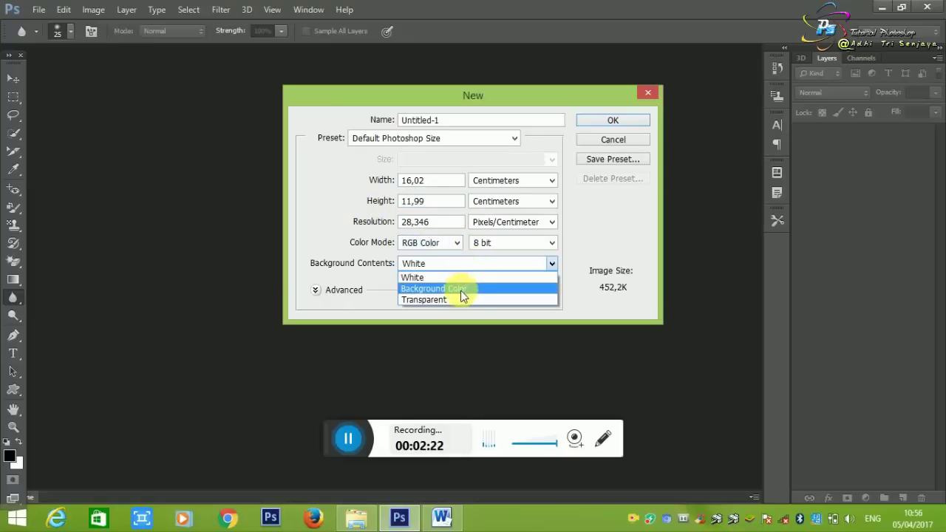
{"action": "left_click", "coordinate": [498, 267]}
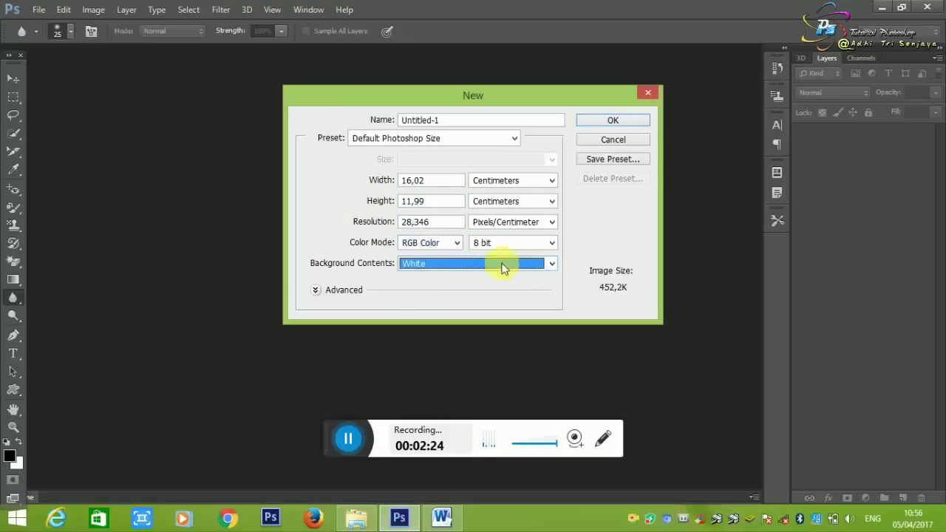
{"action": "left_click", "coordinate": [519, 185]}
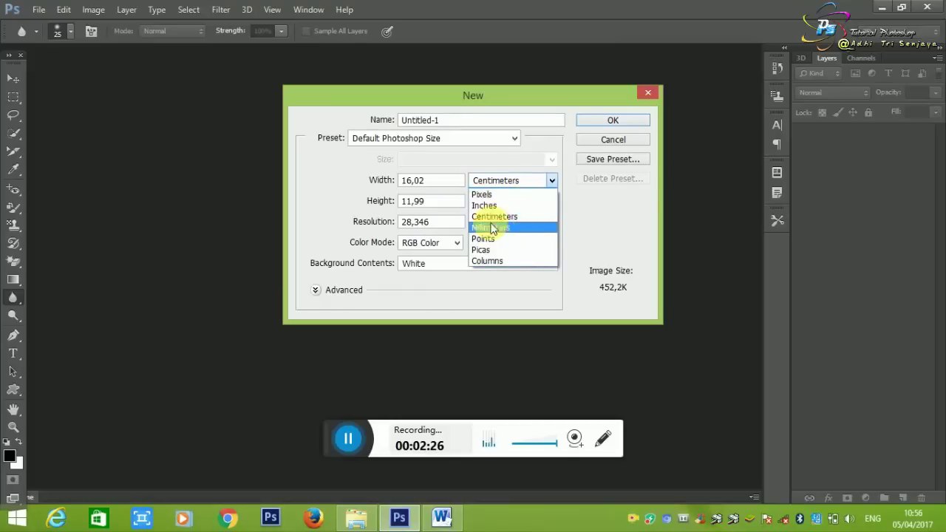
{"action": "left_click", "coordinate": [552, 184]}
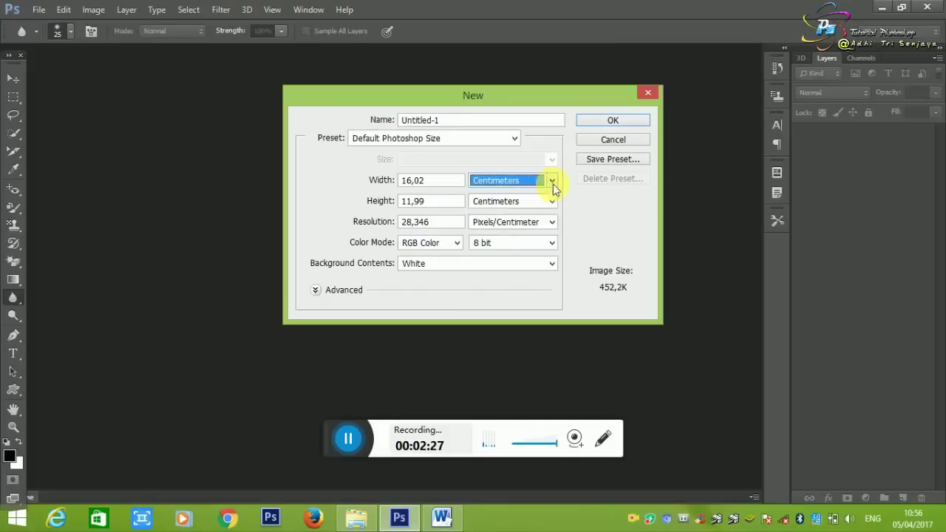
{"action": "left_click", "coordinate": [599, 121]}
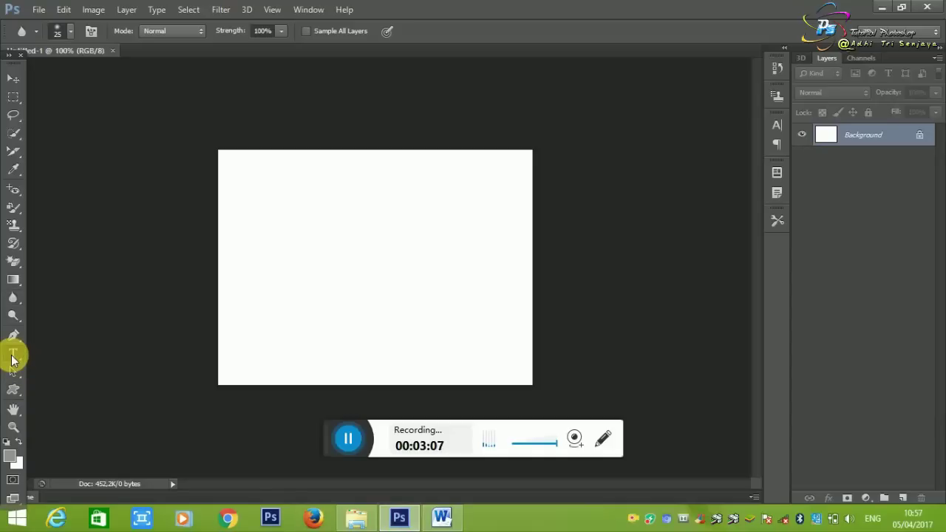
Add a committed letter A text layer near the top and type B on a new layer below.
{"action": "left_click", "coordinate": [12, 356]}
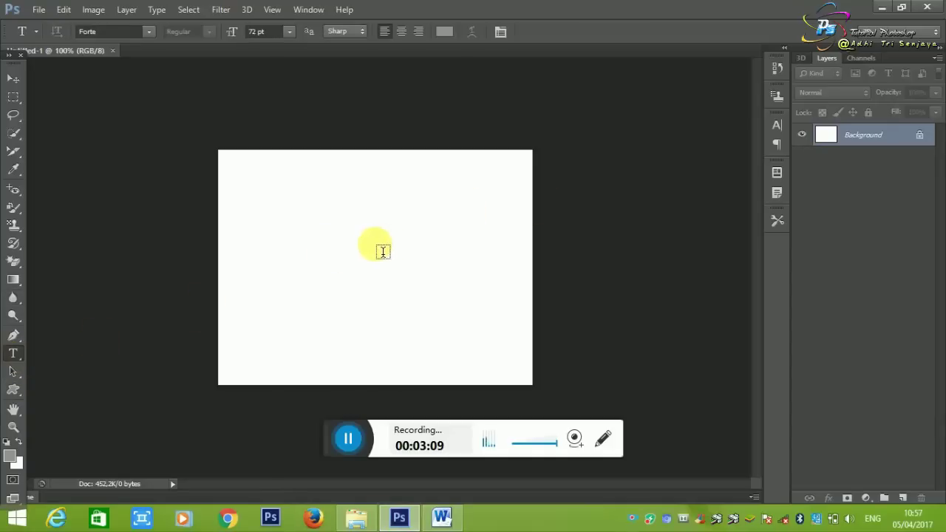
{"action": "left_click", "coordinate": [382, 252]}
{"action": "type", "text": "A"}
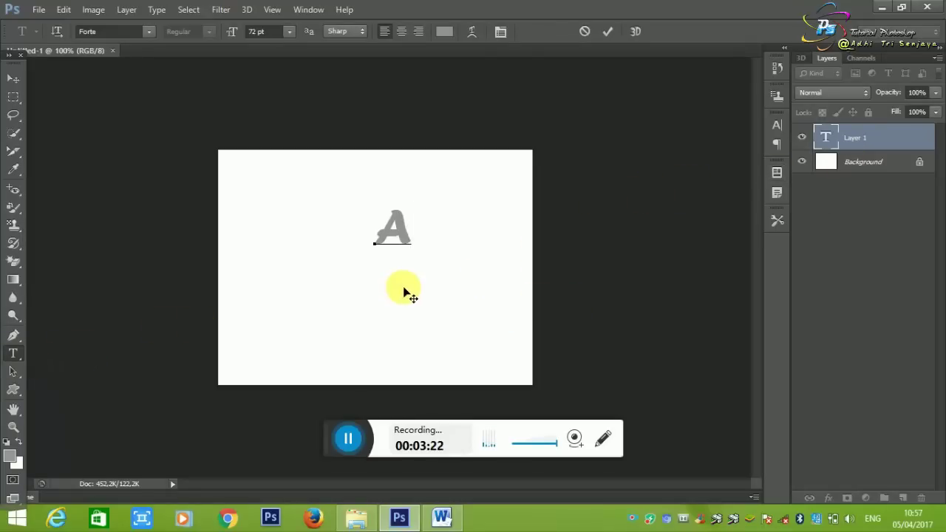
{"action": "key", "text": "Return"}
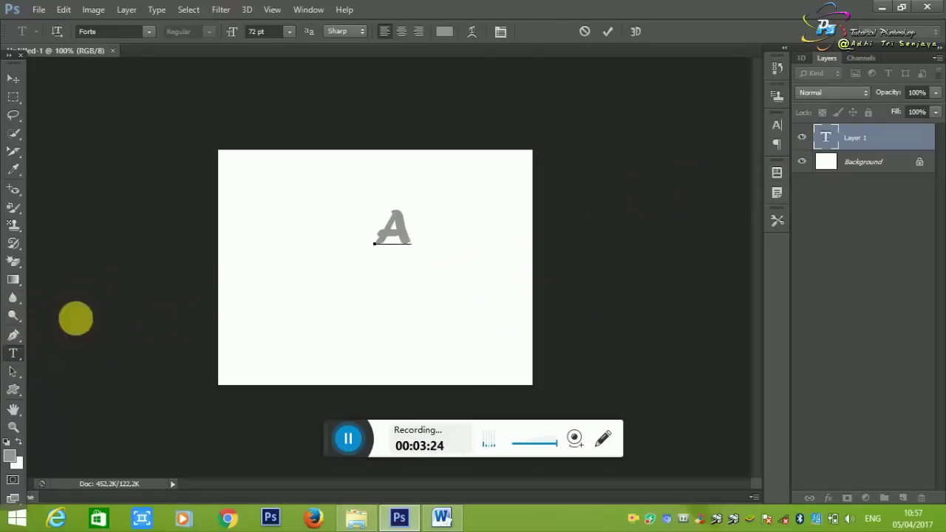
{"action": "key", "text": "BackSpace"}
{"action": "key", "text": "ctrl+a"}
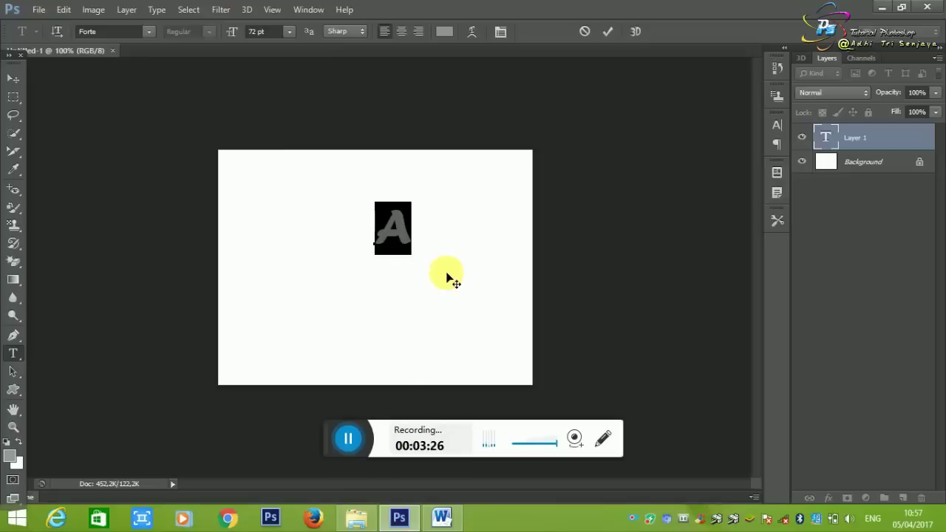
{"action": "left_click", "coordinate": [14, 353]}
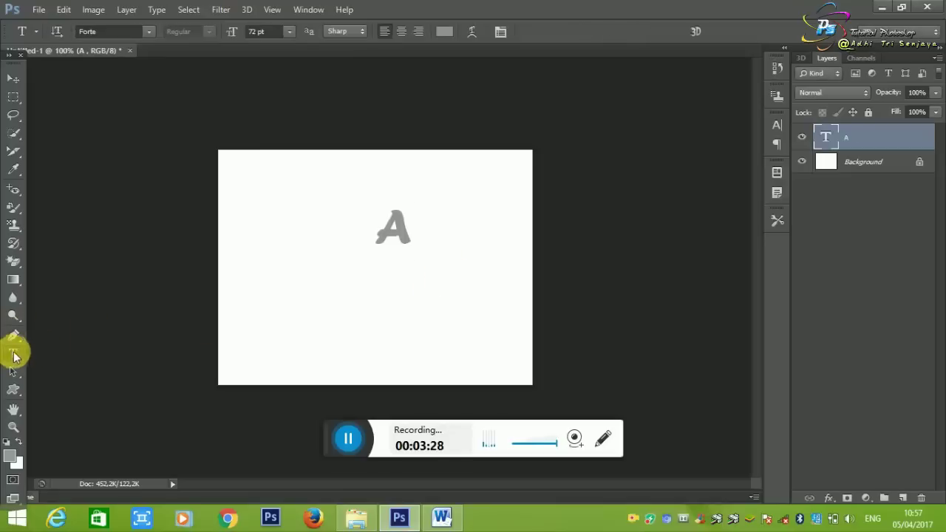
{"action": "left_click", "coordinate": [334, 317]}
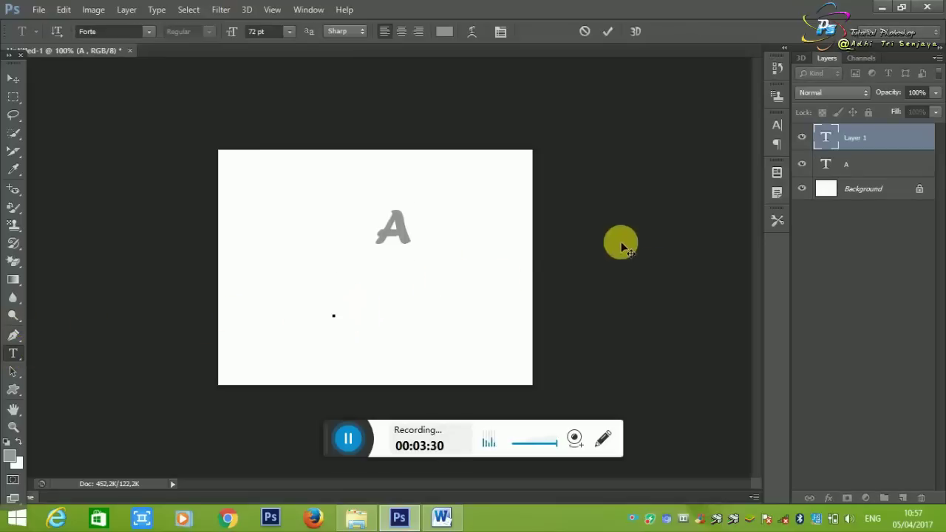
{"action": "type", "text": "B"}
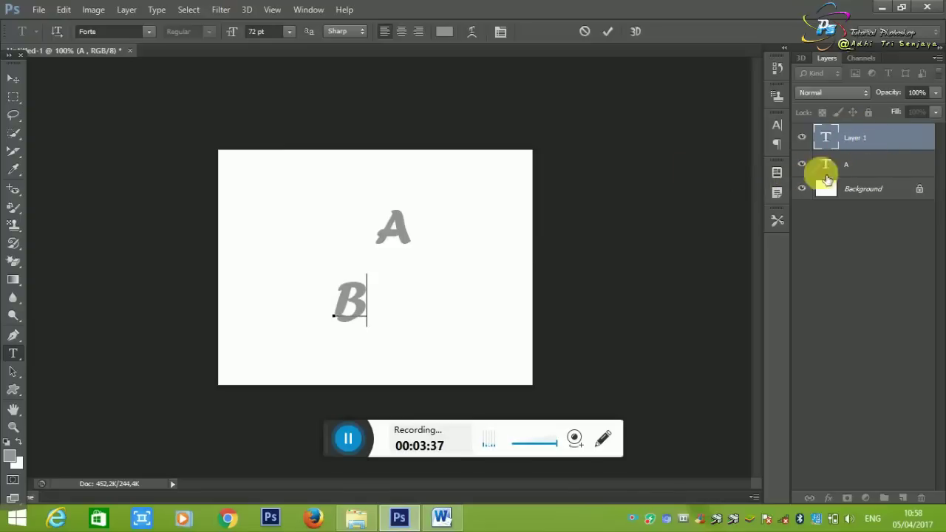
Move the B up beside the A and recolour it pure red (#ff0000).
{"action": "left_click", "coordinate": [12, 77]}
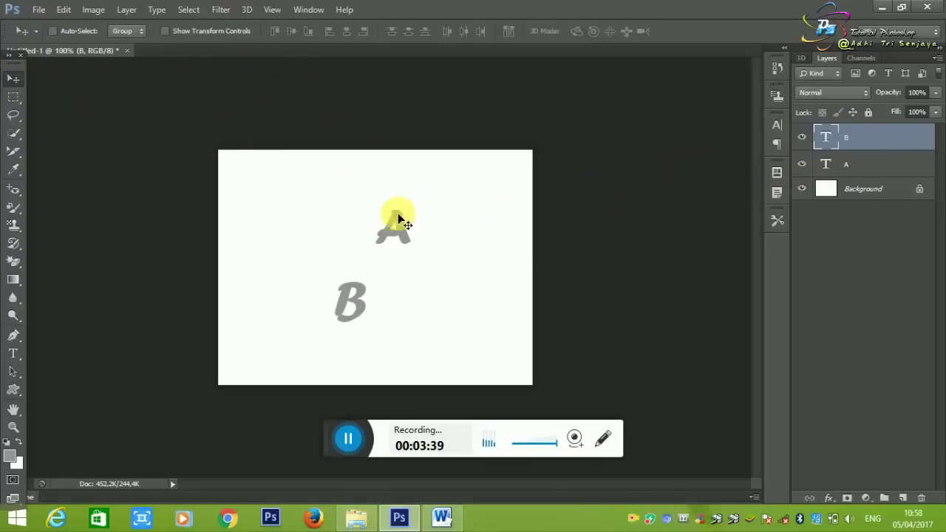
{"action": "mouse_move", "coordinate": [355, 314]}
{"action": "left_mouse_down"}
{"action": "mouse_move", "coordinate": [381, 242]}
{"action": "mouse_move", "coordinate": [420, 249]}
{"action": "mouse_move", "coordinate": [416, 262]}
{"action": "mouse_move", "coordinate": [384, 249]}
{"action": "left_mouse_up"}
{"action": "left_click", "coordinate": [13, 355]}
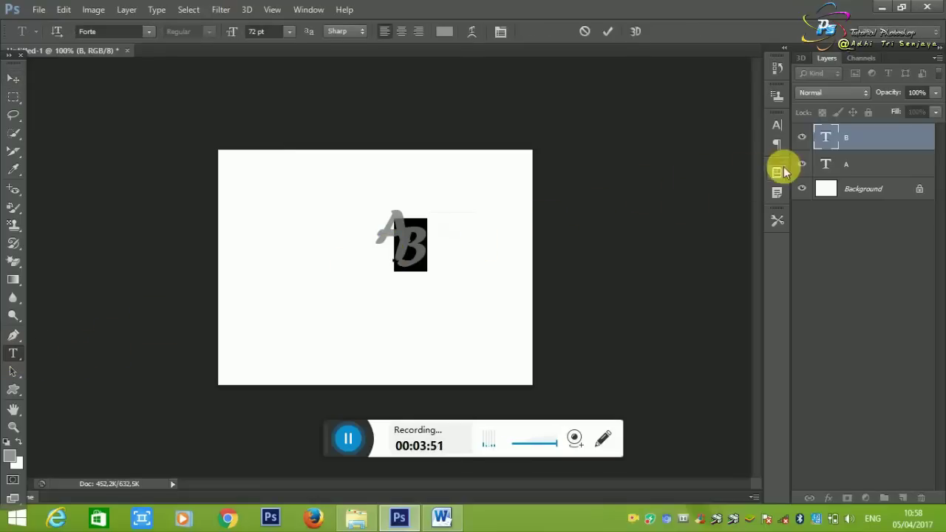
{"action": "left_click", "coordinate": [10, 455]}
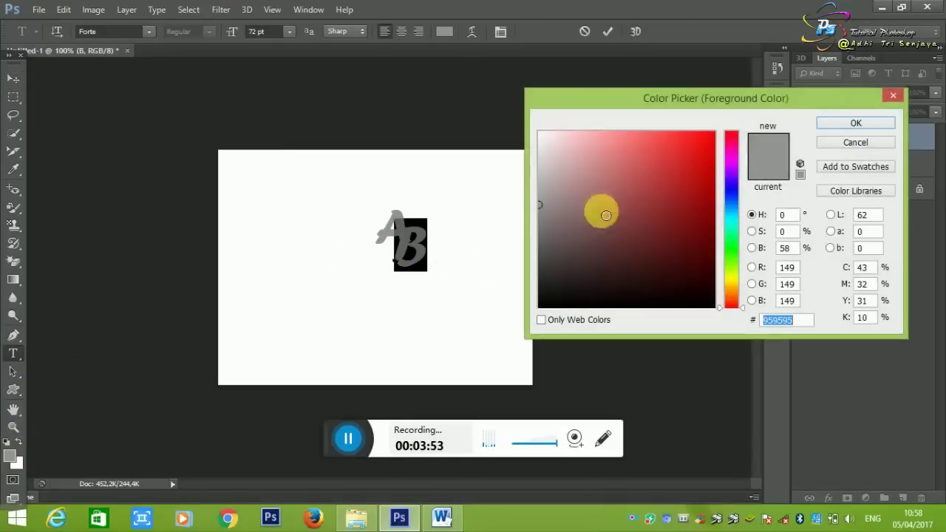
{"action": "left_click_drag", "start_coordinate": [602, 212], "coordinate": [718, 131]}
{"action": "left_click", "coordinate": [831, 131]}
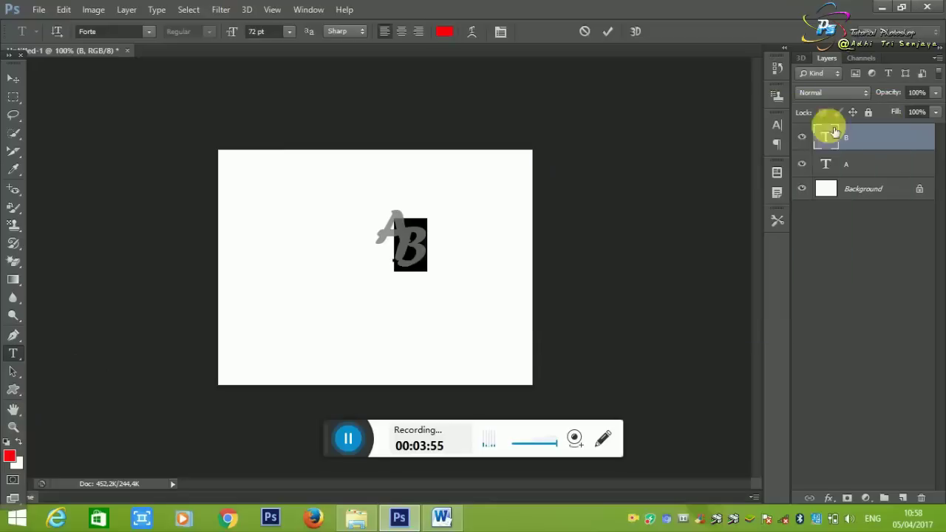
{"action": "left_click", "coordinate": [13, 78]}
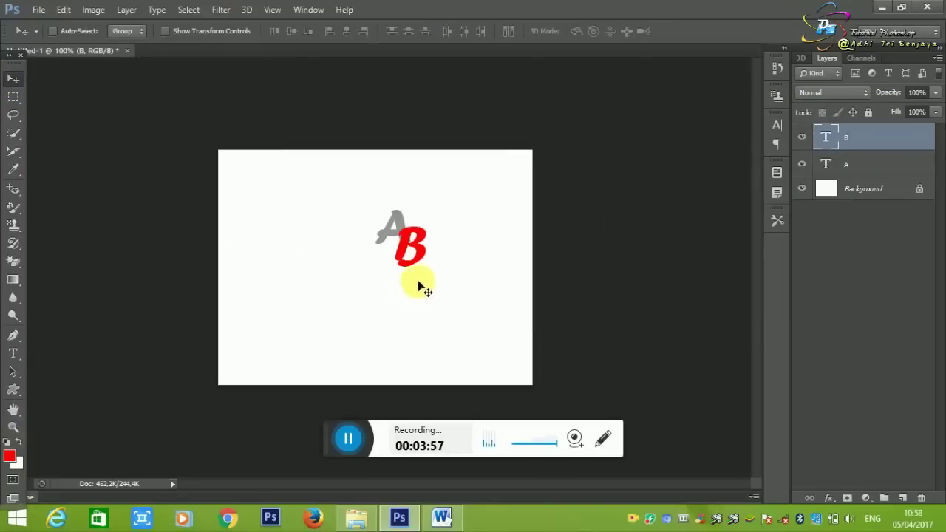
{"action": "left_click_drag", "start_coordinate": [418, 250], "coordinate": [415, 251]}
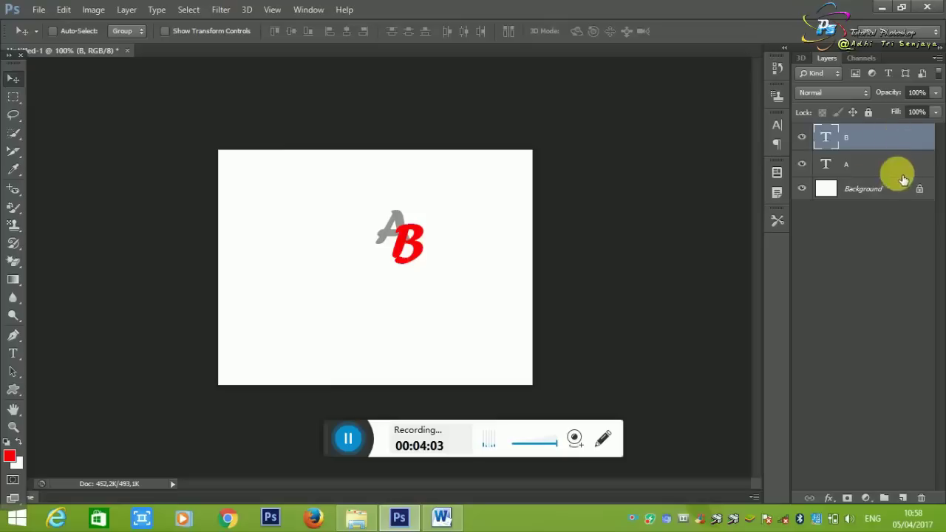
Stack layer A above B, shift the grey A right over the red B, then select Background.
{"action": "left_click", "coordinate": [862, 161]}
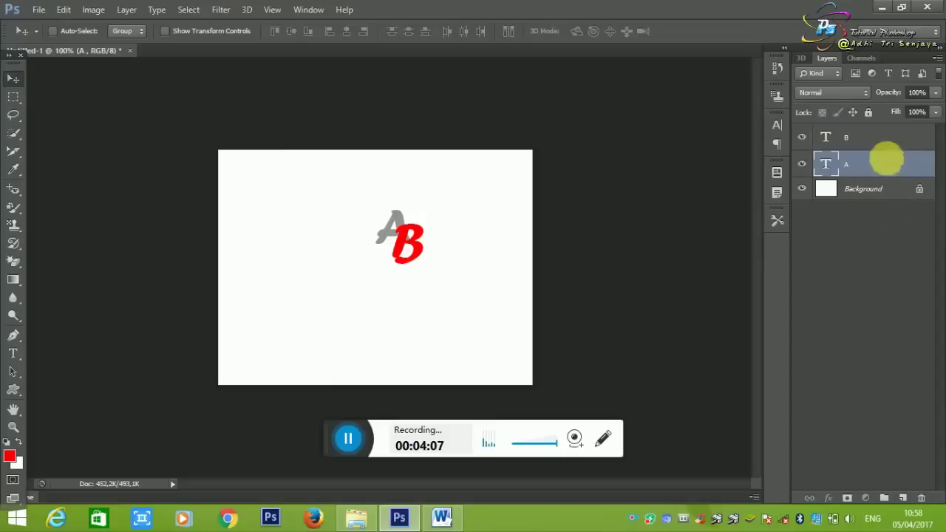
{"action": "left_click_drag", "start_coordinate": [886, 159], "coordinate": [887, 132]}
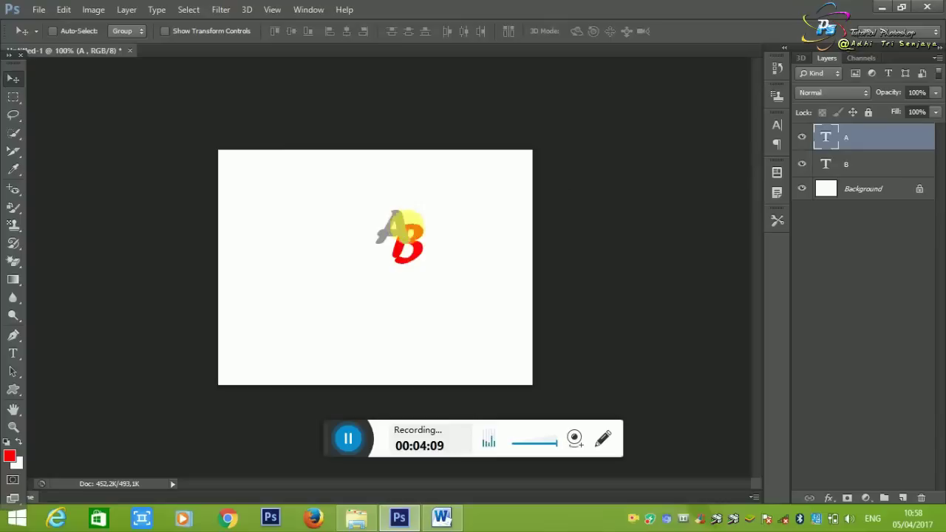
{"action": "left_click_drag", "start_coordinate": [405, 223], "coordinate": [435, 231]}
{"action": "left_click", "coordinate": [885, 167], "text": "shift"}
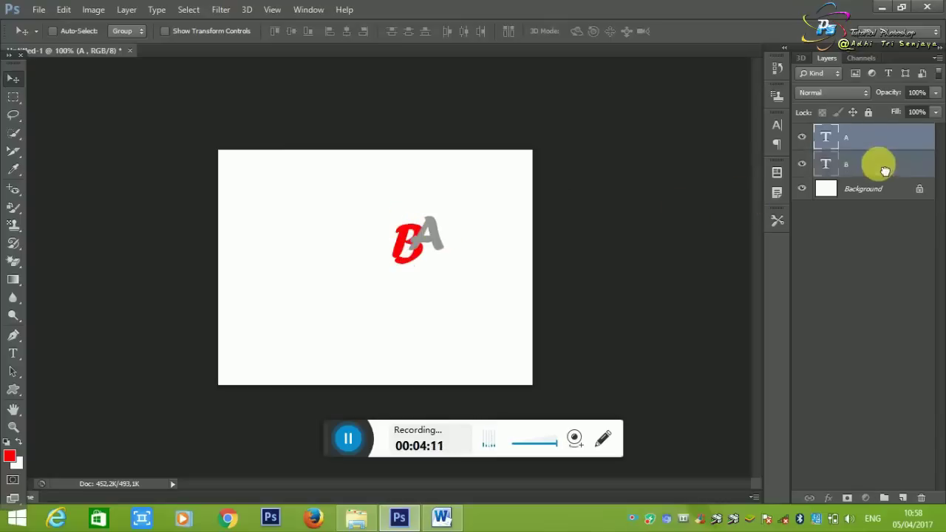
{"action": "key", "text": "ctrl+bracketright"}
{"action": "left_click_drag", "start_coordinate": [870, 137], "coordinate": [891, 181]}
{"action": "left_click", "coordinate": [924, 196]}
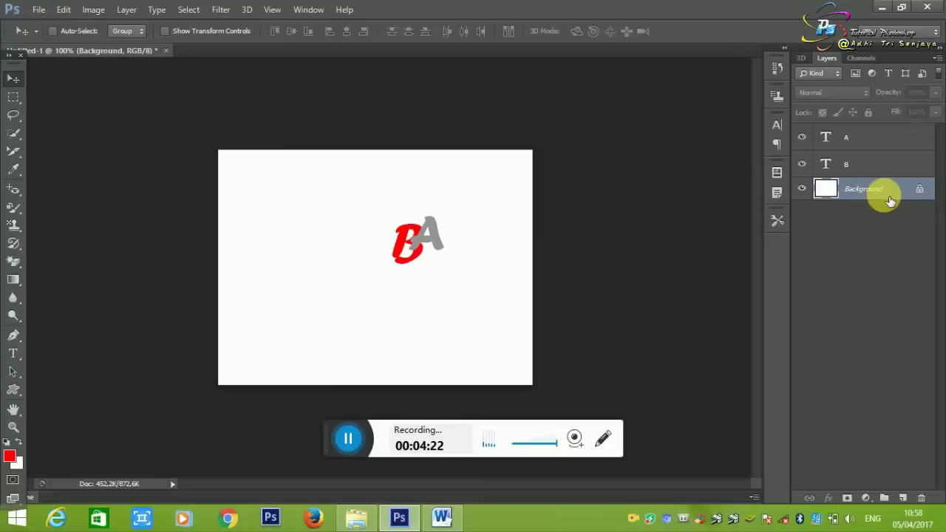
Convert Background into Layer 0 and drag it between layers A and B, hiding the B.
{"action": "double_click", "coordinate": [890, 199]}
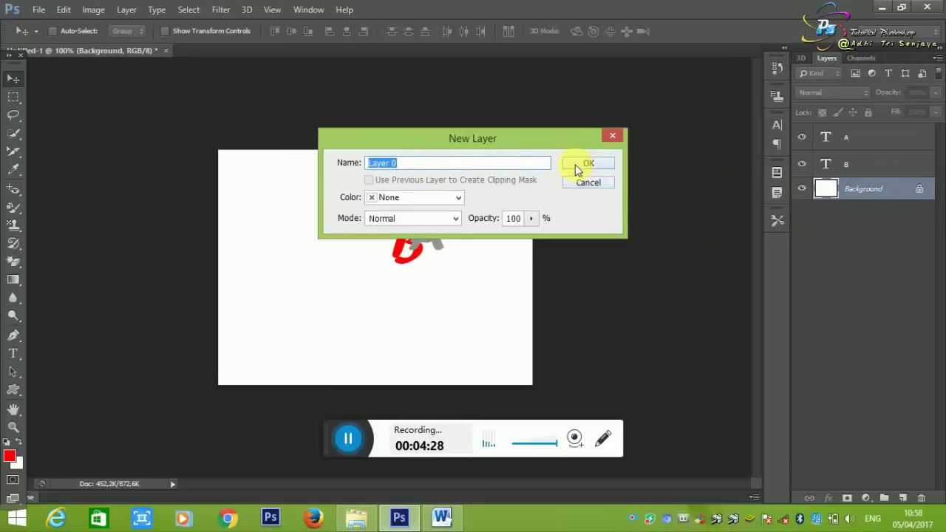
{"action": "left_click", "coordinate": [506, 163]}
{"action": "left_click", "coordinate": [513, 163]}
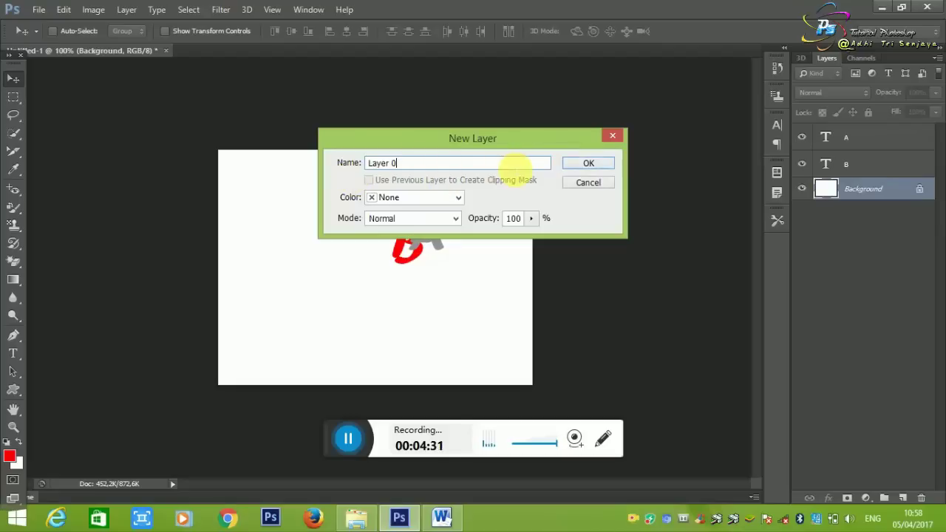
{"action": "left_click", "coordinate": [611, 164]}
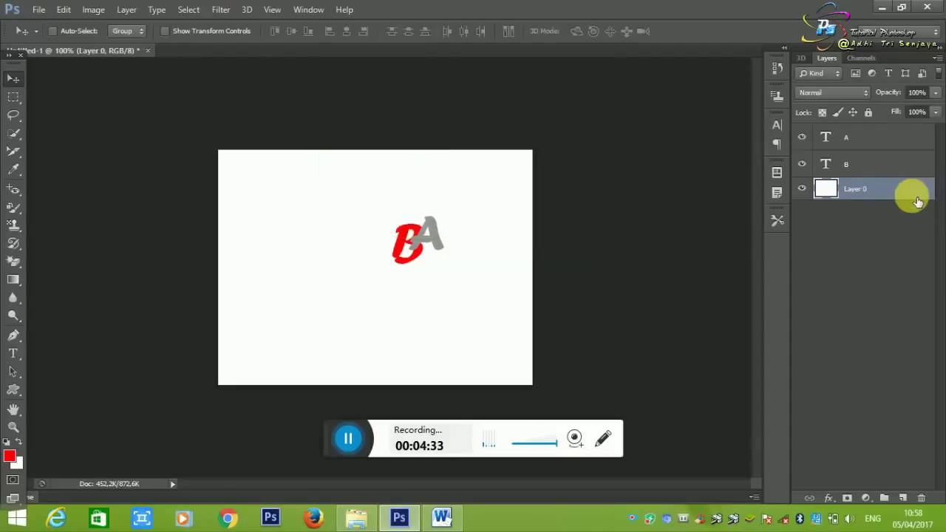
{"action": "mouse_move", "coordinate": [912, 195]}
{"action": "left_mouse_down"}
{"action": "mouse_move", "coordinate": [861, 150]}
{"action": "mouse_move", "coordinate": [862, 139]}
{"action": "mouse_move", "coordinate": [873, 213]}
{"action": "mouse_move", "coordinate": [870, 152]}
{"action": "mouse_move", "coordinate": [877, 205]}
{"action": "left_mouse_up"}
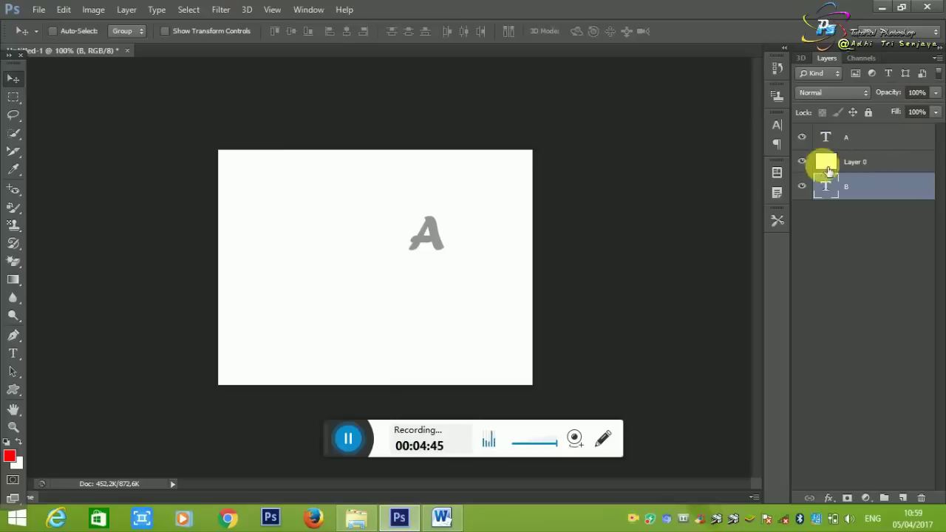
{"action": "left_click", "coordinate": [891, 142]}
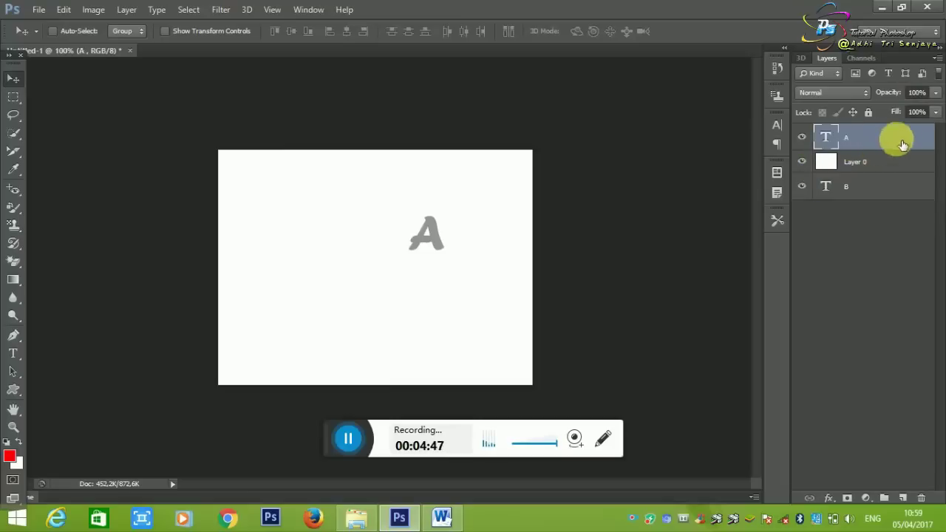
{"action": "left_click", "coordinate": [934, 94]}
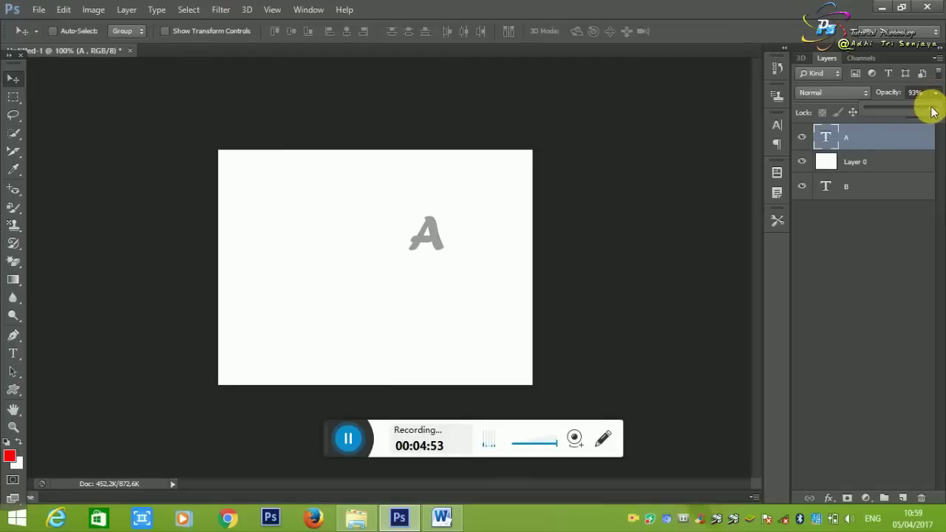
{"action": "left_click_drag", "start_coordinate": [933, 111], "coordinate": [916, 113]}
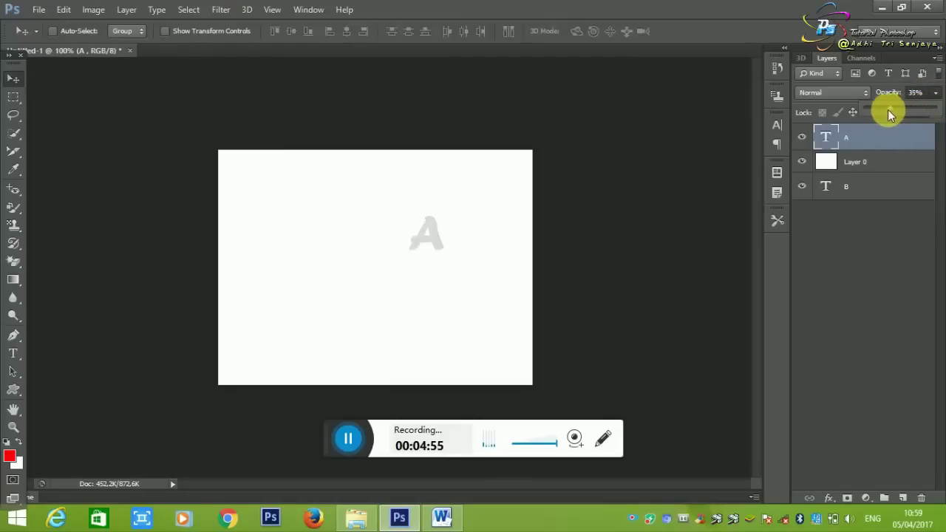
{"action": "left_click_drag", "start_coordinate": [879, 110], "coordinate": [933, 109]}
{"action": "left_click", "coordinate": [935, 112]}
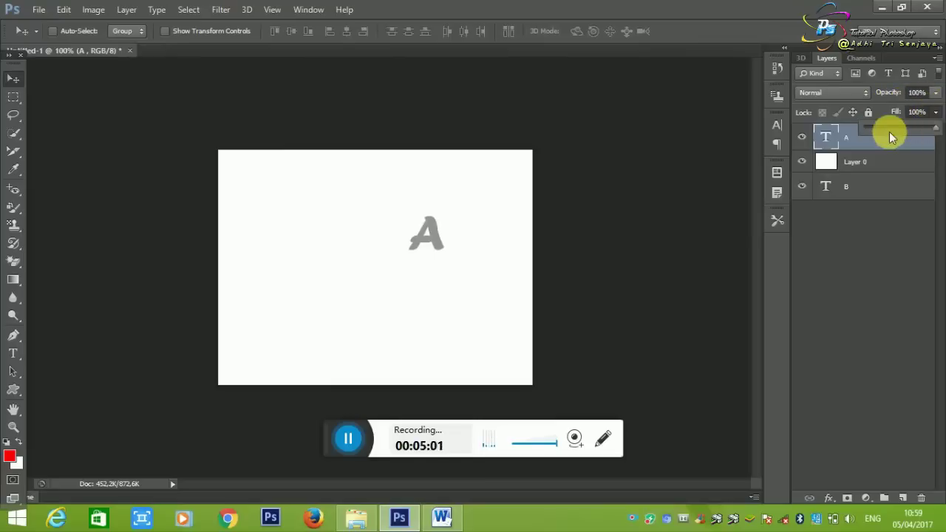
{"action": "left_click_drag", "start_coordinate": [886, 130], "coordinate": [933, 130]}
{"action": "left_click", "coordinate": [939, 105]}
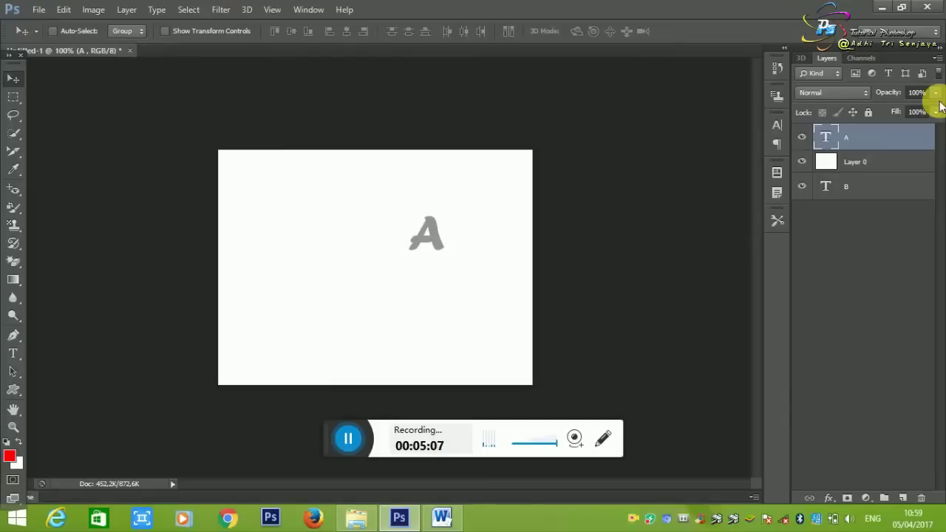
{"action": "left_click", "coordinate": [866, 186]}
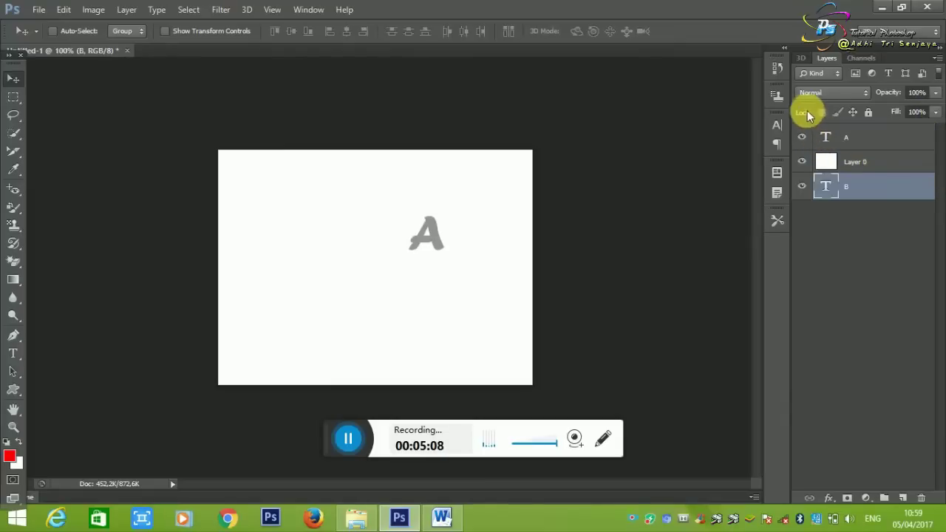
Lock Layer 0's transparent pixels and move it below both letter layers.
{"action": "left_click", "coordinate": [856, 161]}
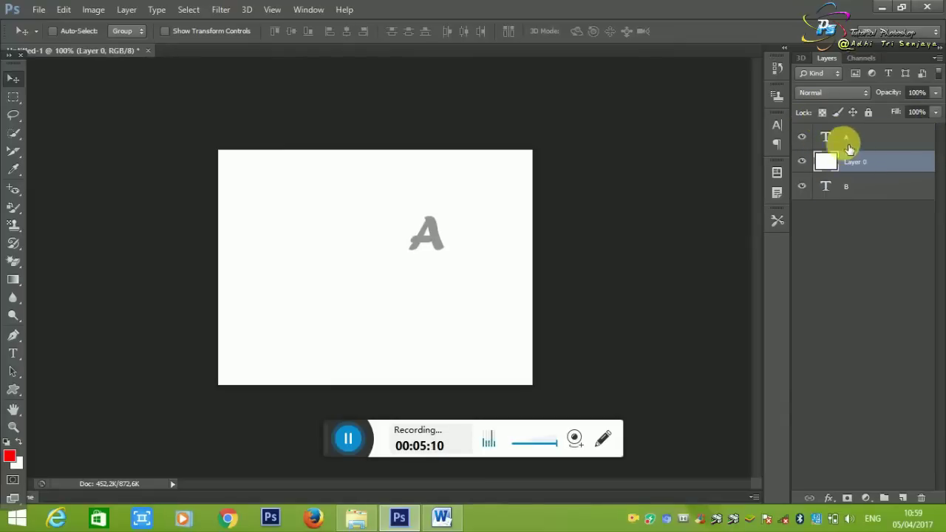
{"action": "left_click", "coordinate": [820, 115]}
{"action": "mouse_move", "coordinate": [849, 138]}
{"action": "left_mouse_down"}
{"action": "mouse_move", "coordinate": [867, 135]}
{"action": "mouse_move", "coordinate": [855, 194]}
{"action": "left_mouse_up"}
{"action": "left_click", "coordinate": [855, 194]}
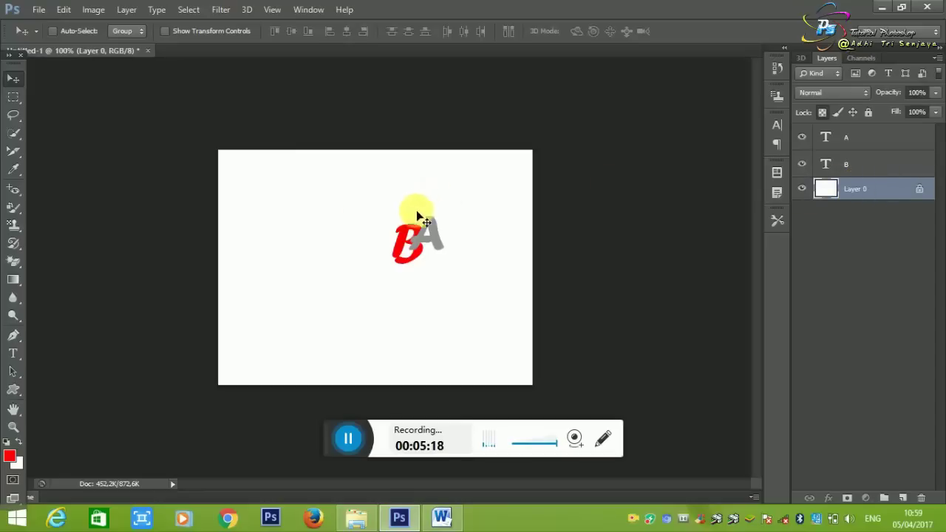
Quick-select the white canvas, clear the selection, and bring up the Open dialog.
{"action": "left_click", "coordinate": [11, 134]}
{"action": "left_click_drag", "start_coordinate": [229, 170], "coordinate": [416, 251]}
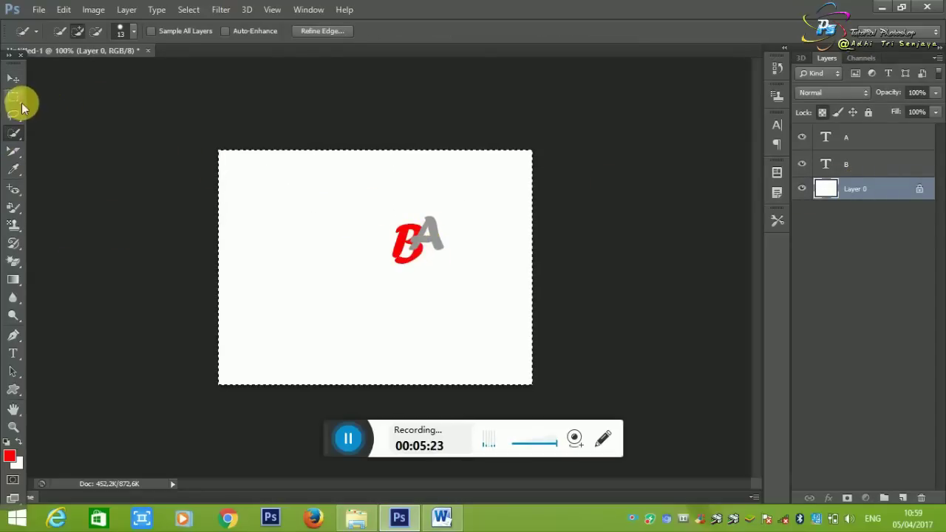
{"action": "left_click", "coordinate": [15, 98]}
{"action": "left_click", "coordinate": [344, 141]}
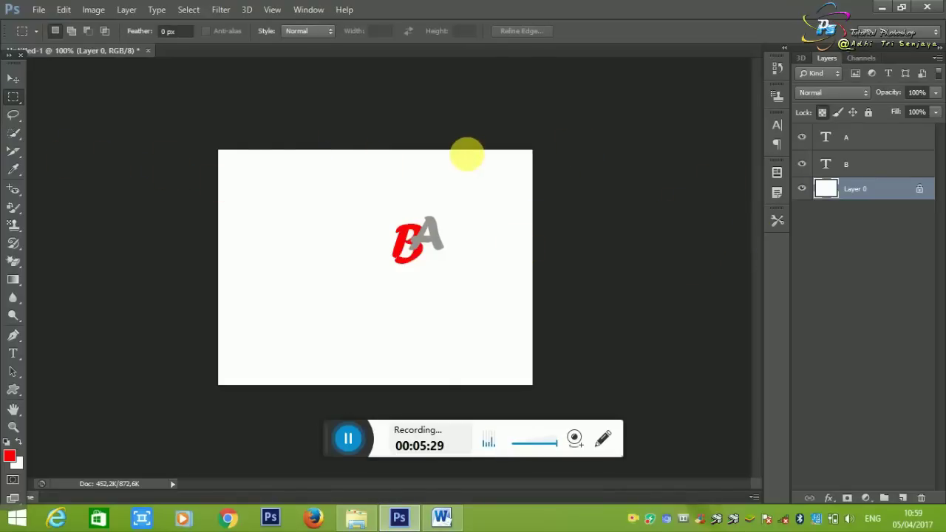
{"action": "key", "text": "ctrl+o"}
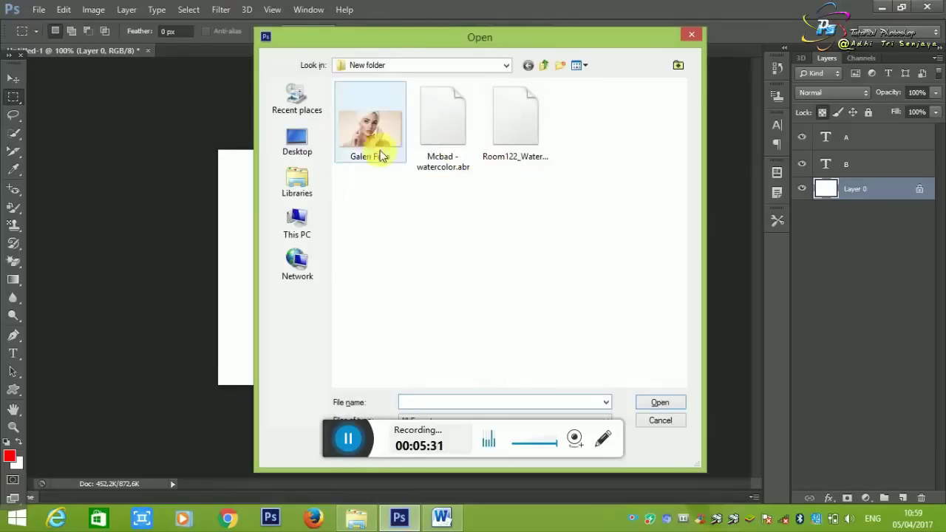
Open Galeri Foto.jpg from the Open dialog.
{"action": "left_click", "coordinate": [369, 140]}
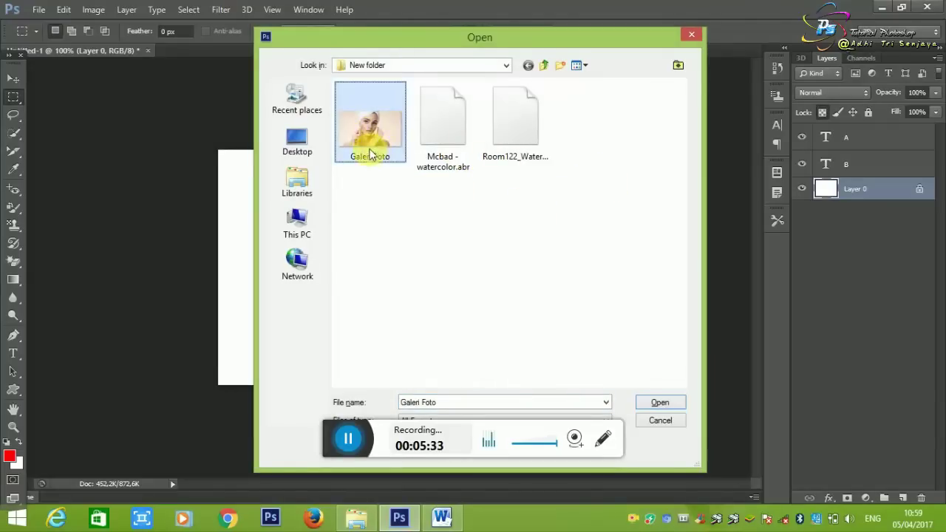
{"action": "left_click", "coordinate": [660, 402]}
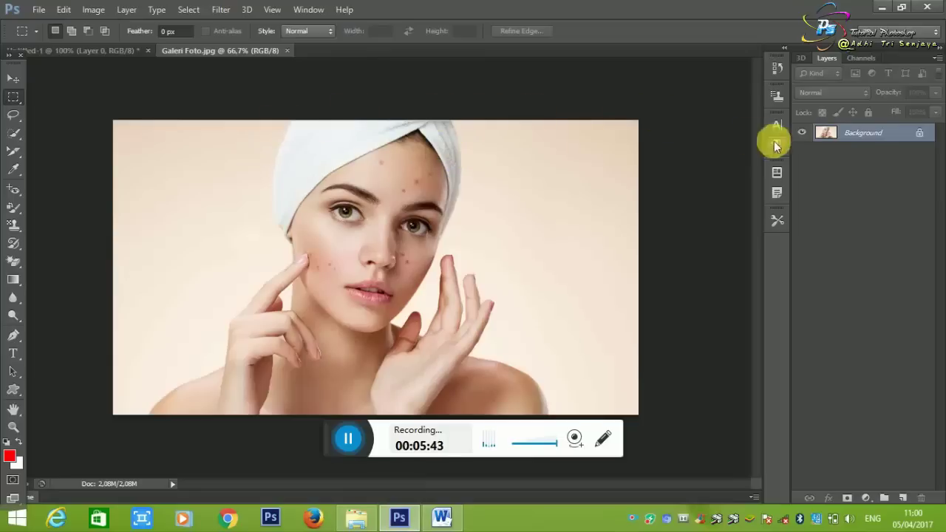
Quick-select the beige background right of the face and hand, then bring up Fill.
{"action": "left_click", "coordinate": [16, 135]}
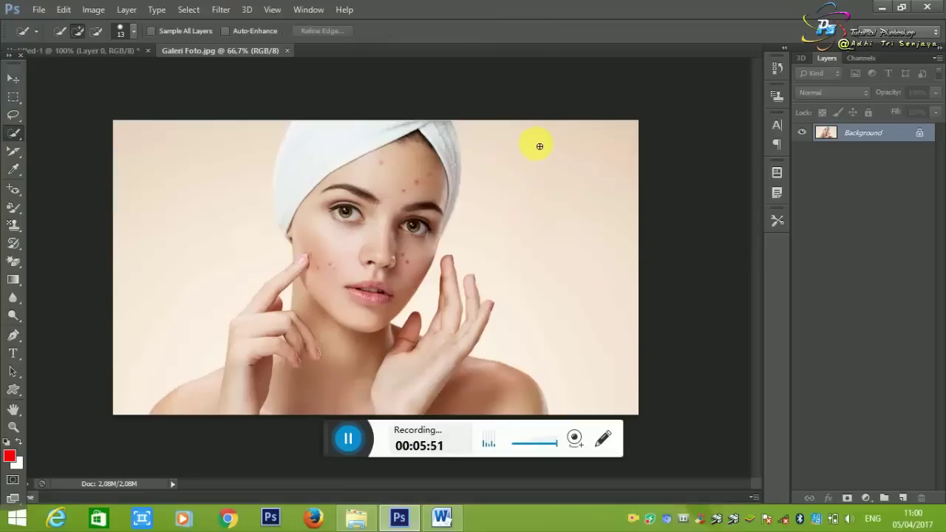
{"action": "left_click_drag", "start_coordinate": [564, 189], "coordinate": [607, 283]}
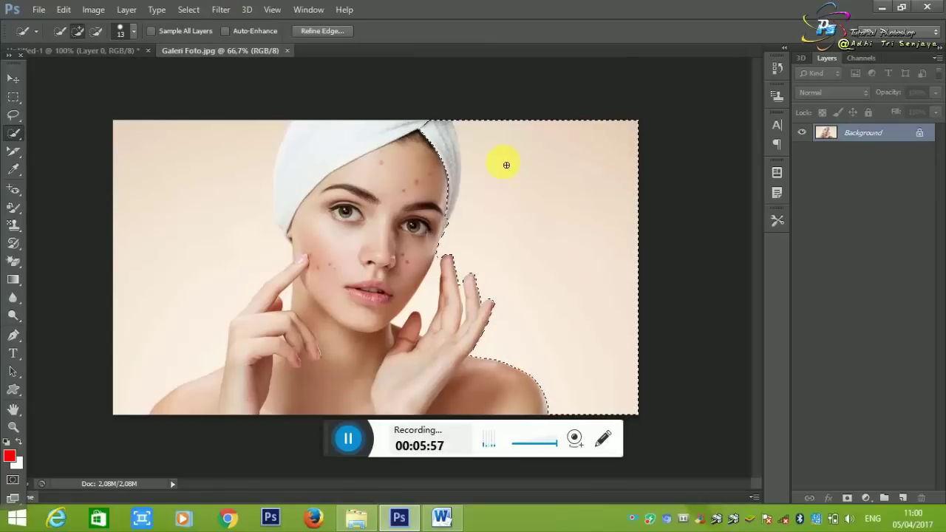
{"action": "key", "text": "shift+F5"}
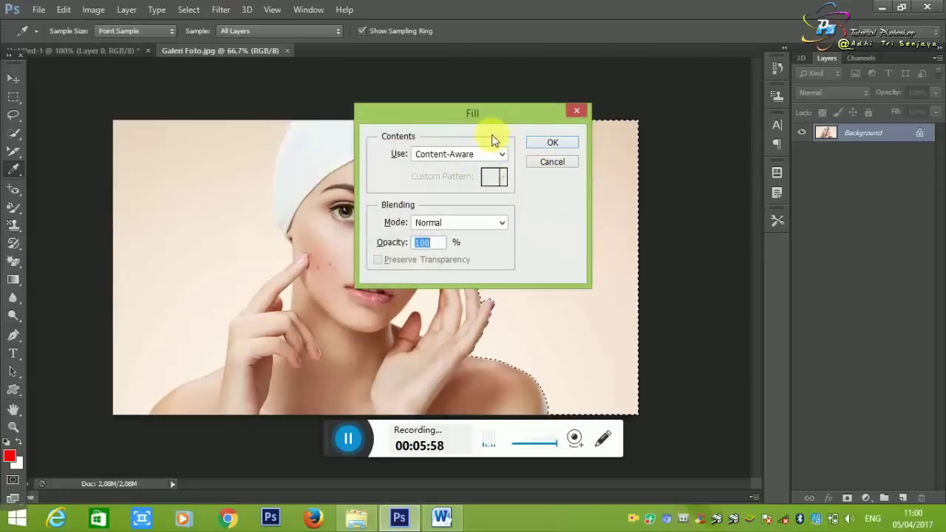
{"action": "left_click_drag", "start_coordinate": [532, 112], "coordinate": [289, 191]}
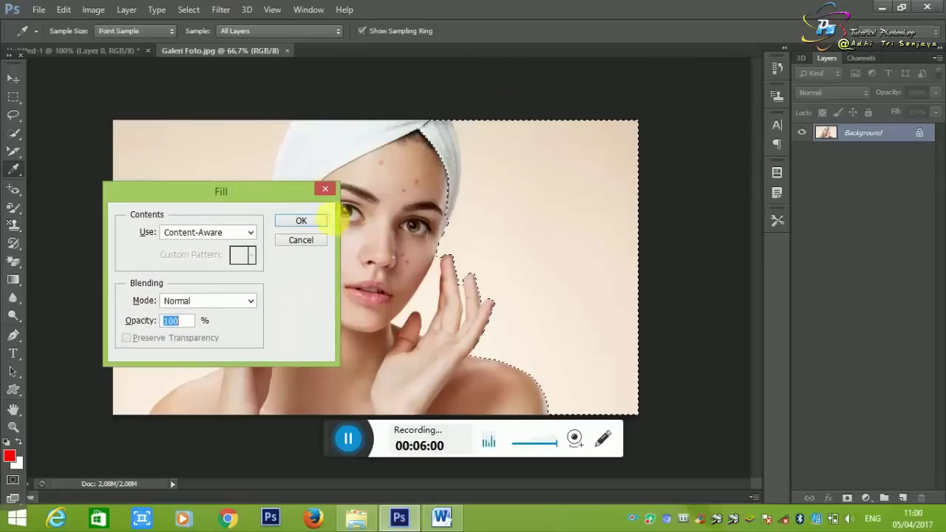
Apply a Content-Aware fill to the selection, then undo it.
{"action": "left_click", "coordinate": [238, 300]}
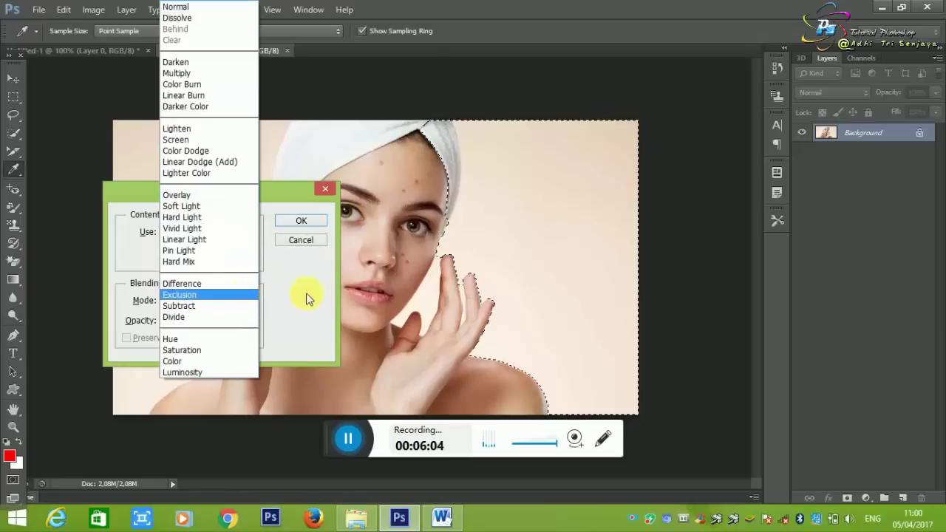
{"action": "key", "text": "Escape"}
{"action": "left_click", "coordinate": [252, 235]}
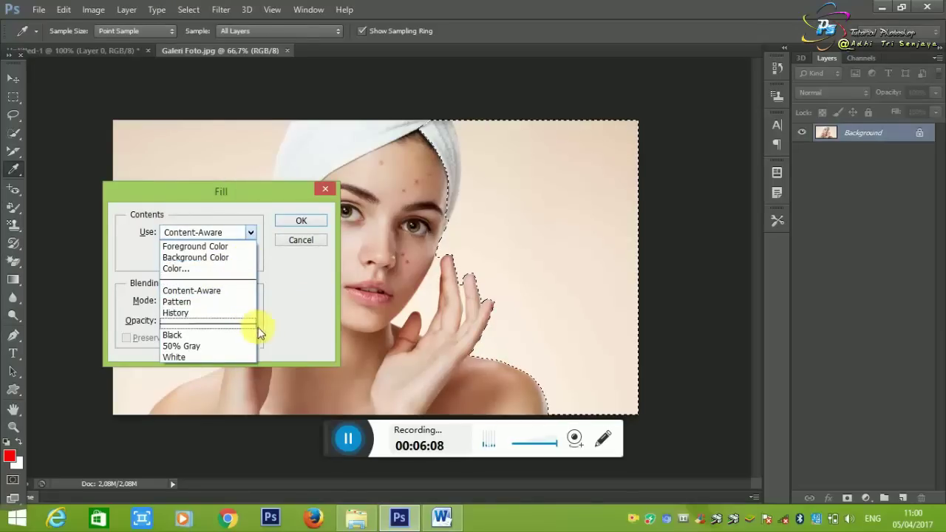
{"action": "left_click", "coordinate": [295, 214]}
{"action": "key", "text": "w"}
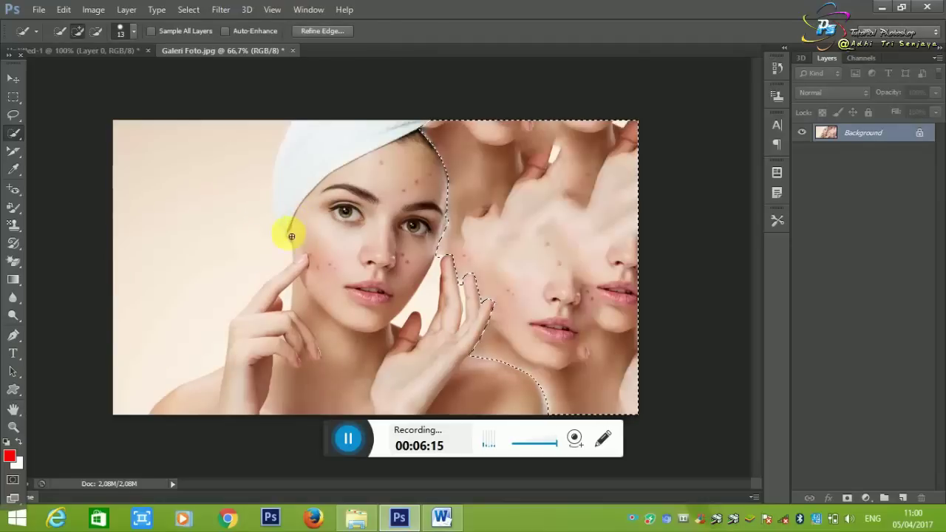
{"action": "key", "text": "ctrl+z"}
Fill the right-side background selection with Black using Edit > Fill.
{"action": "right_click", "coordinate": [519, 202]}
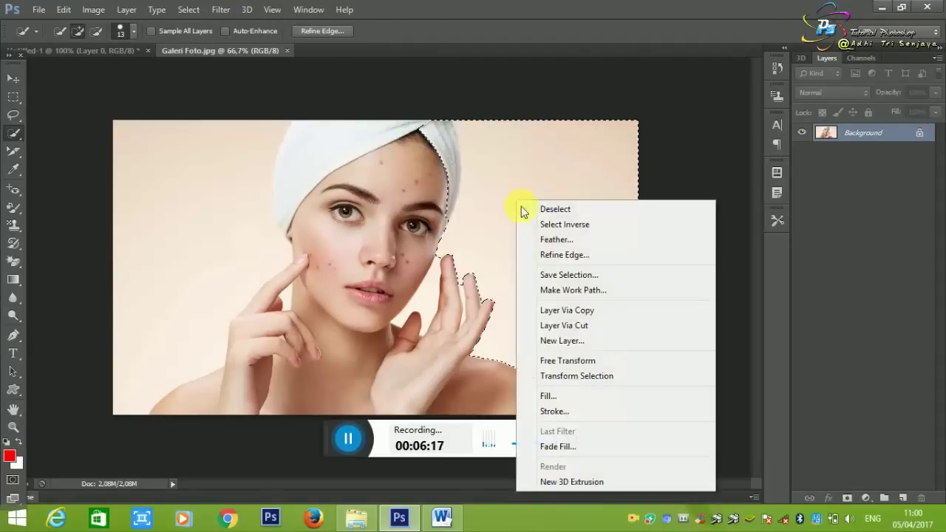
{"action": "left_click", "coordinate": [547, 395]}
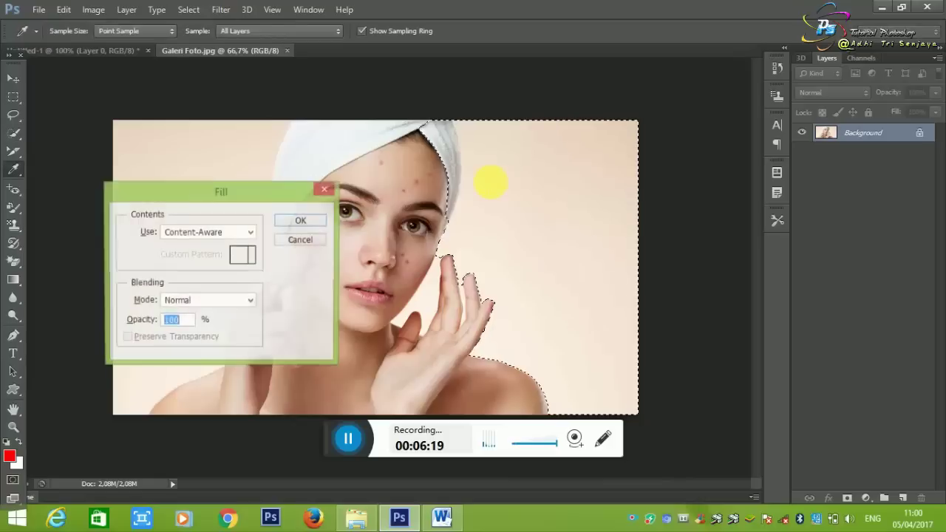
{"action": "left_click", "coordinate": [241, 232]}
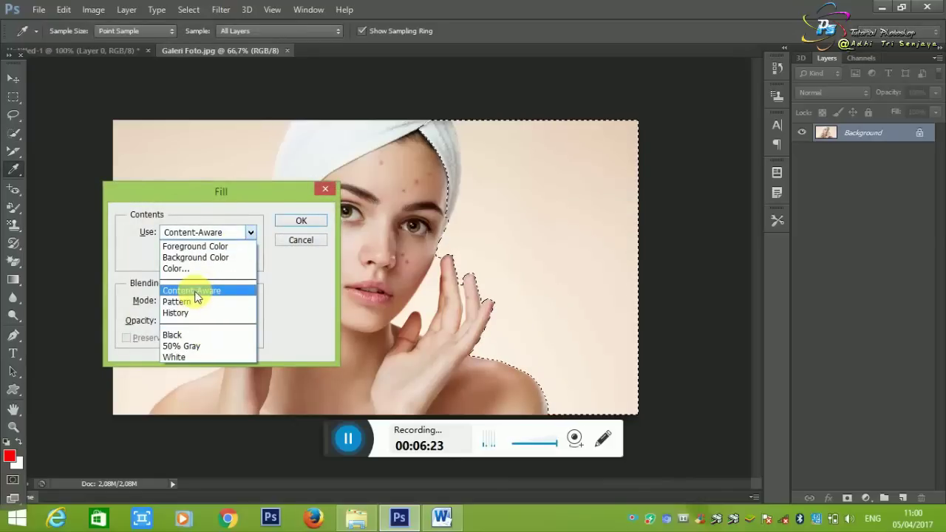
{"action": "left_click", "coordinate": [231, 334]}
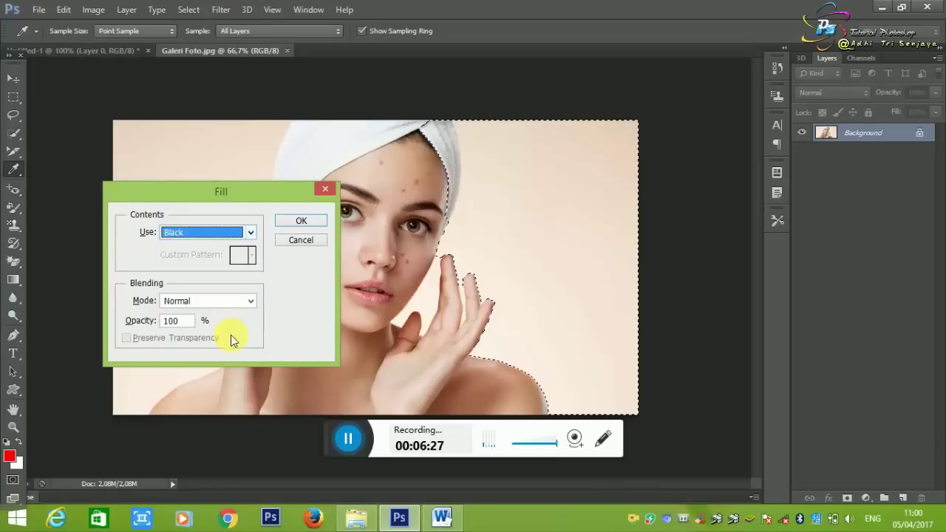
{"action": "left_click", "coordinate": [251, 235]}
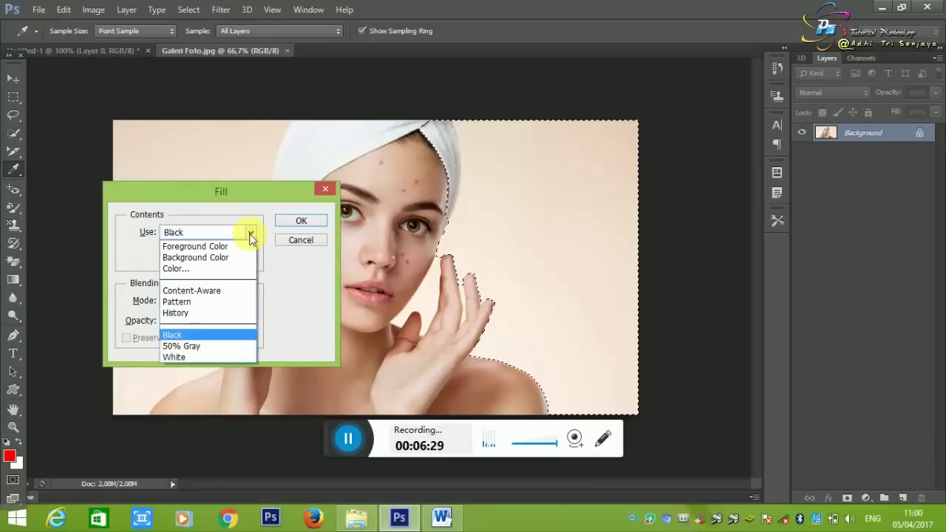
{"action": "left_click", "coordinate": [216, 335]}
{"action": "left_click", "coordinate": [288, 221]}
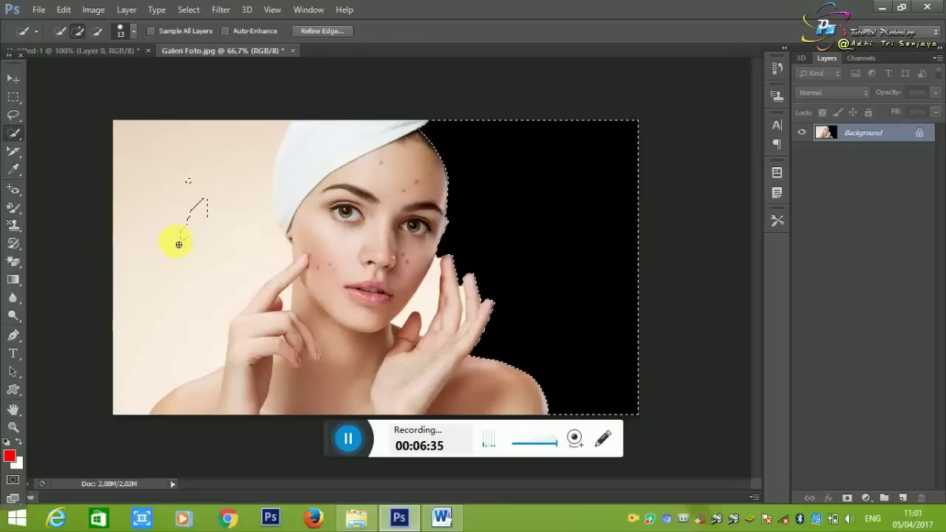
Fill the selected background on both sides of the woman with White.
{"action": "key", "text": "i"}
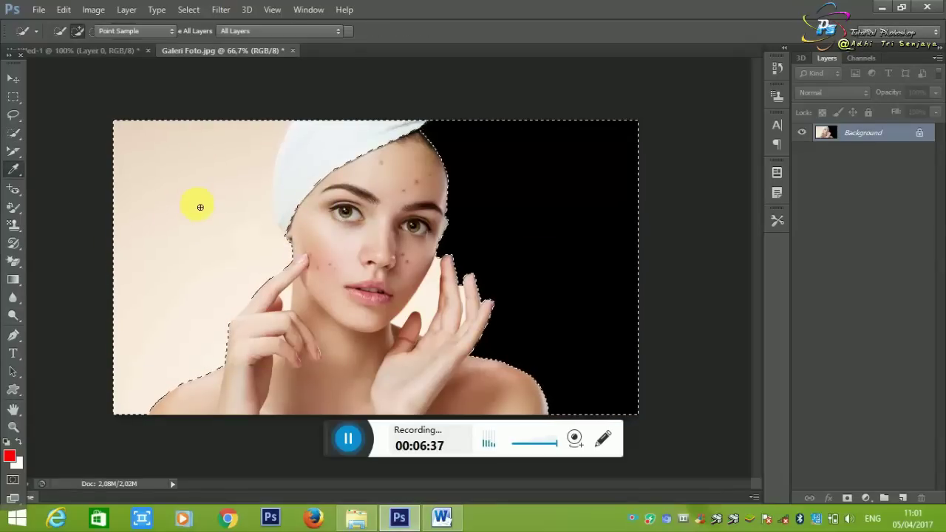
{"action": "key", "text": "shift+F5"}
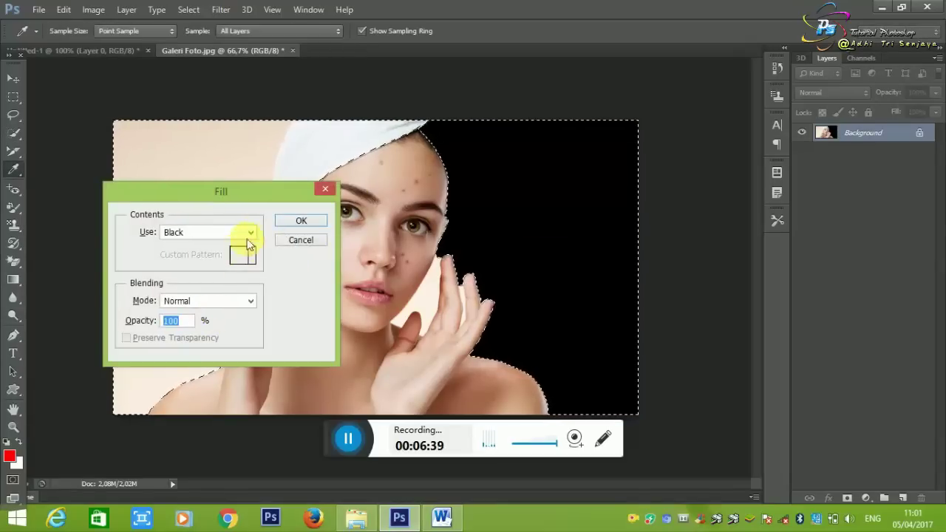
{"action": "left_click", "coordinate": [253, 236]}
{"action": "left_click", "coordinate": [214, 360]}
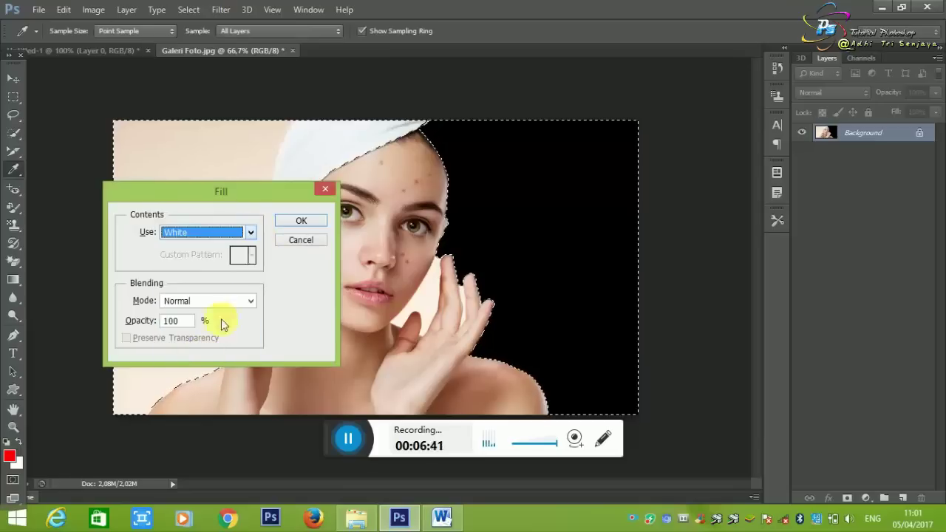
{"action": "left_click", "coordinate": [287, 223]}
{"action": "key", "text": "w"}
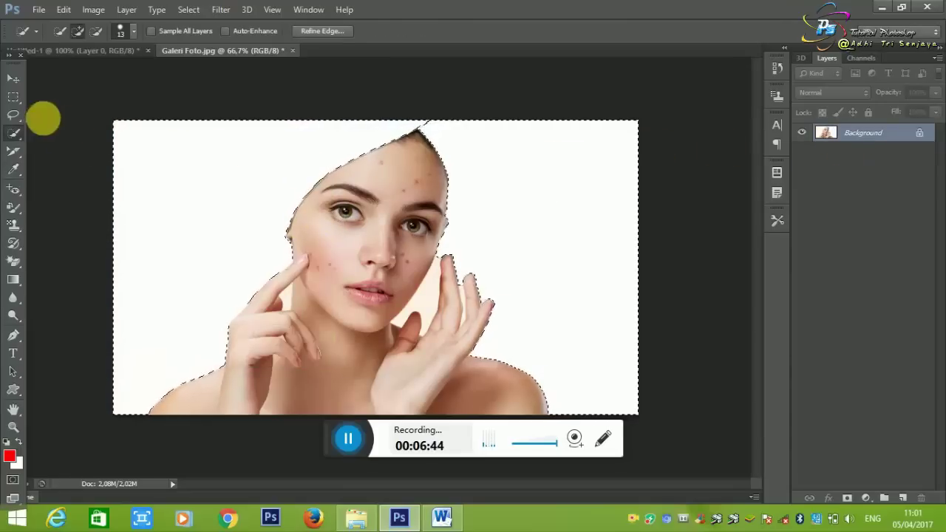
Deselect, switch to the plain Eraser Tool and erase around the woman's left hand and shoulder.
{"action": "left_click", "coordinate": [13, 97]}
{"action": "left_click", "coordinate": [111, 101]}
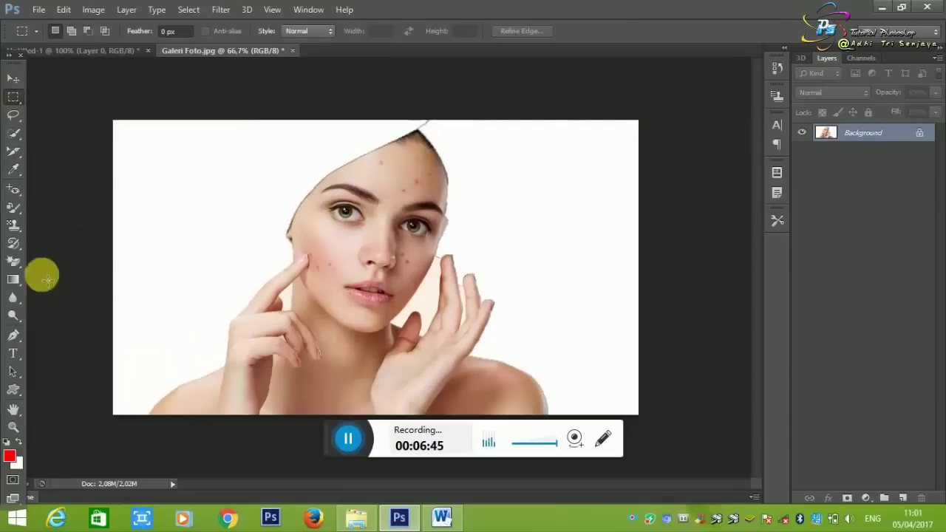
{"action": "left_click", "coordinate": [13, 260]}
{"action": "right_click", "coordinate": [14, 260]}
{"action": "left_click", "coordinate": [44, 260]}
{"action": "mouse_move", "coordinate": [311, 336]}
{"action": "left_mouse_down"}
{"action": "mouse_move", "coordinate": [243, 363]}
{"action": "mouse_move", "coordinate": [301, 306]}
{"action": "mouse_move", "coordinate": [234, 308]}
{"action": "mouse_move", "coordinate": [249, 315]}
{"action": "mouse_move", "coordinate": [84, 422]}
{"action": "mouse_move", "coordinate": [165, 363]}
{"action": "mouse_move", "coordinate": [254, 359]}
{"action": "mouse_move", "coordinate": [200, 380]}
{"action": "mouse_move", "coordinate": [202, 393]}
{"action": "mouse_move", "coordinate": [228, 397]}
{"action": "mouse_move", "coordinate": [214, 392]}
{"action": "left_mouse_up"}
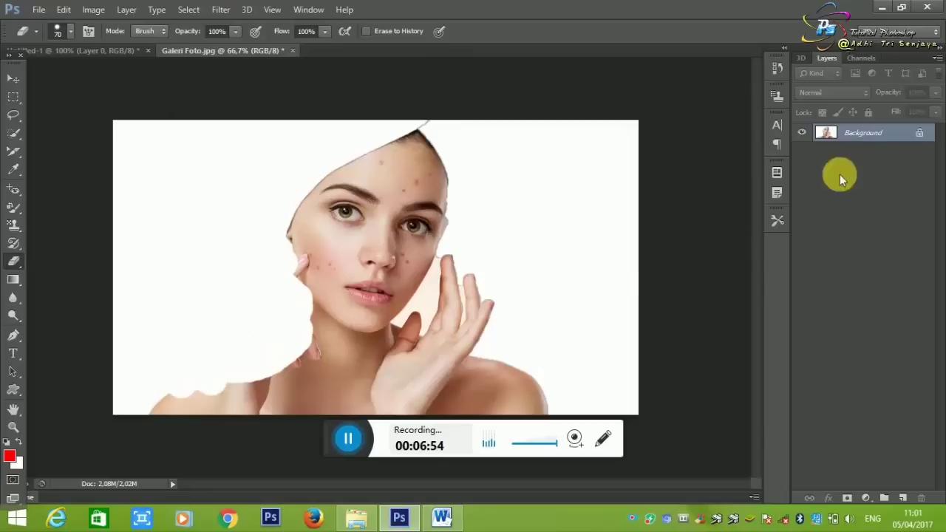
Convert the Background into Layer 0 and erase the photo's right edge to transparency.
{"action": "double_click", "coordinate": [911, 142]}
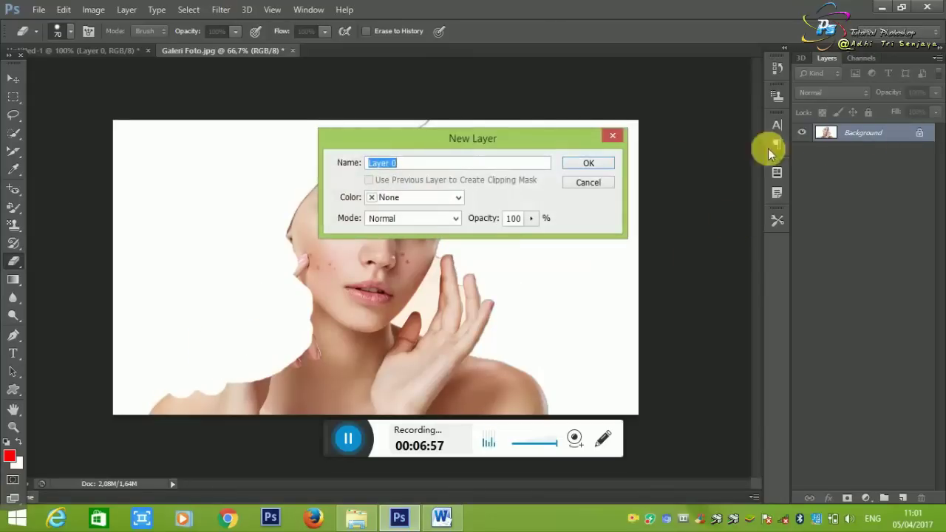
{"action": "left_click", "coordinate": [604, 164]}
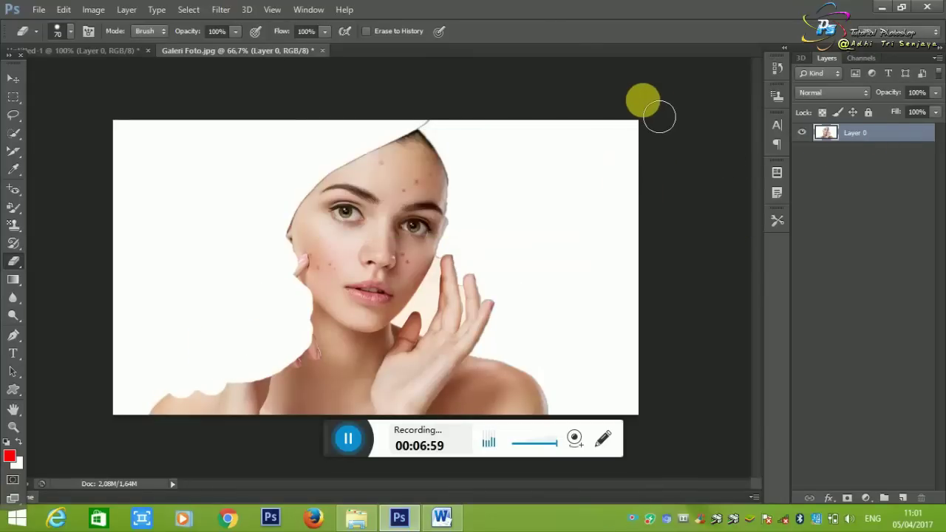
{"action": "mouse_move", "coordinate": [643, 143]}
{"action": "left_mouse_down"}
{"action": "mouse_move", "coordinate": [656, 265]}
{"action": "mouse_move", "coordinate": [634, 144]}
{"action": "mouse_move", "coordinate": [559, 116]}
{"action": "mouse_move", "coordinate": [600, 314]}
{"action": "mouse_move", "coordinate": [513, 106]}
{"action": "mouse_move", "coordinate": [602, 353]}
{"action": "left_mouse_up"}
{"action": "mouse_move", "coordinate": [564, 259]}
{"action": "left_mouse_down"}
{"action": "mouse_move", "coordinate": [587, 158]}
{"action": "mouse_move", "coordinate": [602, 395]}
{"action": "mouse_move", "coordinate": [581, 402]}
{"action": "mouse_move", "coordinate": [597, 319]}
{"action": "left_mouse_up"}
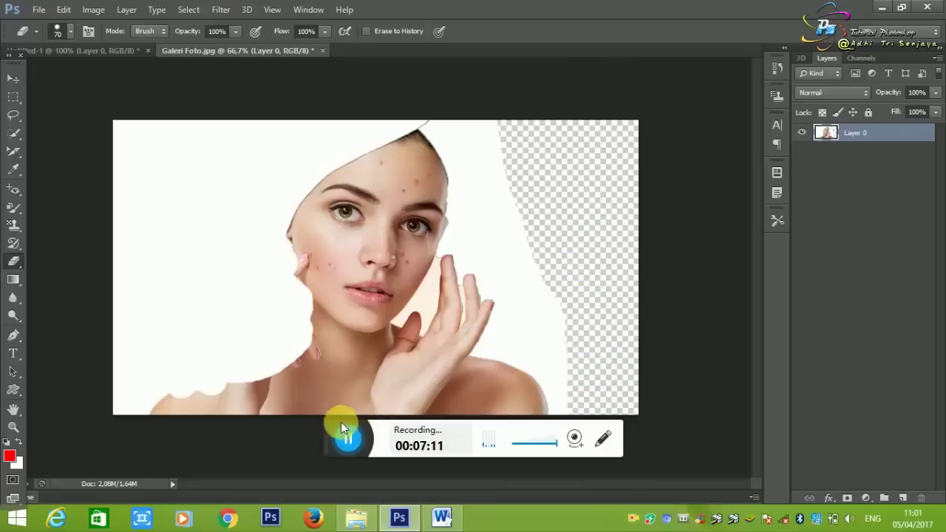
{"action": "left_click_drag", "start_coordinate": [342, 434], "coordinate": [490, 516]}
On the BA letters document, lock Layer 0's image pixels and try erasing.
{"action": "left_click", "coordinate": [127, 49]}
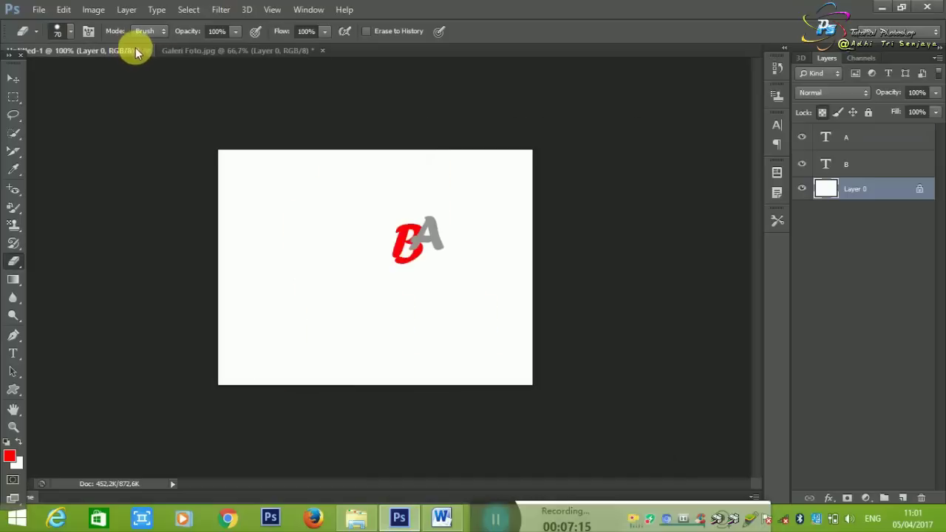
{"action": "left_click", "coordinate": [838, 113]}
{"action": "left_click", "coordinate": [482, 244]}
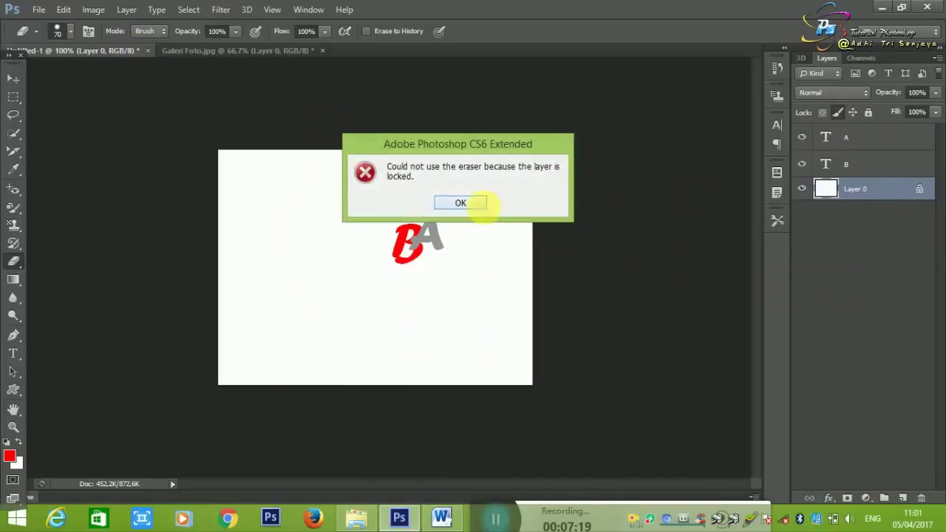
Retry erasing on the locked background layer and dismiss the locked-layer warnings.
{"action": "left_click", "coordinate": [481, 203]}
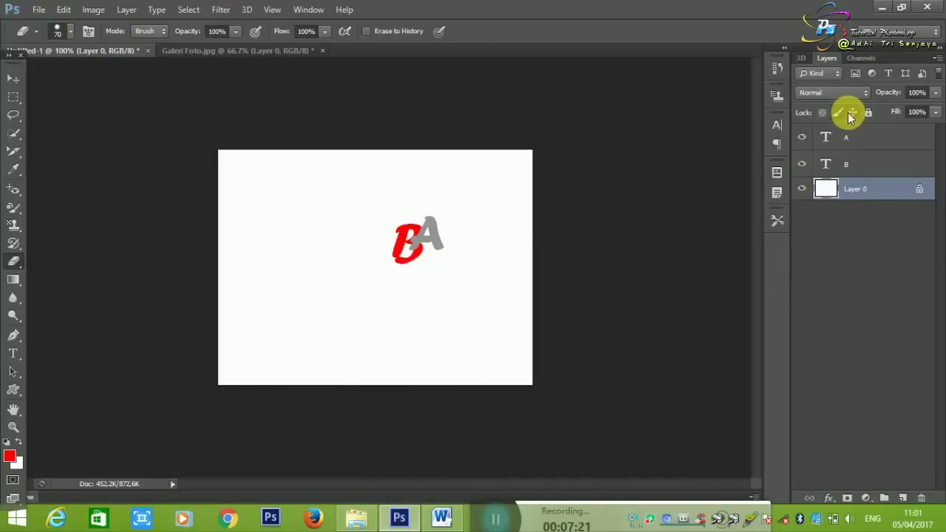
{"action": "left_click", "coordinate": [461, 215]}
{"action": "left_click", "coordinate": [451, 201]}
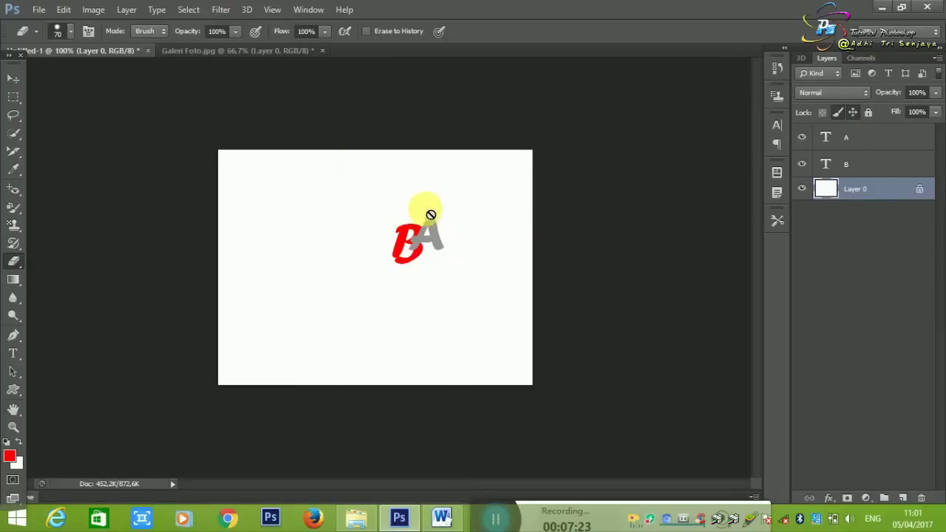
{"action": "left_click", "coordinate": [432, 222]}
{"action": "left_click", "coordinate": [480, 205]}
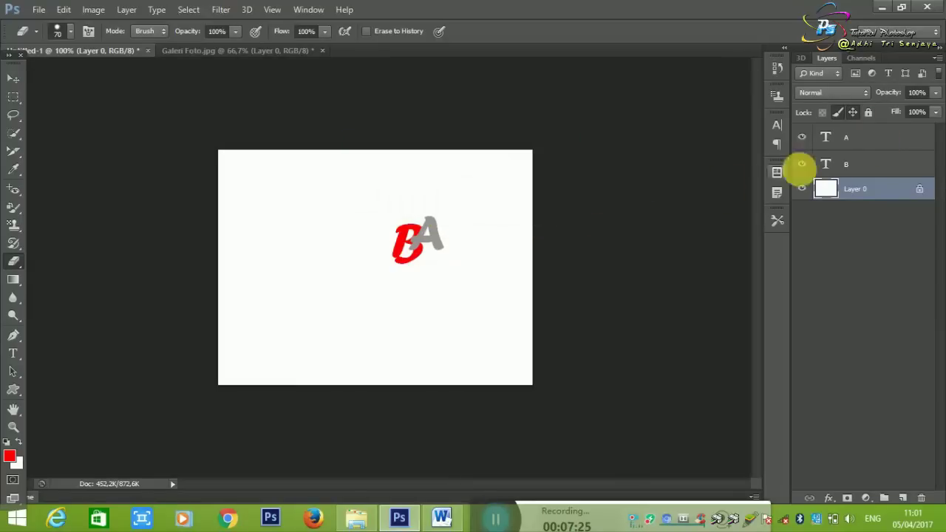
Toggle Lock All on Layer 0 on and off, then select the B text layer.
{"action": "left_click", "coordinate": [870, 111]}
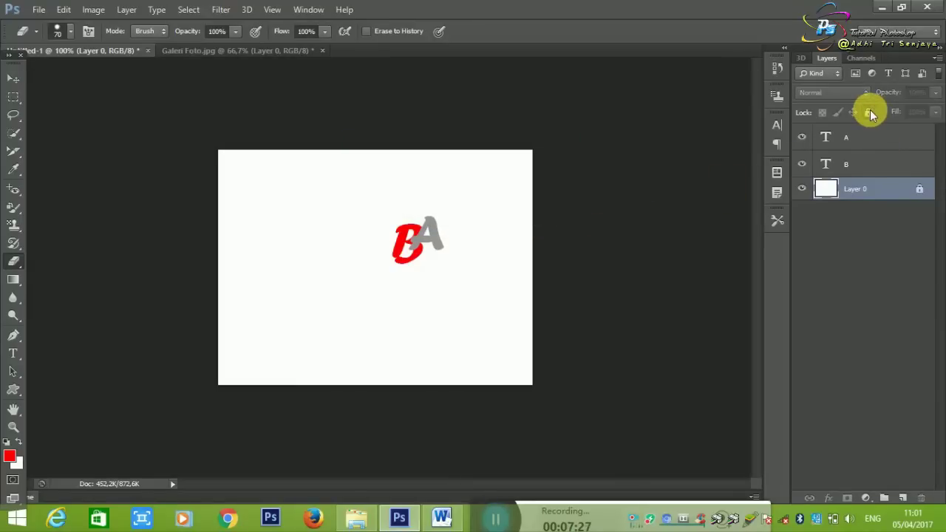
{"action": "left_click", "coordinate": [868, 112]}
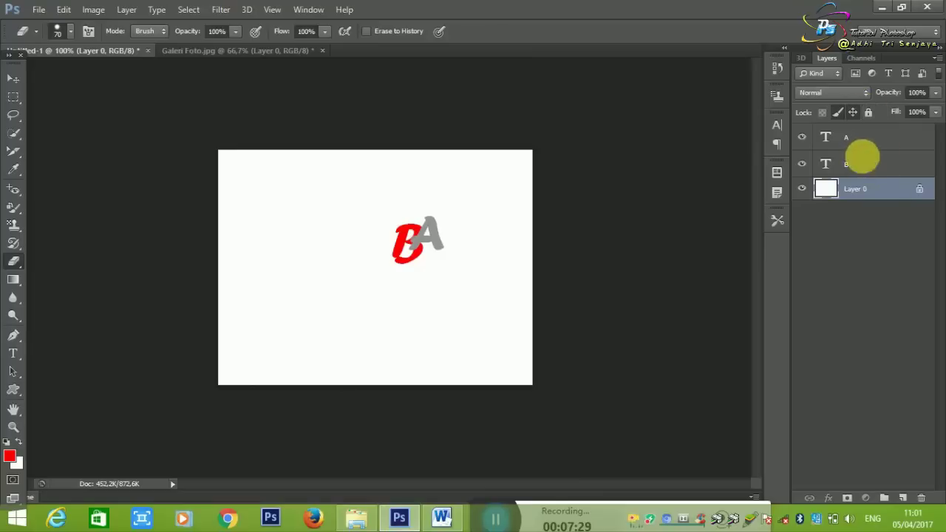
{"action": "left_click", "coordinate": [862, 161]}
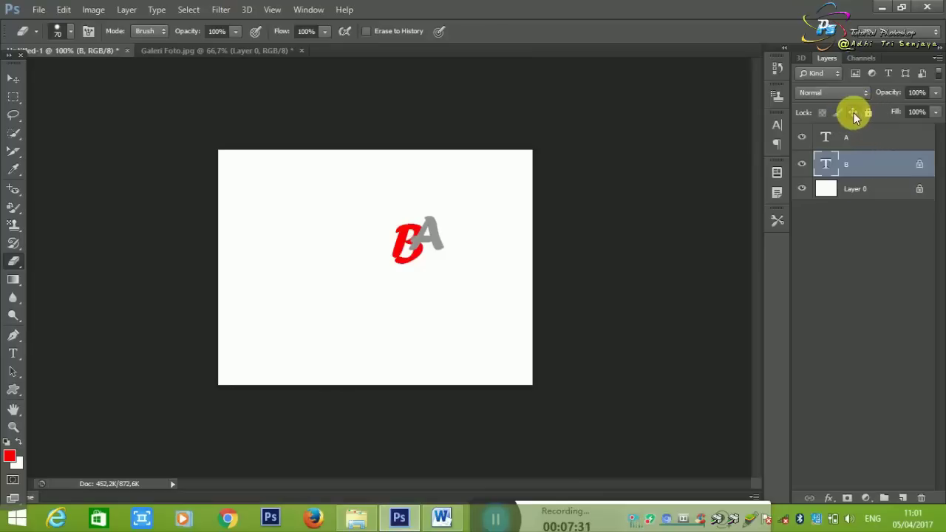
Remove the position lock from layer B, attempt deleting Layer 0, and reselect B.
{"action": "left_click", "coordinate": [854, 113]}
{"action": "left_click", "coordinate": [854, 114]}
{"action": "mouse_move", "coordinate": [871, 189]}
{"action": "left_mouse_down"}
{"action": "mouse_move", "coordinate": [820, 498]}
{"action": "mouse_move", "coordinate": [929, 506]}
{"action": "left_mouse_up"}
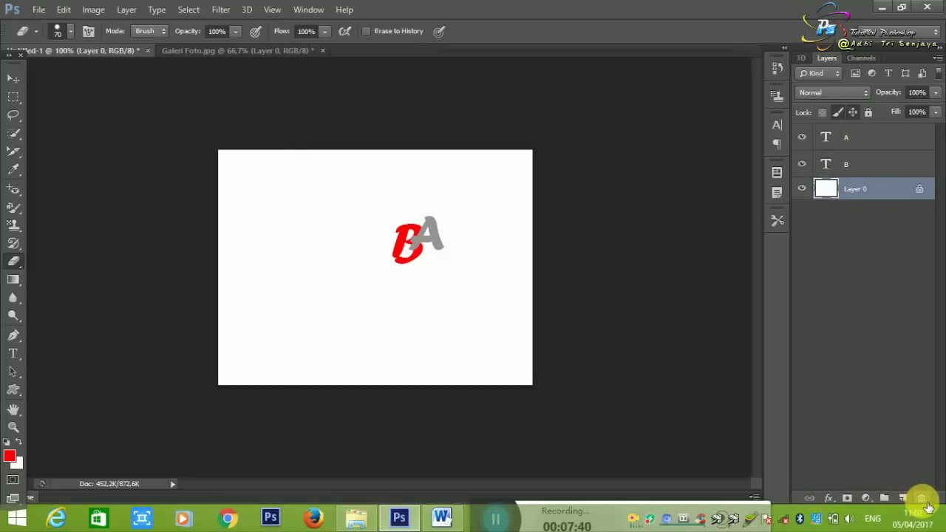
{"action": "left_click", "coordinate": [873, 173]}
Delete the A text layer via the trash icon and confirm with Yes.
{"action": "left_click", "coordinate": [844, 141]}
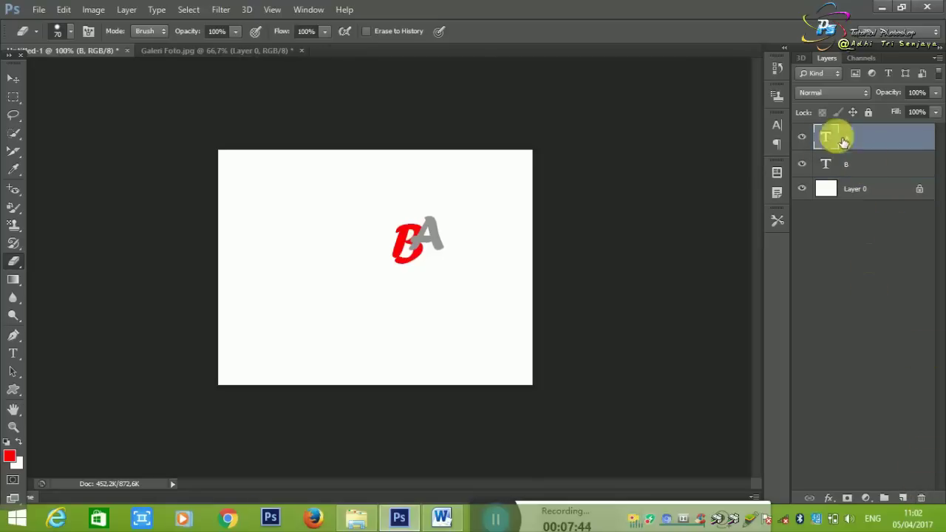
{"action": "left_click_drag", "start_coordinate": [843, 140], "coordinate": [928, 495]}
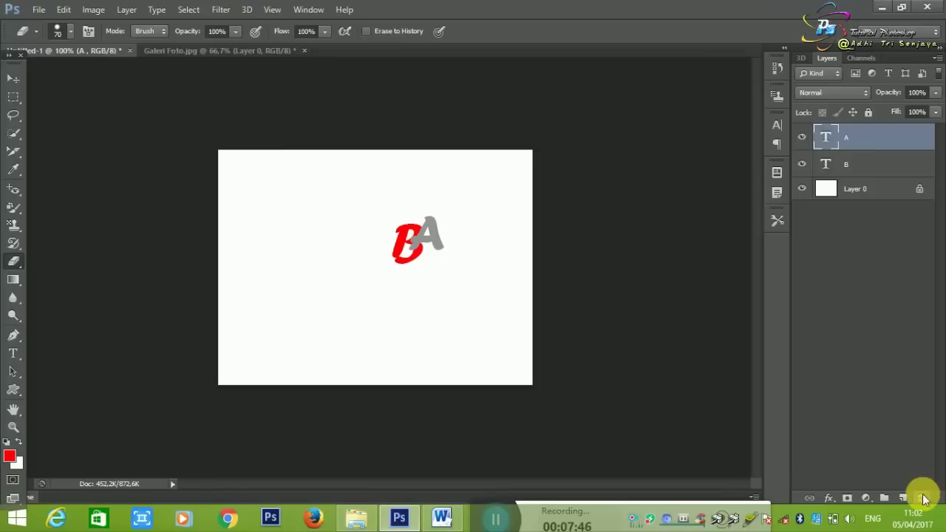
{"action": "left_click", "coordinate": [922, 499]}
{"action": "left_click", "coordinate": [415, 202]}
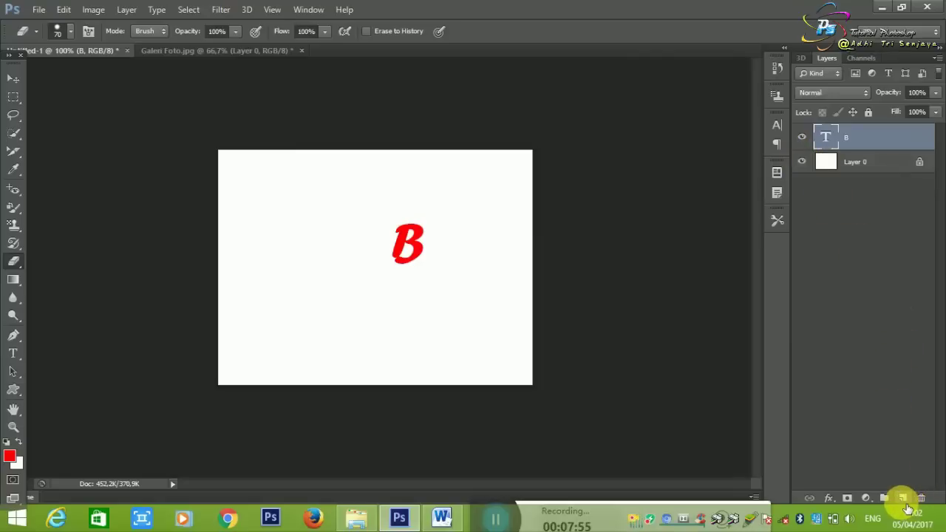
Add an empty Layer 1, then hide Layer 0, the B layer and Layer 1.
{"action": "left_click", "coordinate": [903, 498]}
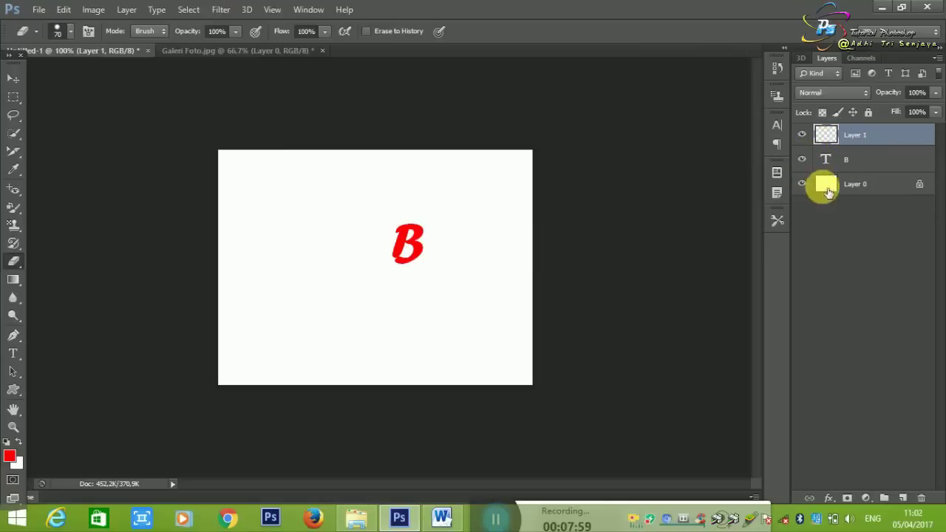
{"action": "left_click", "coordinate": [802, 184]}
{"action": "left_click", "coordinate": [802, 184]}
{"action": "left_click", "coordinate": [802, 184]}
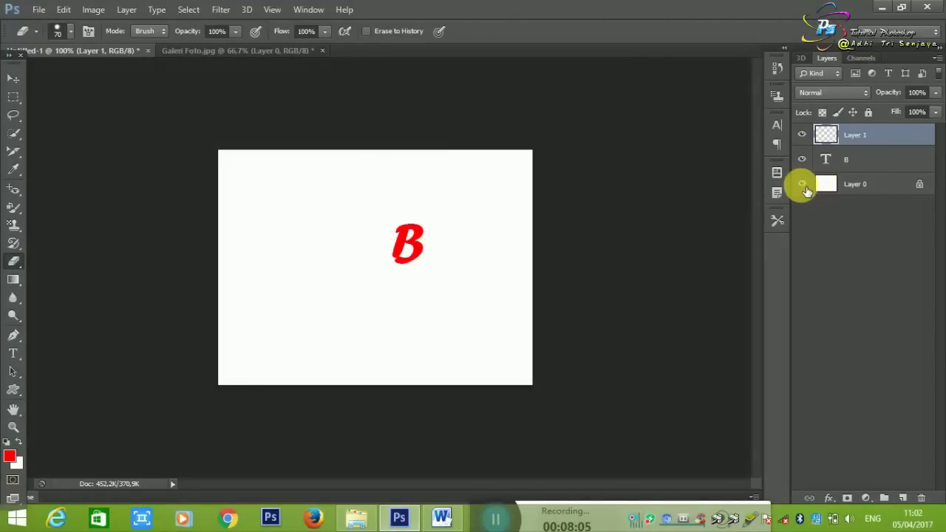
{"action": "left_click", "coordinate": [802, 184]}
{"action": "left_click", "coordinate": [801, 159]}
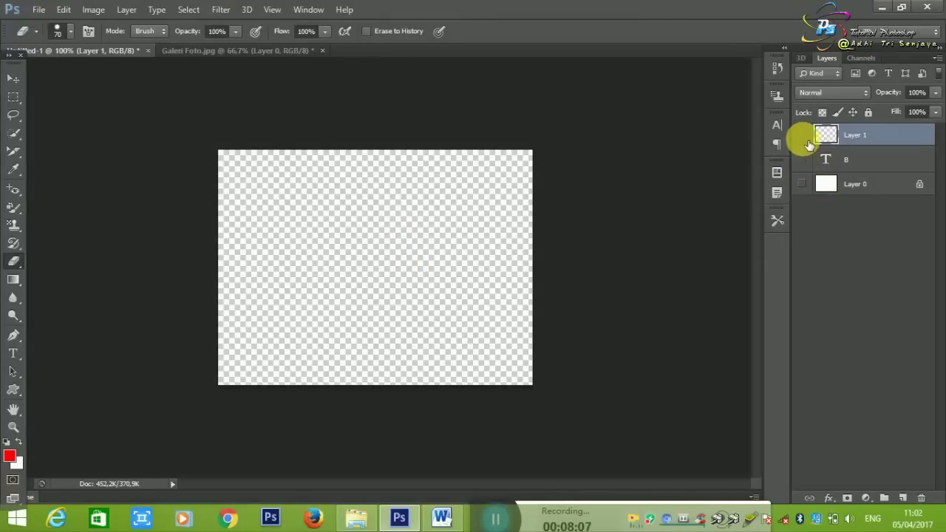
{"action": "left_click", "coordinate": [802, 135]}
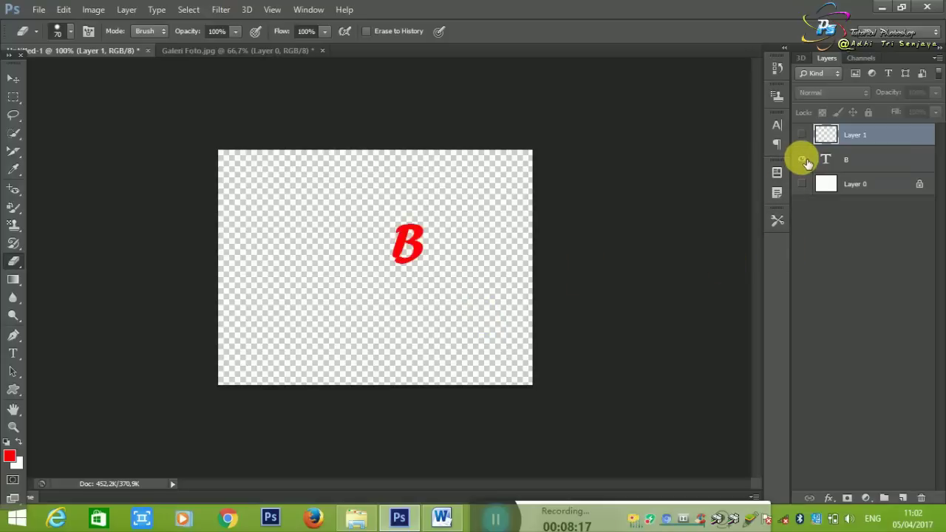
Show Layer 1, add Layer 2 and a new Group 1, and move Layer 2 into it.
{"action": "left_click", "coordinate": [801, 134]}
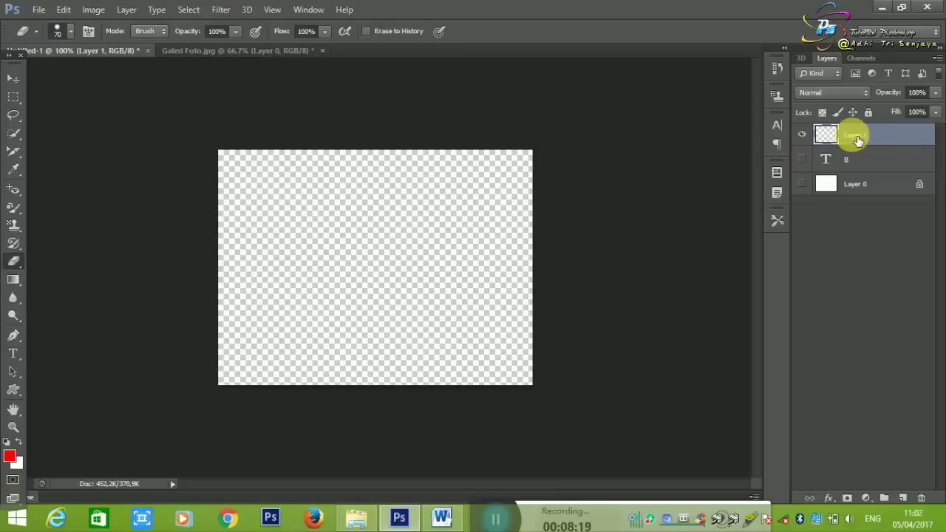
{"action": "left_click", "coordinate": [905, 496]}
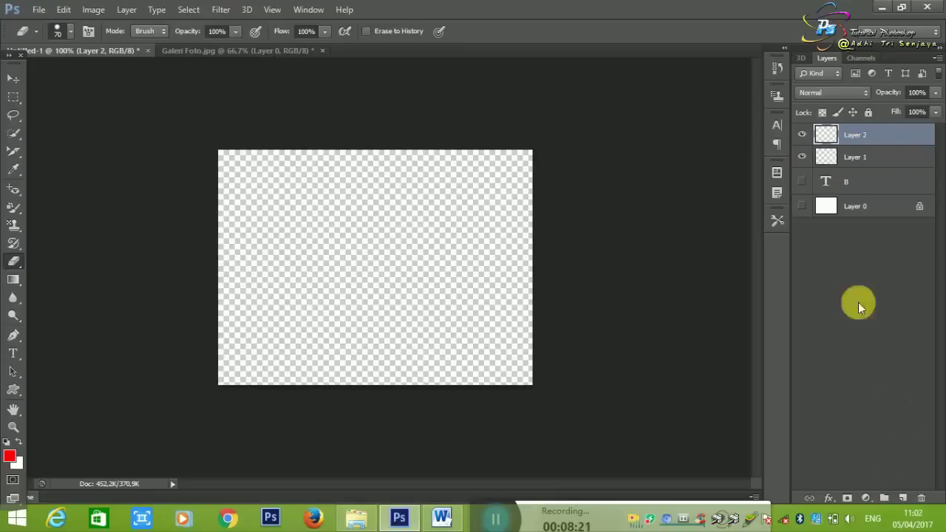
{"action": "left_click", "coordinate": [885, 497]}
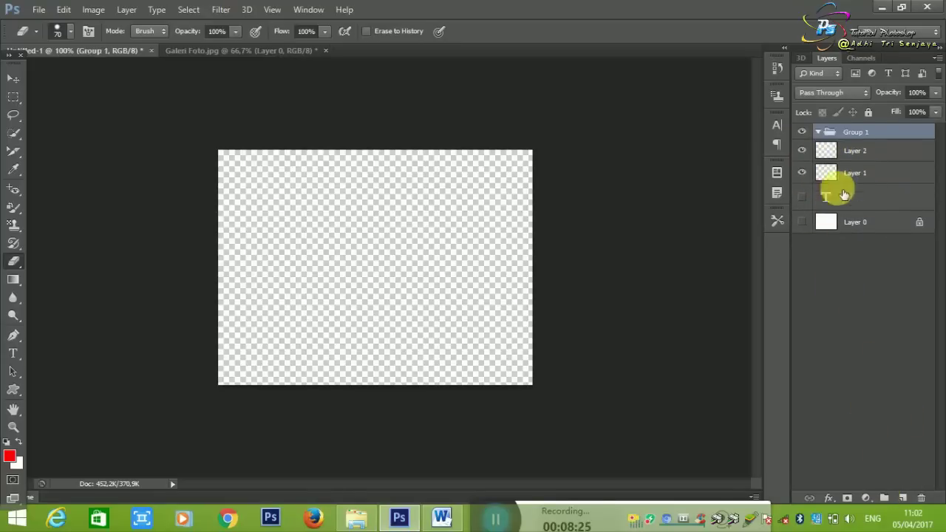
{"action": "left_click", "coordinate": [850, 151]}
{"action": "left_click_drag", "start_coordinate": [872, 152], "coordinate": [861, 133]}
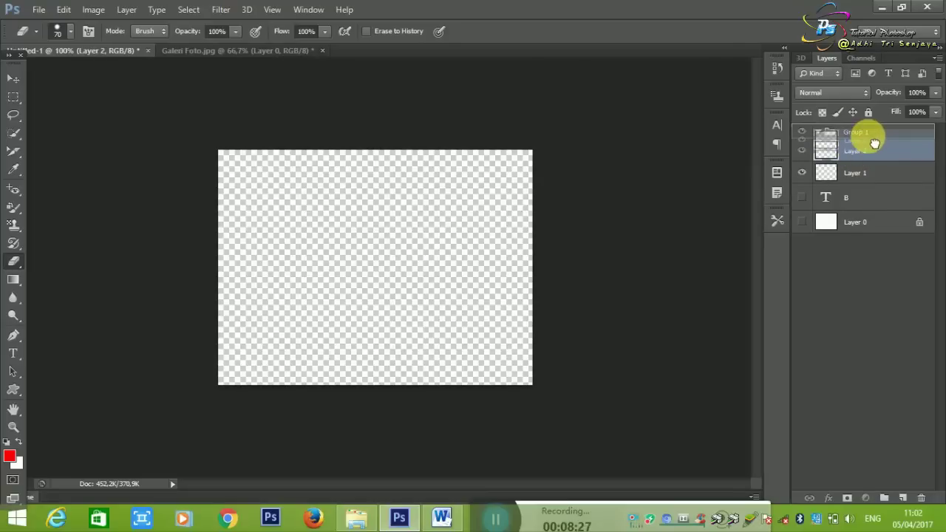
{"action": "left_click", "coordinate": [826, 136]}
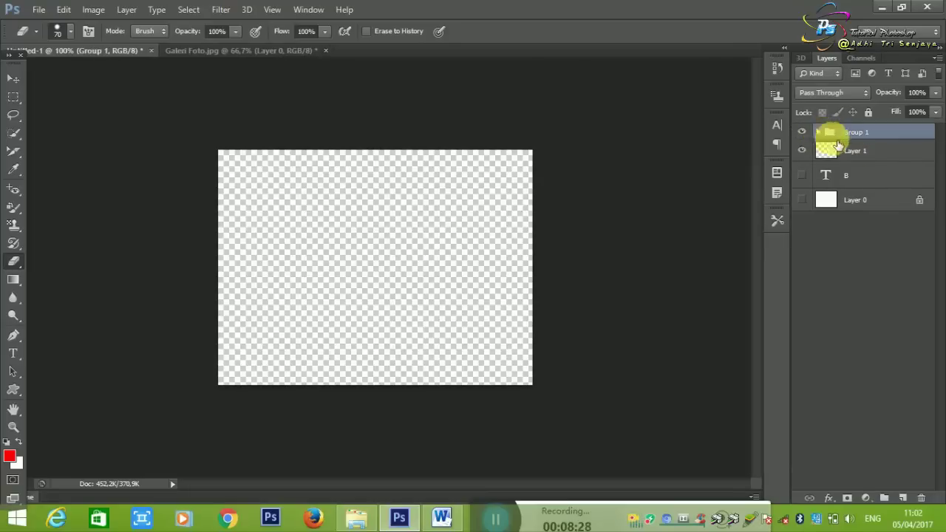
{"action": "left_click", "coordinate": [828, 139]}
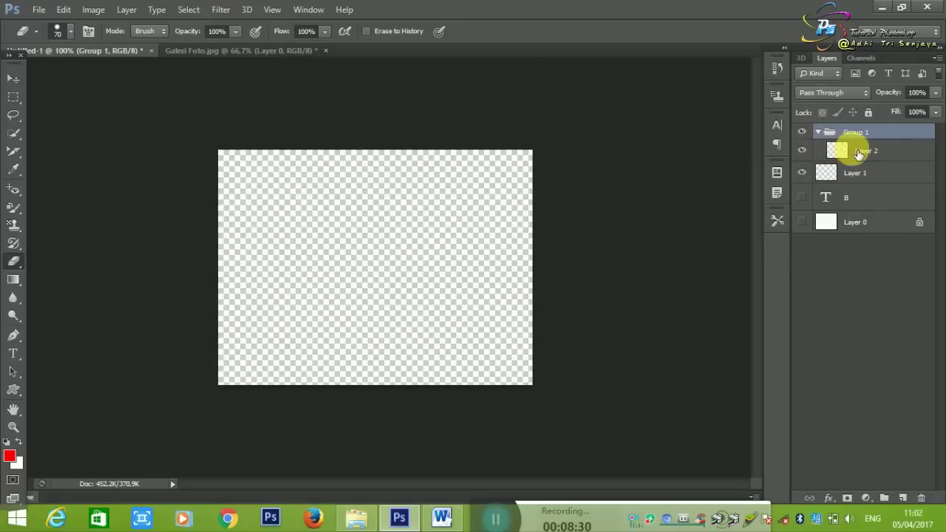
Move Layer 1 into Group 1 and expand the group to show both layers.
{"action": "left_click", "coordinate": [870, 174]}
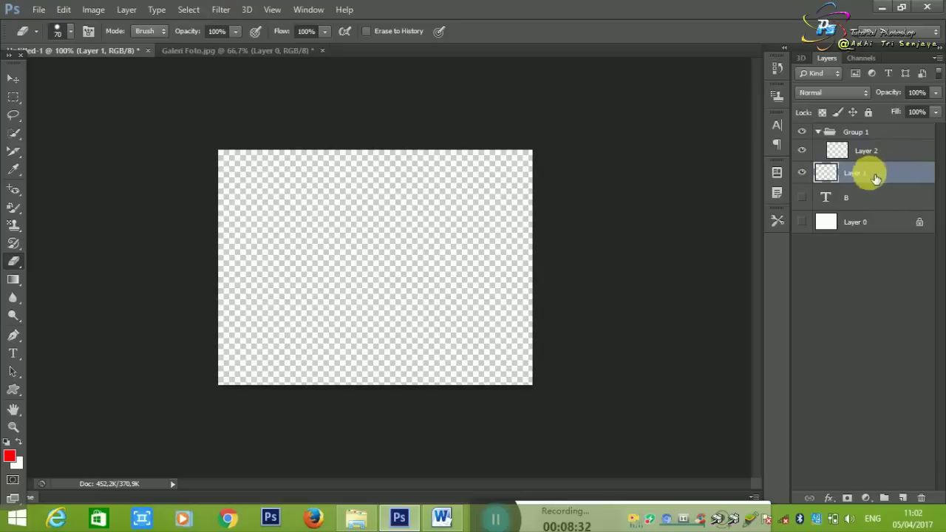
{"action": "left_click_drag", "start_coordinate": [866, 173], "coordinate": [876, 142]}
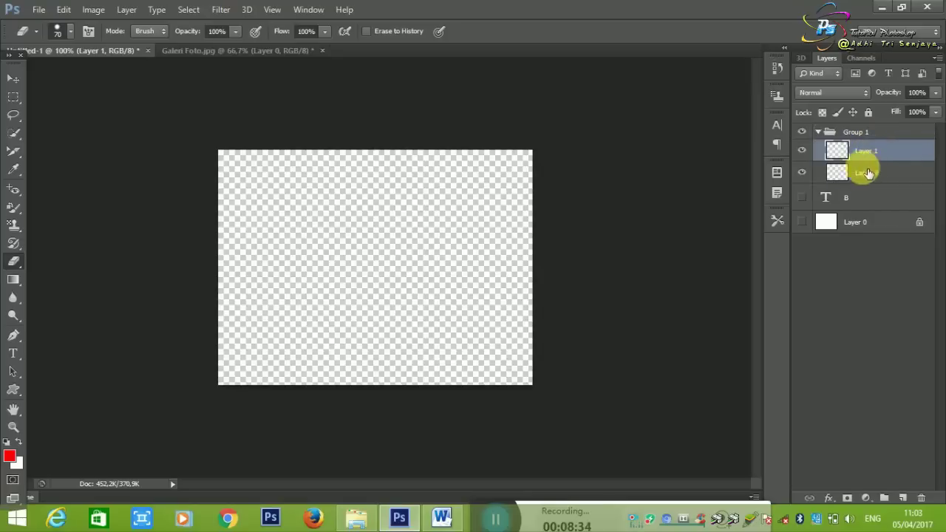
{"action": "left_click", "coordinate": [818, 132]}
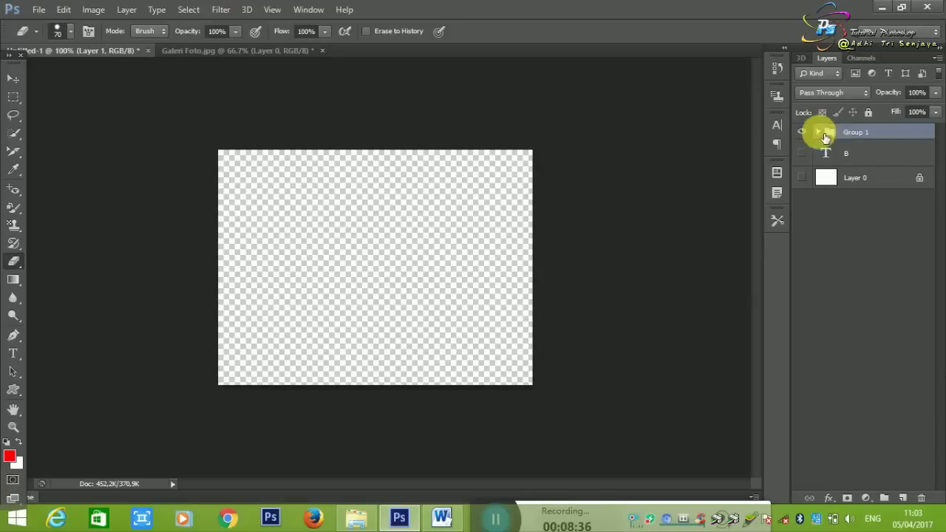
{"action": "left_click", "coordinate": [819, 133]}
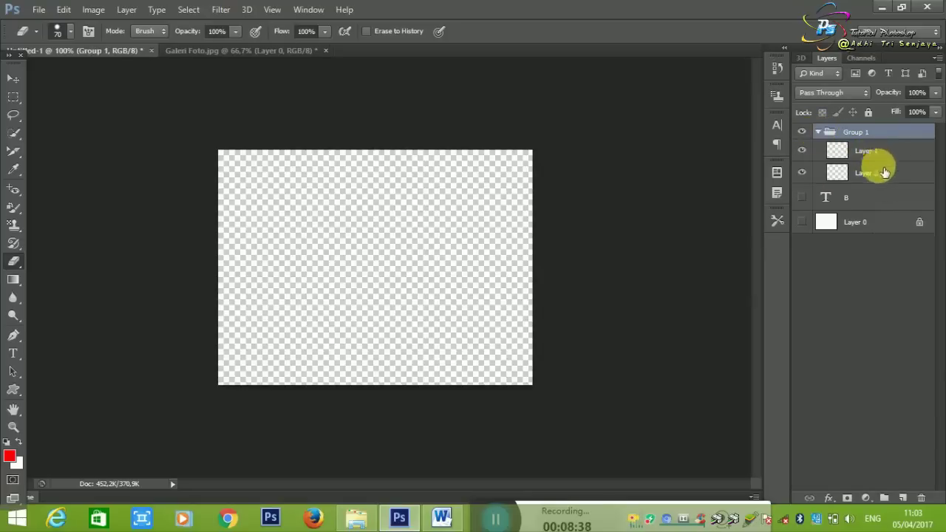
Add and then delete a Vibrance adjustment layer, then go to Galeri Foto.jpg.
{"action": "left_click", "coordinate": [865, 497]}
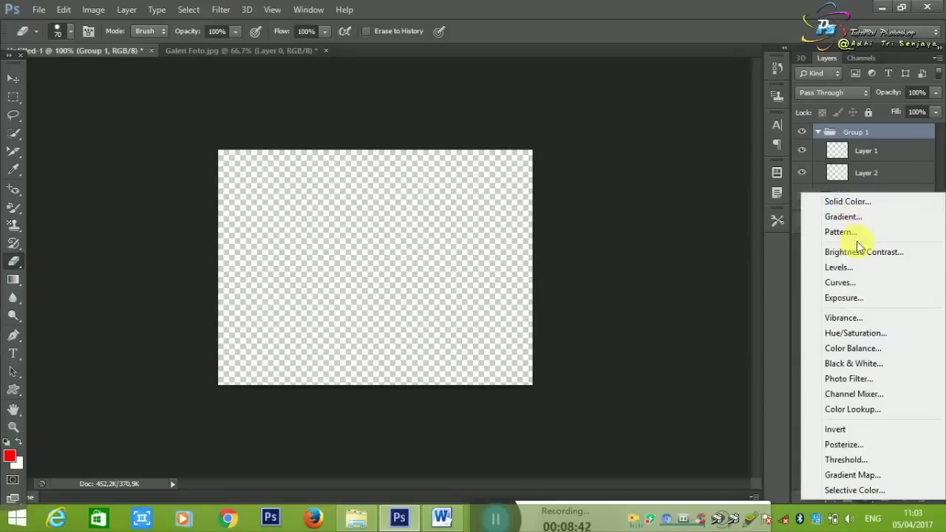
{"action": "left_click", "coordinate": [878, 315]}
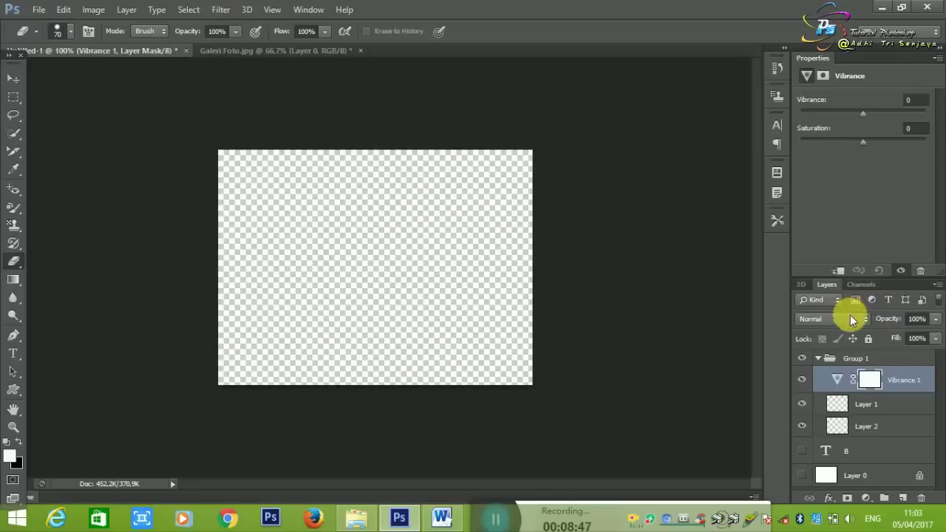
{"action": "key", "text": "Delete"}
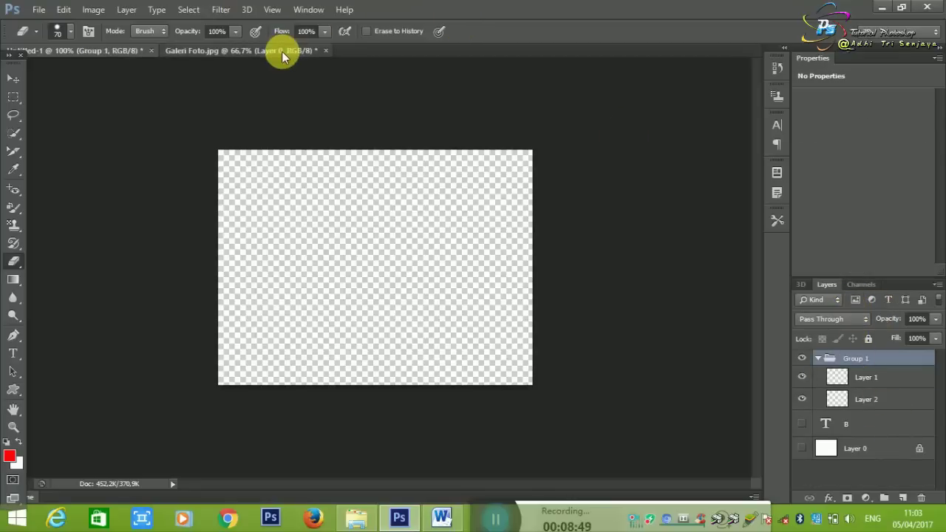
{"action": "left_click", "coordinate": [282, 52]}
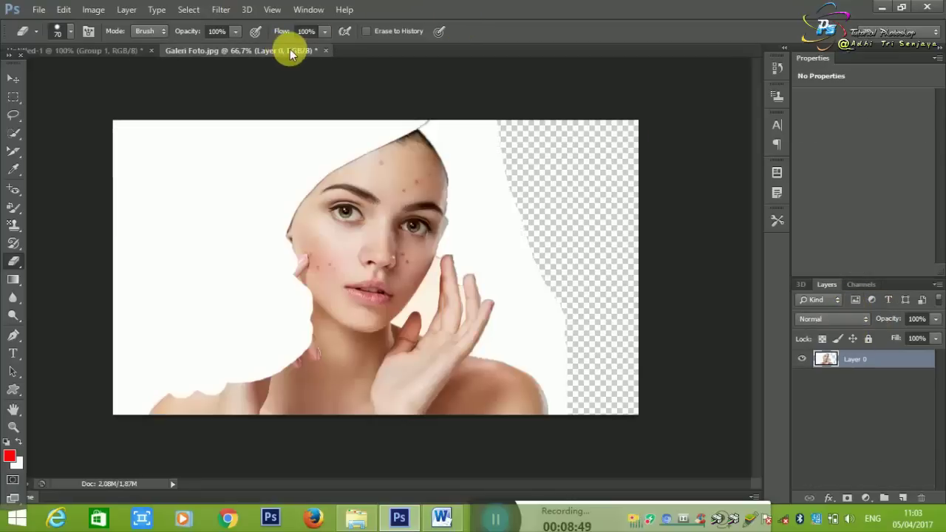
Add a Vibrance adjustment layer set to Vibrance +99 and Saturation +48.
{"action": "left_click", "coordinate": [865, 498]}
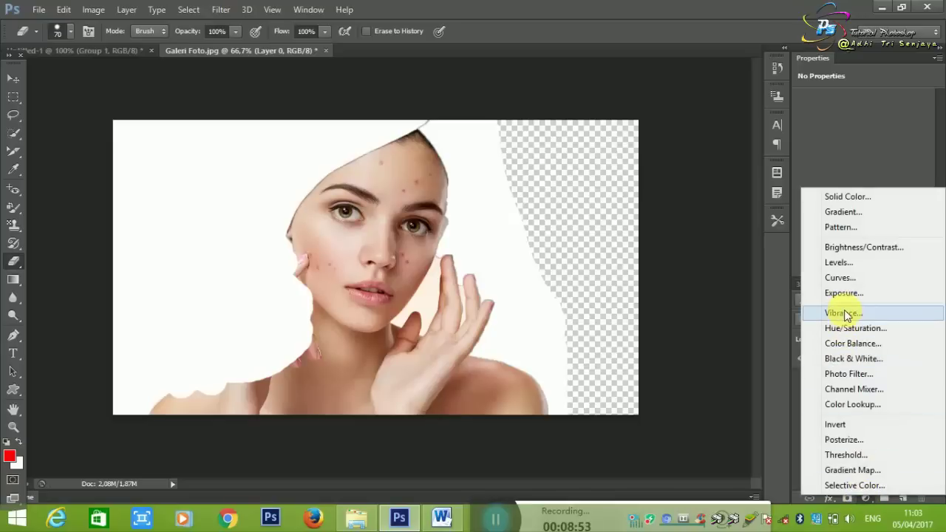
{"action": "left_click", "coordinate": [846, 314]}
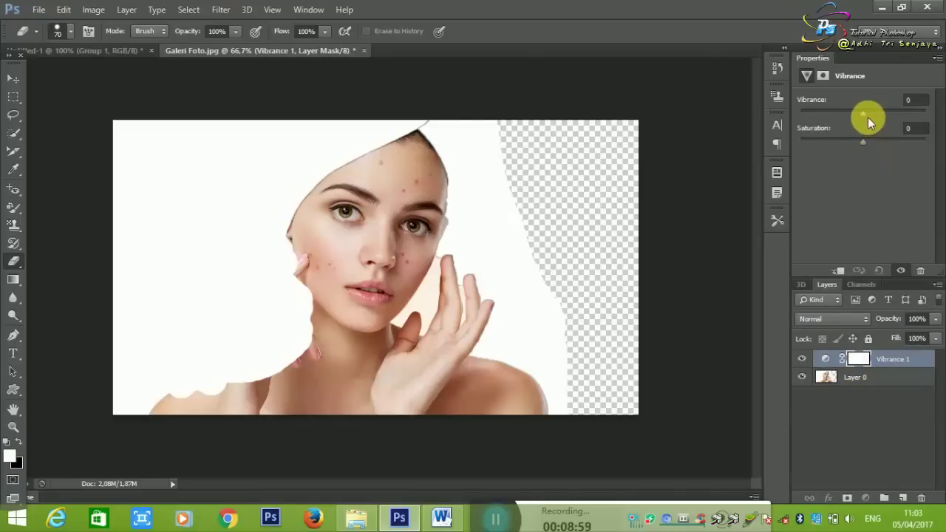
{"action": "left_click_drag", "start_coordinate": [864, 114], "coordinate": [925, 116]}
{"action": "mouse_move", "coordinate": [864, 143]}
{"action": "left_mouse_down"}
{"action": "mouse_move", "coordinate": [924, 147]}
{"action": "mouse_move", "coordinate": [855, 144]}
{"action": "mouse_move", "coordinate": [909, 143]}
{"action": "mouse_move", "coordinate": [892, 142]}
{"action": "left_mouse_up"}
Add a Levels adjustment with RGB midtone 0.43 and Red channel midtone 0.75.
{"action": "left_click", "coordinate": [865, 498]}
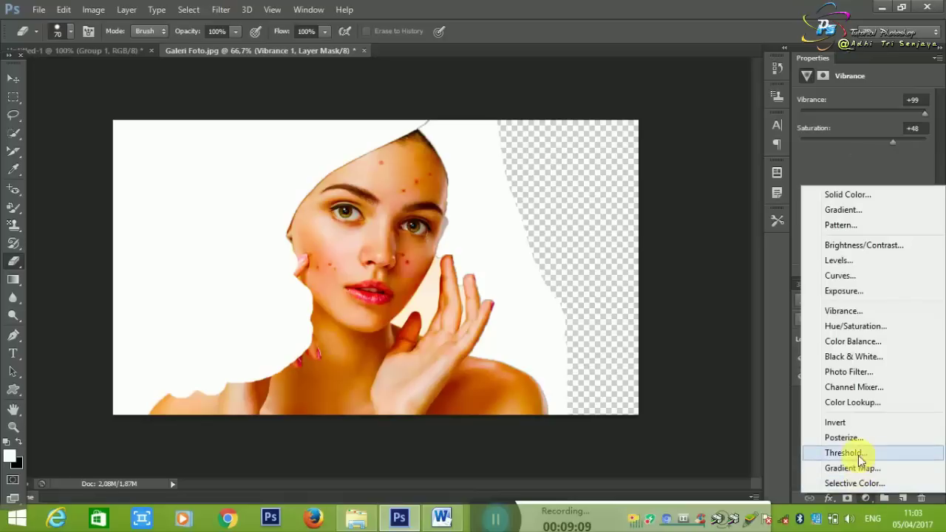
{"action": "left_click", "coordinate": [854, 262]}
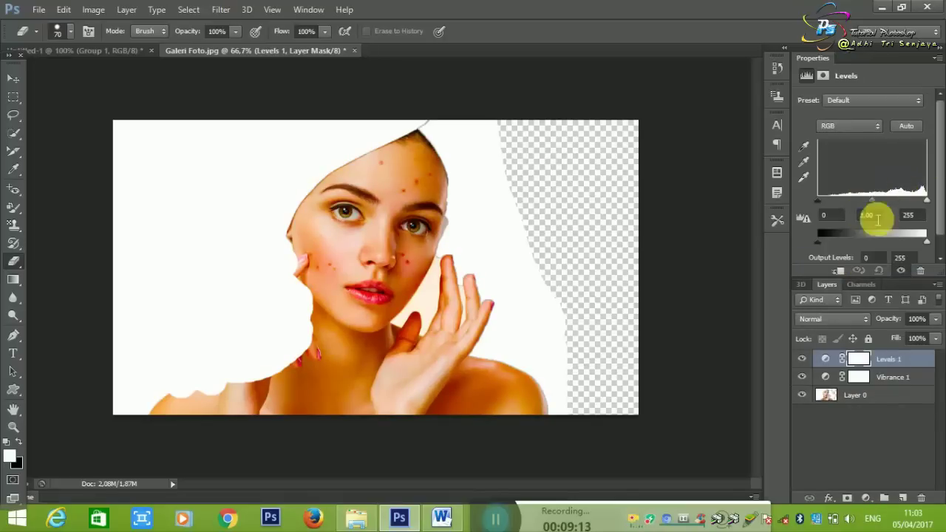
{"action": "mouse_move", "coordinate": [872, 200]}
{"action": "left_mouse_down"}
{"action": "mouse_move", "coordinate": [908, 200]}
{"action": "mouse_move", "coordinate": [849, 207]}
{"action": "mouse_move", "coordinate": [906, 203]}
{"action": "left_mouse_up"}
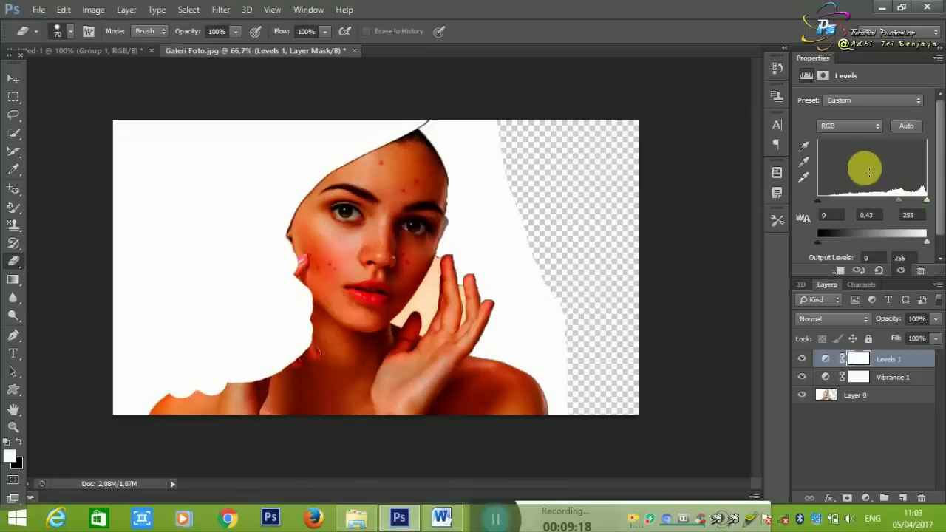
{"action": "left_click", "coordinate": [861, 126]}
{"action": "left_click", "coordinate": [853, 152]}
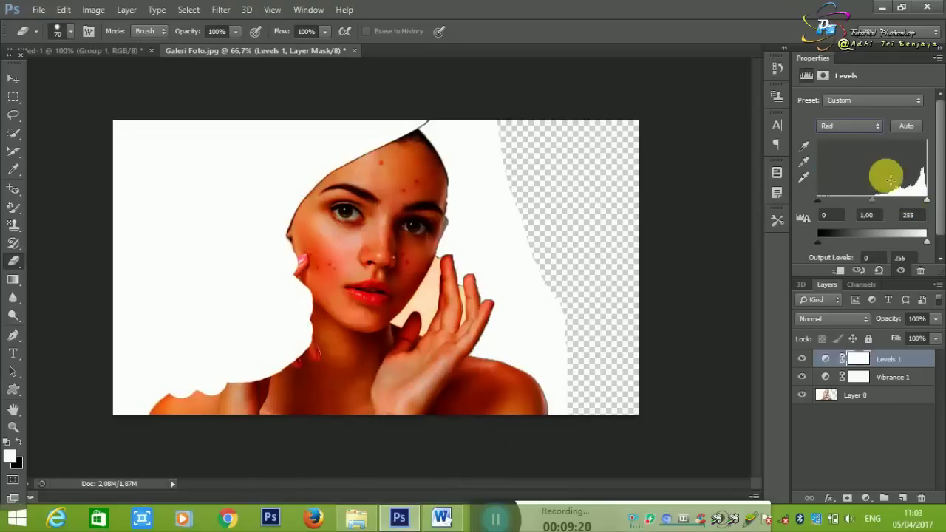
{"action": "mouse_move", "coordinate": [872, 200]}
{"action": "left_mouse_down"}
{"action": "mouse_move", "coordinate": [909, 201]}
{"action": "mouse_move", "coordinate": [860, 198]}
{"action": "mouse_move", "coordinate": [881, 200]}
{"action": "left_mouse_up"}
{"action": "left_click", "coordinate": [874, 100]}
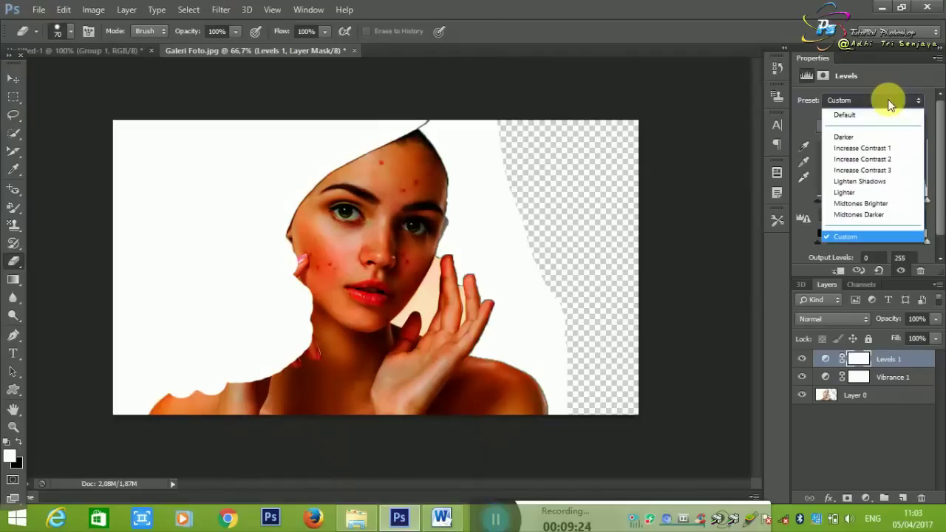
{"action": "left_click", "coordinate": [875, 105]}
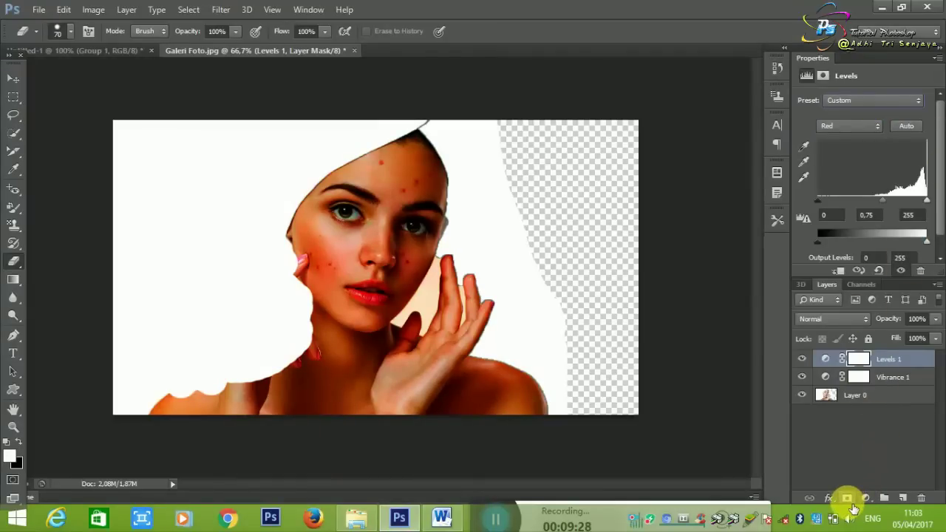
Delete the Vibrance 1 mask and the Levels 1 adjustment layer.
{"action": "left_click", "coordinate": [841, 393]}
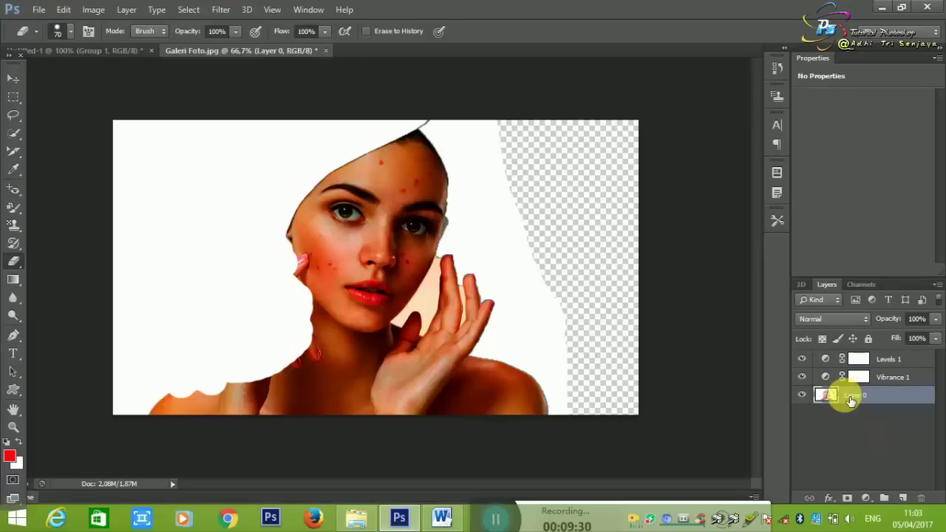
{"action": "left_click", "coordinate": [803, 377]}
{"action": "left_click", "coordinate": [896, 377]}
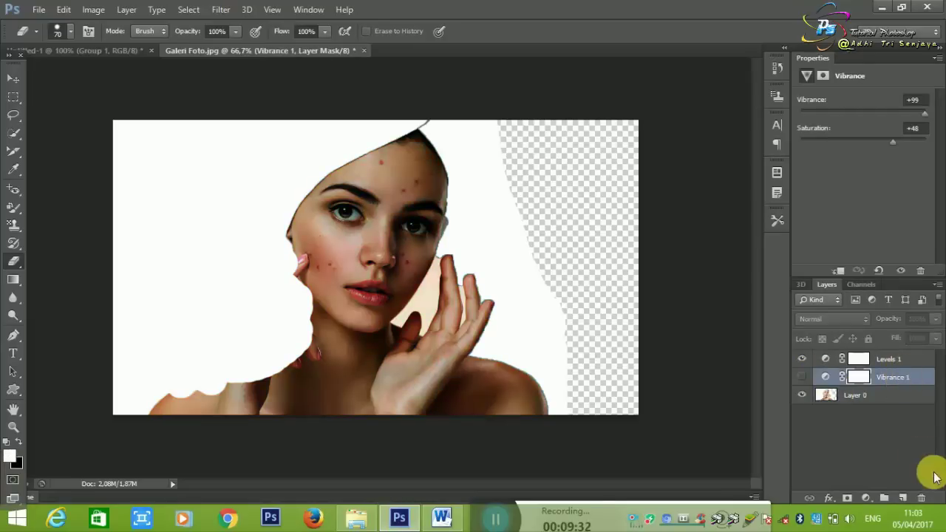
{"action": "left_click", "coordinate": [921, 498]}
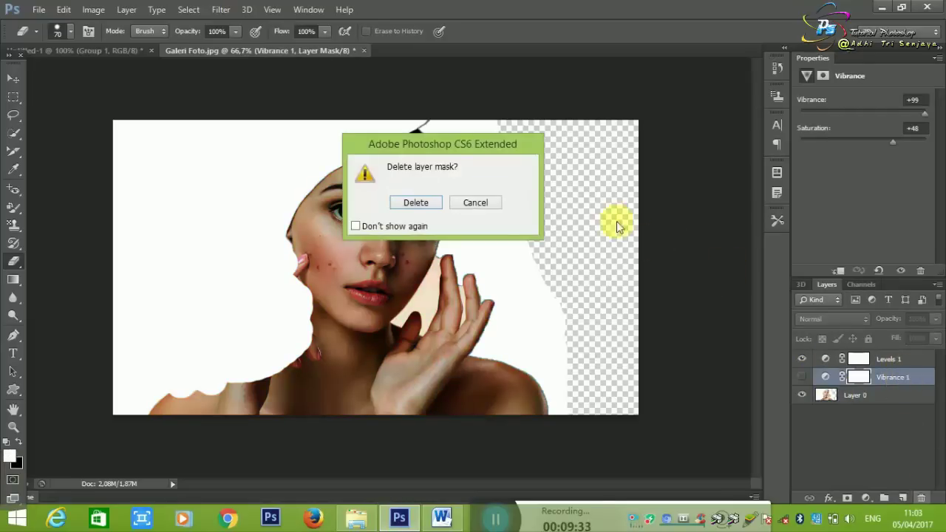
{"action": "left_click", "coordinate": [415, 203]}
{"action": "left_click", "coordinate": [893, 359]}
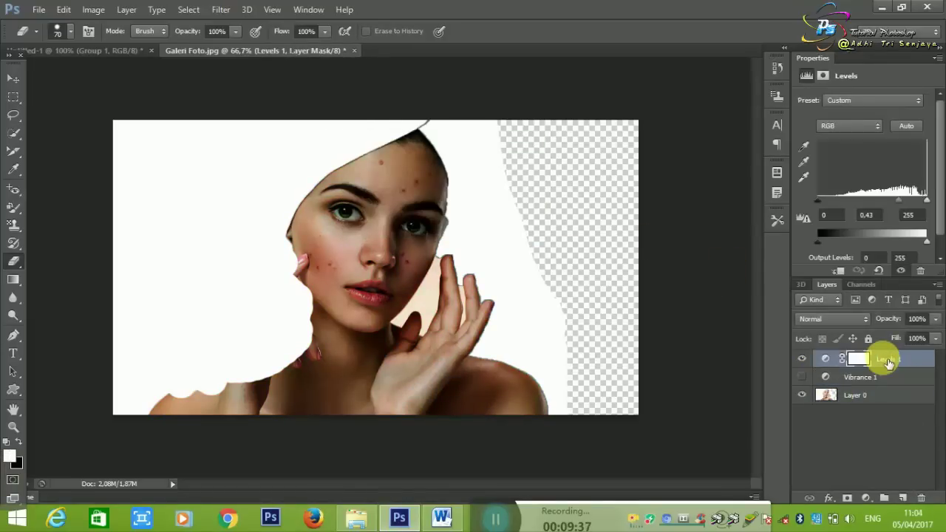
{"action": "key", "text": "Delete"}
{"action": "key", "text": "Delete"}
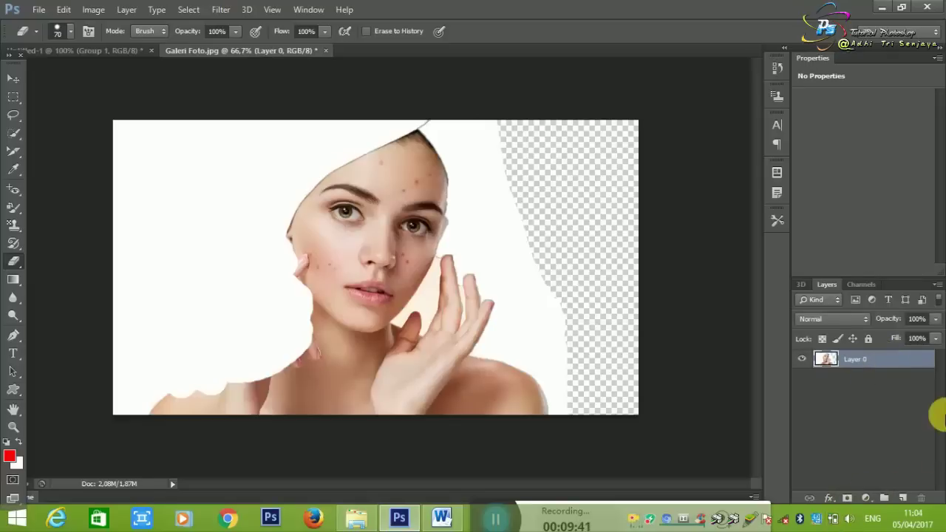
Add a white layer mask to Layer 0 and create an empty Layer 1 above it.
{"action": "left_click", "coordinate": [849, 499]}
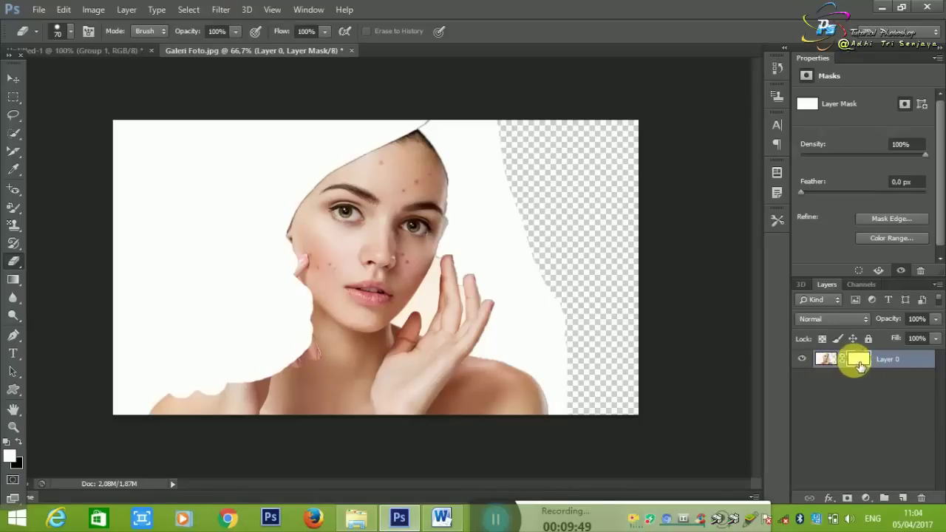
{"action": "left_click", "coordinate": [825, 360]}
{"action": "left_click", "coordinate": [857, 362]}
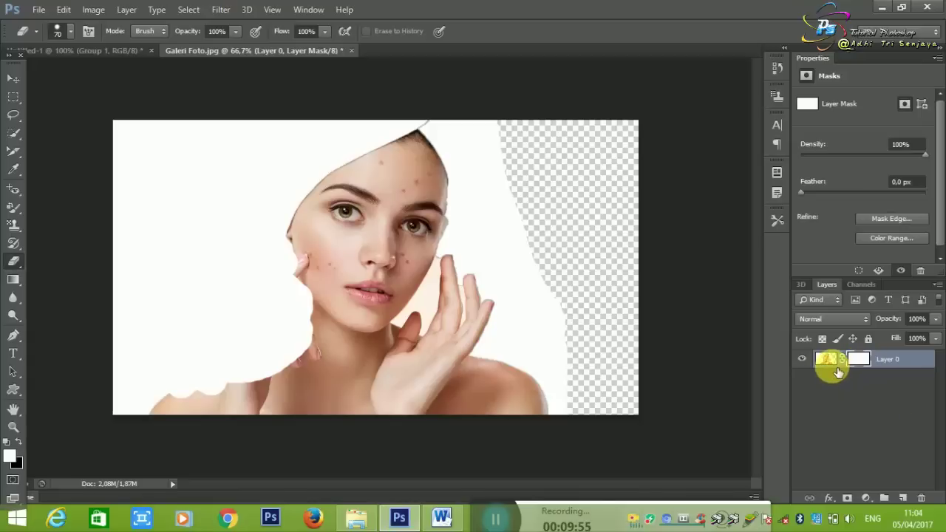
{"action": "left_click", "coordinate": [837, 369]}
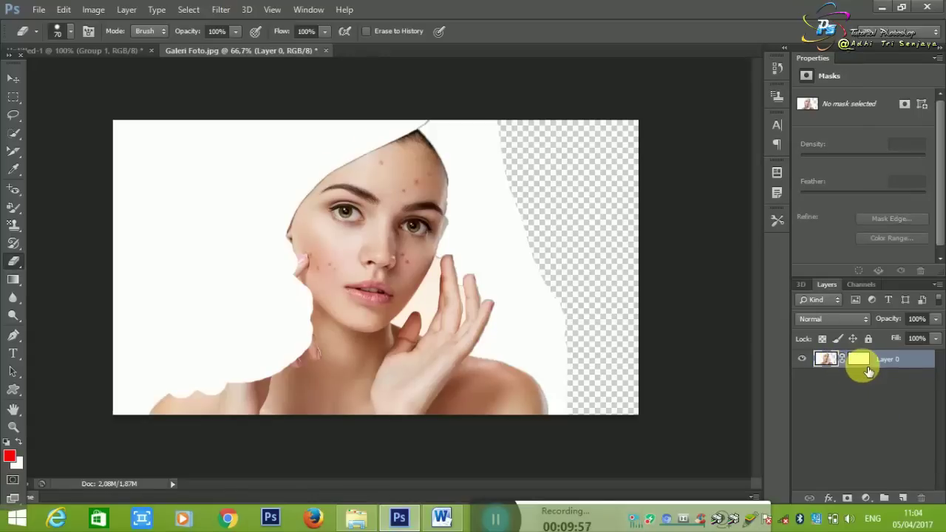
{"action": "left_click", "coordinate": [861, 362]}
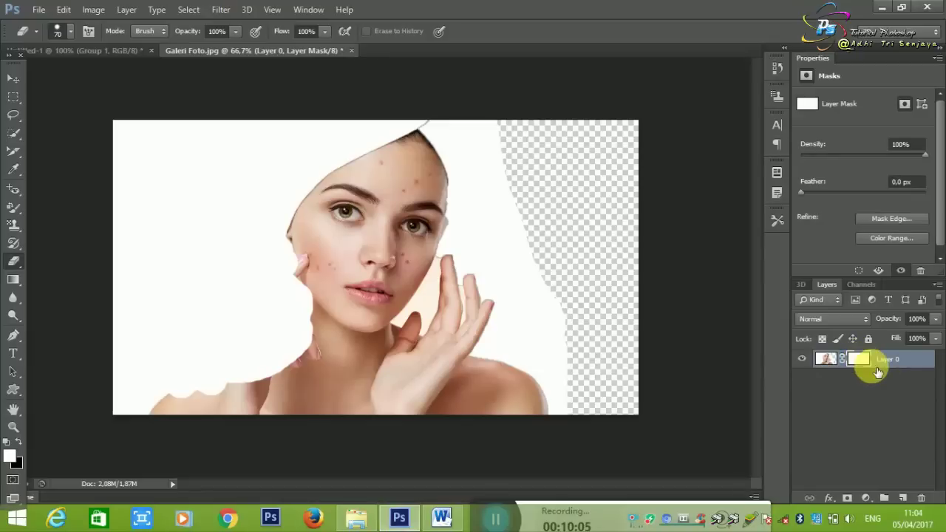
{"action": "left_click", "coordinate": [852, 402]}
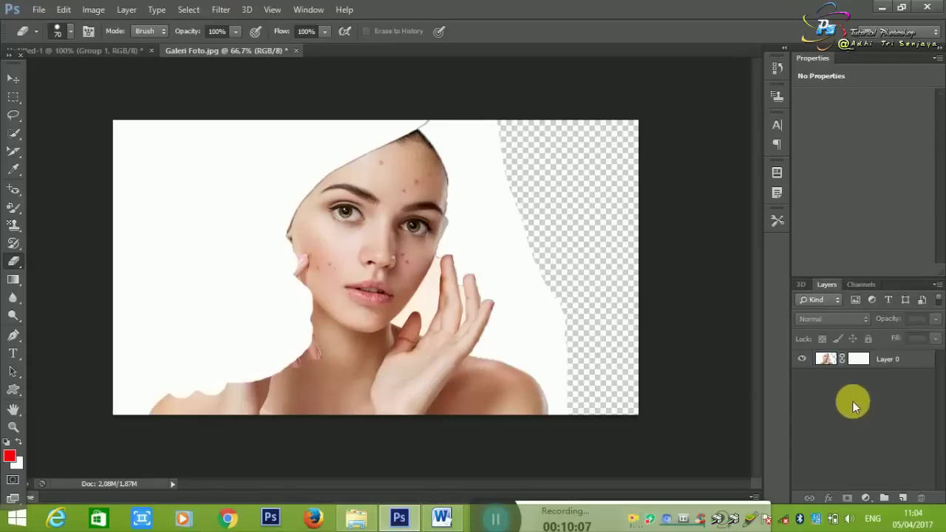
{"action": "left_click", "coordinate": [863, 364]}
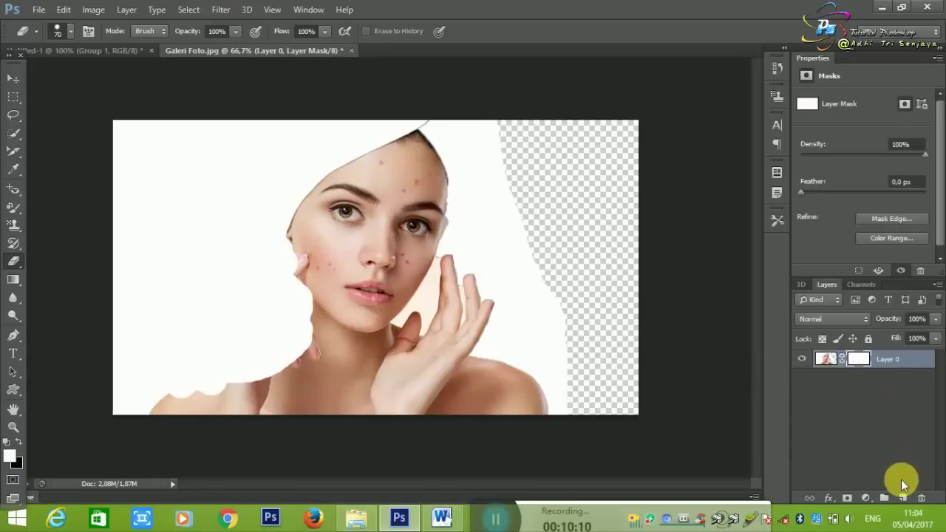
{"action": "left_click", "coordinate": [905, 500]}
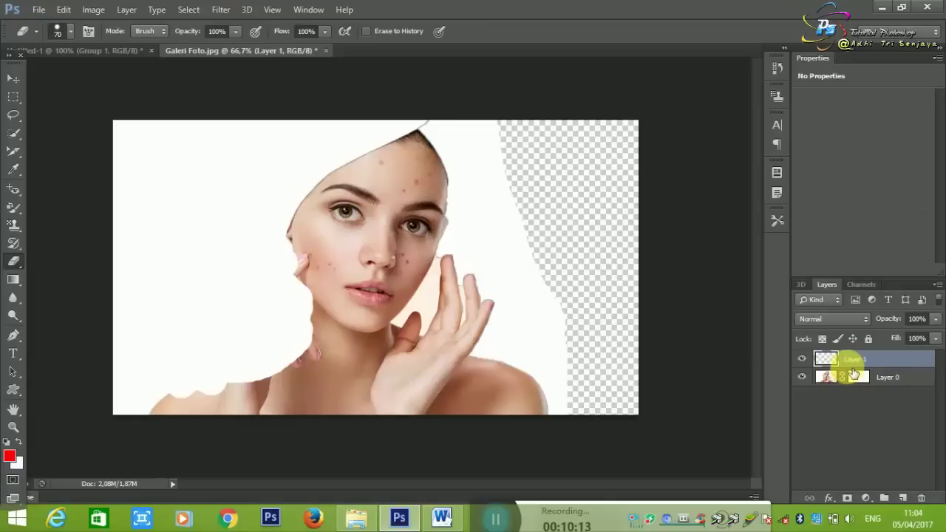
Set the foreground colour to pure red in the Color Picker.
{"action": "left_click", "coordinate": [9, 457]}
{"action": "left_click", "coordinate": [634, 177]}
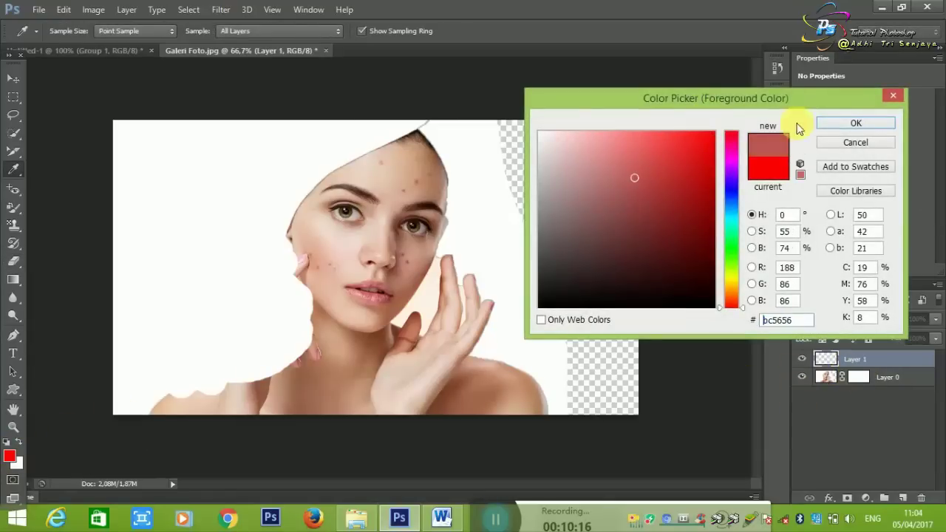
{"action": "left_click", "coordinate": [719, 135]}
{"action": "left_click", "coordinate": [850, 122]}
{"action": "key", "text": "e"}
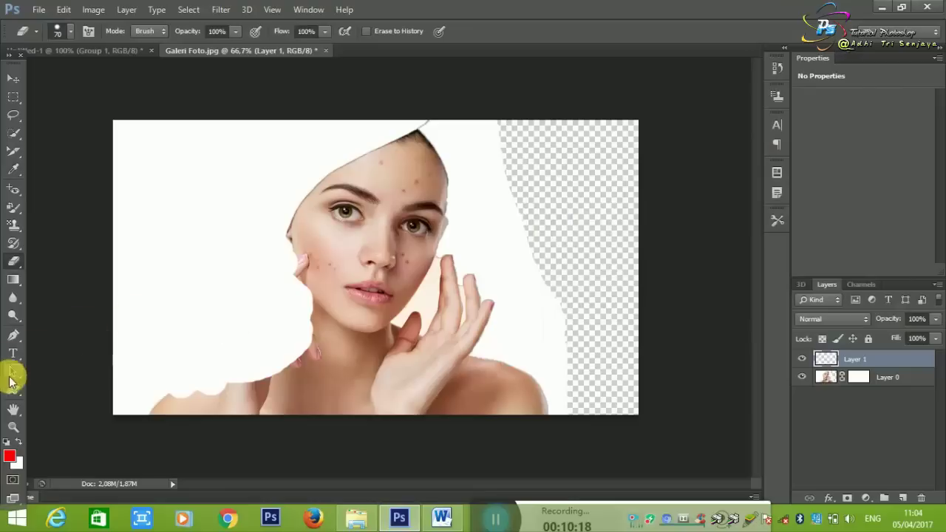
Paint-bucket fill Layer 1 solid red, then reselect Layer 1 with the Move Tool.
{"action": "left_click", "coordinate": [14, 279]}
{"action": "left_click", "coordinate": [42, 289]}
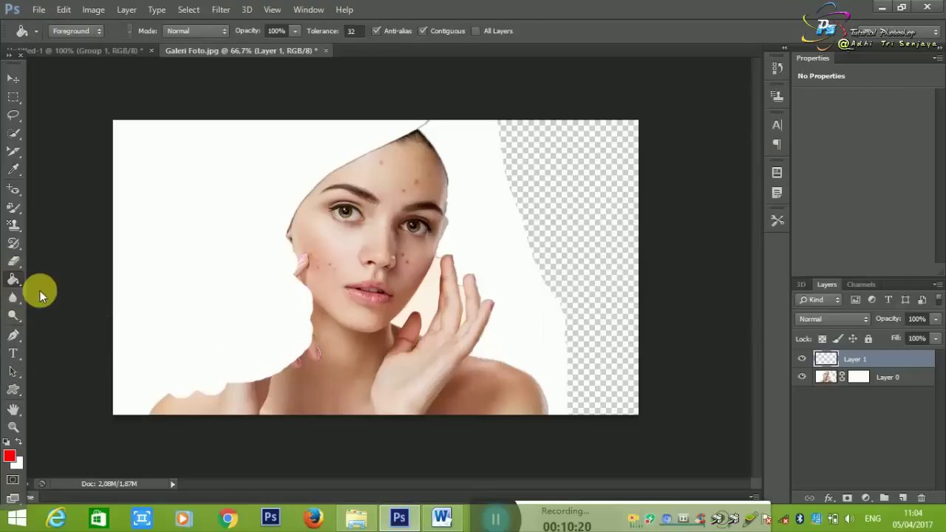
{"action": "left_click", "coordinate": [369, 270]}
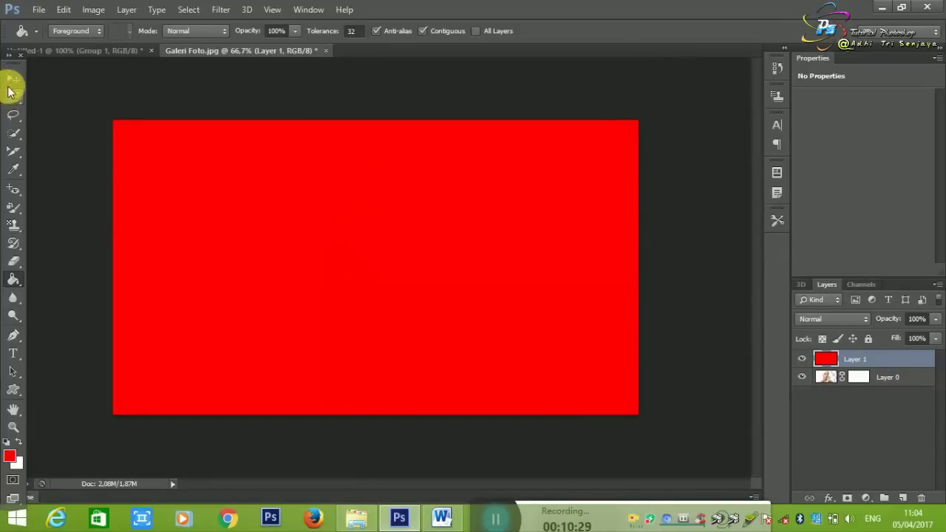
{"action": "left_click", "coordinate": [14, 78]}
{"action": "left_click", "coordinate": [827, 384]}
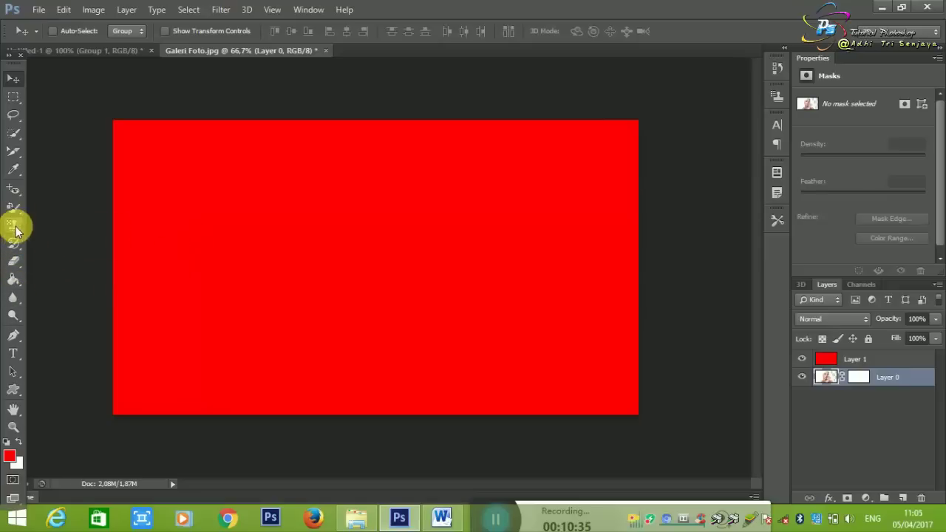
{"action": "left_click", "coordinate": [850, 360]}
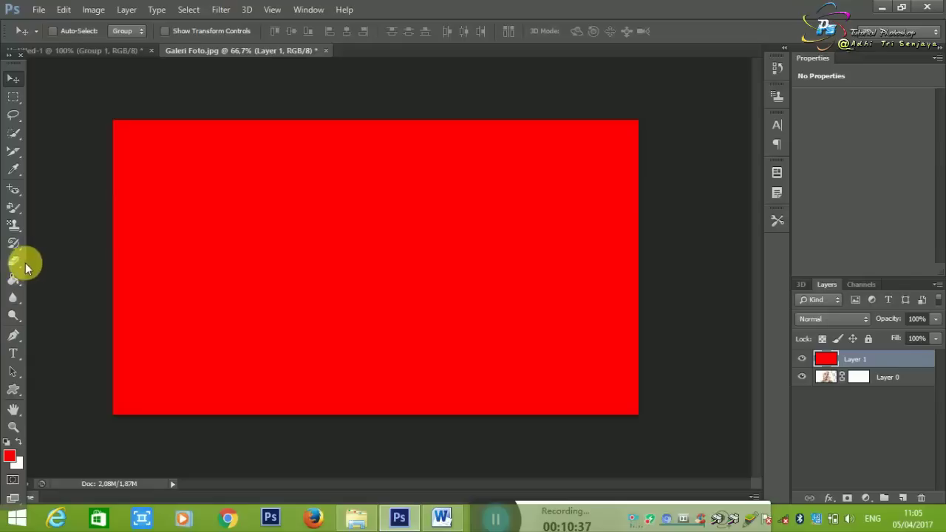
Undo a trial erase, add a layer mask to Layer 1 and make black the foreground colour.
{"action": "left_click", "coordinate": [15, 262]}
{"action": "left_click_drag", "start_coordinate": [426, 288], "coordinate": [411, 314]}
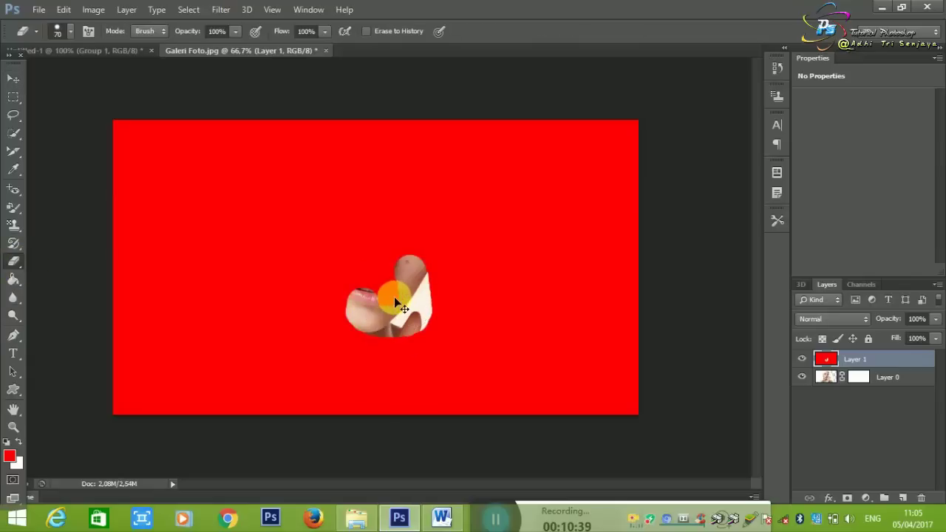
{"action": "key", "text": "ctrl+z"}
{"action": "left_click", "coordinate": [847, 498]}
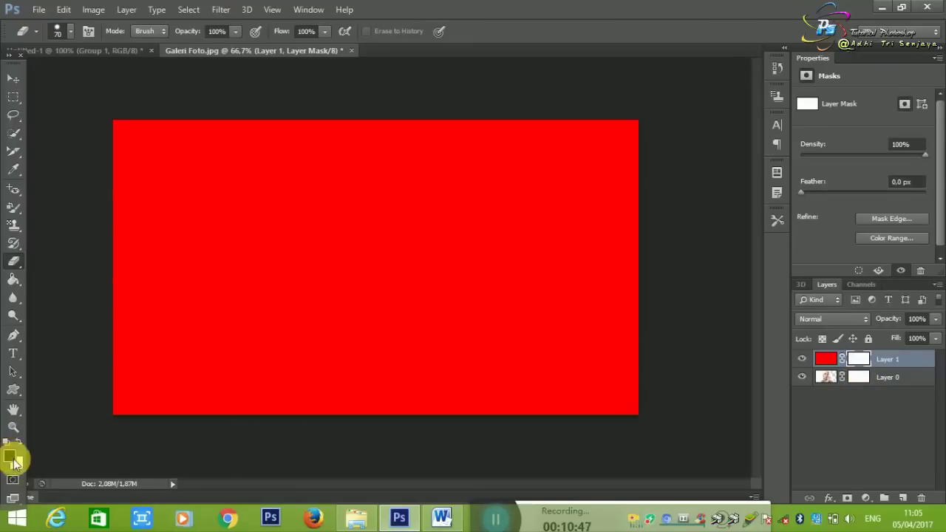
{"action": "key", "text": "x"}
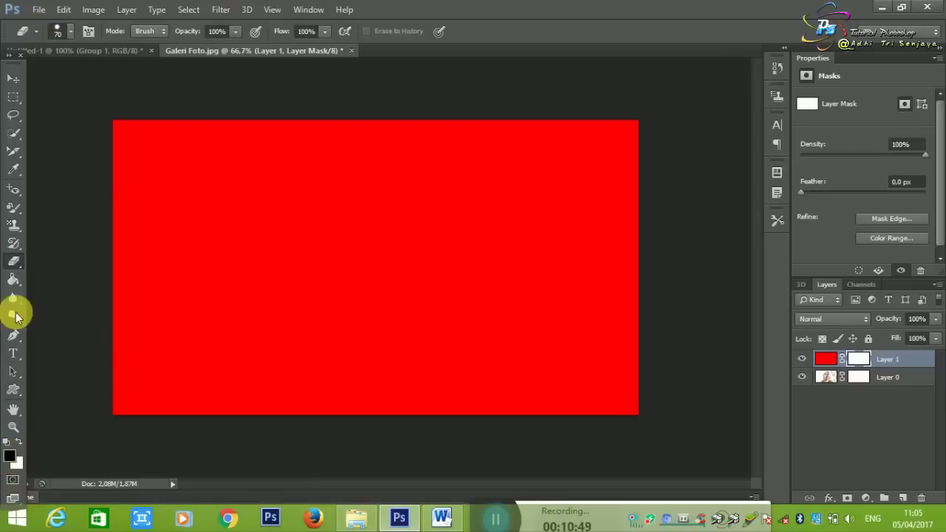
Switch to the Brush tool with a hard round tip.
{"action": "left_click", "coordinate": [17, 215]}
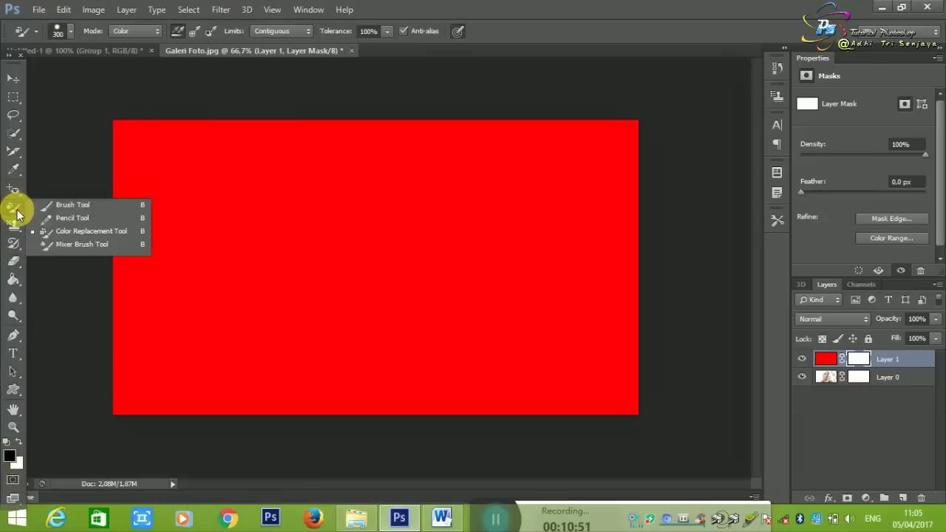
{"action": "left_click", "coordinate": [67, 205]}
{"action": "left_click", "coordinate": [10, 207]}
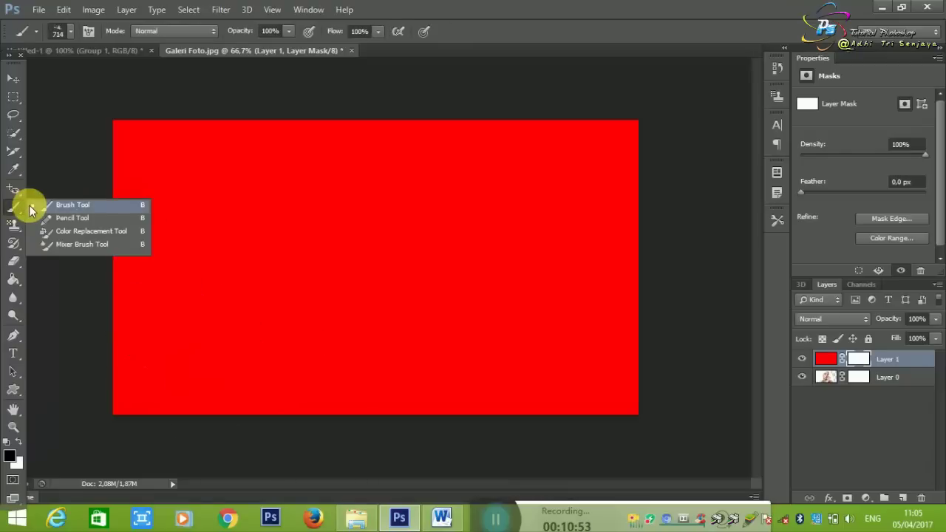
{"action": "left_click", "coordinate": [29, 204]}
{"action": "left_click", "coordinate": [71, 31]}
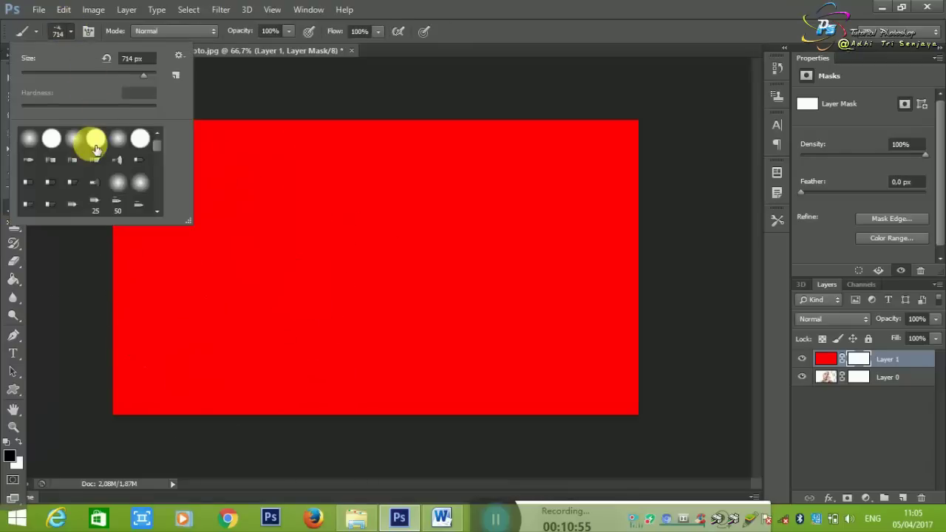
{"action": "left_click", "coordinate": [96, 138]}
Shrink the brush to size 70 and paint black on the mask over the face, lips and hand.
{"action": "left_click", "coordinate": [391, 287]}
{"action": "key", "text": "ctrl+z"}
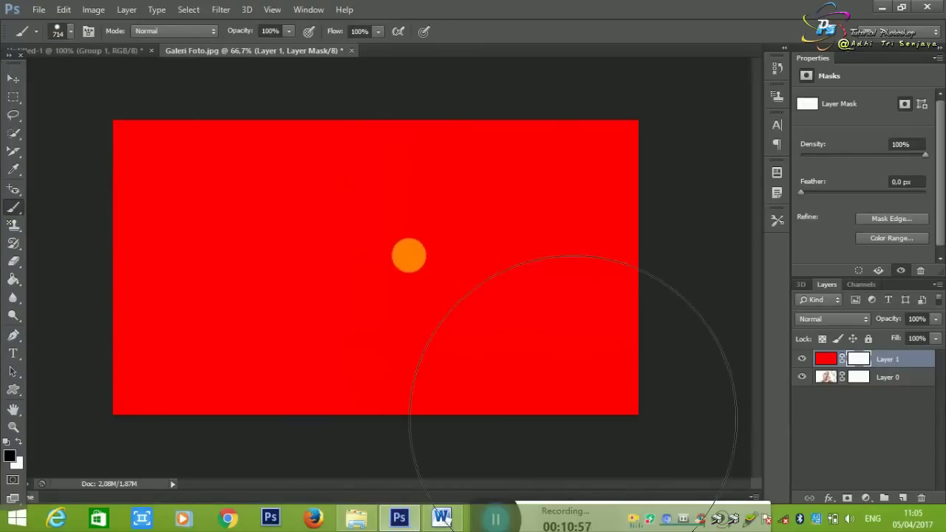
{"action": "key", "text": "bracketleft"}
{"action": "key", "text": "bracketleft"}
{"action": "key", "text": "bracketleft"}
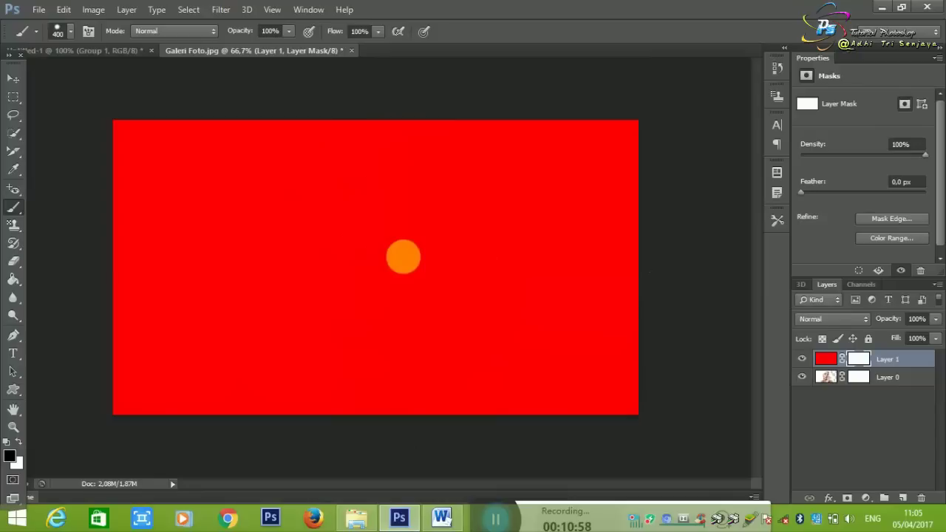
{"action": "key", "text": "bracketleft"}
{"action": "key", "text": "bracketleft"}
{"action": "key", "text": "bracketleft"}
{"action": "key", "text": "bracketleft"}
{"action": "key", "text": "bracketleft"}
{"action": "key", "text": "bracketleft"}
{"action": "left_click", "coordinate": [447, 263]}
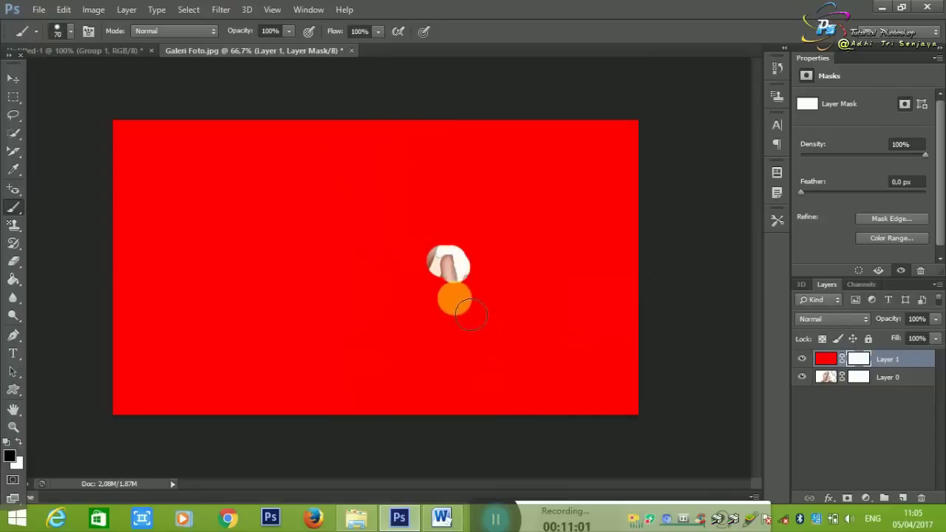
{"action": "mouse_move", "coordinate": [471, 316]}
{"action": "left_mouse_down"}
{"action": "mouse_move", "coordinate": [402, 313]}
{"action": "mouse_move", "coordinate": [422, 271]}
{"action": "mouse_move", "coordinate": [433, 270]}
{"action": "mouse_move", "coordinate": [403, 266]}
{"action": "mouse_move", "coordinate": [428, 258]}
{"action": "mouse_move", "coordinate": [391, 200]}
{"action": "mouse_move", "coordinate": [386, 238]}
{"action": "mouse_move", "coordinate": [433, 180]}
{"action": "mouse_move", "coordinate": [431, 163]}
{"action": "mouse_move", "coordinate": [428, 286]}
{"action": "mouse_move", "coordinate": [397, 200]}
{"action": "mouse_move", "coordinate": [391, 246]}
{"action": "mouse_move", "coordinate": [363, 312]}
{"action": "mouse_move", "coordinate": [396, 323]}
{"action": "mouse_move", "coordinate": [355, 340]}
{"action": "mouse_move", "coordinate": [340, 284]}
{"action": "mouse_move", "coordinate": [347, 314]}
{"action": "mouse_move", "coordinate": [396, 273]}
{"action": "mouse_move", "coordinate": [370, 233]}
{"action": "mouse_move", "coordinate": [348, 244]}
{"action": "mouse_move", "coordinate": [369, 215]}
{"action": "mouse_move", "coordinate": [310, 244]}
{"action": "left_mouse_up"}
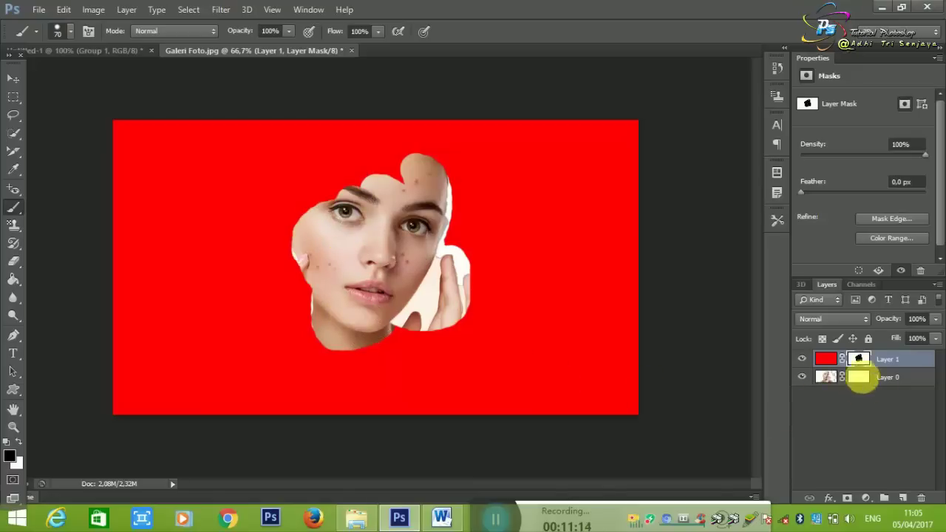
Open and cancel Blending Options, then add a new empty Layer 2 above Layer 1.
{"action": "left_click", "coordinate": [831, 498]}
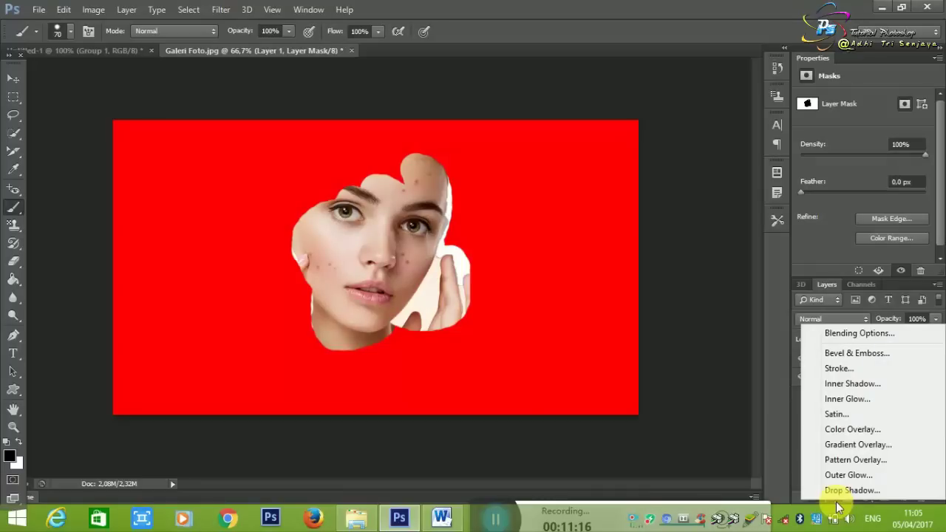
{"action": "left_click", "coordinate": [870, 338]}
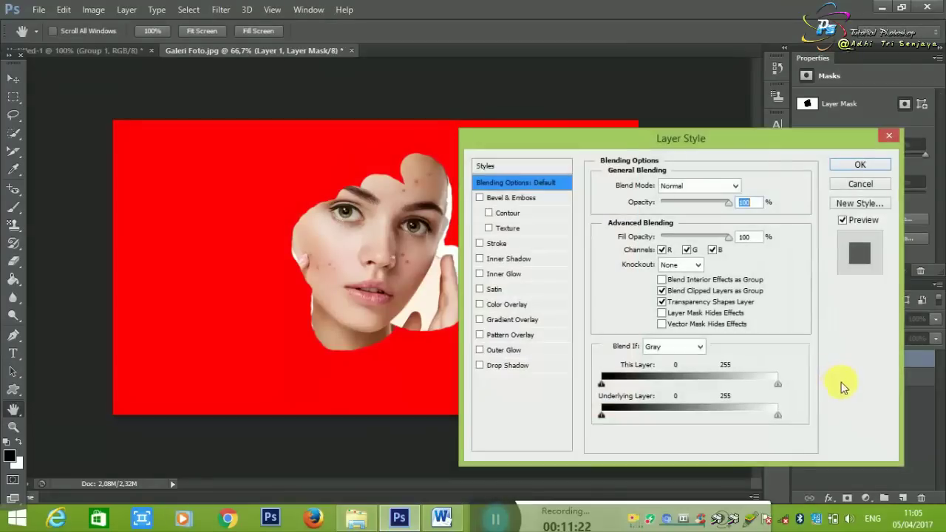
{"action": "left_click_drag", "start_coordinate": [804, 152], "coordinate": [709, 219]}
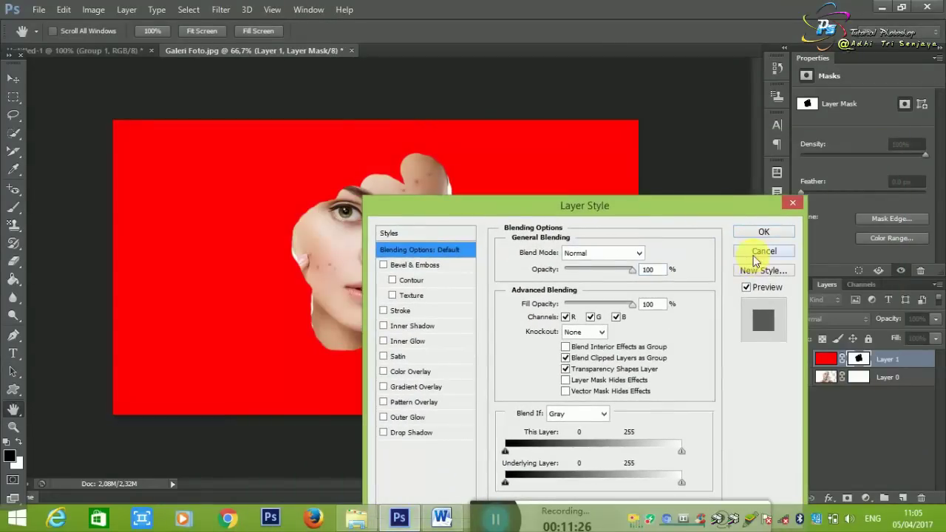
{"action": "left_click", "coordinate": [755, 258]}
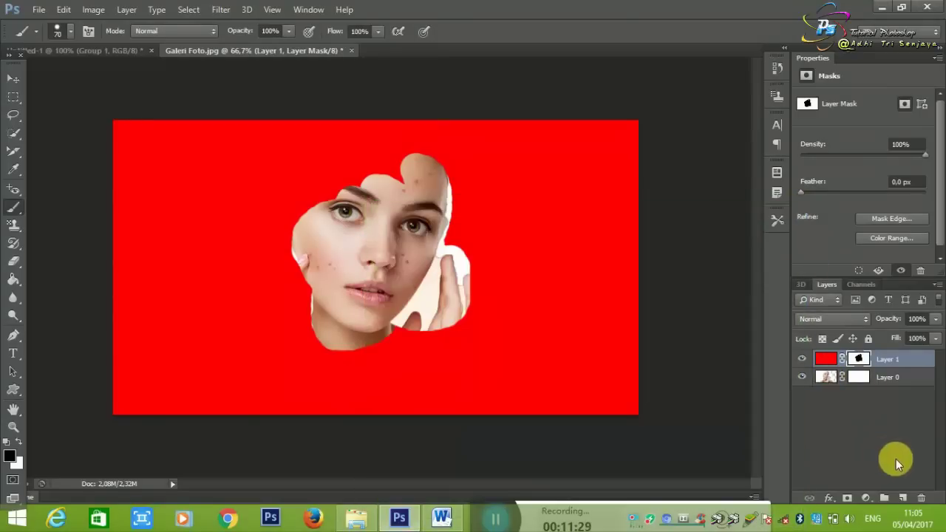
{"action": "left_click", "coordinate": [902, 497]}
Hide Layers 1 and 0 and type a Forte 72 pt letter A near the canvas centre.
{"action": "left_click", "coordinate": [804, 379]}
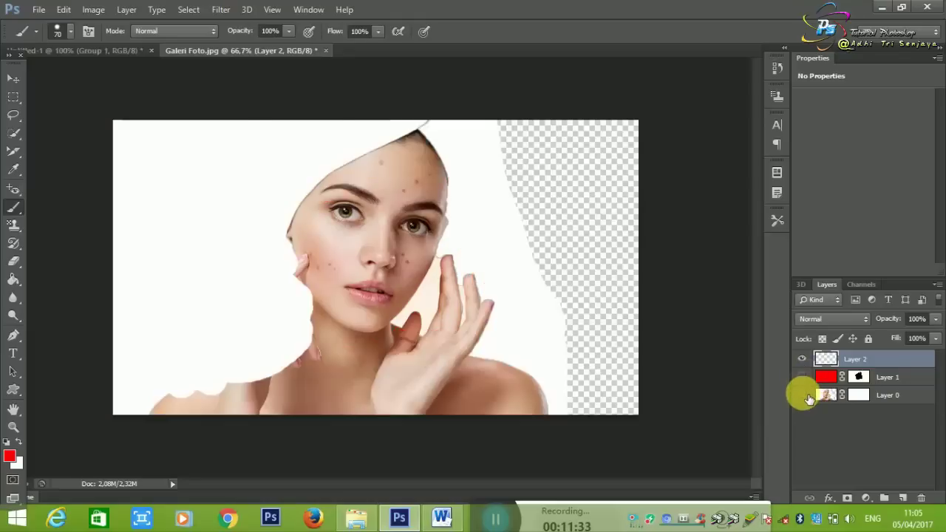
{"action": "left_click", "coordinate": [804, 395]}
{"action": "left_click", "coordinate": [13, 353]}
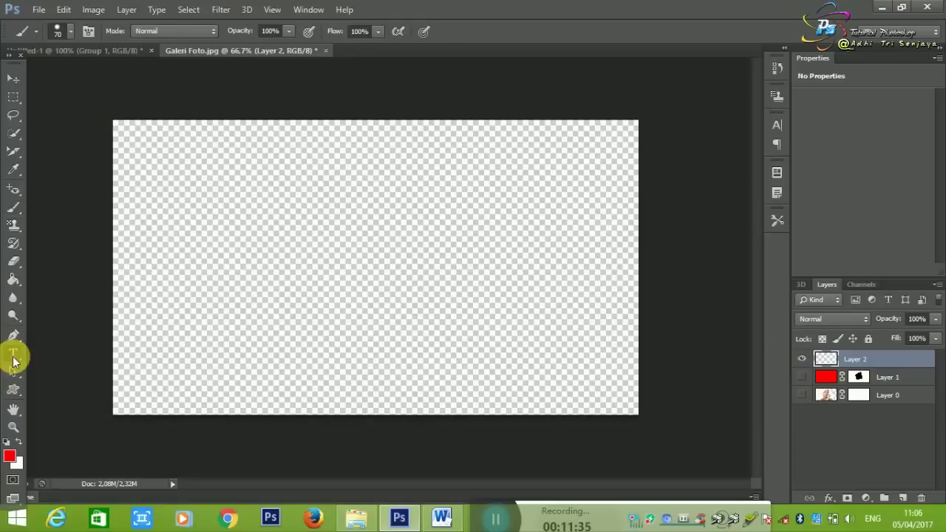
{"action": "left_click", "coordinate": [349, 270]}
{"action": "type", "text": "A"}
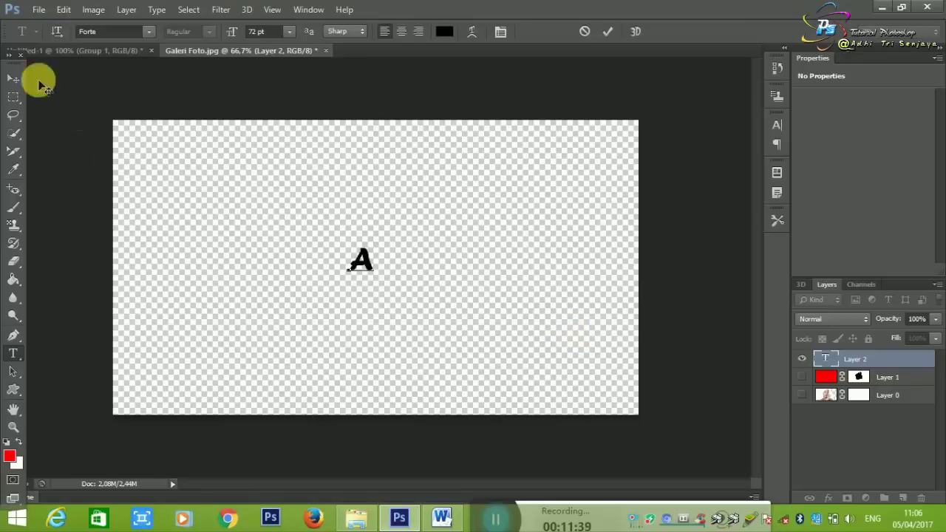
{"action": "left_click", "coordinate": [13, 78]}
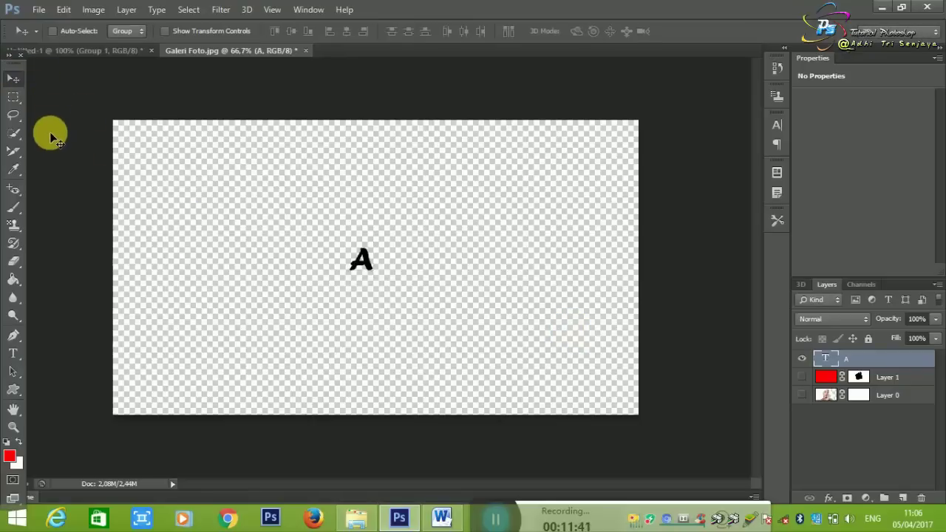
Free-transform the letter A to about 320% of its size.
{"action": "key", "text": "ctrl+t"}
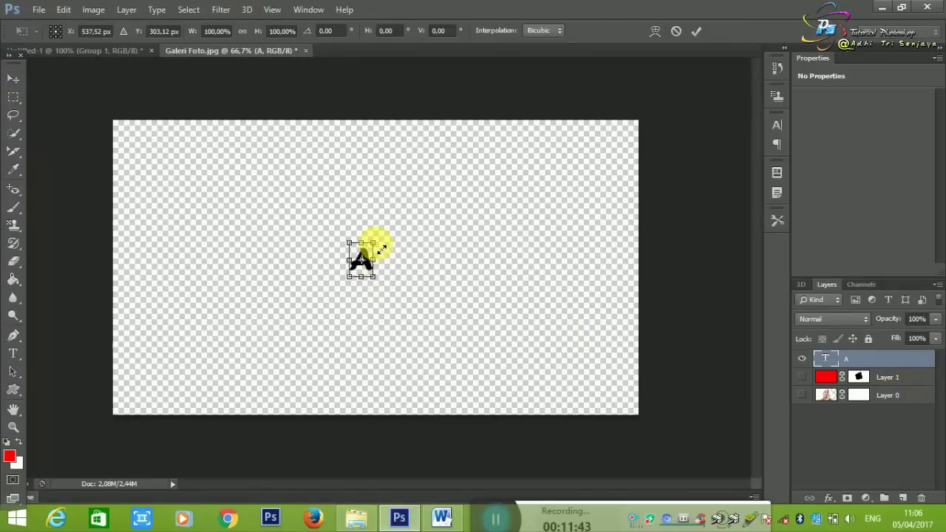
{"action": "mouse_move", "coordinate": [382, 249]}
{"action": "left_mouse_down"}
{"action": "mouse_move", "coordinate": [378, 237]}
{"action": "mouse_move", "coordinate": [444, 186]}
{"action": "mouse_move", "coordinate": [456, 187]}
{"action": "left_mouse_up"}
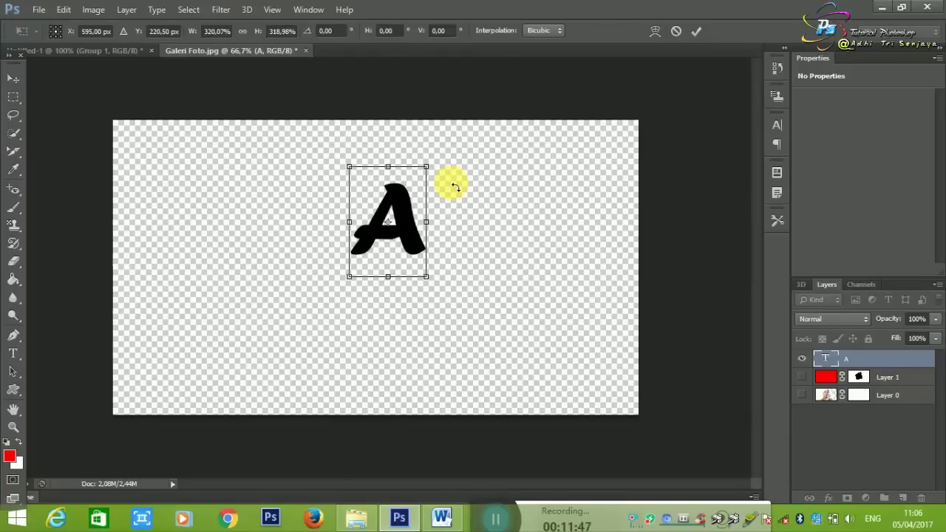
{"action": "key", "text": "Return"}
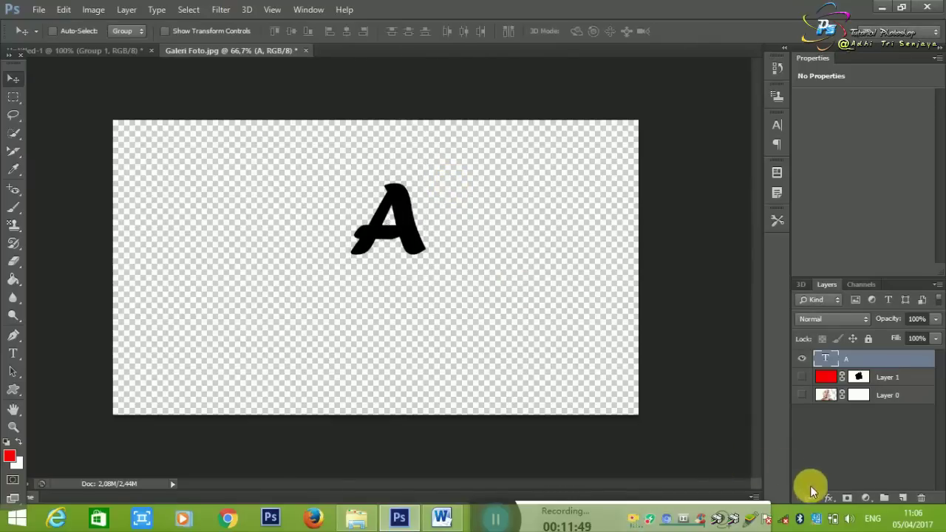
{"action": "left_click", "coordinate": [828, 498]}
Give the letter A a Bevel & Emboss with depth 511, Contour on and size 13 px.
{"action": "left_click", "coordinate": [848, 328]}
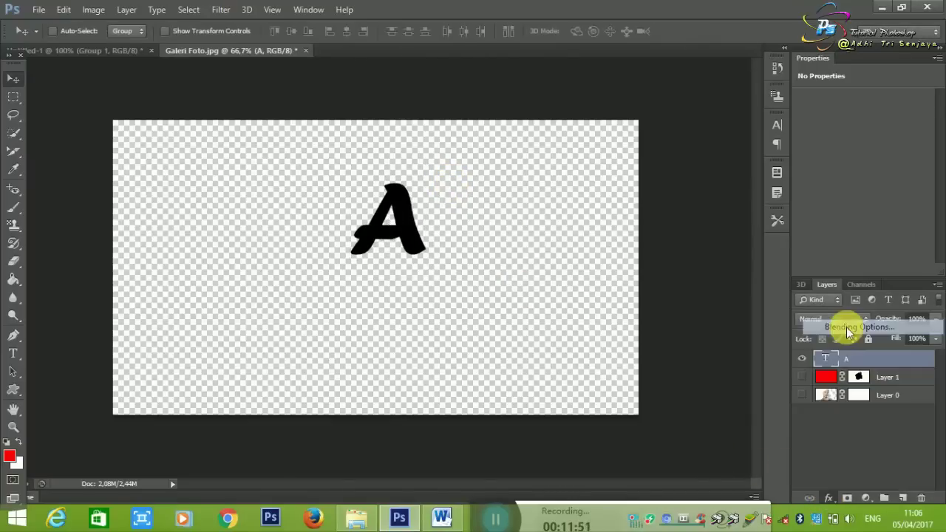
{"action": "mouse_move", "coordinate": [484, 206]}
{"action": "left_mouse_down"}
{"action": "mouse_move", "coordinate": [609, 172]}
{"action": "mouse_move", "coordinate": [671, 89]}
{"action": "left_mouse_up"}
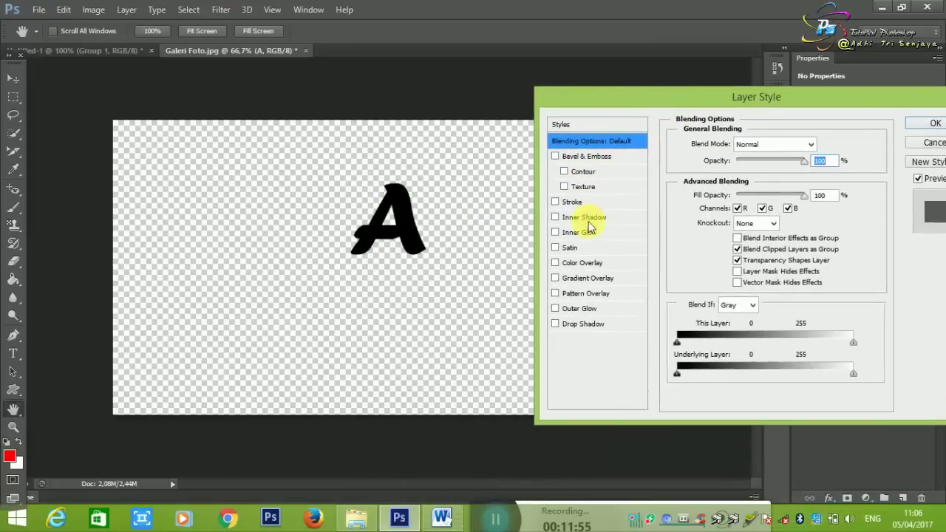
{"action": "left_click", "coordinate": [570, 159]}
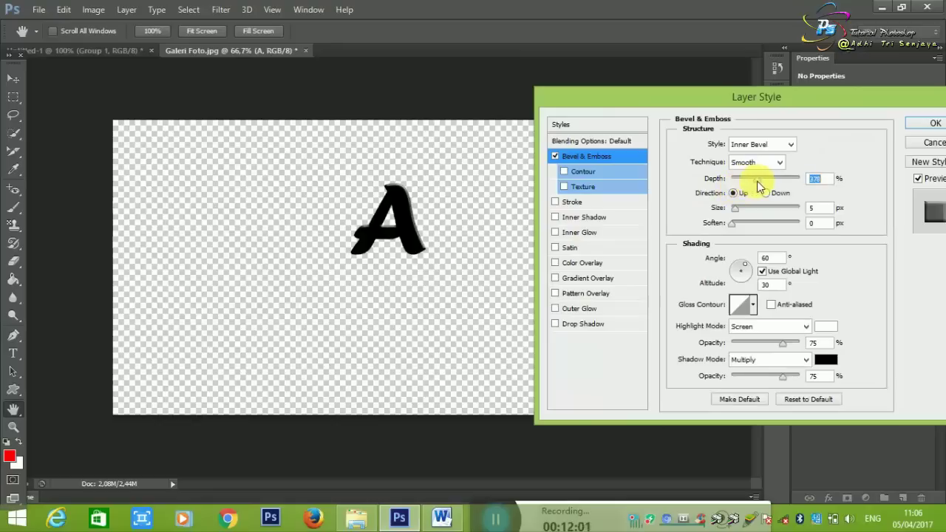
{"action": "left_click_drag", "start_coordinate": [756, 182], "coordinate": [767, 179]}
{"action": "left_click", "coordinate": [599, 175]}
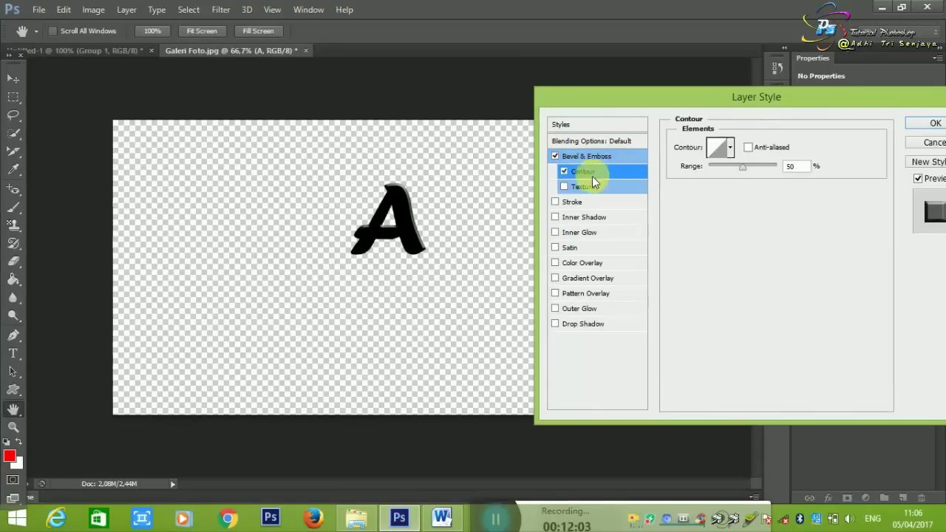
{"action": "left_click", "coordinate": [564, 187]}
{"action": "left_click", "coordinate": [565, 187]}
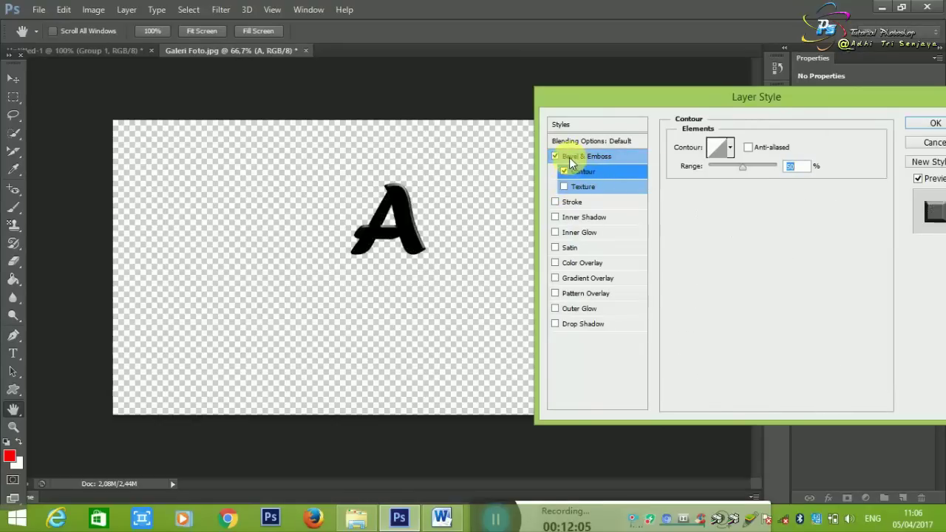
{"action": "left_click", "coordinate": [586, 156]}
{"action": "left_click_drag", "start_coordinate": [731, 213], "coordinate": [741, 215]}
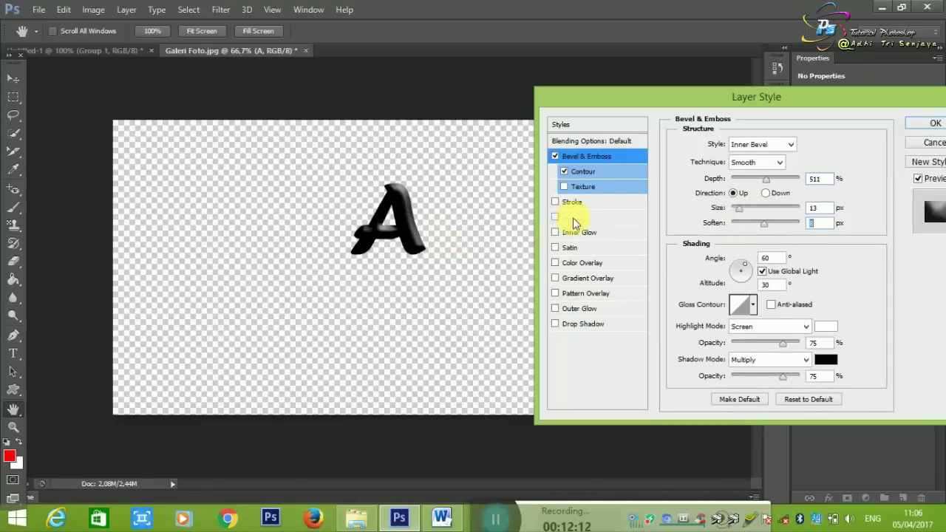
Add a Stroke and an Inner Shadow with distance 43.
{"action": "left_click", "coordinate": [567, 204]}
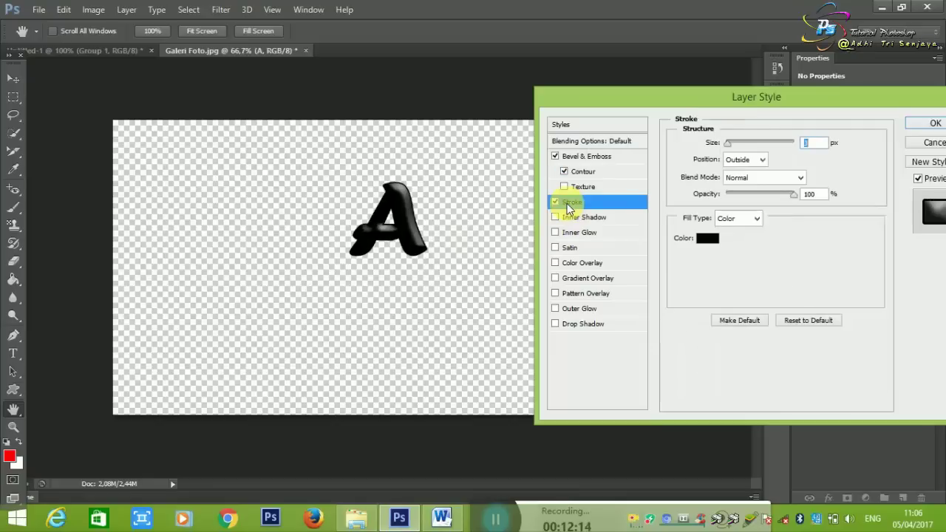
{"action": "left_click", "coordinate": [555, 203]}
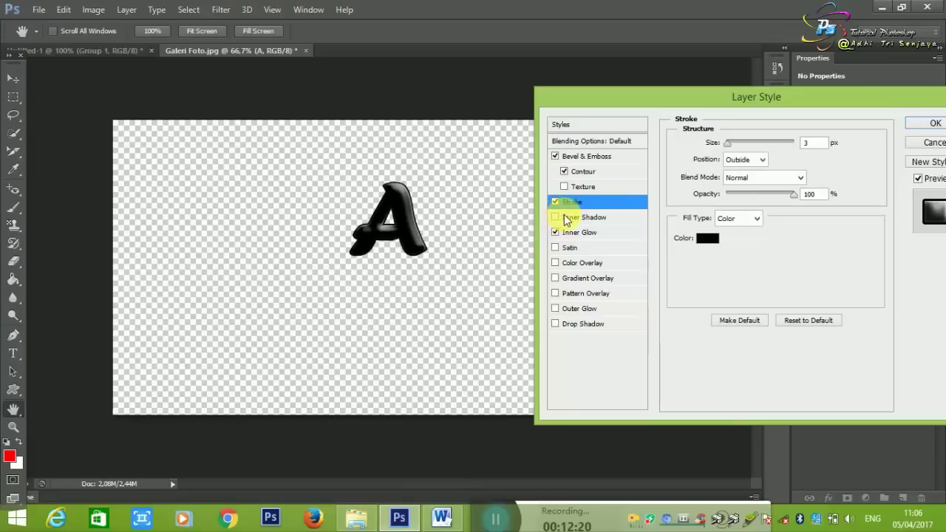
{"action": "left_click", "coordinate": [565, 218]}
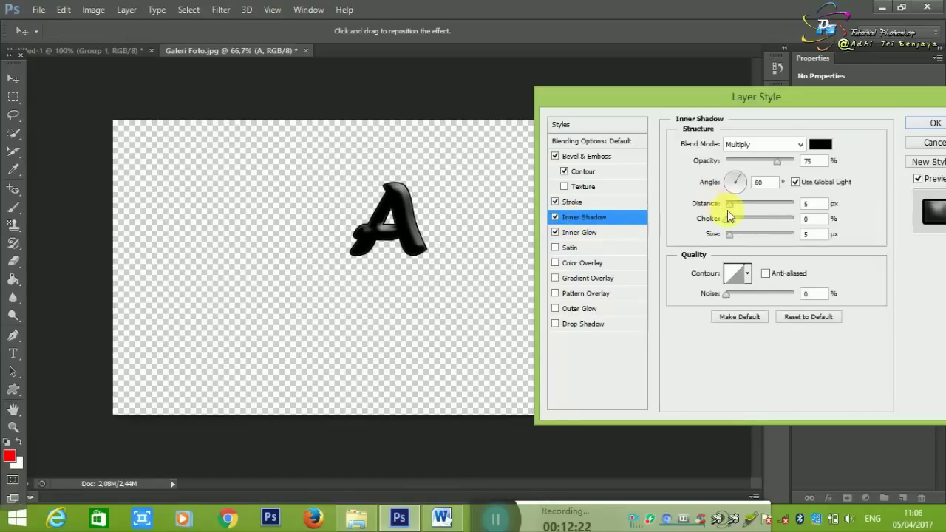
{"action": "mouse_move", "coordinate": [728, 211]}
{"action": "left_mouse_down"}
{"action": "mouse_move", "coordinate": [773, 212]}
{"action": "mouse_move", "coordinate": [741, 235]}
{"action": "left_mouse_up"}
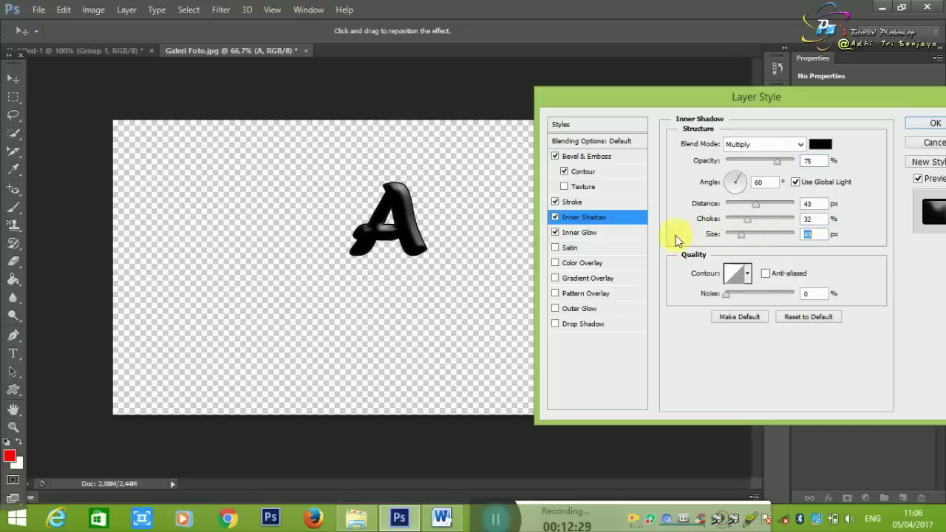
Enable Inner Glow, set layer opacity to about 36% and add a 77 px Drop Shadow.
{"action": "left_click", "coordinate": [616, 235]}
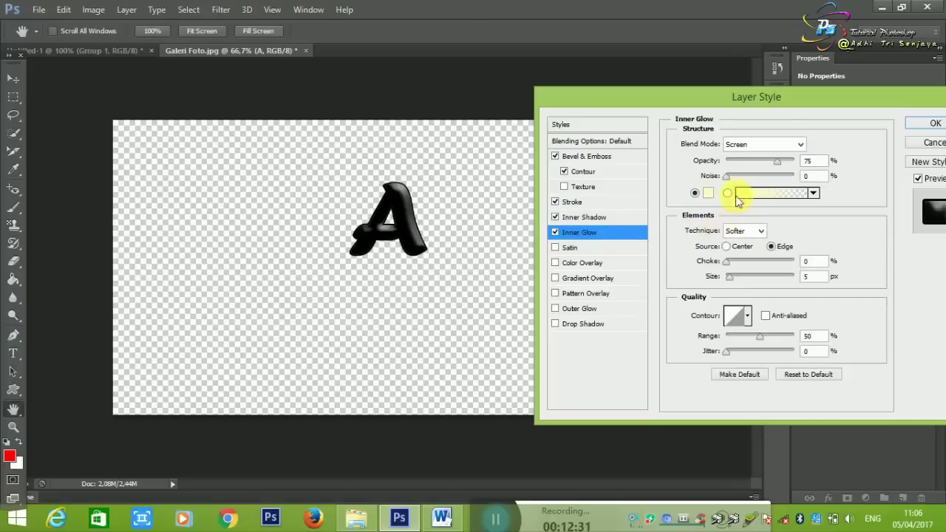
{"action": "left_click", "coordinate": [618, 142]}
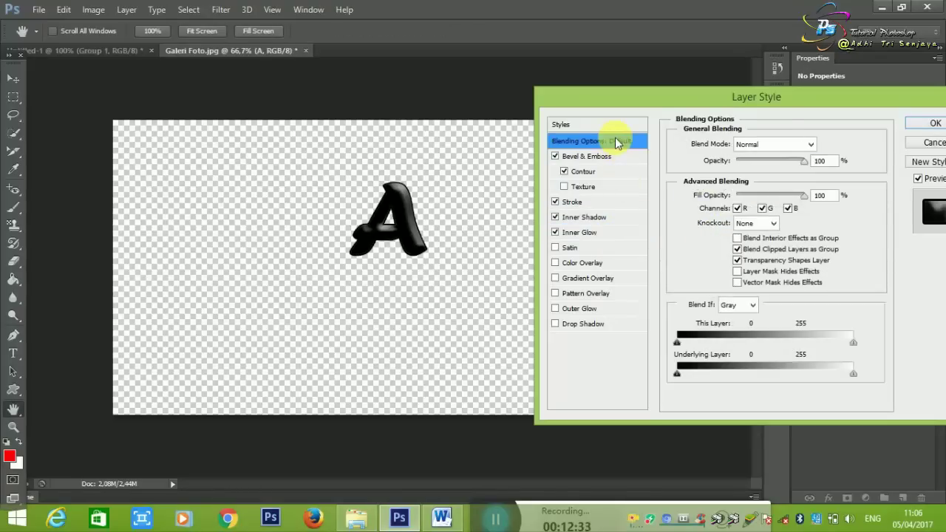
{"action": "mouse_move", "coordinate": [783, 163]}
{"action": "left_mouse_down"}
{"action": "mouse_move", "coordinate": [762, 164]}
{"action": "mouse_move", "coordinate": [790, 165]}
{"action": "mouse_move", "coordinate": [805, 195]}
{"action": "mouse_move", "coordinate": [812, 160]}
{"action": "left_mouse_up"}
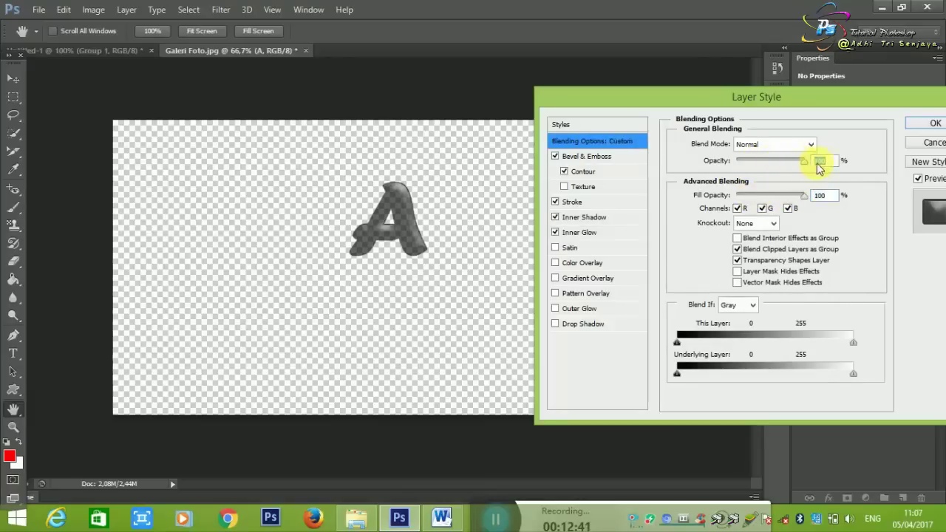
{"action": "left_click", "coordinate": [603, 328]}
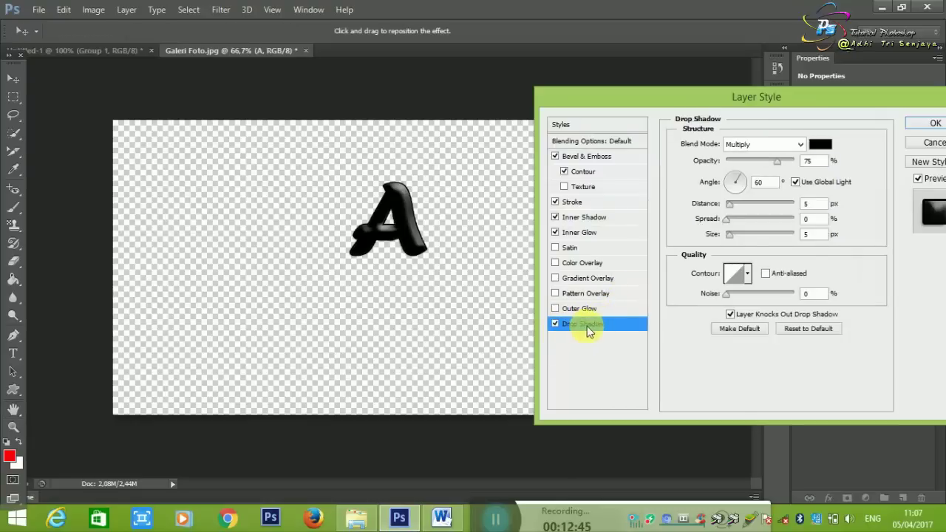
{"action": "mouse_move", "coordinate": [743, 202]}
{"action": "left_mouse_down"}
{"action": "mouse_move", "coordinate": [769, 204]}
{"action": "mouse_move", "coordinate": [775, 219]}
{"action": "mouse_move", "coordinate": [750, 229]}
{"action": "mouse_move", "coordinate": [756, 243]}
{"action": "mouse_move", "coordinate": [739, 235]}
{"action": "left_mouse_up"}
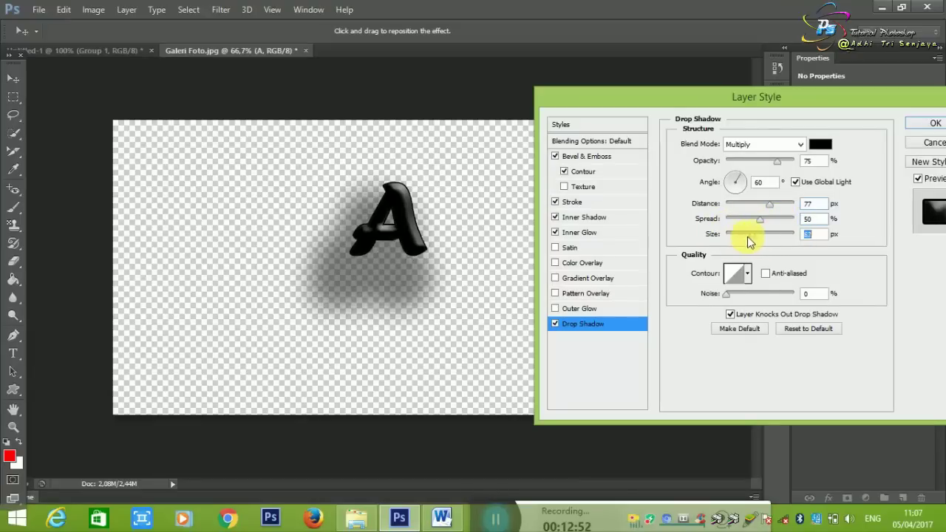
Add a Color Overlay, change its colour from red to dark blue, and apply the style.
{"action": "left_click", "coordinate": [578, 264]}
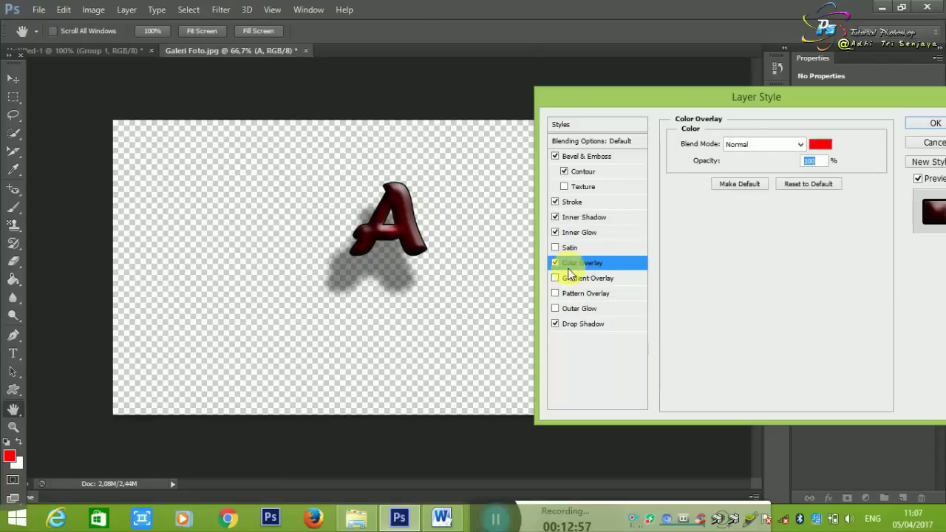
{"action": "left_click", "coordinate": [820, 145]}
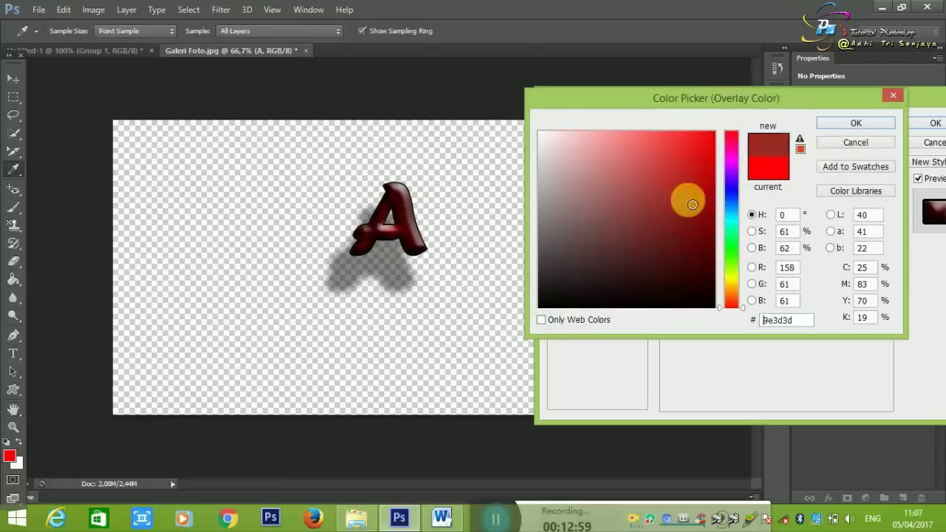
{"action": "left_click_drag", "start_coordinate": [687, 197], "coordinate": [697, 198]}
{"action": "left_click", "coordinate": [725, 225]}
{"action": "left_click_drag", "start_coordinate": [725, 230], "coordinate": [725, 195]}
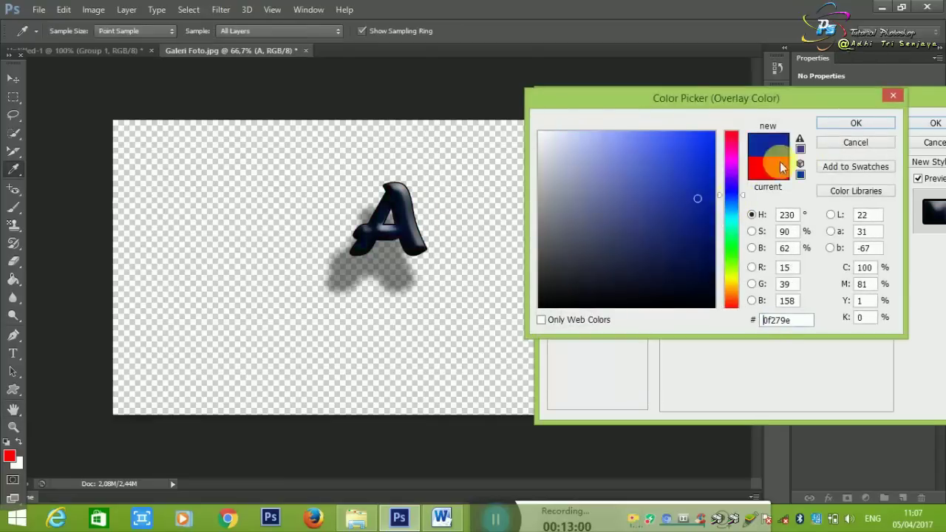
{"action": "left_click", "coordinate": [836, 125]}
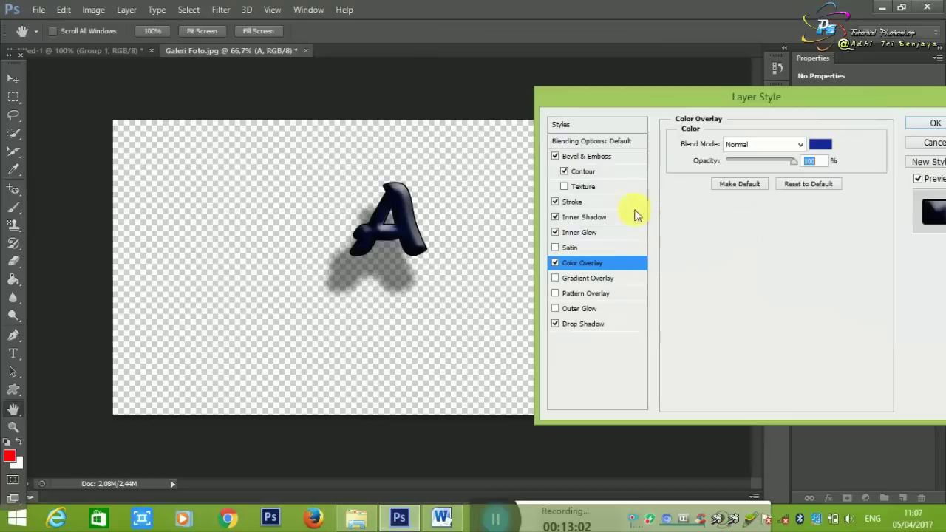
{"action": "left_click", "coordinate": [934, 124]}
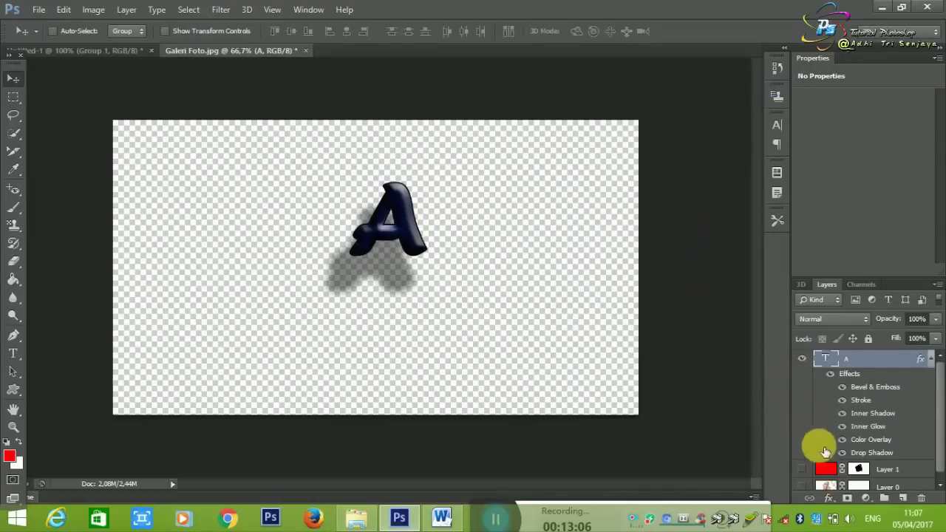
Open the letter A's Blending Options and close them without changes.
{"action": "left_click", "coordinate": [828, 498]}
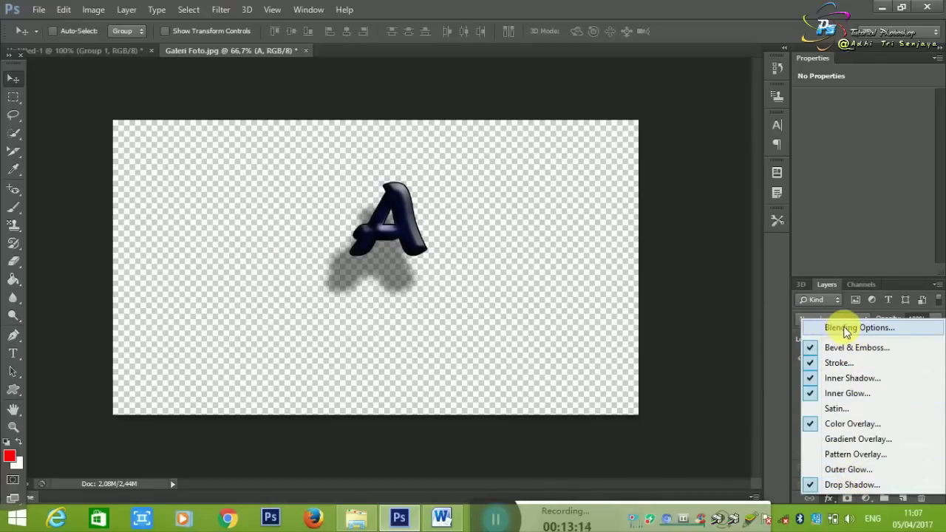
{"action": "left_click", "coordinate": [846, 329]}
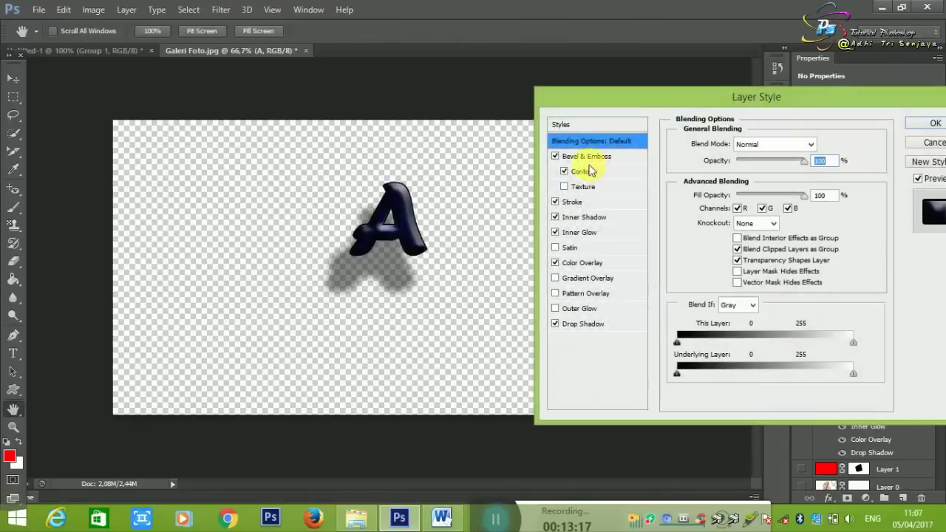
{"action": "left_click_drag", "start_coordinate": [824, 112], "coordinate": [551, 84]}
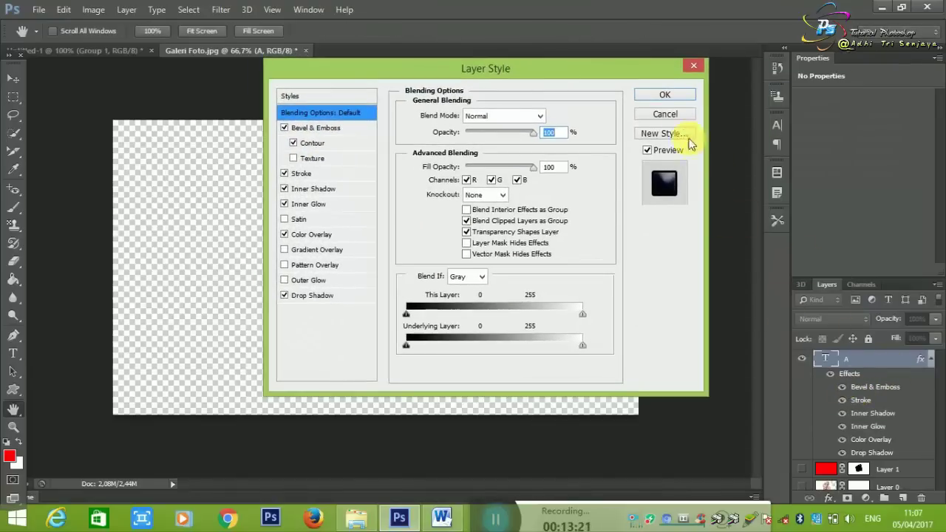
{"action": "left_click", "coordinate": [676, 114]}
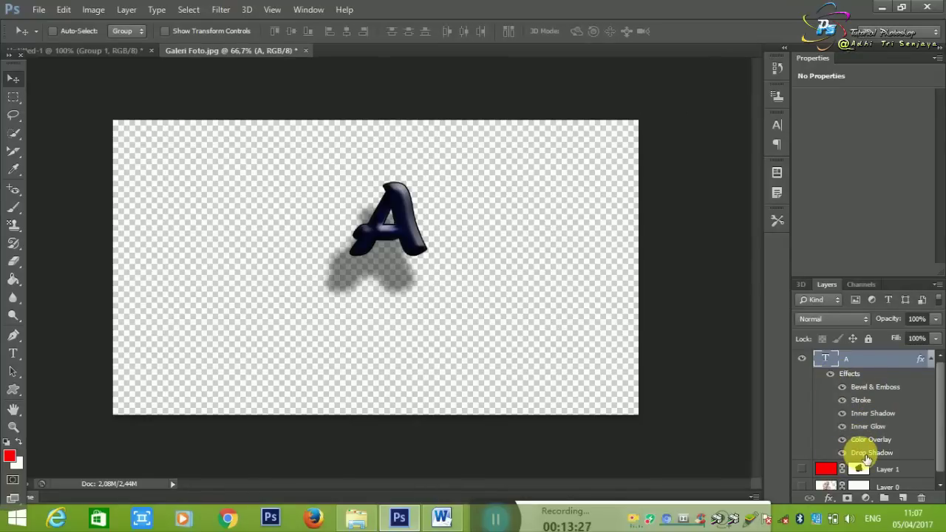
Toggle the Drop Shadow, Bevel & Emboss and layer visibility on and off to compare.
{"action": "left_click", "coordinate": [842, 453]}
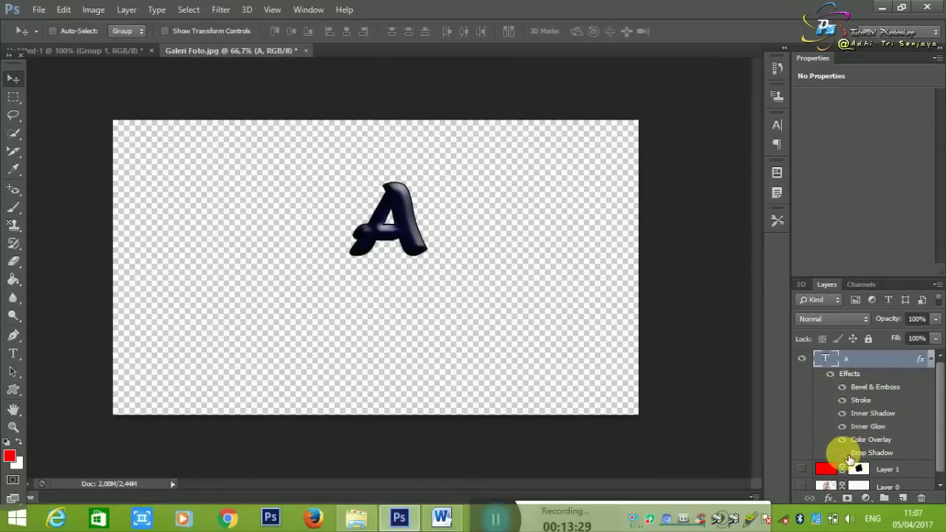
{"action": "left_click", "coordinate": [843, 452]}
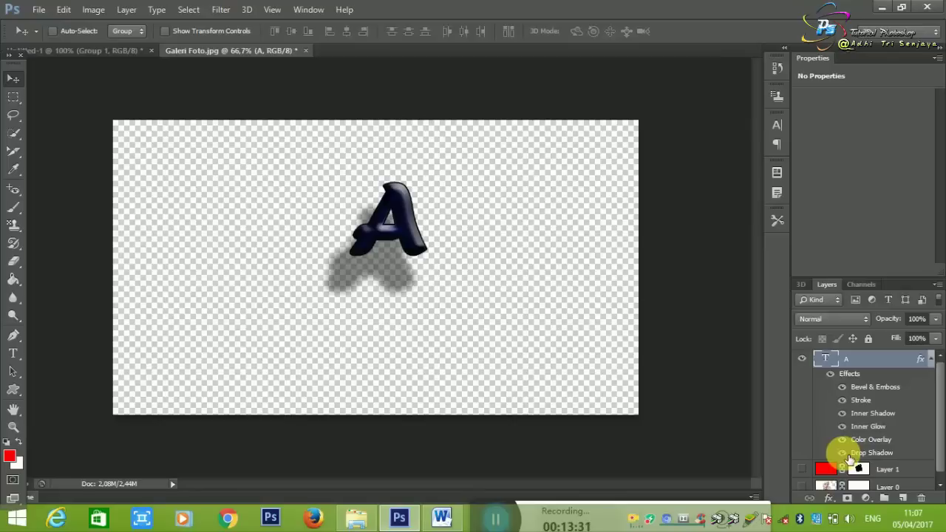
{"action": "left_click", "coordinate": [843, 387]}
{"action": "left_click", "coordinate": [843, 387]}
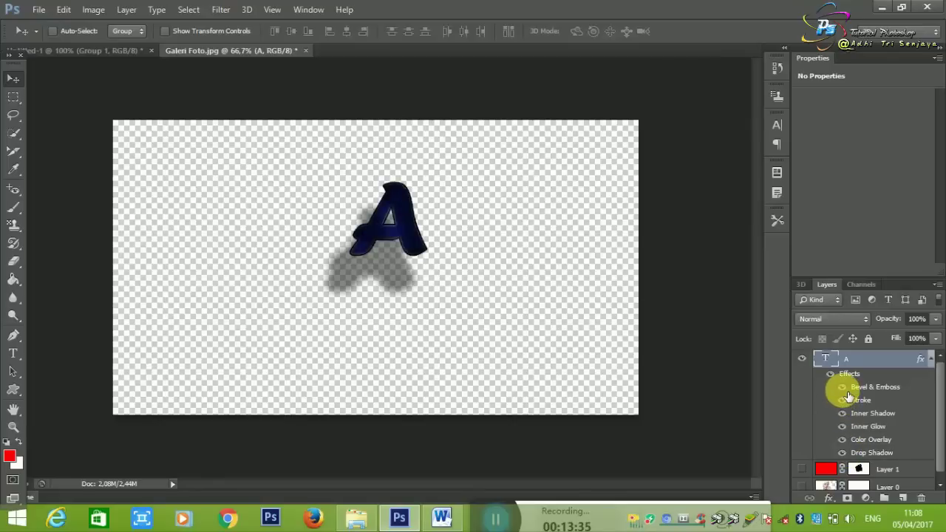
{"action": "left_click", "coordinate": [842, 387]}
{"action": "left_click", "coordinate": [846, 392]}
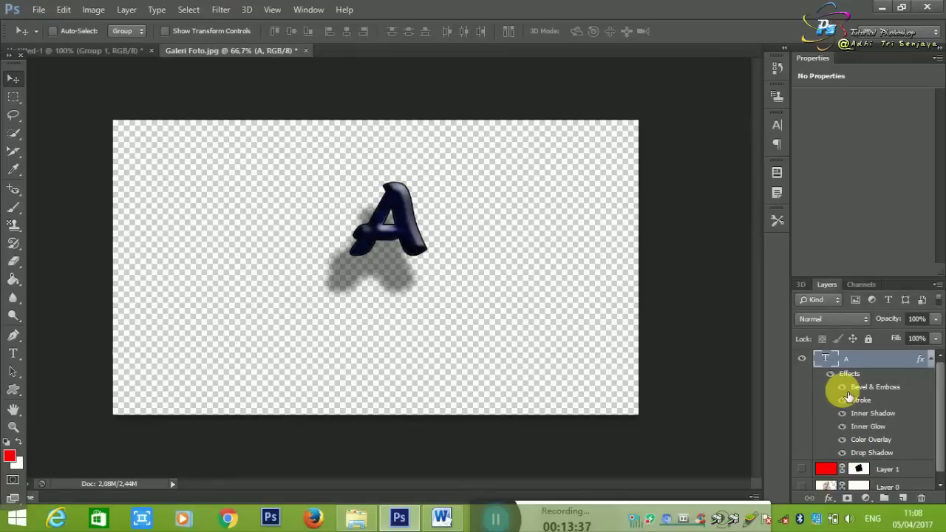
{"action": "left_click", "coordinate": [846, 396]}
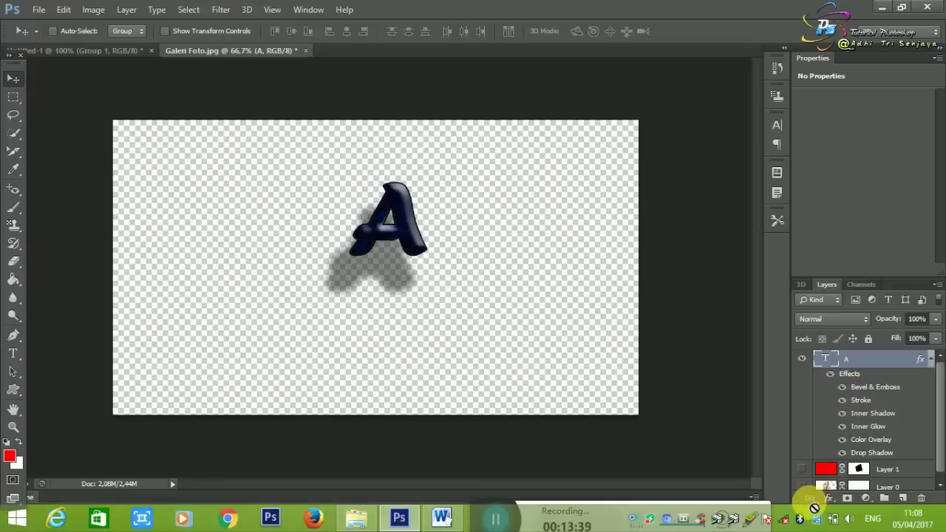
{"action": "left_click", "coordinate": [803, 360]}
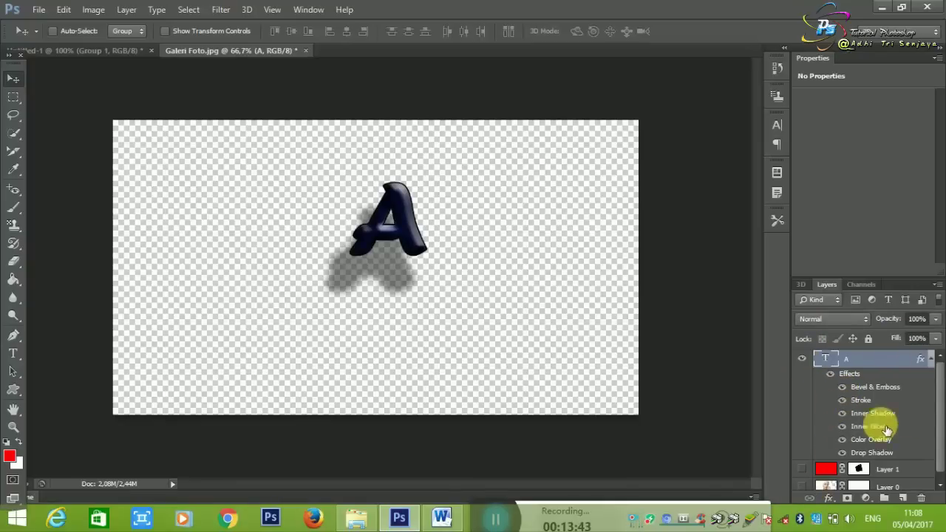
Delete the letter A layer and Layer 1, and show the photo on Layer 0.
{"action": "key", "text": "Delete"}
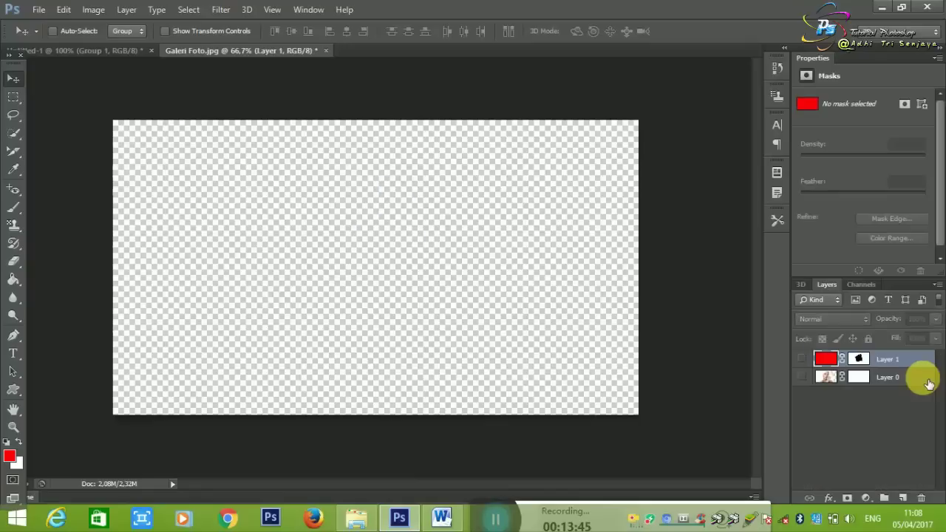
{"action": "key", "text": "Delete"}
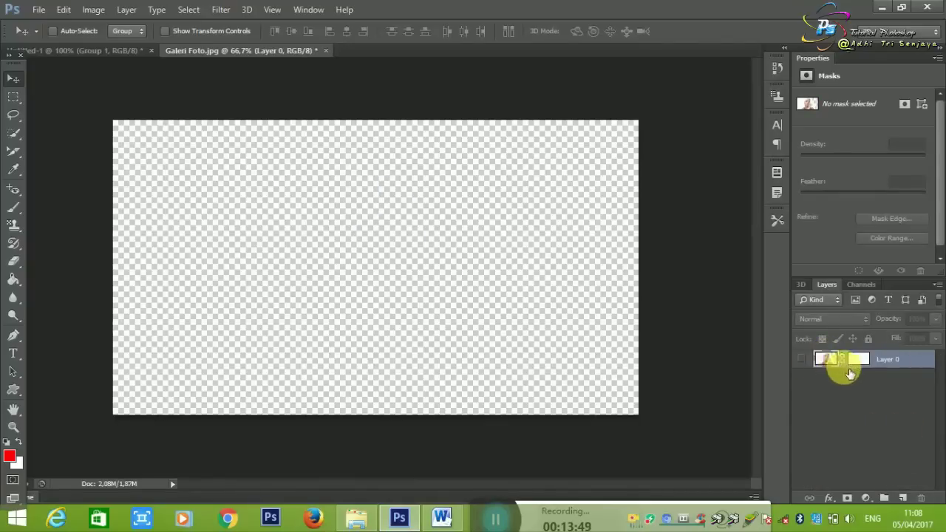
{"action": "left_click", "coordinate": [803, 359]}
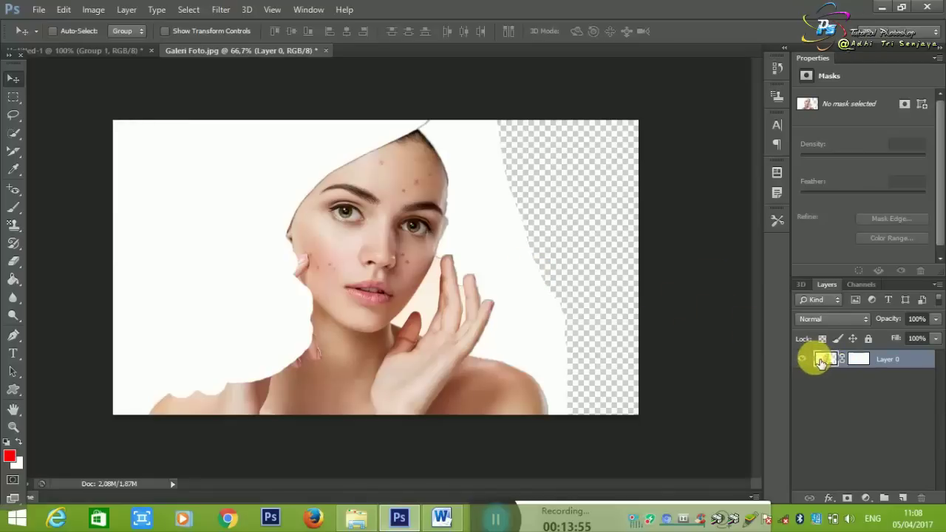
Duplicate Layer 0 and select the layer mask of Layer 0 copy.
{"action": "key", "text": "ctrl+j"}
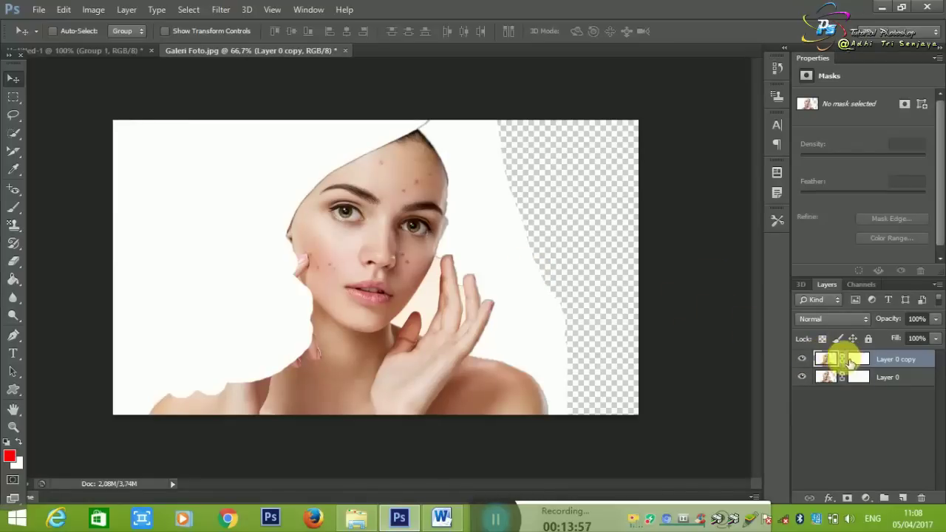
{"action": "right_click", "coordinate": [843, 360]}
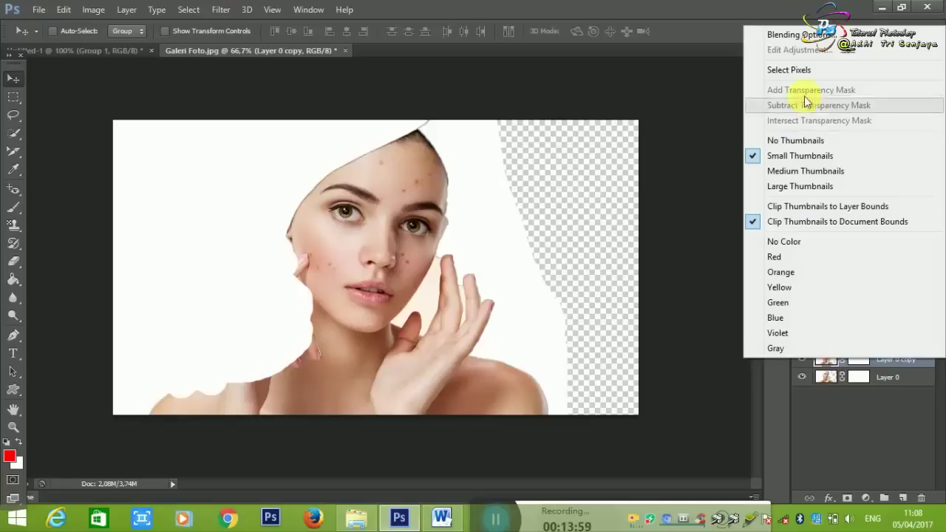
{"action": "left_click", "coordinate": [872, 358]}
{"action": "right_click", "coordinate": [836, 362]}
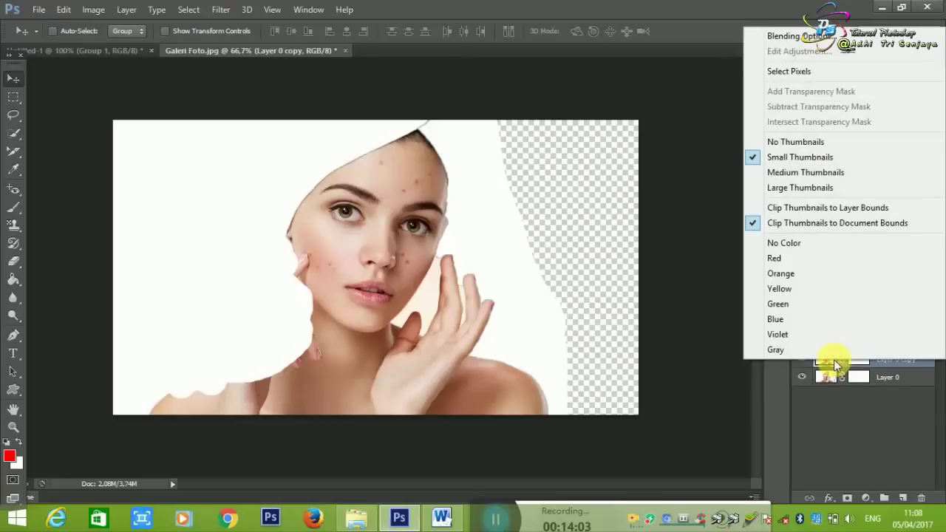
{"action": "left_click", "coordinate": [829, 376]}
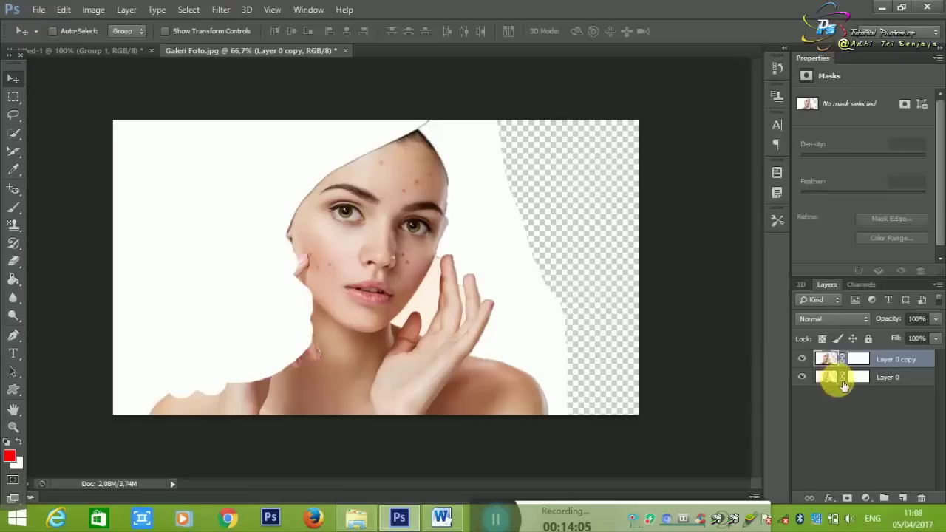
{"action": "left_click", "coordinate": [858, 359]}
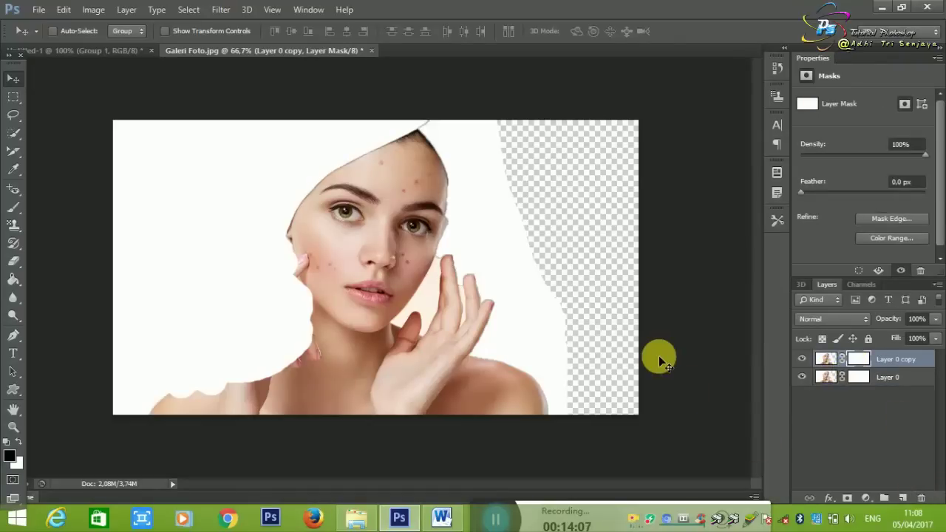
Re-open Galeri Foto from the Open dialog and close its document.
{"action": "key", "text": "ctrl+o"}
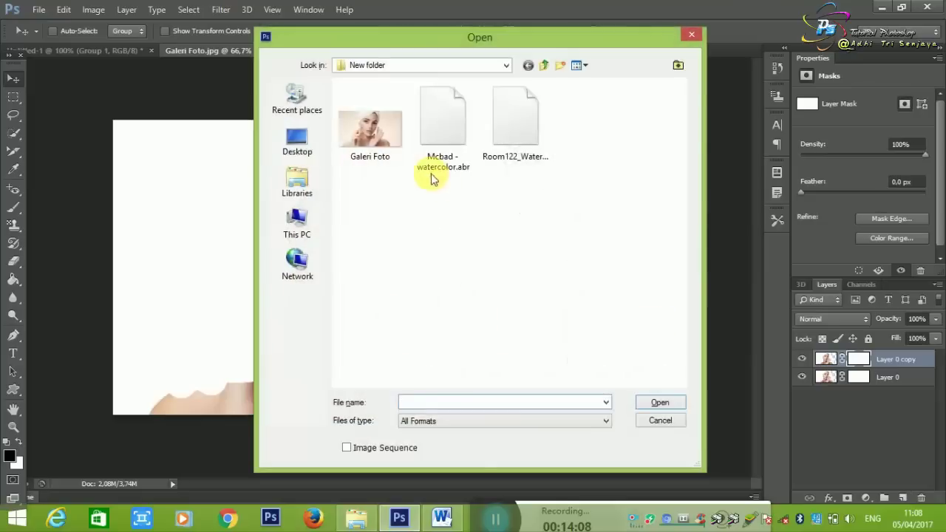
{"action": "left_click", "coordinate": [388, 173]}
{"action": "double_click", "coordinate": [392, 178]}
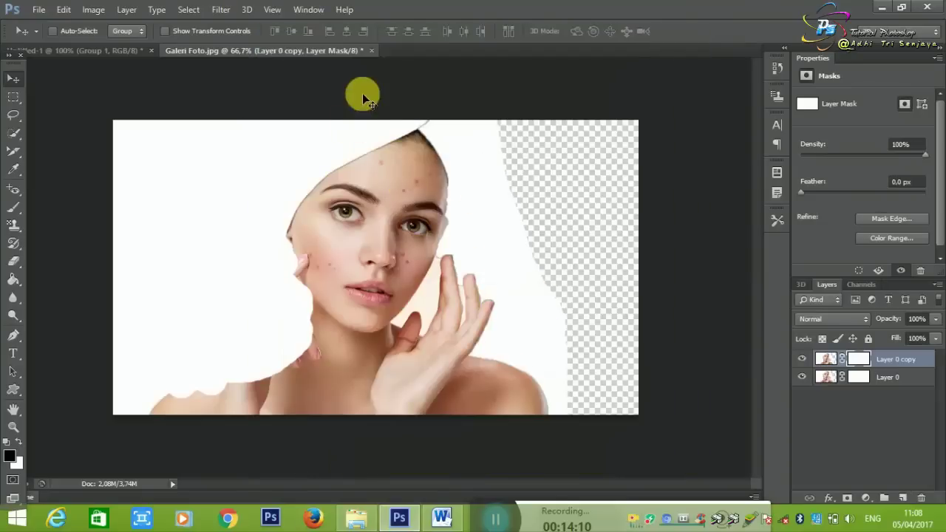
{"action": "left_click", "coordinate": [371, 52]}
Discard changes, reopen Galeri Foto and convert its background into Layer 0.
{"action": "left_click", "coordinate": [454, 201]}
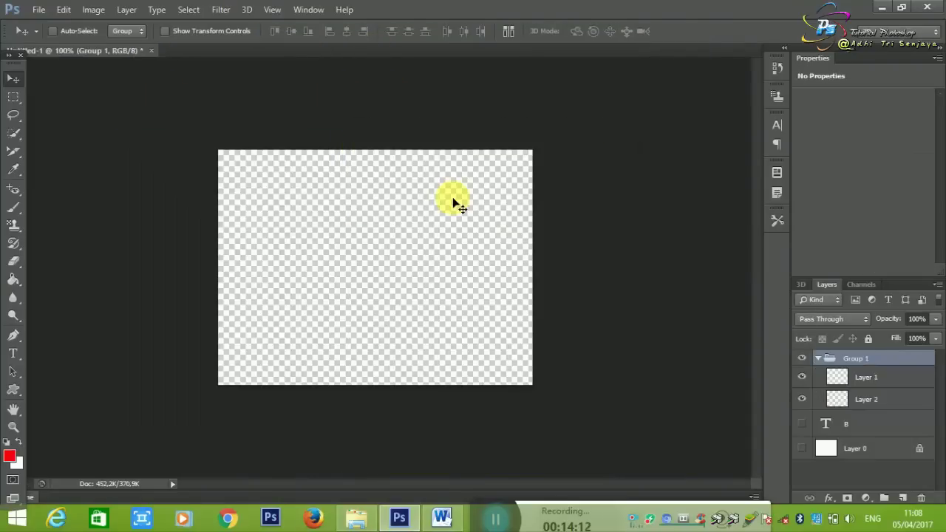
{"action": "key", "text": "ctrl+o"}
{"action": "left_click", "coordinate": [368, 111]}
{"action": "double_click", "coordinate": [366, 118]}
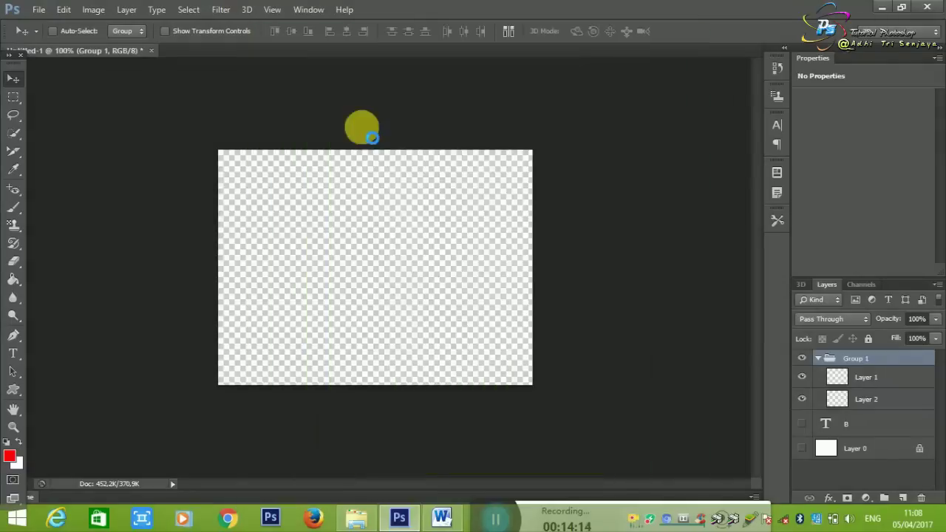
{"action": "double_click", "coordinate": [838, 360]}
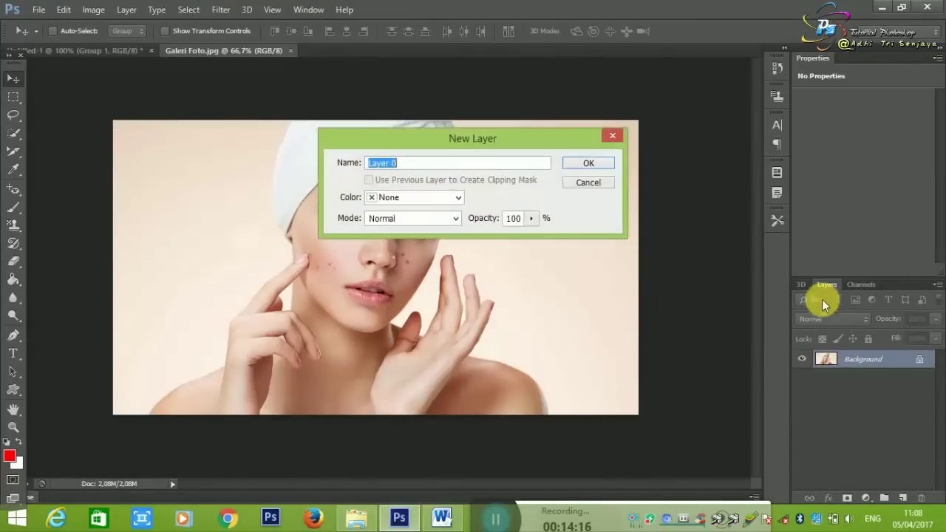
{"action": "left_click", "coordinate": [609, 170]}
Duplicate Layer 0 as Layer 0 copy and make the copy the active layer.
{"action": "right_click", "coordinate": [876, 360]}
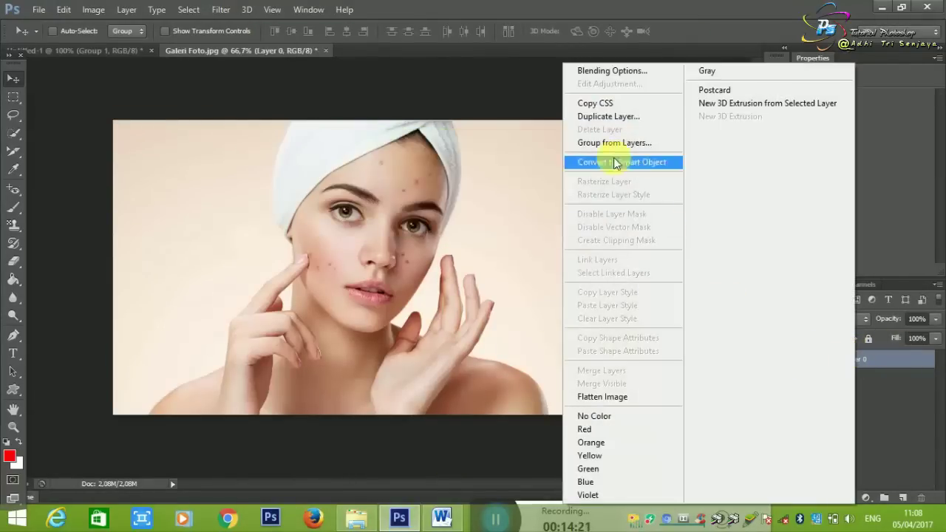
{"action": "left_click", "coordinate": [617, 117]}
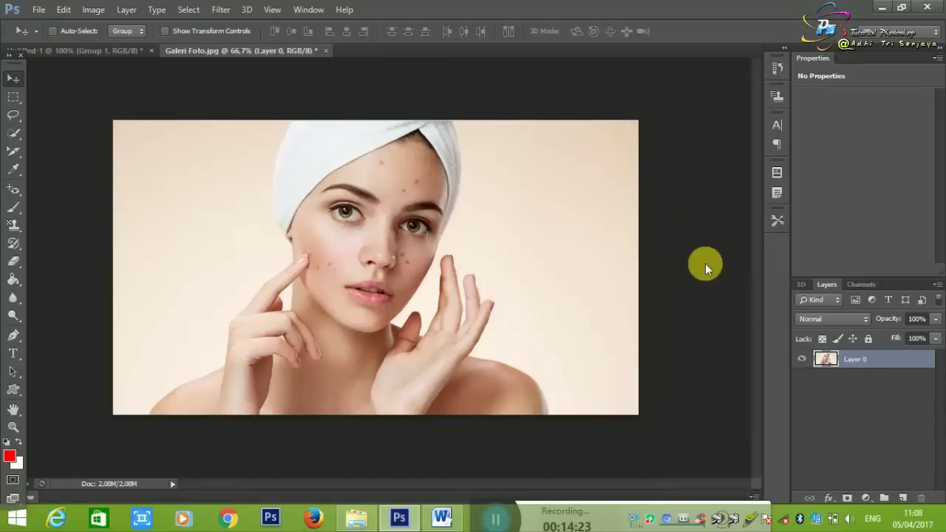
{"action": "left_click", "coordinate": [599, 156]}
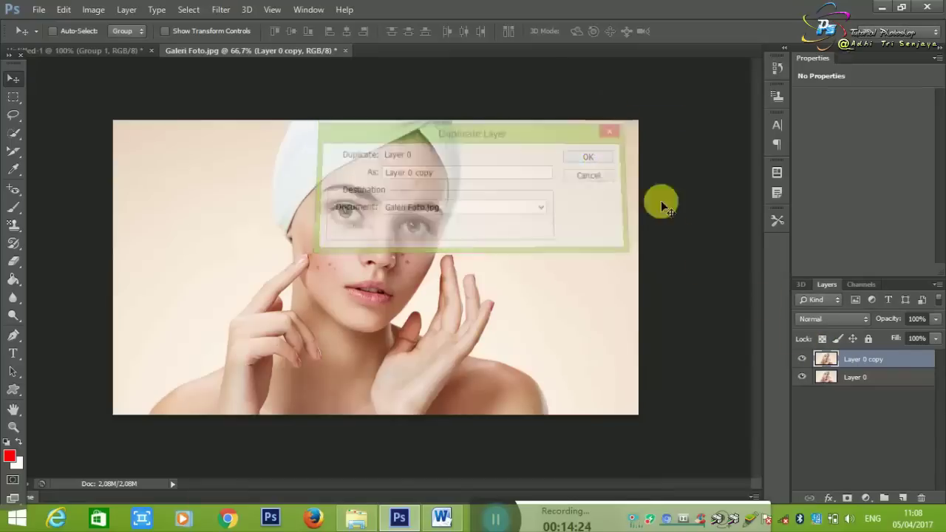
{"action": "left_click", "coordinate": [833, 379], "text": "shift"}
{"action": "left_click_drag", "start_coordinate": [833, 381], "coordinate": [831, 362]}
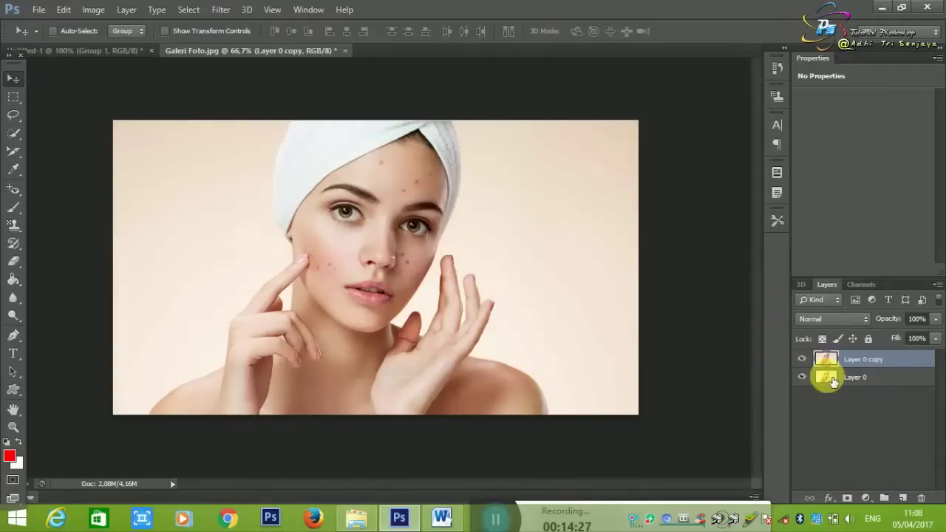
{"action": "left_click", "coordinate": [831, 362]}
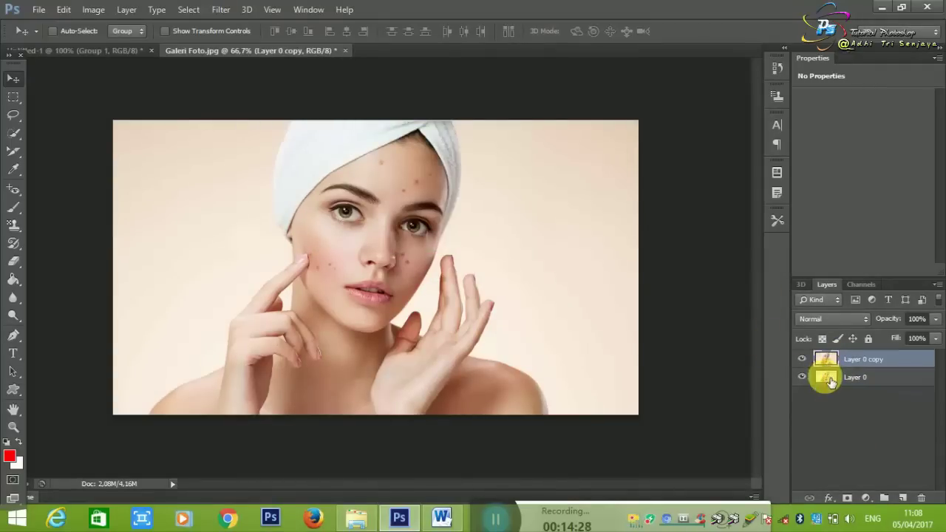
Add a layer mask to Layer 0 copy and inspect its mask and thumbnail options.
{"action": "left_click", "coordinate": [847, 498]}
{"action": "right_click", "coordinate": [869, 364]}
{"action": "left_click", "coordinate": [881, 354]}
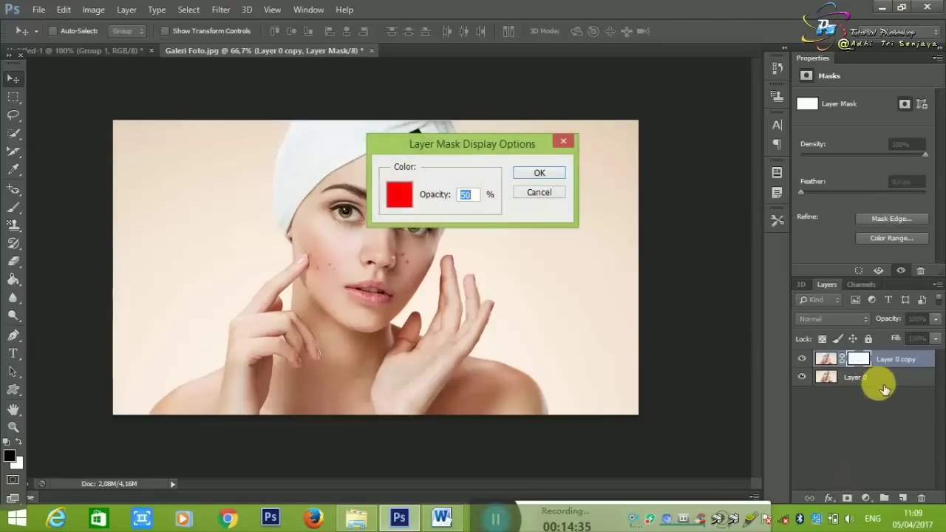
{"action": "left_click", "coordinate": [546, 194]}
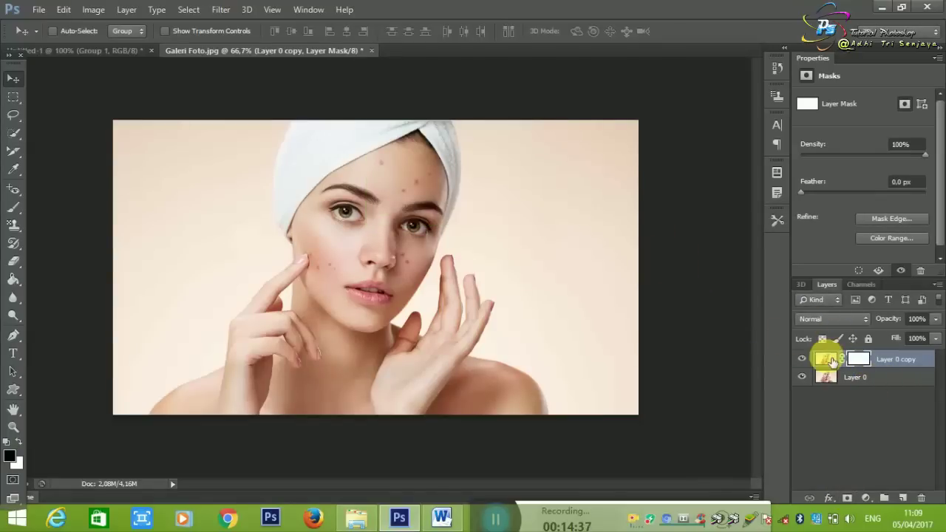
{"action": "right_click", "coordinate": [826, 360]}
{"action": "left_click", "coordinate": [852, 431]}
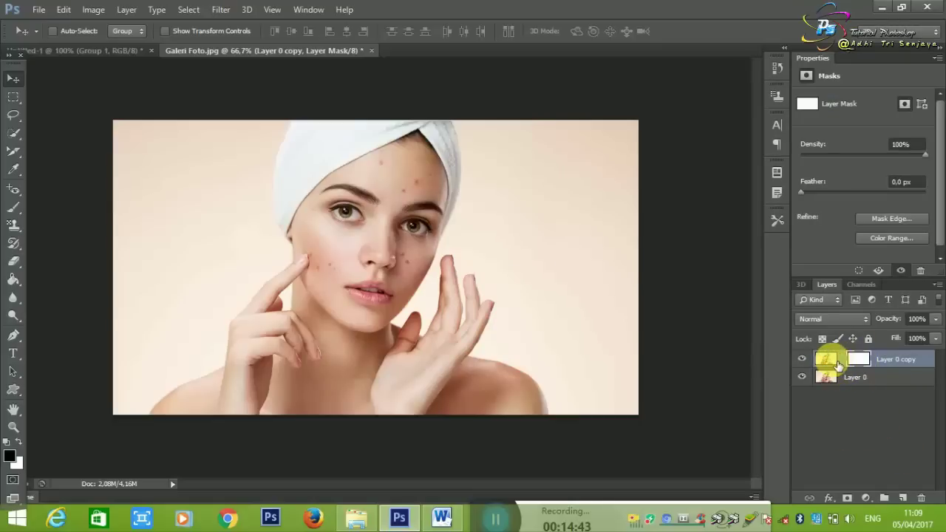
{"action": "right_click", "coordinate": [835, 363]}
{"action": "right_click", "coordinate": [833, 364]}
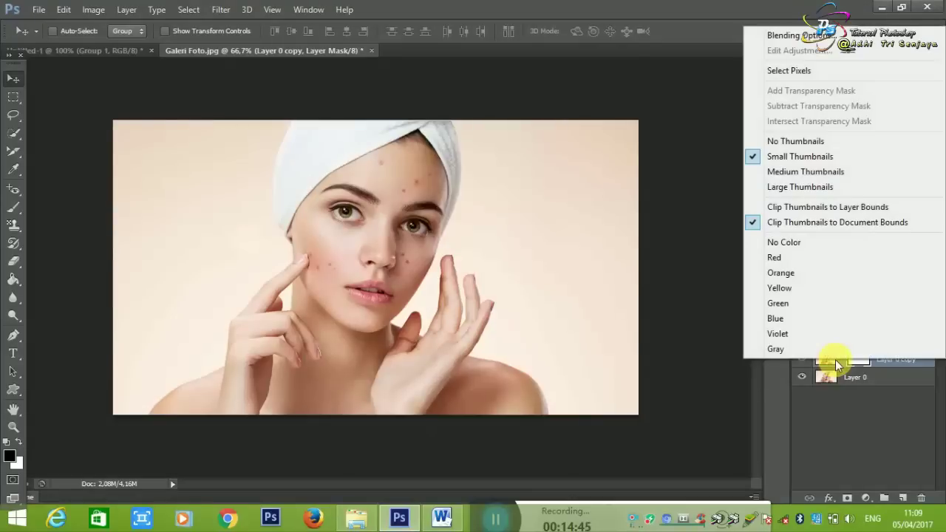
{"action": "left_click", "coordinate": [848, 366]}
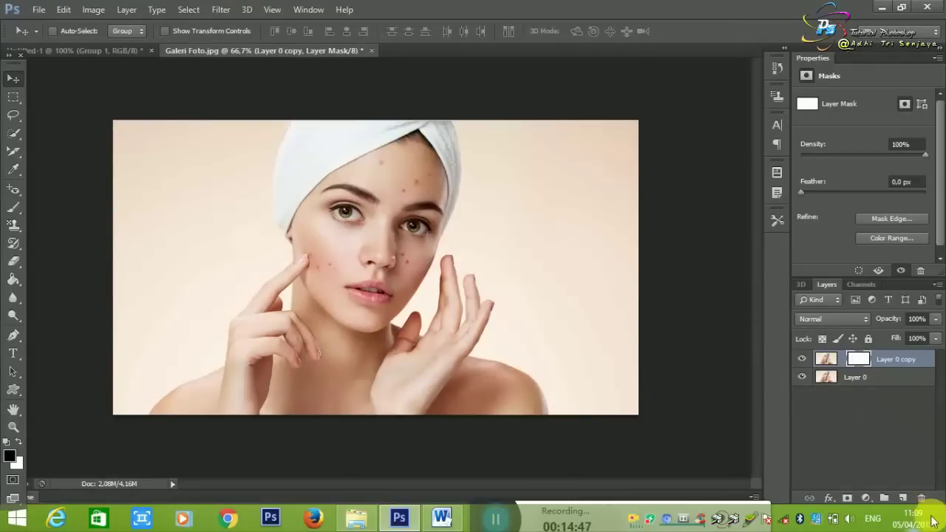
Delete the layer mask twice so Layer 0 copy has none, then bring up the Open dialog.
{"action": "left_click_drag", "start_coordinate": [855, 367], "coordinate": [921, 497]}
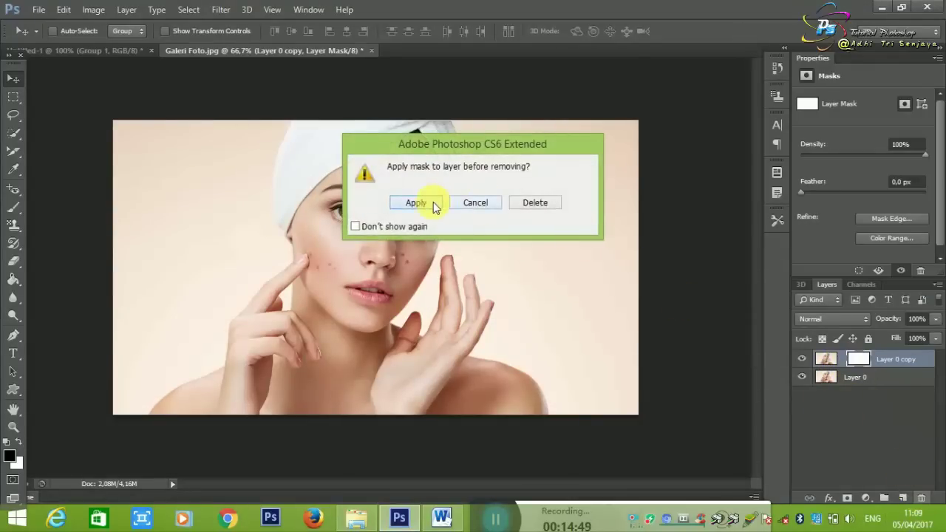
{"action": "left_click", "coordinate": [428, 203]}
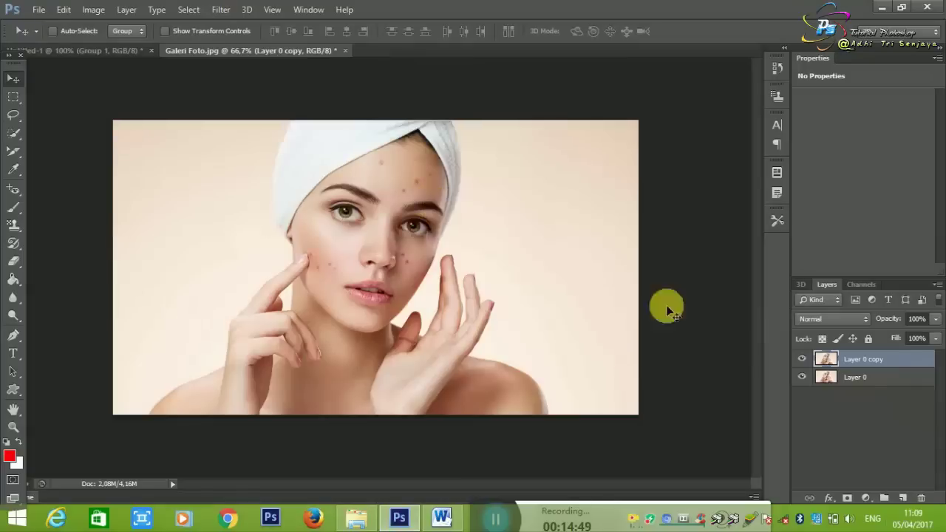
{"action": "left_click", "coordinate": [847, 498]}
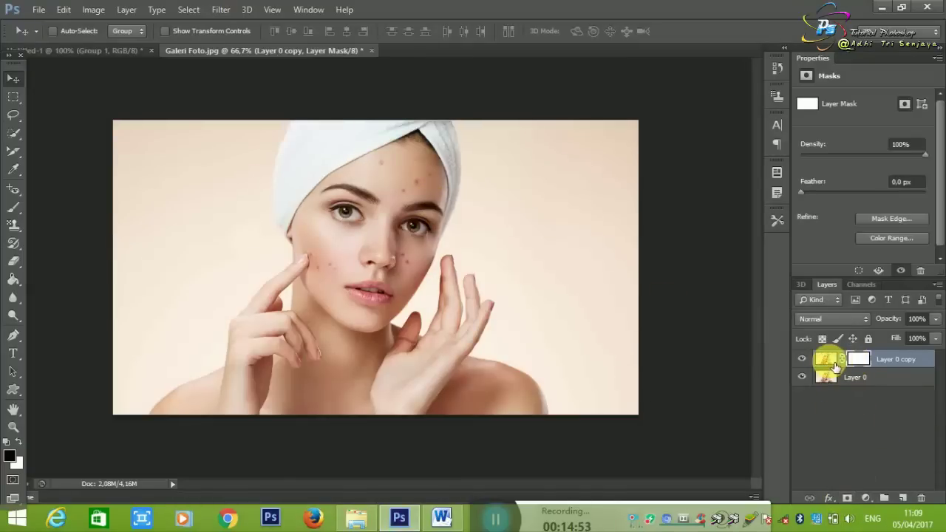
{"action": "left_click_drag", "start_coordinate": [858, 364], "coordinate": [926, 507]}
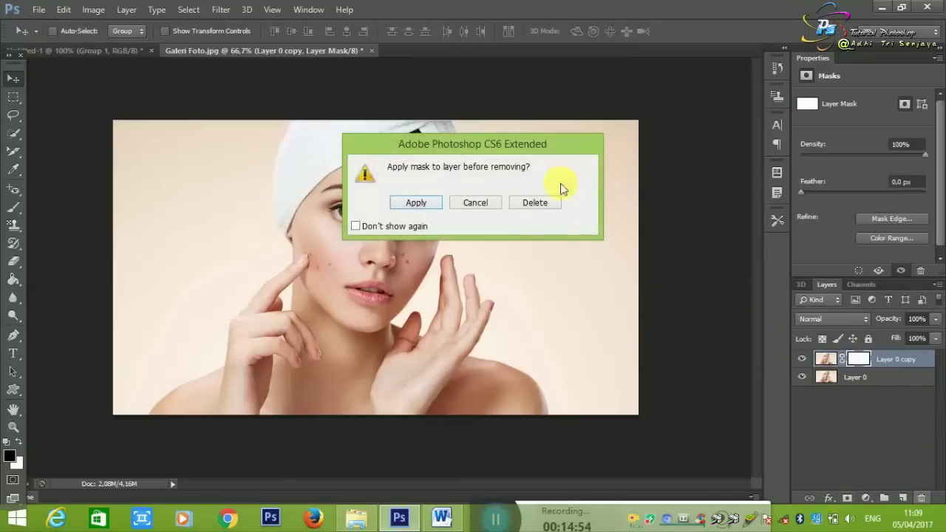
{"action": "left_click", "coordinate": [439, 204]}
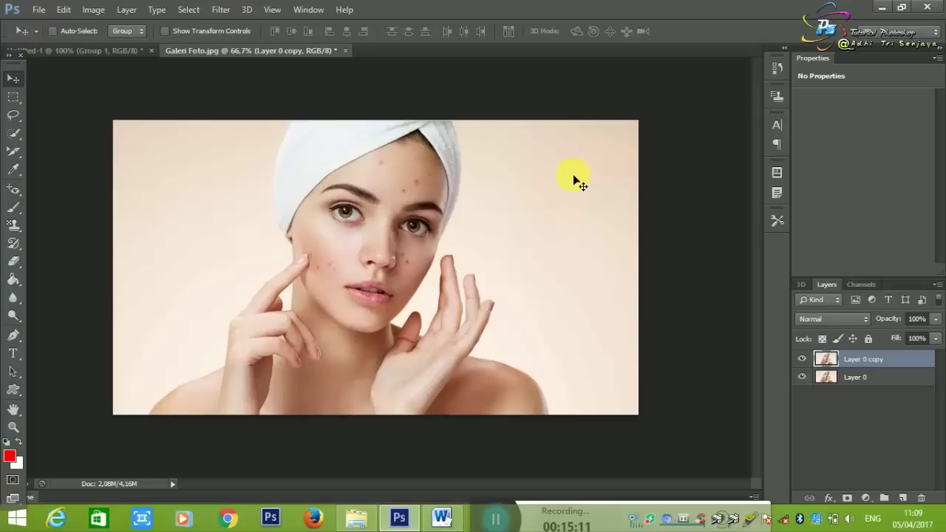
{"action": "key", "text": "ctrl+o"}
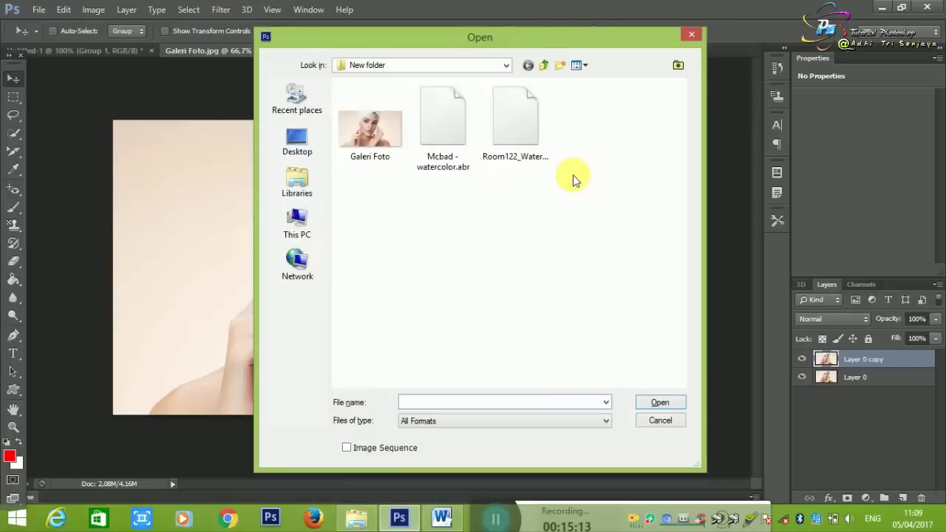
Via File > Open, browse Libraries to Pictures and open the forest painting 9981728.jpg.
{"action": "left_click", "coordinate": [683, 37]}
{"action": "left_click", "coordinate": [33, 10]}
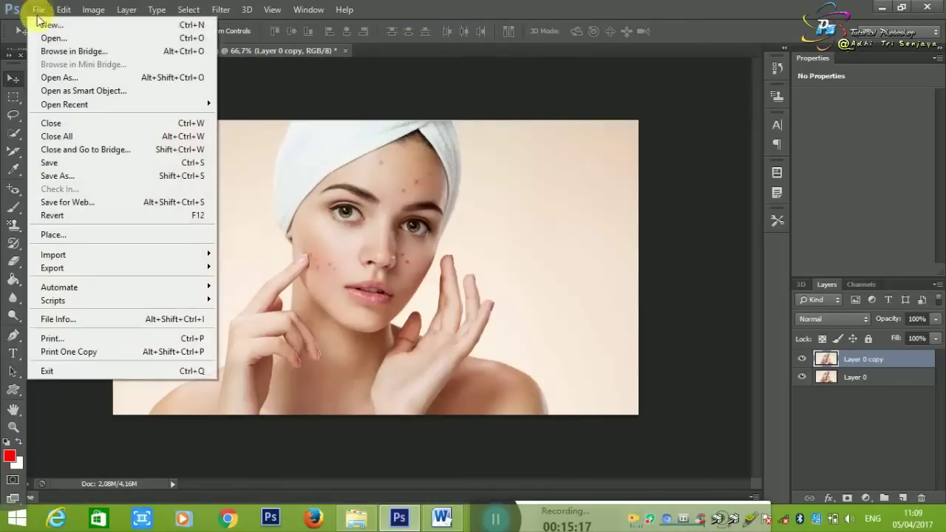
{"action": "left_click", "coordinate": [46, 33]}
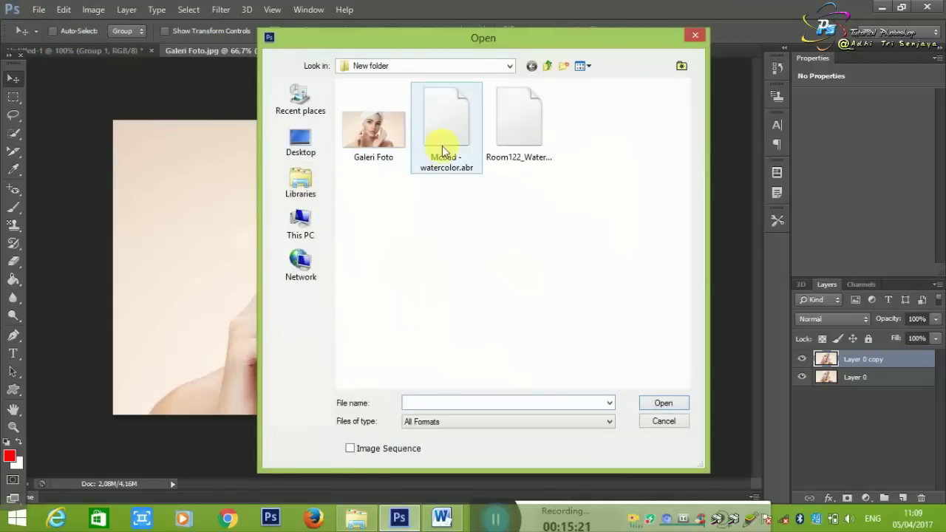
{"action": "left_click", "coordinate": [303, 177]}
{"action": "double_click", "coordinate": [378, 164]}
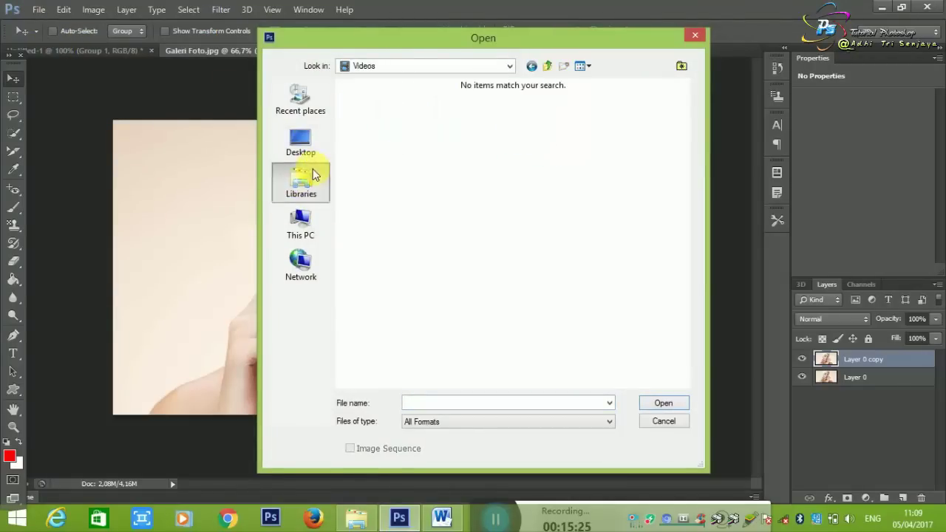
{"action": "left_click", "coordinate": [302, 181]}
{"action": "double_click", "coordinate": [392, 144]}
{"action": "left_click", "coordinate": [311, 152]}
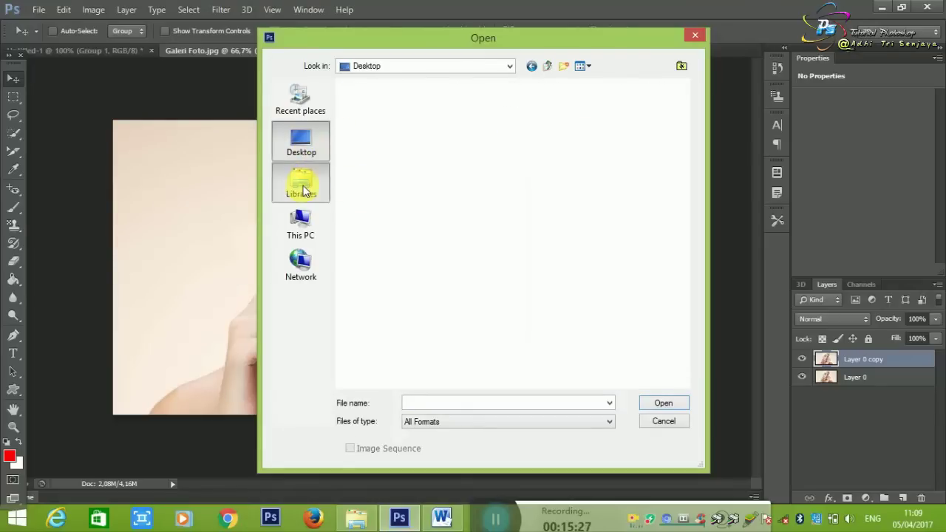
{"action": "left_click", "coordinate": [305, 183]}
{"action": "double_click", "coordinate": [508, 140]}
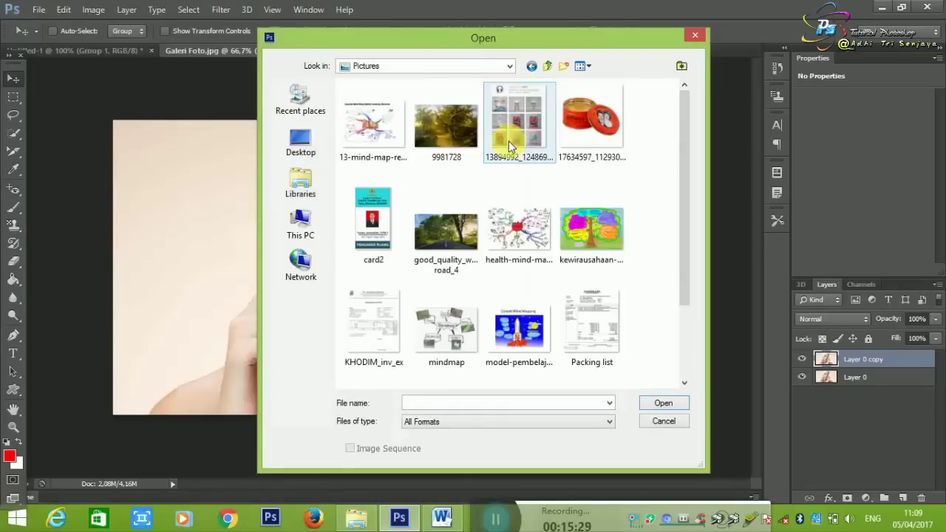
{"action": "double_click", "coordinate": [445, 144]}
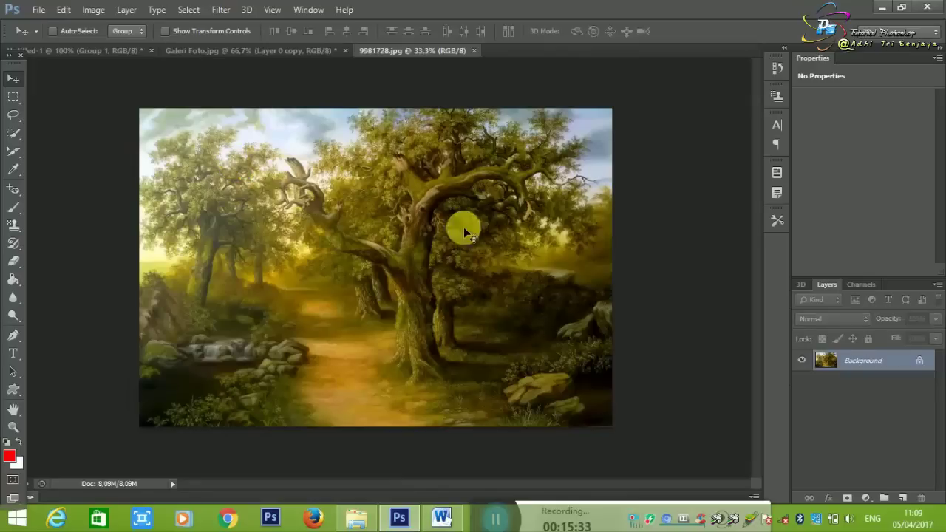
Switch between the Untitled-1, Galeri Foto and 9981728.jpg document tabs.
{"action": "left_click", "coordinate": [100, 52]}
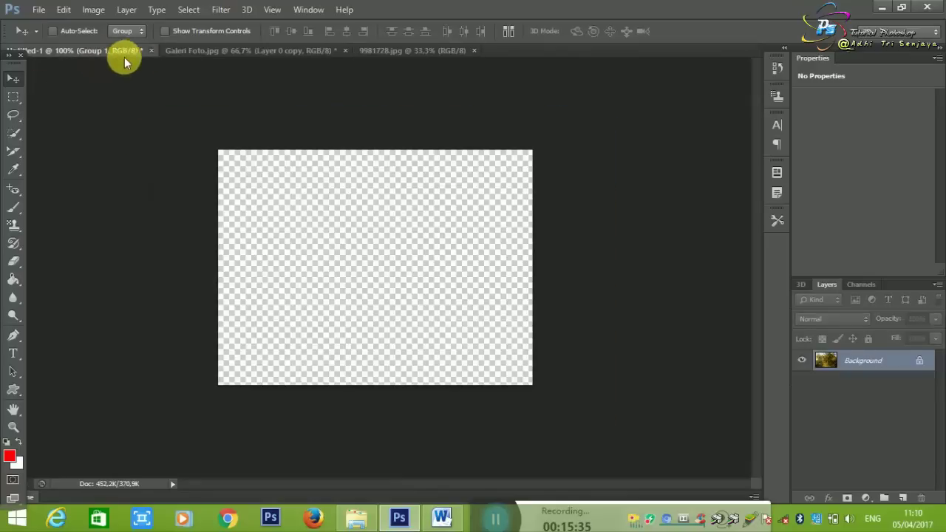
{"action": "left_click", "coordinate": [370, 52]}
{"action": "left_click", "coordinate": [285, 53]}
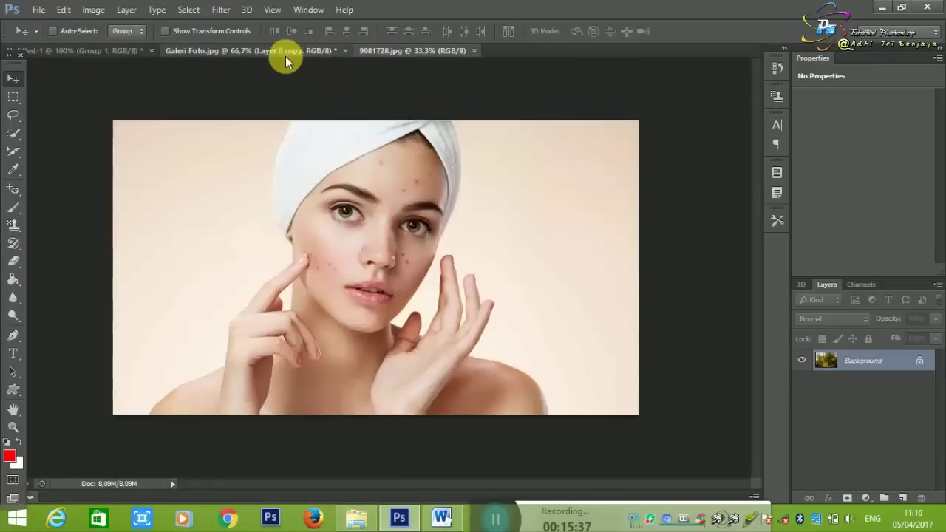
{"action": "left_click", "coordinate": [132, 52]}
{"action": "left_click", "coordinate": [213, 51]}
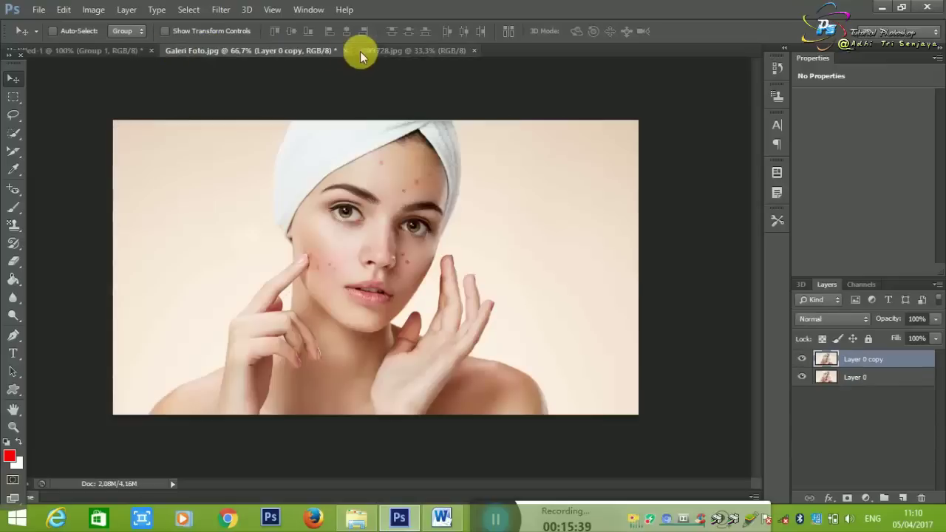
{"action": "left_click", "coordinate": [391, 51]}
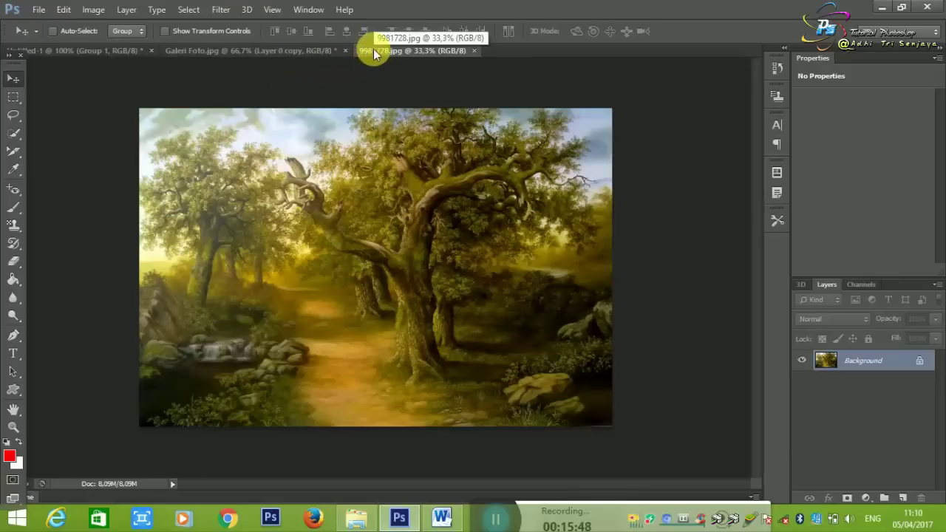
Float the forest painting, drag it onto Galeri Foto as Layer 1, and close 9981728.jpg.
{"action": "left_click_drag", "start_coordinate": [375, 52], "coordinate": [509, 90]}
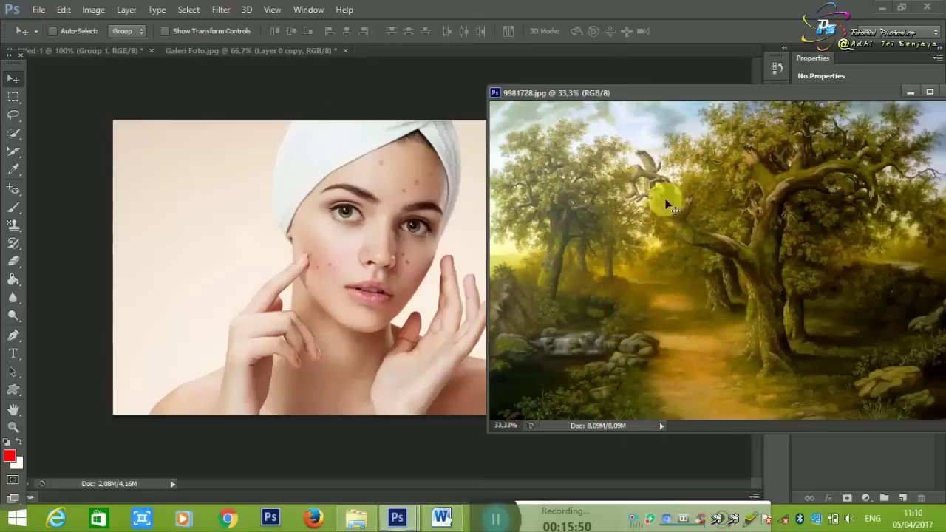
{"action": "mouse_move", "coordinate": [699, 210]}
{"action": "left_mouse_down"}
{"action": "mouse_move", "coordinate": [444, 219]}
{"action": "mouse_move", "coordinate": [502, 229]}
{"action": "left_mouse_up"}
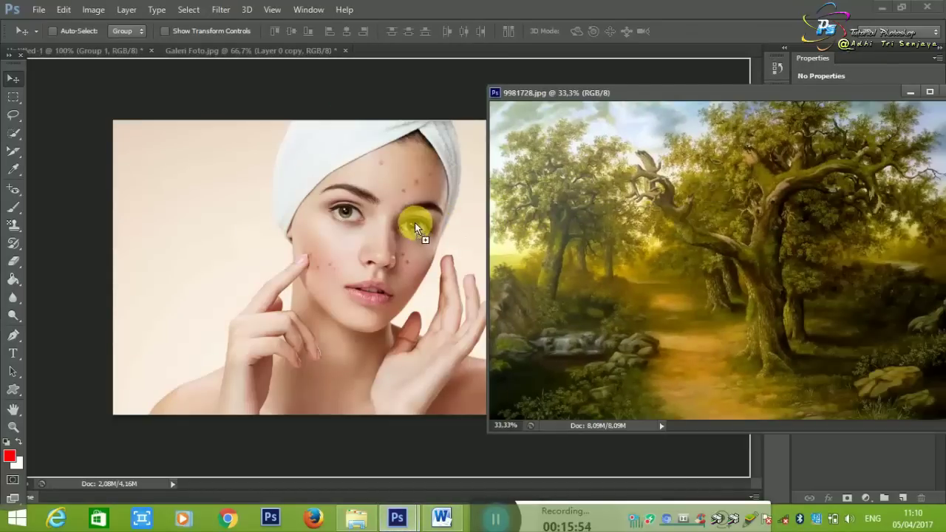
{"action": "left_click_drag", "start_coordinate": [503, 229], "coordinate": [380, 235]}
{"action": "left_click_drag", "start_coordinate": [723, 102], "coordinate": [448, 91]}
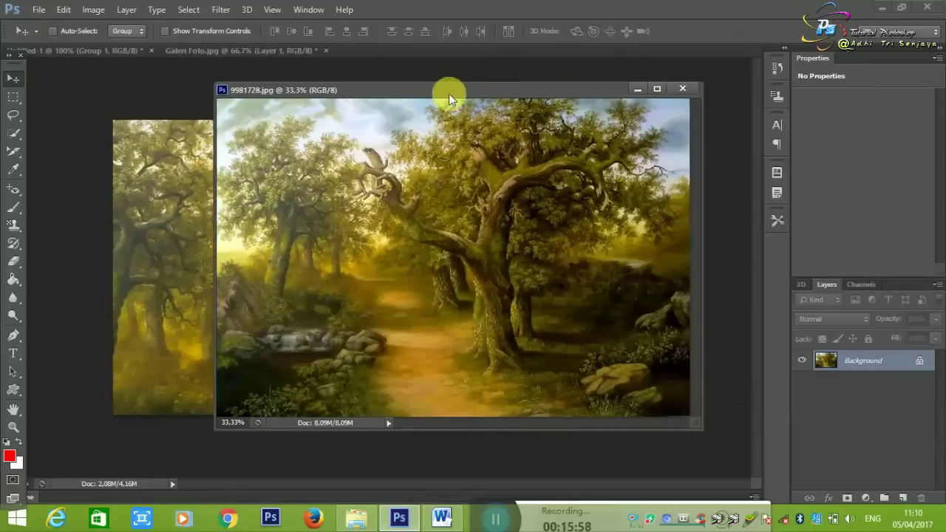
{"action": "left_click", "coordinate": [681, 90]}
{"action": "left_click_drag", "start_coordinate": [575, 190], "coordinate": [539, 224]}
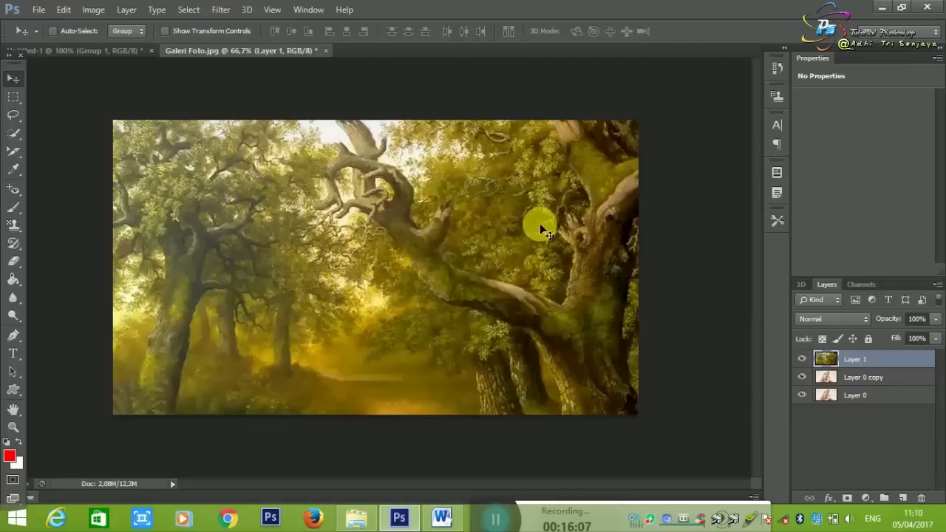
Free-transform the forest painting to about 56.7% and position it to fill the canvas edge to edge.
{"action": "key", "text": "ctrl+t"}
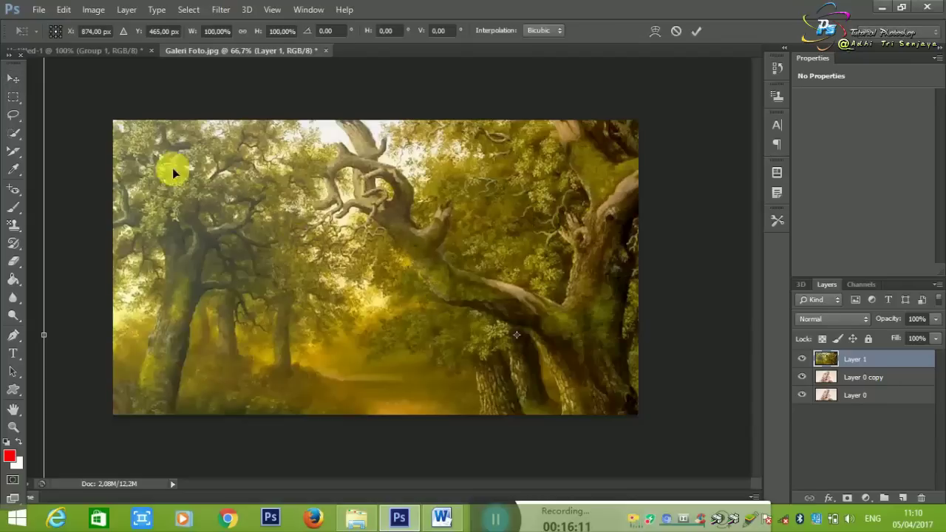
{"action": "mouse_move", "coordinate": [172, 168]}
{"action": "left_mouse_down"}
{"action": "mouse_move", "coordinate": [229, 232]}
{"action": "mouse_move", "coordinate": [121, 180]}
{"action": "mouse_move", "coordinate": [131, 170]}
{"action": "mouse_move", "coordinate": [444, 345]}
{"action": "mouse_move", "coordinate": [340, 270]}
{"action": "mouse_move", "coordinate": [194, 136]}
{"action": "left_mouse_up"}
{"action": "left_click_drag", "start_coordinate": [269, 209], "coordinate": [250, 196]}
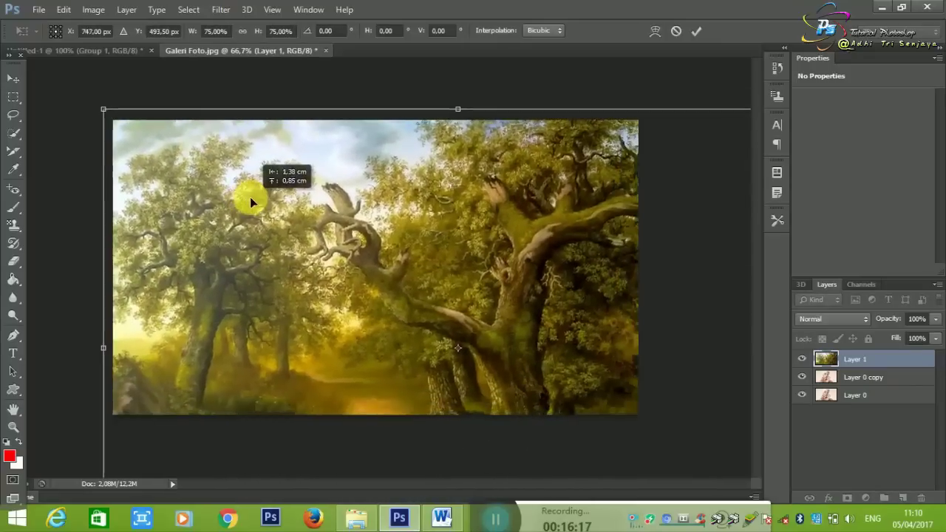
{"action": "left_click_drag", "start_coordinate": [91, 106], "coordinate": [328, 235]}
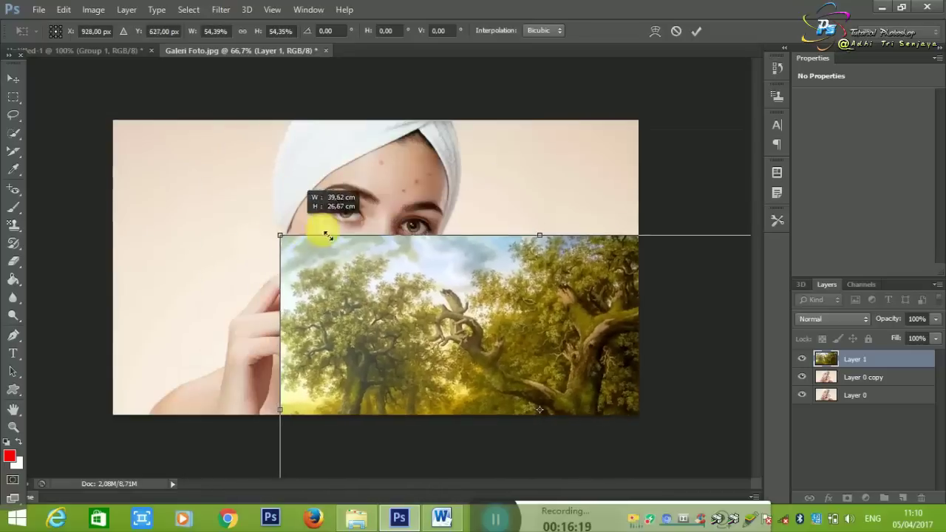
{"action": "mouse_move", "coordinate": [397, 278]}
{"action": "left_mouse_down"}
{"action": "mouse_move", "coordinate": [241, 158]}
{"action": "mouse_move", "coordinate": [260, 176]}
{"action": "left_mouse_up"}
{"action": "mouse_move", "coordinate": [621, 111]}
{"action": "left_mouse_down"}
{"action": "mouse_move", "coordinate": [445, 212]}
{"action": "mouse_move", "coordinate": [481, 212]}
{"action": "mouse_move", "coordinate": [487, 198]}
{"action": "mouse_move", "coordinate": [471, 190]}
{"action": "mouse_move", "coordinate": [584, 150]}
{"action": "left_mouse_up"}
{"action": "left_click_drag", "start_coordinate": [637, 93], "coordinate": [491, 180]}
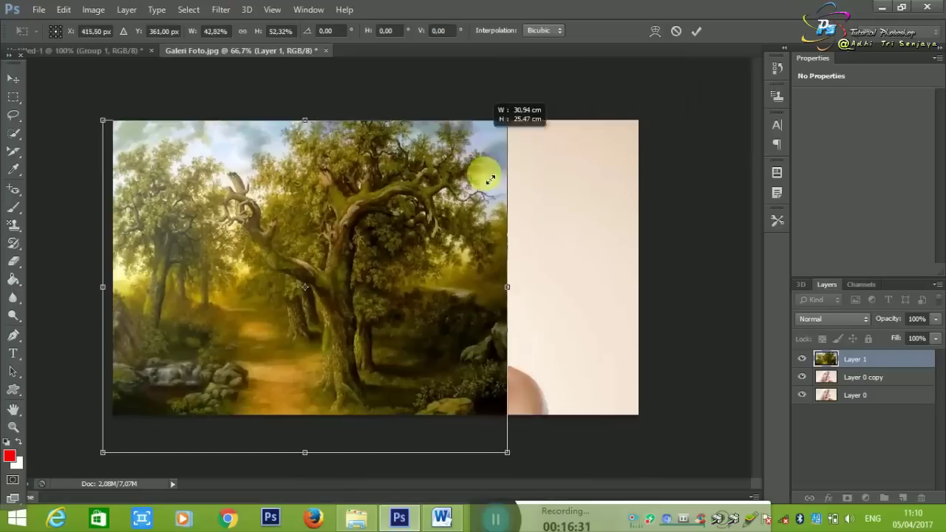
{"action": "mouse_move", "coordinate": [491, 179]}
{"action": "left_mouse_down"}
{"action": "mouse_move", "coordinate": [582, 125]}
{"action": "mouse_move", "coordinate": [490, 203]}
{"action": "mouse_move", "coordinate": [574, 160]}
{"action": "mouse_move", "coordinate": [507, 211]}
{"action": "mouse_move", "coordinate": [542, 184]}
{"action": "mouse_move", "coordinate": [503, 204]}
{"action": "mouse_move", "coordinate": [613, 130]}
{"action": "mouse_move", "coordinate": [645, 116]}
{"action": "mouse_move", "coordinate": [665, 120]}
{"action": "mouse_move", "coordinate": [662, 112]}
{"action": "left_mouse_up"}
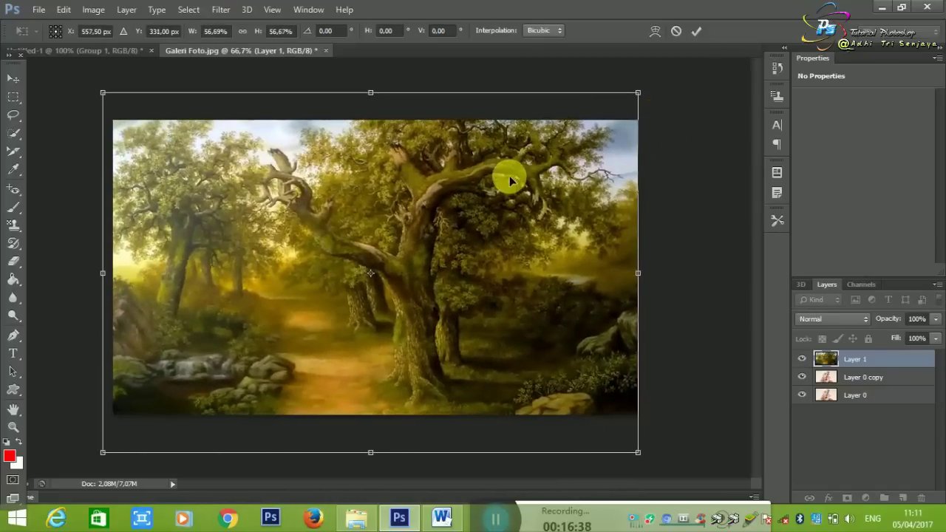
{"action": "key", "text": "Return"}
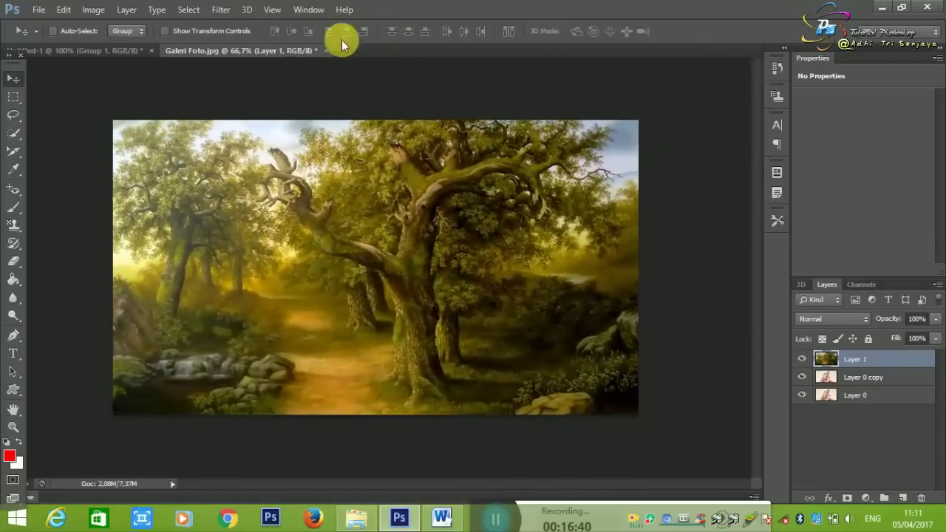
{"action": "left_click_drag", "start_coordinate": [453, 193], "coordinate": [423, 241]}
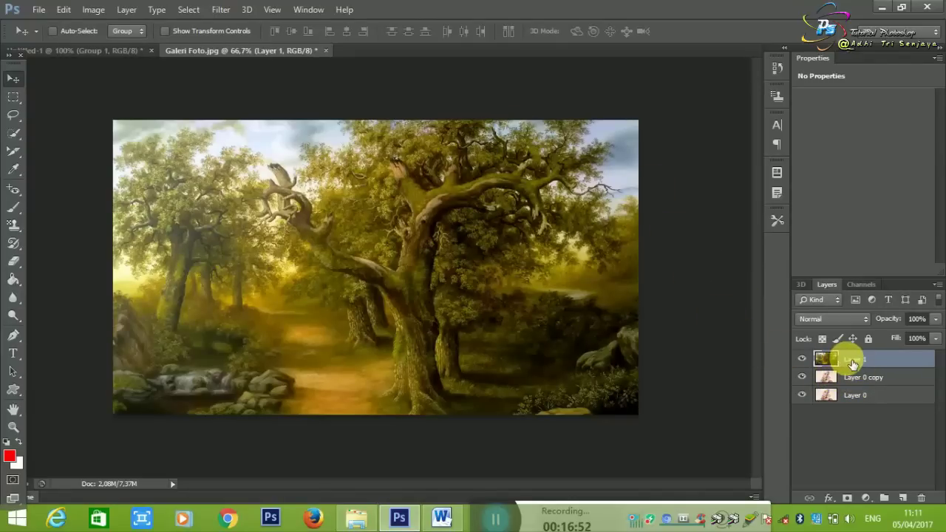
Make Layer 0 copy active, hide the forest layer, and reposition the woman photo.
{"action": "left_click", "coordinate": [858, 376]}
{"action": "left_click", "coordinate": [857, 394]}
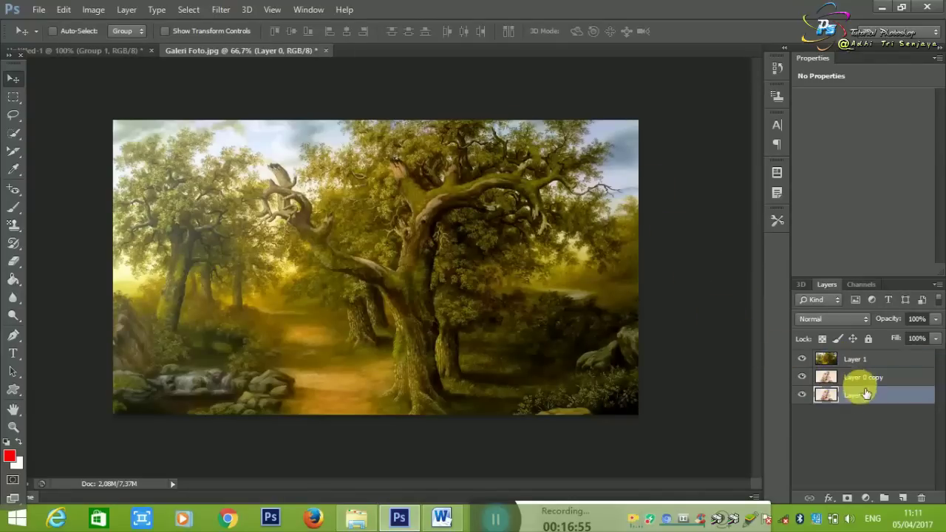
{"action": "left_click", "coordinate": [854, 362]}
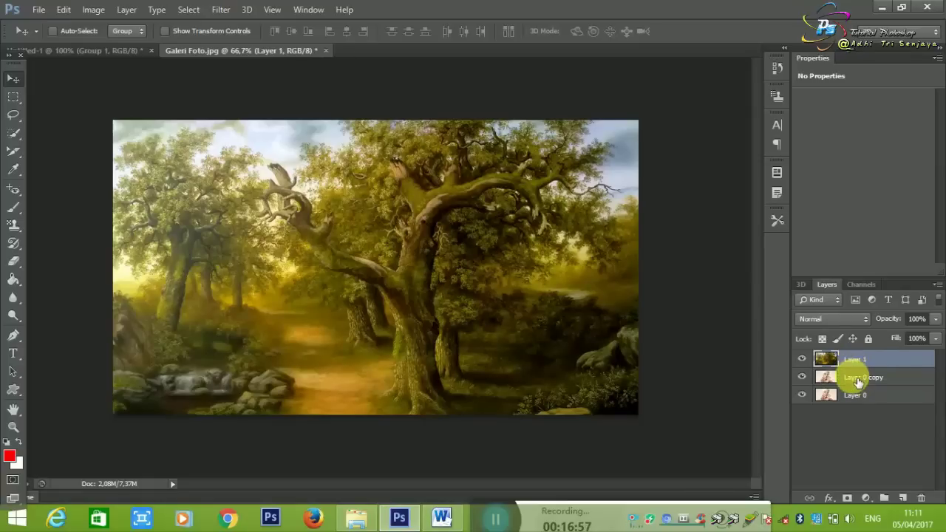
{"action": "left_click", "coordinate": [858, 380]}
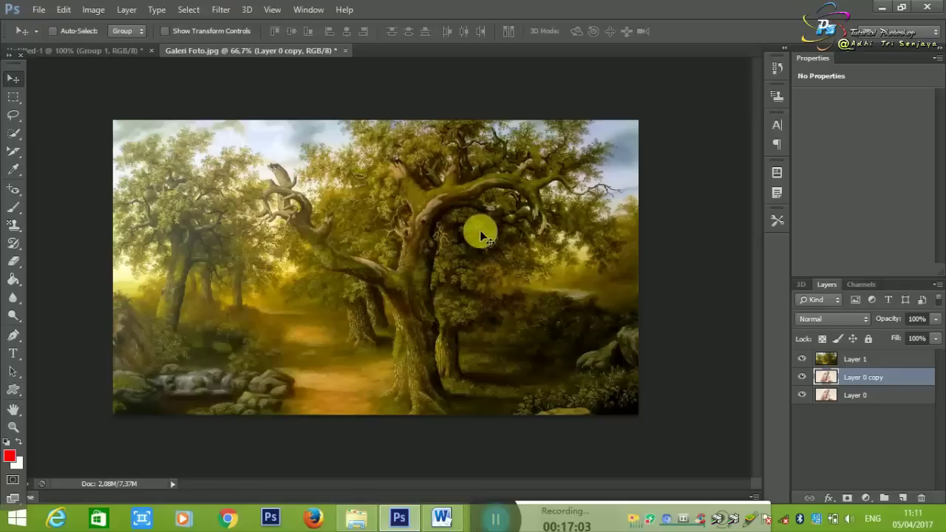
{"action": "left_click_drag", "start_coordinate": [477, 216], "coordinate": [476, 217]}
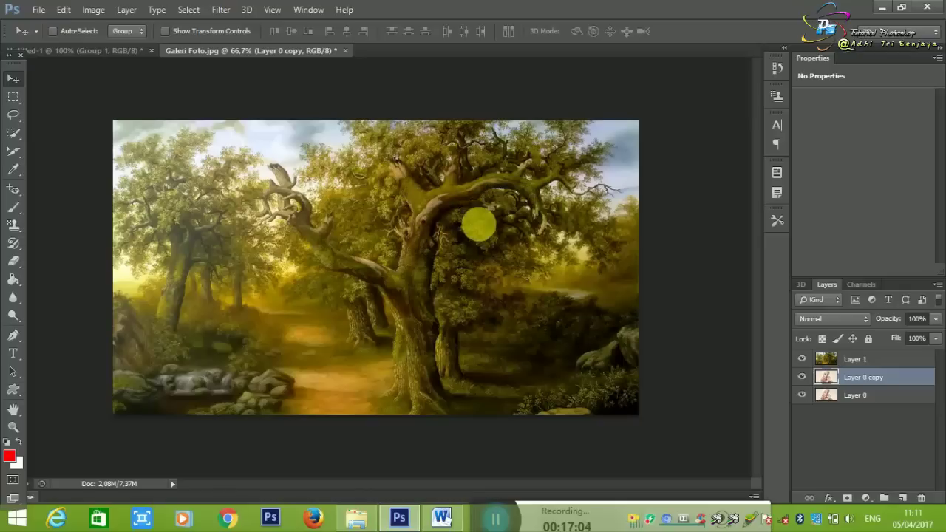
{"action": "left_click", "coordinate": [803, 360]}
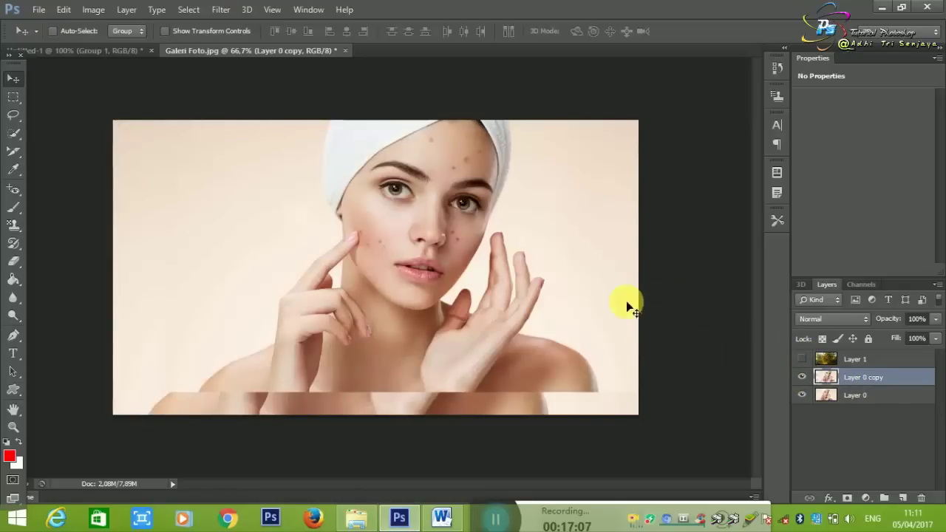
{"action": "left_click_drag", "start_coordinate": [627, 306], "coordinate": [559, 302]}
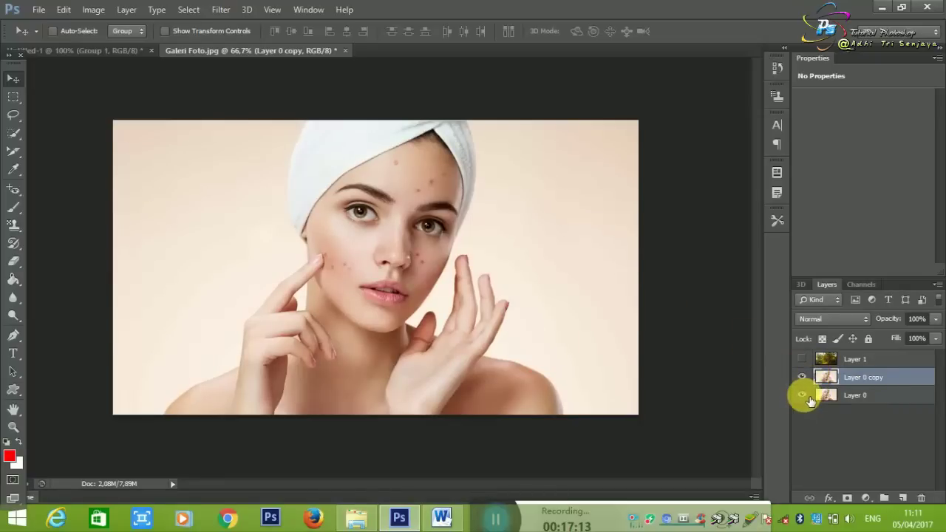
Hide Layer 0, stack Layer 0 copy above Layer 1, show the forest, and nudge the photo left.
{"action": "left_click", "coordinate": [806, 397]}
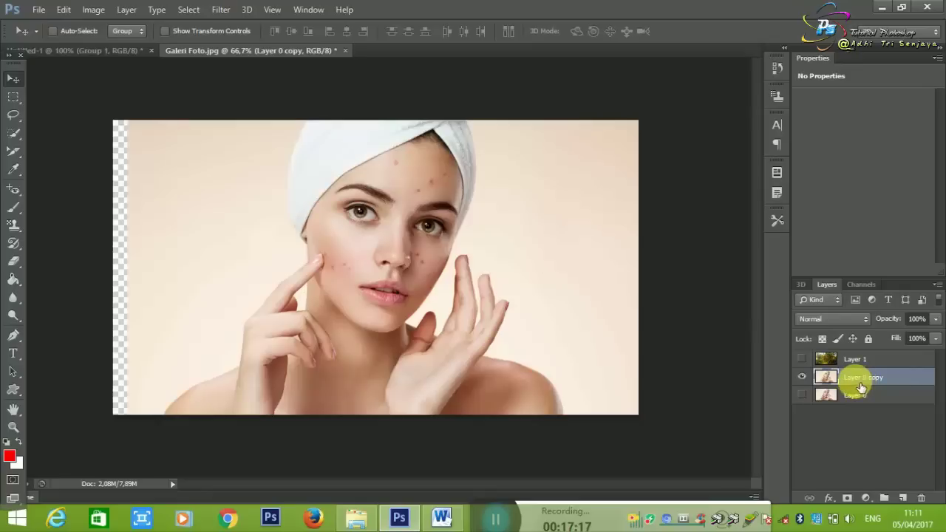
{"action": "left_click_drag", "start_coordinate": [860, 386], "coordinate": [854, 362]}
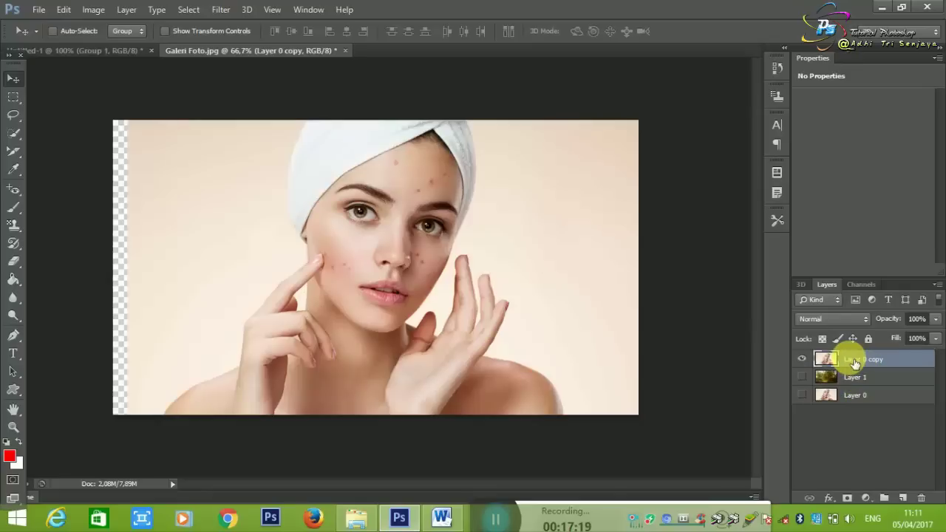
{"action": "left_click", "coordinate": [802, 377]}
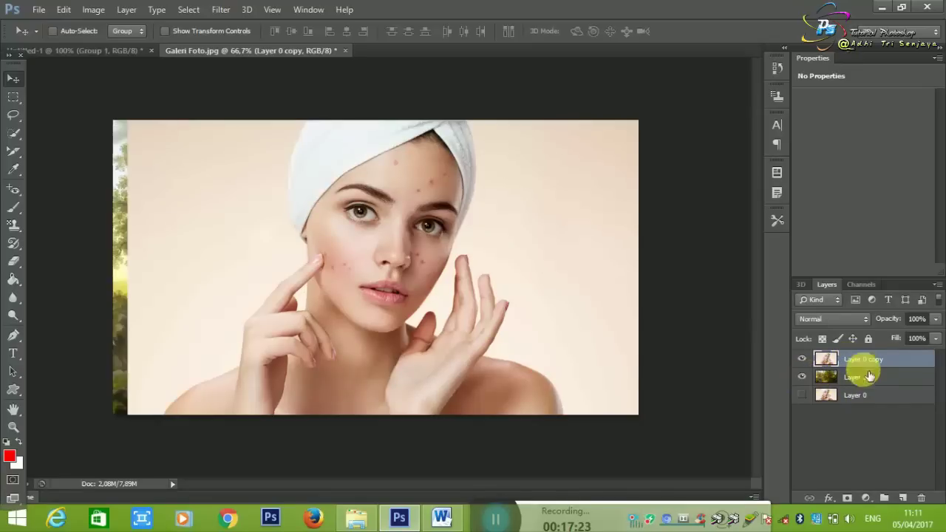
{"action": "left_click_drag", "start_coordinate": [626, 323], "coordinate": [611, 321]}
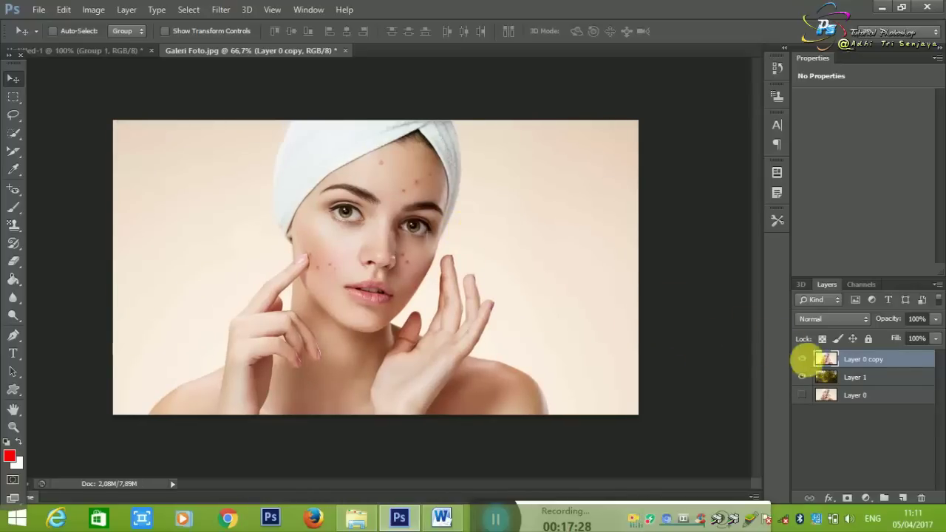
{"action": "left_click", "coordinate": [844, 380]}
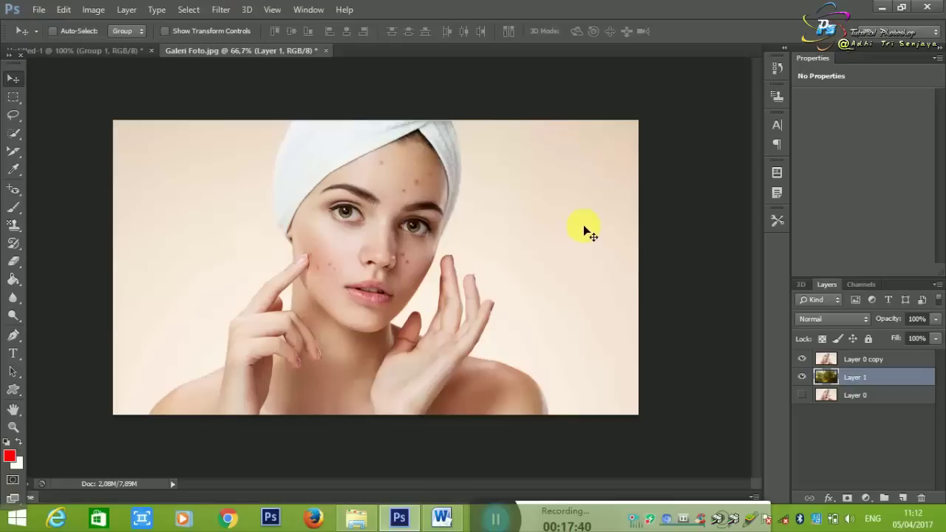
Quick-select the plain background right of the woman, extending up along the towel edge.
{"action": "left_click", "coordinate": [12, 137]}
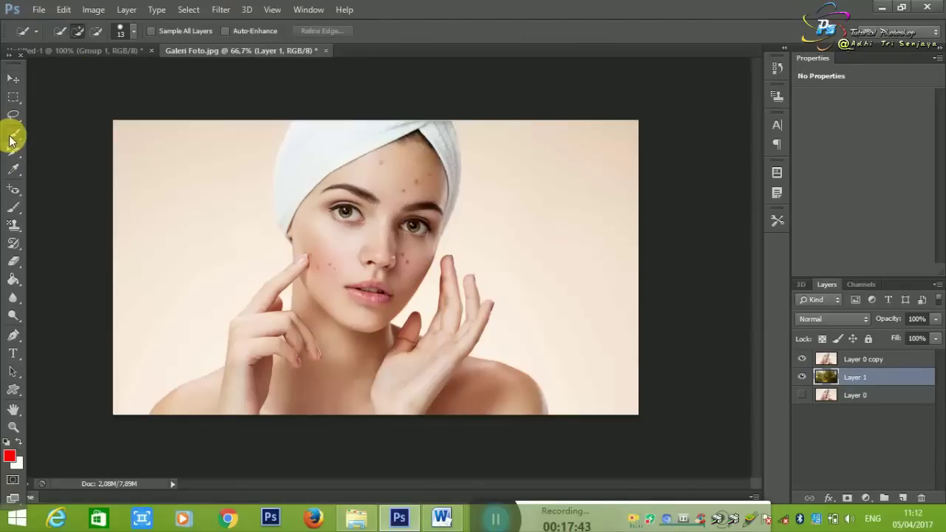
{"action": "left_click", "coordinate": [12, 137]}
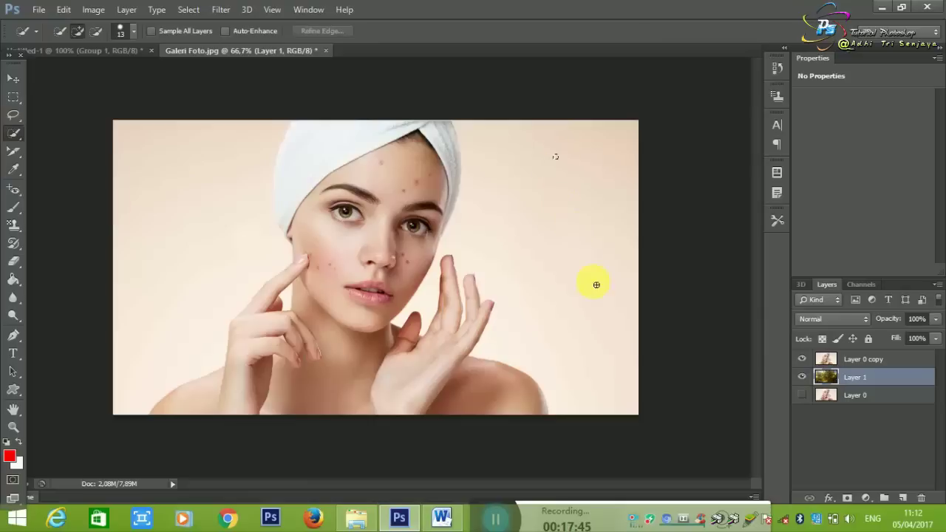
{"action": "mouse_move", "coordinate": [628, 387]}
{"action": "left_mouse_down"}
{"action": "mouse_move", "coordinate": [601, 126]}
{"action": "mouse_move", "coordinate": [513, 161]}
{"action": "mouse_move", "coordinate": [510, 273]}
{"action": "mouse_move", "coordinate": [533, 307]}
{"action": "left_mouse_up"}
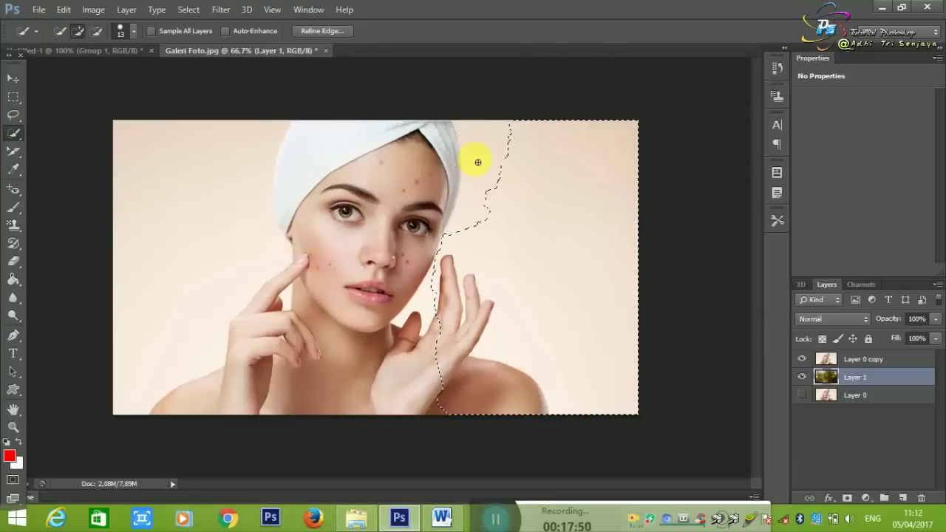
{"action": "left_click_drag", "start_coordinate": [485, 174], "coordinate": [481, 172]}
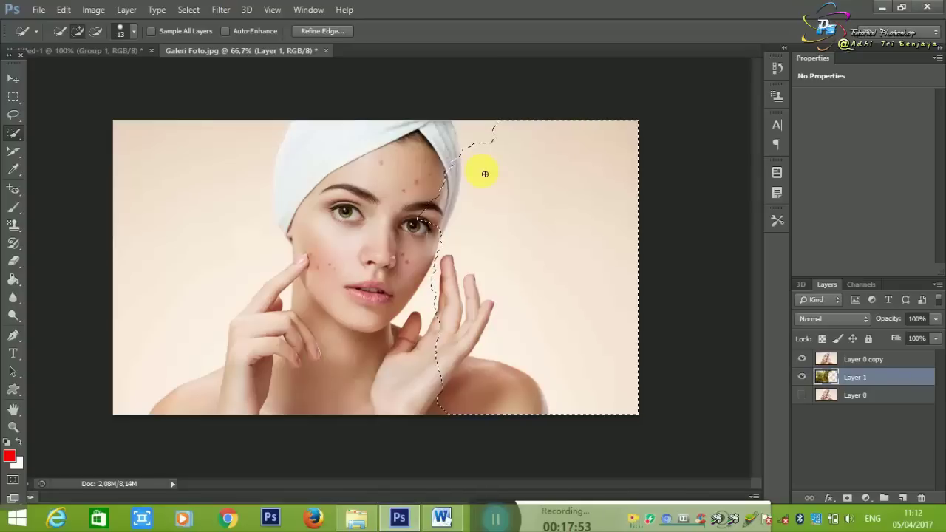
{"action": "left_click", "coordinate": [485, 174]}
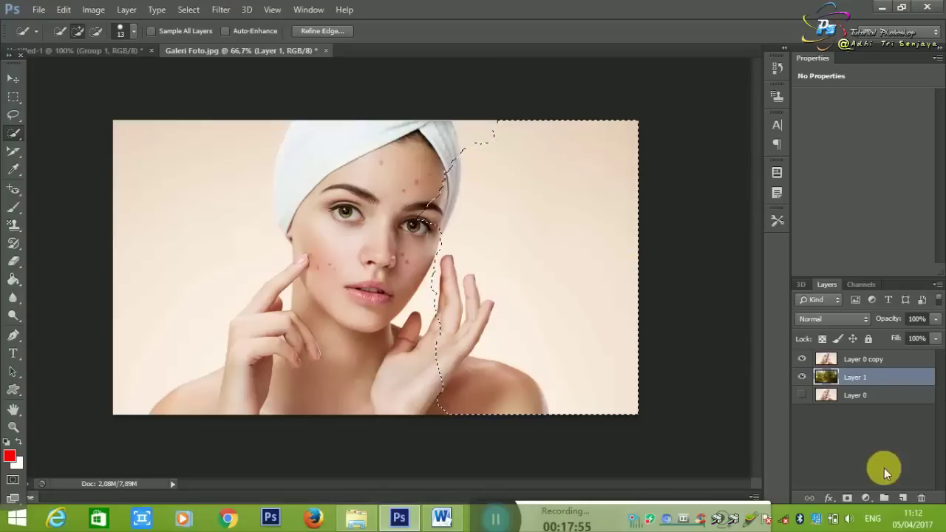
On Layer 0 copy, select the background by the hand and shoulder, delete it, and deselect.
{"action": "left_click", "coordinate": [865, 360]}
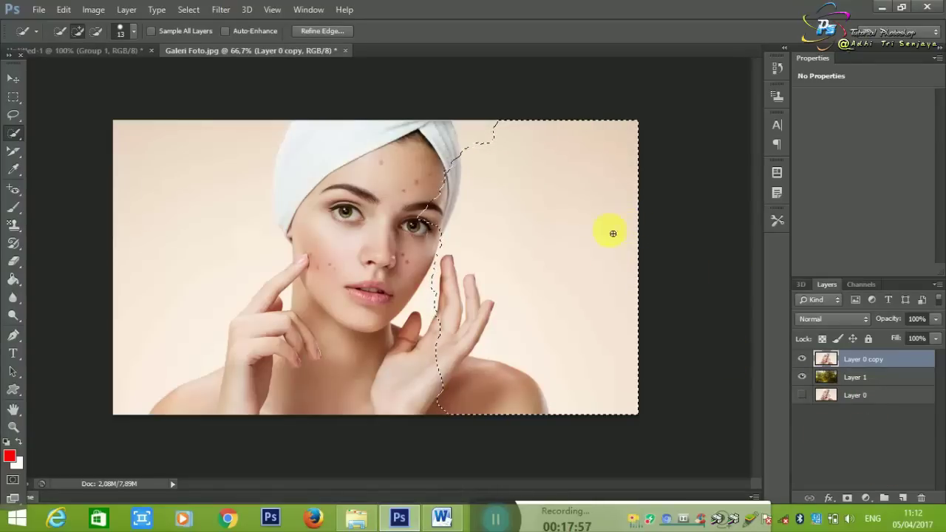
{"action": "left_click", "coordinate": [13, 97]}
{"action": "left_click", "coordinate": [13, 133]}
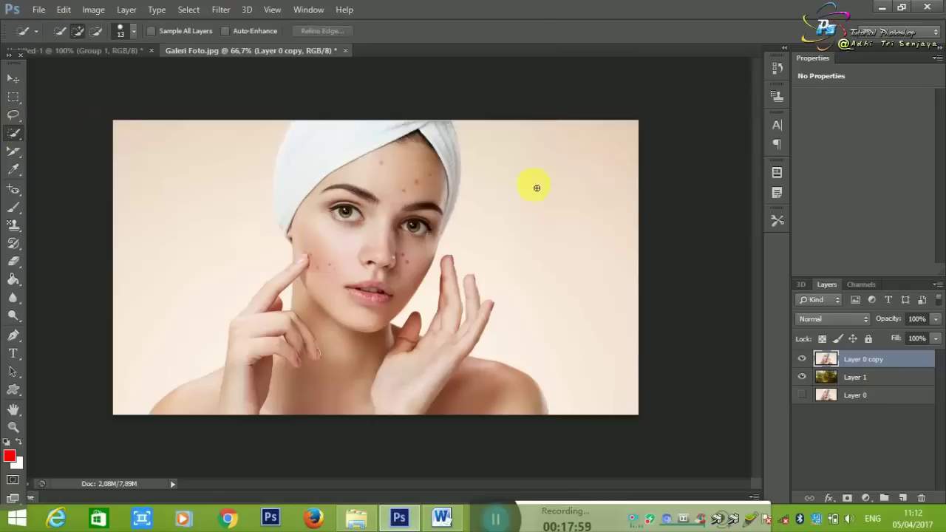
{"action": "left_click_drag", "start_coordinate": [657, 359], "coordinate": [606, 296]}
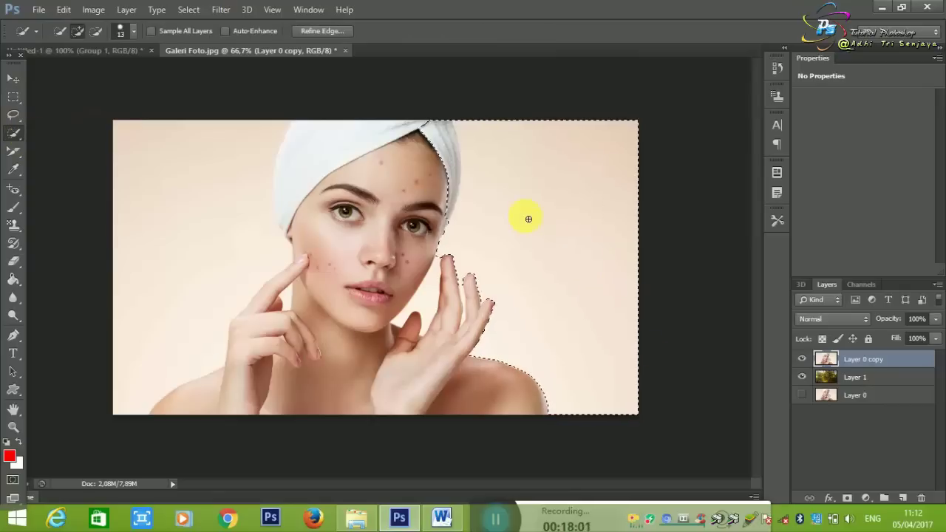
{"action": "key", "text": "Delete"}
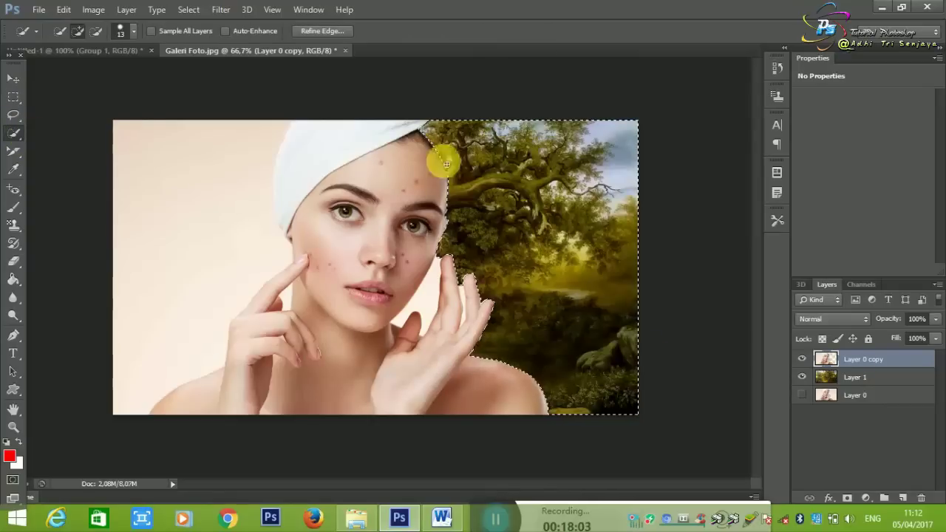
{"action": "left_click", "coordinate": [13, 96]}
{"action": "left_click", "coordinate": [168, 119]}
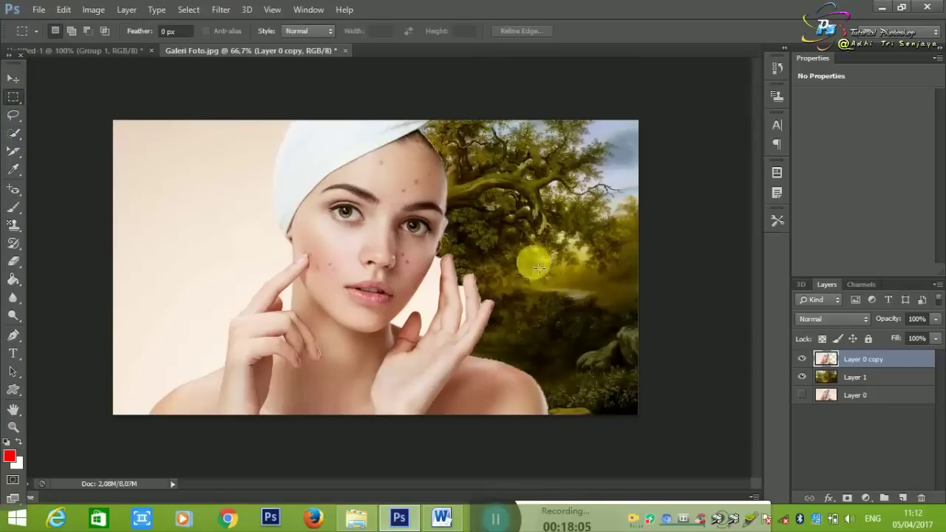
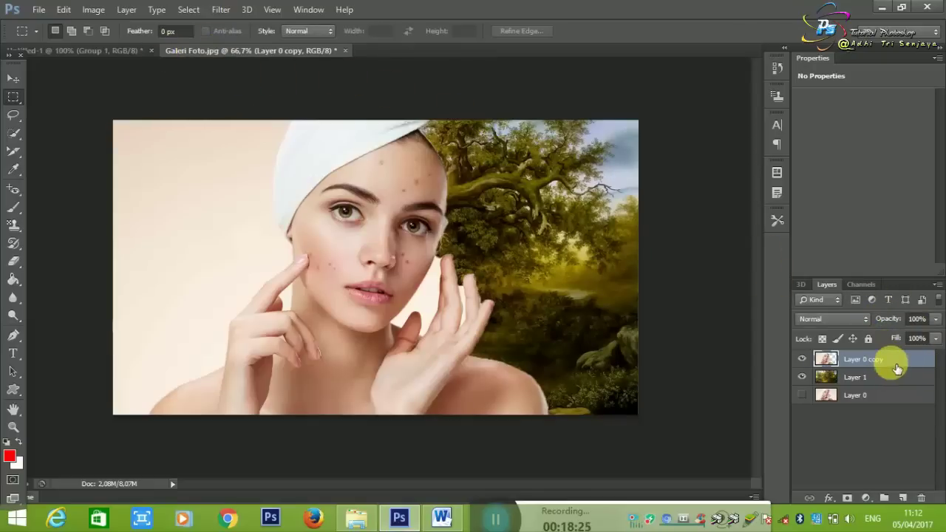
Delete the duplicate portrait layer, show Layer 0, and nudge the portrait with the Move tool.
{"action": "key", "text": "Delete"}
{"action": "key", "text": "Delete"}
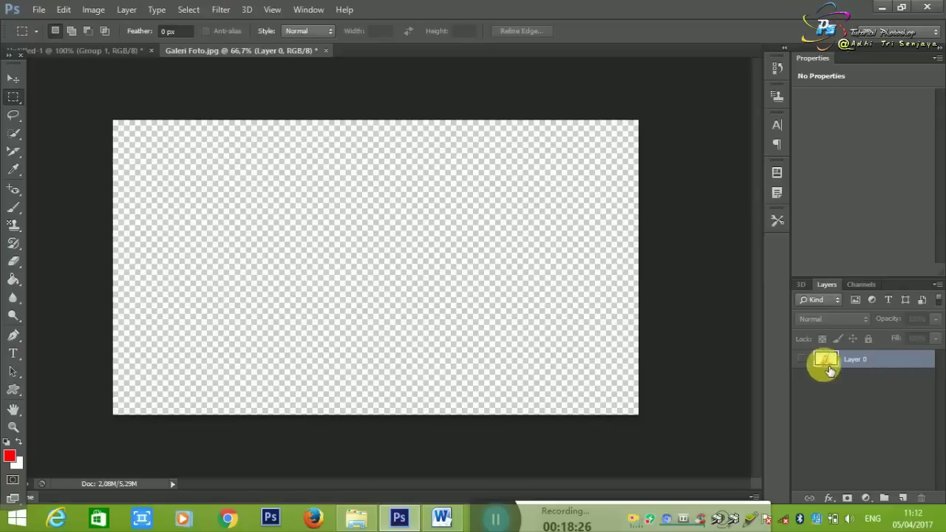
{"action": "left_click", "coordinate": [802, 360]}
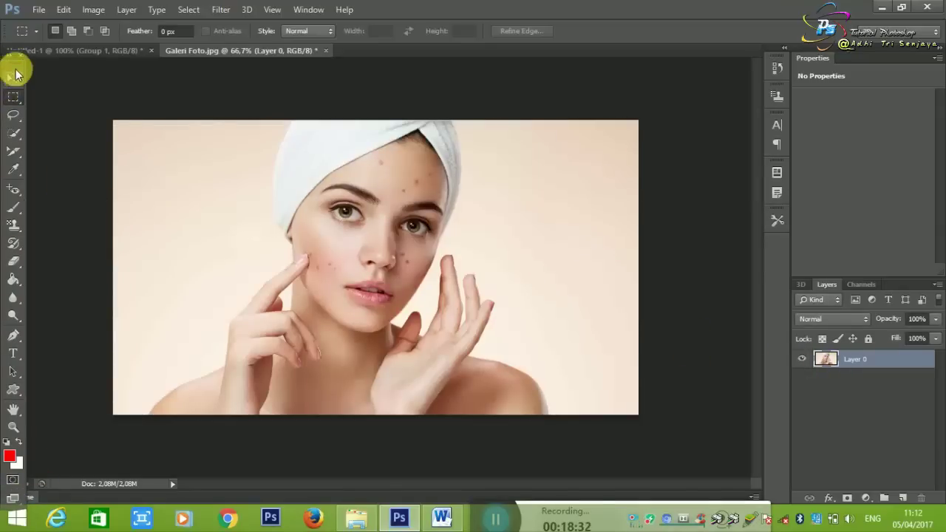
{"action": "mouse_move", "coordinate": [15, 62]}
{"action": "left_mouse_down"}
{"action": "mouse_move", "coordinate": [126, 74]}
{"action": "mouse_move", "coordinate": [127, 91]}
{"action": "mouse_move", "coordinate": [17, 57]}
{"action": "left_mouse_up"}
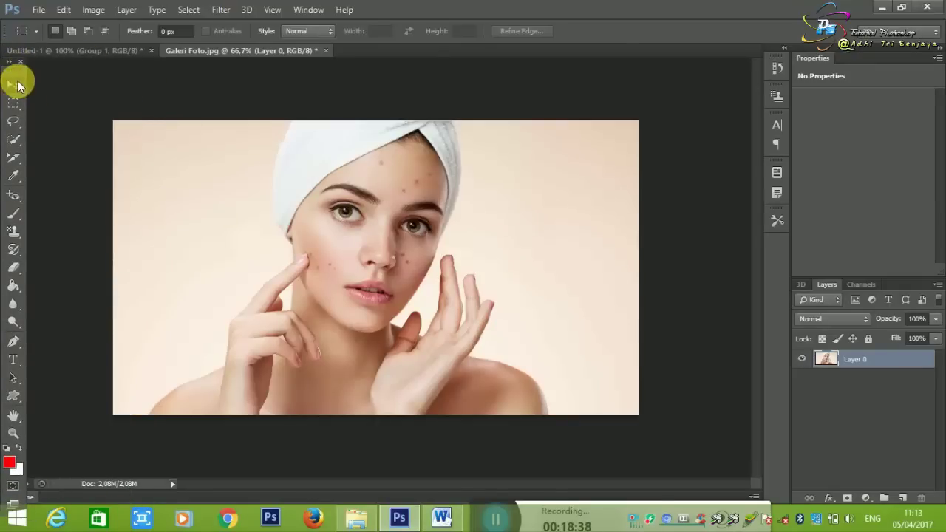
{"action": "left_click", "coordinate": [19, 86]}
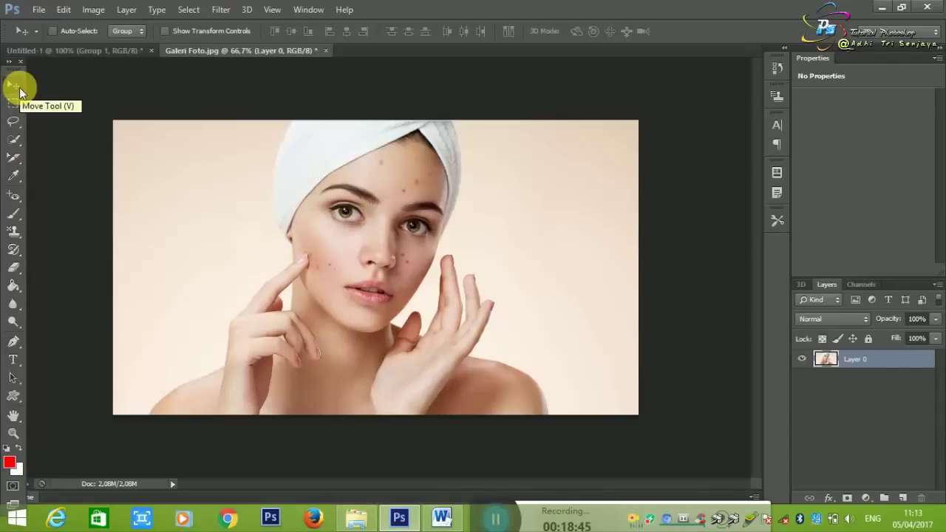
{"action": "mouse_move", "coordinate": [429, 247]}
{"action": "left_mouse_down"}
{"action": "mouse_move", "coordinate": [428, 311]}
{"action": "mouse_move", "coordinate": [404, 281]}
{"action": "mouse_move", "coordinate": [363, 288]}
{"action": "left_mouse_up"}
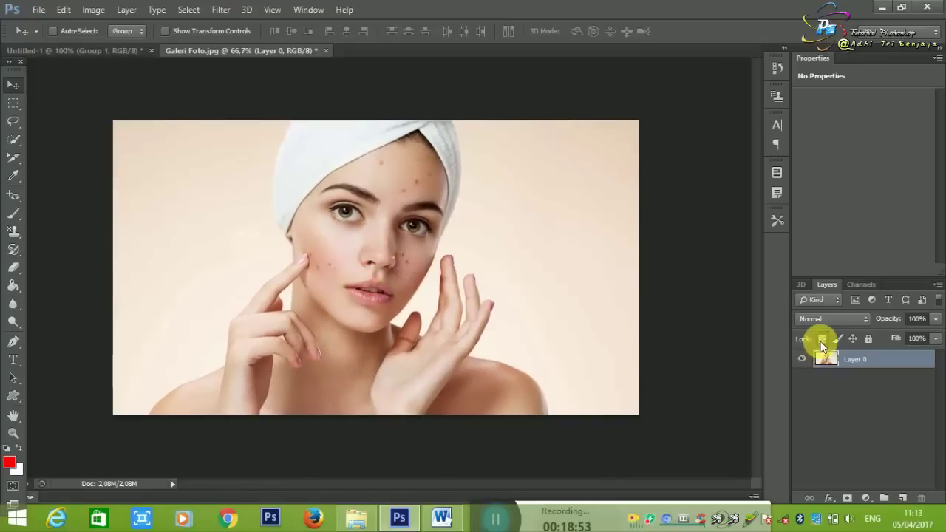
{"action": "left_click", "coordinate": [822, 338]}
{"action": "left_click_drag", "start_coordinate": [533, 311], "coordinate": [465, 299]}
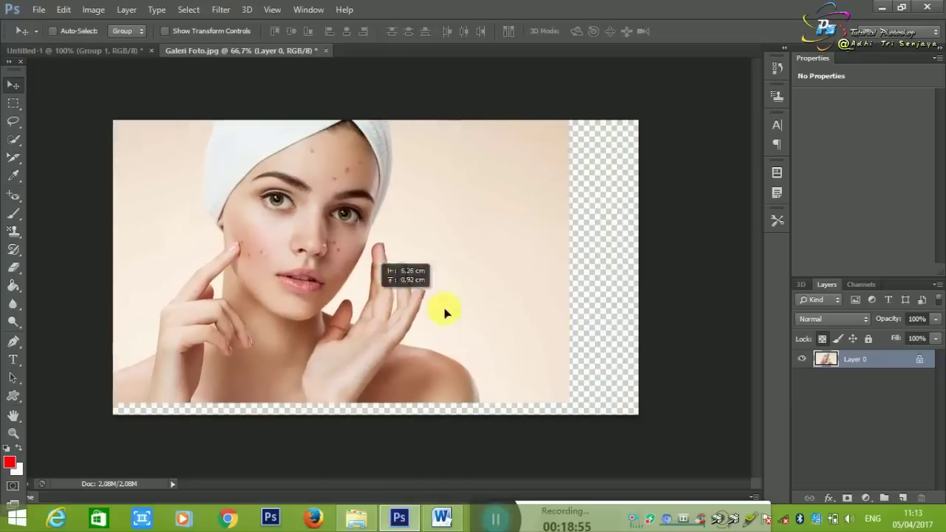
{"action": "mouse_move", "coordinate": [569, 334]}
{"action": "left_mouse_down"}
{"action": "mouse_move", "coordinate": [440, 279]}
{"action": "mouse_move", "coordinate": [444, 290]}
{"action": "left_mouse_up"}
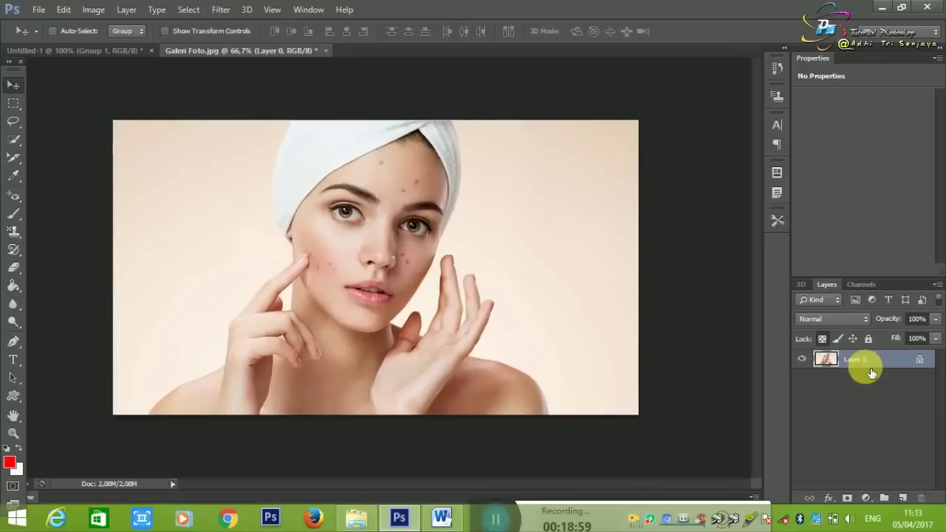
{"action": "key", "text": "ctrl+v"}
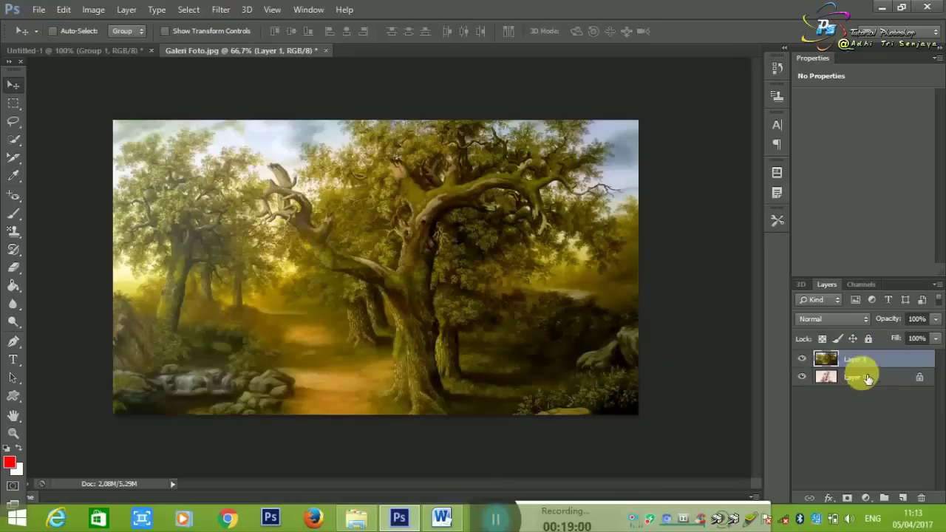
{"action": "key", "text": "ctrl+z"}
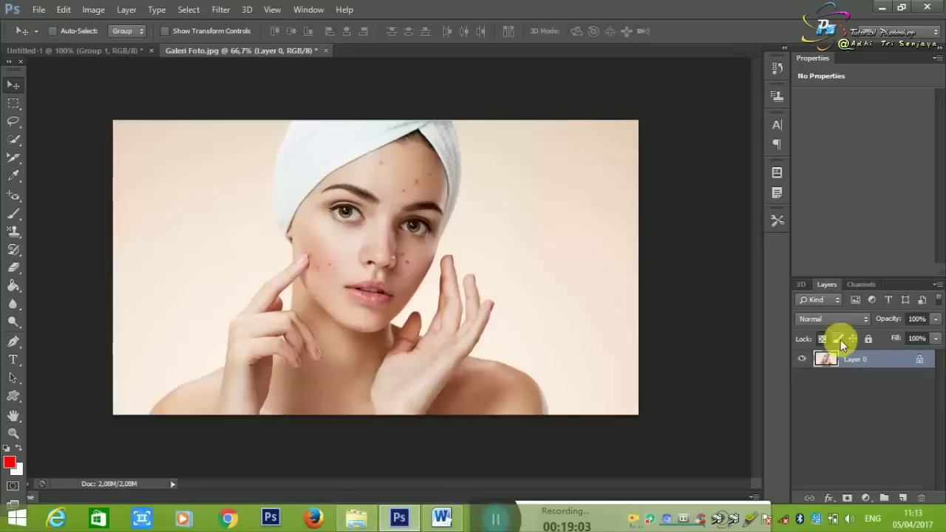
{"action": "left_click", "coordinate": [868, 339]}
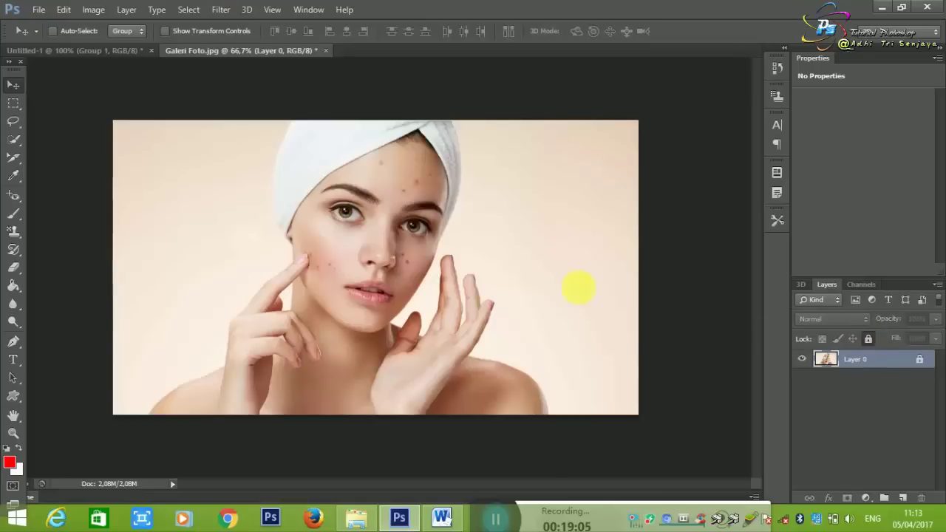
{"action": "left_click", "coordinate": [209, 349]}
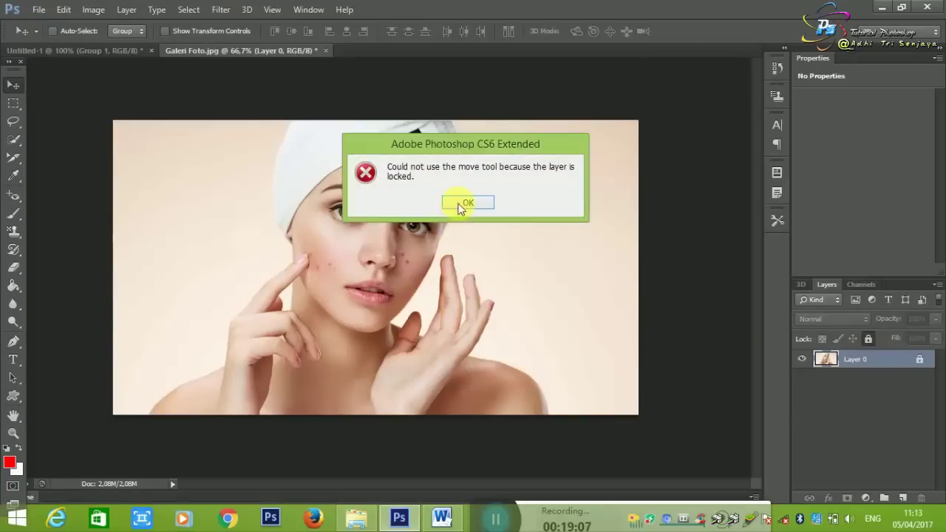
{"action": "left_click", "coordinate": [458, 202]}
{"action": "left_click", "coordinate": [340, 220]}
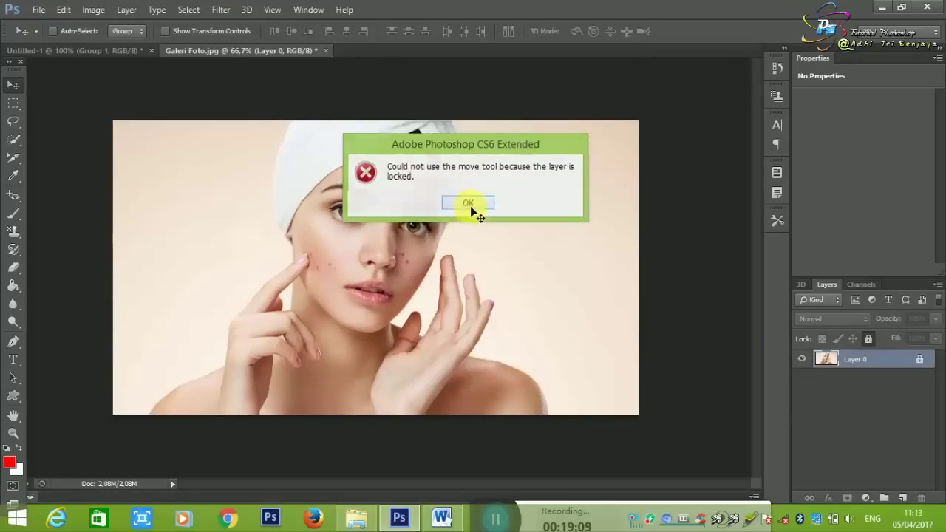
{"action": "left_click", "coordinate": [468, 202]}
{"action": "left_click", "coordinate": [412, 281]}
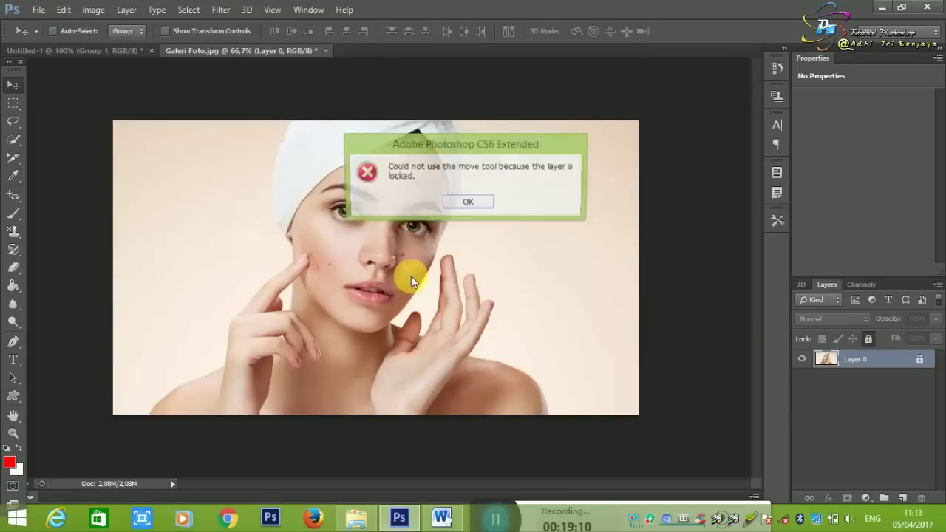
{"action": "left_click", "coordinate": [468, 202]}
{"action": "left_click", "coordinate": [868, 341]}
{"action": "mouse_move", "coordinate": [481, 241]}
{"action": "left_mouse_down"}
{"action": "mouse_move", "coordinate": [400, 194]}
{"action": "mouse_move", "coordinate": [492, 214]}
{"action": "mouse_move", "coordinate": [480, 214]}
{"action": "left_mouse_up"}
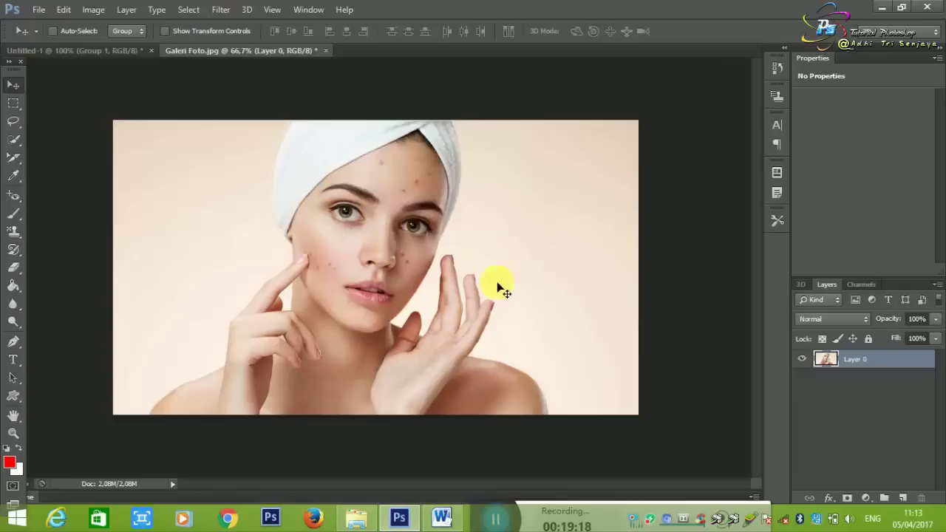
Type a letter 'a' on the canvas and drag it to the top-left corner.
{"action": "left_click", "coordinate": [13, 360]}
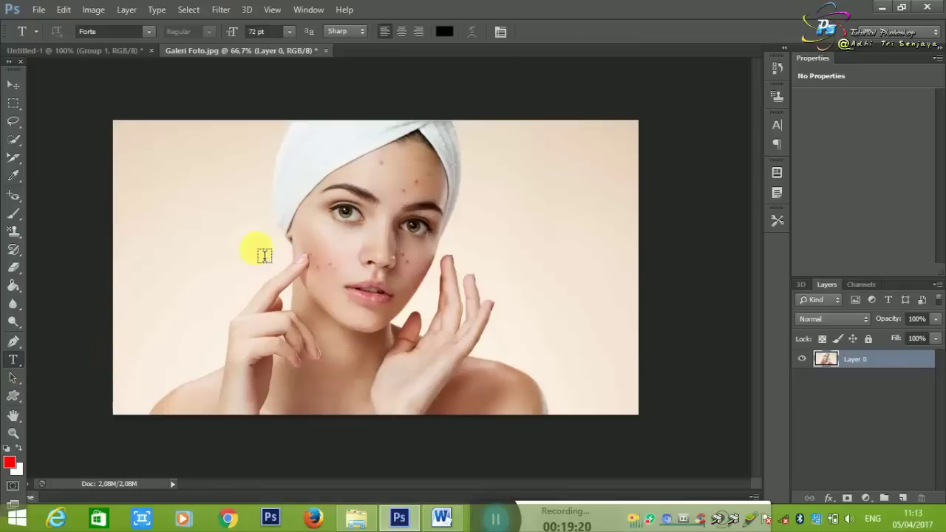
{"action": "left_click", "coordinate": [264, 256]}
{"action": "type", "text": "a"}
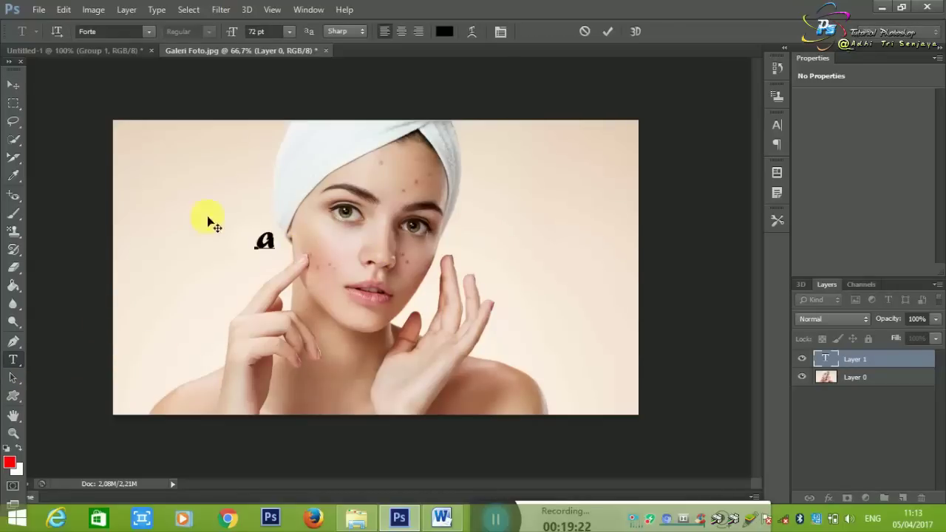
{"action": "left_click", "coordinate": [14, 85]}
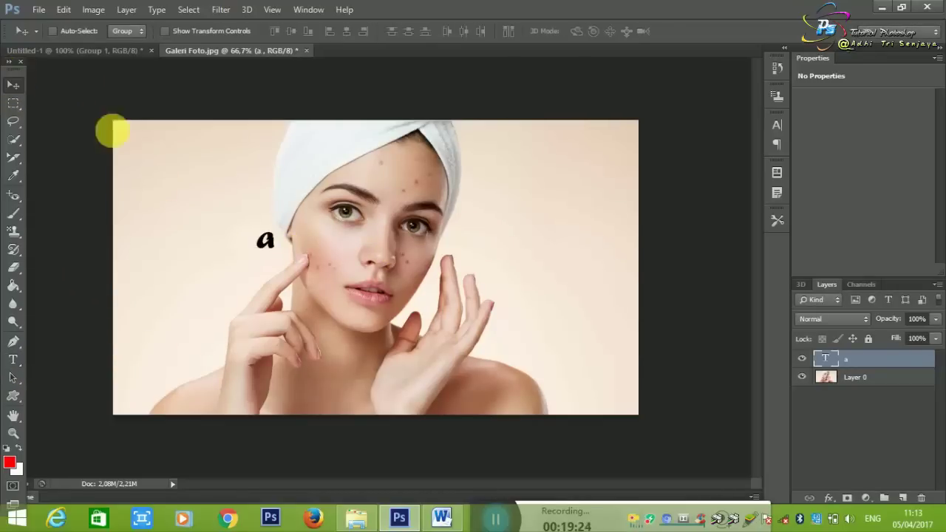
{"action": "mouse_move", "coordinate": [264, 242]}
{"action": "left_mouse_down"}
{"action": "mouse_move", "coordinate": [153, 138]}
{"action": "mouse_move", "coordinate": [122, 142]}
{"action": "mouse_move", "coordinate": [591, 173]}
{"action": "mouse_move", "coordinate": [331, 251]}
{"action": "mouse_move", "coordinate": [148, 355]}
{"action": "mouse_move", "coordinate": [130, 408]}
{"action": "mouse_move", "coordinate": [507, 232]}
{"action": "mouse_move", "coordinate": [537, 165]}
{"action": "mouse_move", "coordinate": [424, 203]}
{"action": "mouse_move", "coordinate": [185, 139]}
{"action": "mouse_move", "coordinate": [147, 138]}
{"action": "mouse_move", "coordinate": [148, 157]}
{"action": "left_mouse_up"}
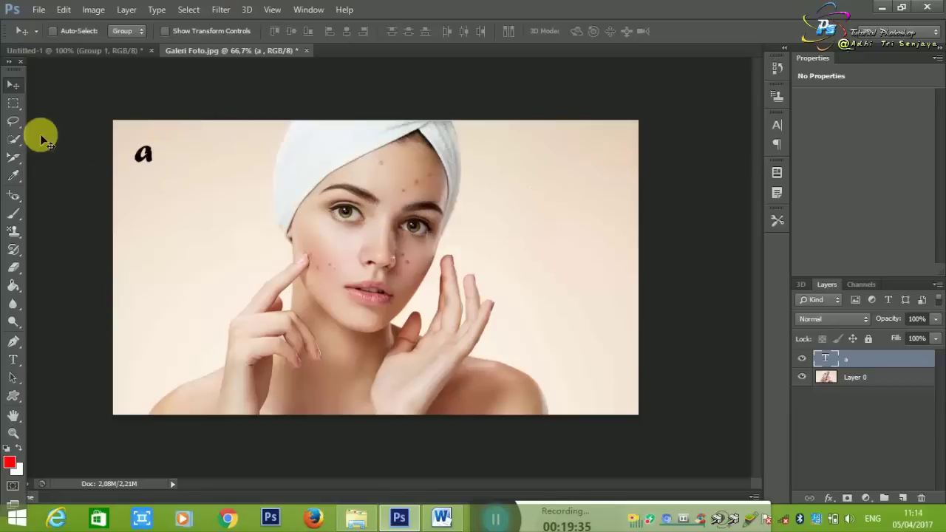
Choose the Rectangular Marquee tool and delete the letter 'a' text layer.
{"action": "left_click", "coordinate": [13, 103]}
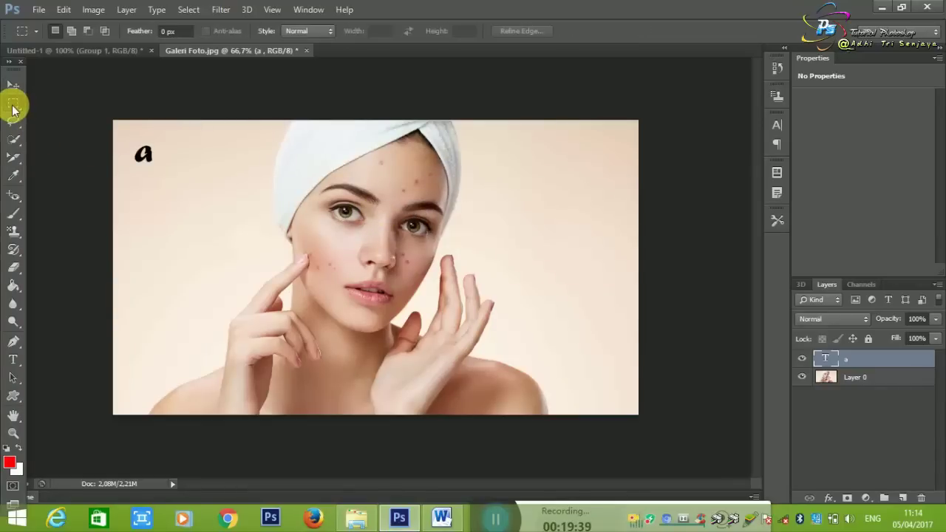
{"action": "right_click", "coordinate": [13, 108]}
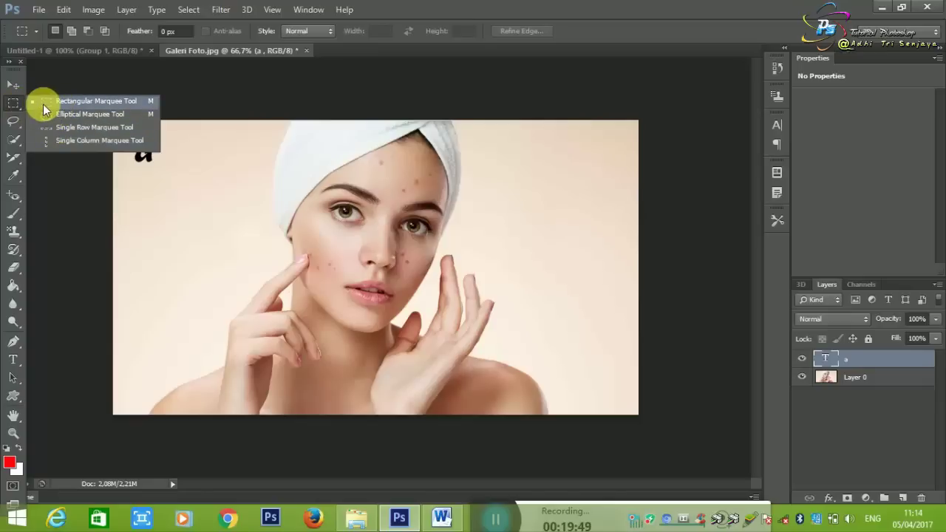
{"action": "left_click", "coordinate": [43, 107]}
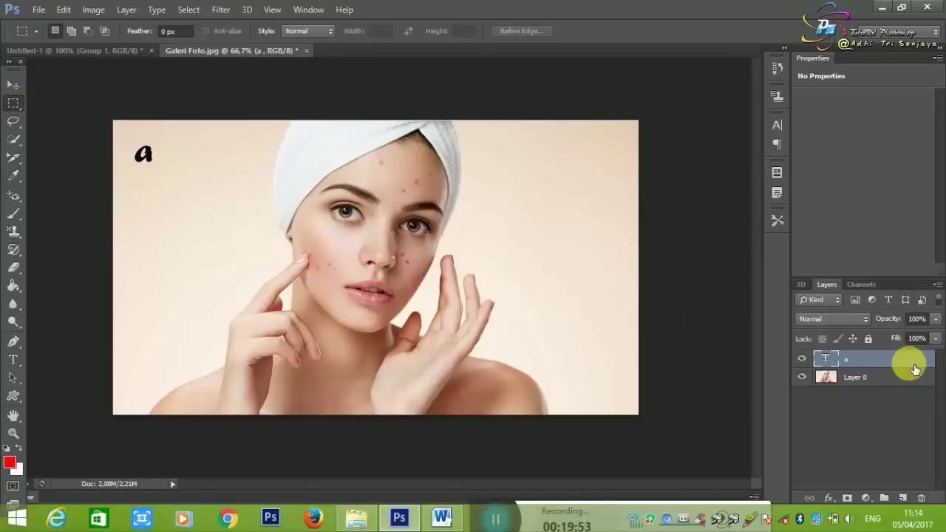
{"action": "key", "text": "Delete"}
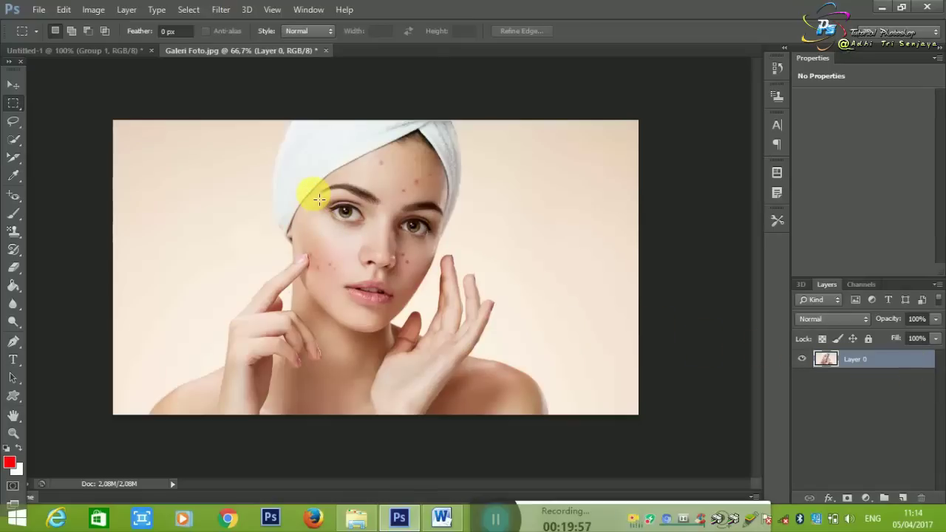
Copy a rectangle around the left eye to a new layer, toggling Layer 0 to check it.
{"action": "left_click_drag", "start_coordinate": [313, 195], "coordinate": [378, 242]}
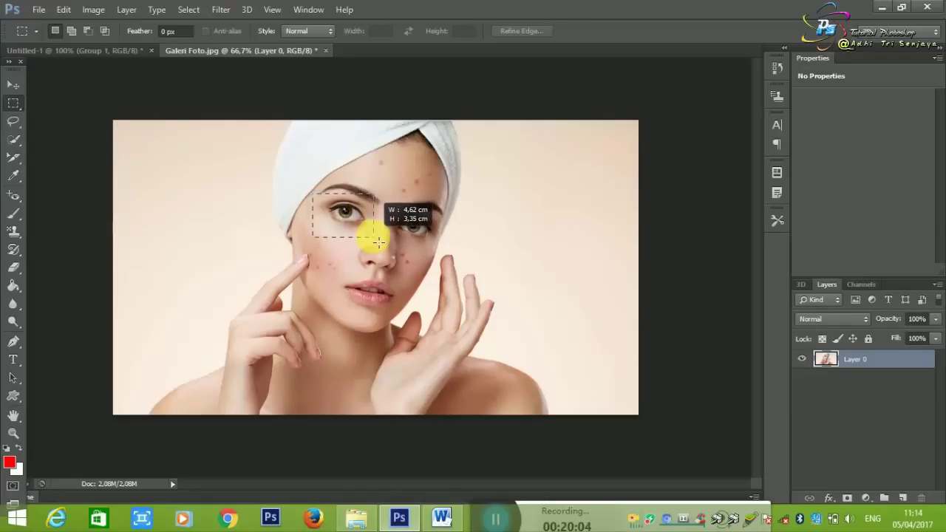
{"action": "mouse_move", "coordinate": [378, 240]}
{"action": "left_mouse_down"}
{"action": "mouse_move", "coordinate": [329, 228]}
{"action": "mouse_move", "coordinate": [375, 234]}
{"action": "left_mouse_up"}
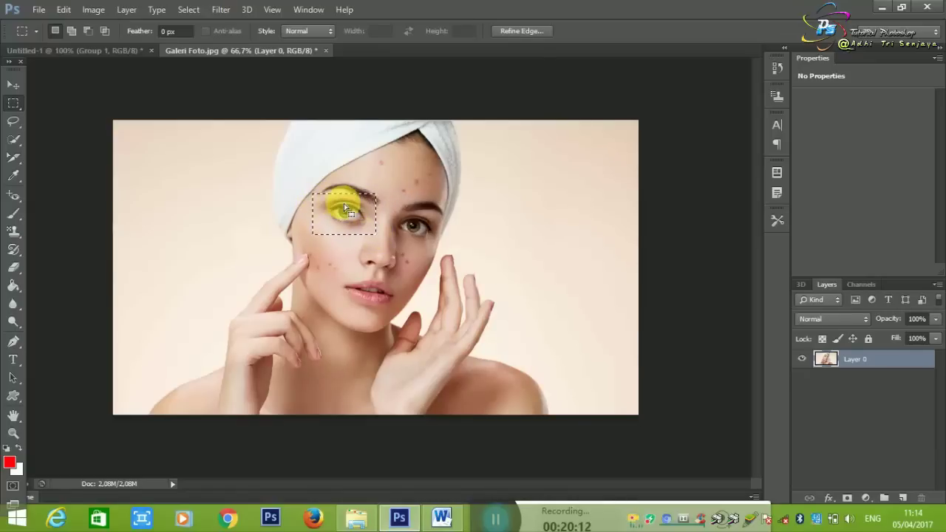
{"action": "key", "text": "Delete"}
{"action": "key", "text": "ctrl+j"}
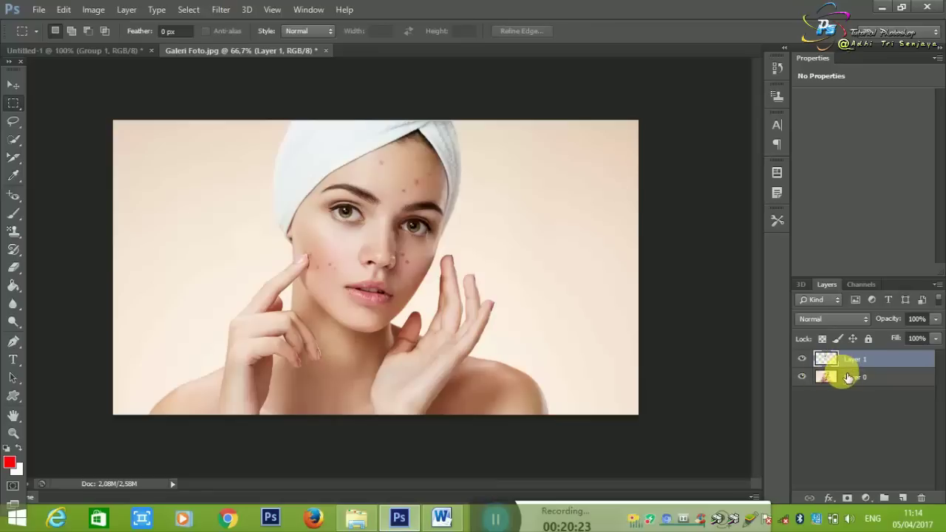
{"action": "left_click", "coordinate": [806, 378]}
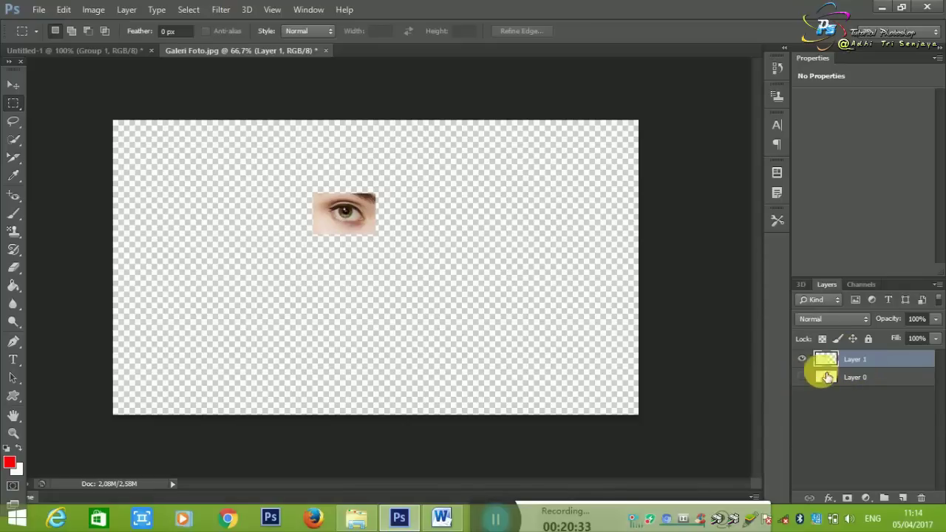
{"action": "left_click", "coordinate": [802, 378]}
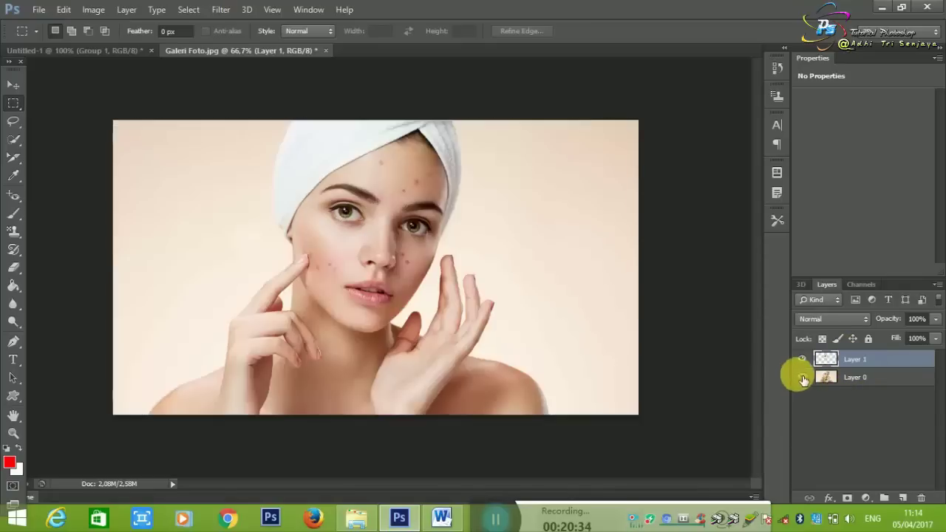
{"action": "right_click", "coordinate": [16, 102]}
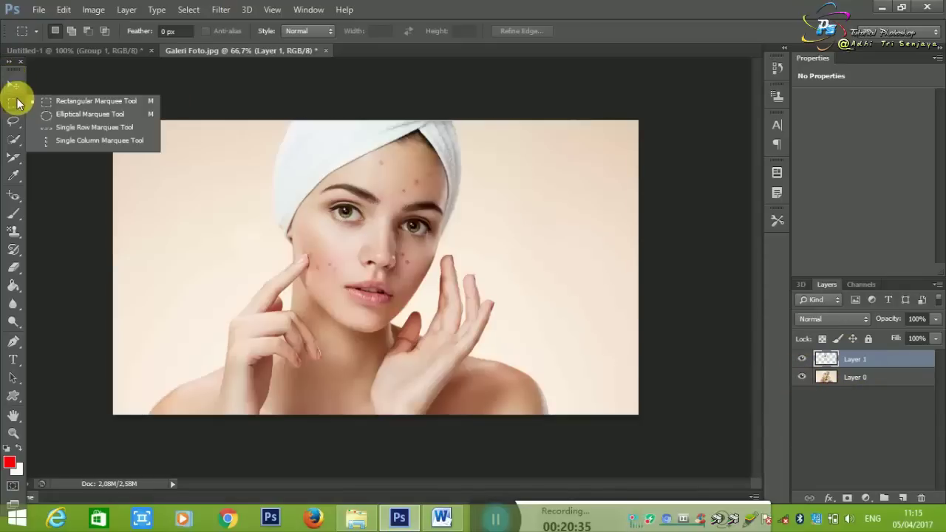
{"action": "left_click", "coordinate": [79, 113]}
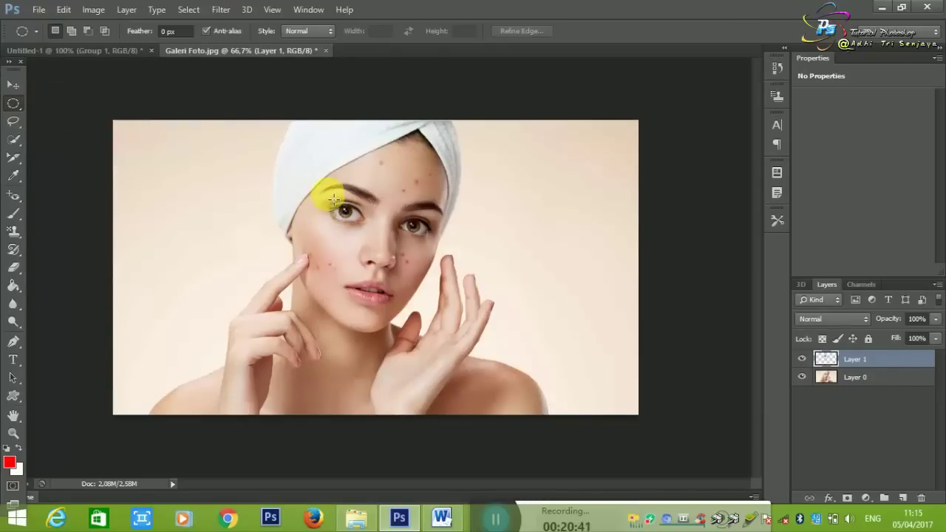
{"action": "left_click_drag", "start_coordinate": [335, 198], "coordinate": [371, 233]}
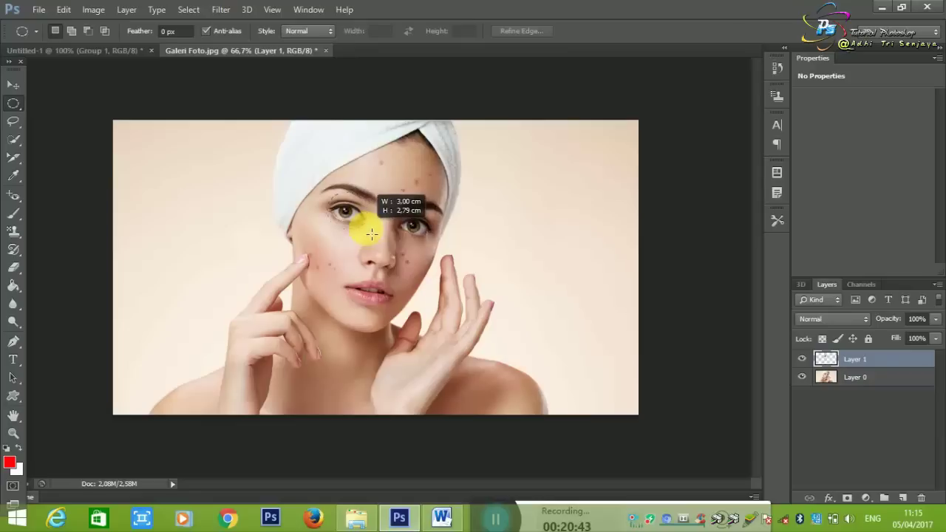
{"action": "left_click_drag", "start_coordinate": [371, 234], "coordinate": [357, 222]}
{"action": "left_click", "coordinate": [343, 208]}
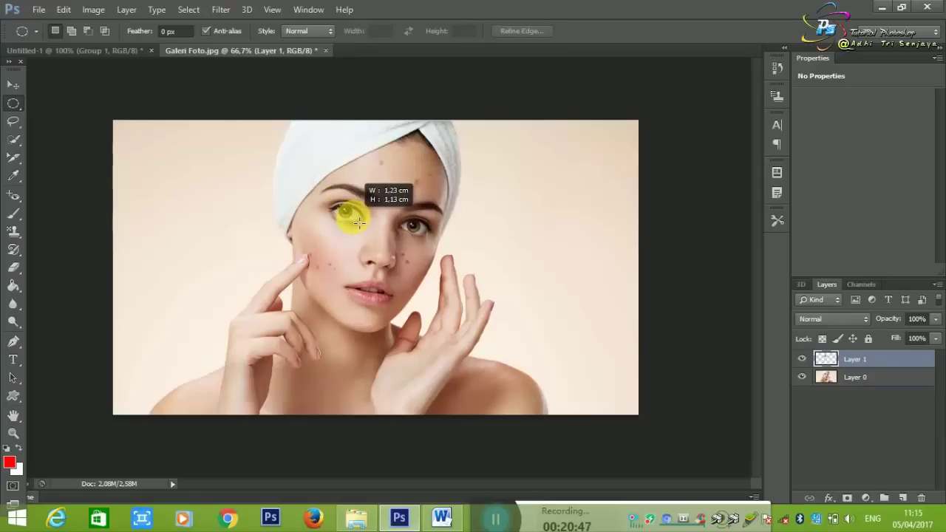
{"action": "left_click_drag", "start_coordinate": [358, 222], "coordinate": [359, 222]}
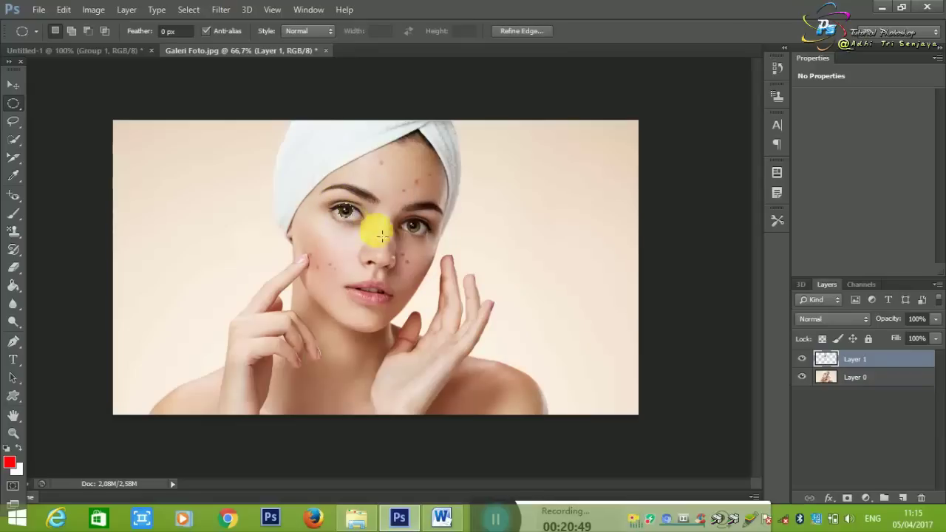
{"action": "left_click", "coordinate": [14, 84]}
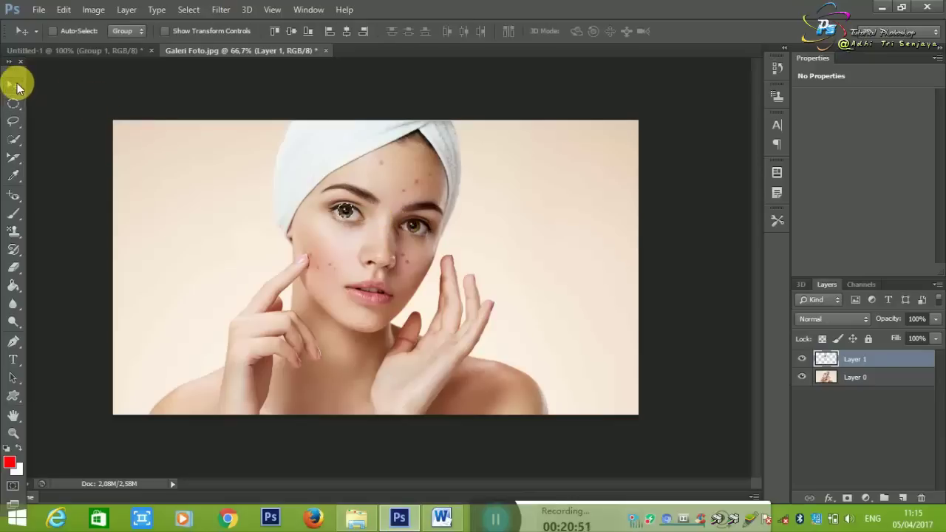
{"action": "mouse_move", "coordinate": [410, 219]}
{"action": "left_mouse_down"}
{"action": "mouse_move", "coordinate": [545, 254]}
{"action": "mouse_move", "coordinate": [260, 194]}
{"action": "mouse_move", "coordinate": [254, 212]}
{"action": "mouse_move", "coordinate": [186, 247]}
{"action": "mouse_move", "coordinate": [251, 243]}
{"action": "left_mouse_up"}
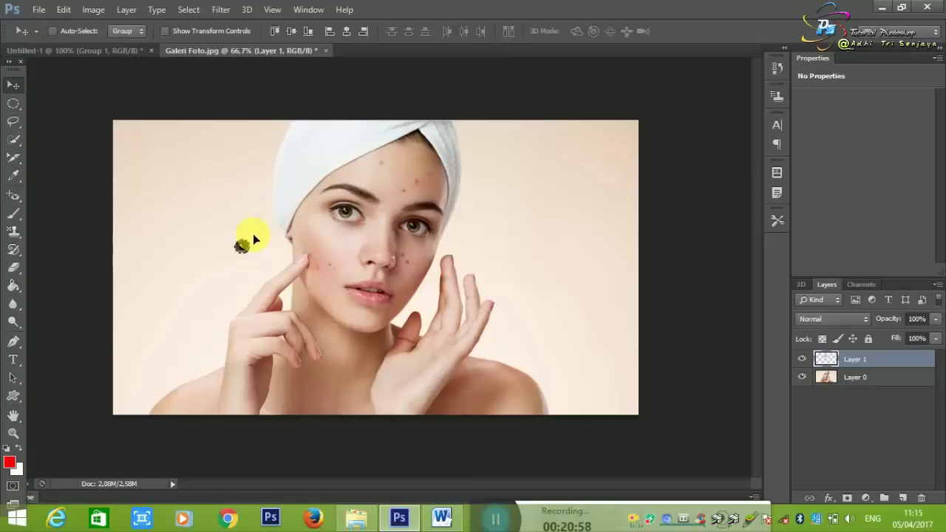
{"action": "key", "text": "ctrl+d"}
Try Single Row and Single Column Marquee selections across the face.
{"action": "left_click", "coordinate": [14, 103]}
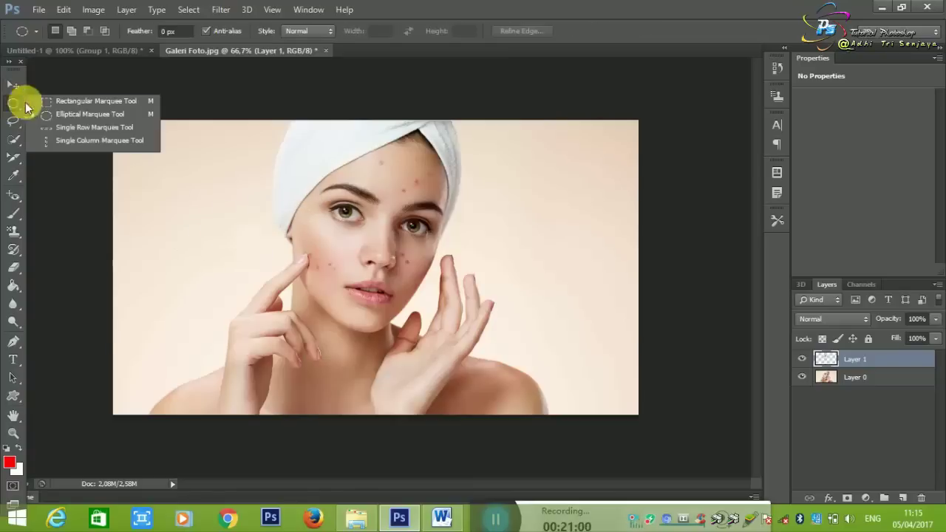
{"action": "left_click", "coordinate": [66, 127]}
{"action": "left_click_drag", "start_coordinate": [402, 275], "coordinate": [410, 270]}
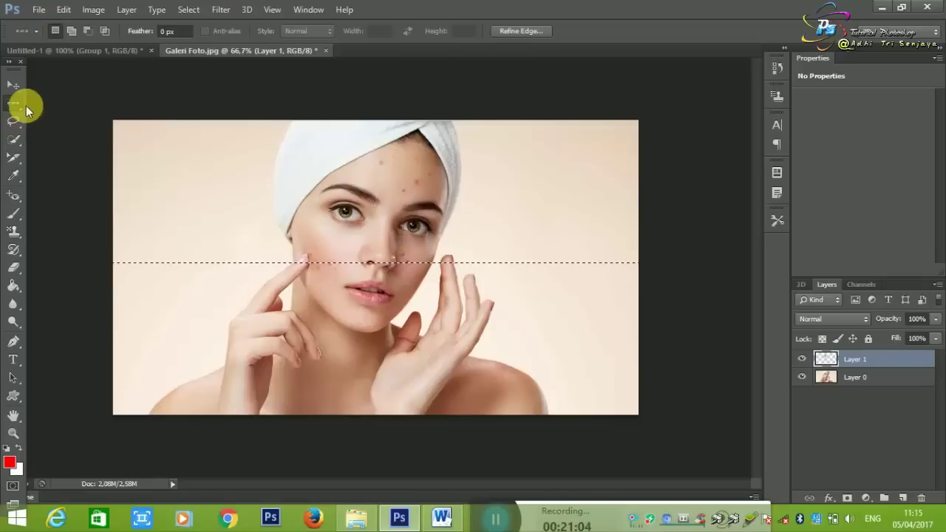
{"action": "left_click", "coordinate": [13, 103]}
{"action": "left_click", "coordinate": [80, 143]}
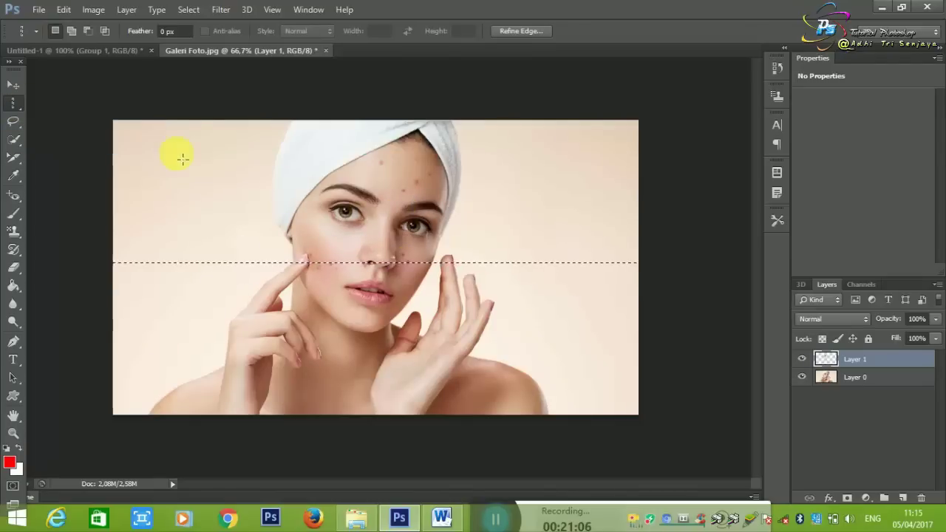
{"action": "mouse_move", "coordinate": [199, 222]}
{"action": "left_mouse_down"}
{"action": "mouse_move", "coordinate": [477, 329]}
{"action": "mouse_move", "coordinate": [378, 329]}
{"action": "left_mouse_up"}
Shift the one-pixel column on Layer 0 sideways with the Move tool.
{"action": "left_click", "coordinate": [854, 376]}
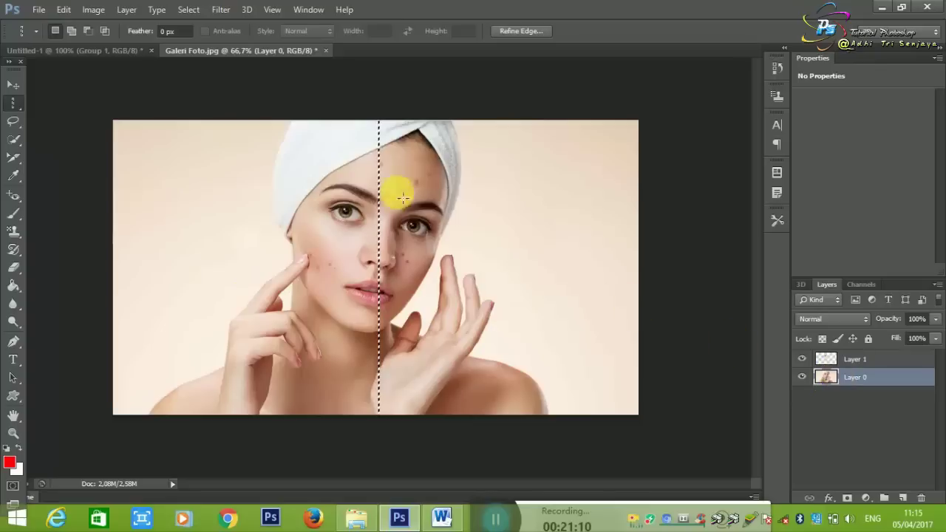
{"action": "left_click_drag", "start_coordinate": [391, 190], "coordinate": [394, 238]}
{"action": "left_click", "coordinate": [383, 225]}
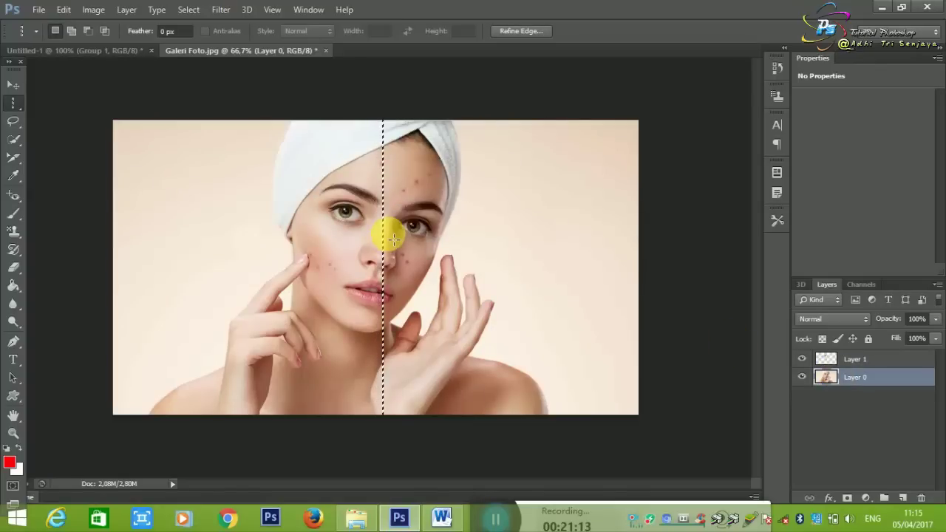
{"action": "right_click", "coordinate": [476, 274]}
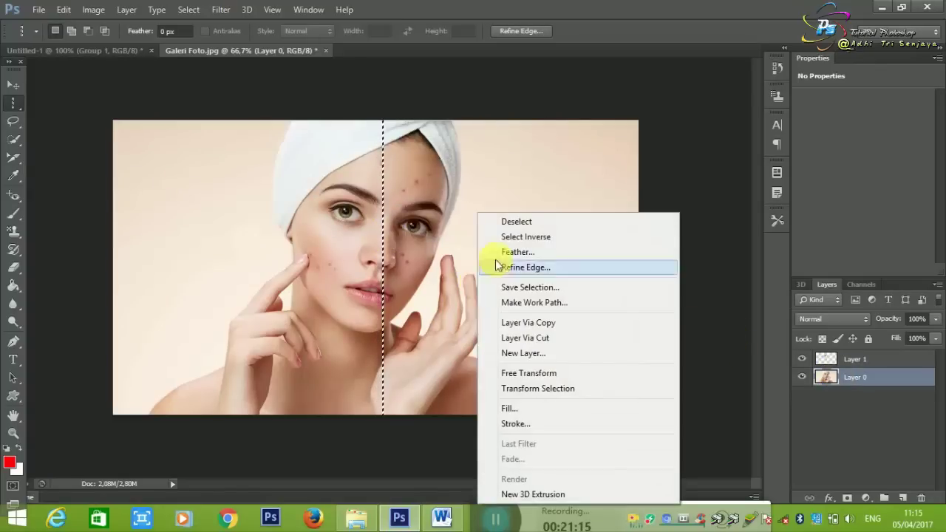
{"action": "left_click", "coordinate": [341, 213]}
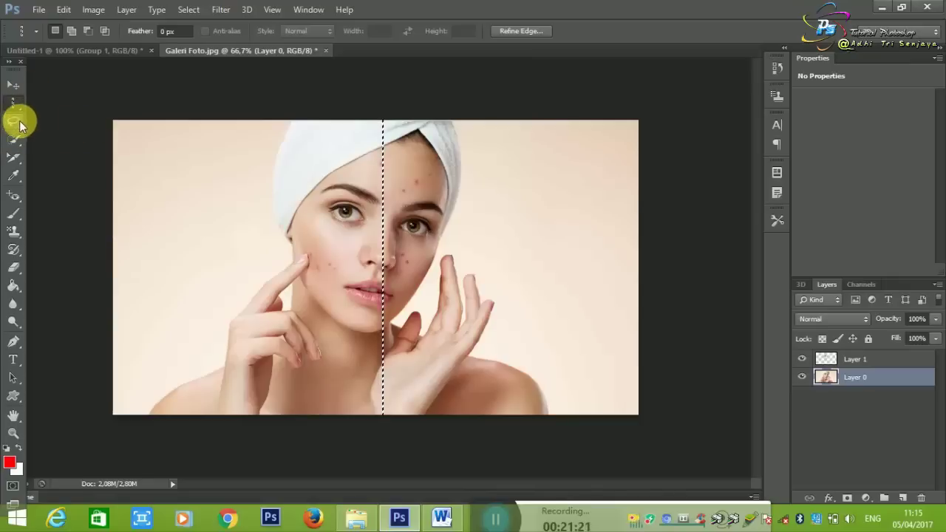
{"action": "left_click", "coordinate": [129, 155]}
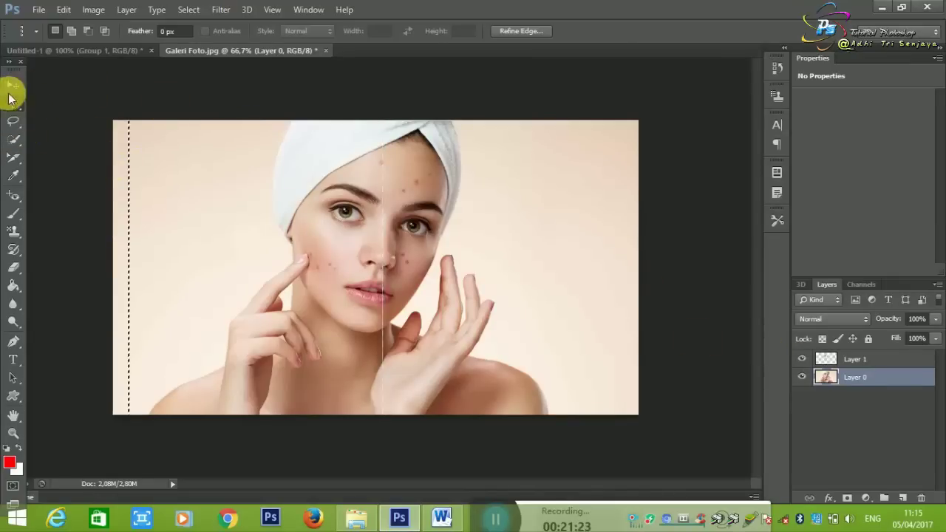
{"action": "left_click", "coordinate": [14, 85]}
Draw a rectangular selection around the face and hands, then deselect it.
{"action": "left_click", "coordinate": [16, 102]}
{"action": "left_click", "coordinate": [44, 100]}
{"action": "left_click", "coordinate": [66, 120]}
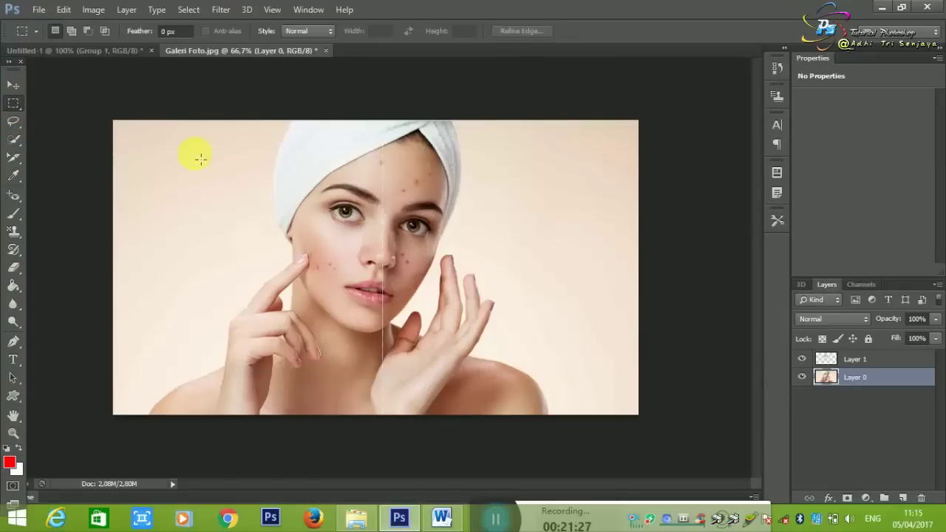
{"action": "left_click_drag", "start_coordinate": [194, 154], "coordinate": [618, 363]}
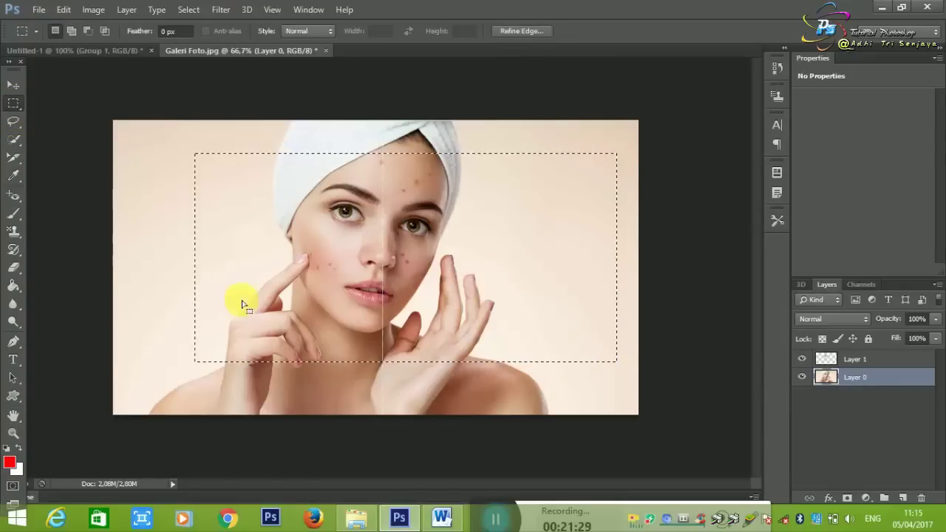
{"action": "left_click", "coordinate": [108, 136]}
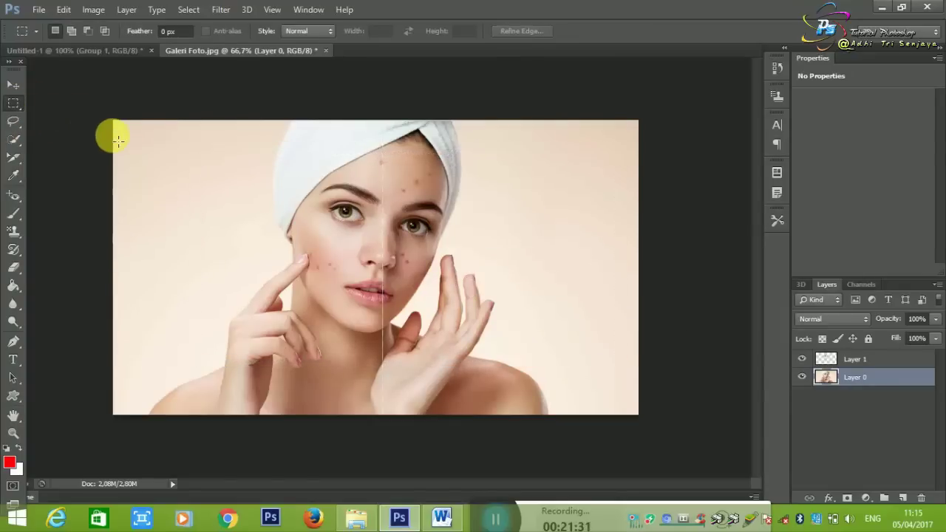
Lasso the background right of the raised hand and erase it to transparency.
{"action": "right_click", "coordinate": [13, 109]}
{"action": "left_click", "coordinate": [13, 111]}
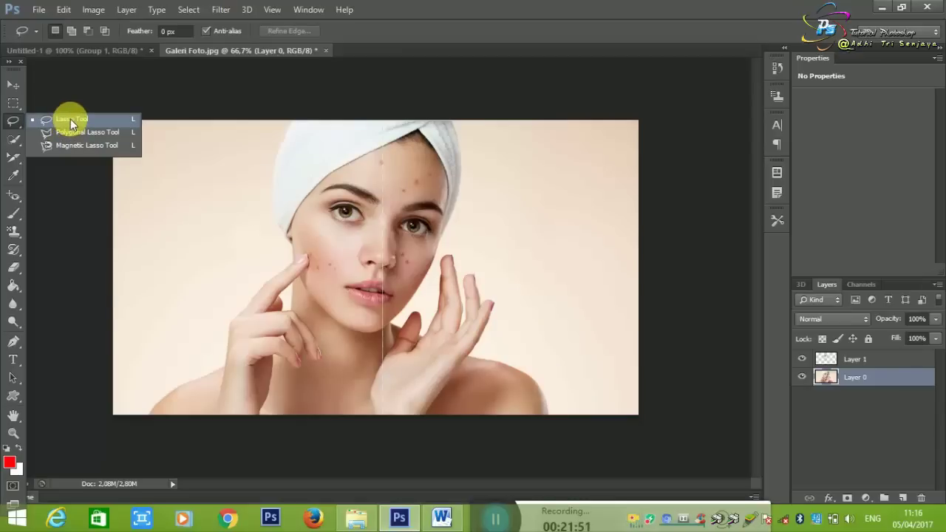
{"action": "left_click", "coordinate": [71, 119]}
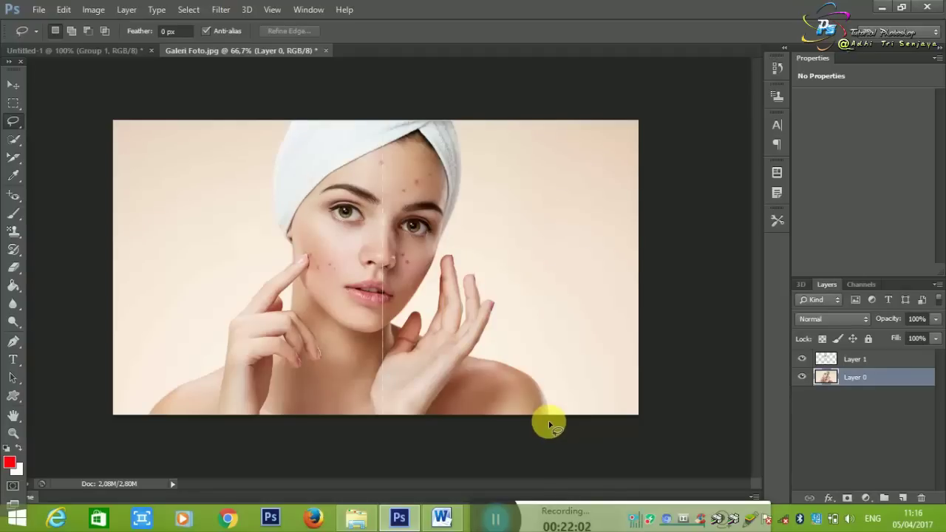
{"action": "left_click_drag", "start_coordinate": [549, 421], "coordinate": [539, 383]}
{"action": "mouse_move", "coordinate": [507, 366]}
{"action": "left_mouse_down"}
{"action": "mouse_move", "coordinate": [481, 354]}
{"action": "mouse_move", "coordinate": [490, 328]}
{"action": "mouse_move", "coordinate": [559, 275]}
{"action": "mouse_move", "coordinate": [640, 279]}
{"action": "mouse_move", "coordinate": [668, 361]}
{"action": "mouse_move", "coordinate": [602, 437]}
{"action": "mouse_move", "coordinate": [550, 420]}
{"action": "left_mouse_up"}
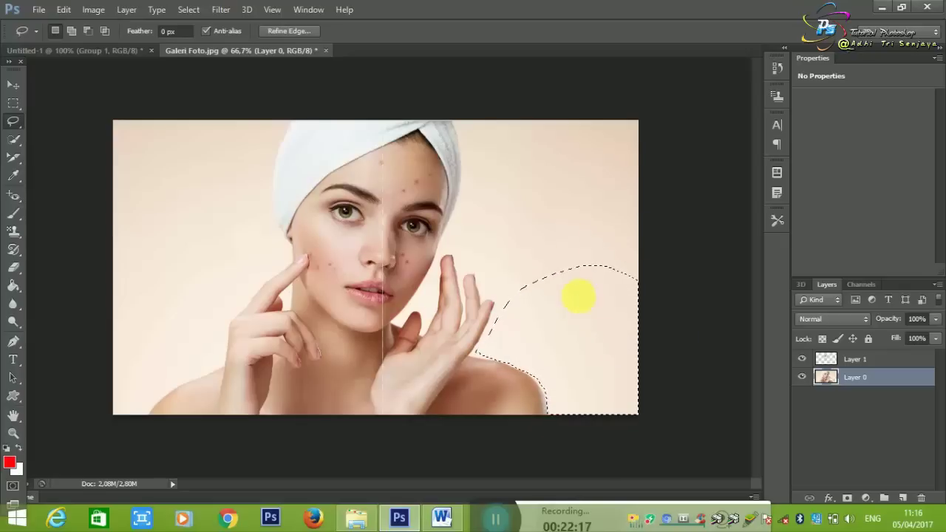
{"action": "key", "text": "Delete"}
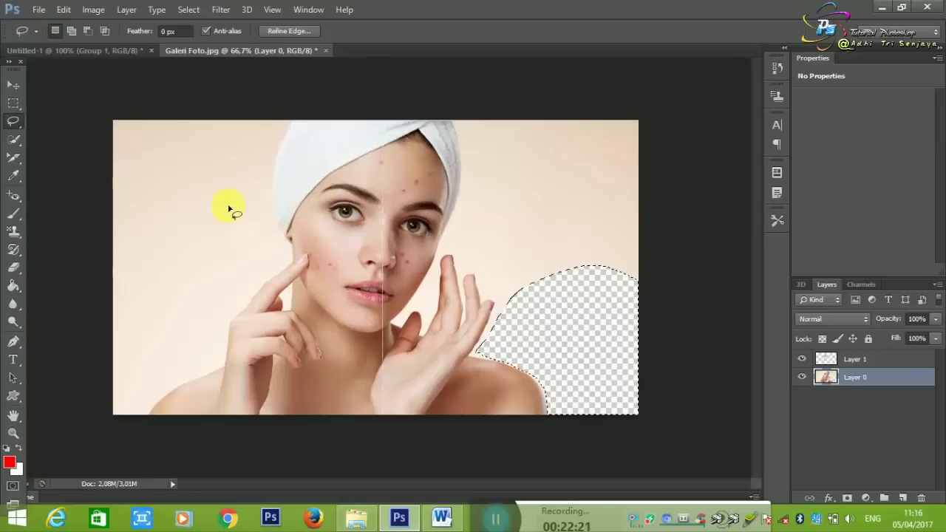
Try freehand selections on the background, then erase a forehead patch.
{"action": "left_click_drag", "start_coordinate": [192, 161], "coordinate": [157, 219]}
{"action": "left_click_drag", "start_coordinate": [232, 224], "coordinate": [232, 226]}
{"action": "left_click_drag", "start_coordinate": [545, 174], "coordinate": [518, 229]}
{"action": "left_click_drag", "start_coordinate": [560, 173], "coordinate": [542, 169]}
{"action": "left_click", "coordinate": [524, 186]}
{"action": "mouse_move", "coordinate": [442, 158]}
{"action": "left_mouse_down"}
{"action": "mouse_move", "coordinate": [399, 196]}
{"action": "mouse_move", "coordinate": [437, 163]}
{"action": "left_mouse_up"}
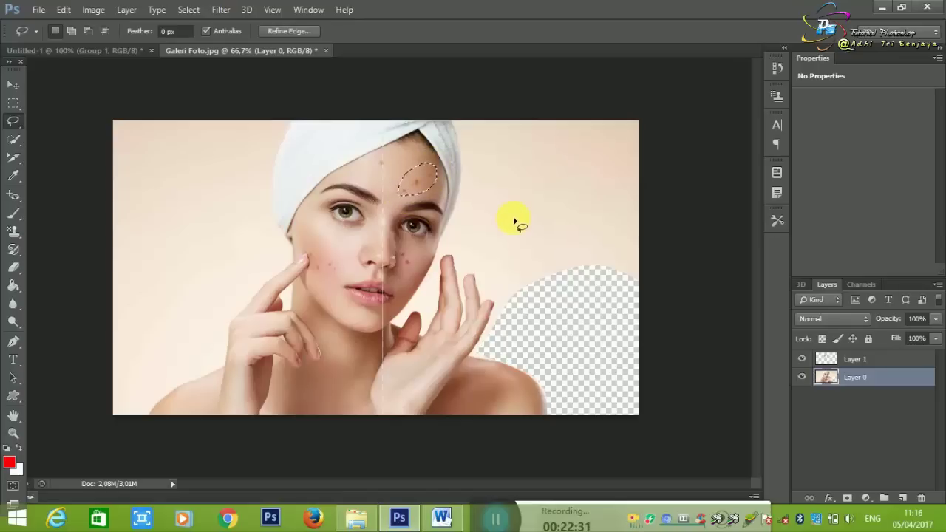
{"action": "key", "text": "Delete"}
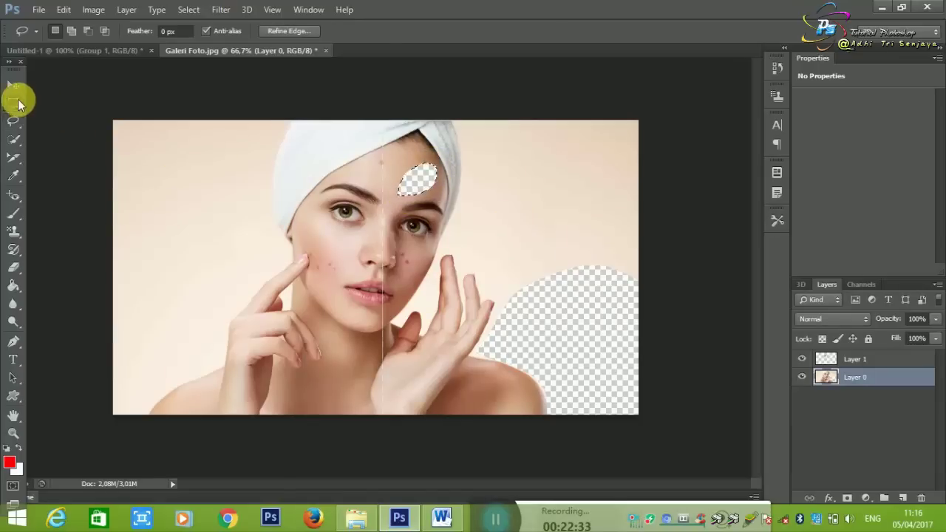
Restore the erased forehead skin through undo steps and clear the selection.
{"action": "left_click", "coordinate": [14, 102]}
{"action": "left_click", "coordinate": [215, 188]}
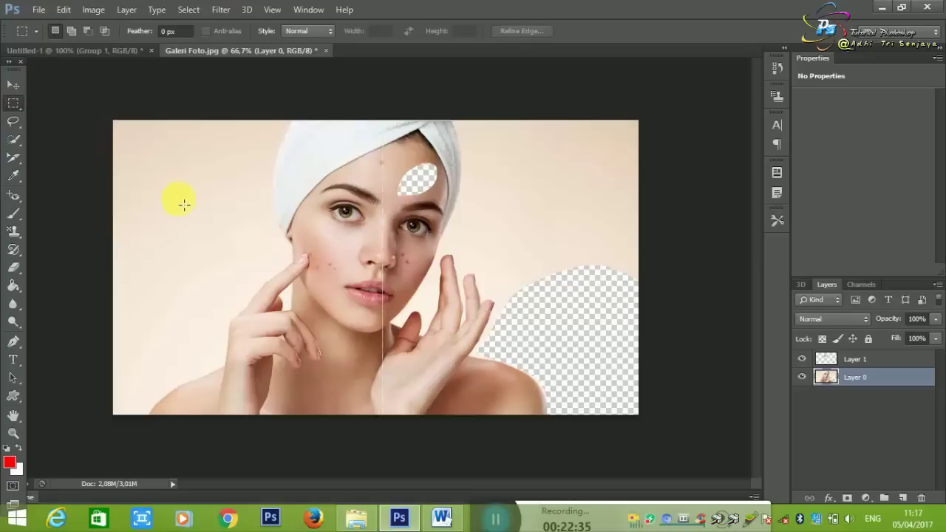
{"action": "key", "text": "ctrl+z"}
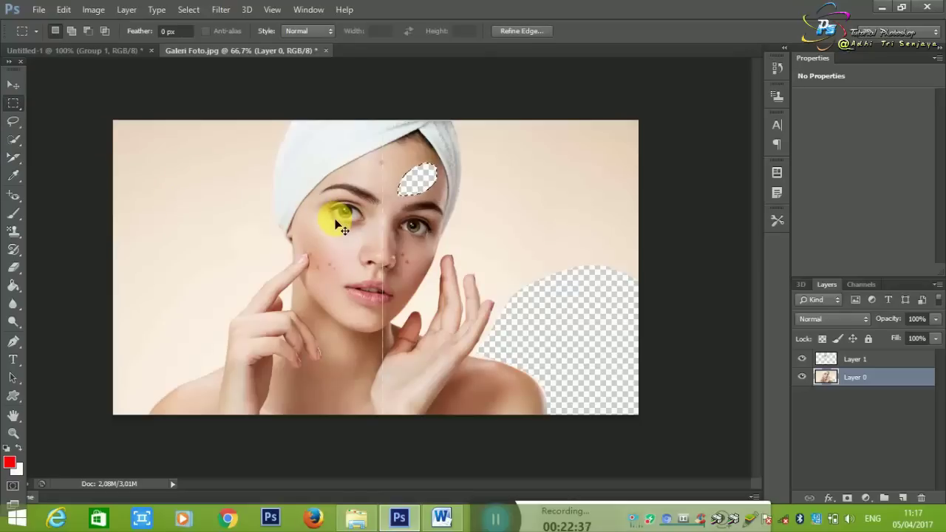
{"action": "key", "text": "ctrl+alt+z"}
{"action": "key", "text": "ctrl+shift+z"}
{"action": "key", "text": "ctrl+alt+z"}
{"action": "key", "text": "ctrl+alt+z"}
{"action": "key", "text": "ctrl+alt+z"}
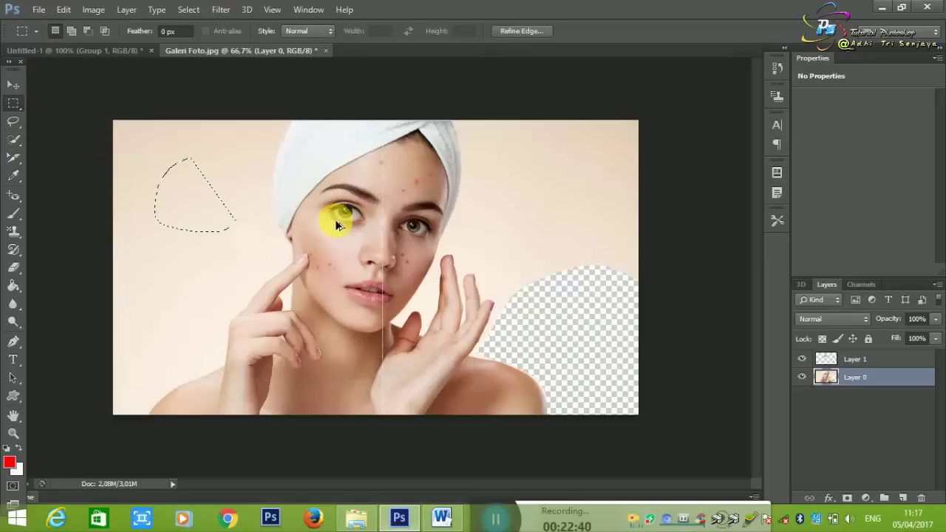
{"action": "left_click", "coordinate": [197, 163]}
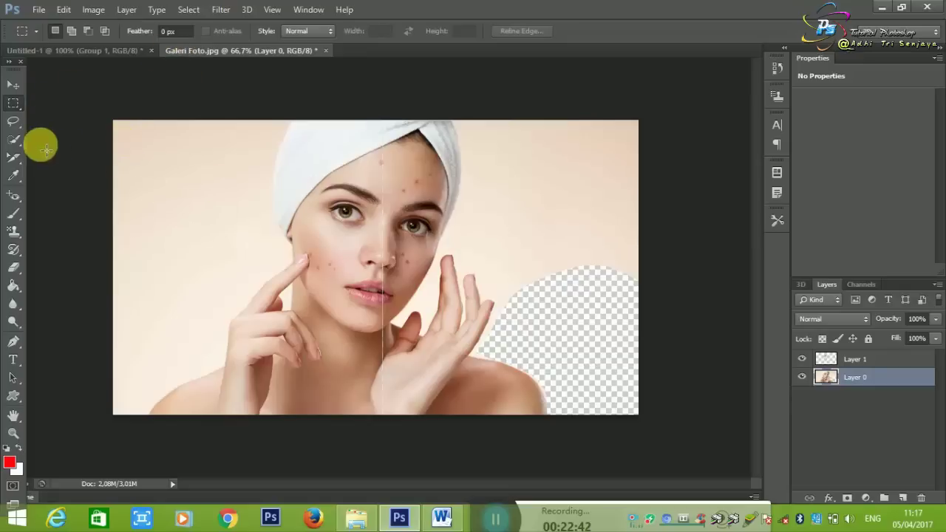
{"action": "left_click", "coordinate": [13, 121]}
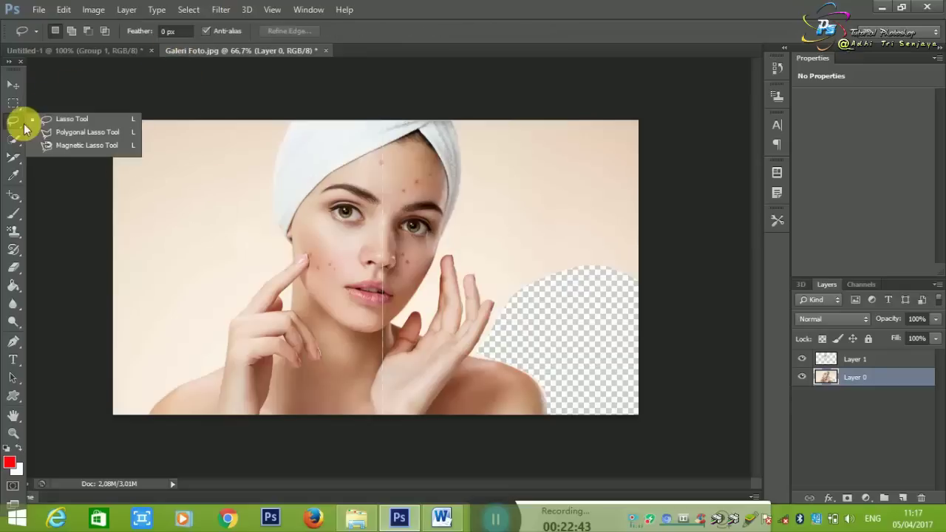
Trace a polygonal lasso around the left background and erase it to transparency.
{"action": "left_click", "coordinate": [59, 135]}
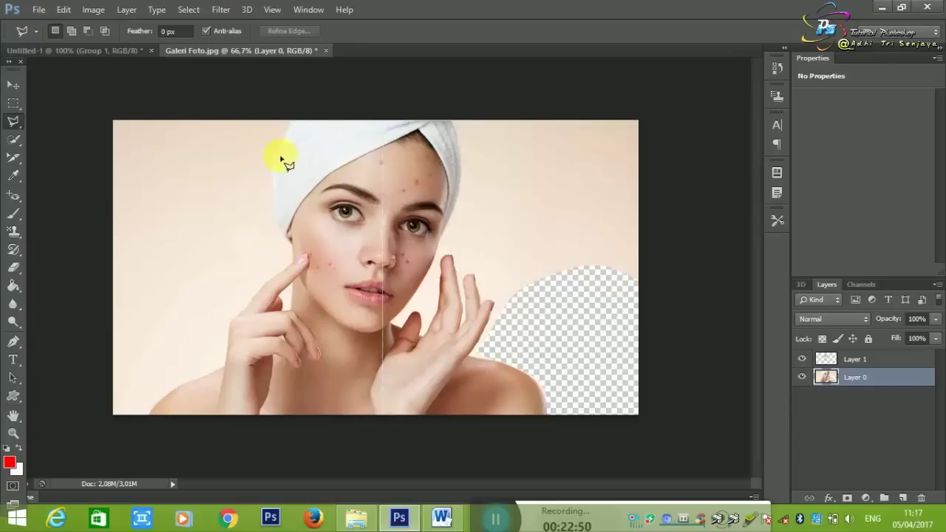
{"action": "left_click", "coordinate": [308, 88]}
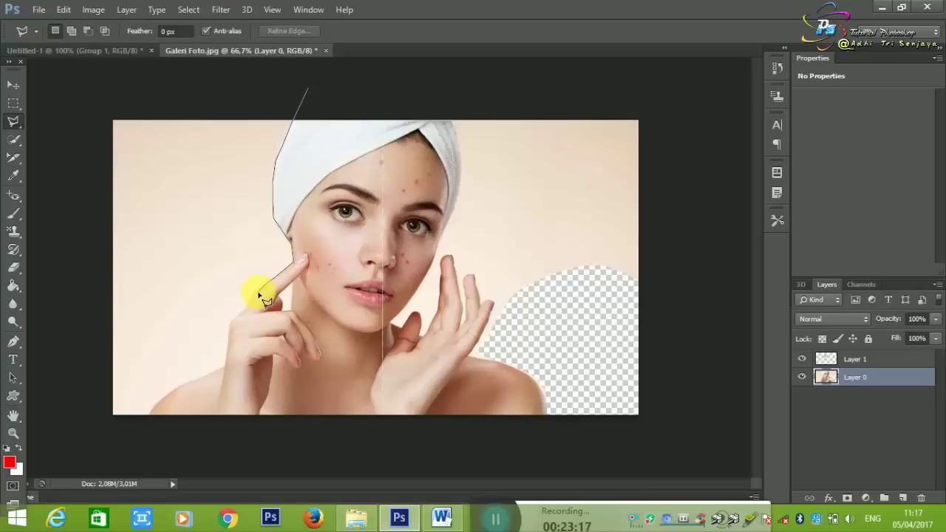
{"action": "left_click", "coordinate": [230, 324]}
{"action": "left_click", "coordinate": [151, 410]}
{"action": "left_click", "coordinate": [78, 399]}
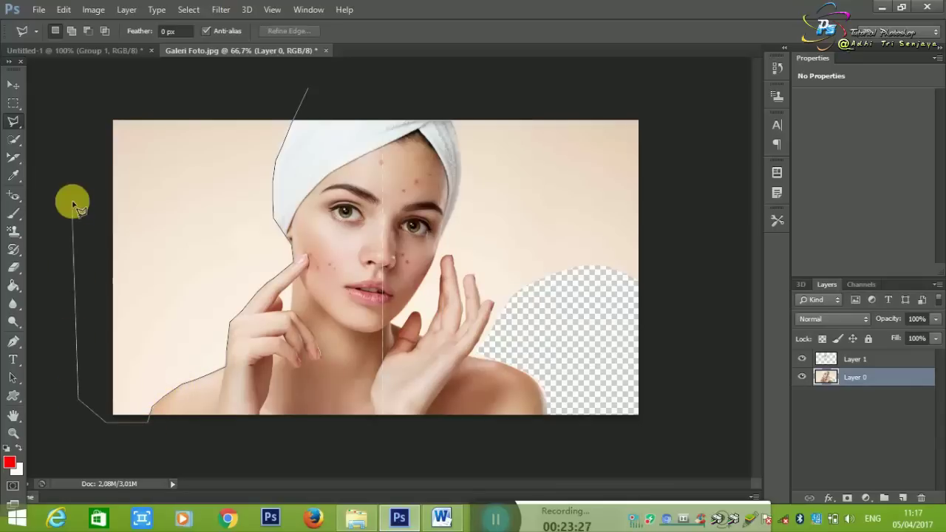
{"action": "left_click", "coordinate": [70, 100]}
{"action": "left_click", "coordinate": [113, 75]}
{"action": "left_click", "coordinate": [175, 74]}
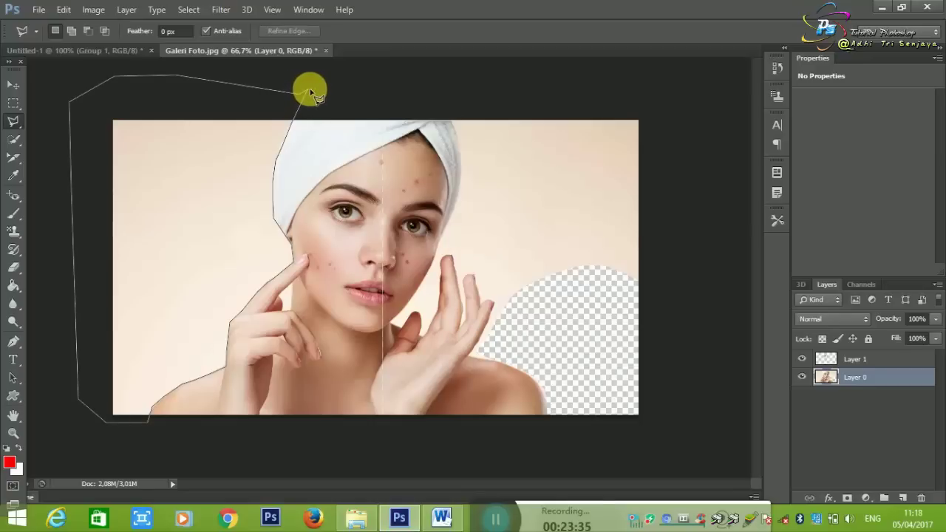
{"action": "left_click", "coordinate": [310, 93]}
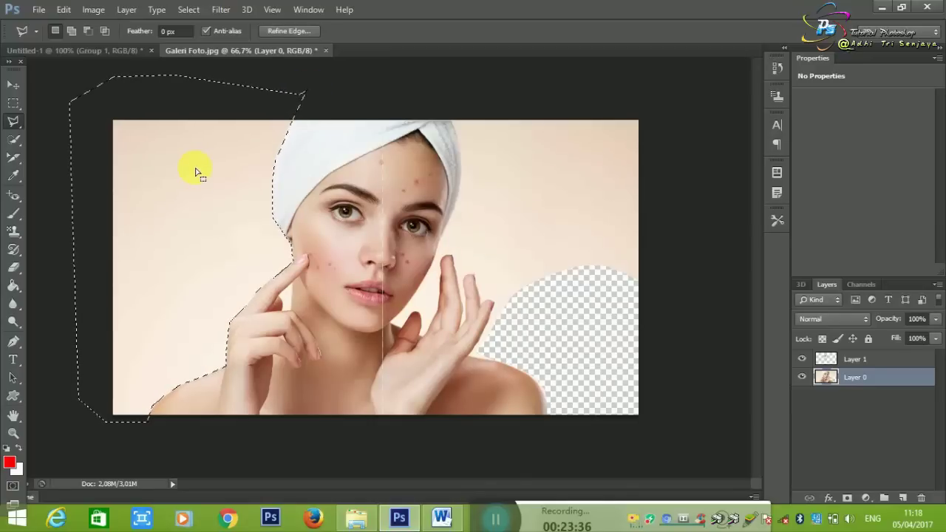
{"action": "key", "text": "Delete"}
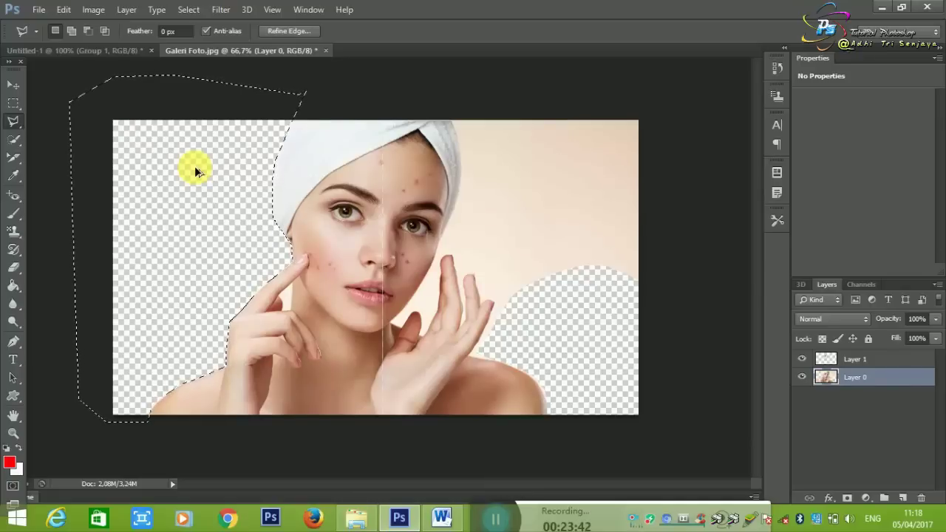
Bring back the left-side selection with undo, then clear it.
{"action": "left_click", "coordinate": [13, 103]}
{"action": "left_click", "coordinate": [135, 136]}
{"action": "key", "text": "ctrl+z"}
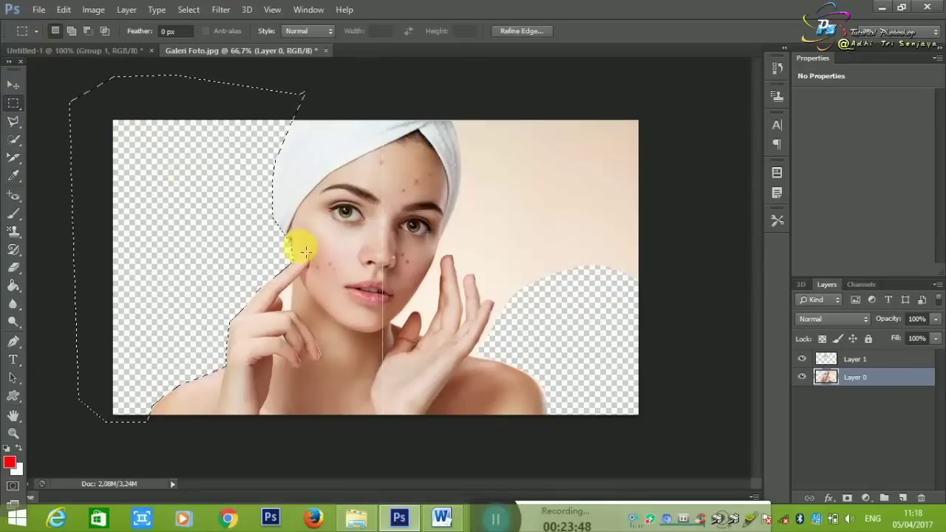
{"action": "left_click", "coordinate": [66, 116]}
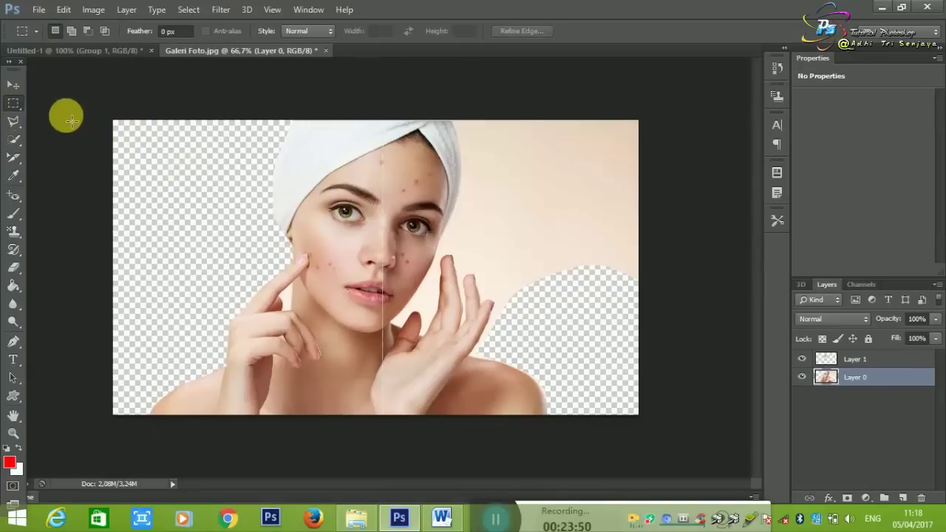
{"action": "left_click_drag", "start_coordinate": [22, 126], "coordinate": [89, 151]}
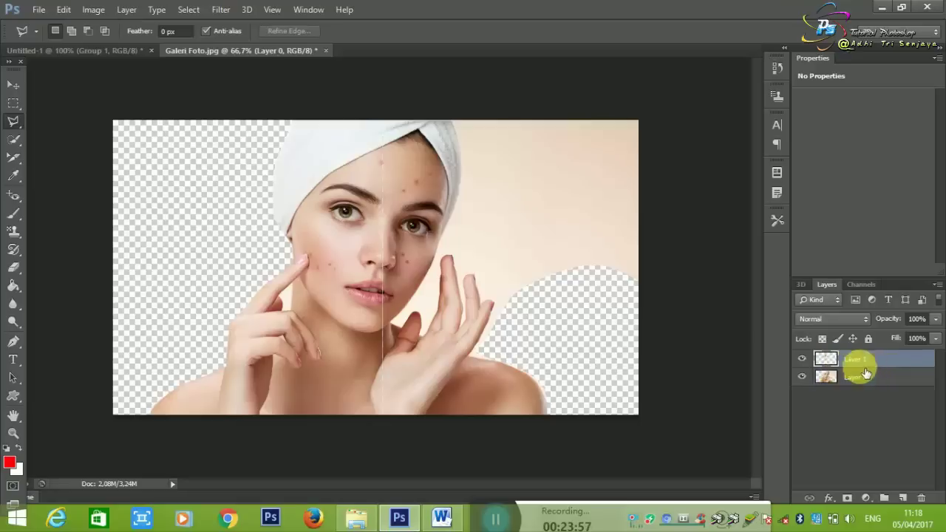
Merge Layer 1 into Layer 0 and close Galeri Foto.jpg without saving.
{"action": "left_click", "coordinate": [861, 359], "text": "shift"}
{"action": "key", "text": "ctrl+e"}
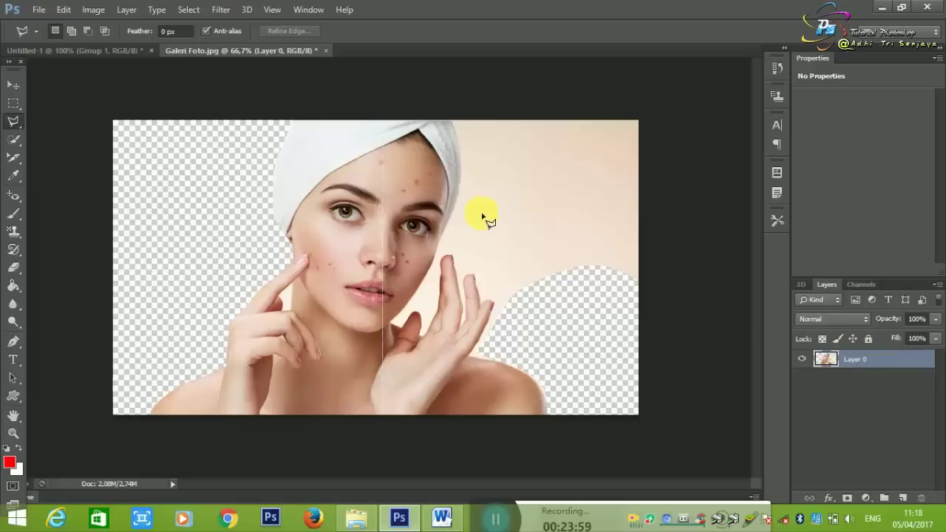
{"action": "left_click", "coordinate": [326, 51]}
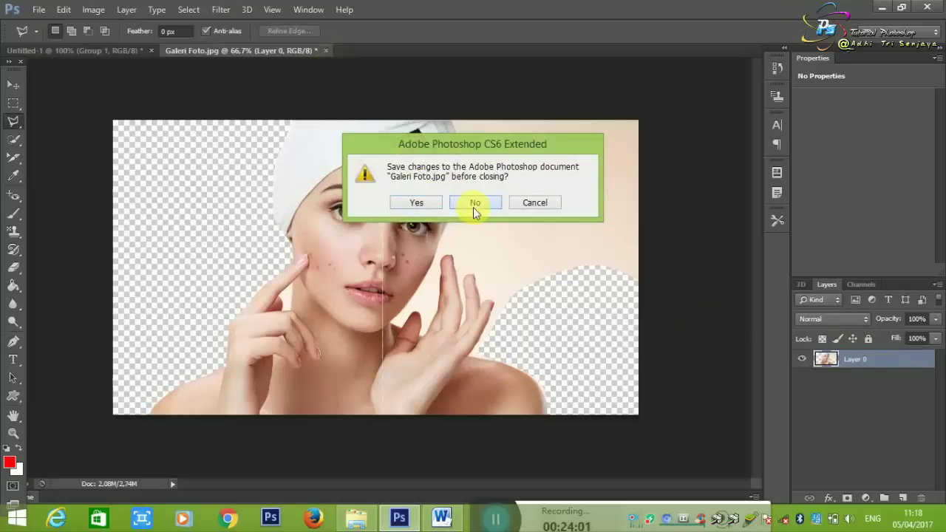
{"action": "left_click", "coordinate": [473, 205]}
Reopen Galeri Foto.jpg from Downloads > New folder.
{"action": "key", "text": "ctrl+o"}
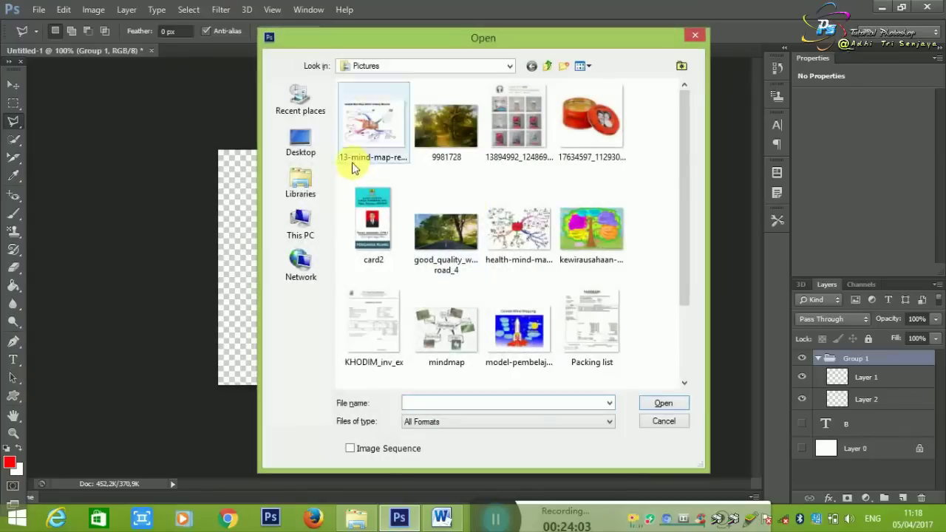
{"action": "left_click", "coordinate": [301, 184]}
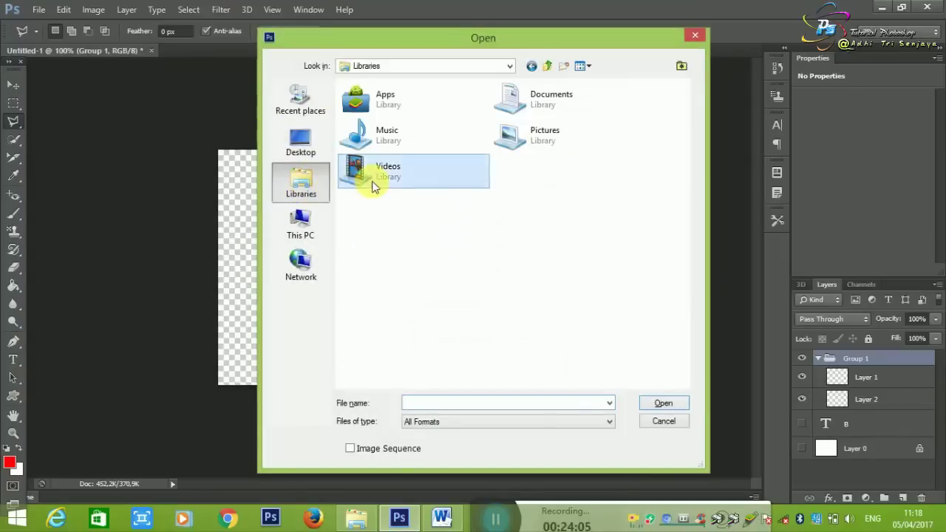
{"action": "double_click", "coordinate": [373, 181]}
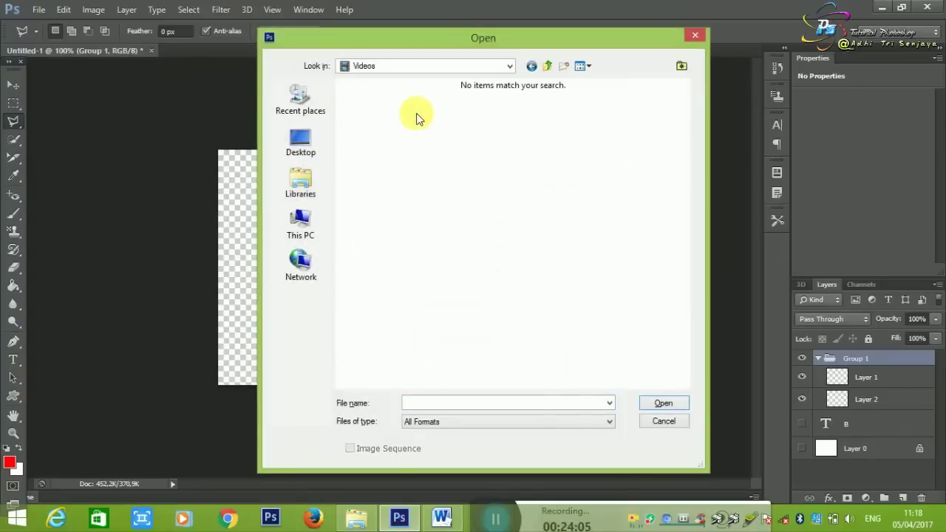
{"action": "left_click", "coordinate": [509, 66]}
{"action": "left_click", "coordinate": [385, 204]}
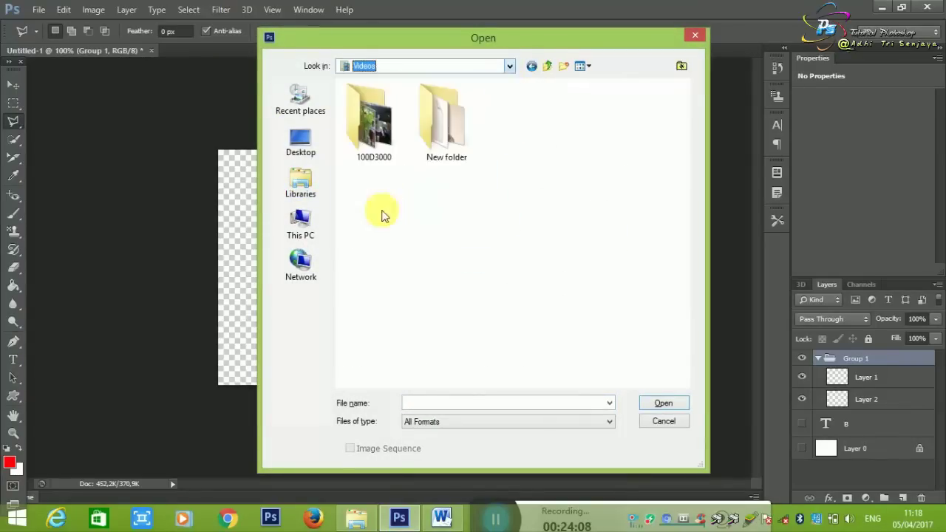
{"action": "double_click", "coordinate": [436, 137]}
{"action": "double_click", "coordinate": [396, 137]}
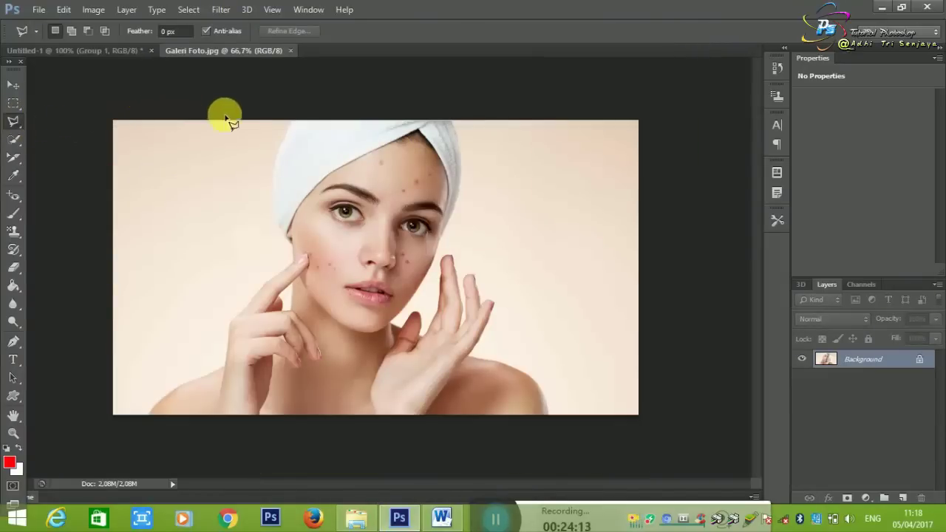
{"action": "left_click", "coordinate": [302, 107]}
Magnetic-lasso the left background and cancel the Fill dialog.
{"action": "right_click", "coordinate": [13, 122]}
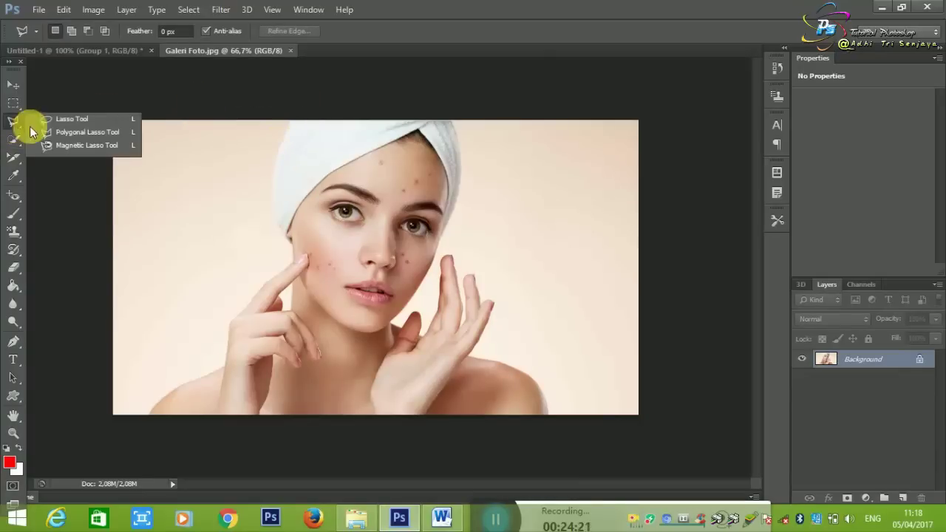
{"action": "left_click", "coordinate": [53, 144]}
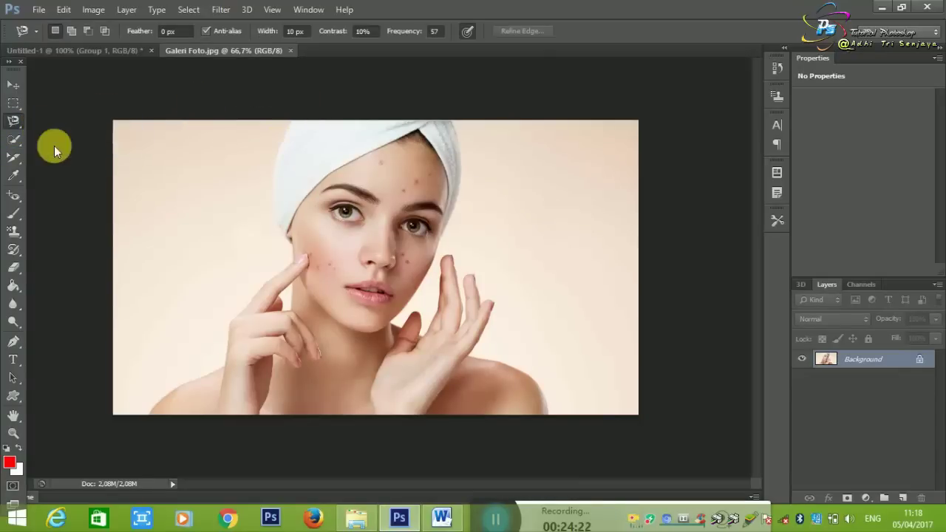
{"action": "left_click", "coordinate": [300, 108]}
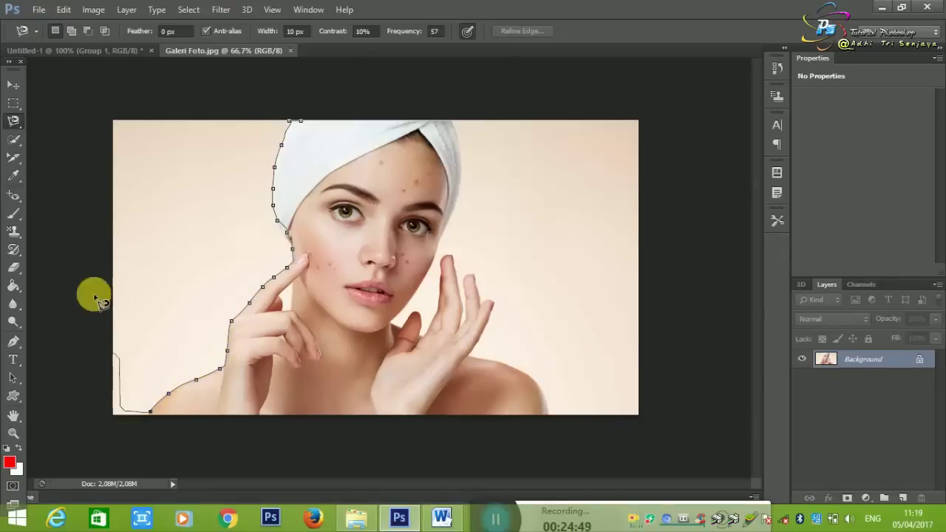
{"action": "left_click", "coordinate": [301, 123]}
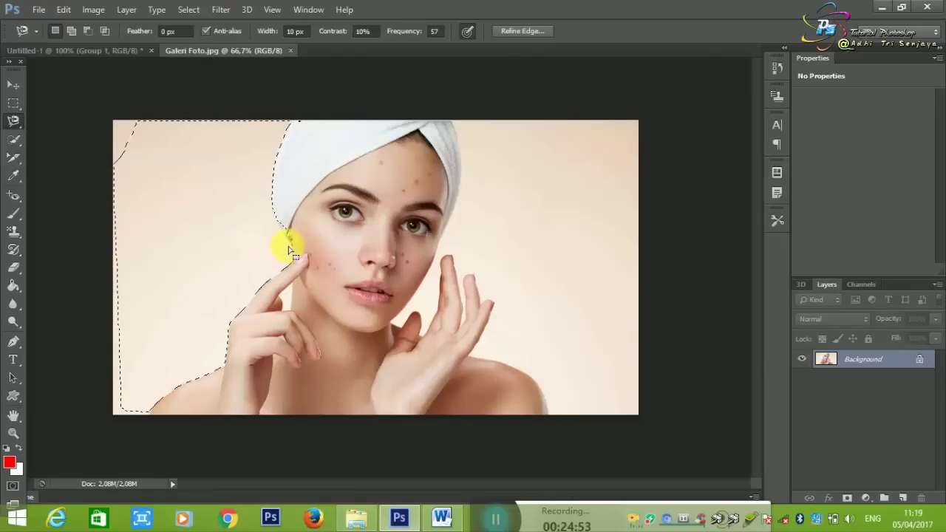
{"action": "key", "text": "shift+F5"}
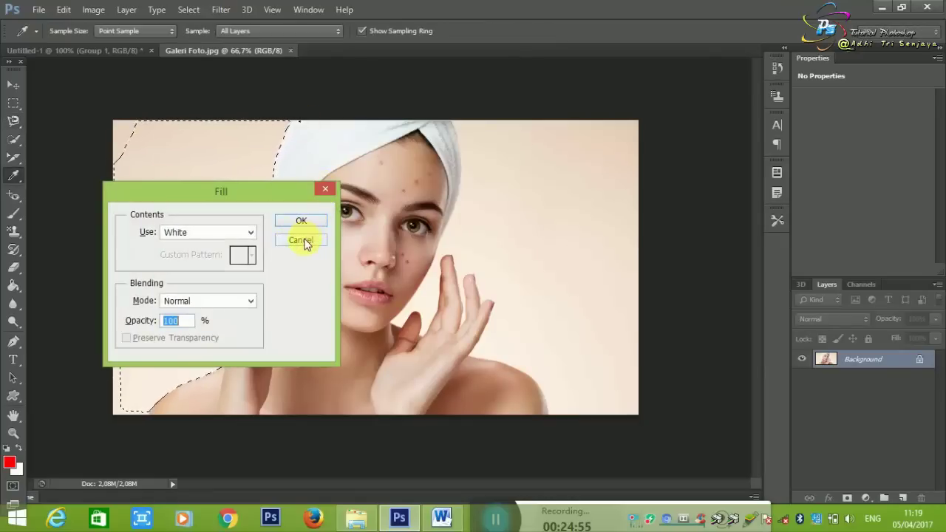
{"action": "left_click", "coordinate": [297, 239]}
{"action": "key", "text": "Escape"}
Convert the Background to Layer 0, test-delete the selection, then undo.
{"action": "double_click", "coordinate": [880, 358]}
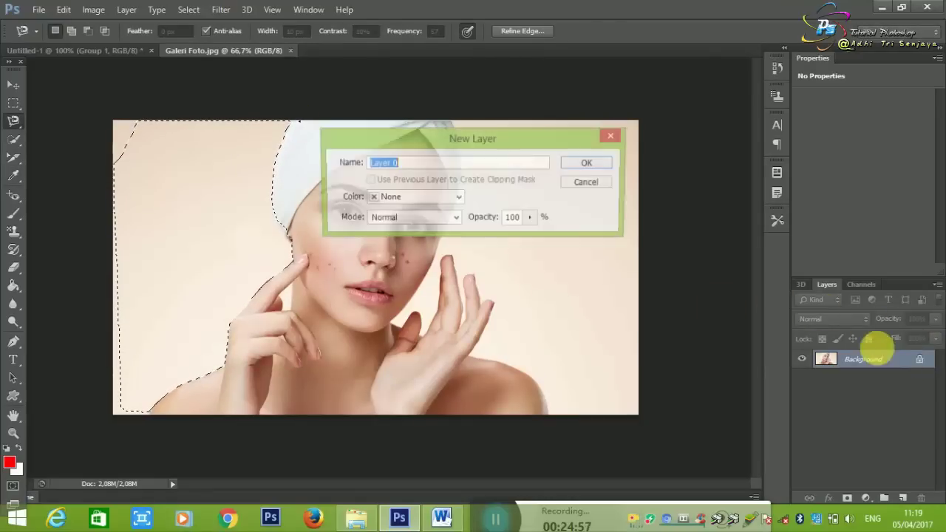
{"action": "left_click", "coordinate": [587, 163]}
{"action": "key", "text": "Delete"}
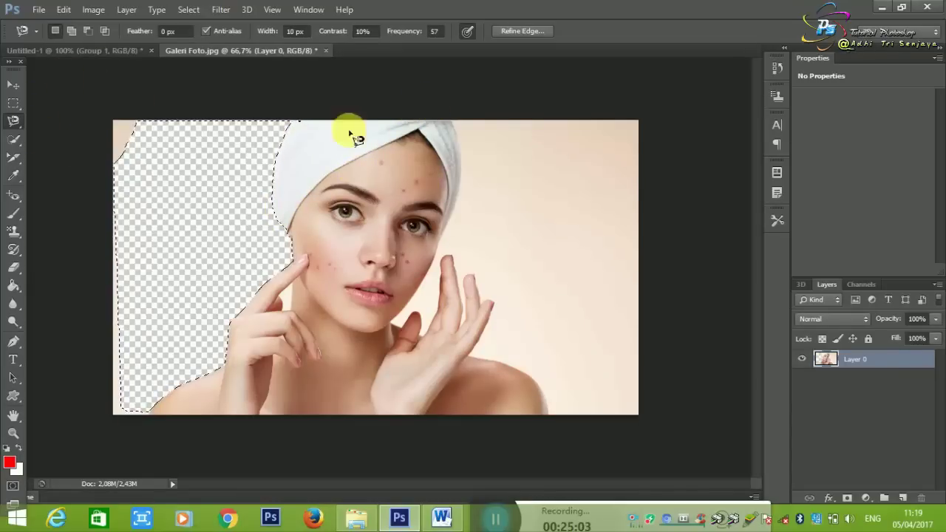
{"action": "key", "text": "ctrl+z"}
{"action": "left_click", "coordinate": [449, 110]}
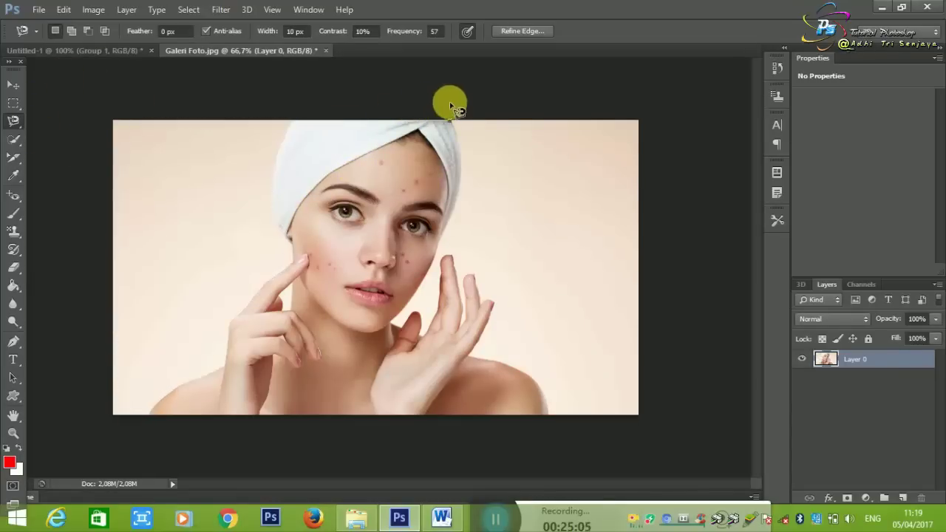
{"action": "double_click", "coordinate": [460, 182]}
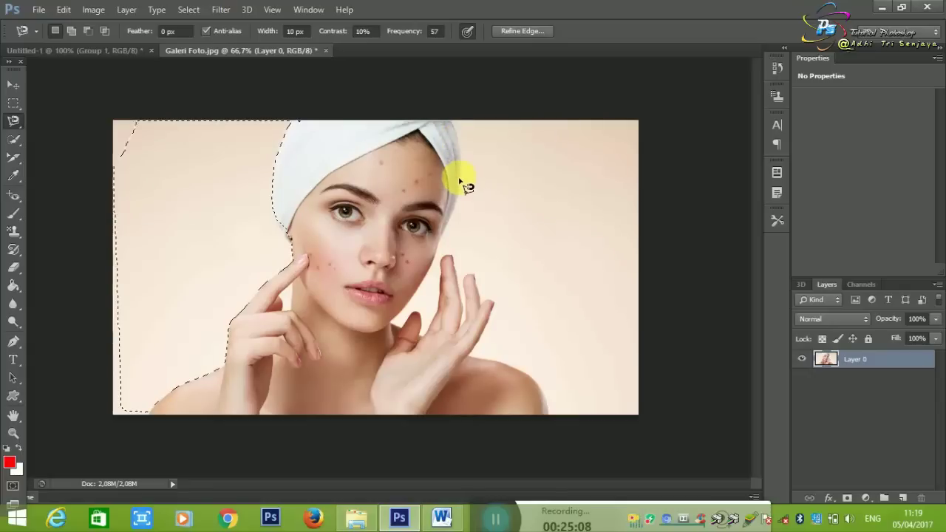
{"action": "key", "text": "ctrl+d"}
{"action": "left_click", "coordinate": [458, 127]}
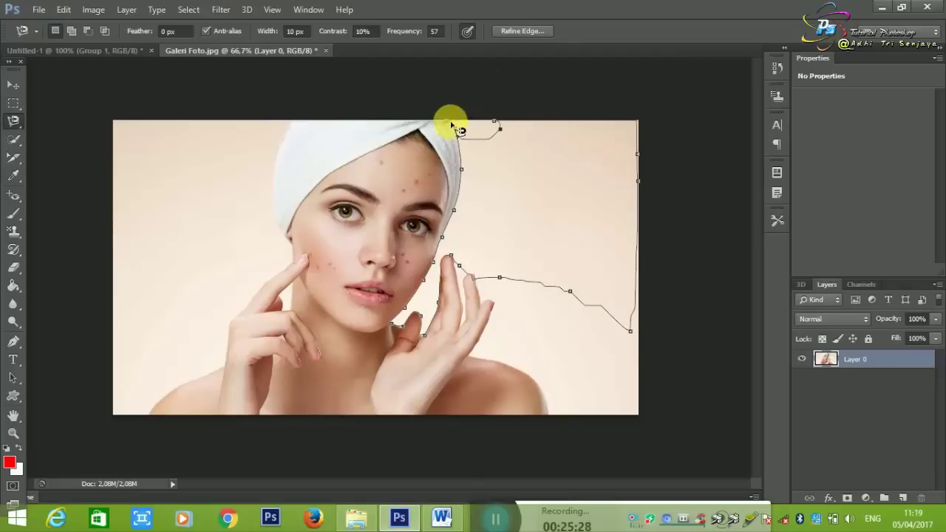
{"action": "key", "text": "Escape"}
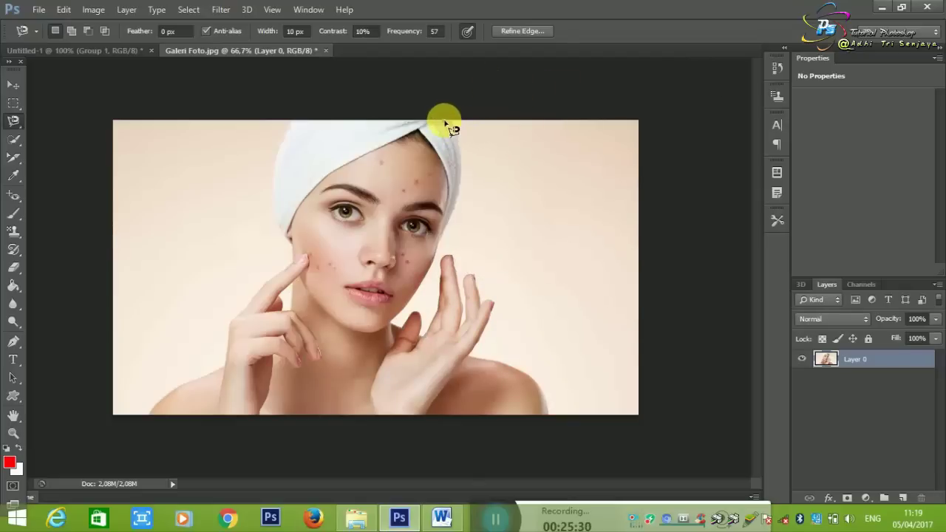
{"action": "left_click", "coordinate": [446, 124]}
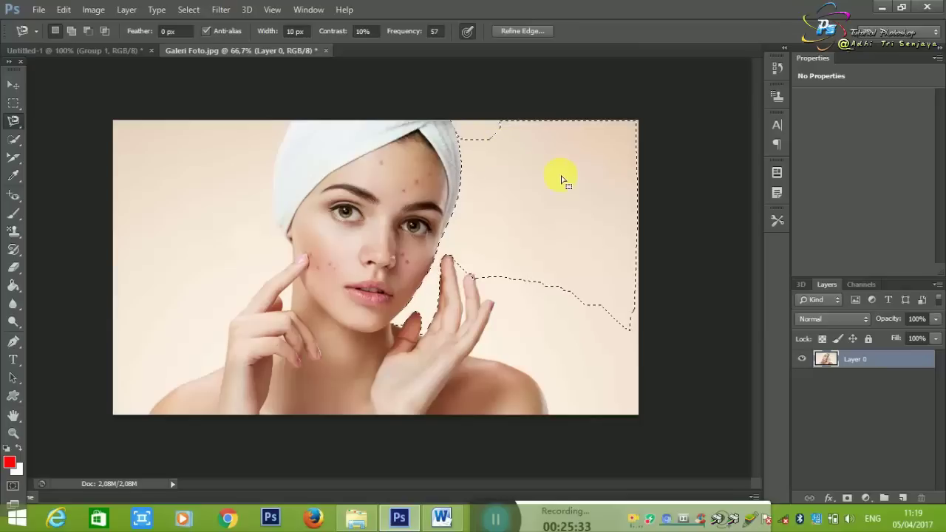
{"action": "key", "text": "Delete"}
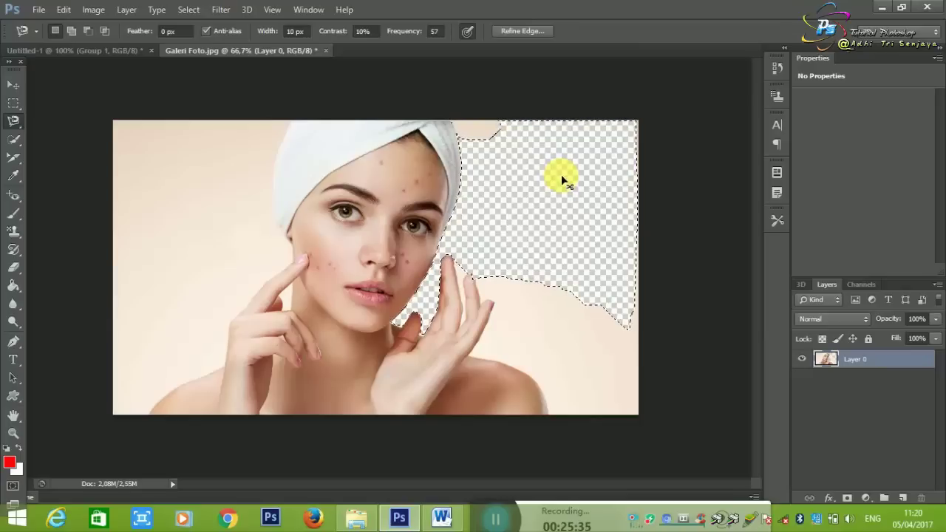
{"action": "key", "text": "ctrl+z"}
{"action": "left_click", "coordinate": [13, 103]}
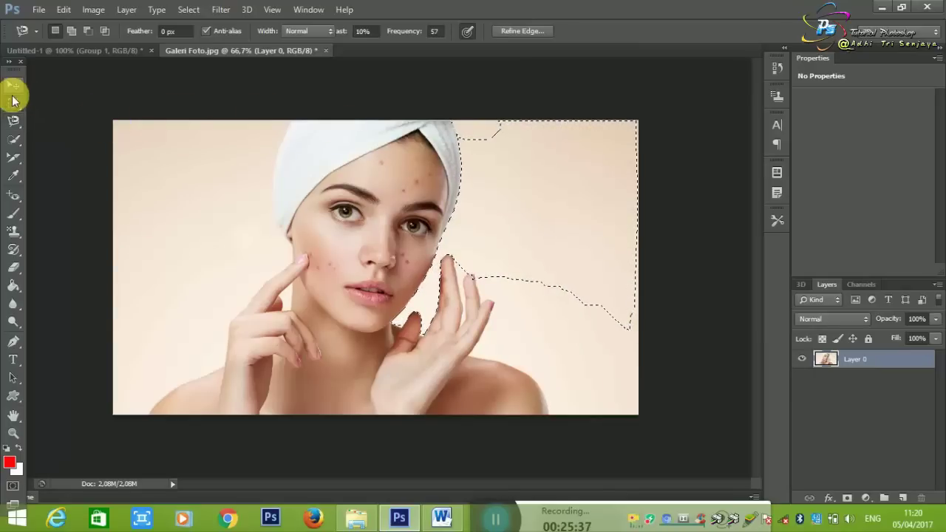
{"action": "left_click", "coordinate": [89, 96]}
{"action": "key", "text": "Delete"}
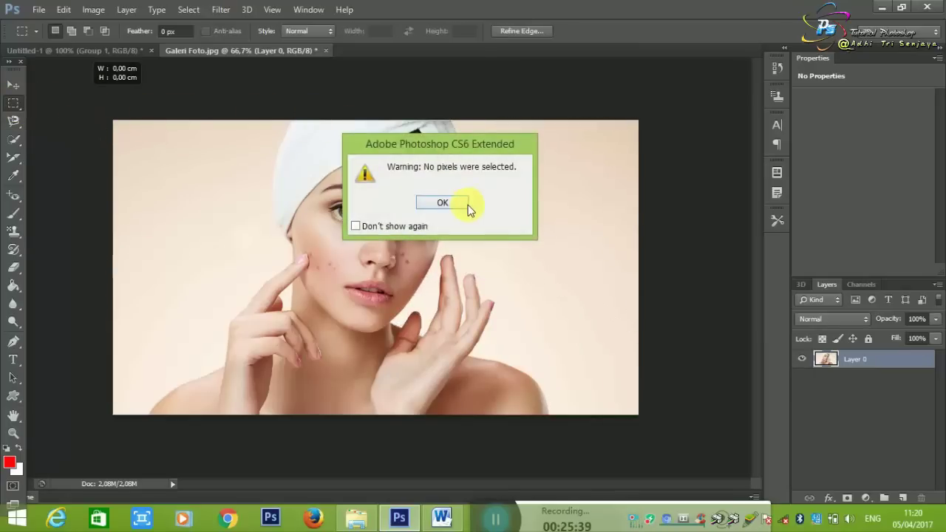
{"action": "left_click", "coordinate": [460, 202]}
Quick-select the right and upper-left background, test-delete it, then undo.
{"action": "left_click", "coordinate": [13, 140]}
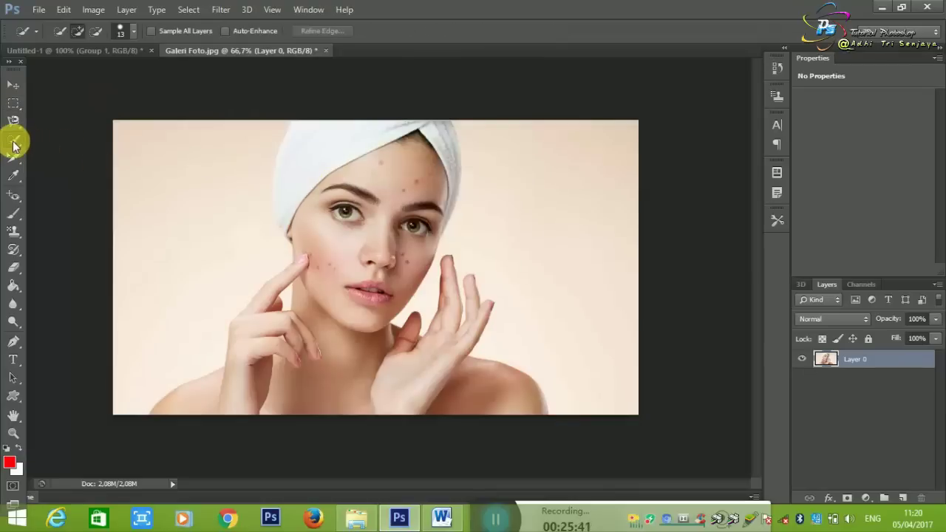
{"action": "left_click", "coordinate": [43, 139]}
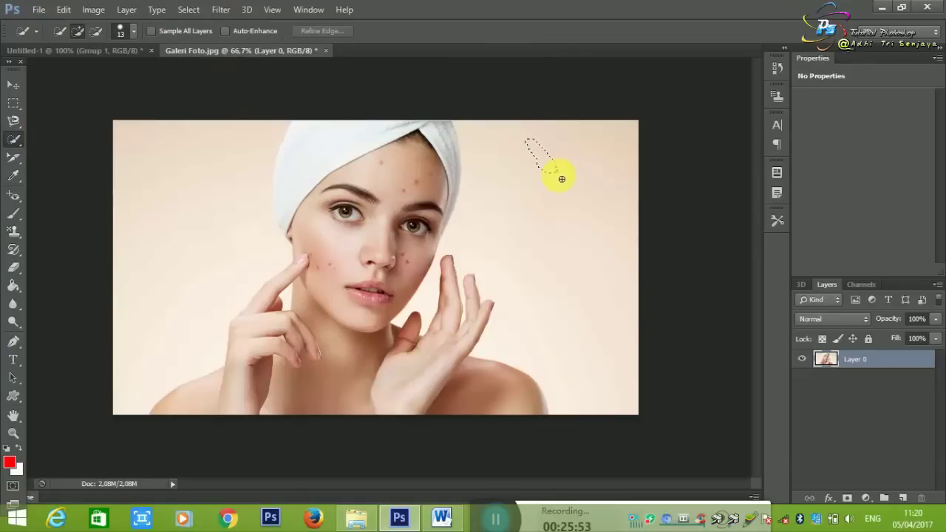
{"action": "left_click_drag", "start_coordinate": [565, 181], "coordinate": [620, 212]}
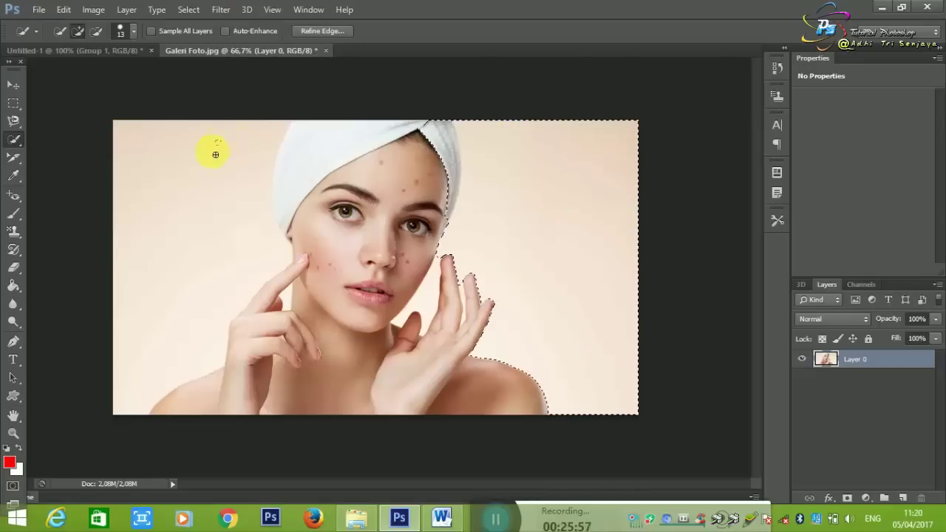
{"action": "mouse_move", "coordinate": [177, 191]}
{"action": "left_mouse_down"}
{"action": "mouse_move", "coordinate": [158, 148]}
{"action": "mouse_move", "coordinate": [151, 153]}
{"action": "left_mouse_up"}
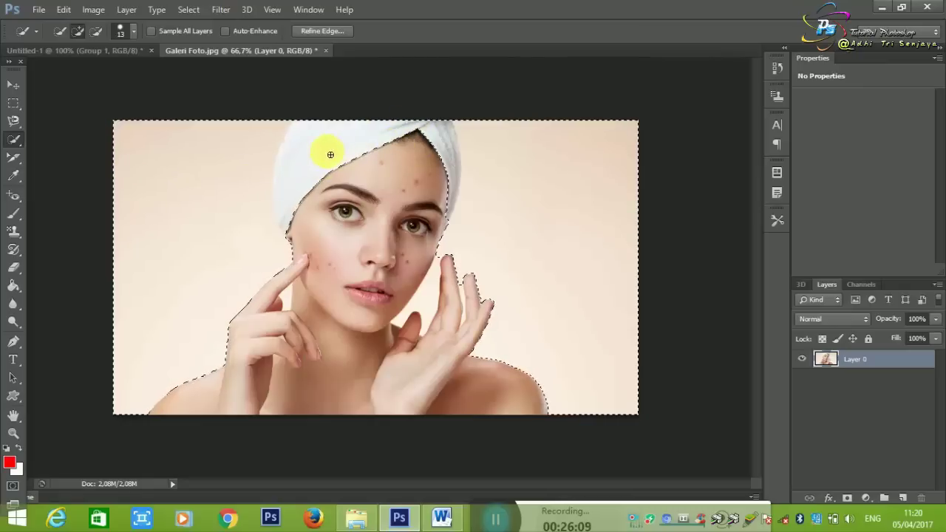
{"action": "key", "text": "Delete"}
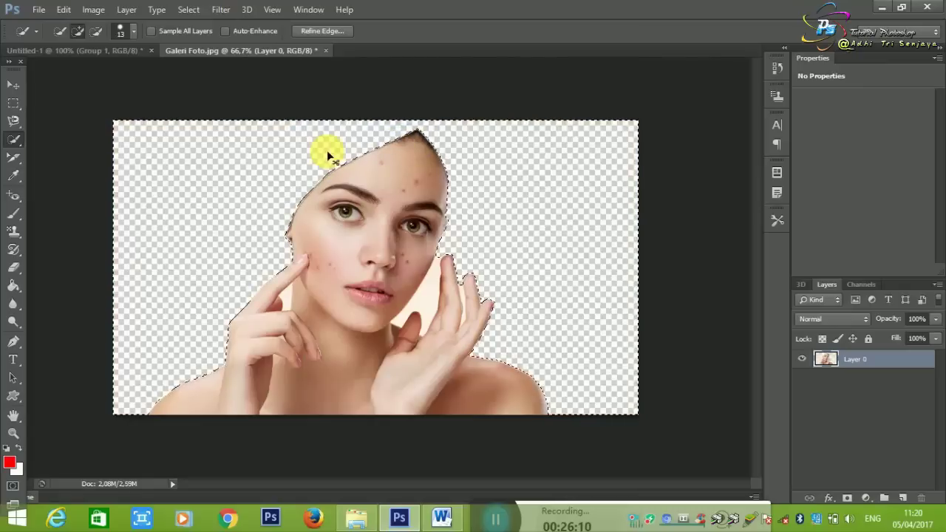
{"action": "key", "text": "ctrl+z"}
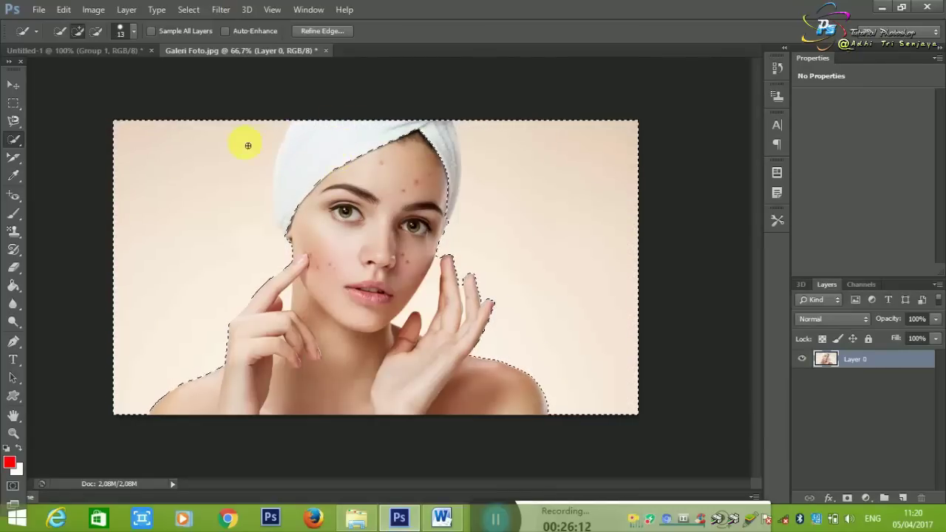
Subtract the towel and nearby areas from the background selection.
{"action": "left_click", "coordinate": [96, 32]}
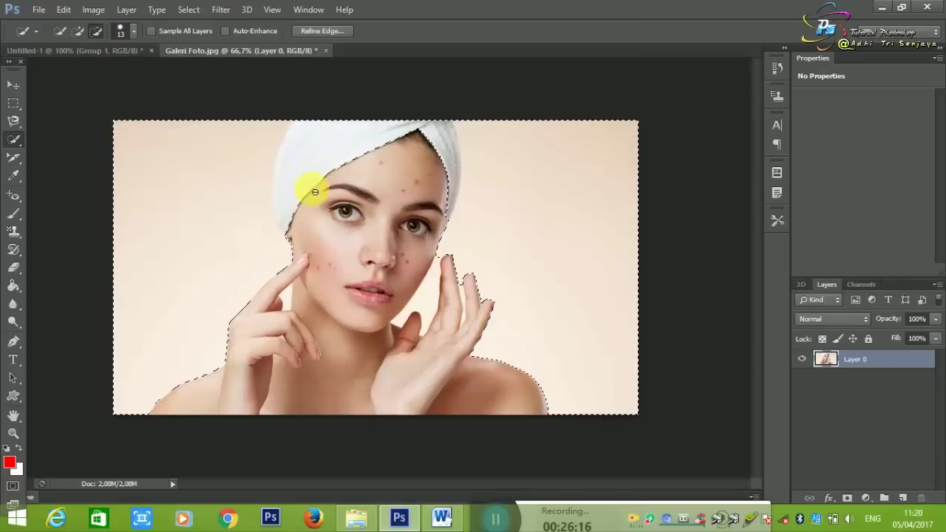
{"action": "left_click_drag", "start_coordinate": [313, 192], "coordinate": [305, 188]}
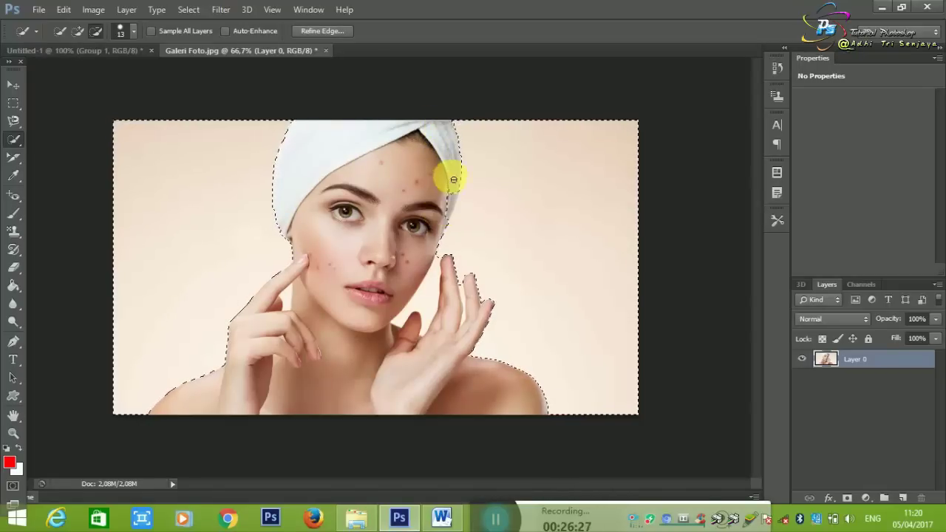
{"action": "mouse_move", "coordinate": [450, 191]}
{"action": "left_mouse_down"}
{"action": "mouse_move", "coordinate": [446, 216]}
{"action": "mouse_move", "coordinate": [311, 263]}
{"action": "left_mouse_up"}
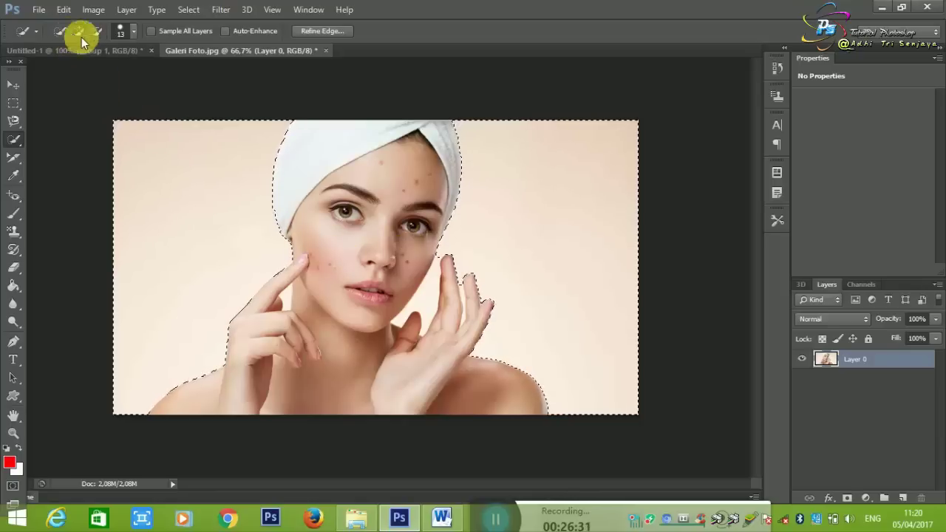
{"action": "left_click_drag", "start_coordinate": [399, 266], "coordinate": [426, 294]}
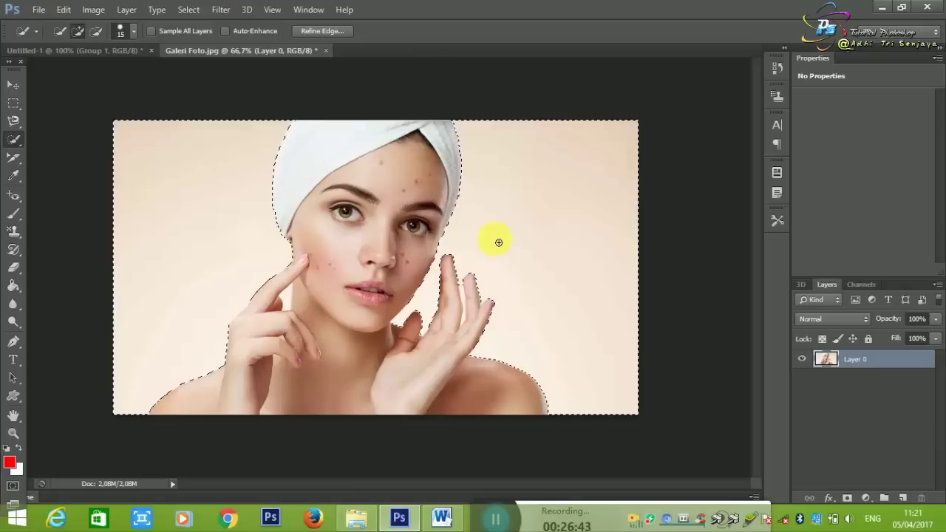
Shrink the selection brush to 70 px, test-delete the background, and undo.
{"action": "key", "text": "bracketleft"}
{"action": "key", "text": "bracketleft"}
{"action": "key", "text": "bracketleft"}
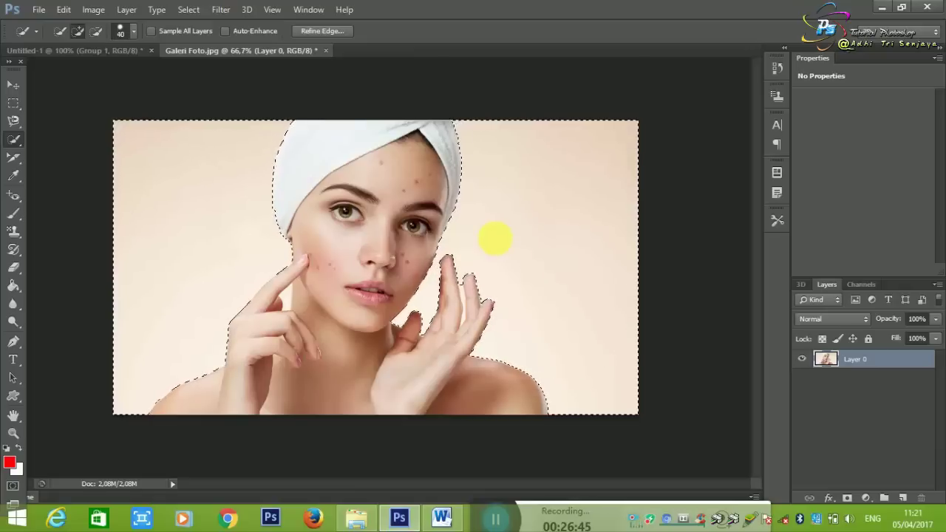
{"action": "left_click", "coordinate": [132, 32]}
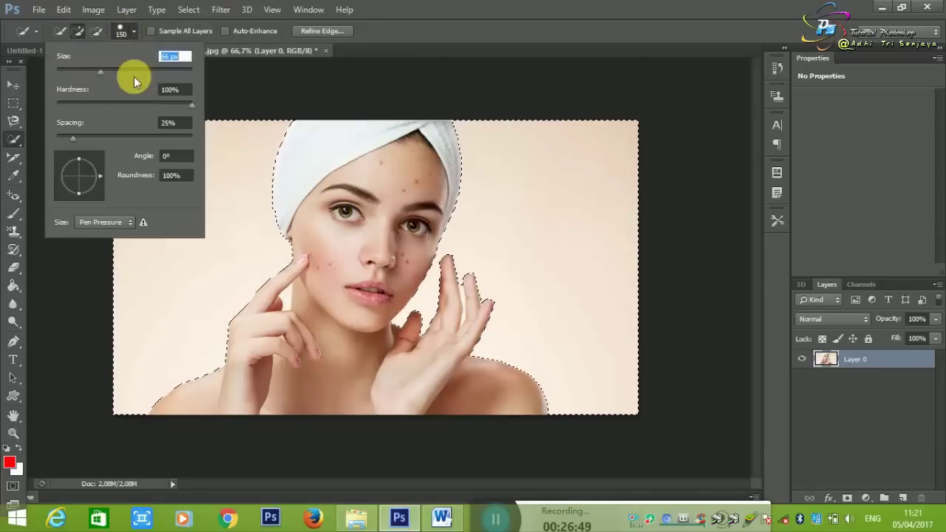
{"action": "left_click_drag", "start_coordinate": [99, 71], "coordinate": [94, 72]}
{"action": "left_click", "coordinate": [263, 87]}
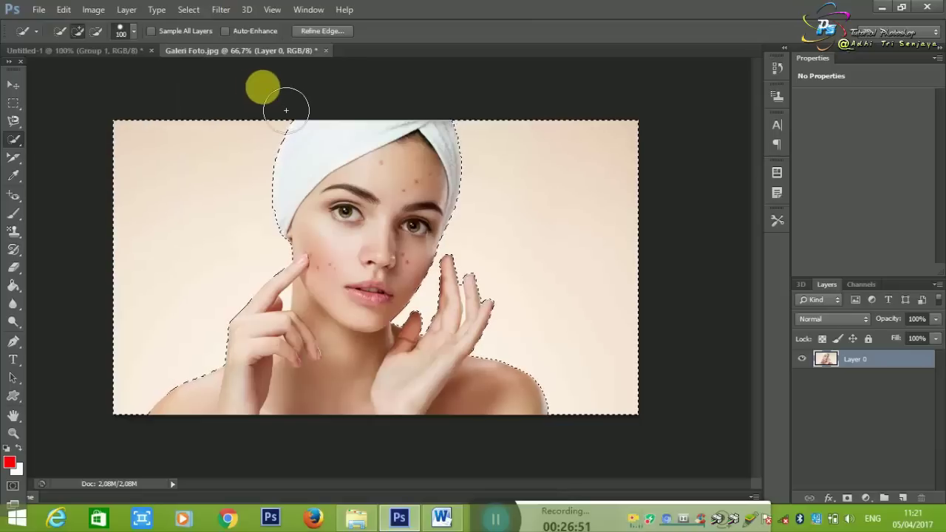
{"action": "key", "text": "bracketleft"}
{"action": "key", "text": "bracketleft"}
{"action": "key", "text": "Delete"}
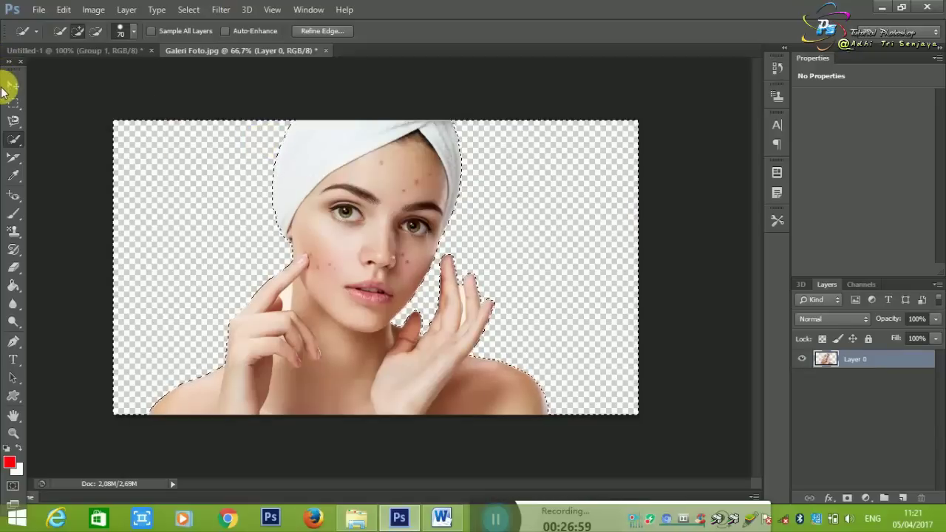
{"action": "key", "text": "ctrl+z"}
Switch to the Magic Wand Tool and clear the existing selection.
{"action": "right_click", "coordinate": [11, 142]}
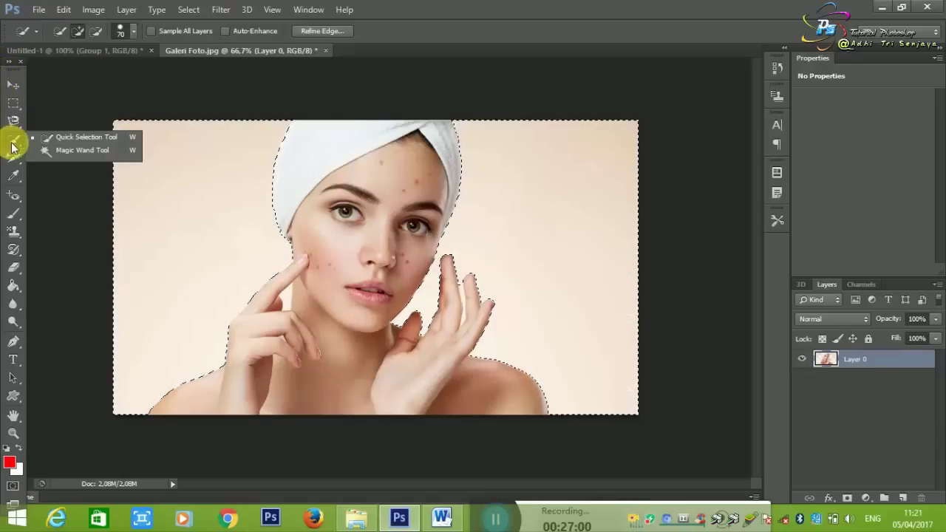
{"action": "left_click", "coordinate": [45, 154]}
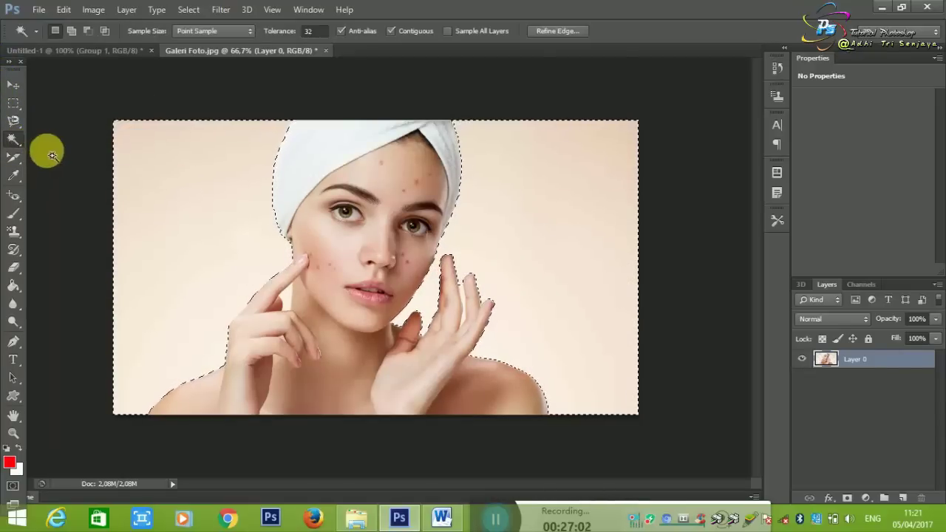
{"action": "left_click", "coordinate": [16, 105]}
{"action": "left_click", "coordinate": [81, 118]}
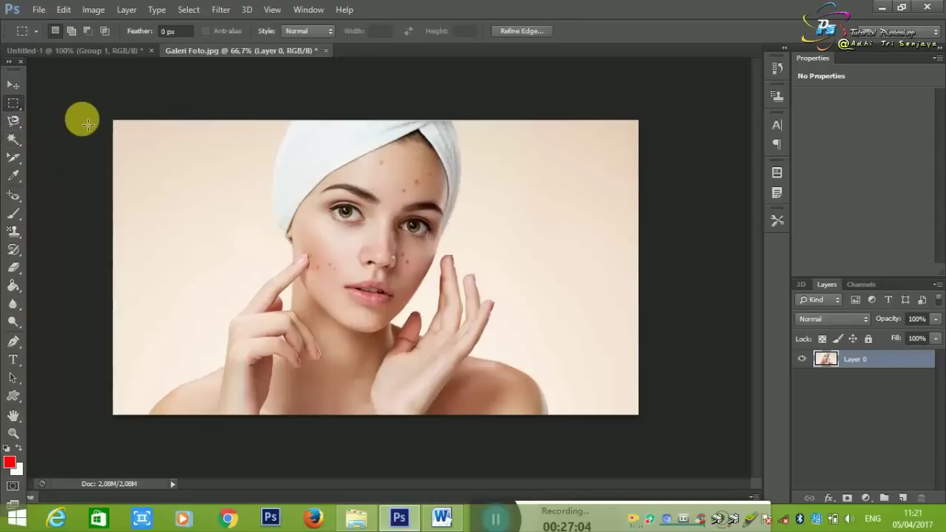
{"action": "left_click", "coordinate": [12, 143]}
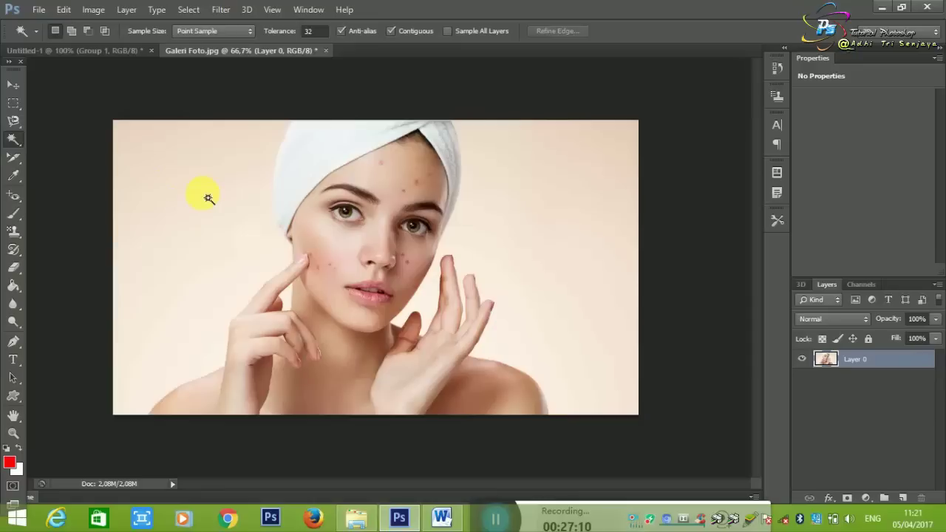
Magic-wand the left and right backgrounds in turn, ending with the right background selected.
{"action": "left_click", "coordinate": [356, 163]}
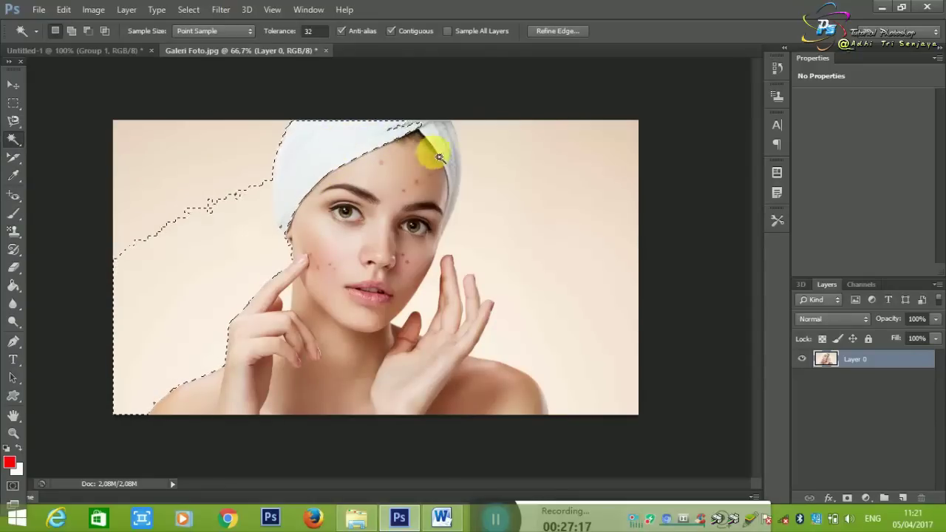
{"action": "left_click", "coordinate": [466, 153]}
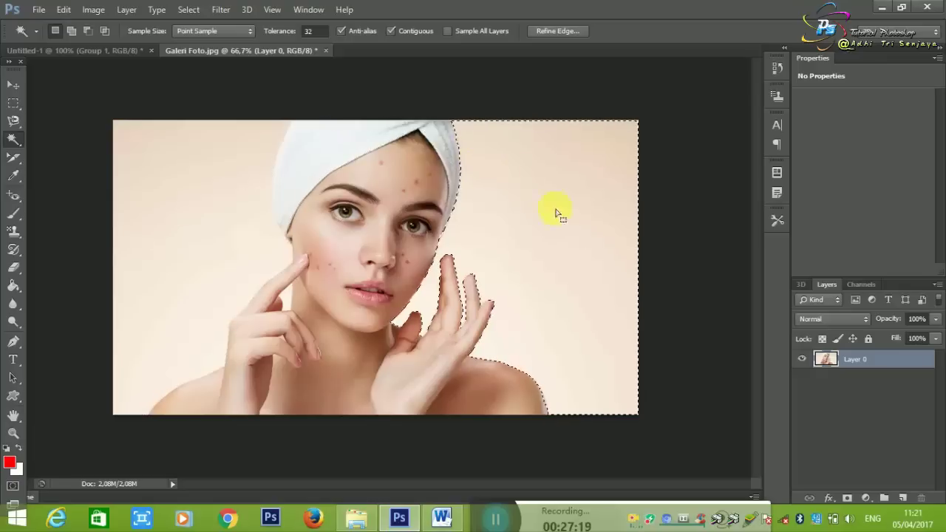
{"action": "left_click", "coordinate": [203, 298]}
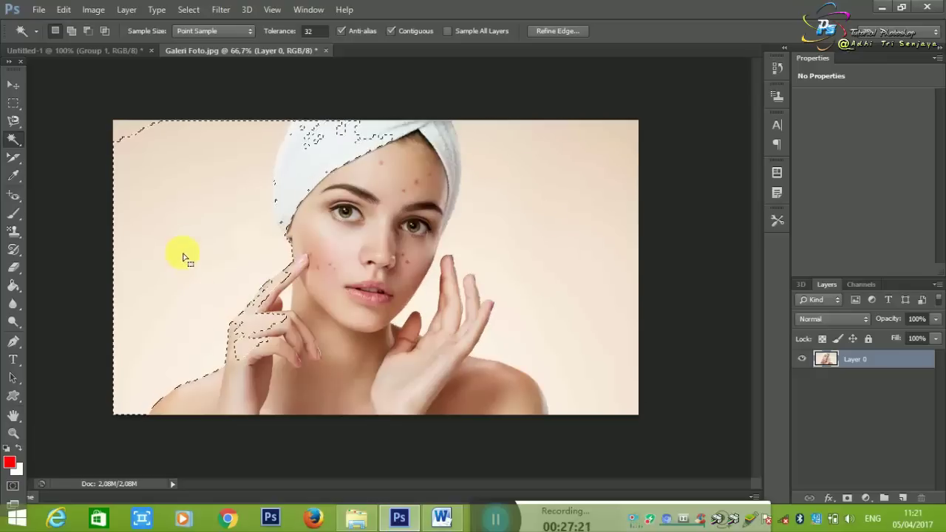
{"action": "left_click", "coordinate": [216, 175]}
{"action": "key", "text": "ctrl+d"}
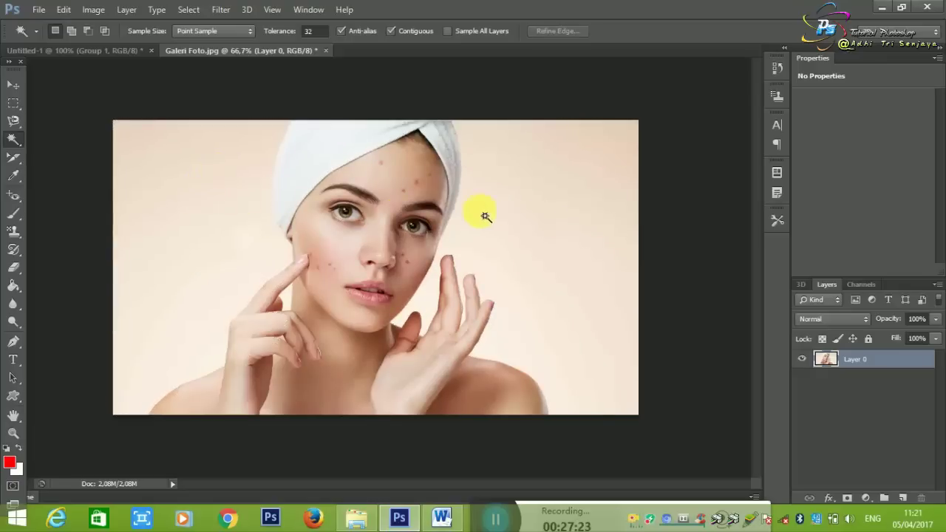
{"action": "left_click", "coordinate": [201, 233]}
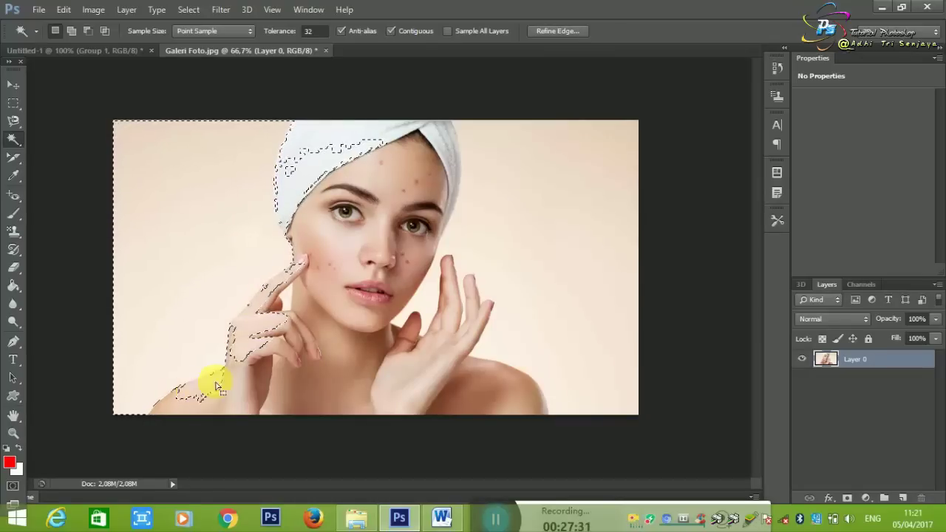
{"action": "left_click", "coordinate": [599, 296]}
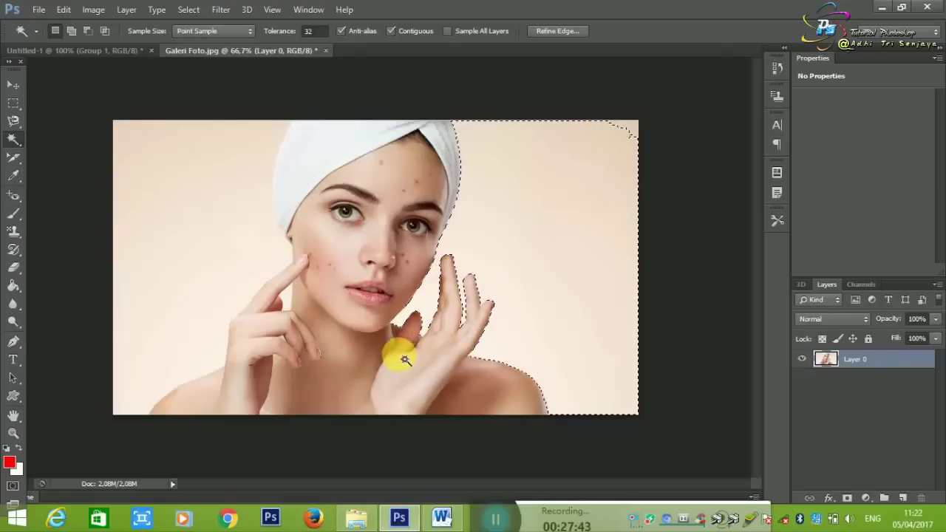
{"action": "left_click", "coordinate": [155, 216]}
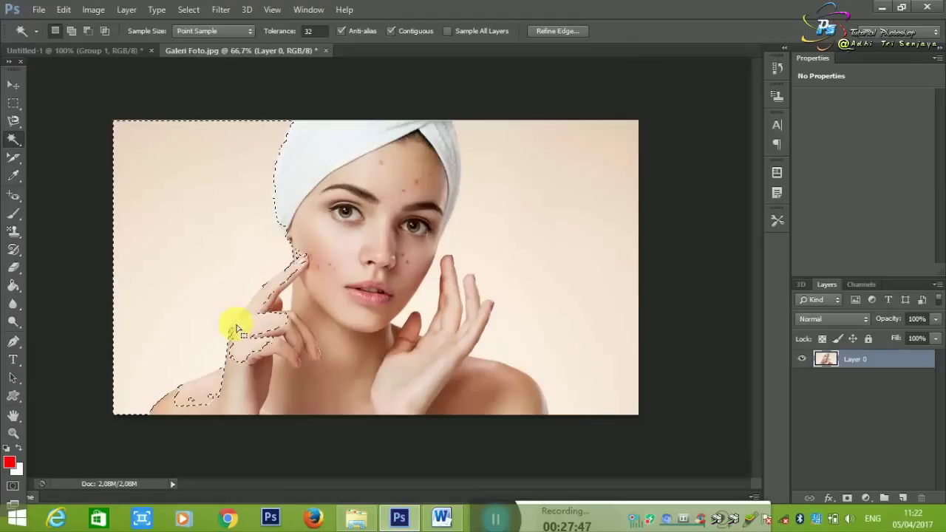
{"action": "left_click", "coordinate": [560, 217]}
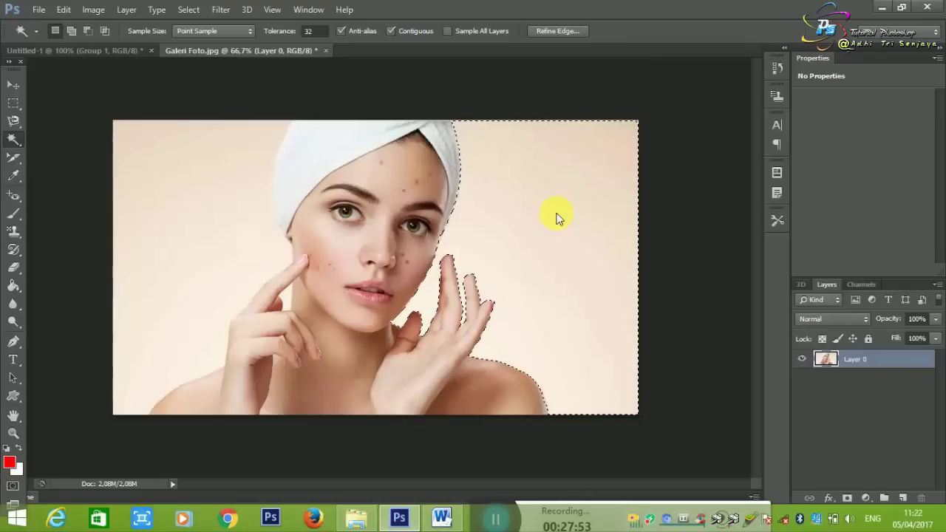
Test deleting the selected right background, then undo to restore it.
{"action": "key", "text": "Delete"}
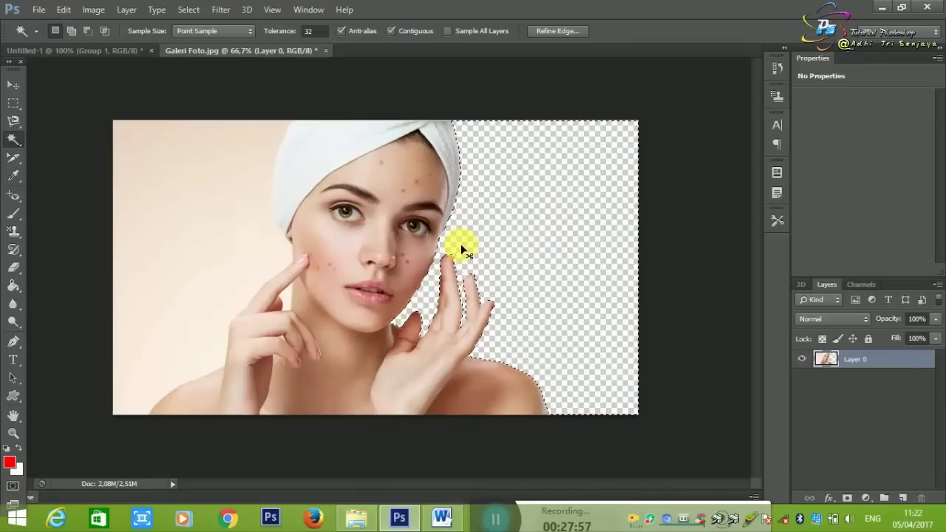
{"action": "key", "text": "ctrl+z"}
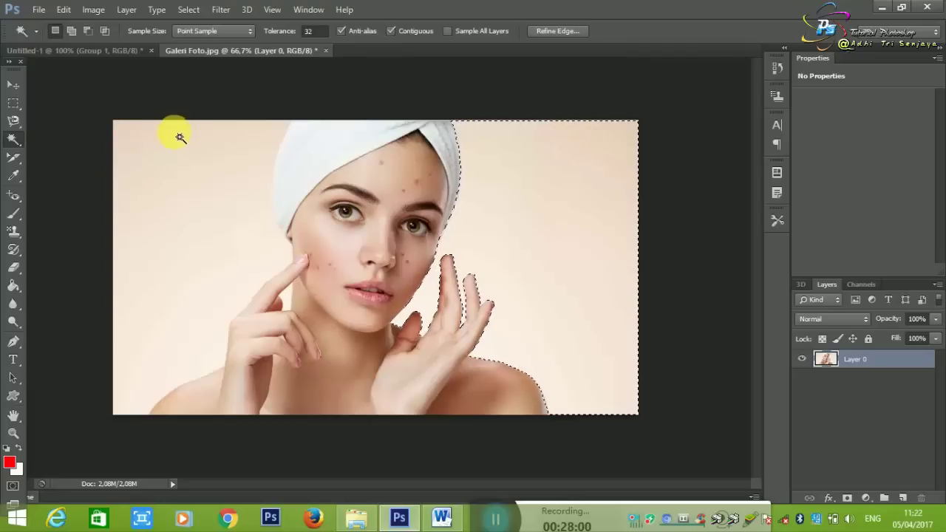
{"action": "left_click", "coordinate": [16, 156]}
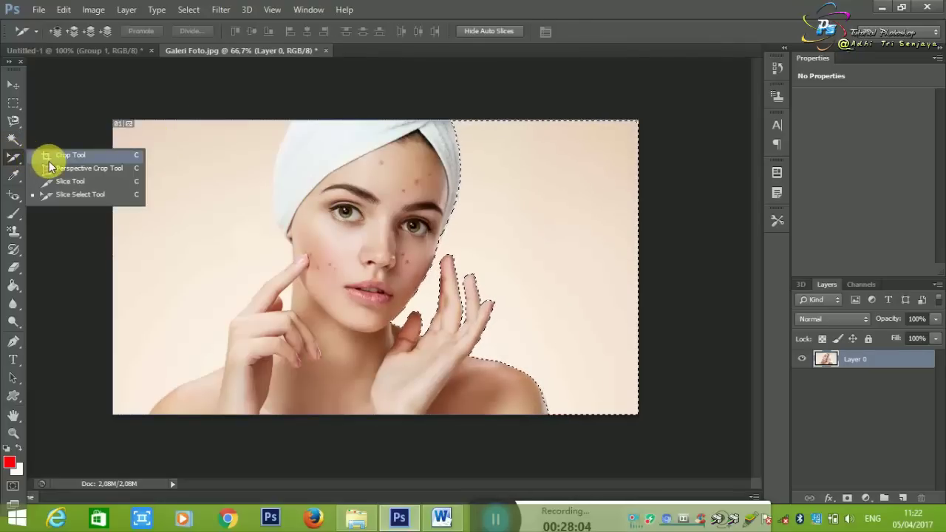
Preview a crop to the right-background selection, choose Don't Crop, and clear the selection.
{"action": "left_click", "coordinate": [49, 155]}
{"action": "left_click", "coordinate": [496, 232]}
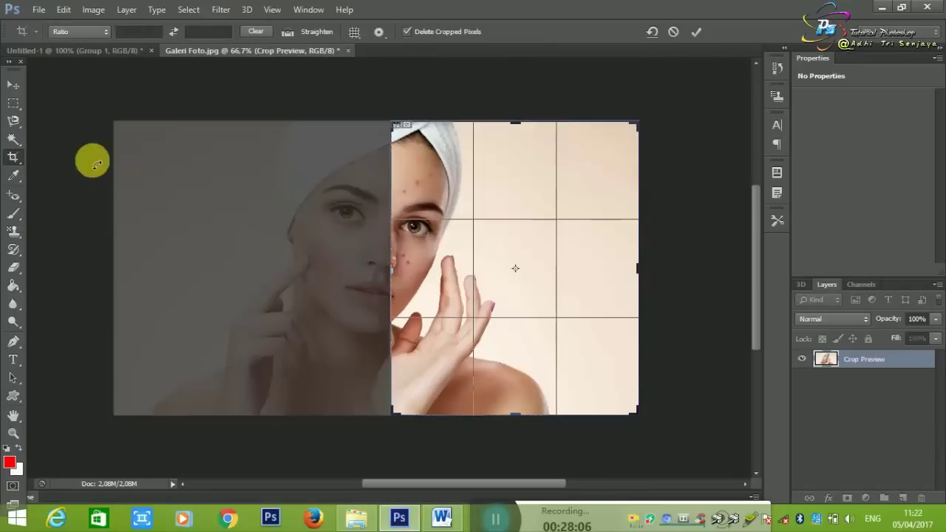
{"action": "left_click", "coordinate": [13, 104]}
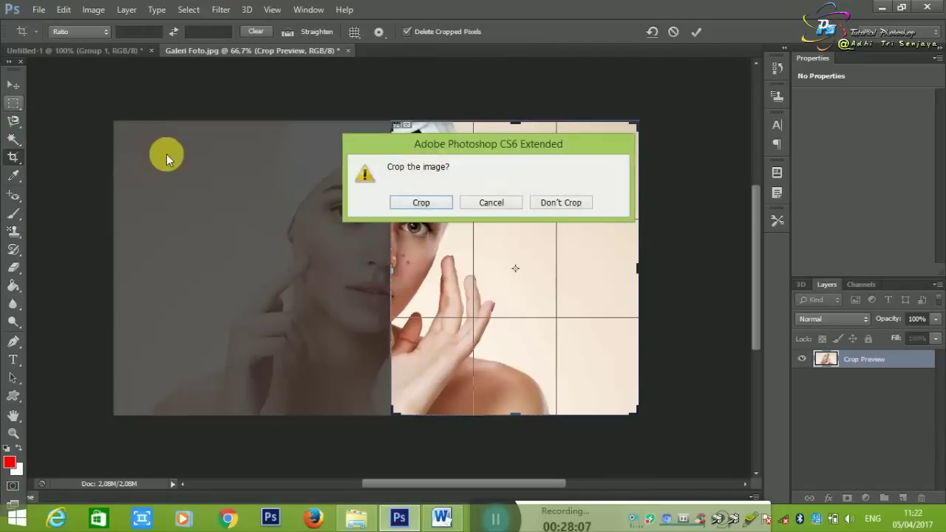
{"action": "left_click", "coordinate": [547, 205]}
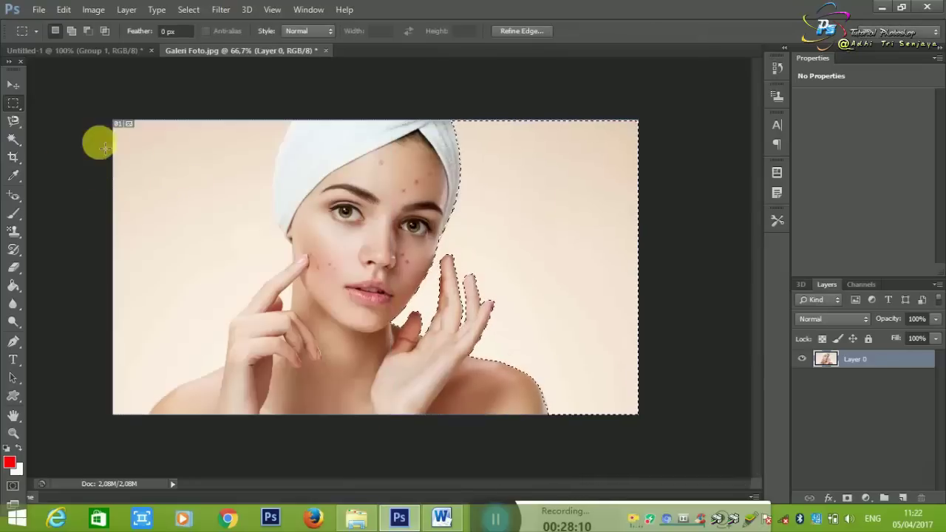
{"action": "left_click", "coordinate": [175, 158]}
{"action": "left_click", "coordinate": [11, 160]}
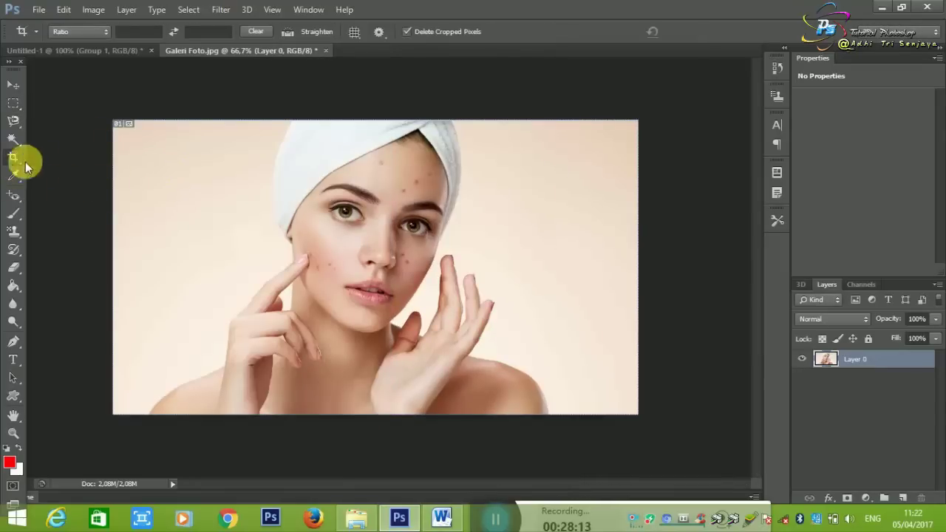
{"action": "right_click", "coordinate": [18, 158]}
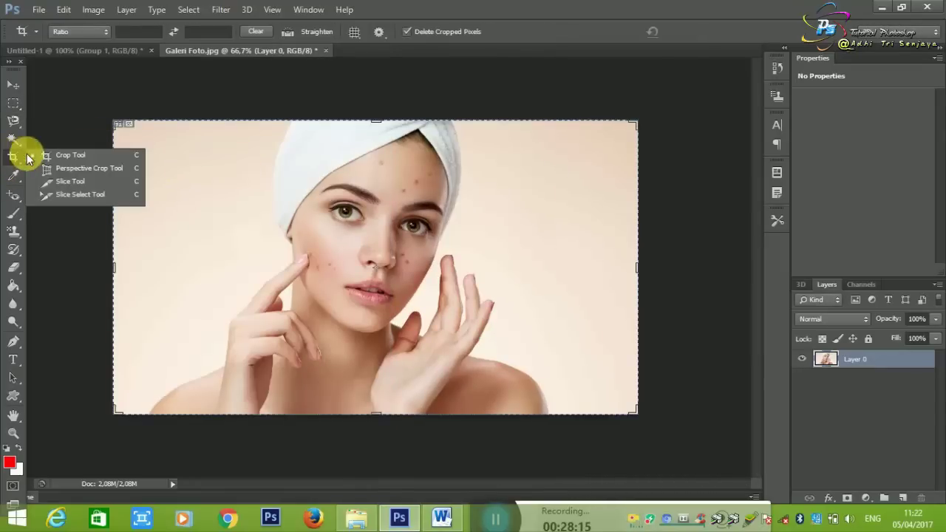
{"action": "left_click", "coordinate": [67, 155]}
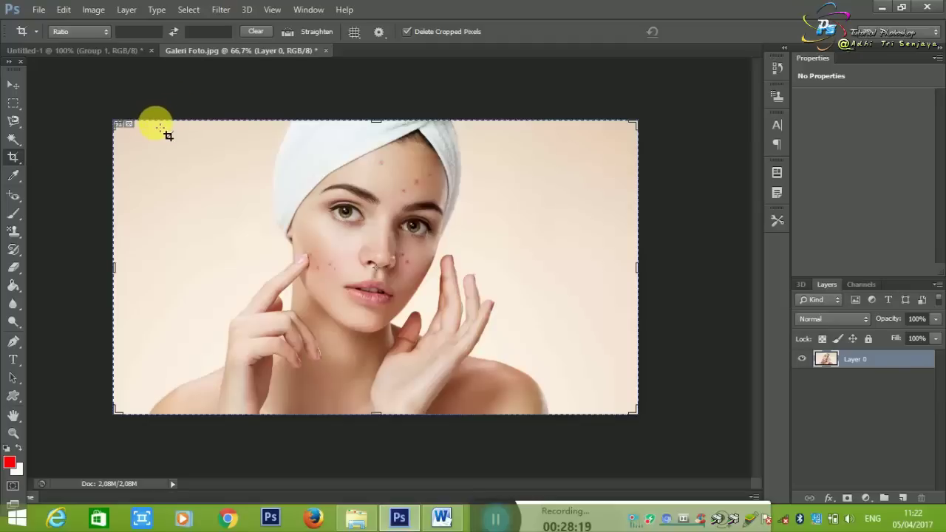
Apply a crop box narrower than the image and extending above and below it.
{"action": "mouse_move", "coordinate": [161, 128]}
{"action": "left_mouse_down"}
{"action": "mouse_move", "coordinate": [418, 389]}
{"action": "mouse_move", "coordinate": [495, 325]}
{"action": "mouse_move", "coordinate": [500, 401]}
{"action": "mouse_move", "coordinate": [169, 210]}
{"action": "mouse_move", "coordinate": [402, 286]}
{"action": "mouse_move", "coordinate": [348, 292]}
{"action": "mouse_move", "coordinate": [545, 387]}
{"action": "mouse_move", "coordinate": [545, 406]}
{"action": "mouse_move", "coordinate": [461, 363]}
{"action": "mouse_move", "coordinate": [568, 359]}
{"action": "mouse_move", "coordinate": [573, 403]}
{"action": "left_mouse_up"}
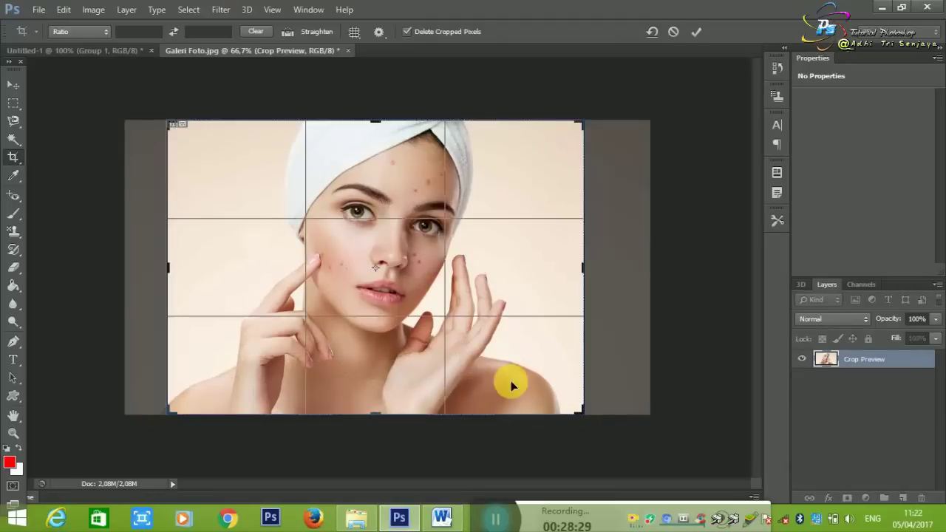
{"action": "mouse_move", "coordinate": [588, 274]}
{"action": "left_mouse_down"}
{"action": "mouse_move", "coordinate": [492, 268]}
{"action": "mouse_move", "coordinate": [601, 279]}
{"action": "mouse_move", "coordinate": [582, 289]}
{"action": "left_mouse_up"}
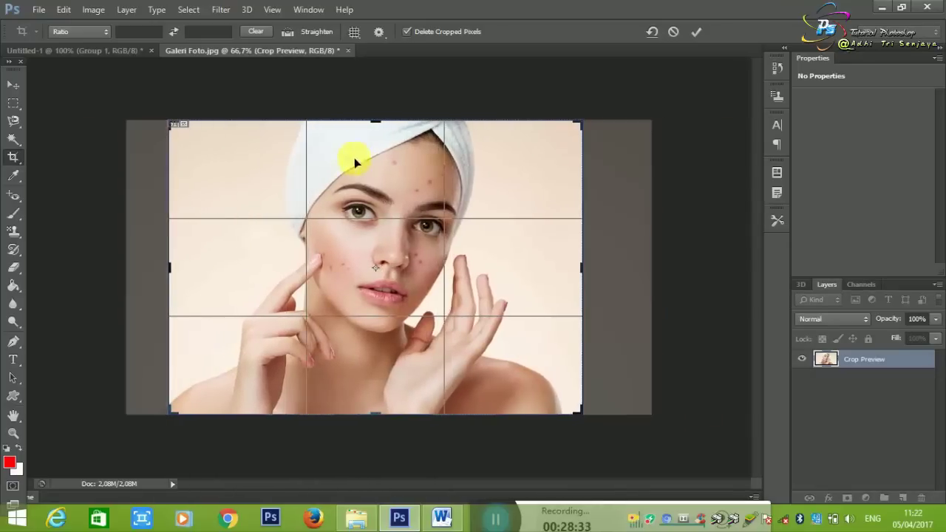
{"action": "left_click_drag", "start_coordinate": [382, 132], "coordinate": [381, 93]}
{"action": "mouse_move", "coordinate": [383, 441]}
{"action": "left_mouse_down"}
{"action": "mouse_move", "coordinate": [377, 465]}
{"action": "mouse_move", "coordinate": [377, 456]}
{"action": "left_mouse_up"}
{"action": "key", "text": "Return"}
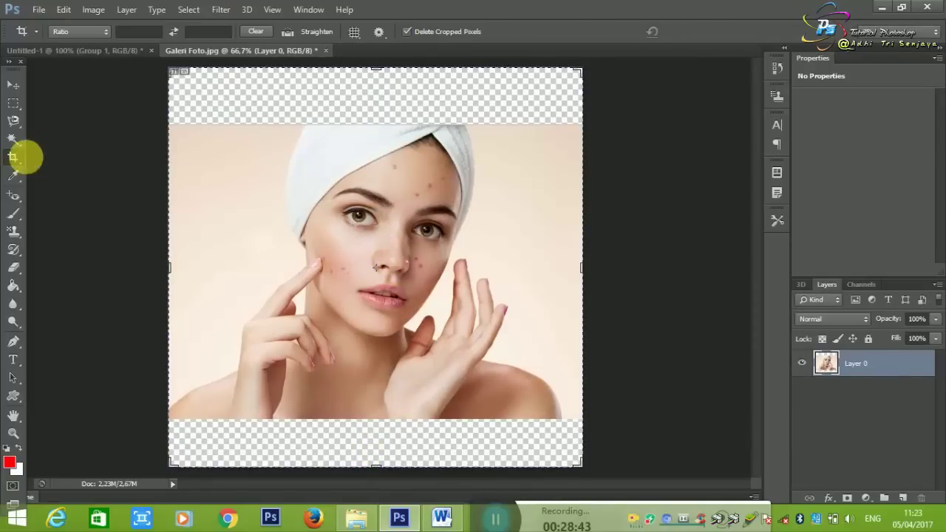
{"action": "right_click", "coordinate": [19, 158]}
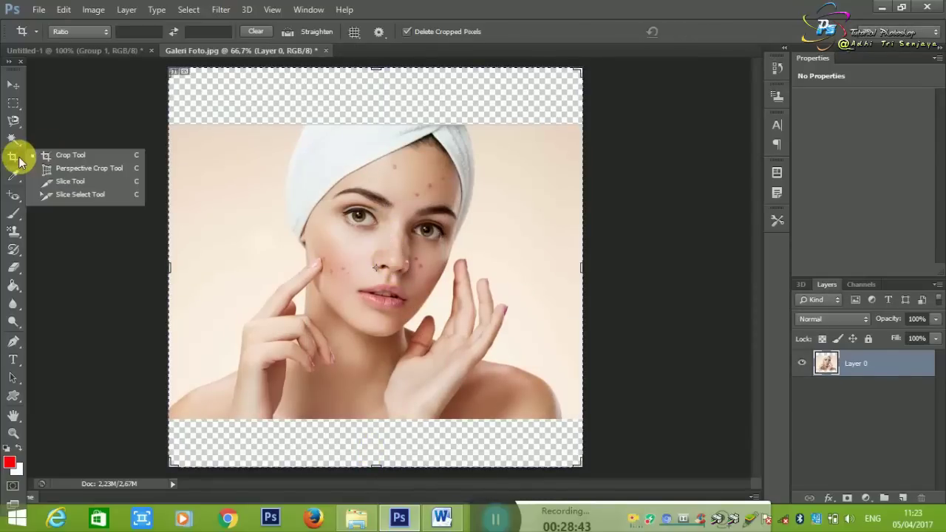
Apply a skewed Perspective Crop over the portrait, then undo it.
{"action": "left_click", "coordinate": [77, 173]}
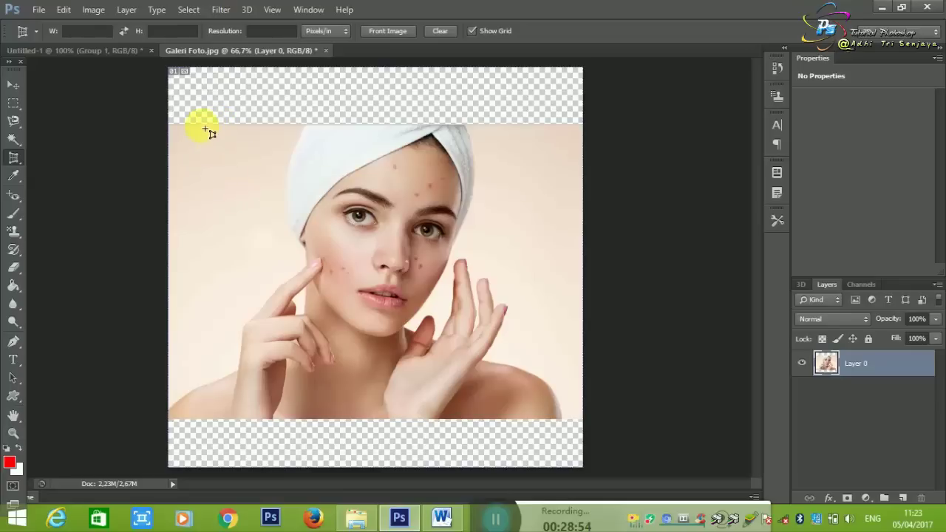
{"action": "left_click_drag", "start_coordinate": [204, 127], "coordinate": [539, 421]}
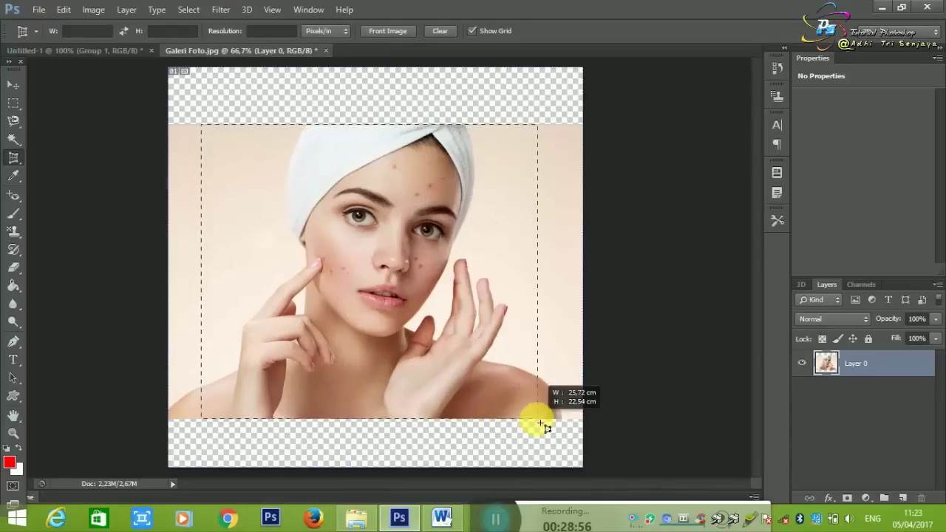
{"action": "left_click_drag", "start_coordinate": [540, 424], "coordinate": [557, 422]}
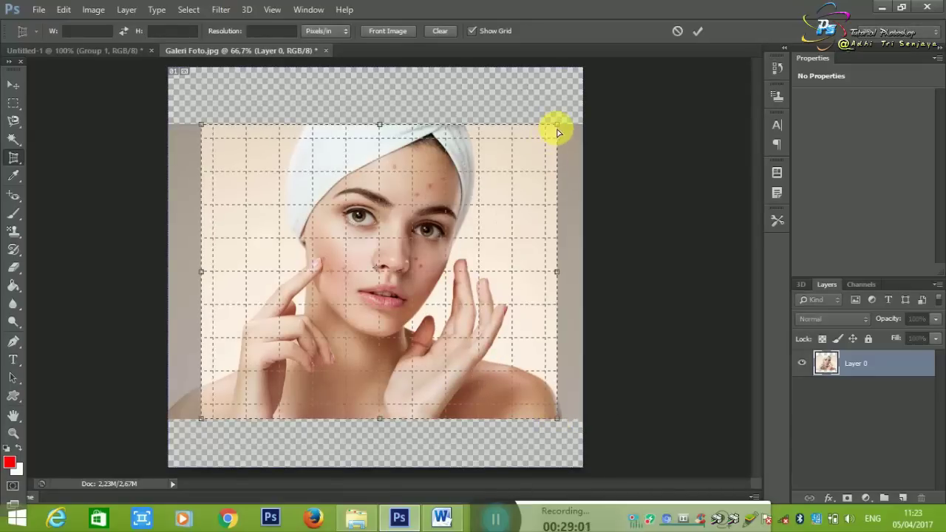
{"action": "mouse_move", "coordinate": [558, 129]}
{"action": "left_mouse_down"}
{"action": "mouse_move", "coordinate": [477, 216]}
{"action": "mouse_move", "coordinate": [449, 217]}
{"action": "mouse_move", "coordinate": [542, 215]}
{"action": "mouse_move", "coordinate": [504, 218]}
{"action": "mouse_move", "coordinate": [517, 211]}
{"action": "mouse_move", "coordinate": [544, 226]}
{"action": "mouse_move", "coordinate": [544, 206]}
{"action": "mouse_move", "coordinate": [523, 210]}
{"action": "left_mouse_up"}
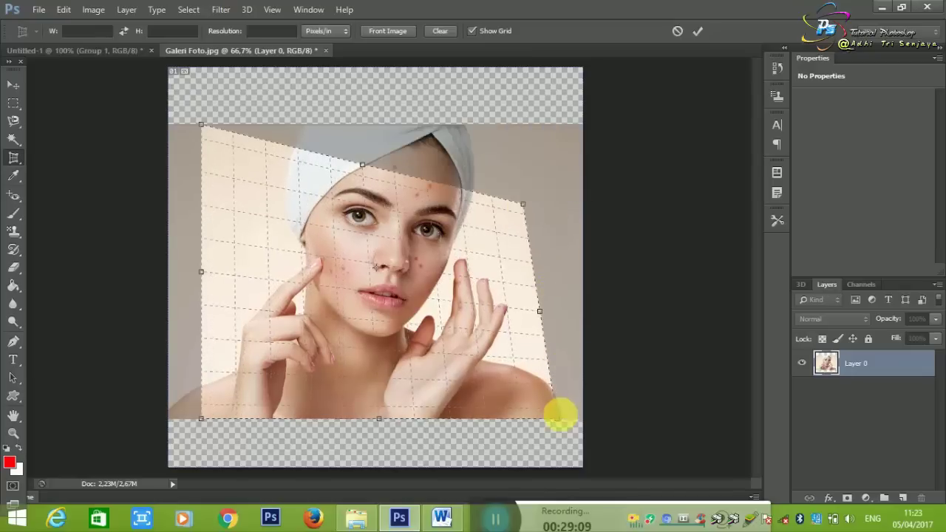
{"action": "mouse_move", "coordinate": [560, 427]}
{"action": "left_mouse_down"}
{"action": "mouse_move", "coordinate": [494, 382]}
{"action": "mouse_move", "coordinate": [516, 387]}
{"action": "mouse_move", "coordinate": [513, 372]}
{"action": "mouse_move", "coordinate": [538, 360]}
{"action": "left_mouse_up"}
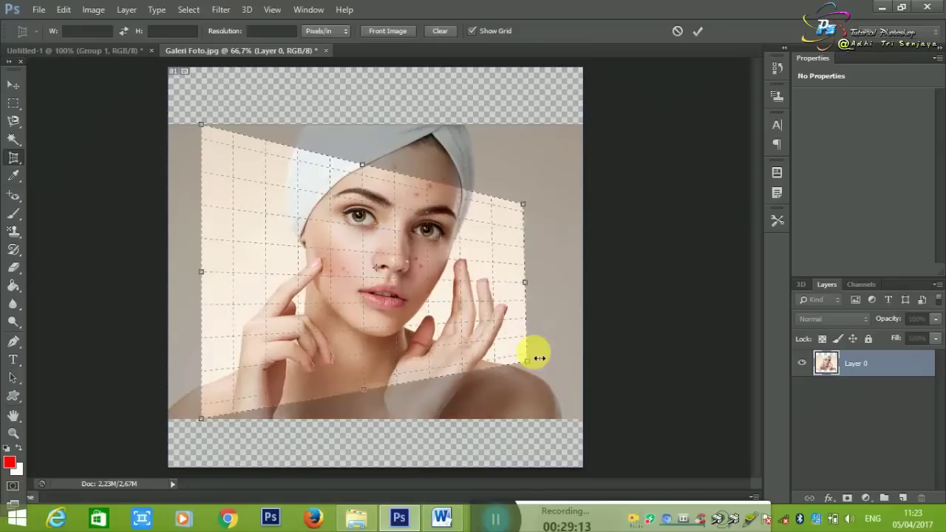
{"action": "key", "text": "Return"}
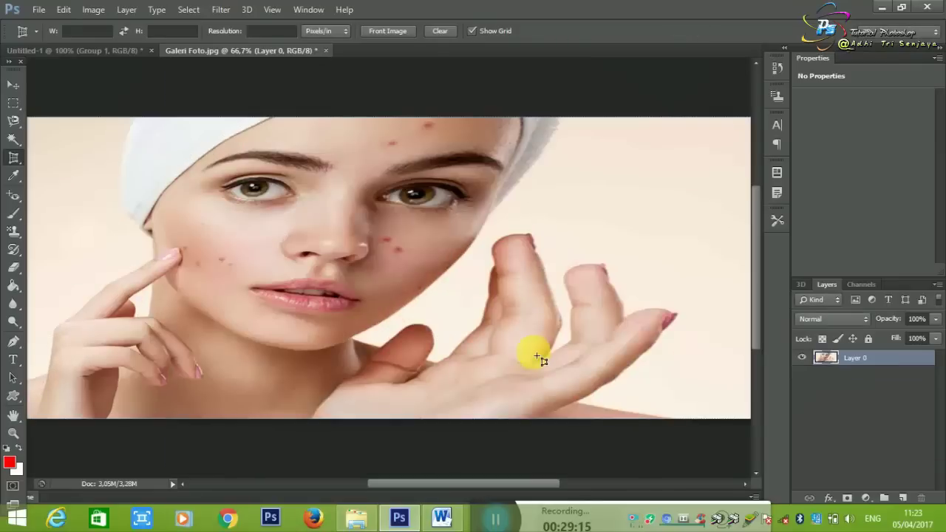
{"action": "key", "text": "ctrl+z"}
Apply a second perspective crop around the face with its right corners skewed.
{"action": "mouse_move", "coordinate": [248, 195]}
{"action": "left_mouse_down"}
{"action": "mouse_move", "coordinate": [277, 296]}
{"action": "mouse_move", "coordinate": [482, 362]}
{"action": "left_mouse_up"}
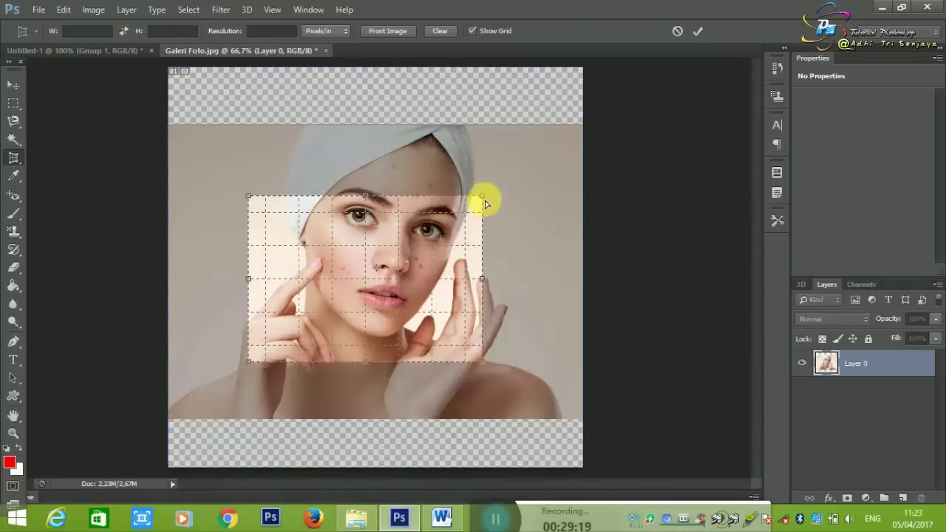
{"action": "left_click_drag", "start_coordinate": [482, 196], "coordinate": [502, 166]}
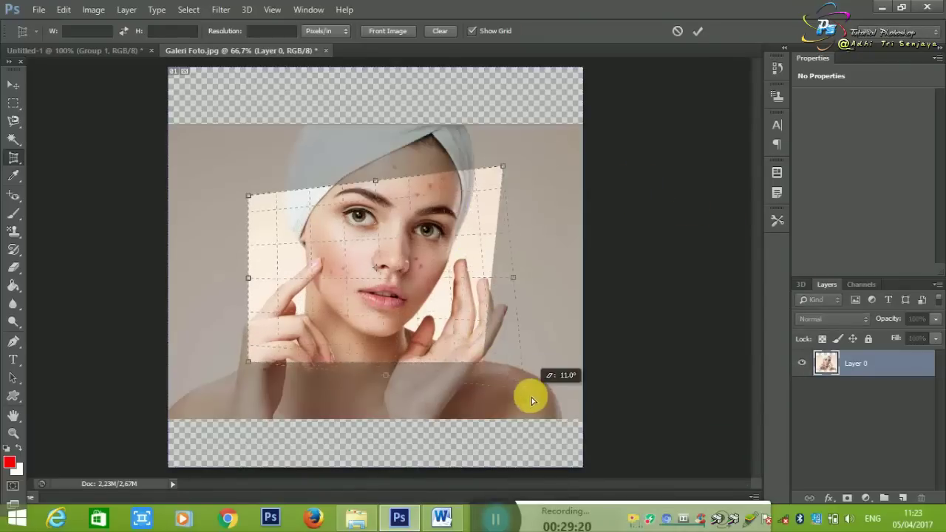
{"action": "left_click_drag", "start_coordinate": [486, 364], "coordinate": [527, 392]}
{"action": "key", "text": "Return"}
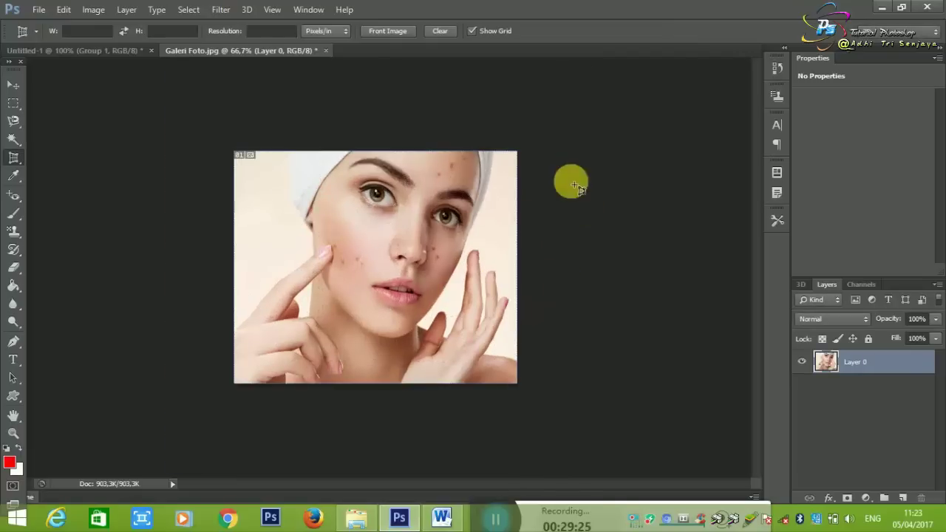
Undo the crops back to the original wide portrait without transparent strips.
{"action": "right_click", "coordinate": [14, 158]}
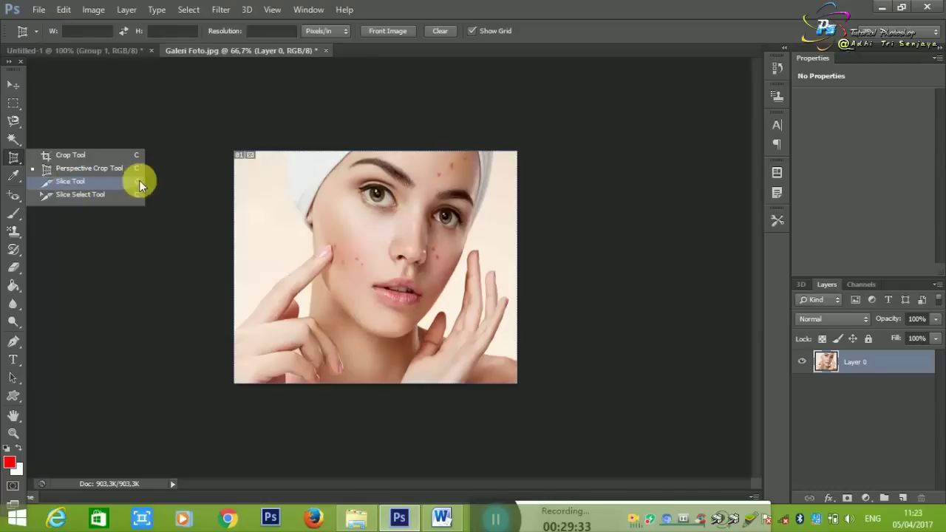
{"action": "left_click", "coordinate": [215, 263]}
{"action": "key", "text": "ctrl+z"}
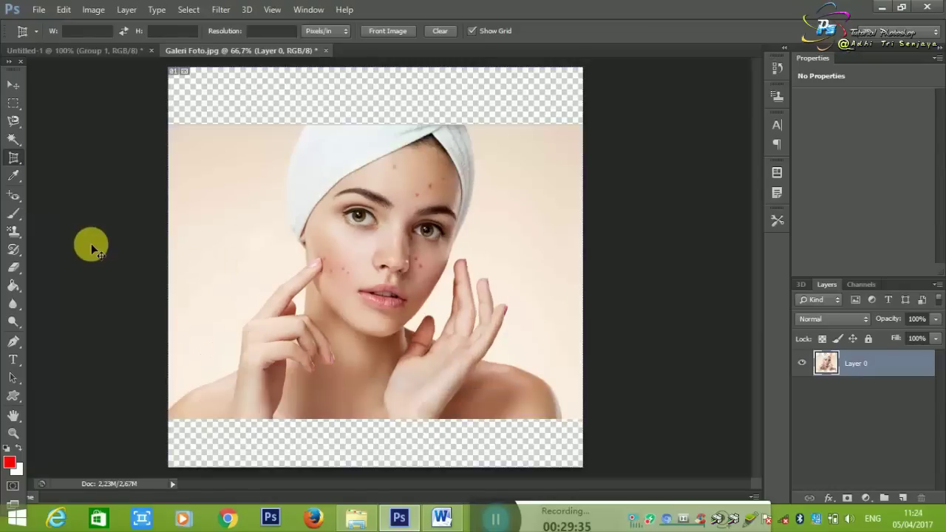
{"action": "key", "text": "ctrl+z"}
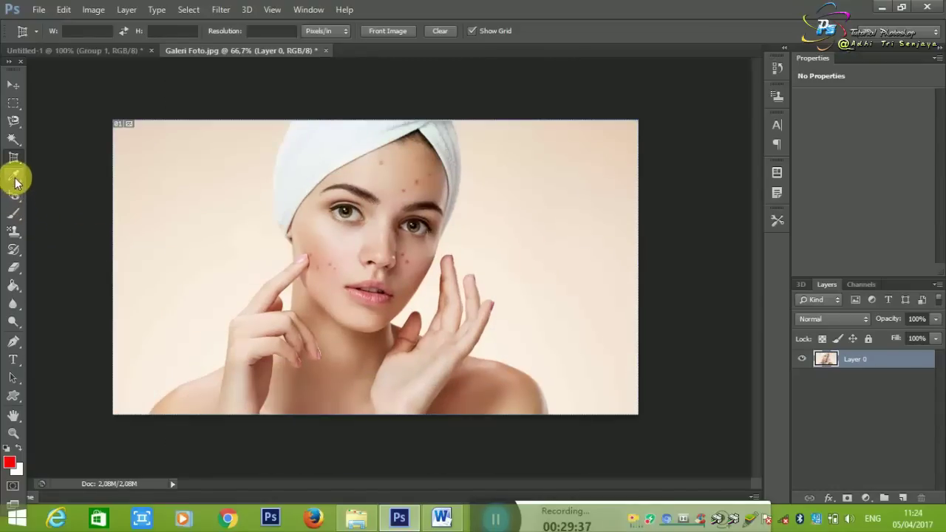
{"action": "left_click", "coordinate": [16, 177]}
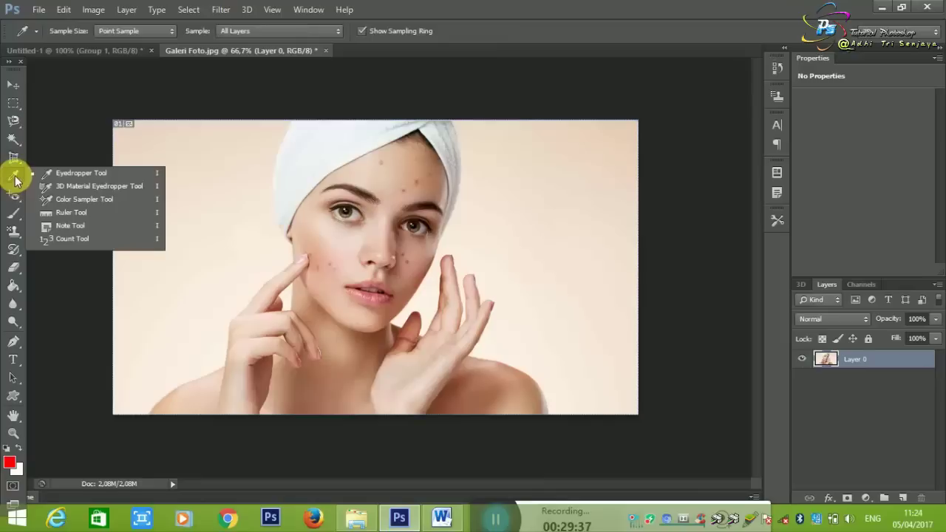
Eyedrop background, forehead, lips, shoulder and hand, finishing on the cheek's salmon tone.
{"action": "left_click", "coordinate": [59, 176]}
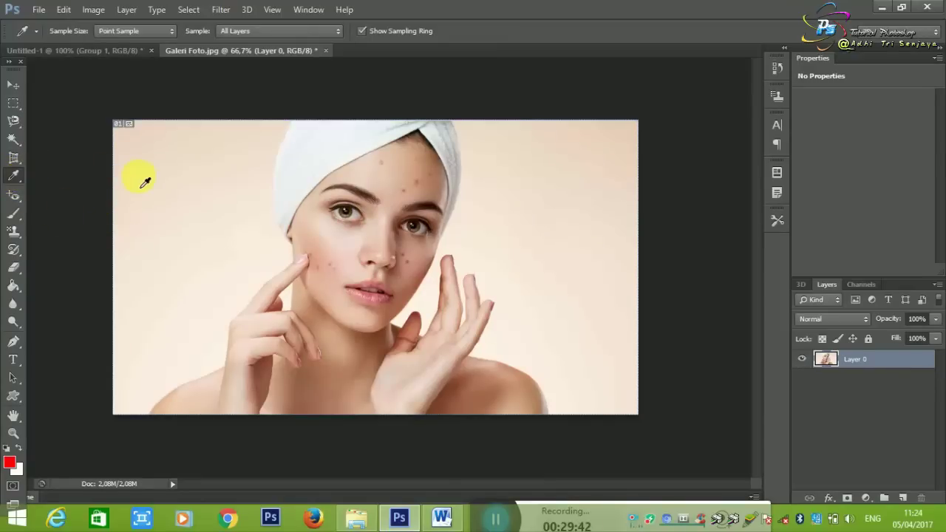
{"action": "left_click", "coordinate": [317, 159]}
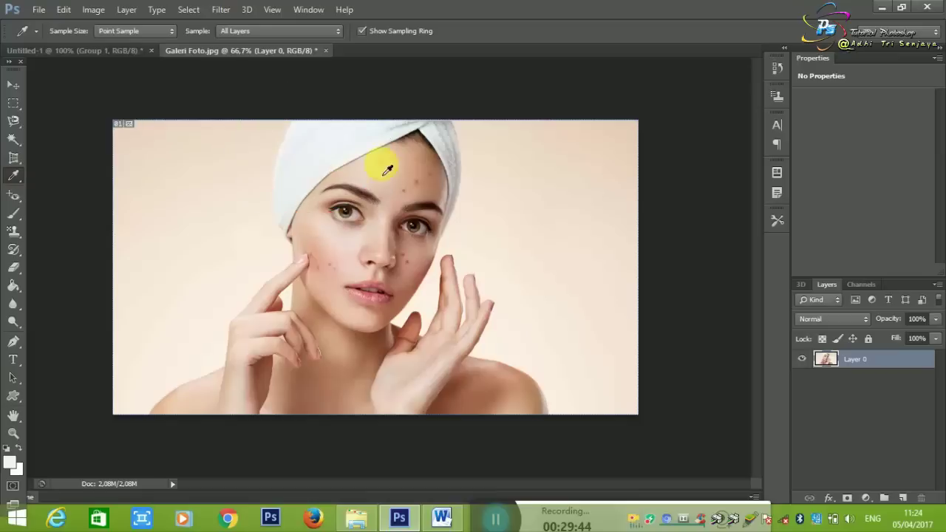
{"action": "left_click", "coordinate": [500, 199]}
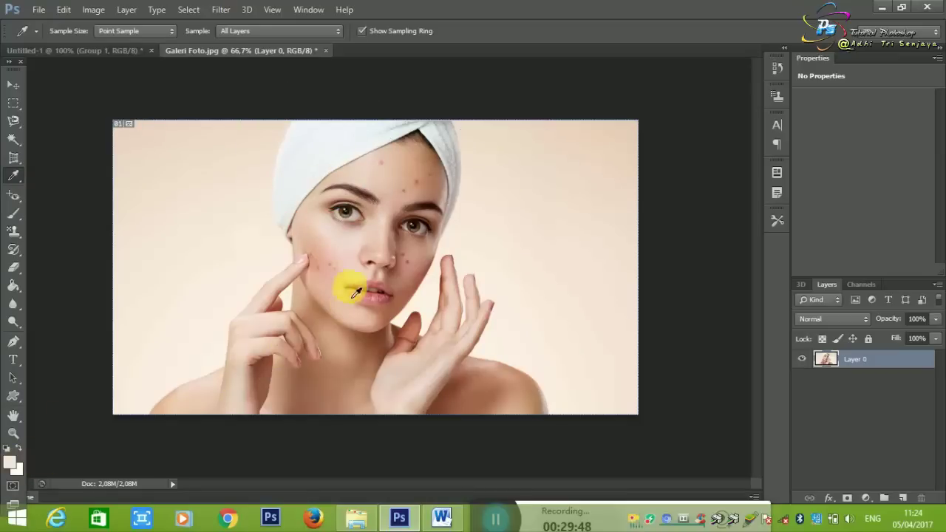
{"action": "left_click", "coordinate": [367, 200]}
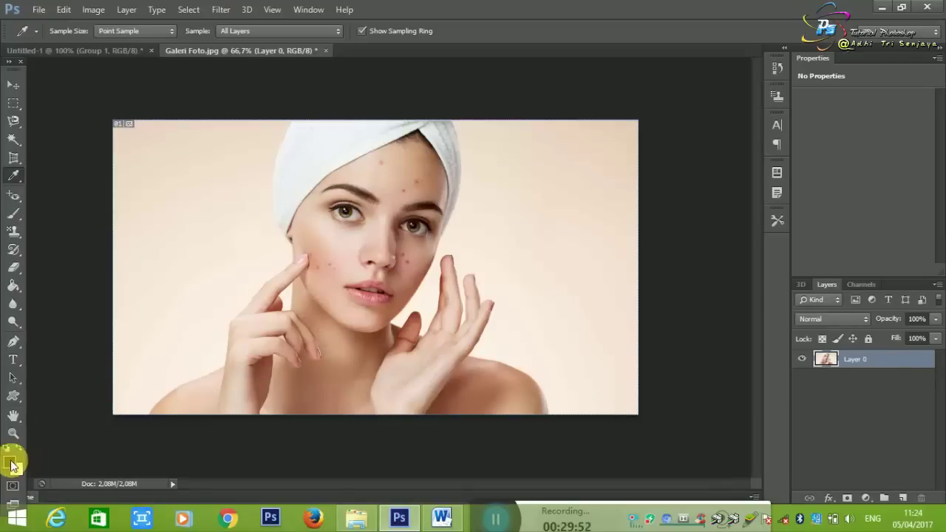
{"action": "left_click", "coordinate": [492, 404]}
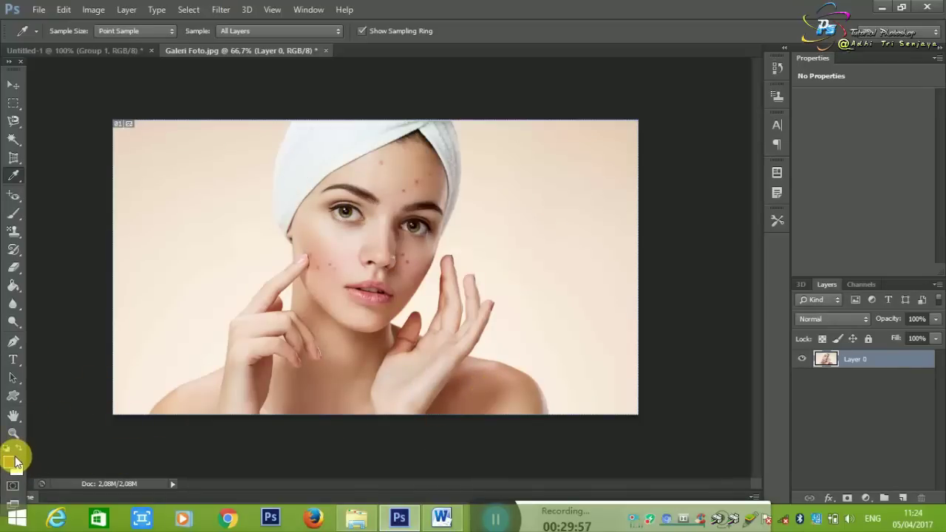
{"action": "left_click", "coordinate": [262, 328]}
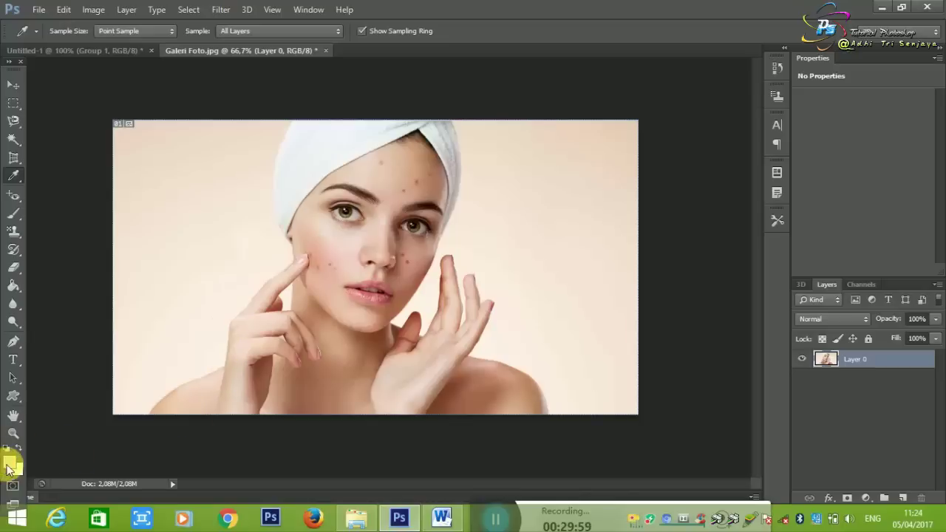
{"action": "left_click", "coordinate": [320, 276]}
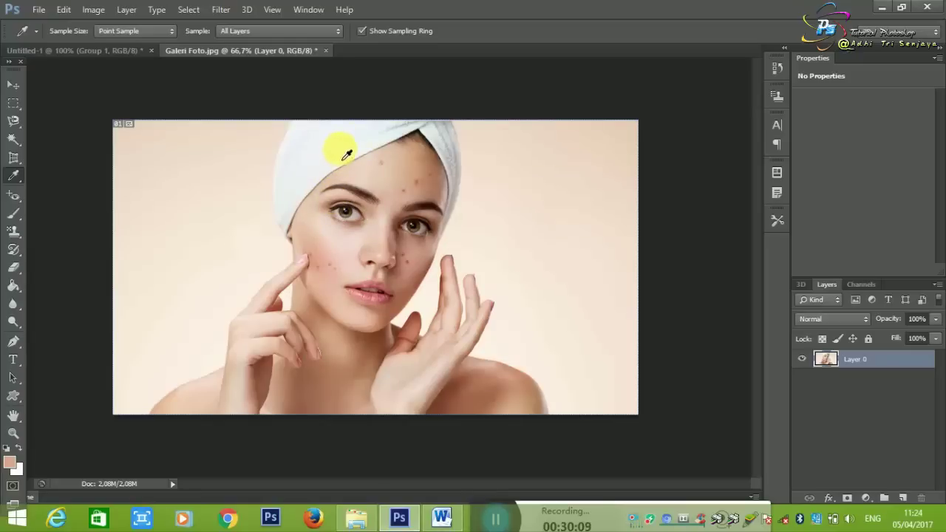
Brush a salmon stroke left of the towel, then cover it with near-white eyedropped from the towel.
{"action": "left_click", "coordinate": [14, 214]}
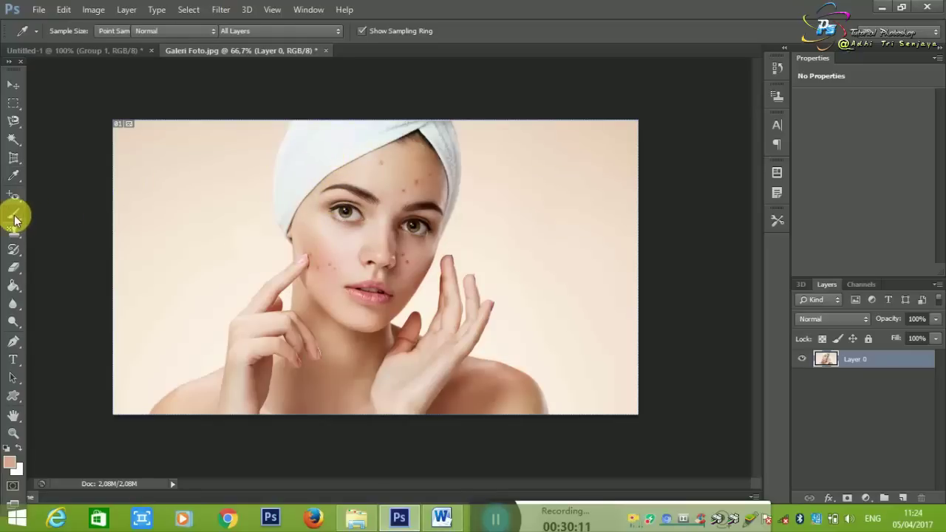
{"action": "left_click_drag", "start_coordinate": [278, 180], "coordinate": [226, 184]}
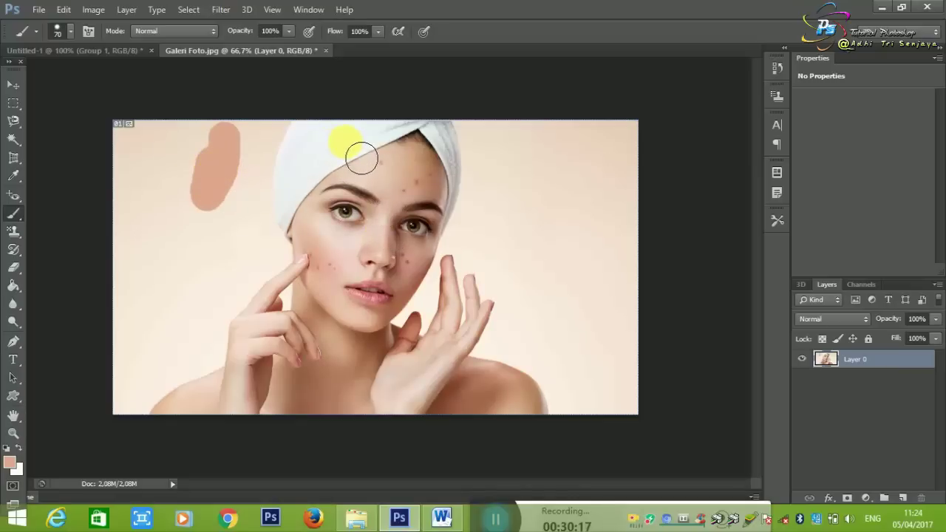
{"action": "left_click", "coordinate": [14, 178]}
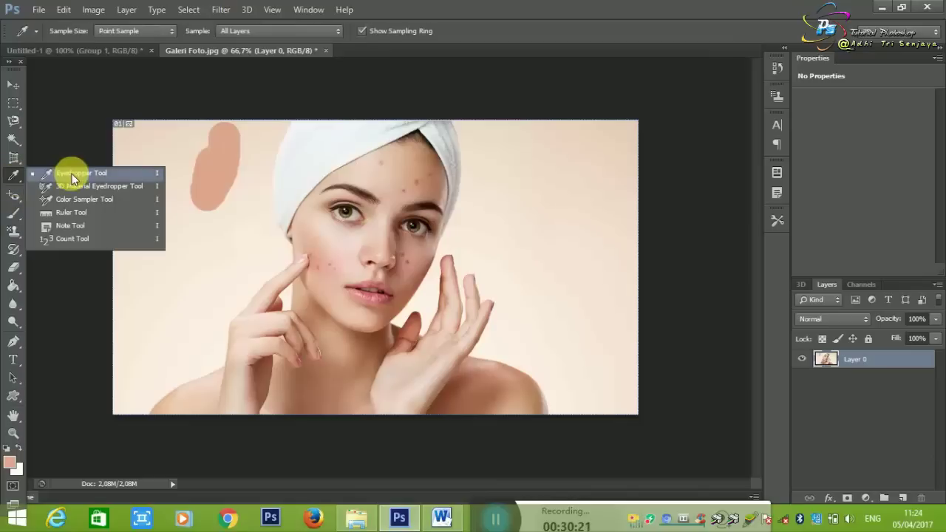
{"action": "left_click", "coordinate": [72, 174]}
{"action": "left_click", "coordinate": [332, 159]}
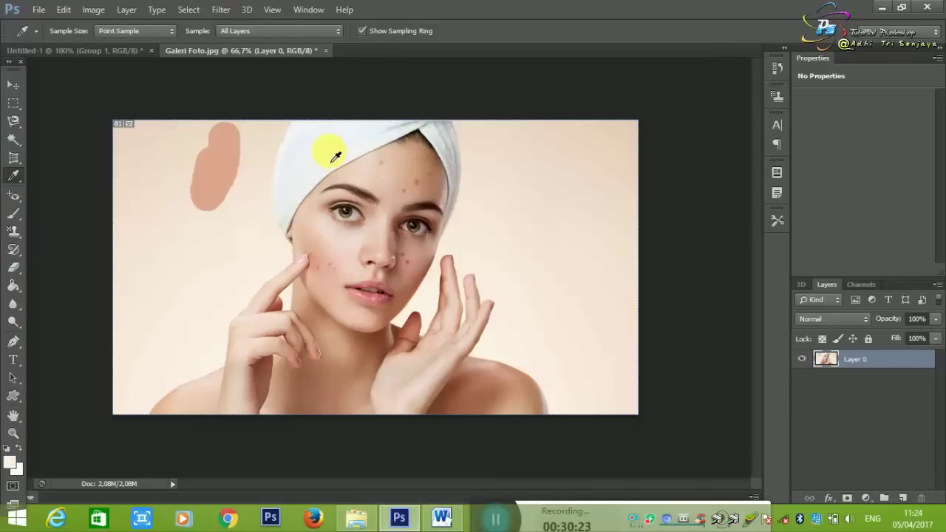
{"action": "left_click", "coordinate": [13, 214]}
{"action": "mouse_move", "coordinate": [194, 191]}
{"action": "left_mouse_down"}
{"action": "mouse_move", "coordinate": [223, 221]}
{"action": "mouse_move", "coordinate": [211, 182]}
{"action": "left_mouse_up"}
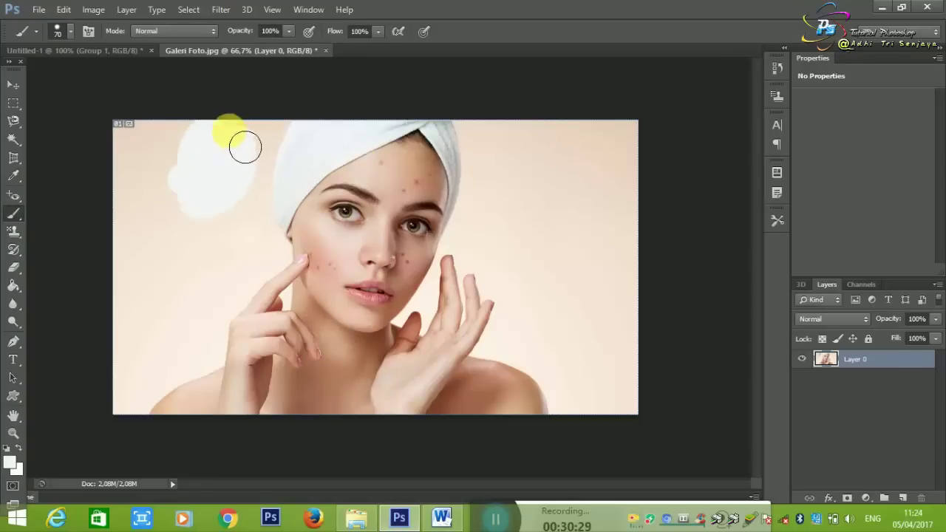
{"action": "left_click", "coordinate": [16, 175]}
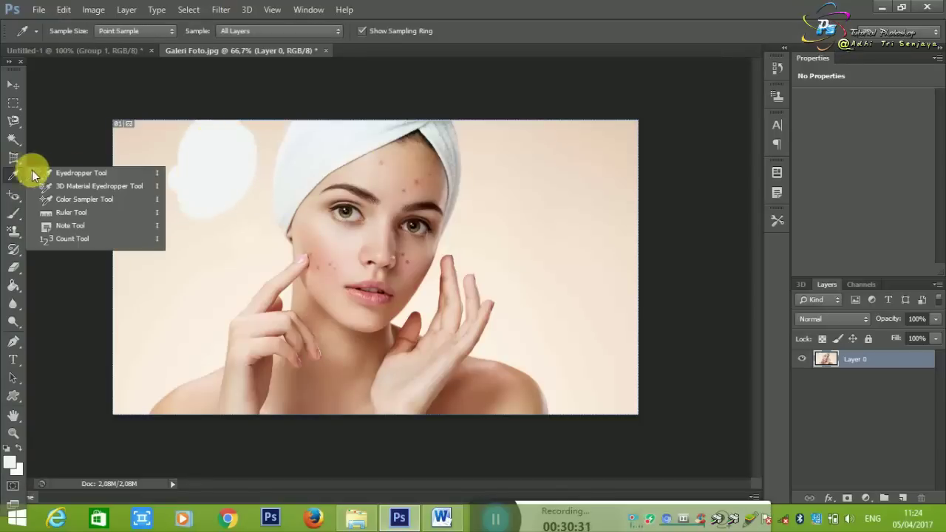
Select the 3D Material Eyedropper Tool from the eyedropper group.
{"action": "left_click", "coordinate": [84, 187]}
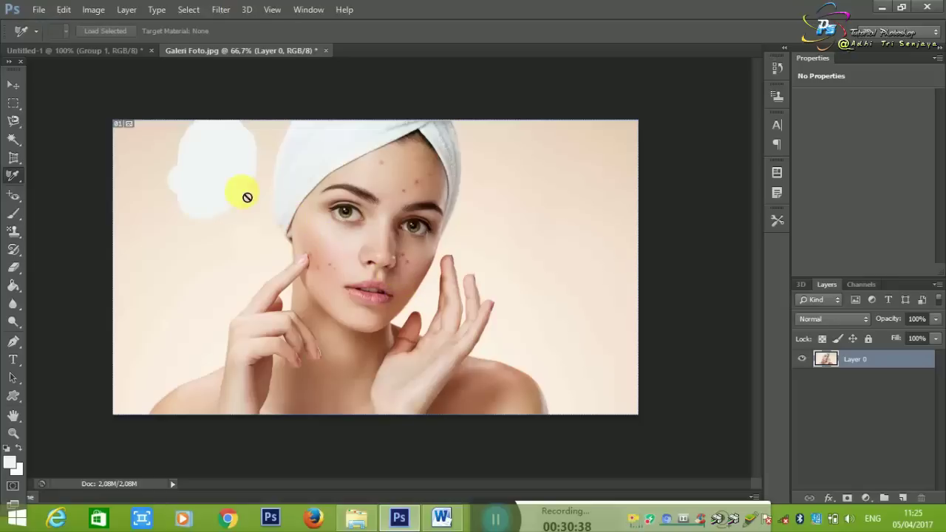
{"action": "right_click", "coordinate": [12, 175]}
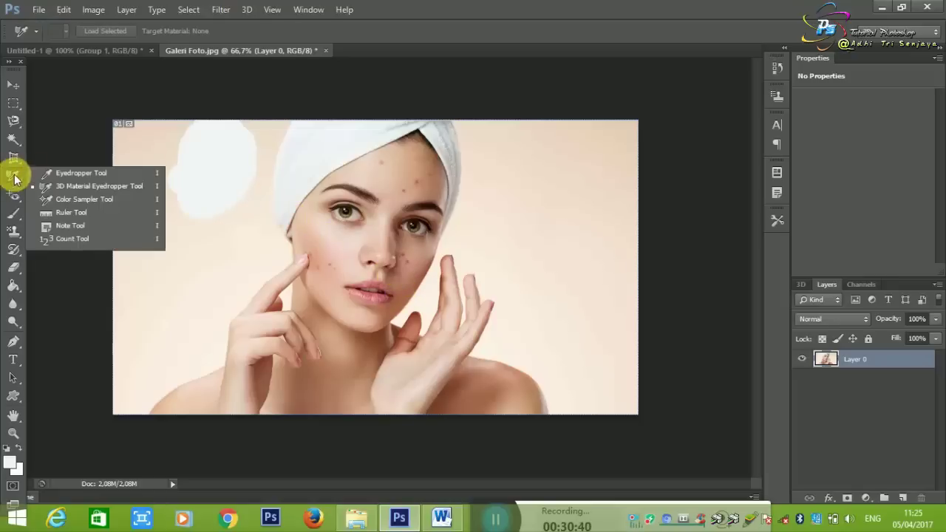
{"action": "left_click", "coordinate": [111, 186]}
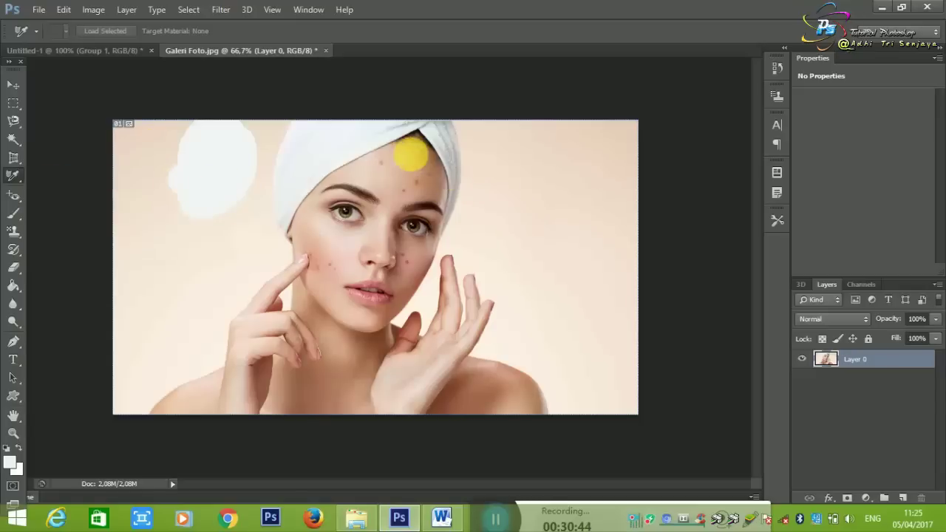
{"action": "right_click", "coordinate": [352, 162]}
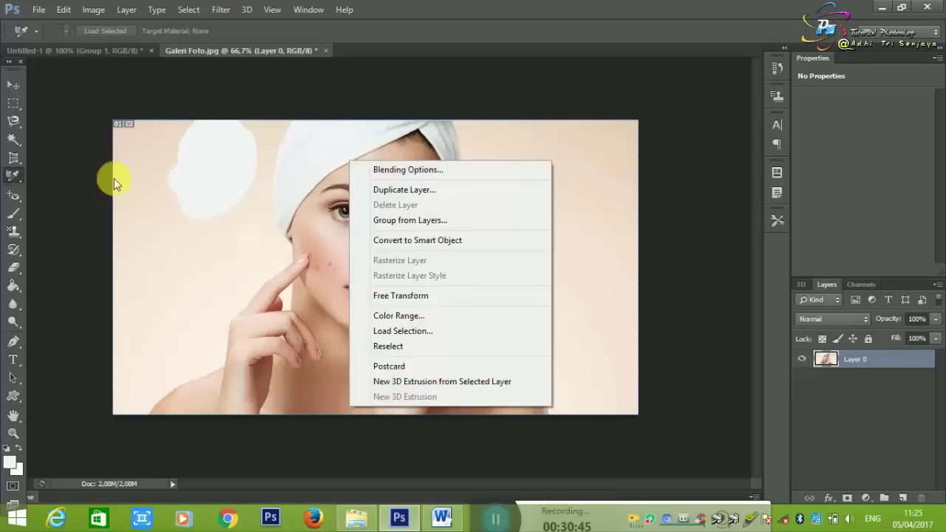
{"action": "right_click", "coordinate": [22, 168]}
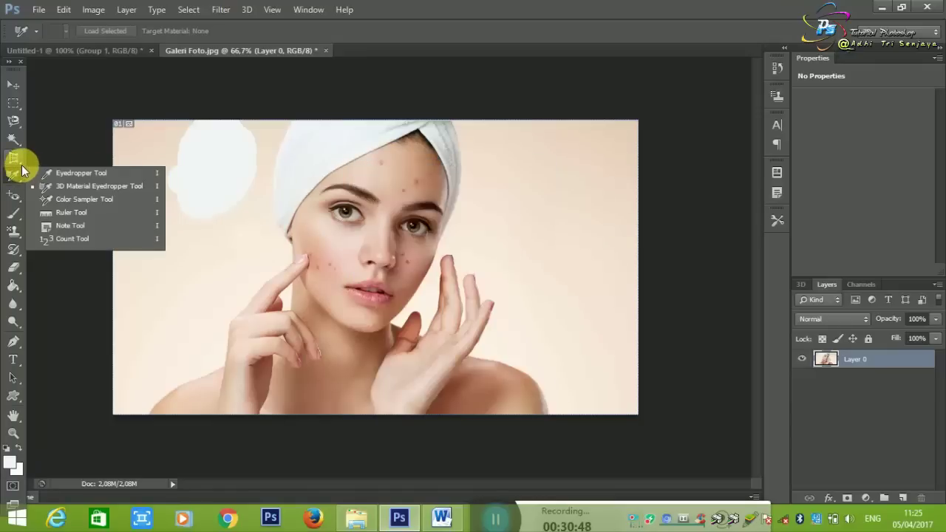
{"action": "left_click", "coordinate": [38, 345]}
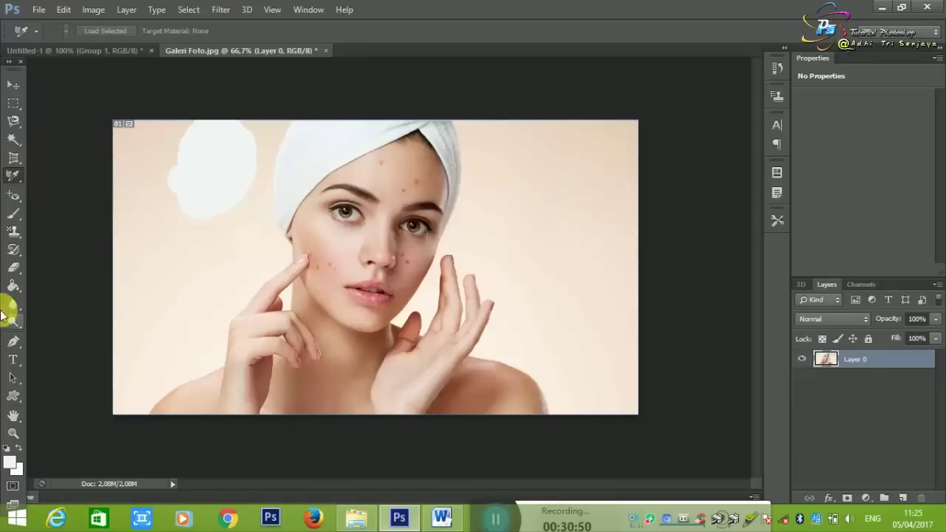
{"action": "right_click", "coordinate": [13, 180]}
Place samplers #1–#4 on the background: two on the left, one right, one beside the first.
{"action": "left_click", "coordinate": [52, 199]}
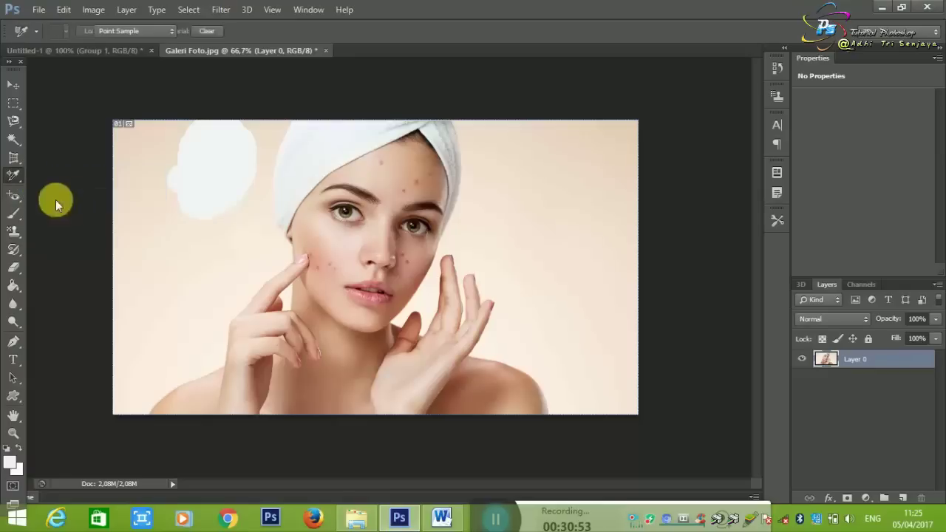
{"action": "left_click", "coordinate": [173, 194]}
{"action": "left_click", "coordinate": [222, 231]}
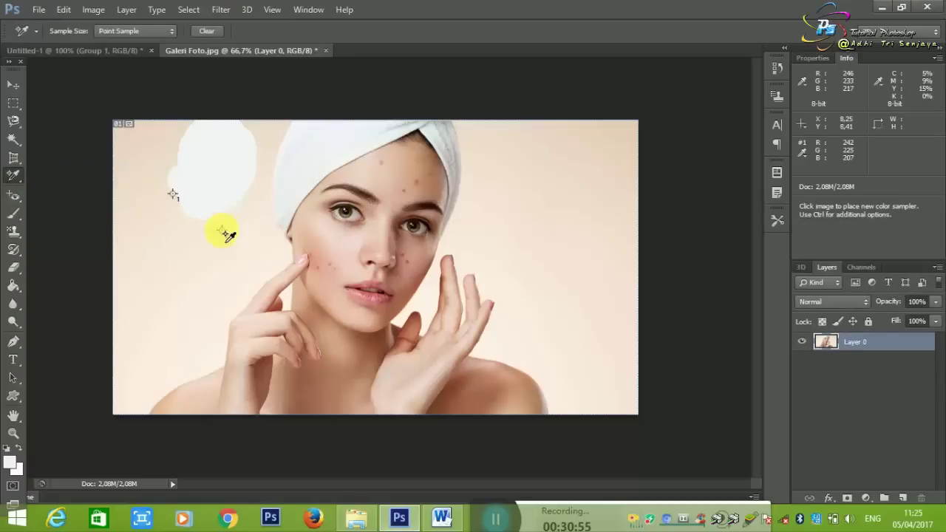
{"action": "left_click", "coordinate": [510, 229]}
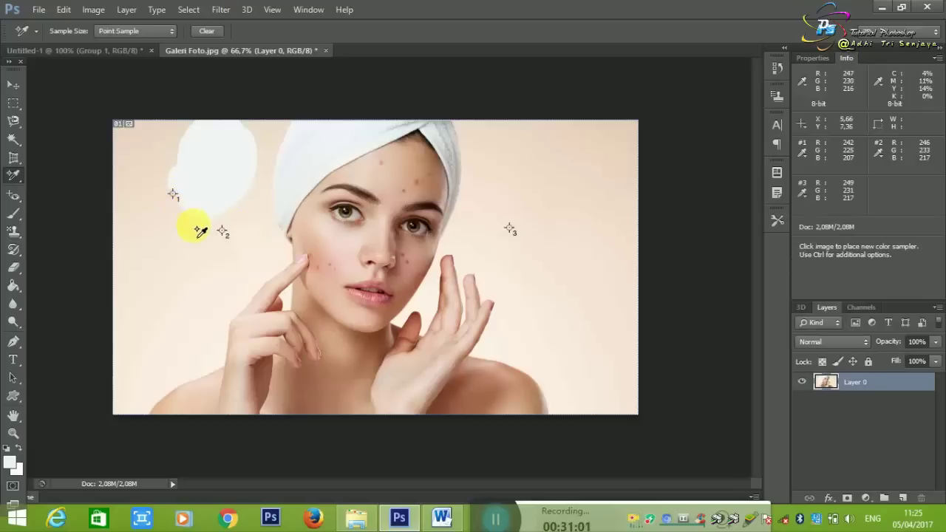
{"action": "left_click", "coordinate": [162, 196]}
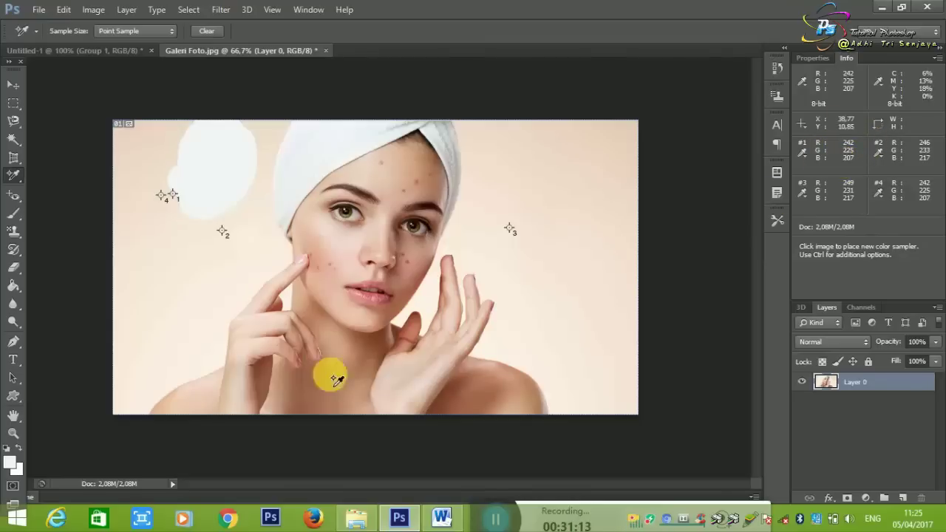
{"action": "left_click", "coordinate": [12, 469]}
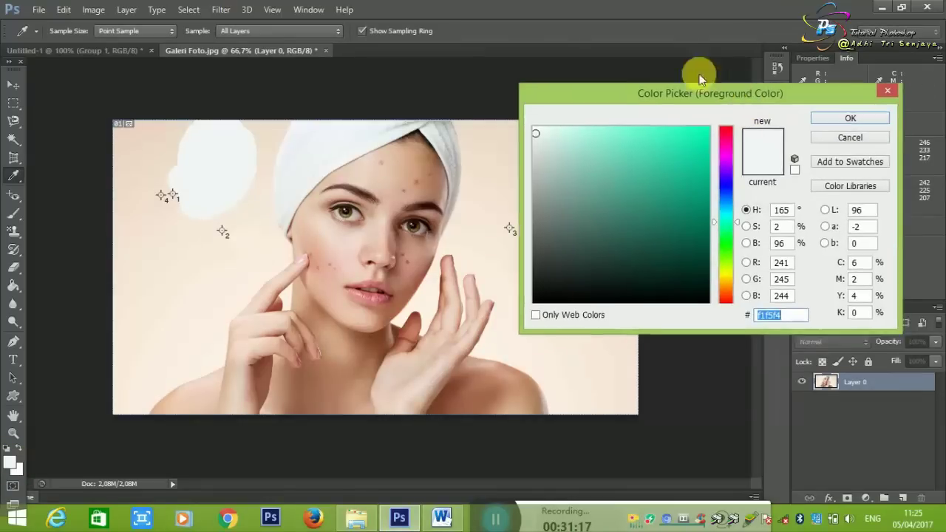
Enter 2207 in the foreground Color Picker, cancel, and reselect the Color Sampler Tool.
{"action": "mouse_move", "coordinate": [763, 98]}
{"action": "left_mouse_down"}
{"action": "mouse_move", "coordinate": [640, 2]}
{"action": "mouse_move", "coordinate": [610, 261]}
{"action": "left_mouse_up"}
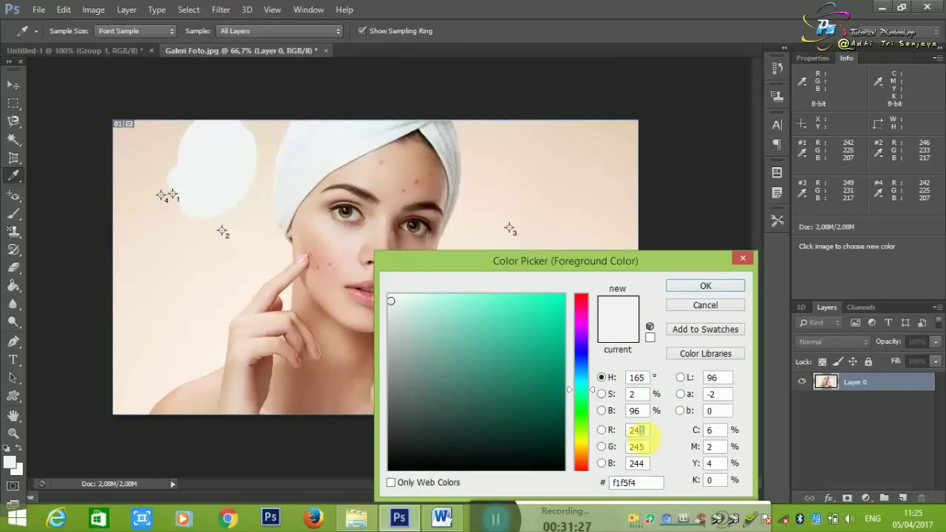
{"action": "type", "text": "2"}
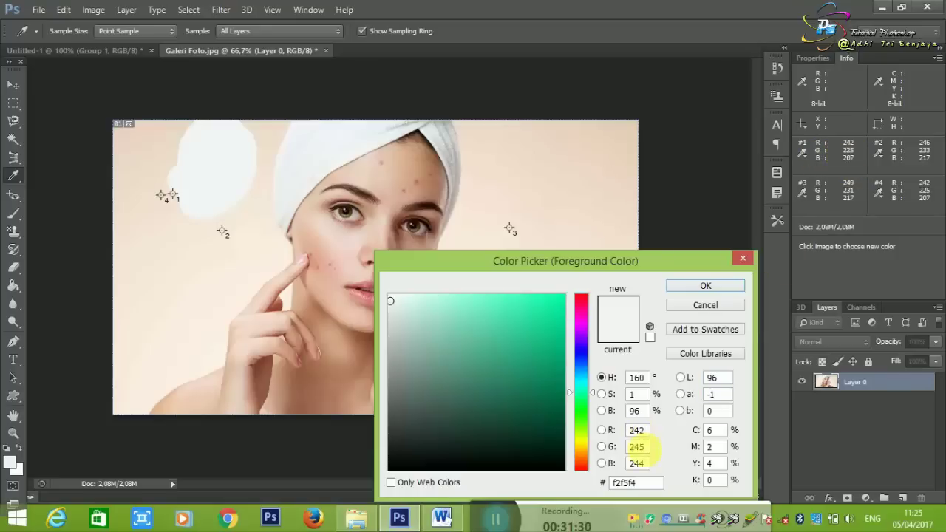
{"action": "type", "text": "2"}
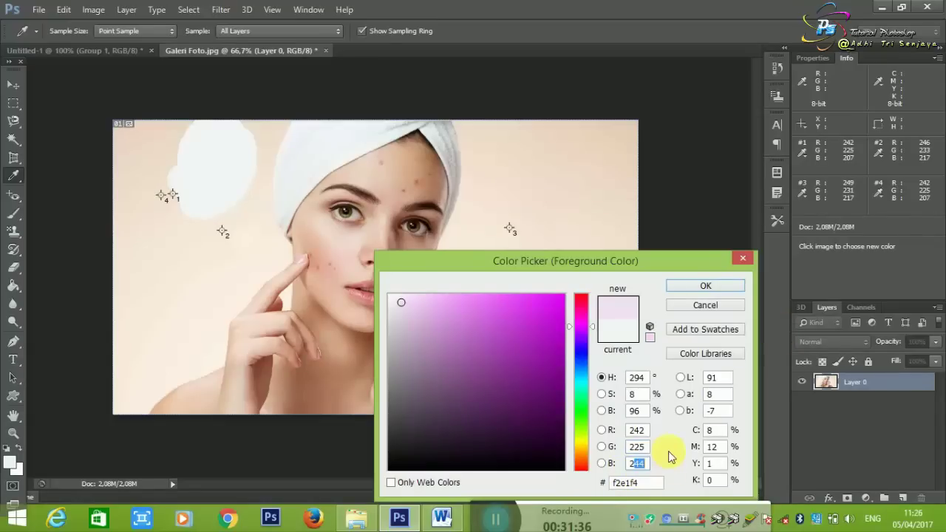
{"action": "type", "text": "07"}
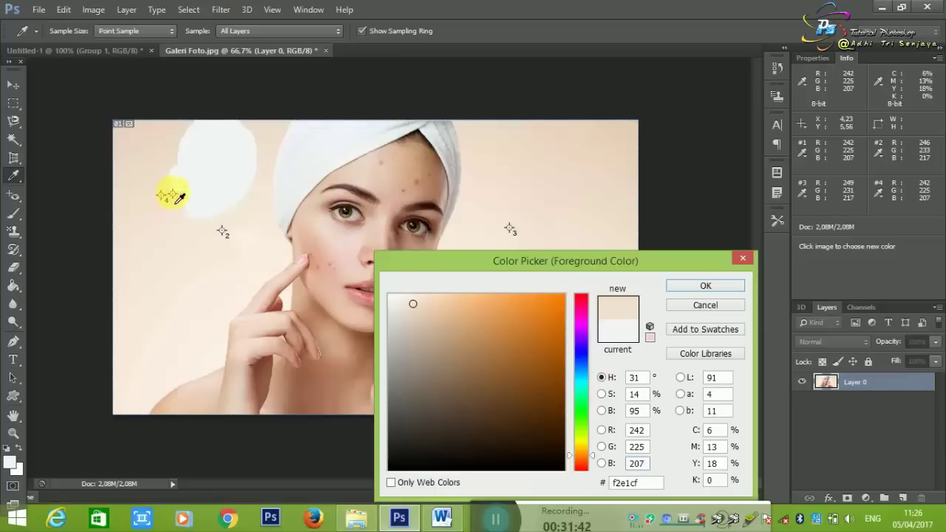
{"action": "left_click", "coordinate": [698, 306]}
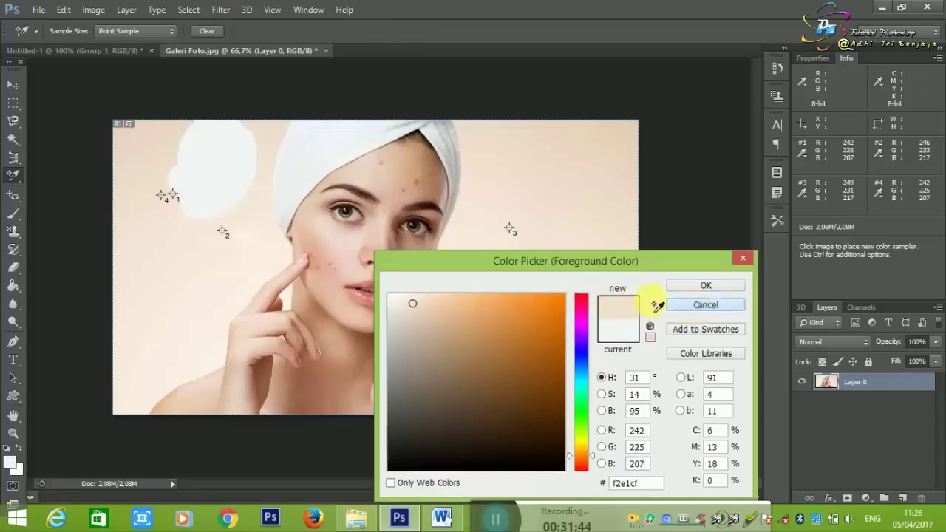
{"action": "right_click", "coordinate": [16, 179]}
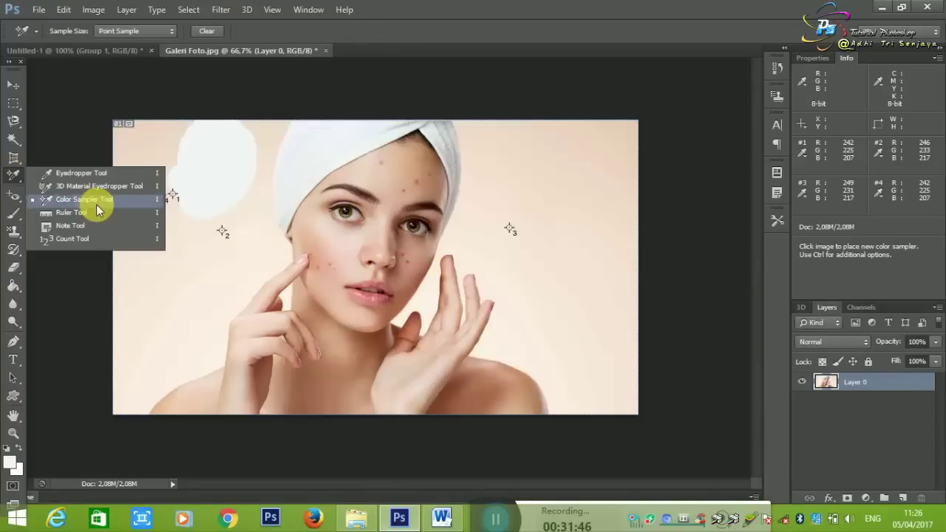
{"action": "left_click", "coordinate": [19, 179]}
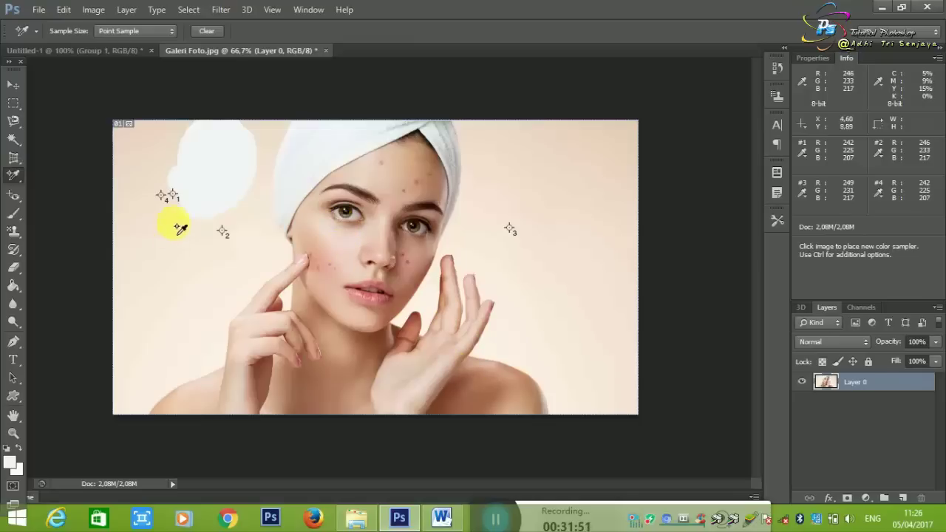
Try adding a fifth sampler repeatedly, dismissing each maximum-four warning, and close the Info panel.
{"action": "left_click", "coordinate": [227, 148]}
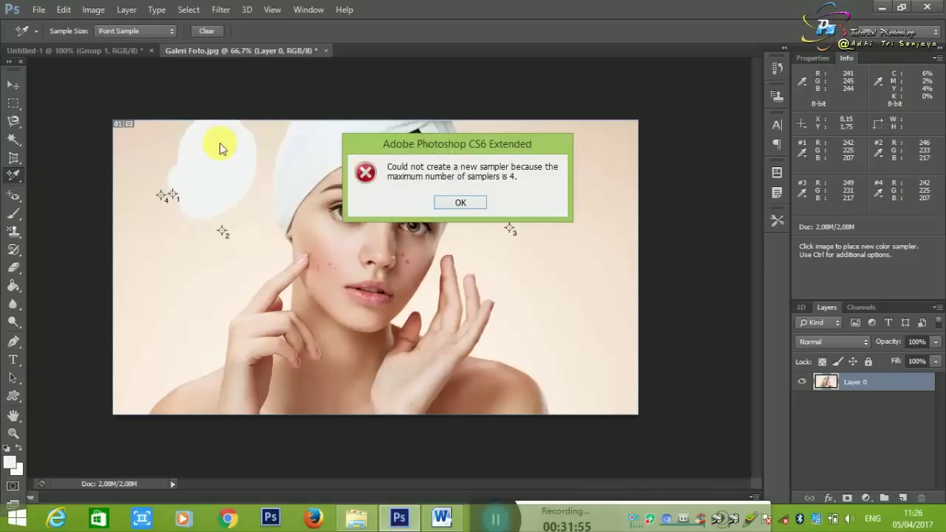
{"action": "left_click", "coordinate": [432, 204]}
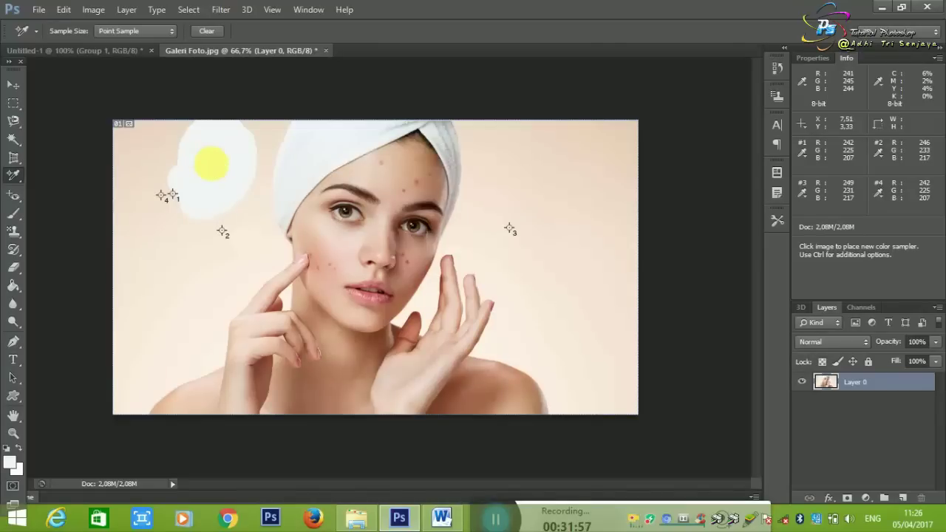
{"action": "left_click", "coordinate": [211, 164]}
{"action": "left_click", "coordinate": [449, 204]}
{"action": "left_click", "coordinate": [467, 235]}
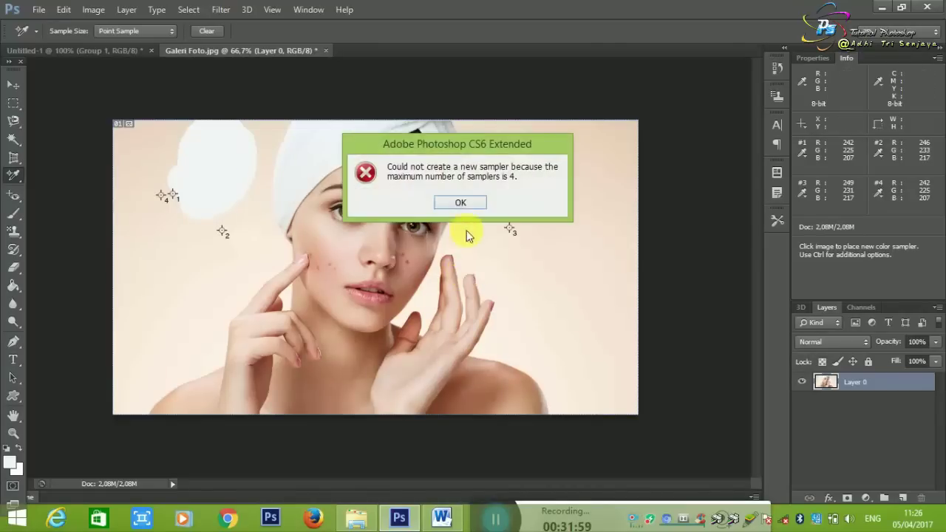
{"action": "left_click", "coordinate": [460, 204]}
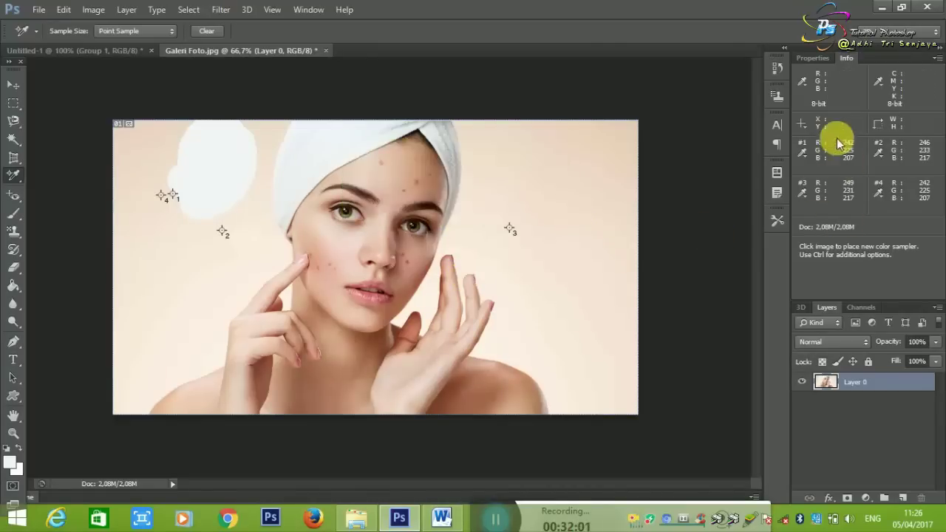
{"action": "left_click", "coordinate": [937, 58]}
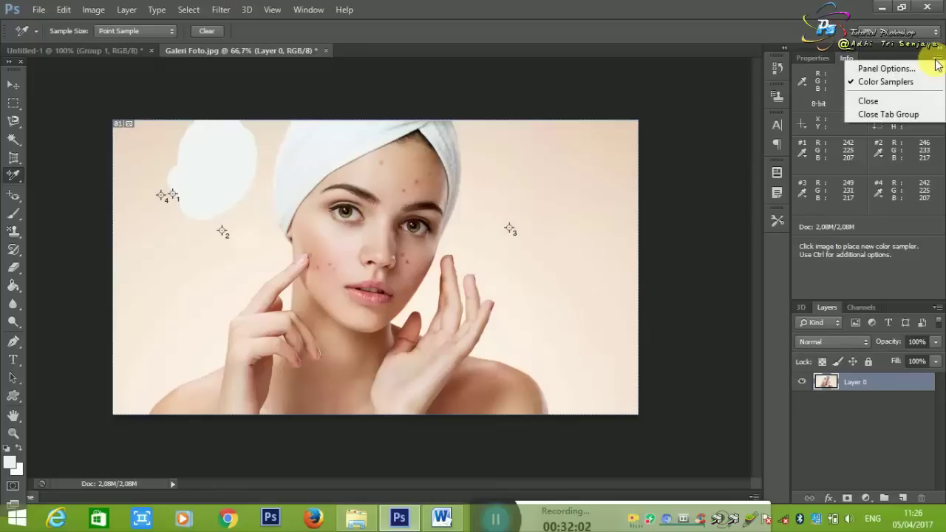
{"action": "left_click", "coordinate": [868, 101]}
{"action": "left_click", "coordinate": [516, 214]}
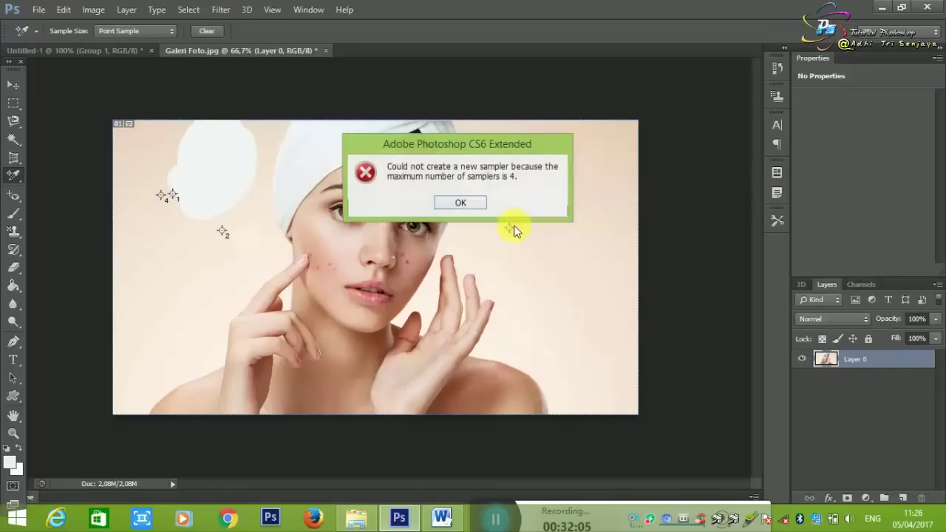
{"action": "left_click", "coordinate": [460, 204]}
{"action": "right_click", "coordinate": [13, 177]}
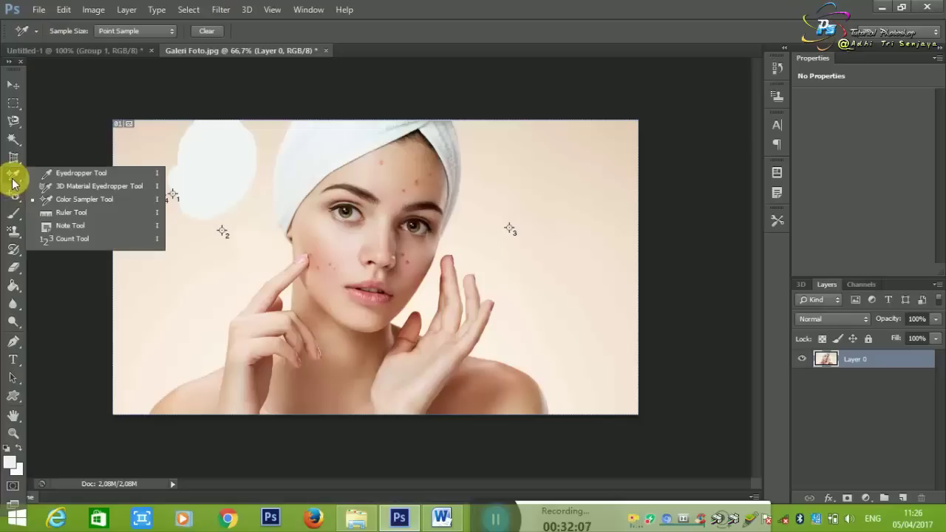
{"action": "left_click", "coordinate": [100, 205]}
Delete all four colour samplers using each sampler's right-click Delete.
{"action": "right_click", "coordinate": [173, 198]}
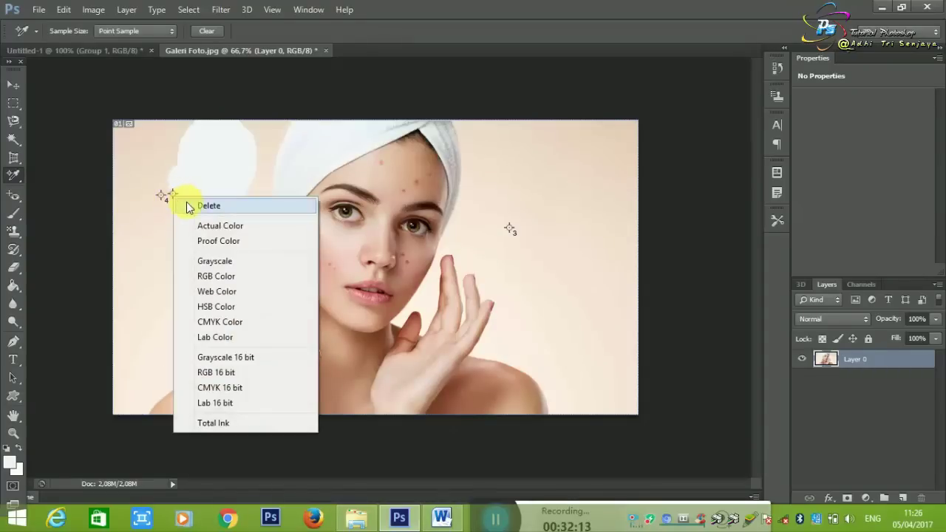
{"action": "left_click", "coordinate": [181, 205]}
{"action": "right_click", "coordinate": [165, 200]}
{"action": "left_click", "coordinate": [185, 208]}
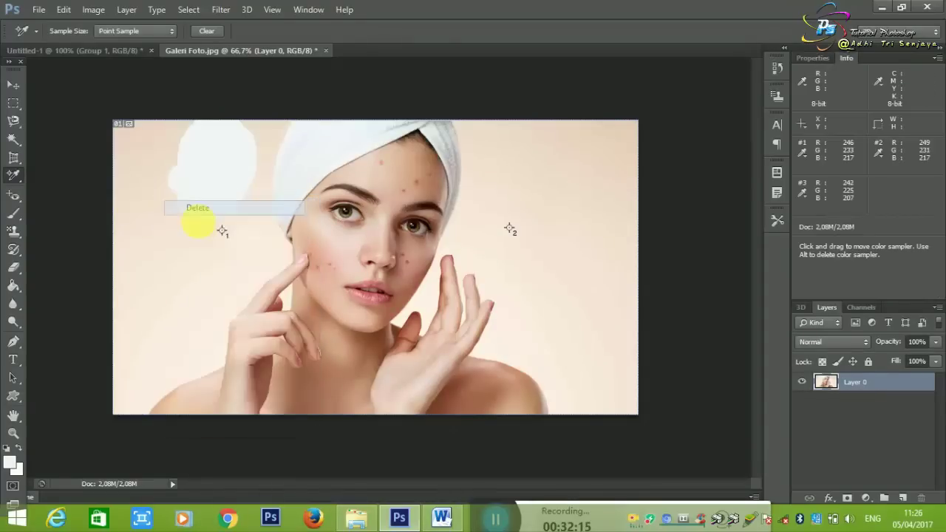
{"action": "right_click", "coordinate": [222, 237]}
{"action": "left_click", "coordinate": [231, 237]}
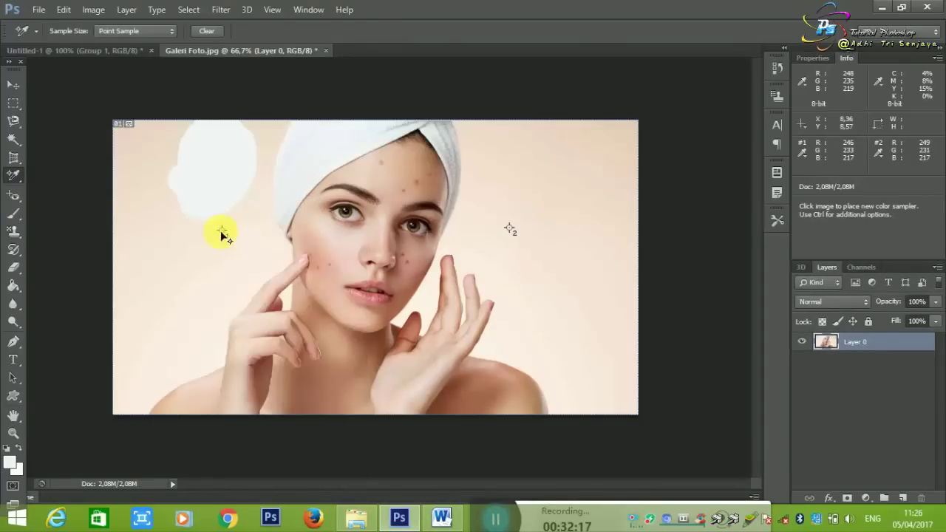
{"action": "right_click", "coordinate": [222, 231]}
{"action": "left_click", "coordinate": [257, 241]}
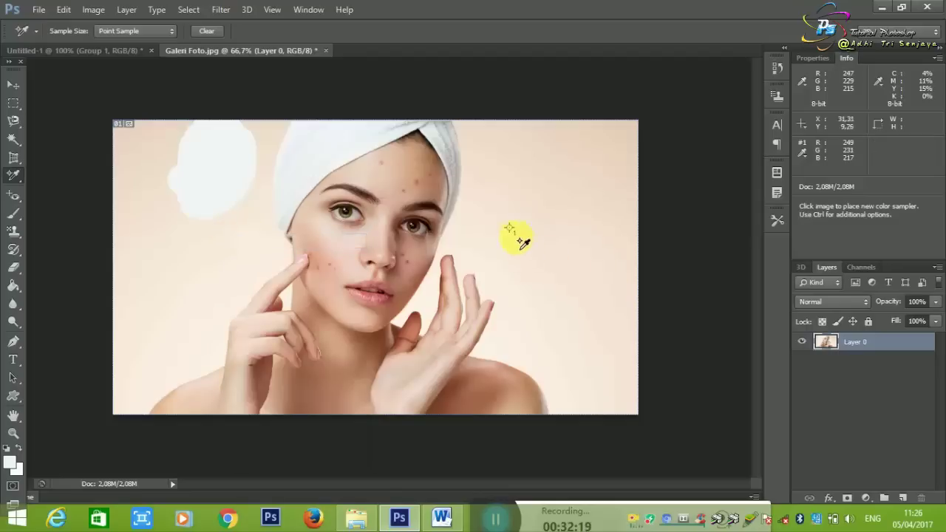
{"action": "right_click", "coordinate": [509, 229]}
{"action": "left_click", "coordinate": [509, 228]}
{"action": "right_click", "coordinate": [510, 228]}
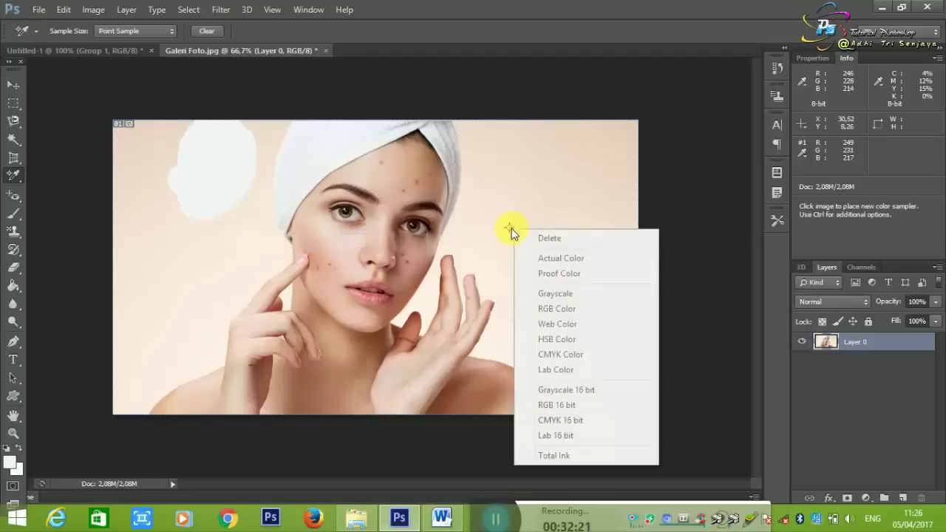
{"action": "left_click", "coordinate": [510, 229]}
{"action": "right_click", "coordinate": [510, 229]}
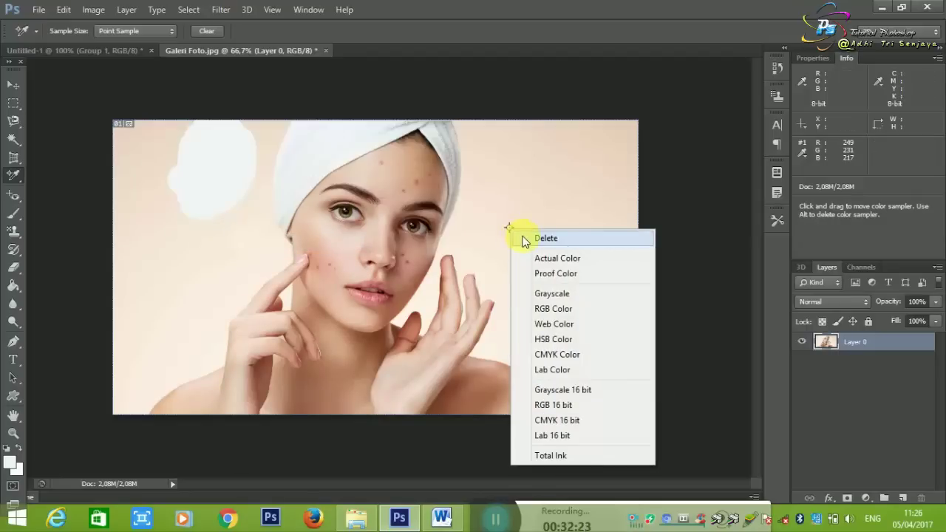
{"action": "left_click", "coordinate": [545, 238]}
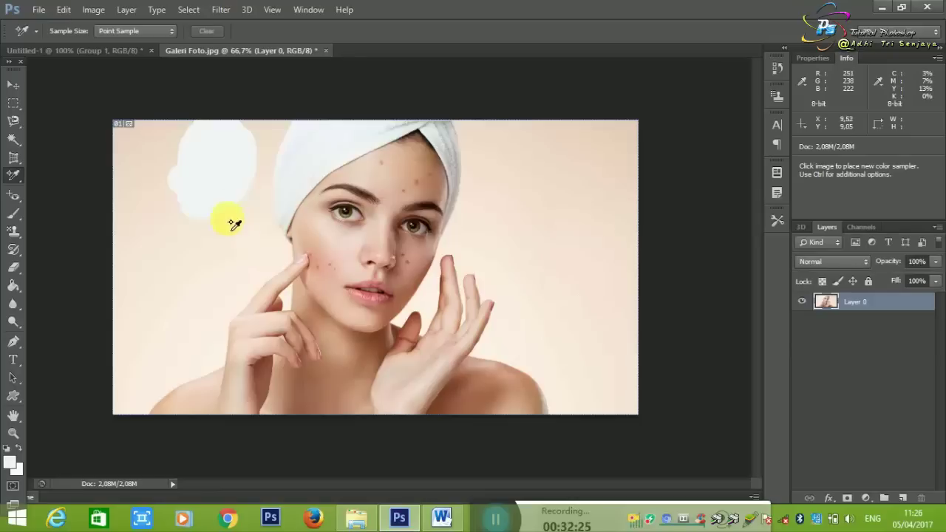
Place a test sampler on the white patch, view the Color Picker, then delete the sampler.
{"action": "left_click", "coordinate": [212, 170]}
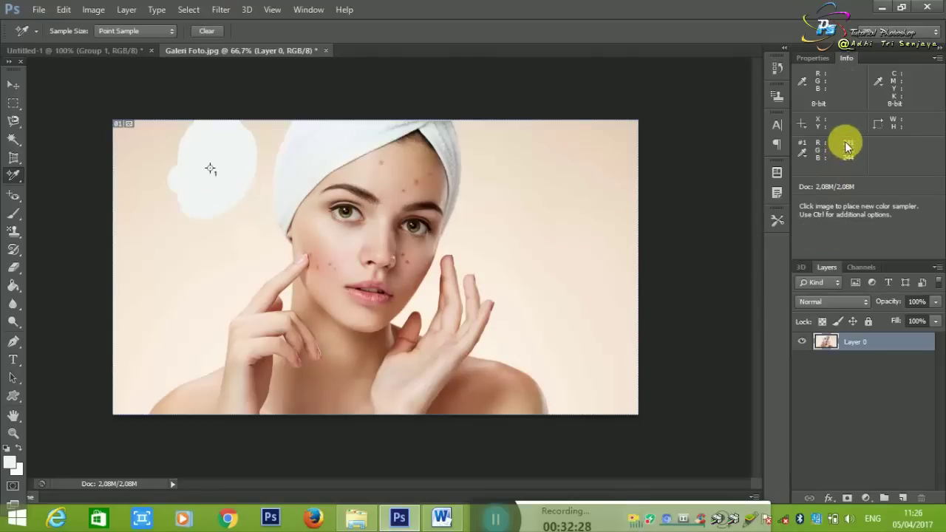
{"action": "left_click", "coordinate": [11, 459]}
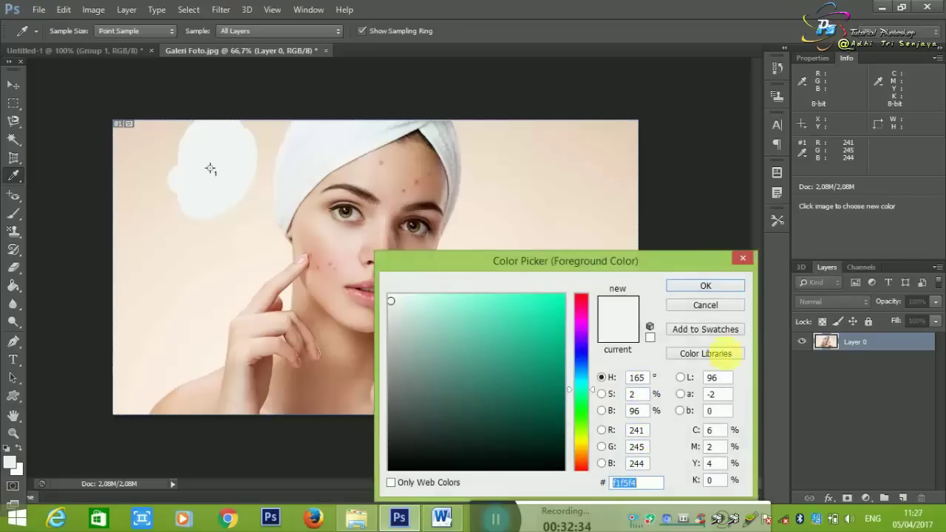
{"action": "left_click", "coordinate": [743, 258]}
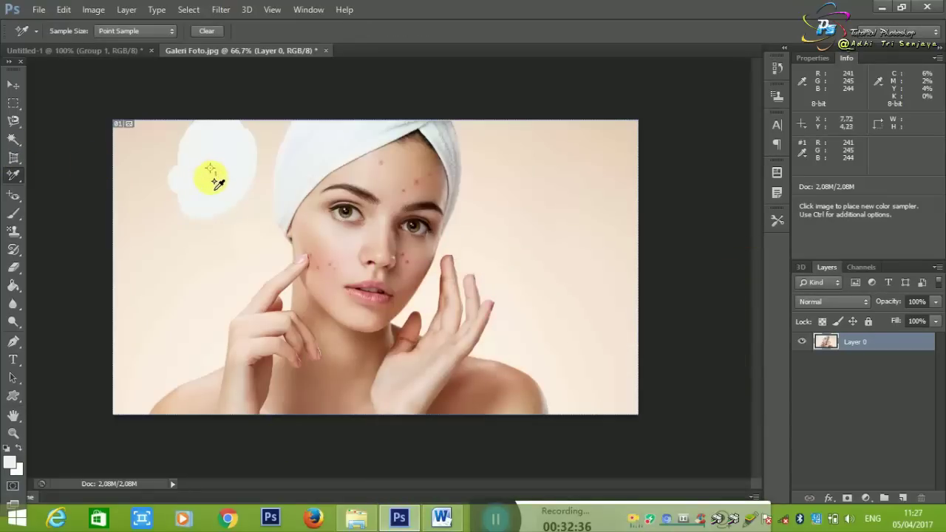
{"action": "right_click", "coordinate": [214, 184]}
{"action": "left_click", "coordinate": [214, 174]}
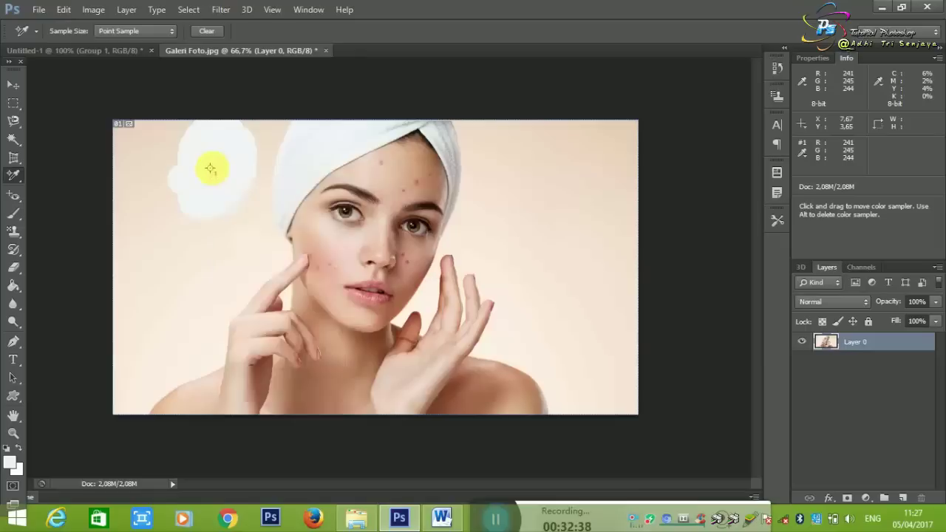
{"action": "right_click", "coordinate": [210, 168]}
{"action": "left_click", "coordinate": [220, 176]}
{"action": "left_click", "coordinate": [15, 178]}
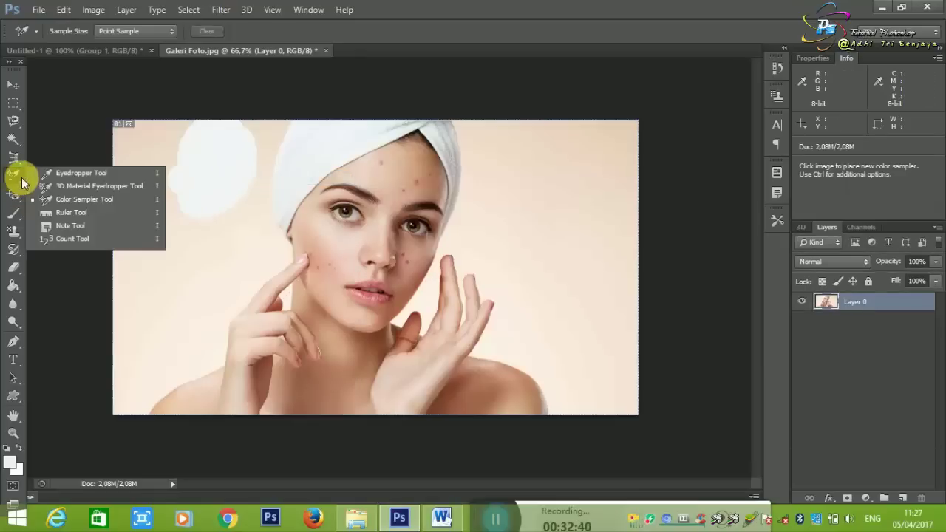
Take several trial Ruler Tool measurements across the cheek, face and eye.
{"action": "left_click", "coordinate": [59, 213]}
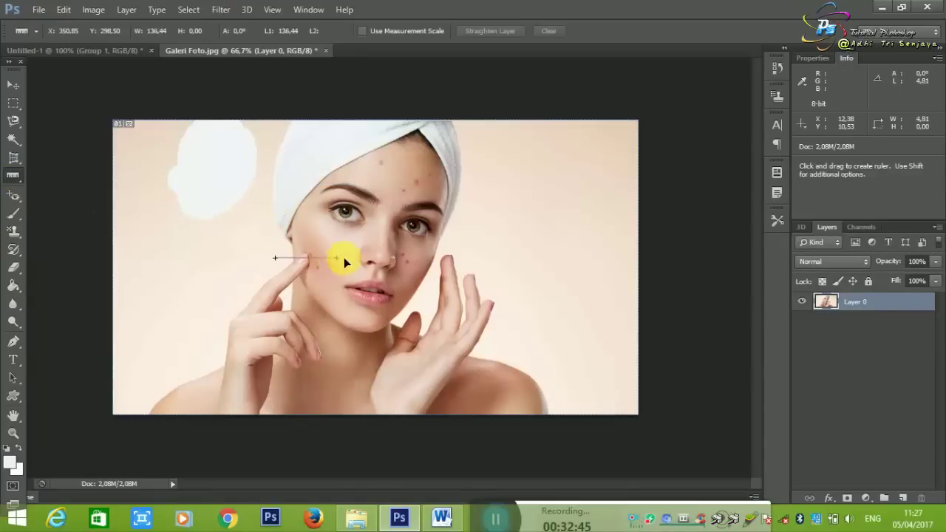
{"action": "left_click_drag", "start_coordinate": [276, 261], "coordinate": [358, 242]}
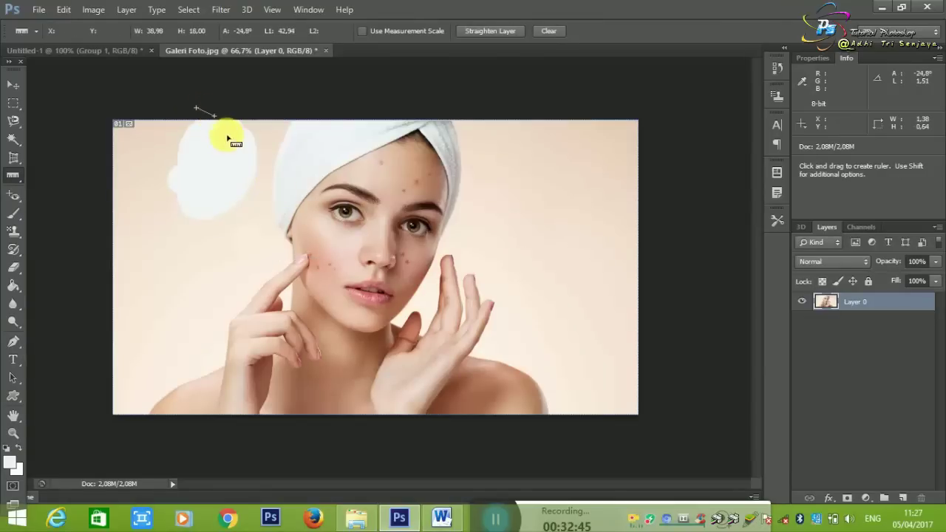
{"action": "left_click_drag", "start_coordinate": [230, 147], "coordinate": [431, 274]}
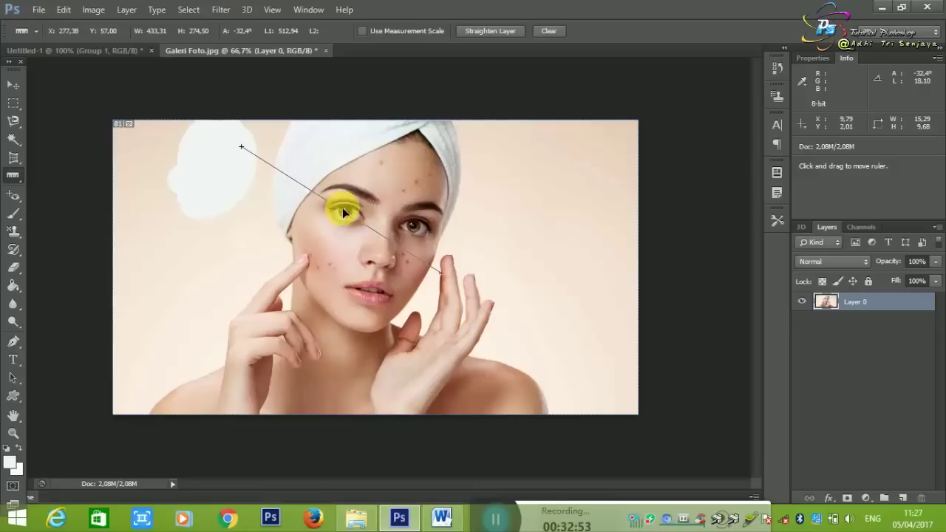
{"action": "left_click_drag", "start_coordinate": [335, 212], "coordinate": [417, 176]}
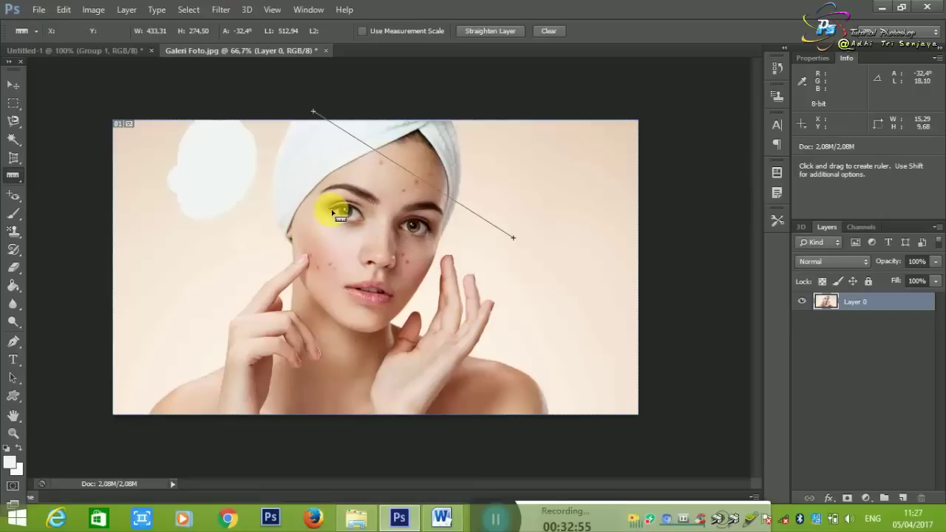
{"action": "left_click_drag", "start_coordinate": [334, 212], "coordinate": [365, 220]}
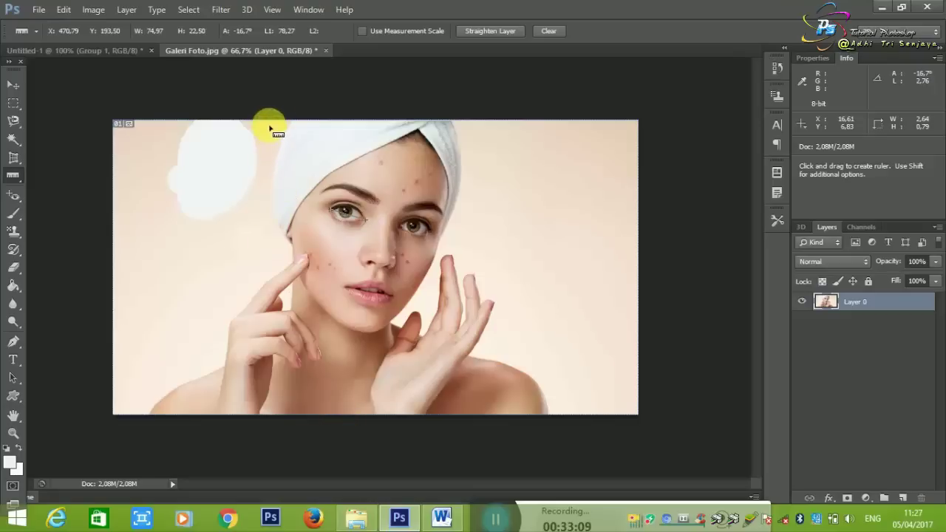
Measure a vertical line from the image's top edge to its bottom edge, reading -89.7°.
{"action": "left_click_drag", "start_coordinate": [269, 120], "coordinate": [273, 159]}
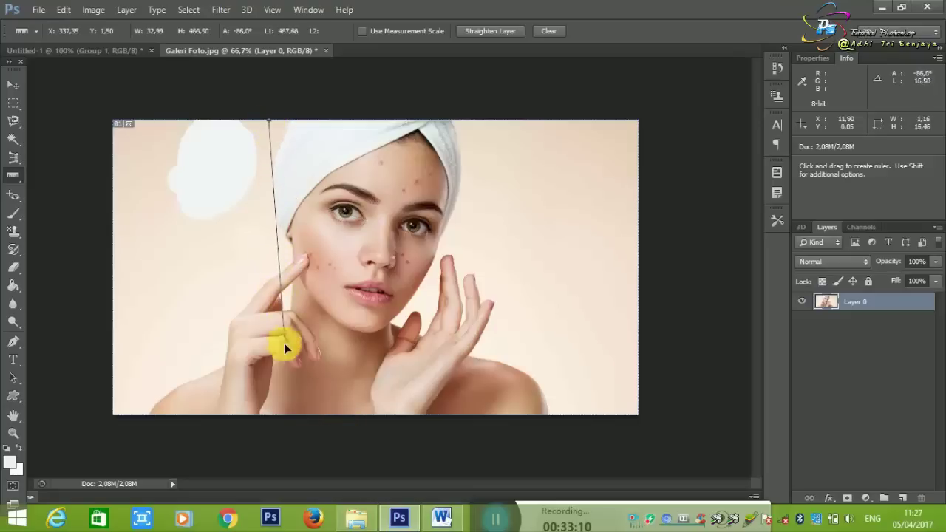
{"action": "left_click_drag", "start_coordinate": [284, 348], "coordinate": [270, 418]}
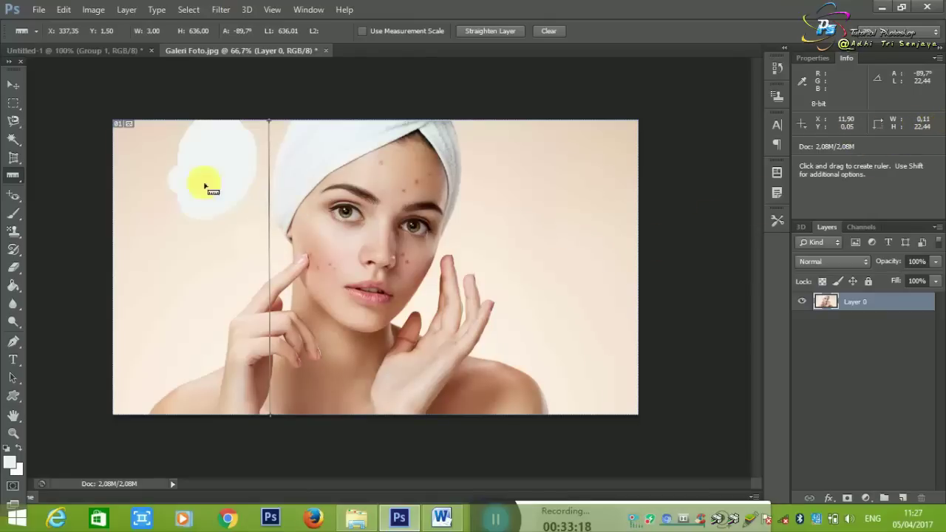
{"action": "right_click", "coordinate": [11, 175]}
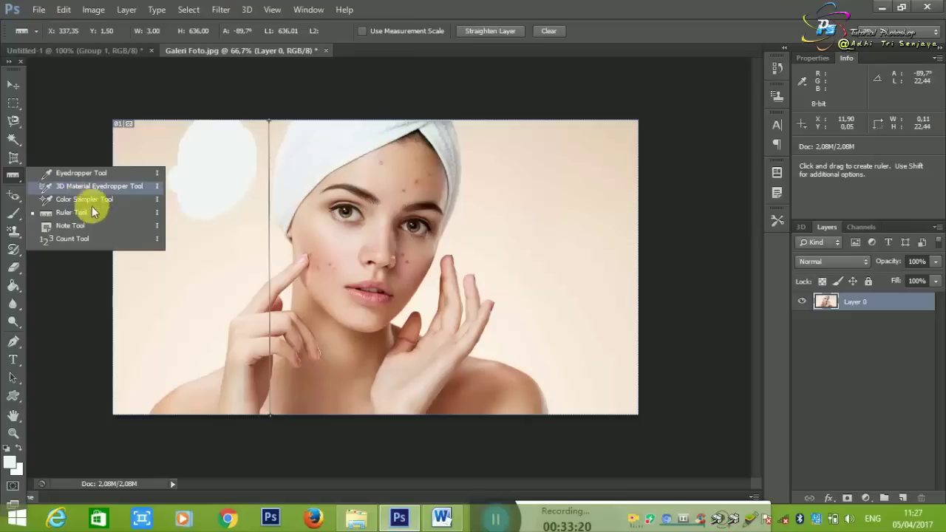
Add a note reading 'ma' on the woman's eye and one reading 'efek terab' at the top-right corner.
{"action": "left_click", "coordinate": [95, 226]}
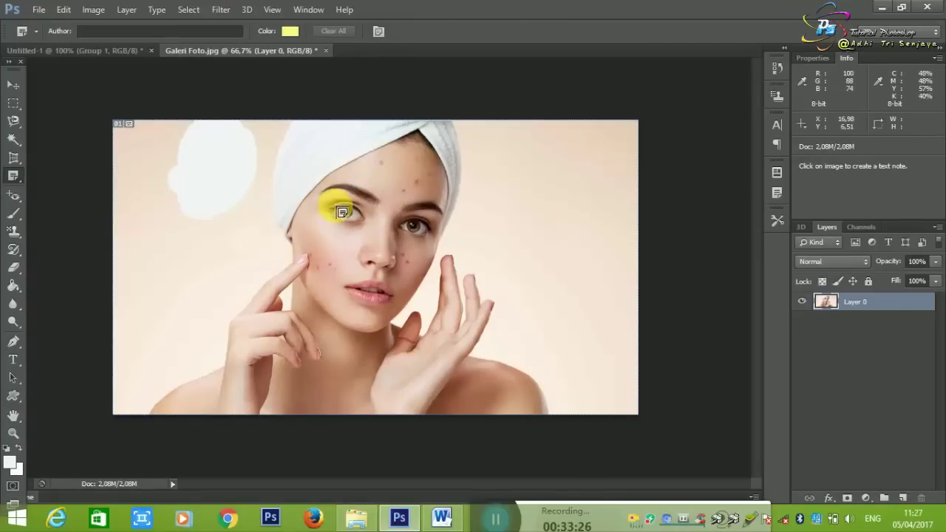
{"action": "left_click", "coordinate": [342, 212]}
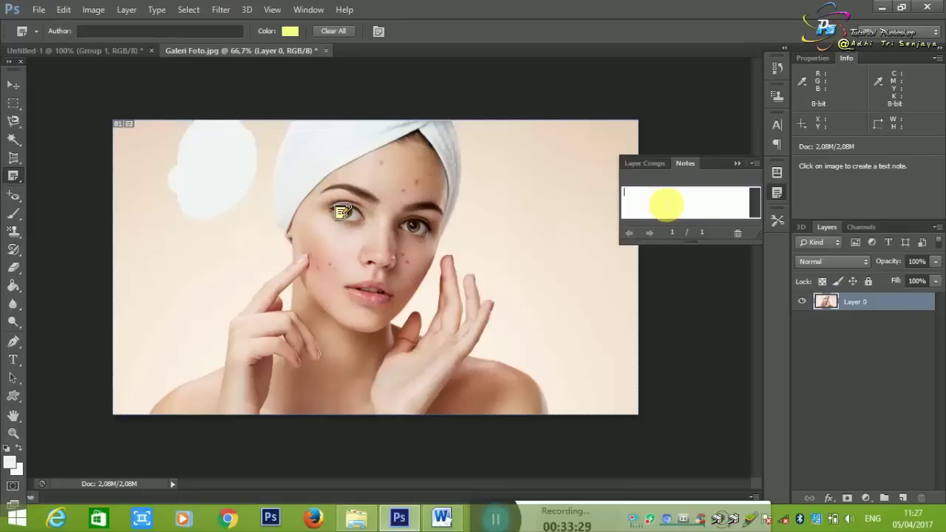
{"action": "type", "text": "mata"}
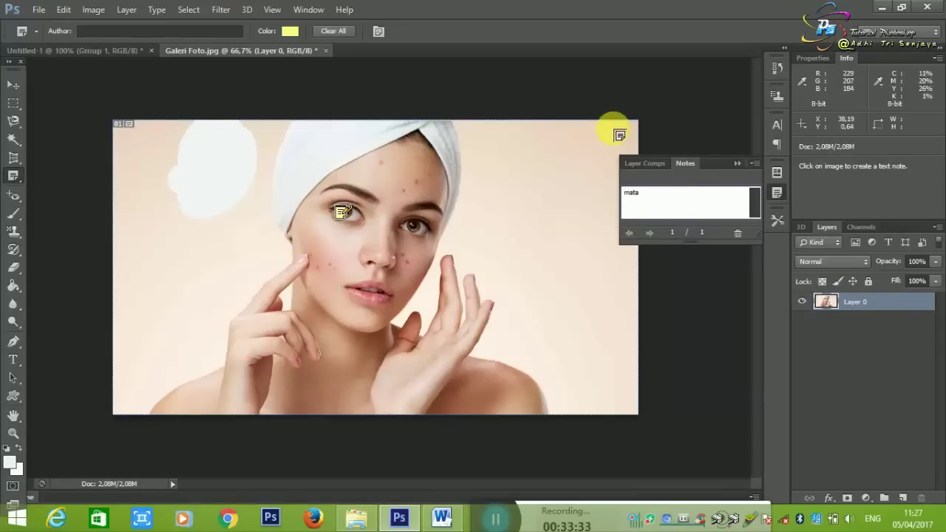
{"action": "left_click", "coordinate": [620, 136]}
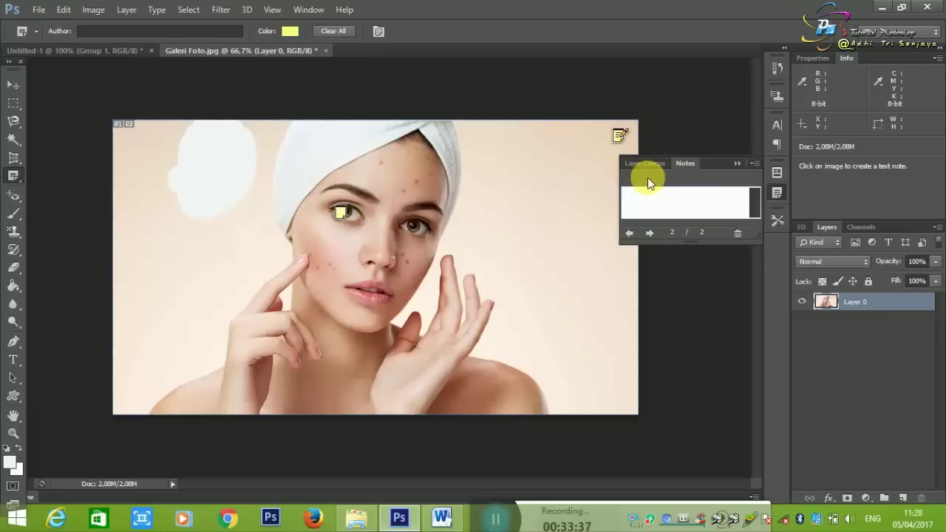
{"action": "type", "text": "efek "}
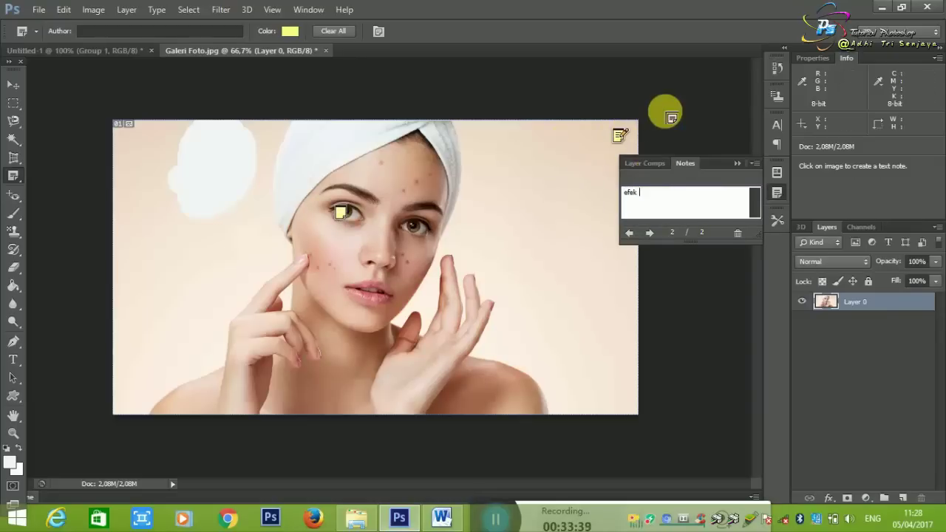
{"action": "type", "text": "terabng"}
Review both notes, then delete all notes from the portrait.
{"action": "left_click", "coordinate": [14, 84]}
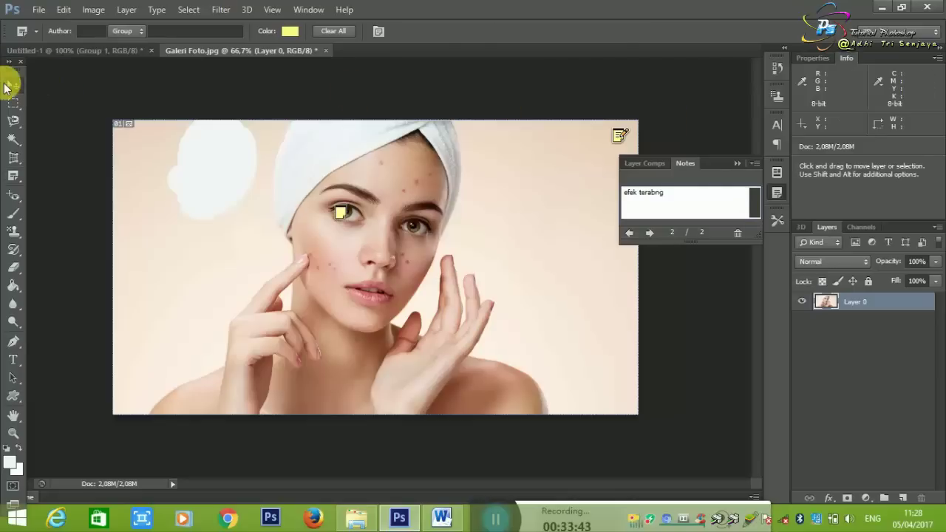
{"action": "left_click", "coordinate": [625, 143]}
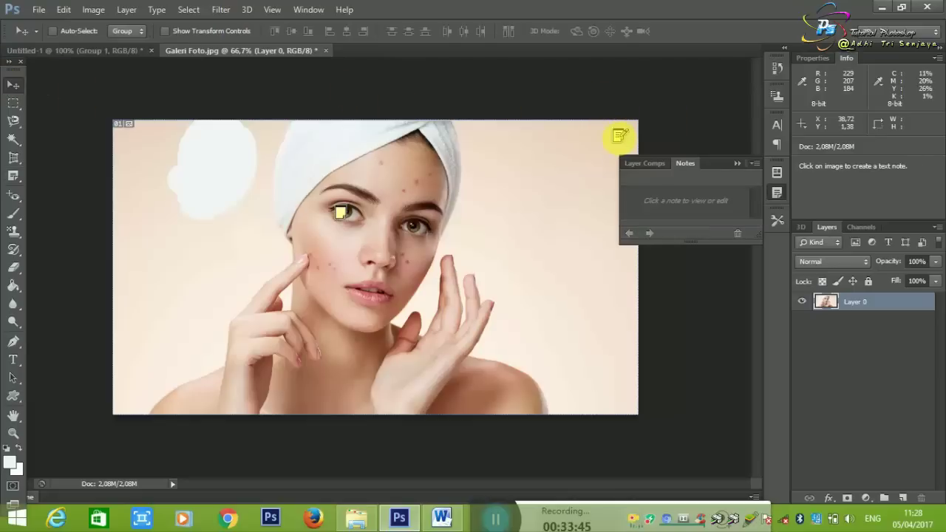
{"action": "left_click", "coordinate": [619, 137]}
{"action": "type", "text": "efek terabng"}
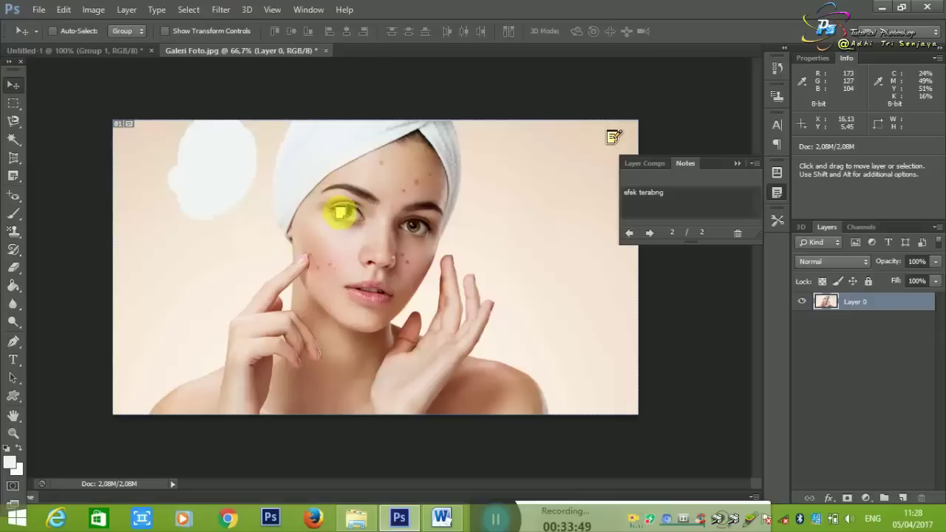
{"action": "left_click", "coordinate": [339, 214]}
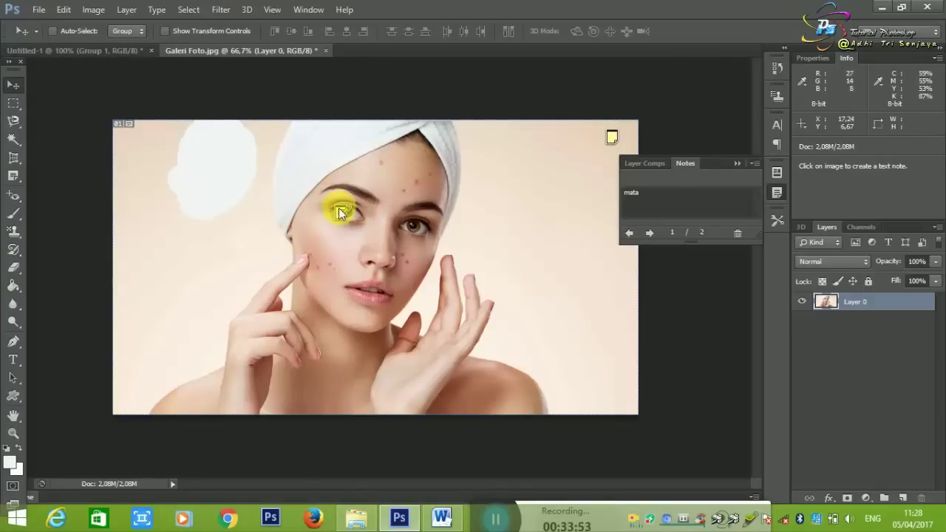
{"action": "right_click", "coordinate": [340, 210]}
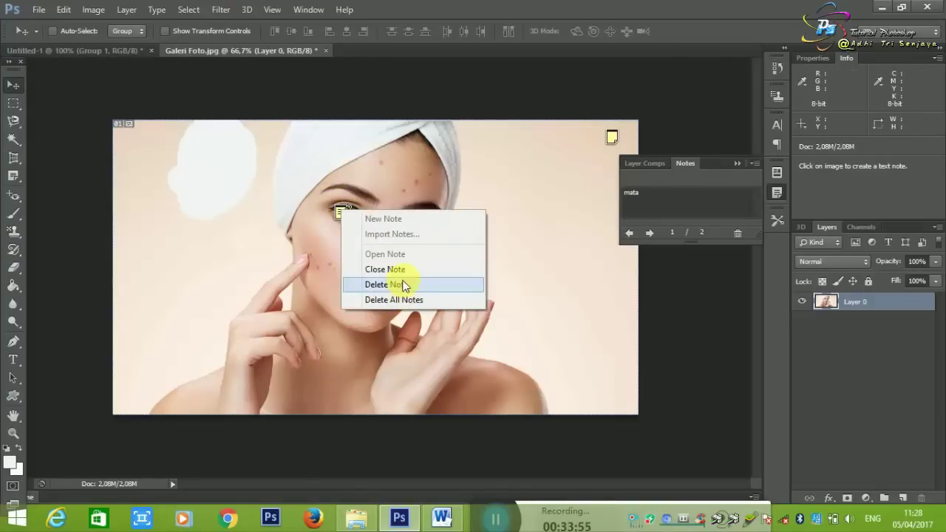
{"action": "left_click", "coordinate": [405, 300]}
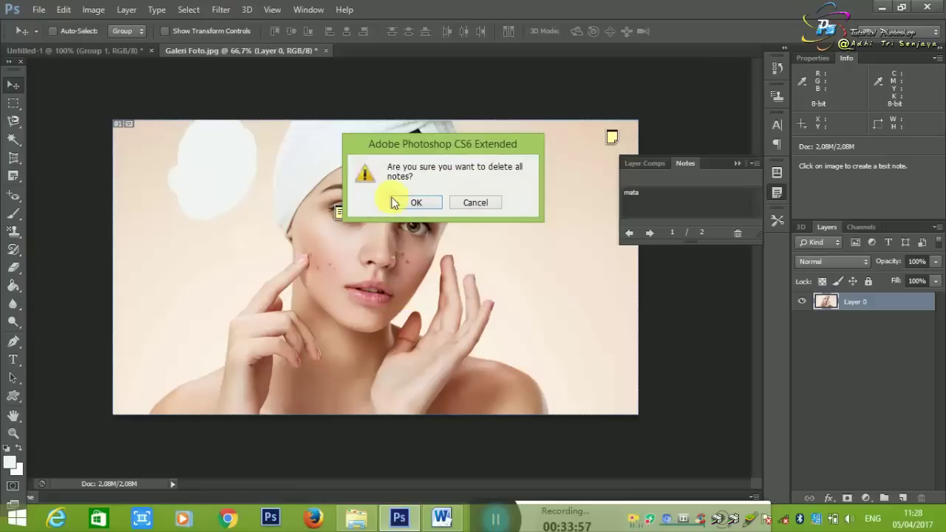
{"action": "left_click", "coordinate": [414, 203]}
{"action": "left_click", "coordinate": [13, 178]}
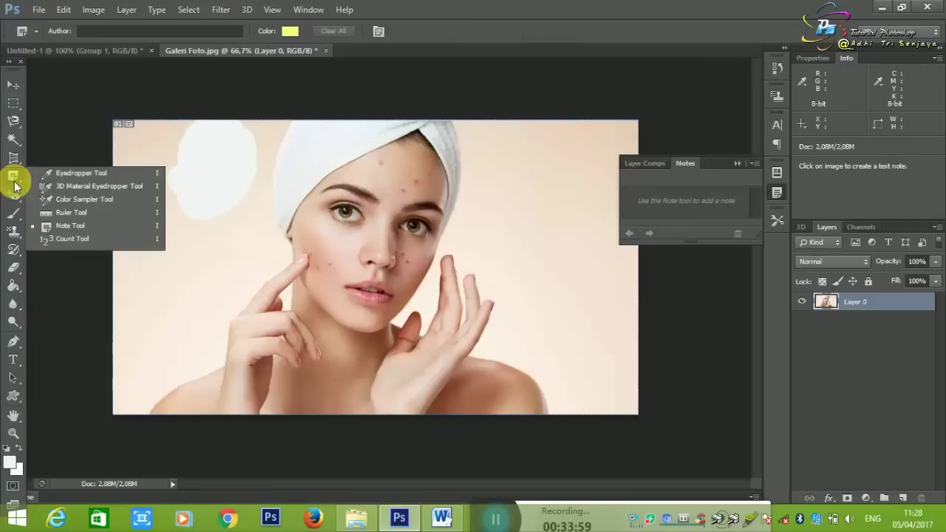
Place Count Tool markers across the woman's face, temple and forehead.
{"action": "left_click", "coordinate": [63, 239]}
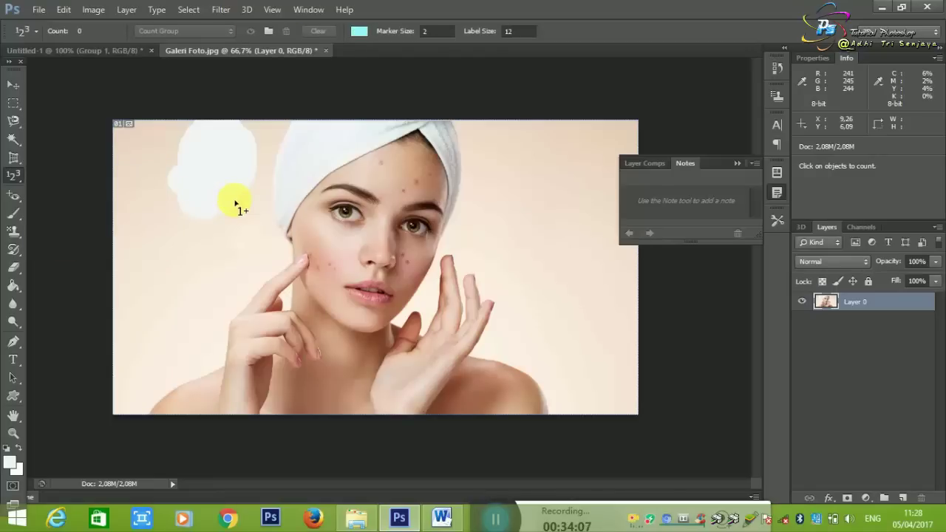
{"action": "left_click", "coordinate": [236, 202]}
{"action": "left_click", "coordinate": [271, 217]}
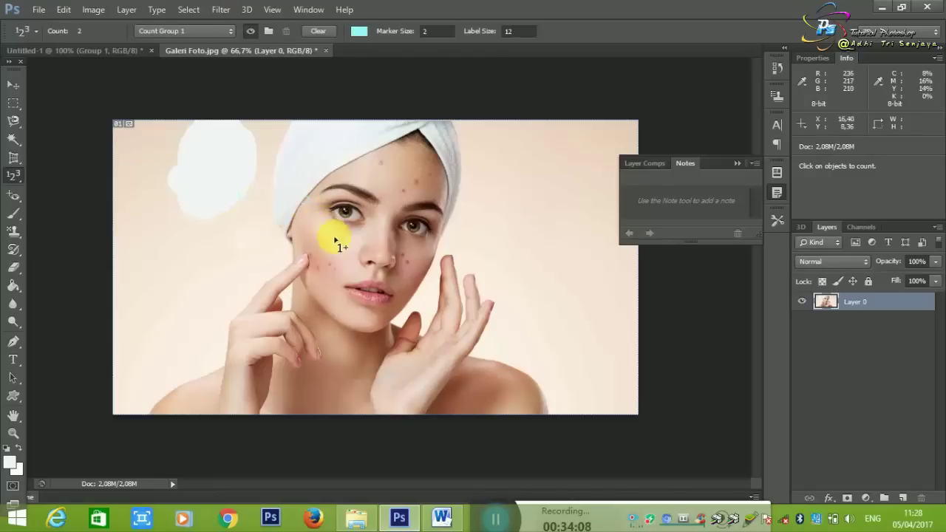
{"action": "left_click", "coordinate": [377, 250]}
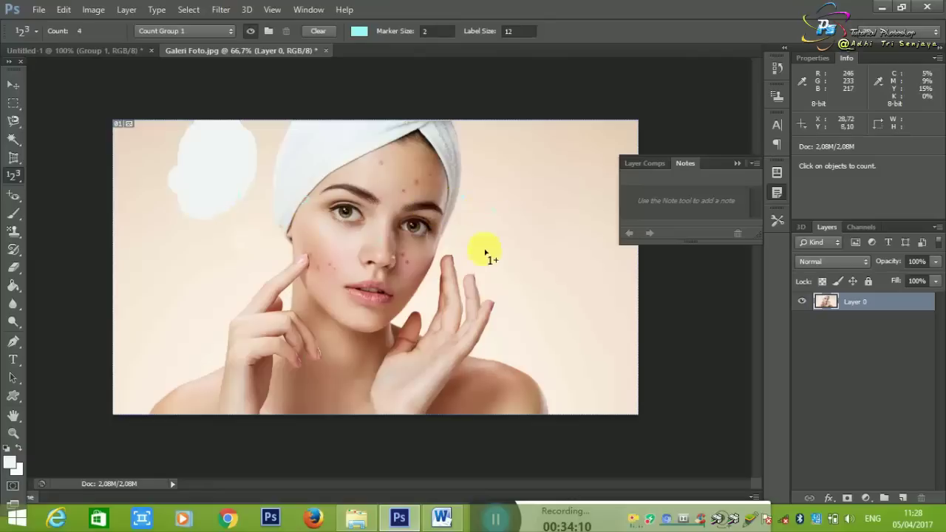
{"action": "left_click", "coordinate": [391, 286]}
{"action": "left_click", "coordinate": [263, 298]}
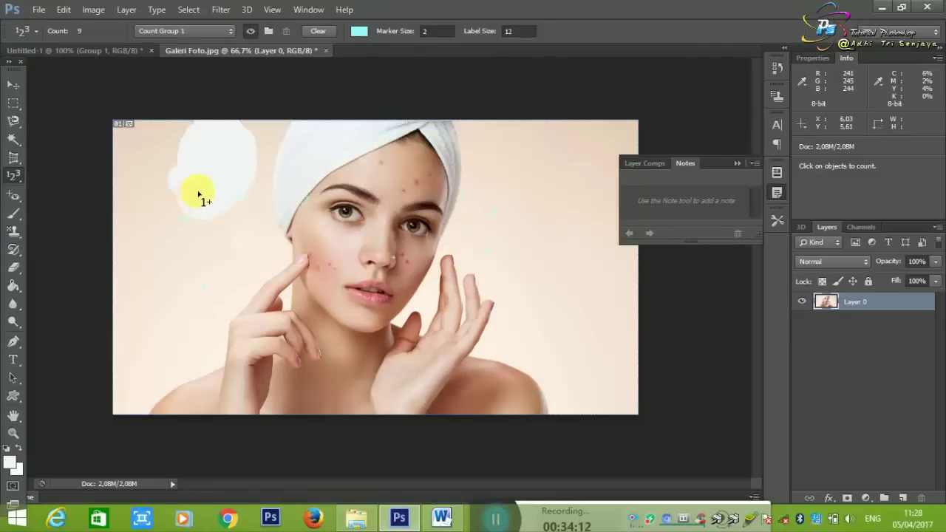
{"action": "left_click", "coordinate": [288, 184]}
{"action": "left_click", "coordinate": [347, 180]}
{"action": "left_click", "coordinate": [374, 184]}
{"action": "left_click", "coordinate": [452, 184]}
{"action": "left_click", "coordinate": [516, 189]}
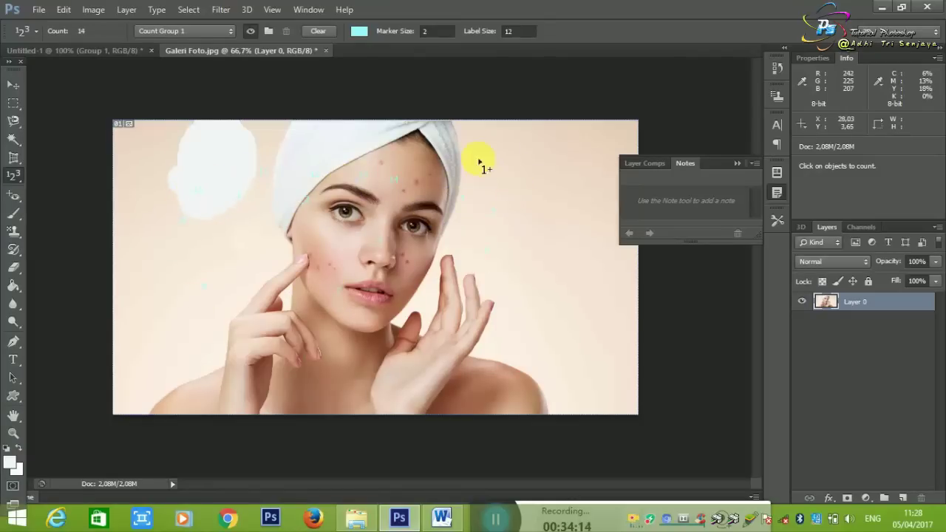
{"action": "left_click", "coordinate": [552, 180]}
Close the notes panel and add count markers near the eyes and on the hand.
{"action": "right_click", "coordinate": [755, 166]}
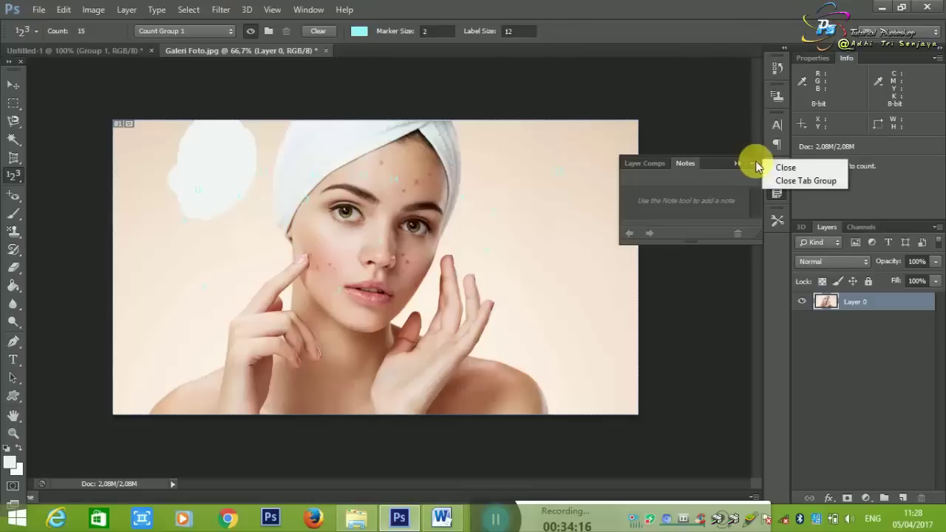
{"action": "left_click", "coordinate": [805, 181]}
{"action": "left_click", "coordinate": [438, 198]}
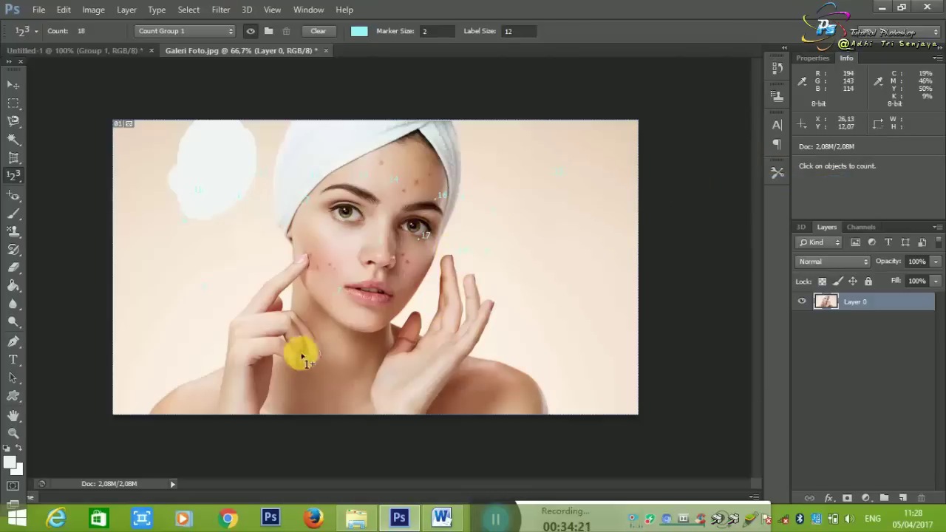
{"action": "left_click", "coordinate": [252, 360]}
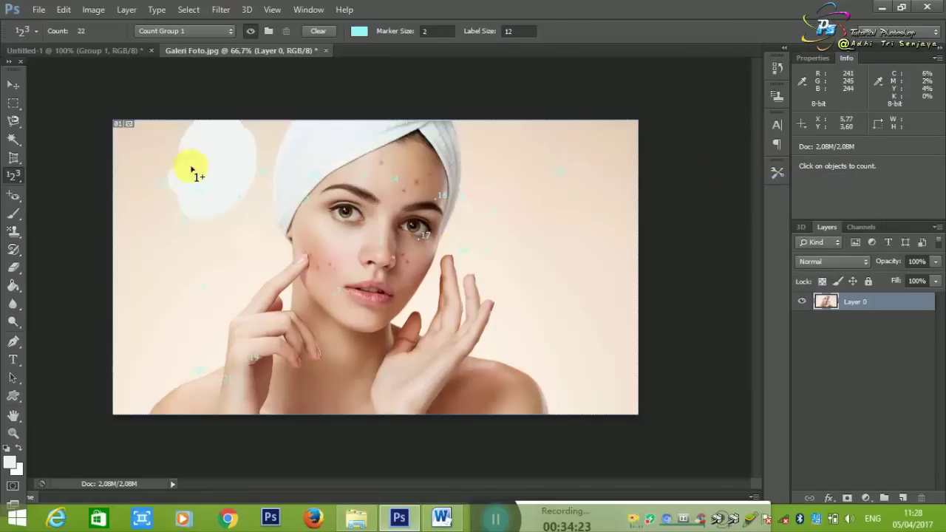
{"action": "right_click", "coordinate": [191, 170]}
{"action": "left_click", "coordinate": [240, 152]}
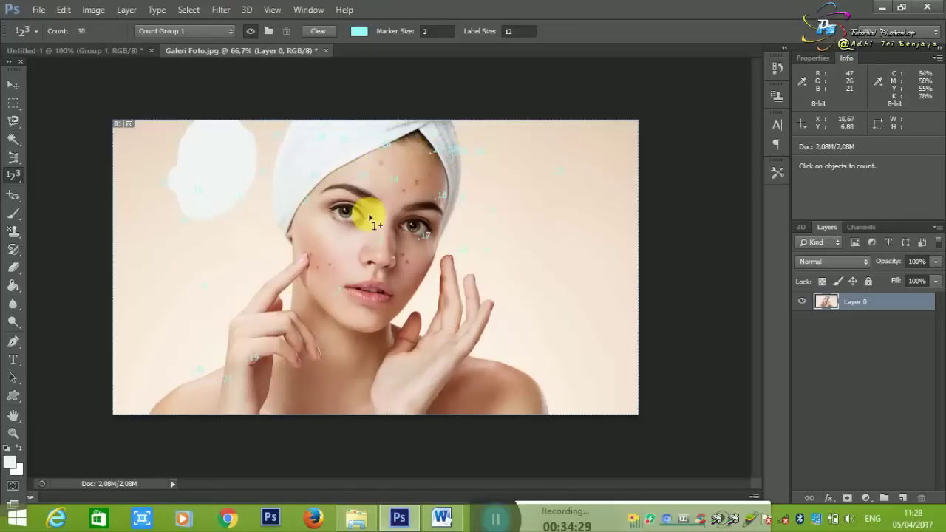
{"action": "left_click", "coordinate": [422, 237]}
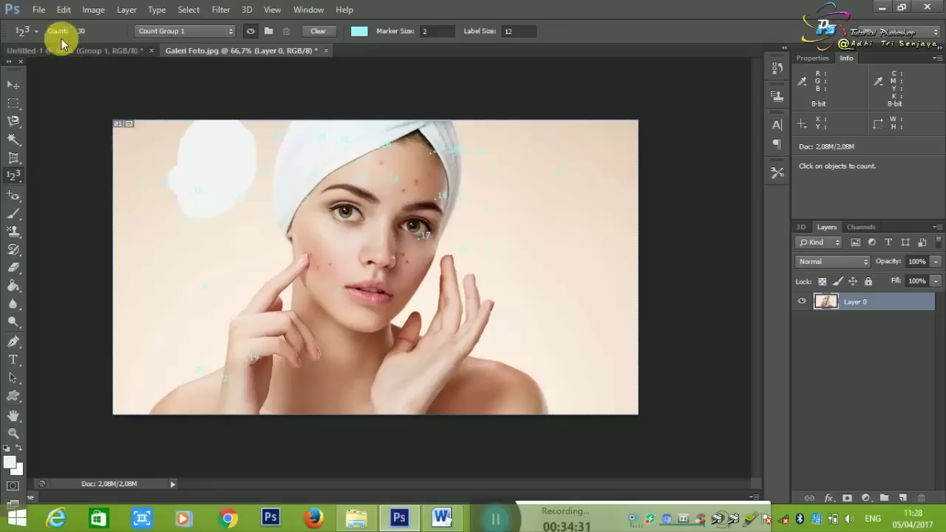
{"action": "left_click", "coordinate": [37, 33]}
{"action": "left_click", "coordinate": [86, 31]}
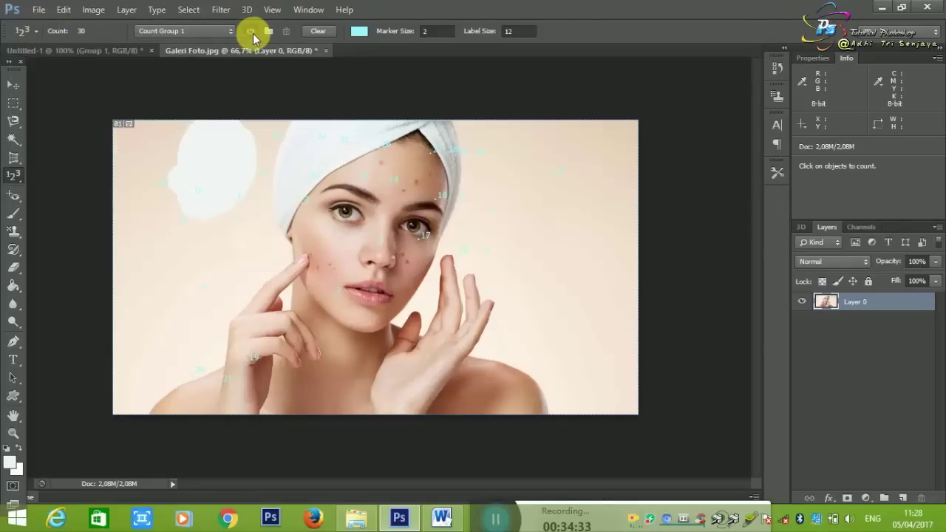
Clear the count and restart it on the towel, background and four facial blemishes.
{"action": "left_click", "coordinate": [315, 34]}
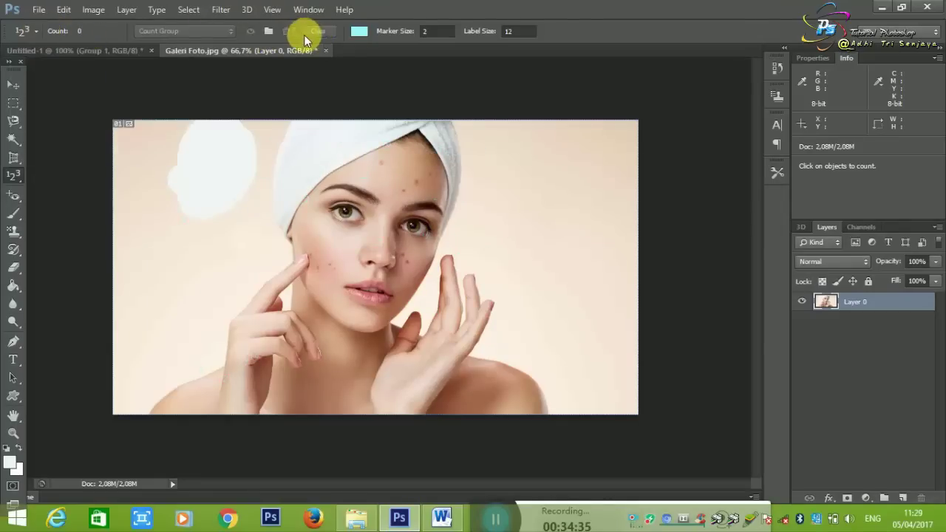
{"action": "left_click", "coordinate": [390, 131]}
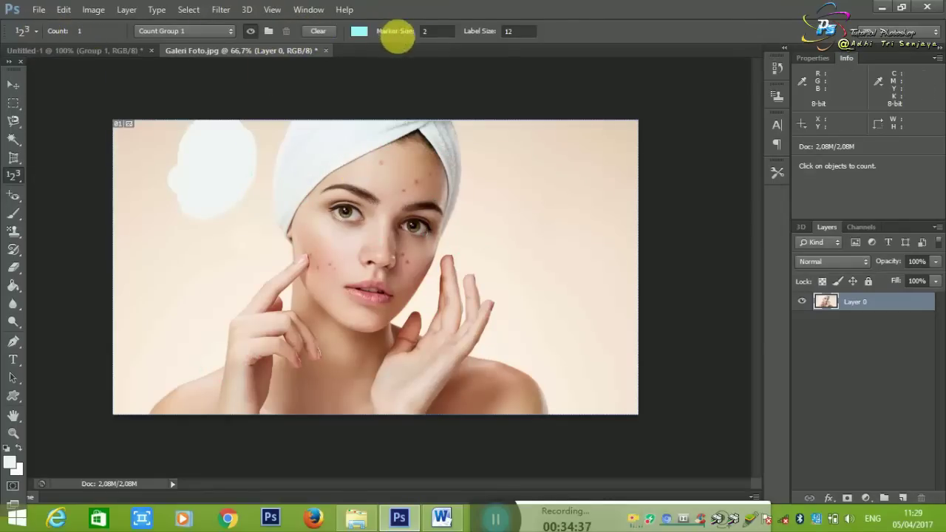
{"action": "left_click", "coordinate": [553, 137]}
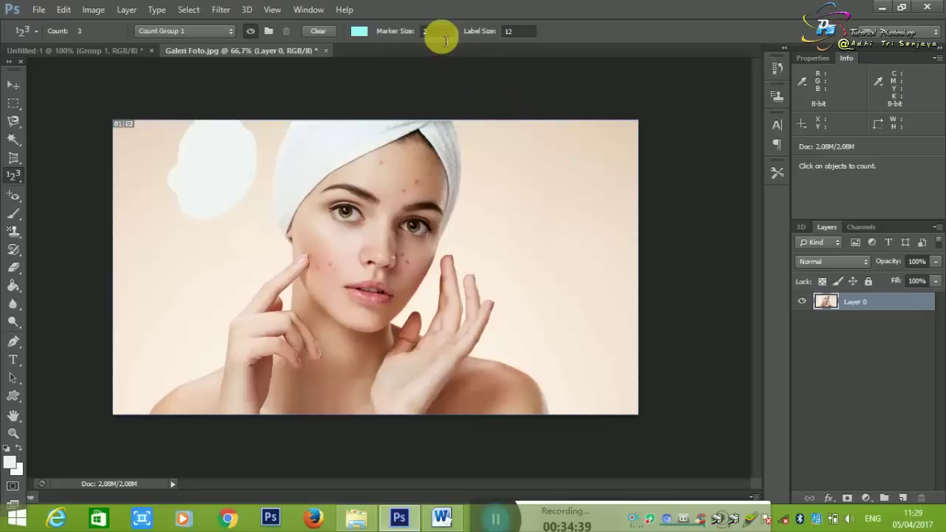
{"action": "left_click", "coordinate": [591, 250]}
{"action": "left_click", "coordinate": [399, 283]}
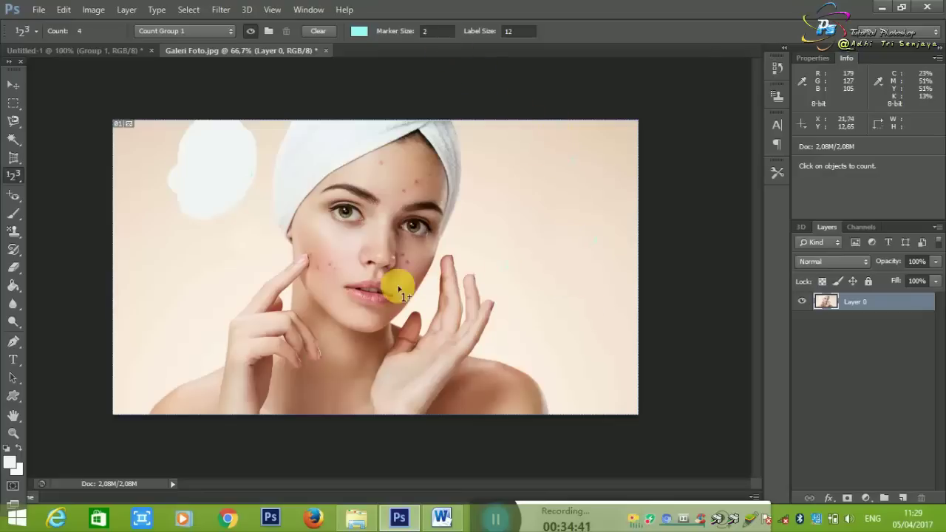
{"action": "left_click", "coordinate": [318, 301]}
{"action": "left_click", "coordinate": [293, 323]}
{"action": "left_click", "coordinate": [382, 335]}
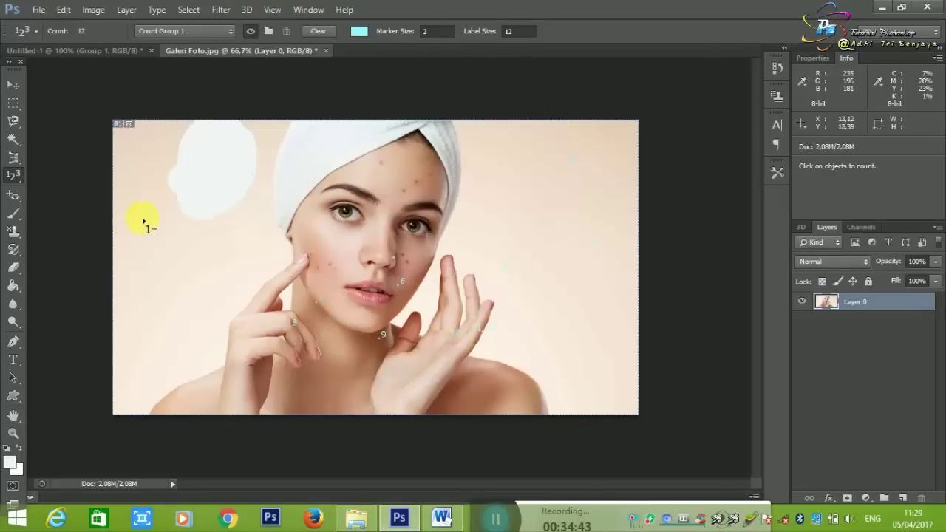
{"action": "left_click", "coordinate": [15, 196]}
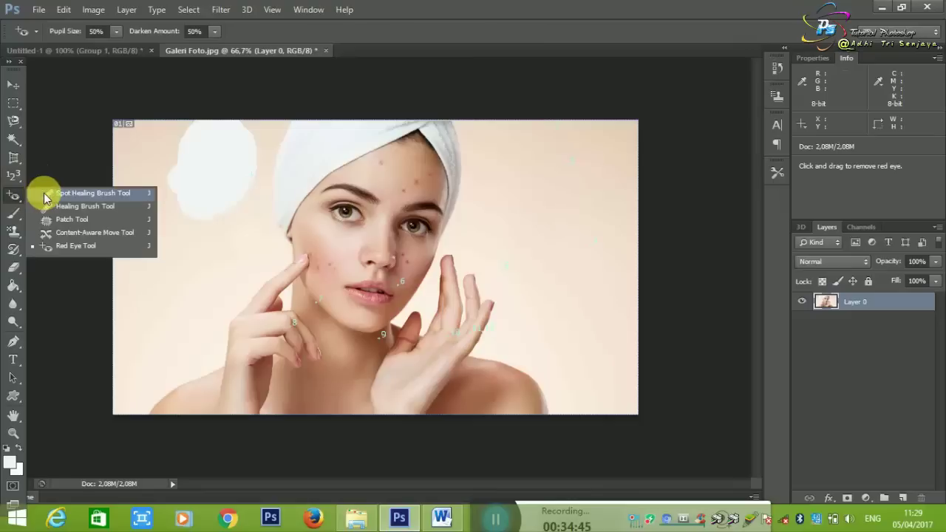
Return to the Count Tool and clear all count markers from the portrait.
{"action": "left_click", "coordinate": [46, 194]}
{"action": "left_click", "coordinate": [17, 196]}
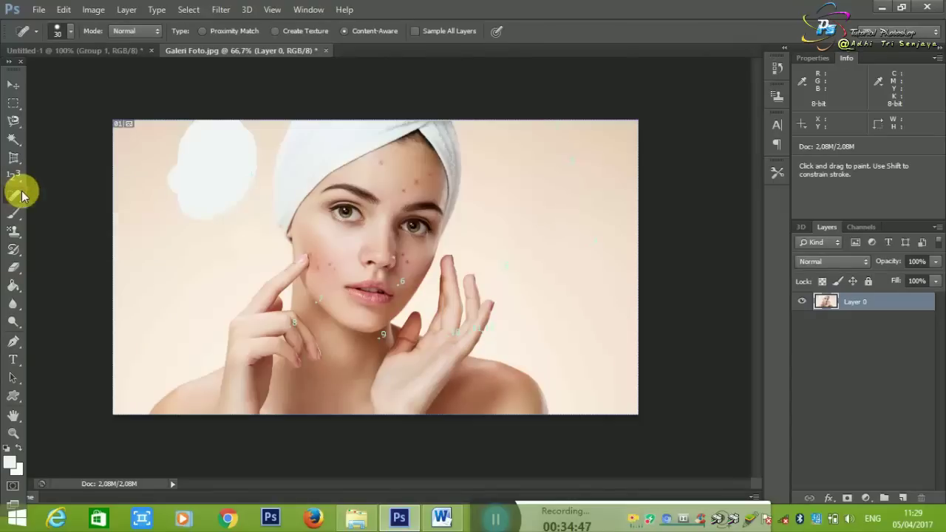
{"action": "left_click", "coordinate": [22, 194]}
{"action": "left_click", "coordinate": [14, 177]}
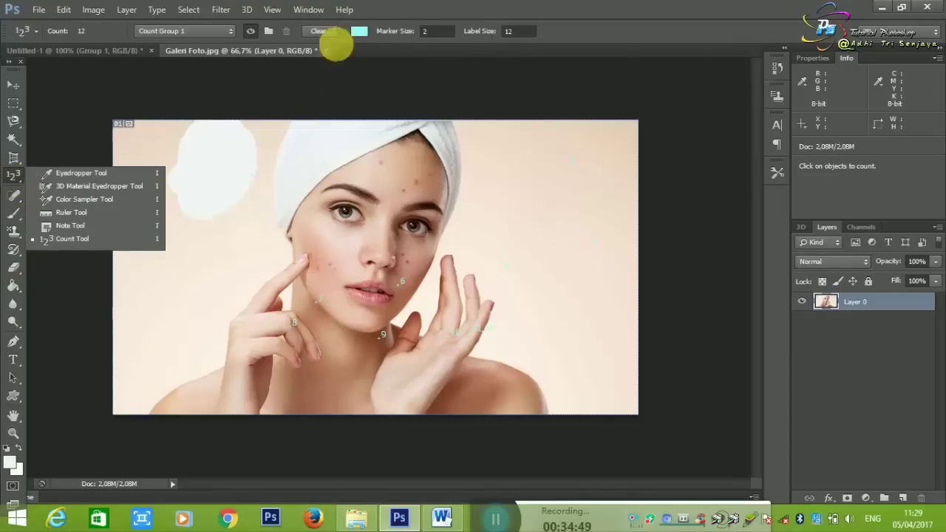
{"action": "left_click", "coordinate": [333, 30]}
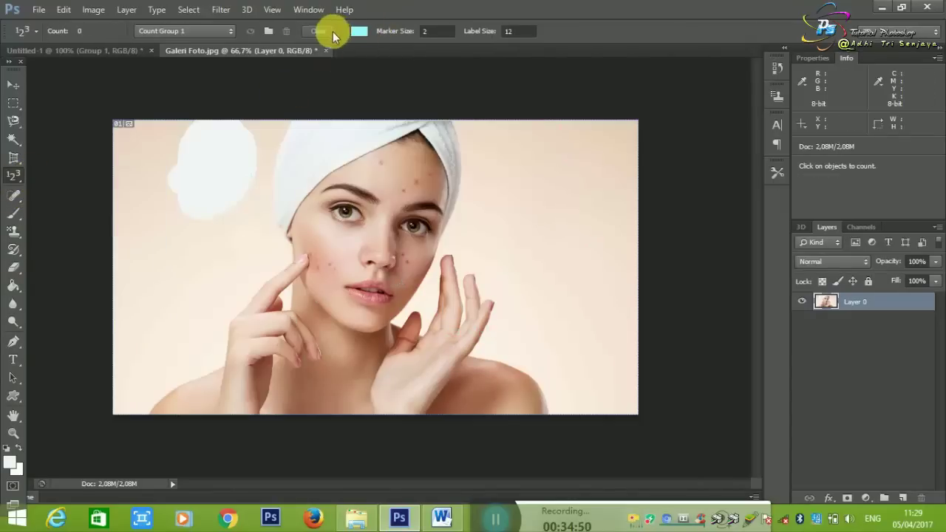
Select the Spot Healing Brush and try it on the white patch at upper left.
{"action": "left_click", "coordinate": [18, 193]}
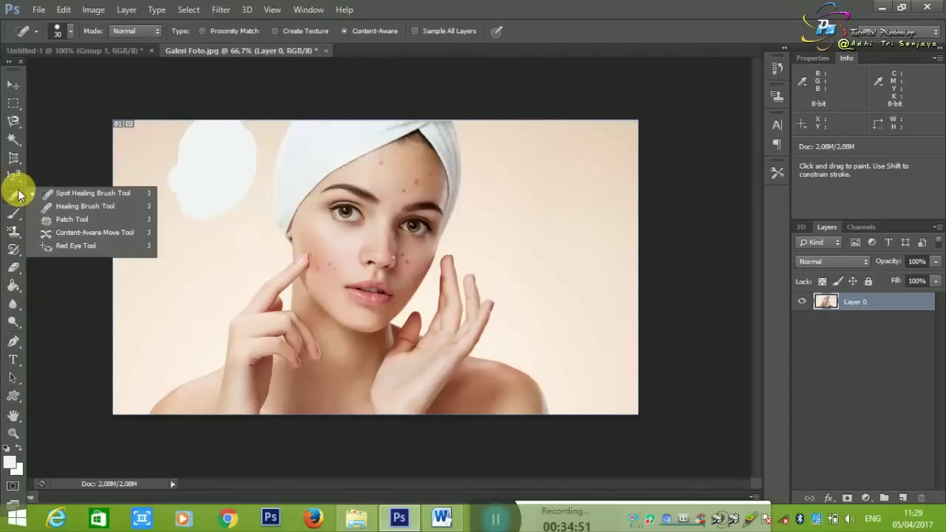
{"action": "left_click", "coordinate": [75, 194]}
{"action": "left_click_drag", "start_coordinate": [177, 226], "coordinate": [239, 189]}
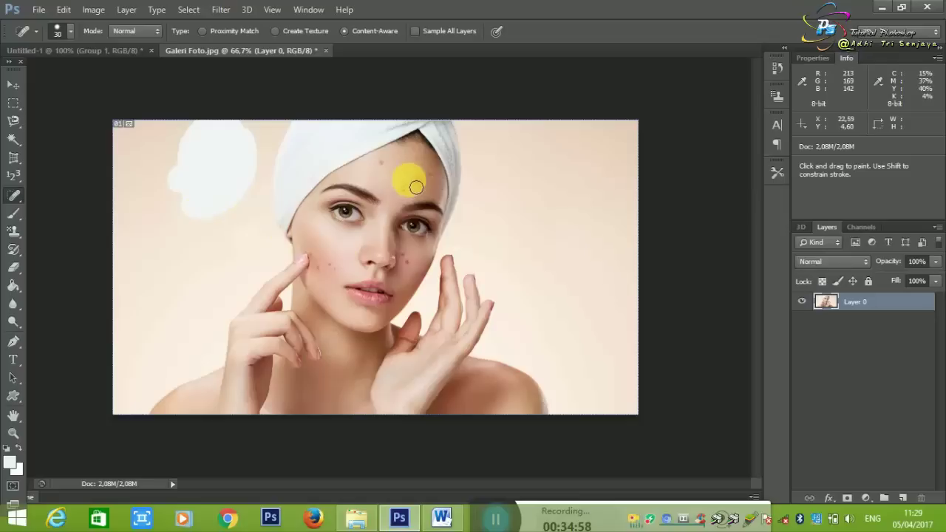
{"action": "key", "text": "ctrl"}
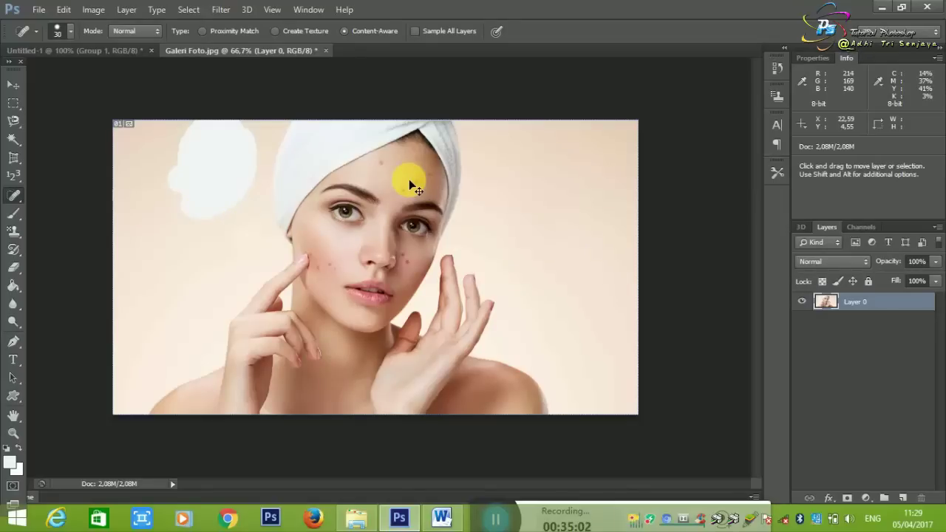
Zoom in on the face, set the spot healing brush to size 15, and heal one cheek blemish.
{"action": "scroll", "coordinate": [410, 181], "scroll_direction": "up", "scroll_amount": 1}
{"action": "scroll", "coordinate": [410, 181], "scroll_direction": "up", "scroll_amount": 1}
{"action": "scroll", "coordinate": [410, 181], "scroll_direction": "up", "scroll_amount": 1}
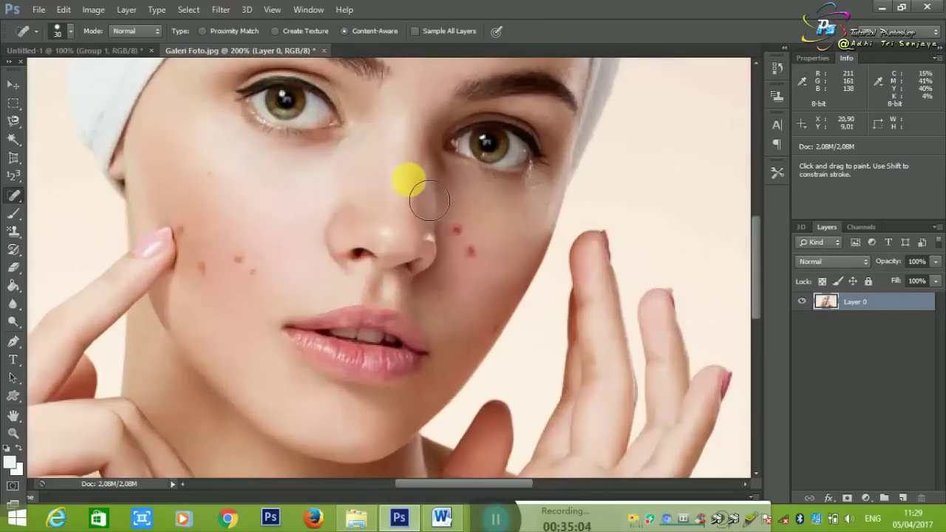
{"action": "right_click", "coordinate": [15, 197]}
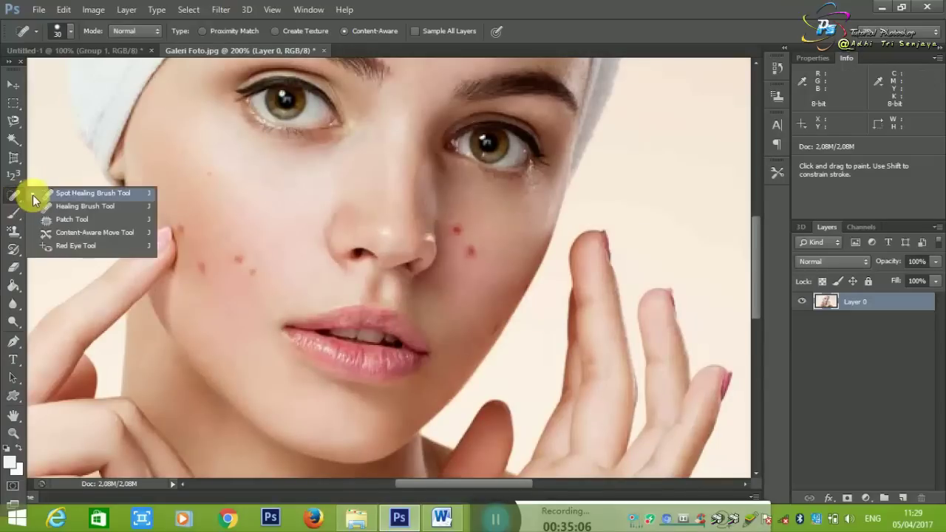
{"action": "left_click", "coordinate": [31, 197]}
{"action": "scroll", "coordinate": [487, 266], "scroll_direction": "up", "scroll_amount": 2}
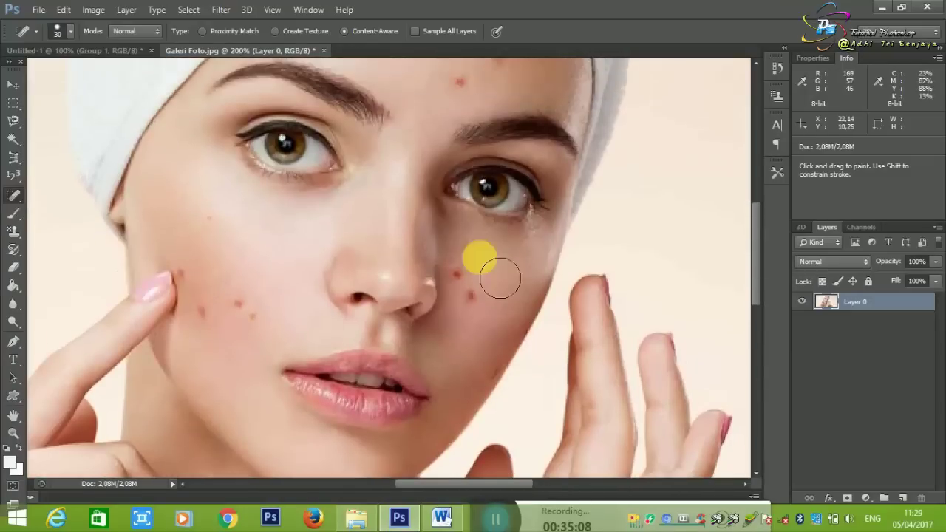
{"action": "scroll", "coordinate": [480, 259], "scroll_direction": "up", "scroll_amount": 1}
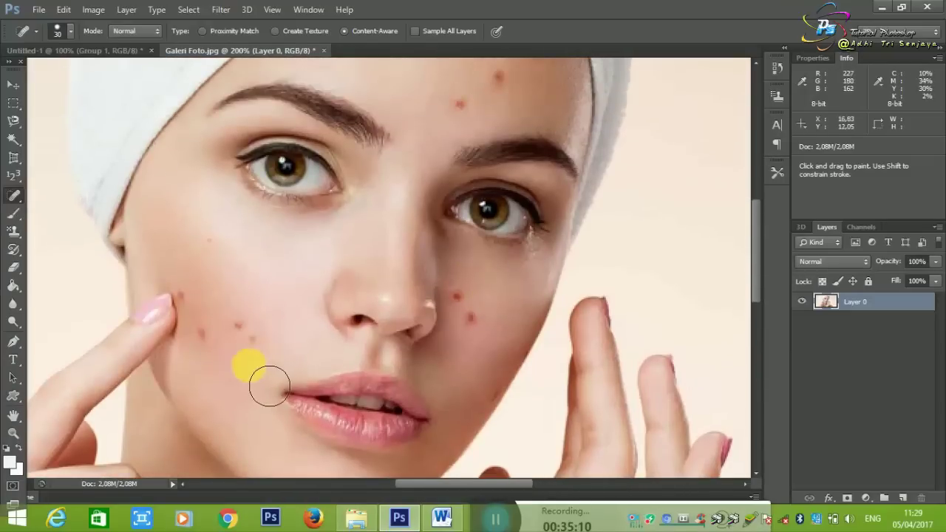
{"action": "key", "text": "bracketleft"}
{"action": "key", "text": "bracketleft"}
{"action": "key", "text": "bracketleft"}
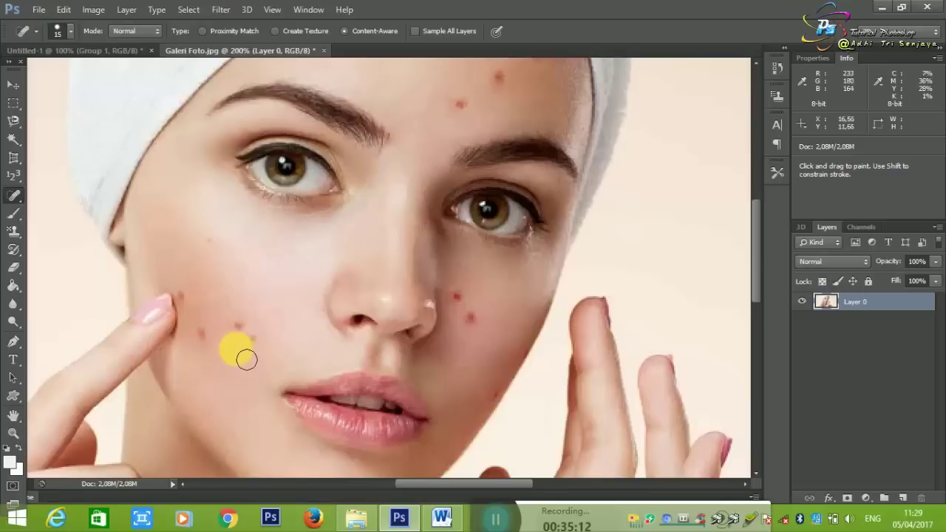
{"action": "left_click", "coordinate": [237, 326]}
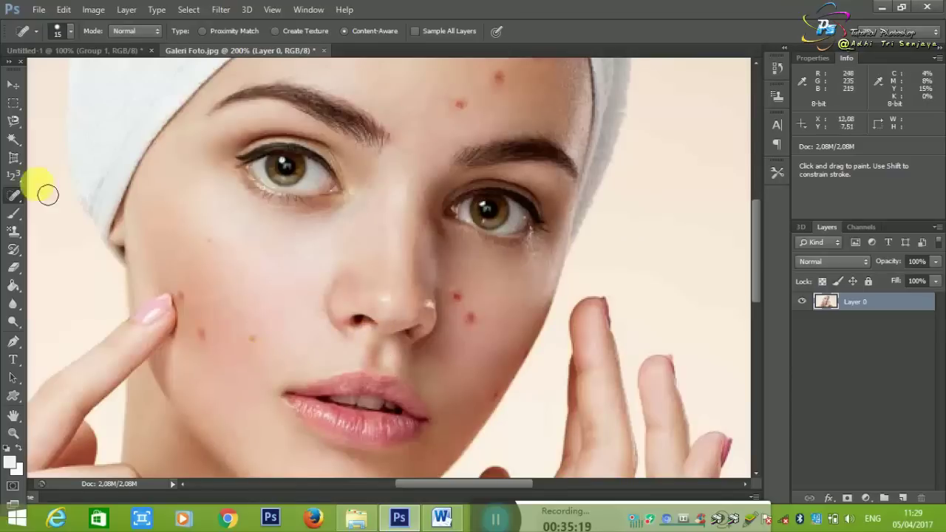
Spot-heal the skin between the eye and cheek, undoing strokes that smear the eye.
{"action": "right_click", "coordinate": [14, 195]}
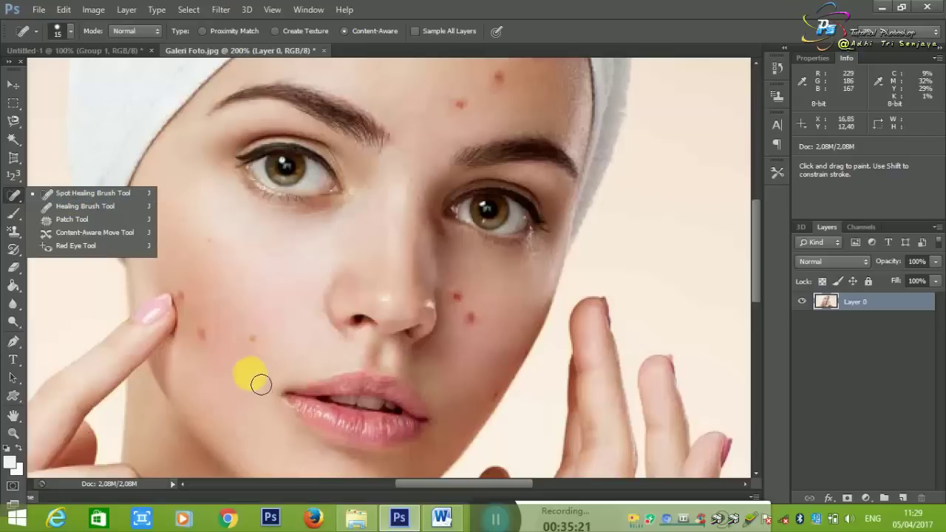
{"action": "left_click", "coordinate": [255, 363]}
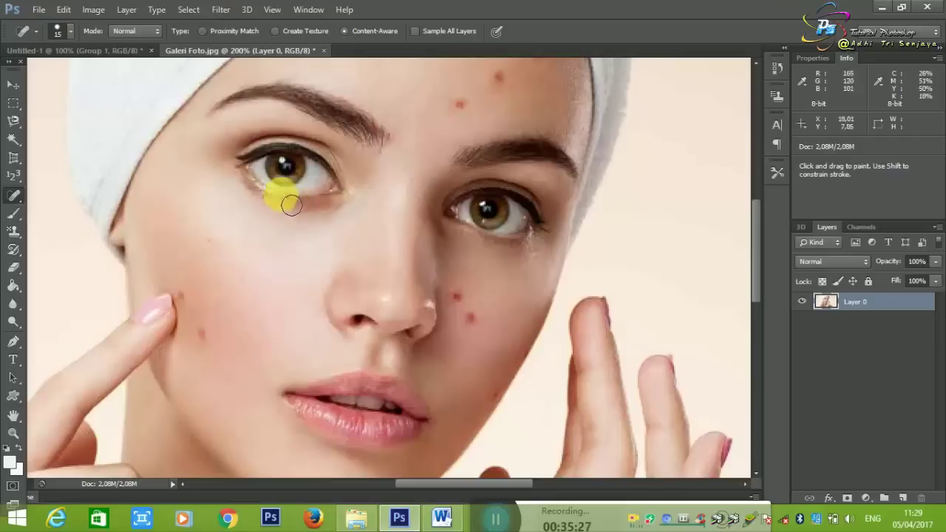
{"action": "mouse_move", "coordinate": [286, 166]}
{"action": "left_mouse_down"}
{"action": "mouse_move", "coordinate": [272, 220]}
{"action": "mouse_move", "coordinate": [283, 232]}
{"action": "mouse_move", "coordinate": [329, 223]}
{"action": "left_mouse_up"}
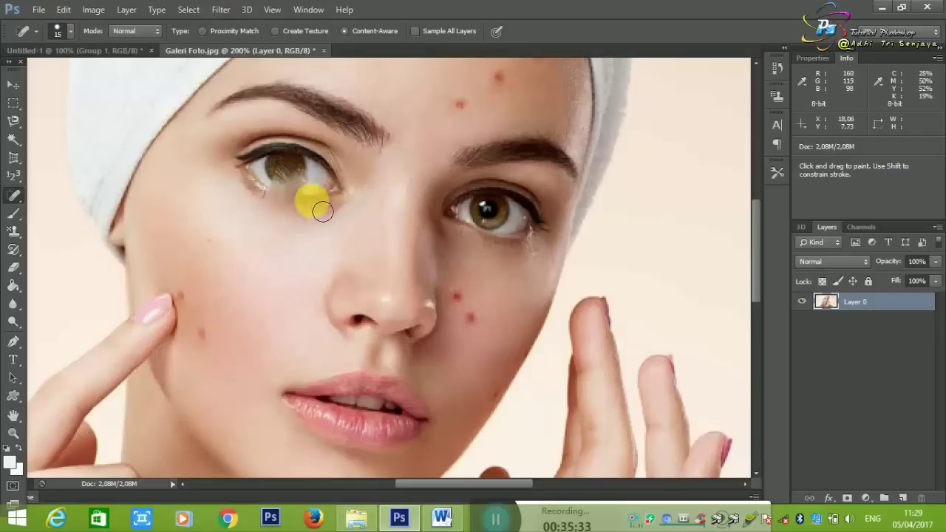
{"action": "key", "text": "ctrl+alt+z"}
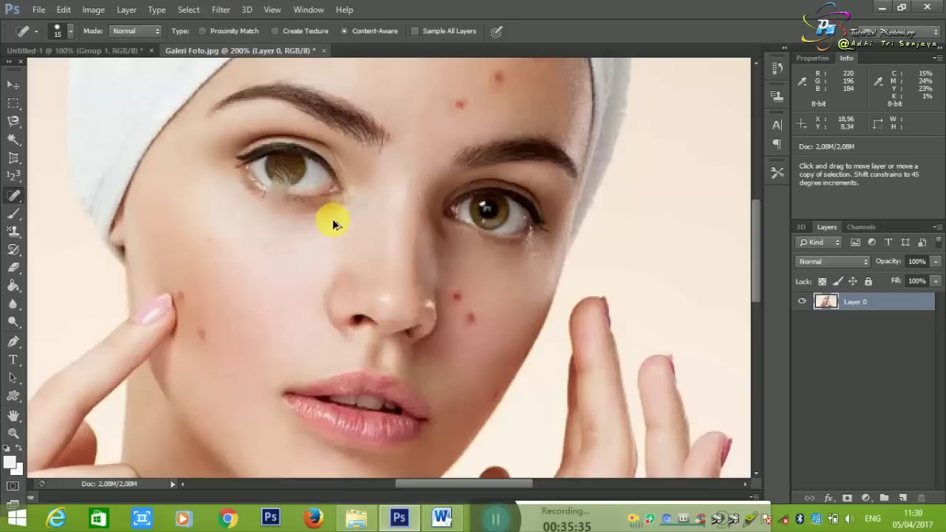
{"action": "key", "text": "ctrl+alt+z"}
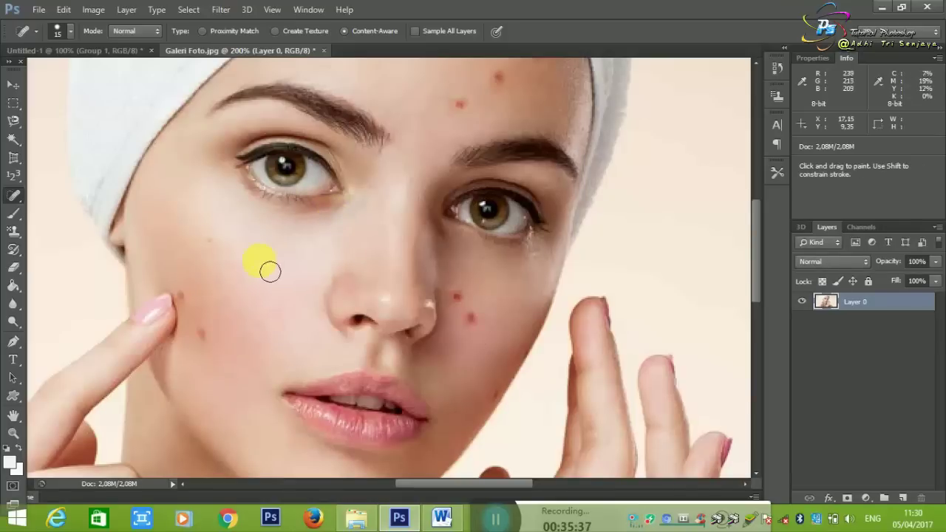
{"action": "left_click_drag", "start_coordinate": [270, 271], "coordinate": [292, 207]}
{"action": "mouse_move", "coordinate": [282, 159]}
{"action": "left_mouse_down"}
{"action": "mouse_move", "coordinate": [275, 229]}
{"action": "mouse_move", "coordinate": [279, 155]}
{"action": "left_mouse_up"}
{"action": "mouse_move", "coordinate": [355, 212]}
{"action": "left_mouse_down"}
{"action": "mouse_move", "coordinate": [337, 196]}
{"action": "mouse_move", "coordinate": [285, 194]}
{"action": "left_mouse_up"}
{"action": "key", "text": "ctrl+alt+z"}
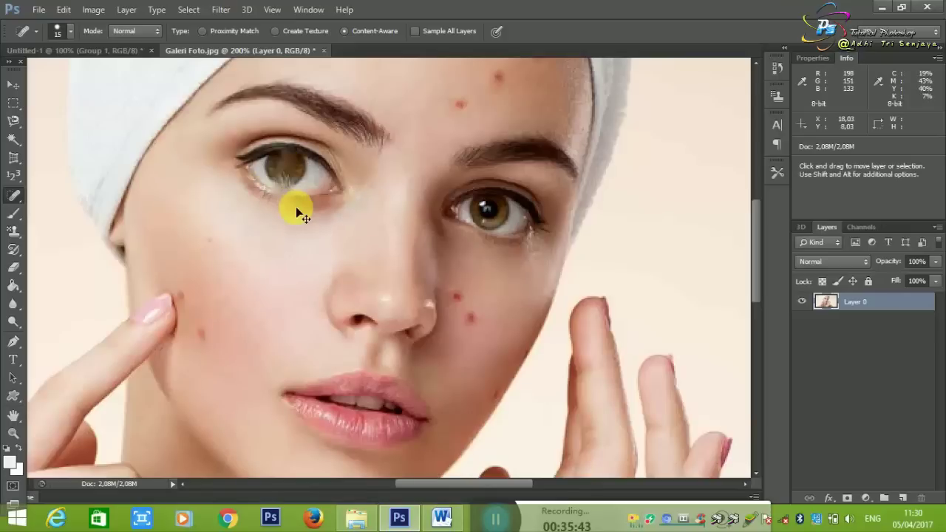
{"action": "left_click_drag", "start_coordinate": [260, 224], "coordinate": [336, 222]}
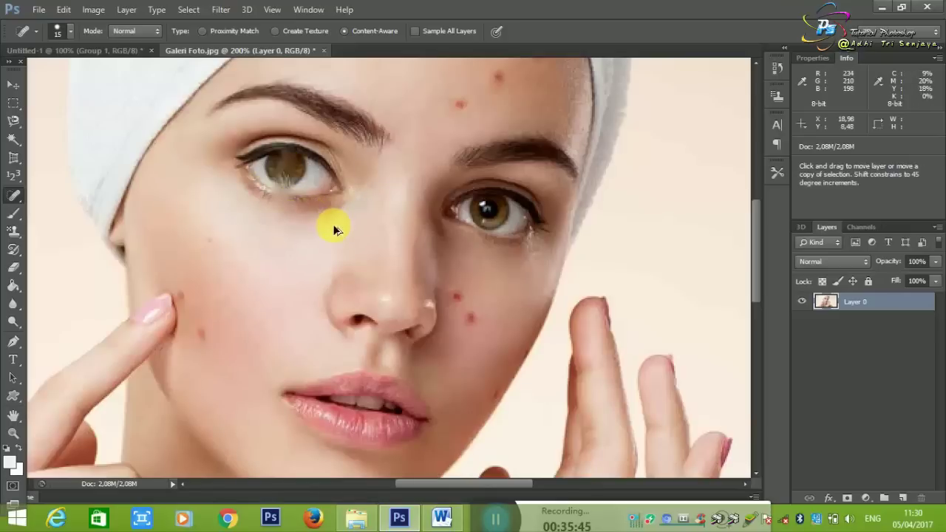
Spot-heal the remaining lower-cheek blemishes and the skin under the eye.
{"action": "right_click", "coordinate": [16, 196]}
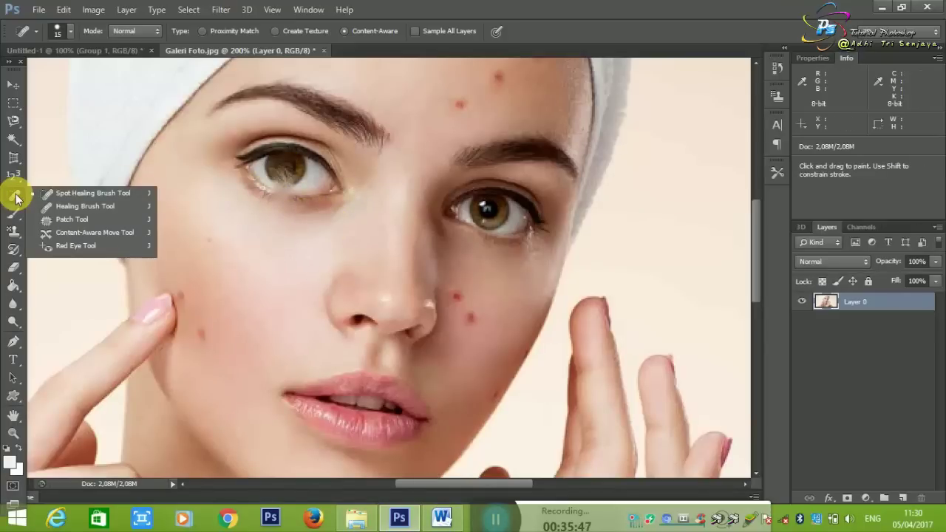
{"action": "left_click", "coordinate": [16, 197]}
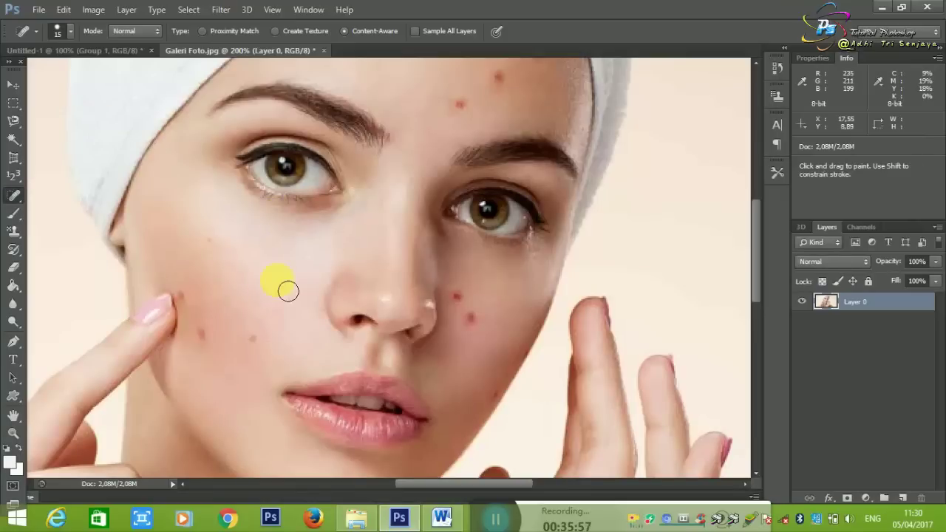
{"action": "left_click_drag", "start_coordinate": [289, 291], "coordinate": [258, 377]}
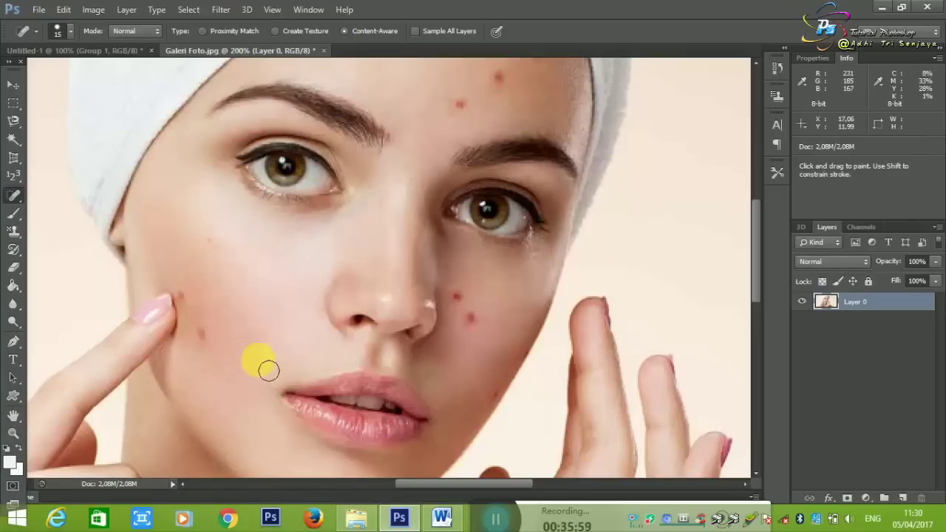
{"action": "mouse_move", "coordinate": [249, 171]}
{"action": "left_mouse_down"}
{"action": "mouse_move", "coordinate": [323, 212]}
{"action": "mouse_move", "coordinate": [342, 207]}
{"action": "left_mouse_up"}
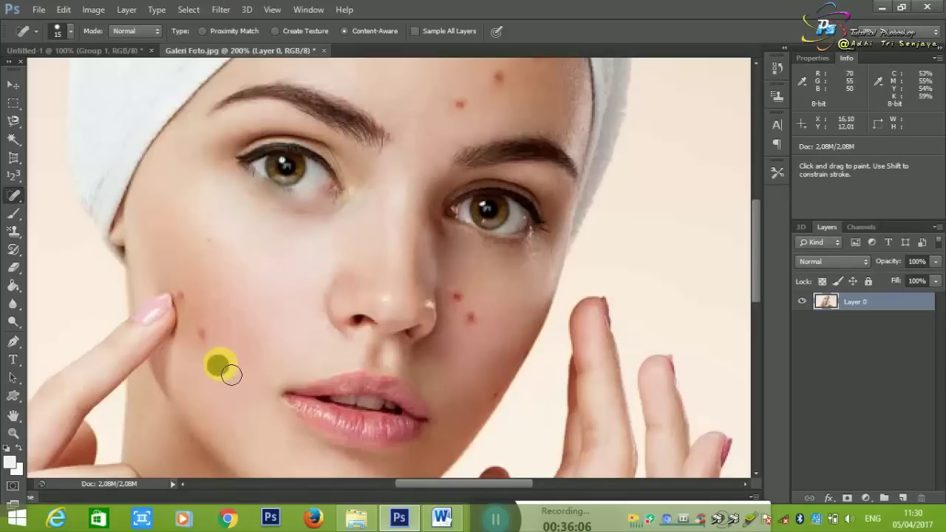
{"action": "left_click_drag", "start_coordinate": [225, 368], "coordinate": [207, 318]}
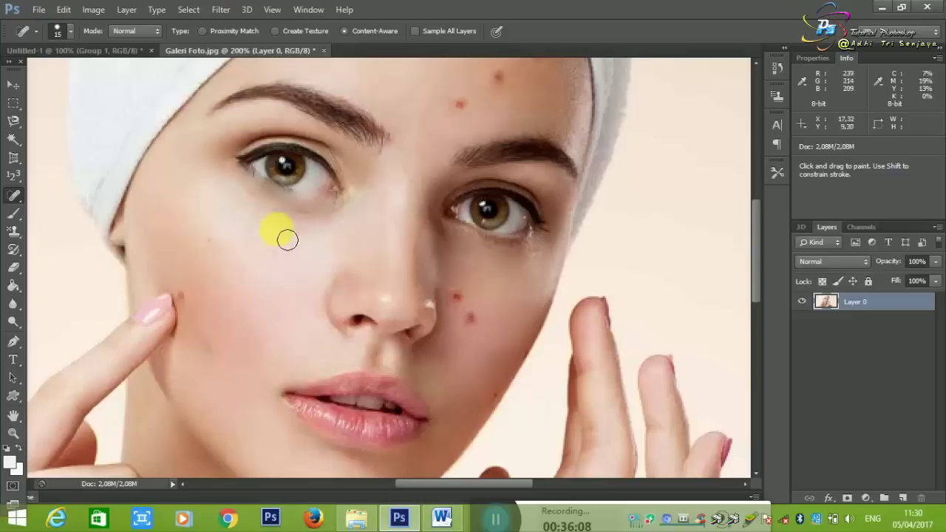
{"action": "mouse_move", "coordinate": [295, 191]}
{"action": "left_mouse_down"}
{"action": "mouse_move", "coordinate": [303, 211]}
{"action": "mouse_move", "coordinate": [275, 177]}
{"action": "mouse_move", "coordinate": [318, 186]}
{"action": "left_mouse_up"}
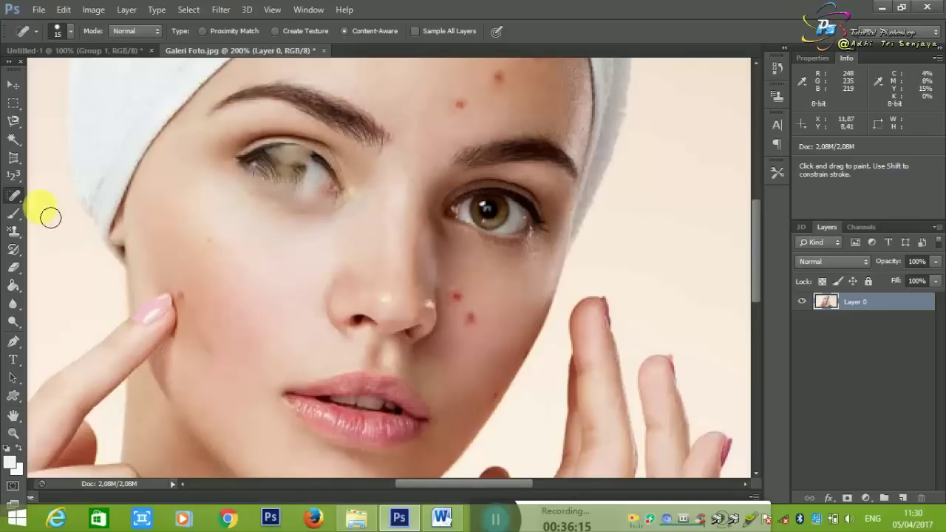
Switch to the Healing Brush Tool and dismiss the missing source point warning.
{"action": "right_click", "coordinate": [14, 195]}
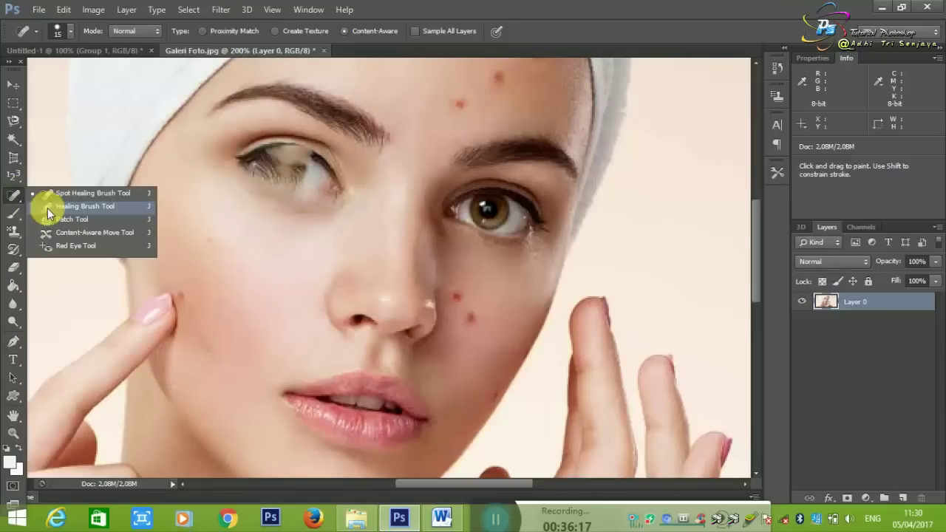
{"action": "left_click", "coordinate": [47, 208]}
{"action": "left_click", "coordinate": [210, 270]}
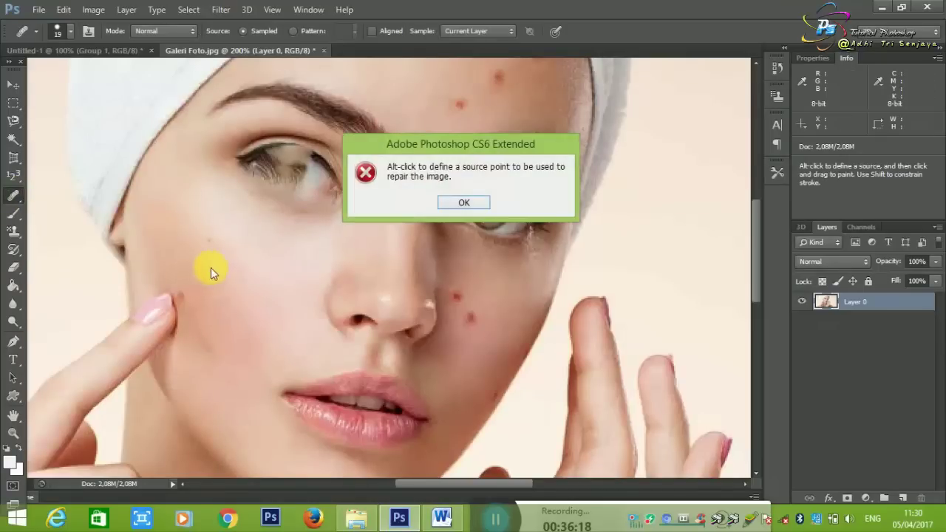
{"action": "left_click", "coordinate": [458, 209]}
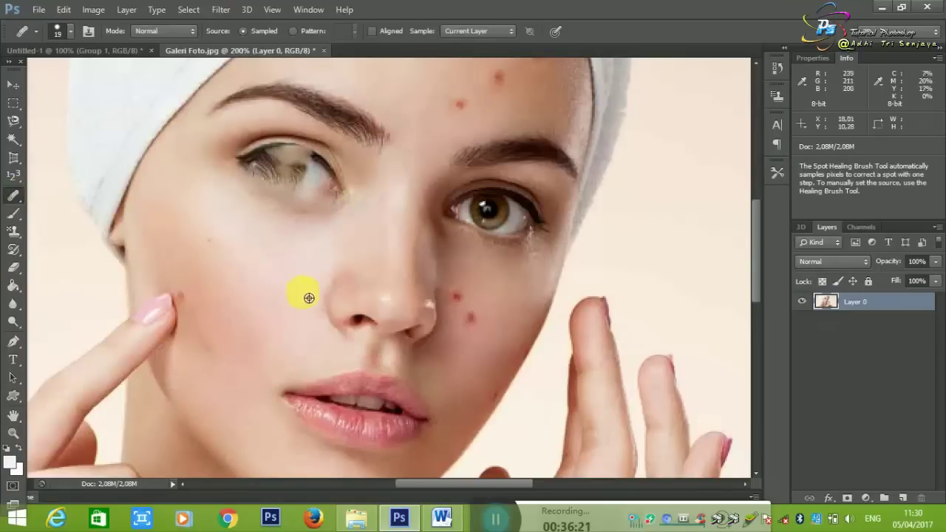
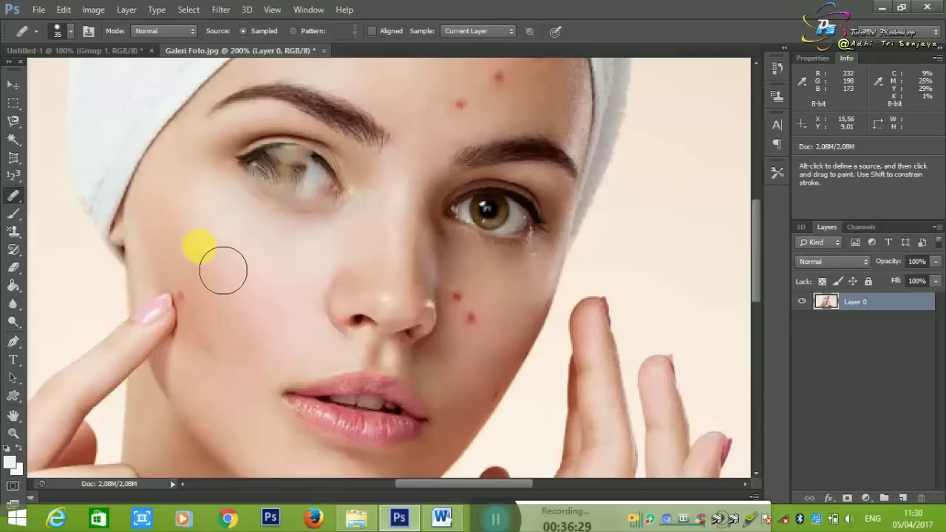
Sample clean cheek skin with the Healing Brush and undo a misplaced heal beside the nose.
{"action": "left_click", "coordinate": [466, 115], "text": "alt"}
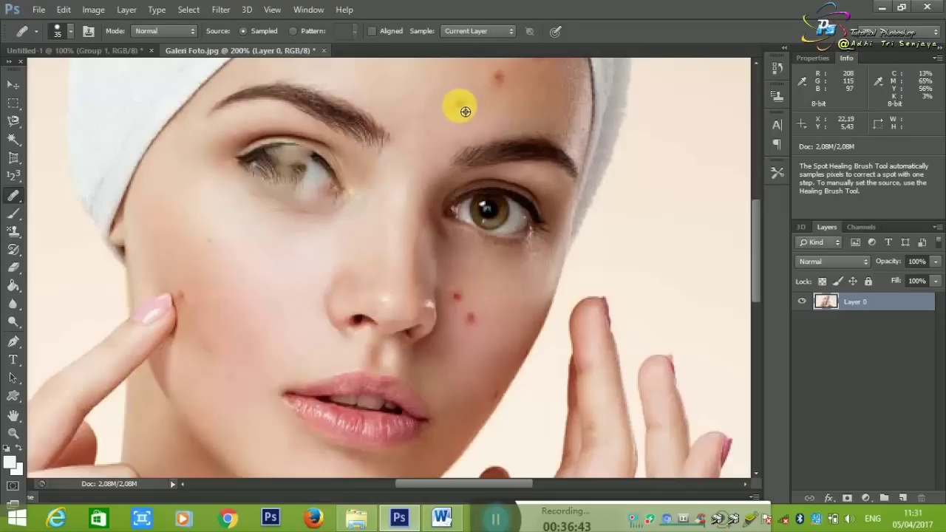
{"action": "left_click", "coordinate": [465, 112], "text": "alt"}
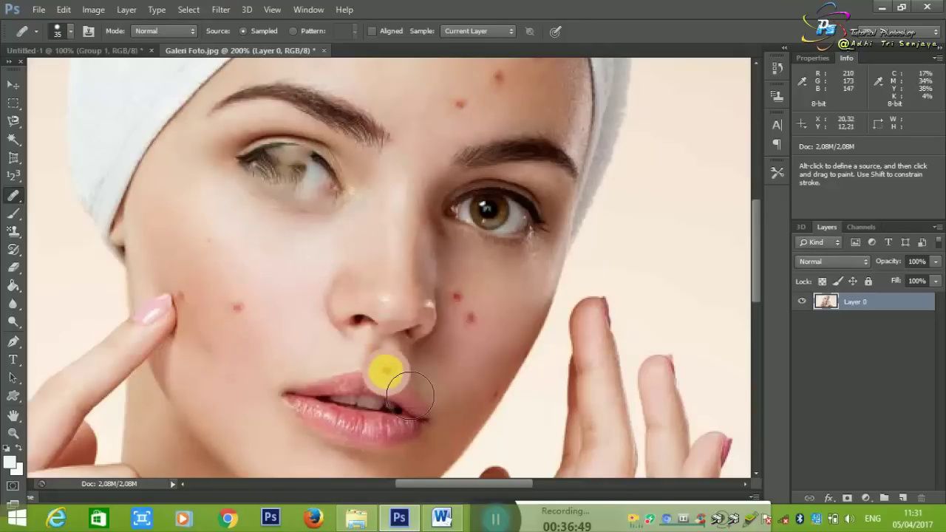
{"action": "left_click", "coordinate": [323, 344]}
{"action": "key", "text": "ctrl+z"}
{"action": "right_click", "coordinate": [14, 195]}
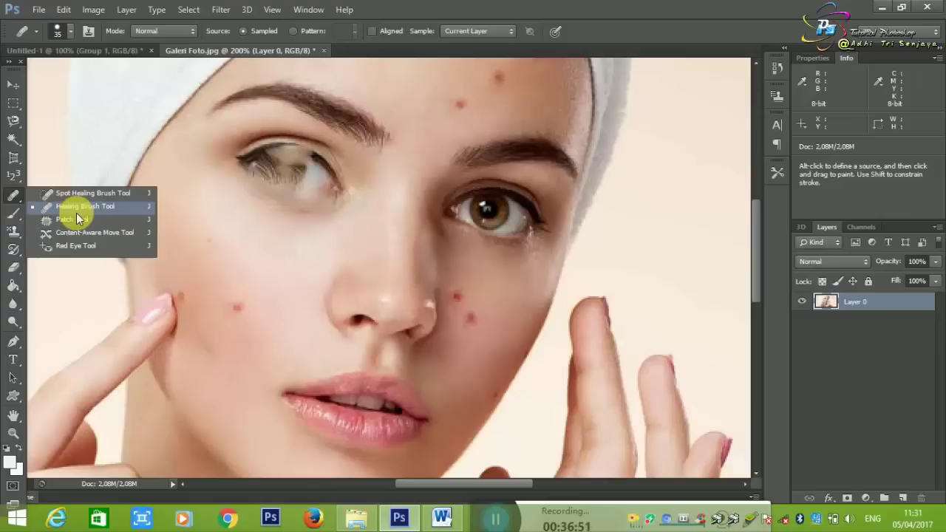
{"action": "left_click", "coordinate": [77, 210]}
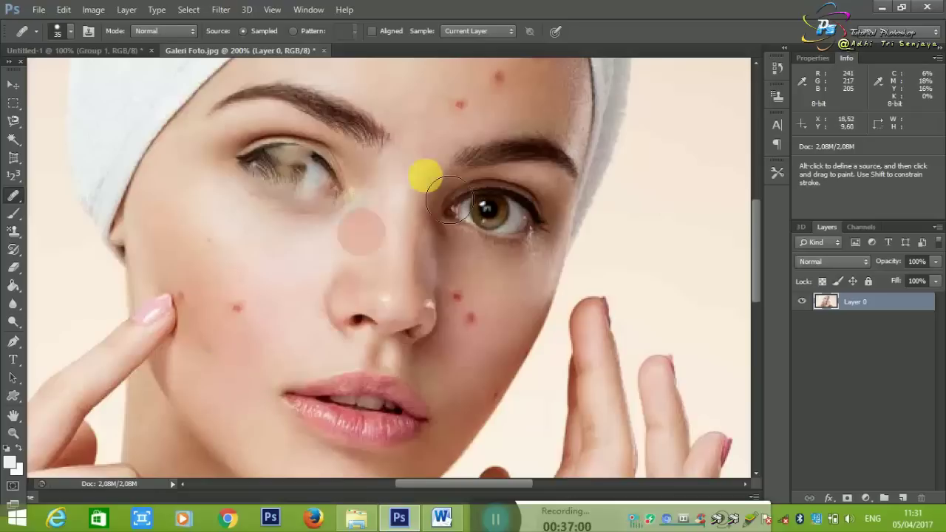
Heal the red spots on the forehead, both cheeks and beside the nose from clean skin.
{"action": "left_click", "coordinate": [500, 77]}
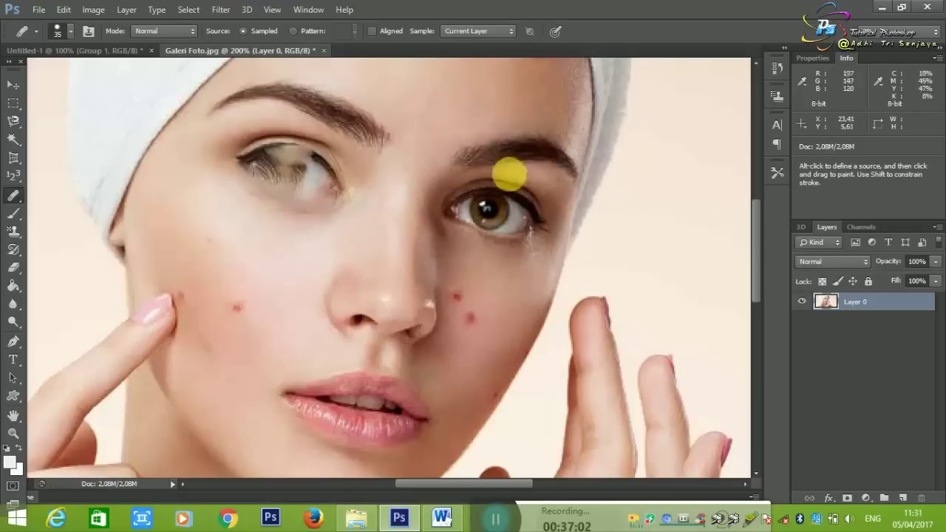
{"action": "left_click", "coordinate": [471, 317]}
{"action": "left_click", "coordinate": [454, 297]}
{"action": "left_click", "coordinate": [261, 342]}
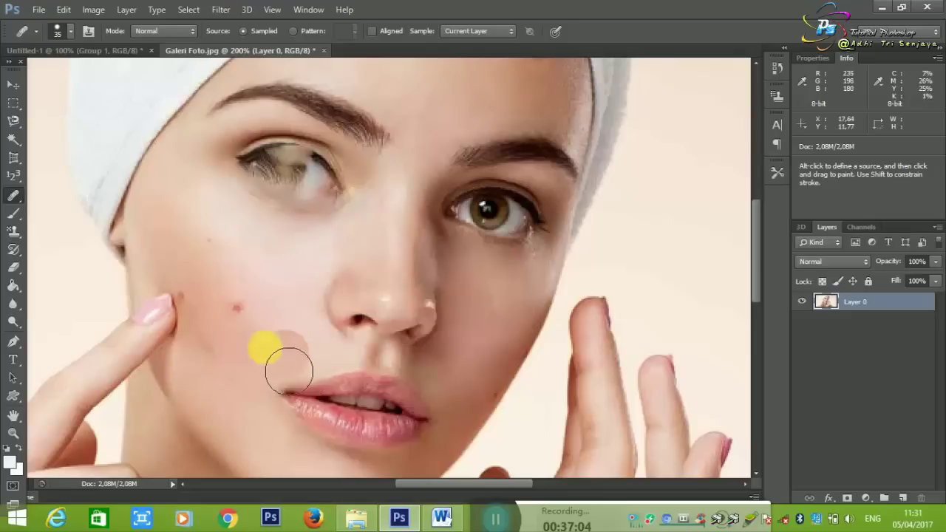
{"action": "left_click", "coordinate": [236, 319]}
{"action": "left_click", "coordinate": [420, 320]}
{"action": "right_click", "coordinate": [408, 306]}
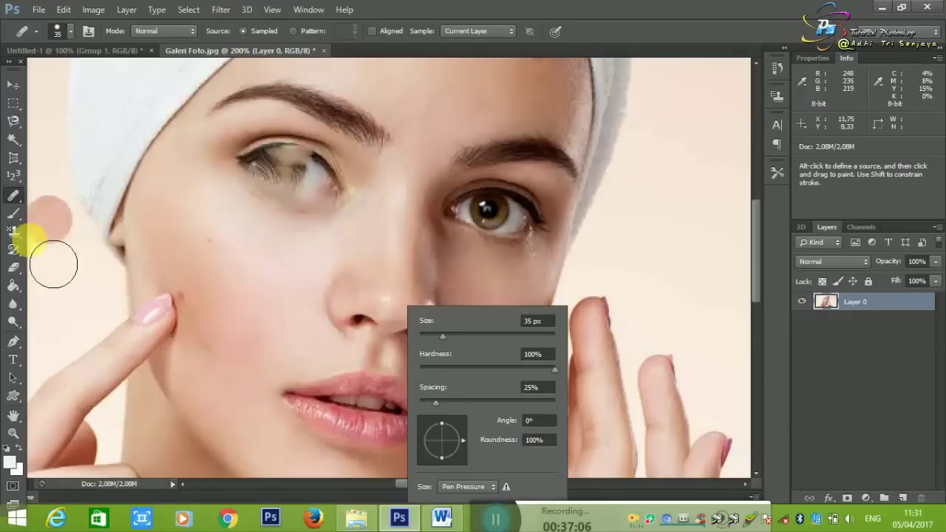
{"action": "right_click", "coordinate": [15, 197]}
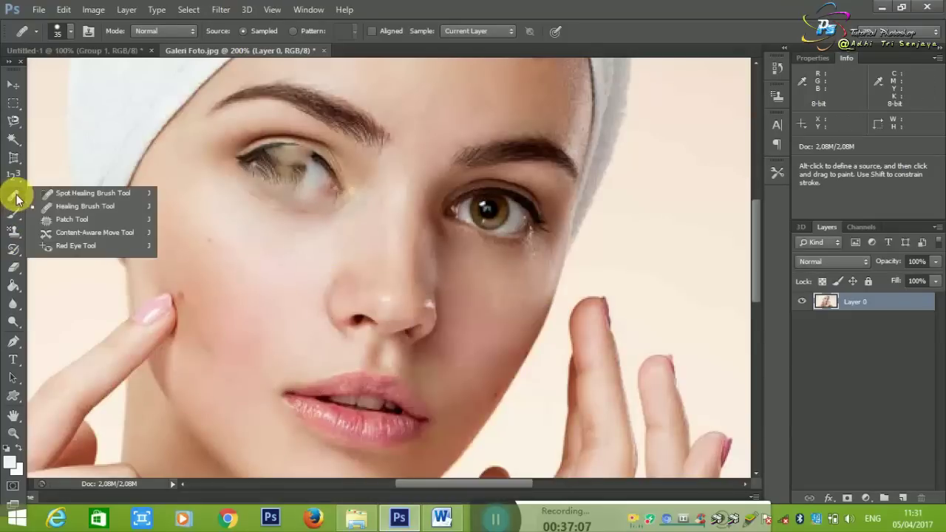
{"action": "left_click", "coordinate": [84, 220]}
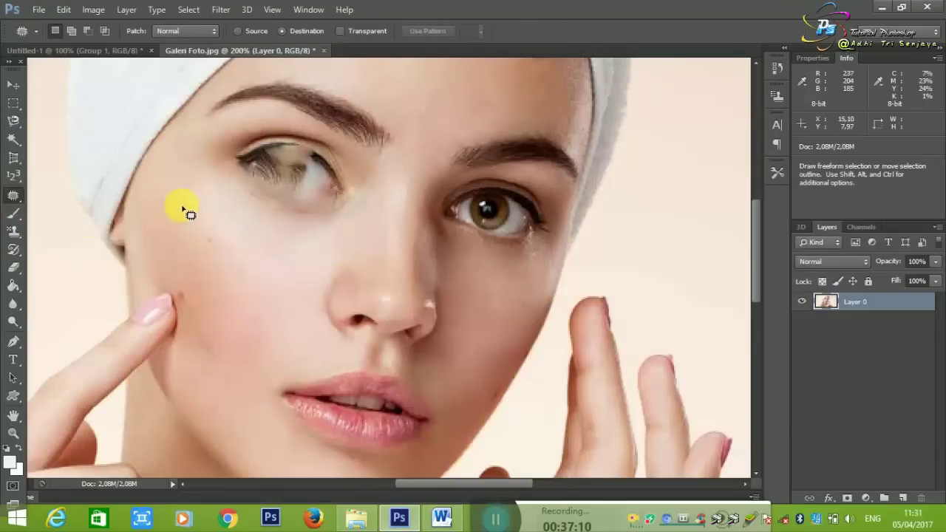
{"action": "left_click", "coordinate": [240, 263]}
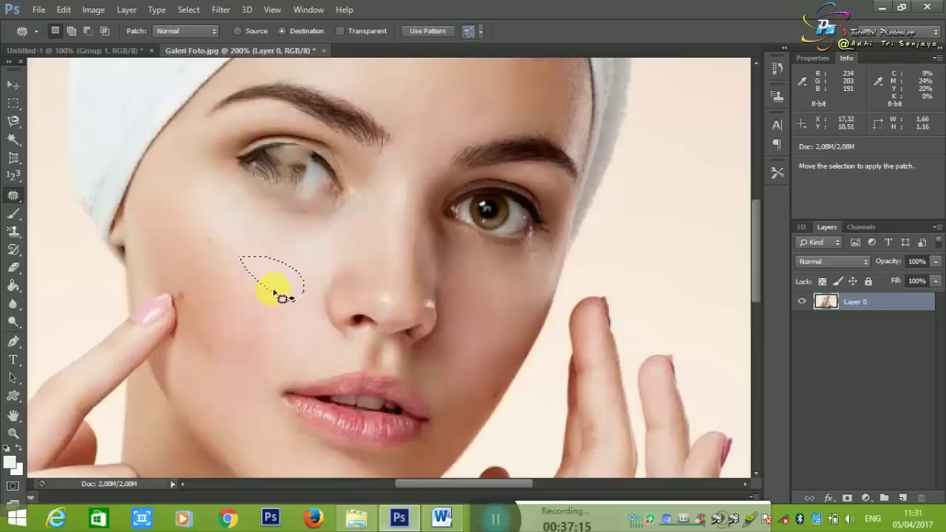
{"action": "mouse_move", "coordinate": [274, 288]}
{"action": "left_mouse_down"}
{"action": "mouse_move", "coordinate": [244, 346]}
{"action": "mouse_move", "coordinate": [282, 280]}
{"action": "left_mouse_up"}
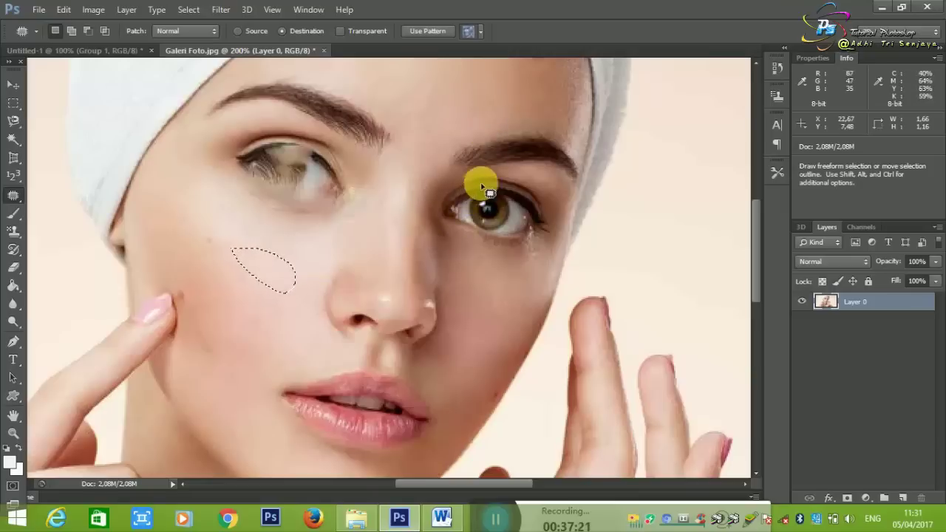
{"action": "mouse_move", "coordinate": [499, 181]}
{"action": "left_mouse_down"}
{"action": "mouse_move", "coordinate": [479, 233]}
{"action": "mouse_move", "coordinate": [507, 190]}
{"action": "left_mouse_up"}
{"action": "mouse_move", "coordinate": [514, 221]}
{"action": "left_mouse_down"}
{"action": "mouse_move", "coordinate": [494, 375]}
{"action": "mouse_move", "coordinate": [502, 110]}
{"action": "mouse_move", "coordinate": [513, 107]}
{"action": "left_mouse_up"}
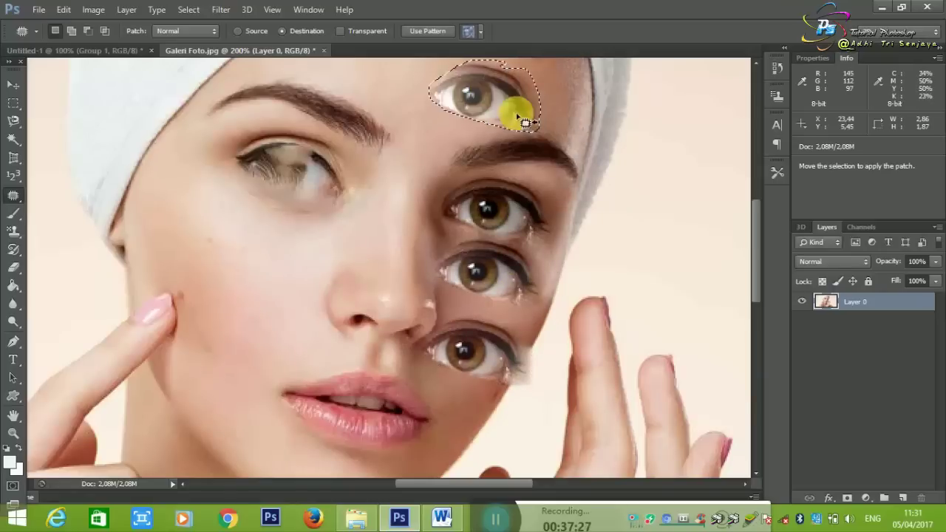
{"action": "key", "text": "ctrl+d"}
{"action": "key", "text": "ctrl+alt+z"}
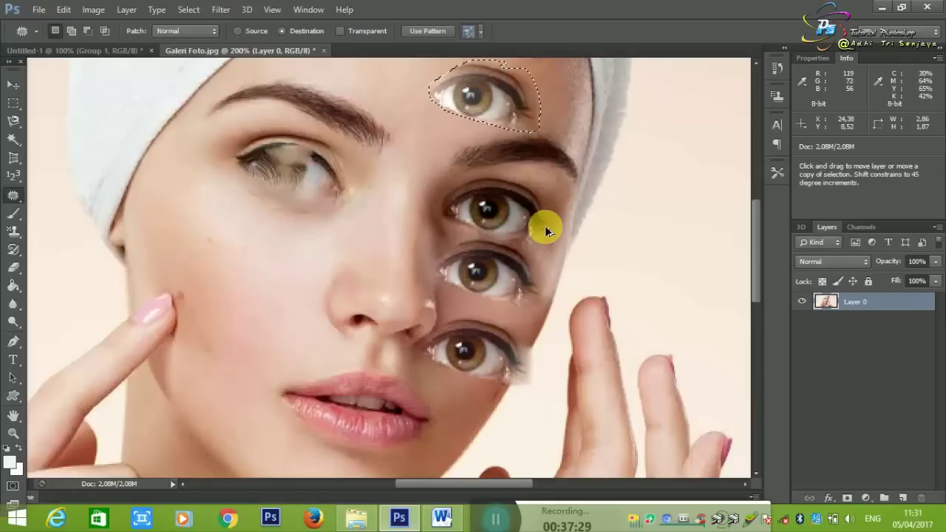
{"action": "key", "text": "ctrl+alt+z"}
{"action": "key", "text": "ctrl+alt+z"}
{"action": "key", "text": "ctrl+alt+z"}
{"action": "key", "text": "ctrl+alt+z"}
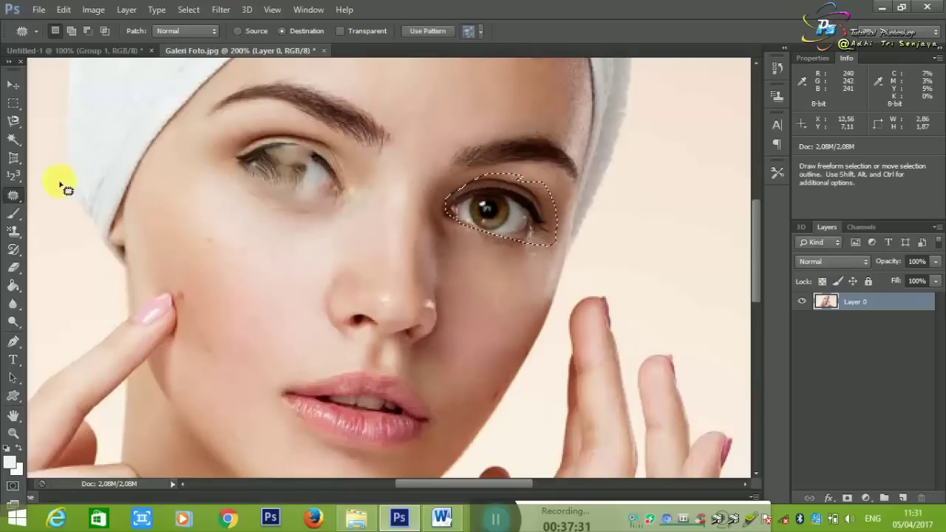
{"action": "right_click", "coordinate": [14, 196]}
{"action": "left_click", "coordinate": [214, 234]}
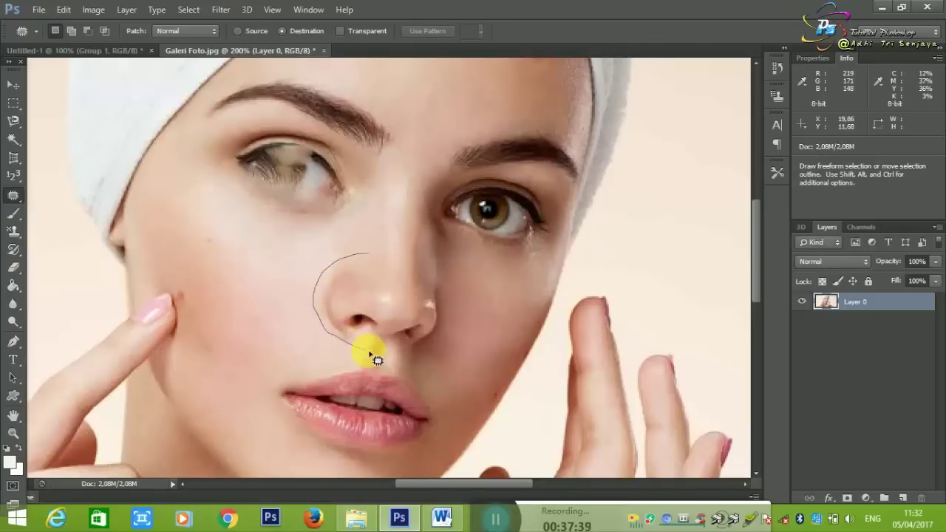
{"action": "mouse_move", "coordinate": [377, 360]}
{"action": "left_mouse_down"}
{"action": "mouse_move", "coordinate": [411, 278]}
{"action": "mouse_move", "coordinate": [186, 248]}
{"action": "mouse_move", "coordinate": [234, 253]}
{"action": "mouse_move", "coordinate": [407, 98]}
{"action": "mouse_move", "coordinate": [469, 319]}
{"action": "left_mouse_up"}
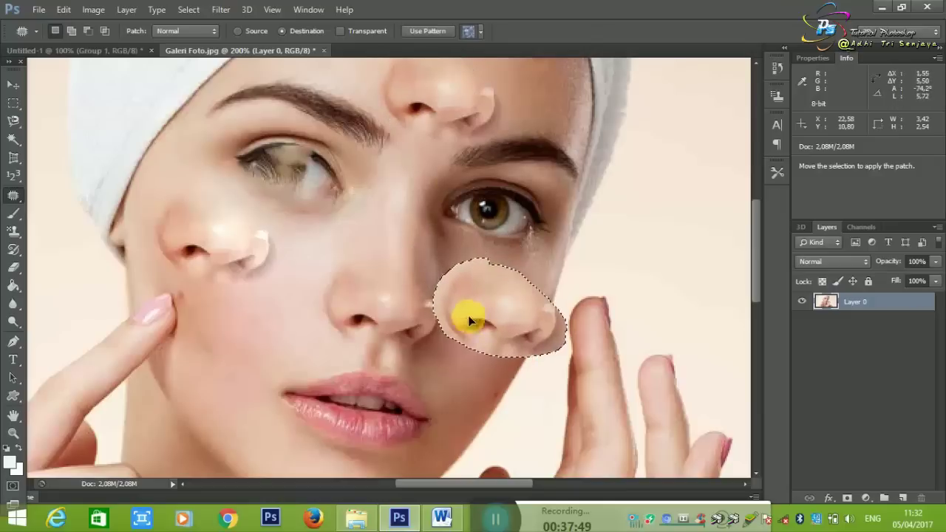
{"action": "right_click", "coordinate": [13, 194]}
{"action": "left_click", "coordinate": [52, 218]}
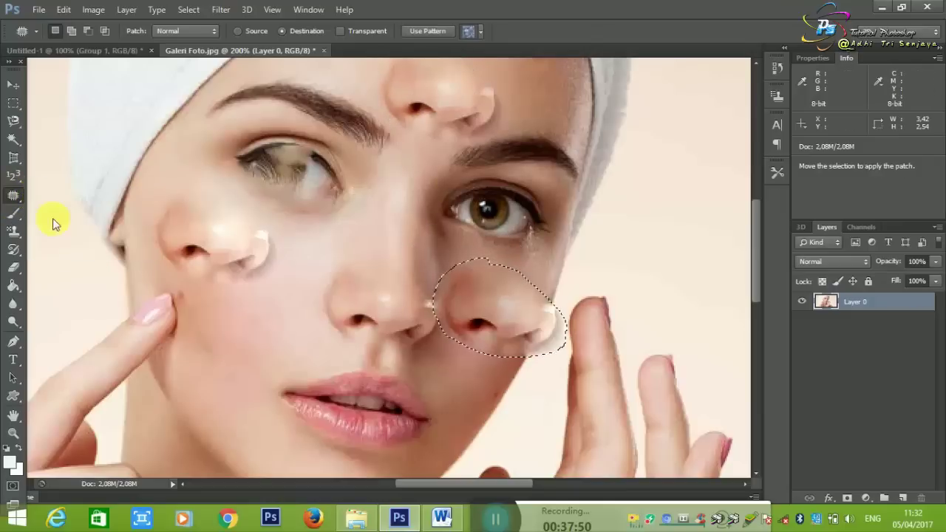
{"action": "key", "text": "ctrl+alt+z"}
{"action": "key", "text": "ctrl+alt+z"}
{"action": "key", "text": "ctrl+alt+z"}
{"action": "key", "text": "ctrl+alt+z"}
{"action": "key", "text": "ctrl+alt+z"}
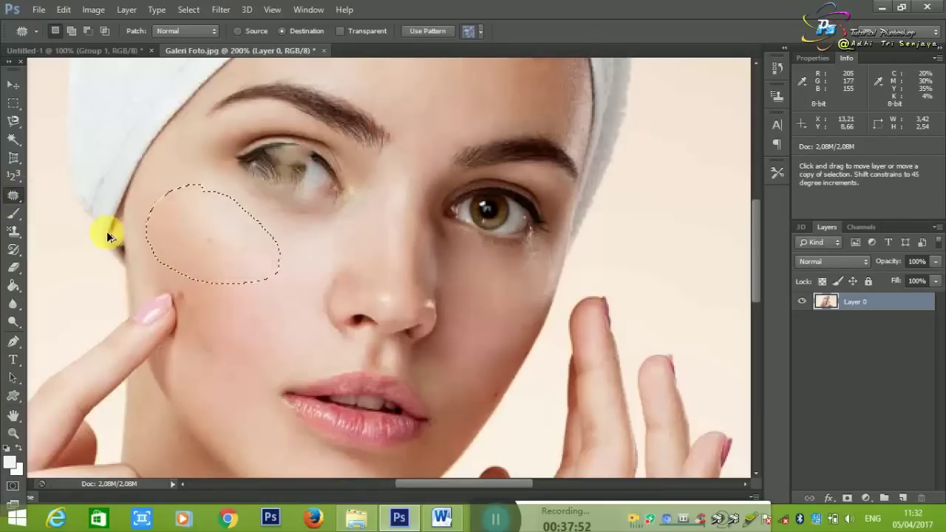
{"action": "key", "text": "ctrl+alt+z"}
{"action": "right_click", "coordinate": [14, 195]}
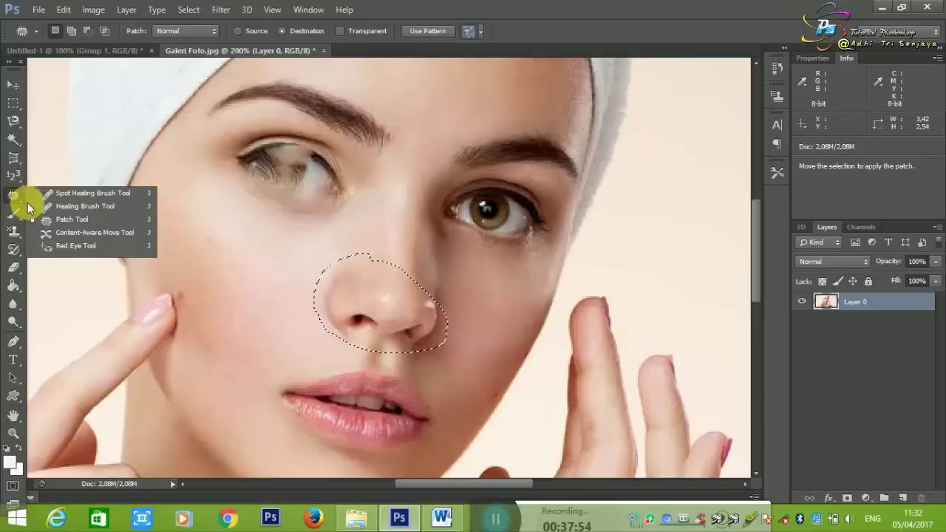
With the Content-Aware Move Tool, try moving a left-cheek patch, then undo and deselect it.
{"action": "left_click", "coordinate": [62, 238]}
{"action": "left_click_drag", "start_coordinate": [174, 248], "coordinate": [190, 271]}
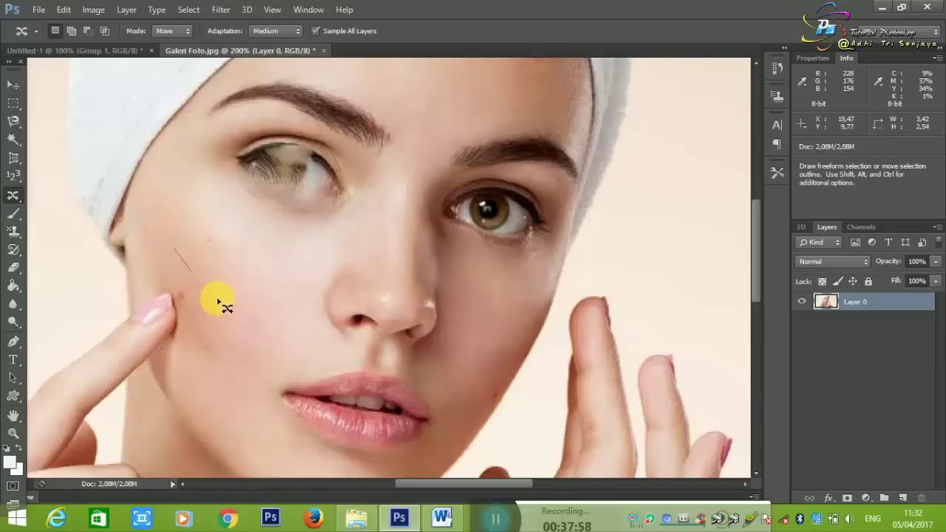
{"action": "left_click_drag", "start_coordinate": [249, 241], "coordinate": [283, 377]}
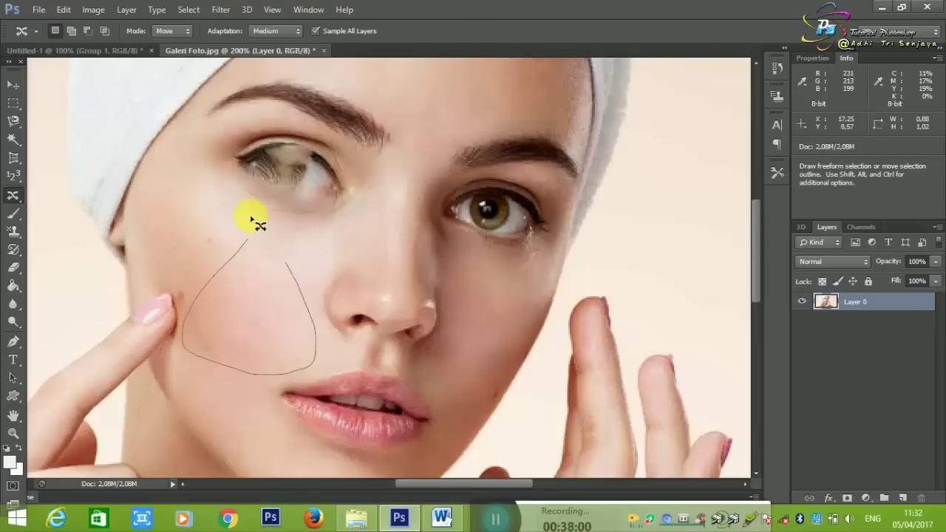
{"action": "left_click_drag", "start_coordinate": [258, 223], "coordinate": [249, 238]}
{"action": "mouse_move", "coordinate": [281, 306]}
{"action": "left_mouse_down"}
{"action": "mouse_move", "coordinate": [431, 303]}
{"action": "mouse_move", "coordinate": [584, 358]}
{"action": "left_mouse_up"}
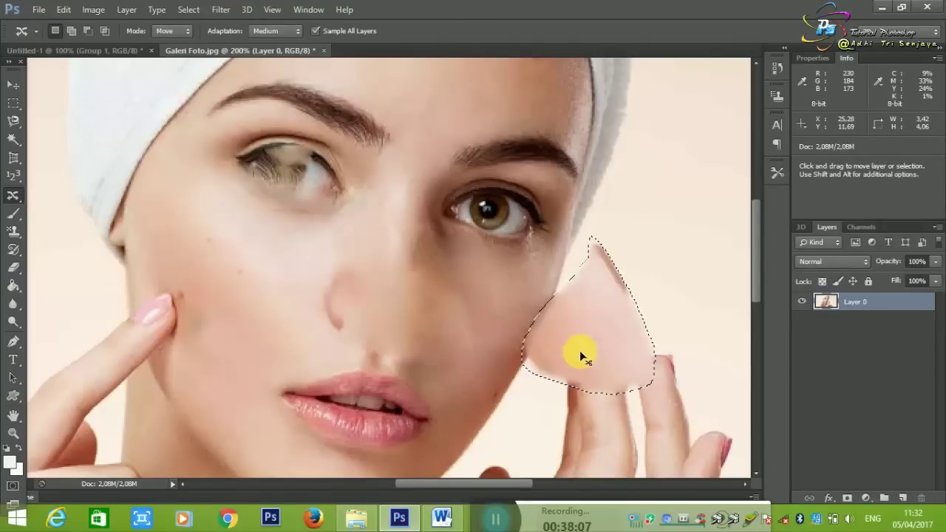
{"action": "key", "text": "ctrl+alt+z"}
{"action": "key", "text": "ctrl+alt+z"}
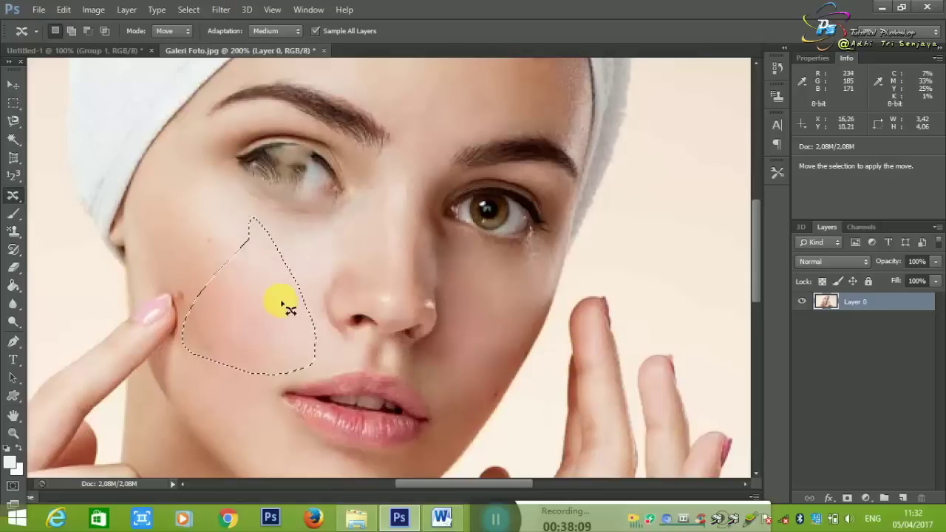
{"action": "key", "text": "ctrl+d"}
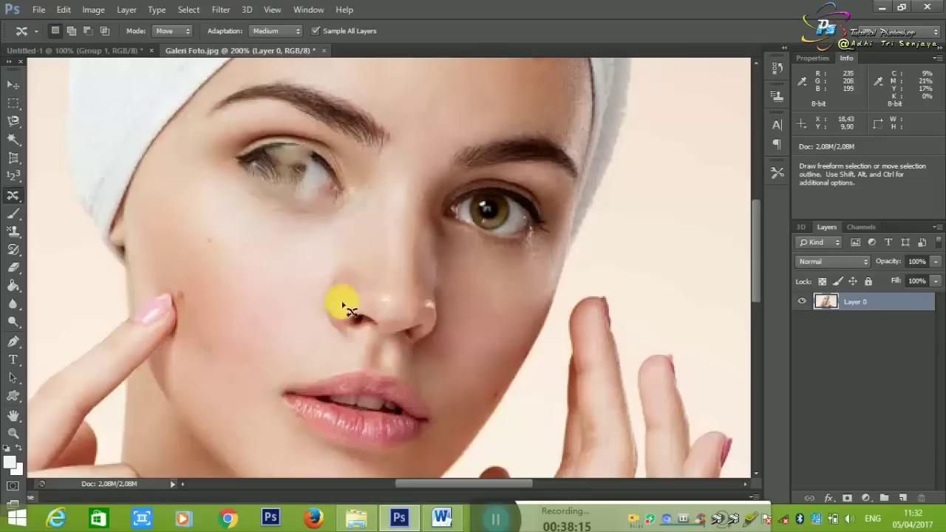
Outline the lips and drag them off the face onto the right background.
{"action": "mouse_move", "coordinate": [416, 376]}
{"action": "left_mouse_down"}
{"action": "mouse_move", "coordinate": [430, 323]}
{"action": "mouse_move", "coordinate": [484, 329]}
{"action": "mouse_move", "coordinate": [507, 380]}
{"action": "mouse_move", "coordinate": [376, 407]}
{"action": "mouse_move", "coordinate": [243, 214]}
{"action": "left_mouse_up"}
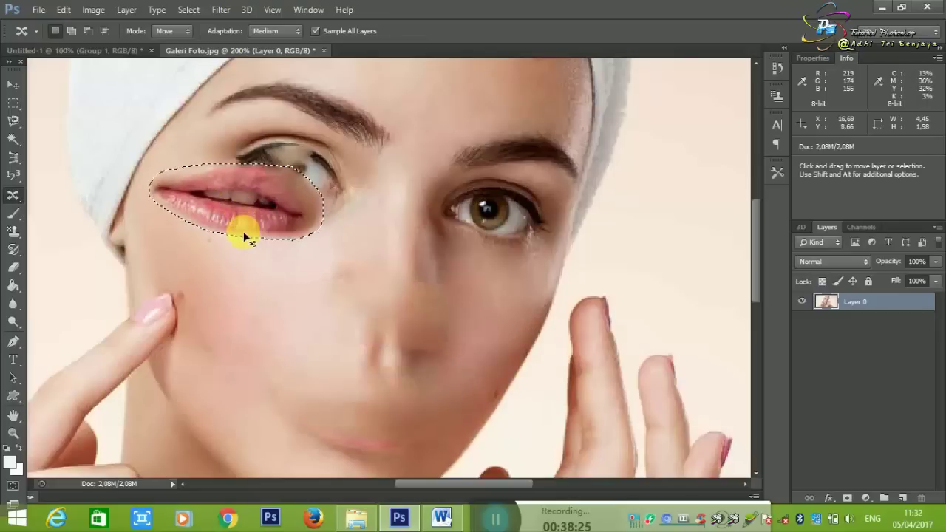
{"action": "key", "text": "ctrl+z"}
{"action": "key", "text": "ctrl+z"}
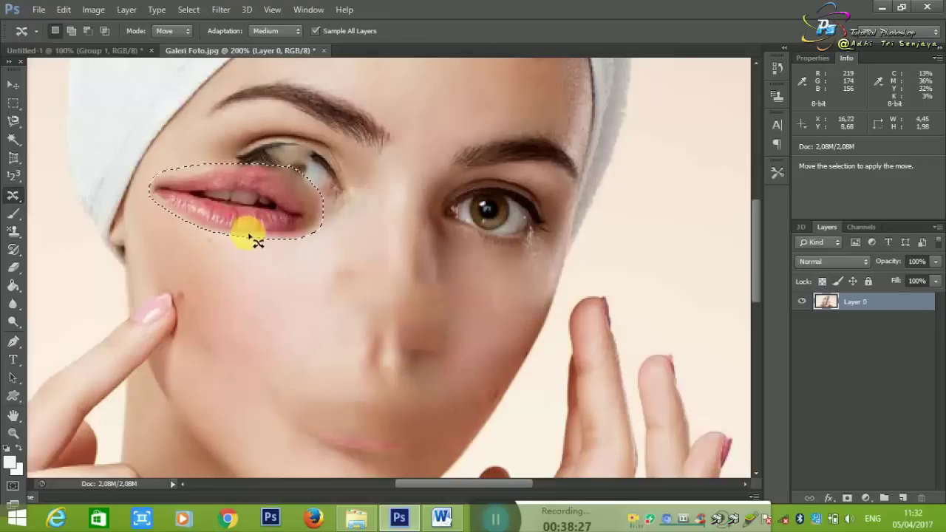
{"action": "left_click_drag", "start_coordinate": [253, 238], "coordinate": [403, 271]}
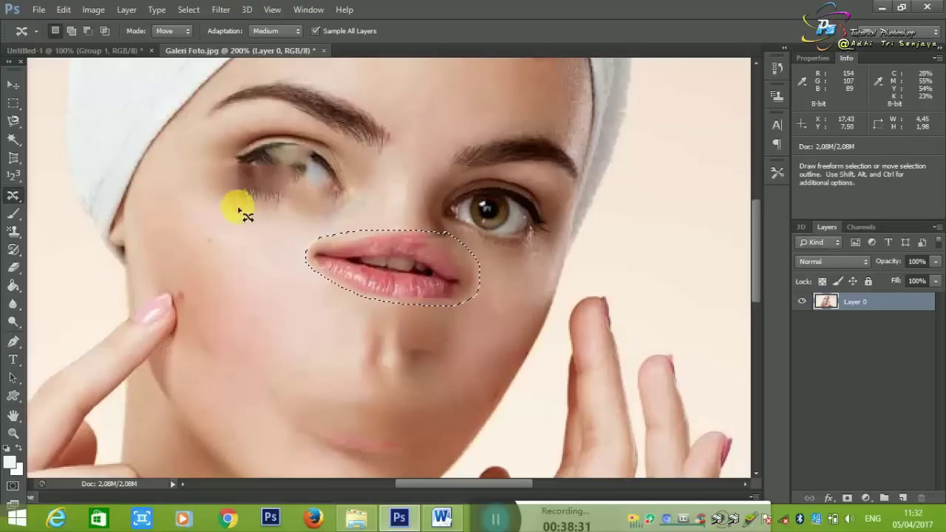
{"action": "mouse_move", "coordinate": [373, 295]}
{"action": "left_mouse_down"}
{"action": "mouse_move", "coordinate": [359, 454]}
{"action": "mouse_move", "coordinate": [676, 270]}
{"action": "mouse_move", "coordinate": [685, 246]}
{"action": "left_mouse_up"}
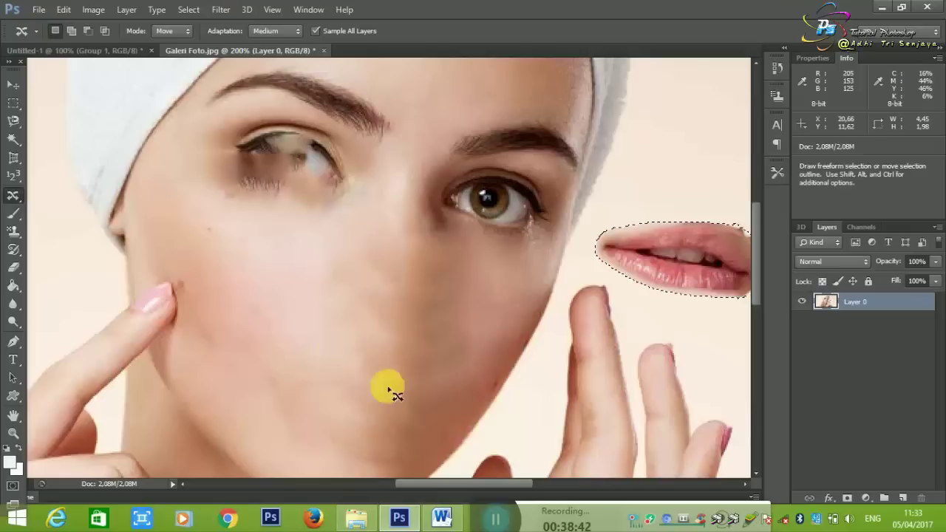
{"action": "right_click", "coordinate": [13, 195]}
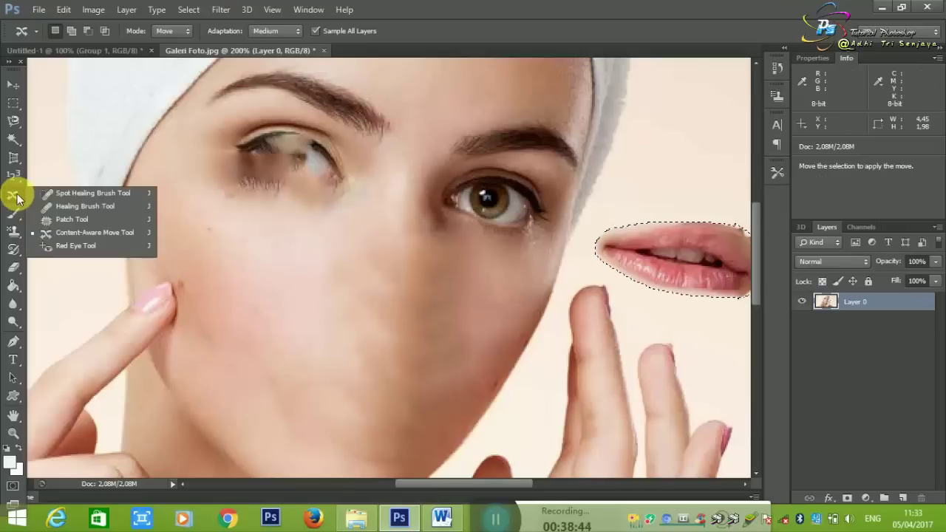
{"action": "left_click", "coordinate": [65, 248]}
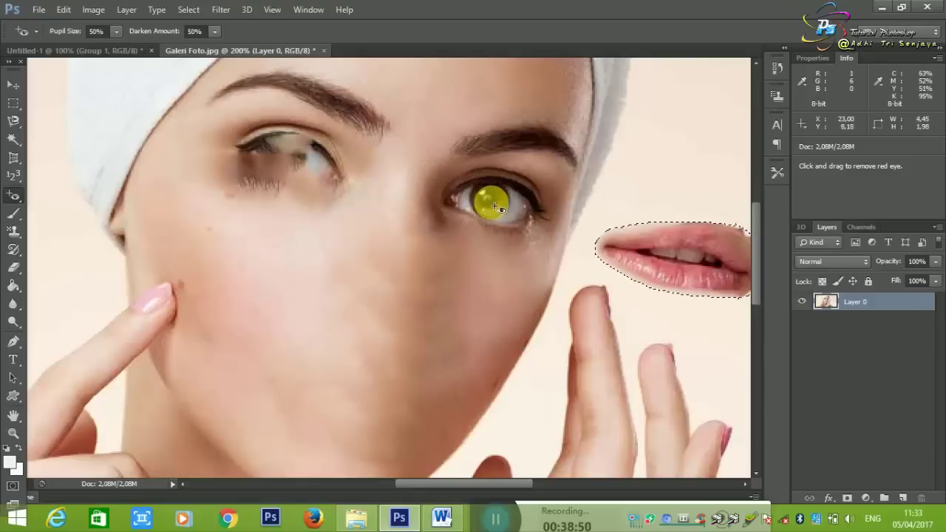
{"action": "right_click", "coordinate": [25, 196]}
{"action": "left_click", "coordinate": [58, 235]}
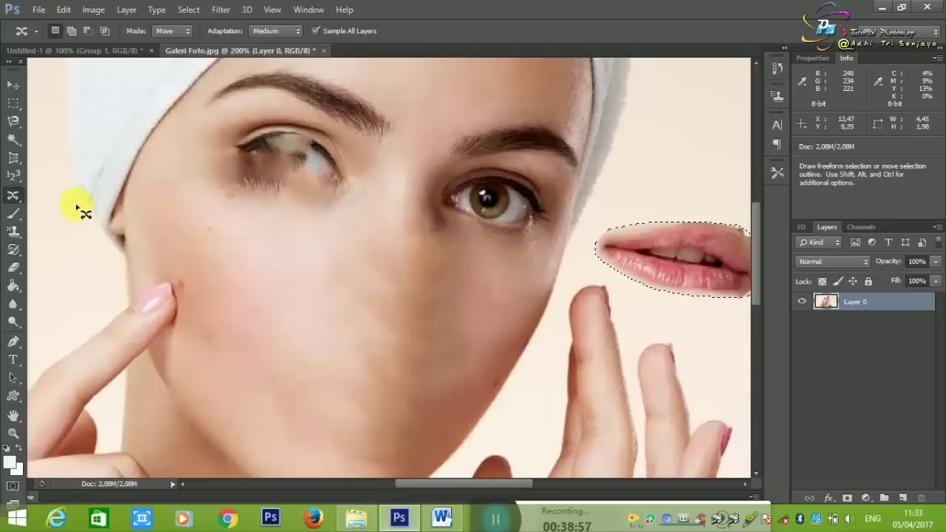
{"action": "left_click", "coordinate": [16, 214]}
{"action": "left_click", "coordinate": [57, 214]}
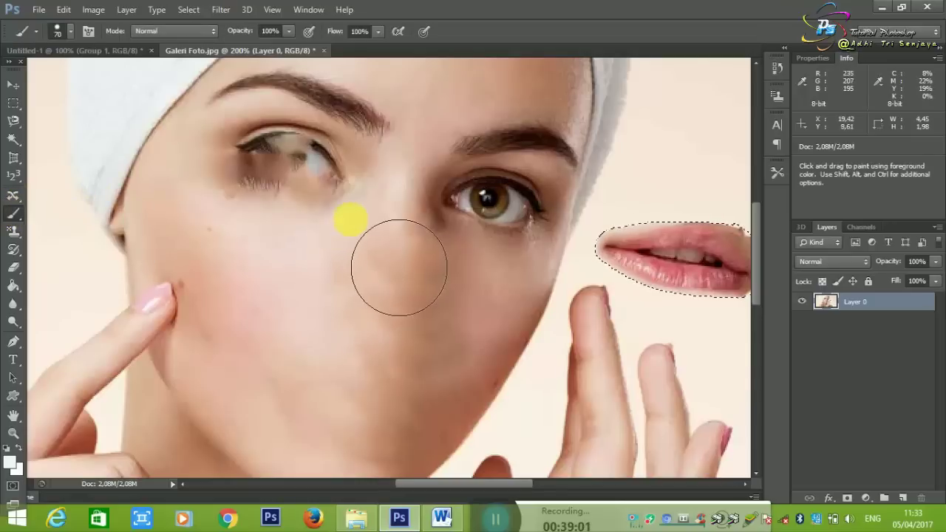
{"action": "key", "text": "ctrl+minus"}
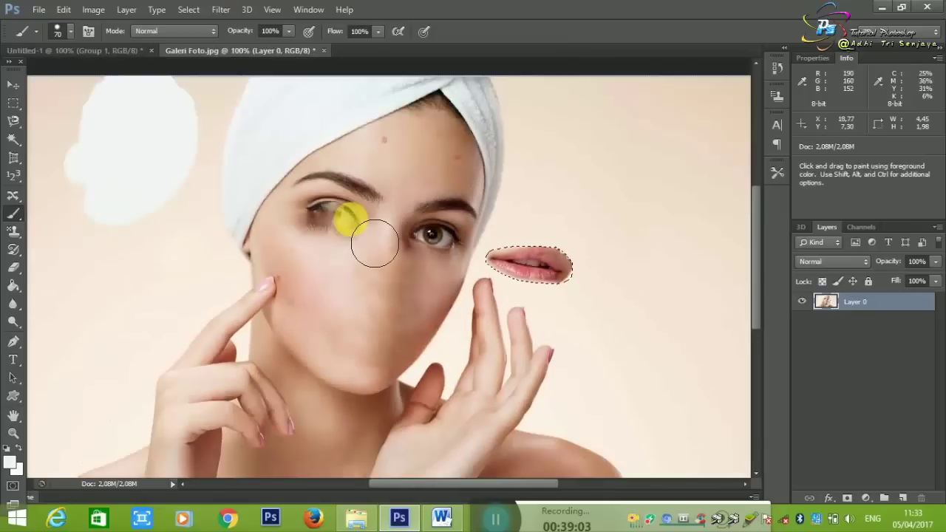
{"action": "key", "text": "ctrl+d"}
{"action": "key", "text": "ctrl+minus"}
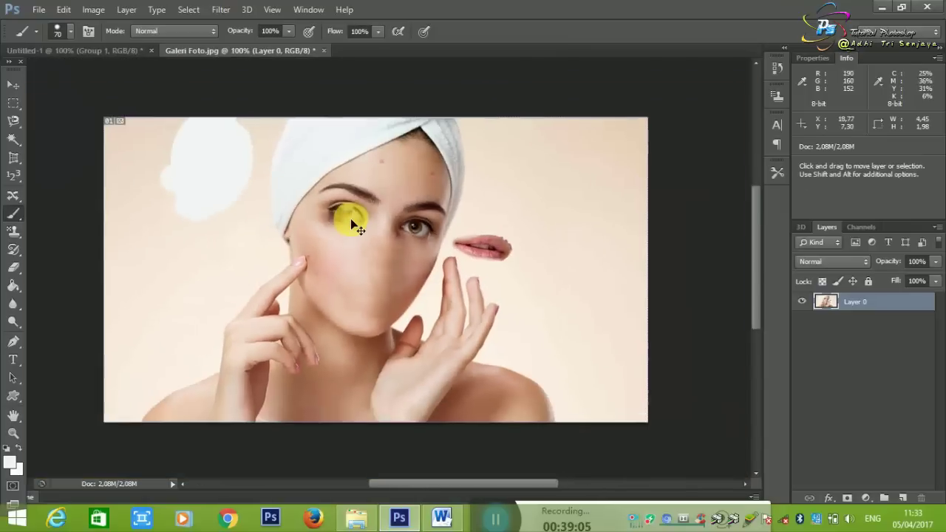
{"action": "key", "text": "ctrl+plus"}
{"action": "key", "text": "ctrl+z"}
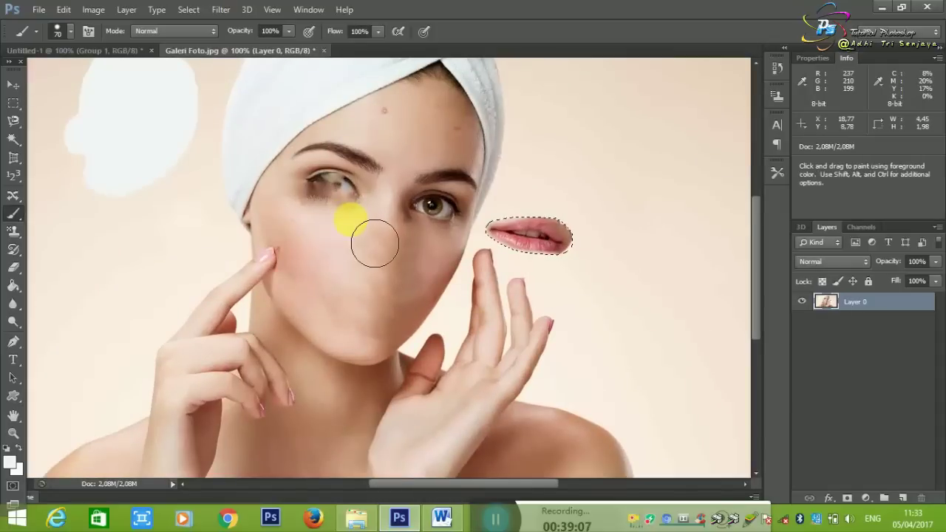
{"action": "right_click", "coordinate": [15, 213]}
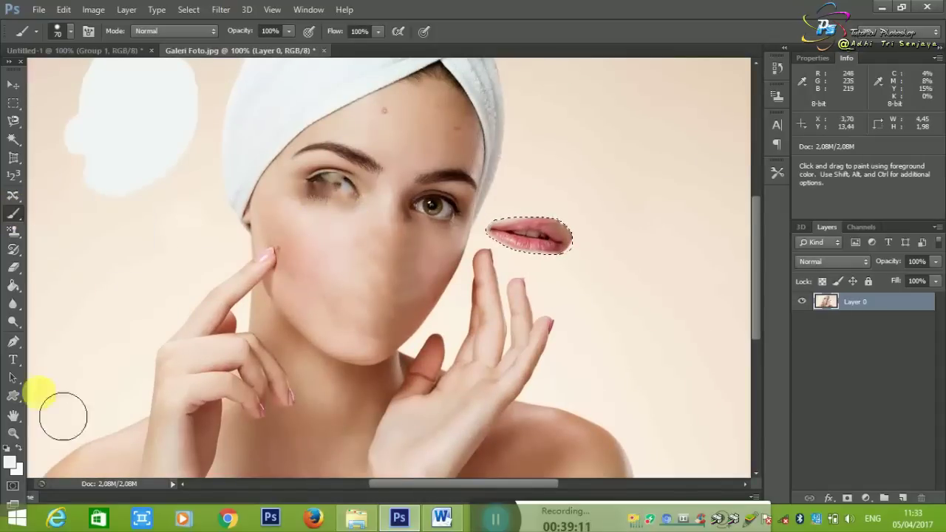
Set the foreground colour to black and paint the selected lips solid black.
{"action": "left_click", "coordinate": [10, 462]}
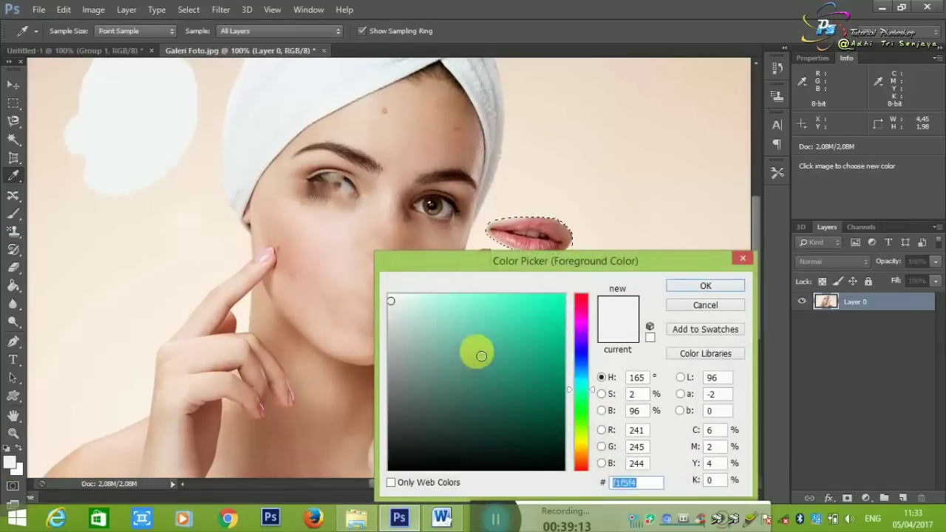
{"action": "mouse_move", "coordinate": [481, 352]}
{"action": "left_mouse_down"}
{"action": "mouse_move", "coordinate": [460, 441]}
{"action": "mouse_move", "coordinate": [401, 465]}
{"action": "left_mouse_up"}
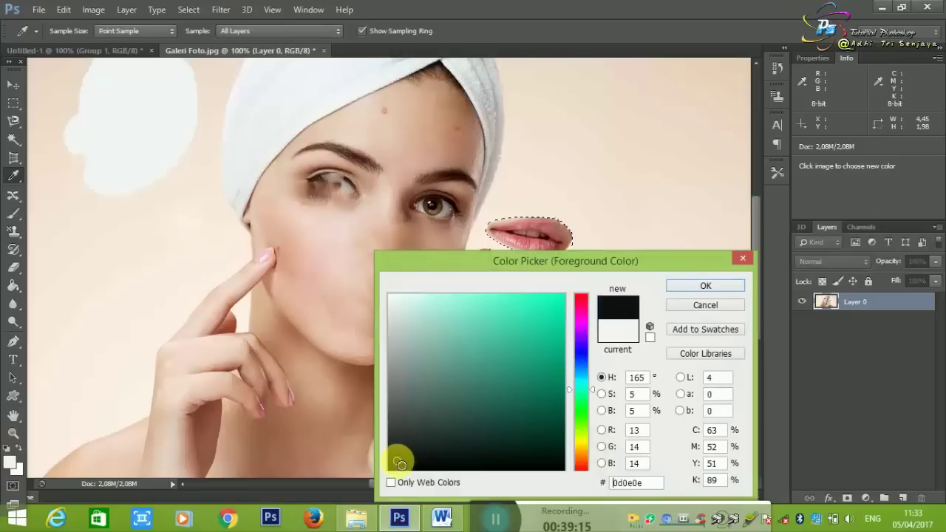
{"action": "left_click", "coordinate": [684, 286]}
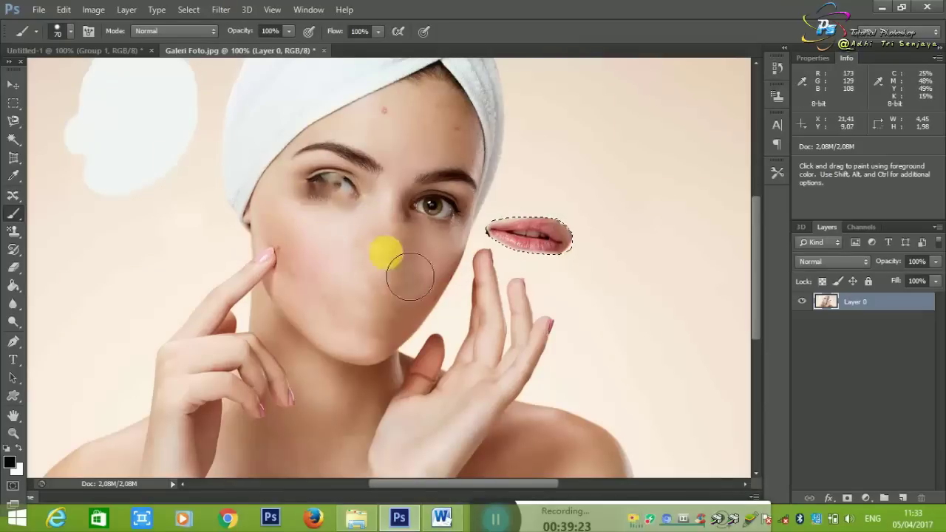
{"action": "left_click_drag", "start_coordinate": [511, 247], "coordinate": [544, 226]}
Clear the selection and brush black over the white patch at the upper left.
{"action": "left_click", "coordinate": [14, 103]}
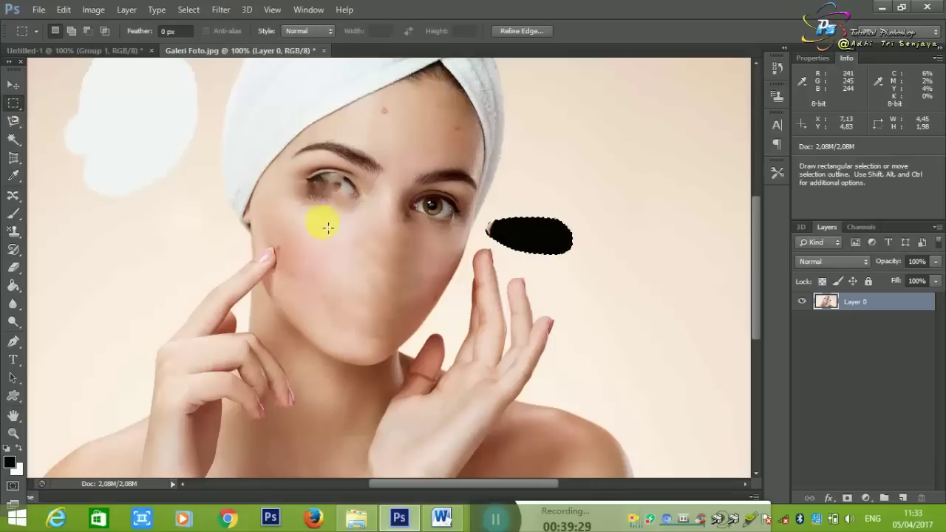
{"action": "left_click", "coordinate": [568, 213]}
{"action": "left_click", "coordinate": [14, 214]}
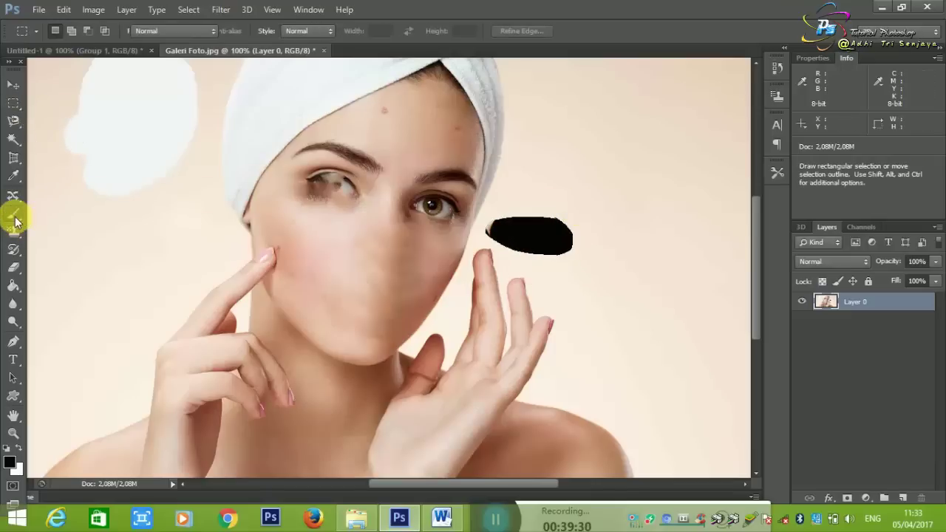
{"action": "mouse_move", "coordinate": [147, 194]}
{"action": "left_mouse_down"}
{"action": "mouse_move", "coordinate": [158, 202]}
{"action": "mouse_move", "coordinate": [157, 131]}
{"action": "mouse_move", "coordinate": [185, 106]}
{"action": "mouse_move", "coordinate": [212, 120]}
{"action": "mouse_move", "coordinate": [177, 204]}
{"action": "mouse_move", "coordinate": [125, 277]}
{"action": "mouse_move", "coordinate": [80, 311]}
{"action": "mouse_move", "coordinate": [110, 186]}
{"action": "mouse_move", "coordinate": [74, 94]}
{"action": "mouse_move", "coordinate": [111, 104]}
{"action": "left_mouse_up"}
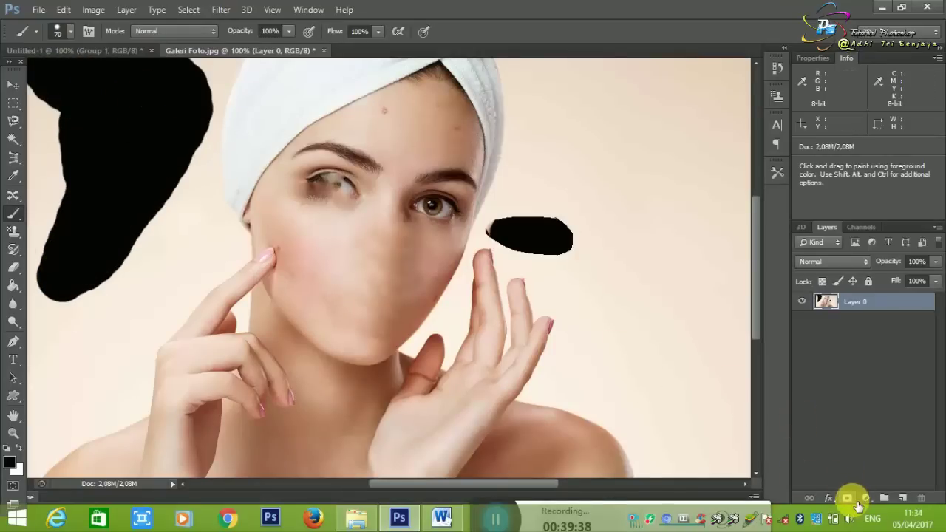
Add a layer mask to Layer 0 and paint out the background right of the face, including the black lips.
{"action": "left_click", "coordinate": [847, 497]}
{"action": "mouse_move", "coordinate": [654, 255]}
{"action": "left_mouse_down"}
{"action": "mouse_move", "coordinate": [682, 285]}
{"action": "mouse_move", "coordinate": [604, 343]}
{"action": "mouse_move", "coordinate": [555, 355]}
{"action": "left_mouse_up"}
{"action": "mouse_move", "coordinate": [614, 280]}
{"action": "left_mouse_down"}
{"action": "mouse_move", "coordinate": [658, 295]}
{"action": "mouse_move", "coordinate": [675, 338]}
{"action": "mouse_move", "coordinate": [693, 337]}
{"action": "mouse_move", "coordinate": [707, 313]}
{"action": "left_mouse_up"}
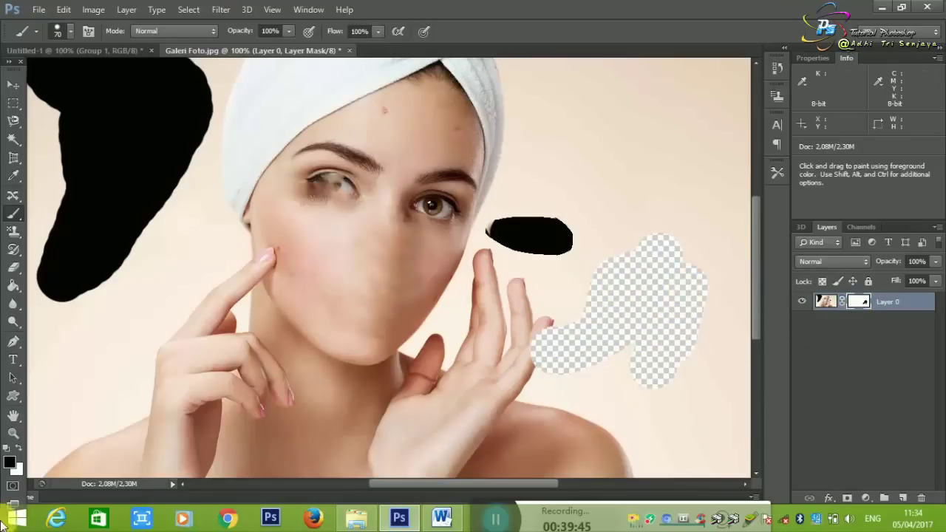
{"action": "left_click", "coordinate": [19, 467]}
{"action": "left_click_drag", "start_coordinate": [561, 356], "coordinate": [567, 249]}
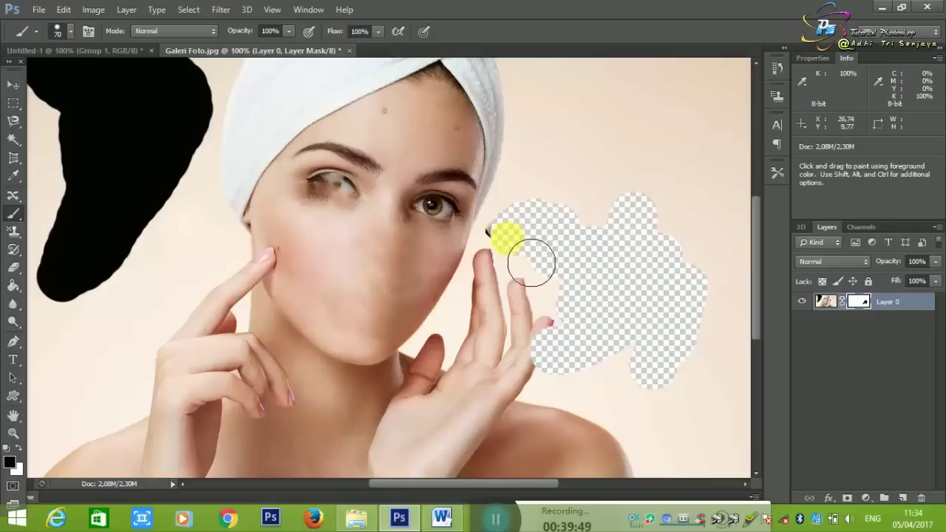
{"action": "left_click_drag", "start_coordinate": [566, 249], "coordinate": [599, 264]}
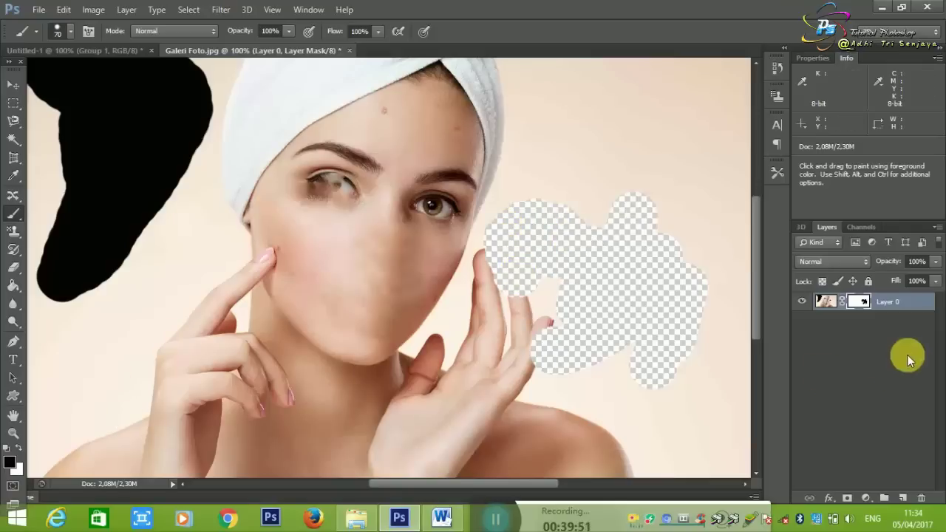
Return to the layer and stamp two 675 px splatter splashes over the eyes and cheek.
{"action": "left_click", "coordinate": [825, 301]}
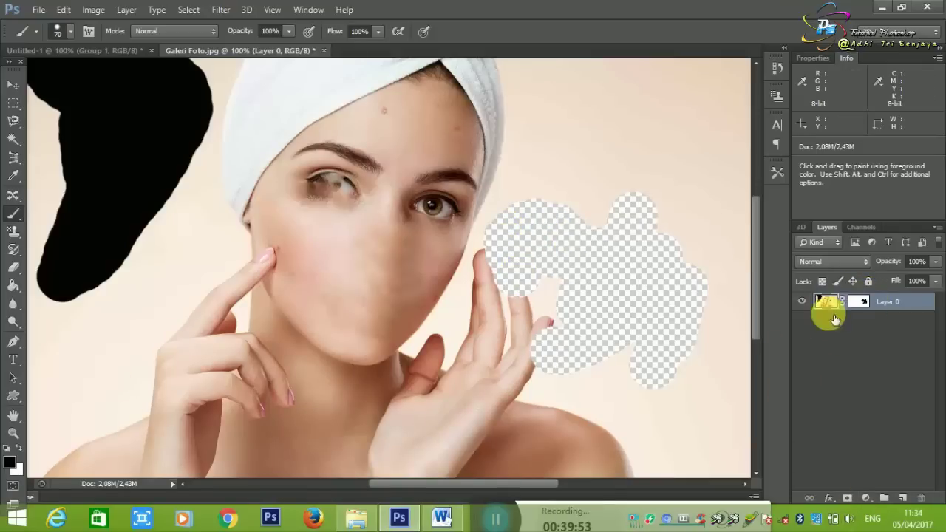
{"action": "left_click", "coordinate": [70, 31]}
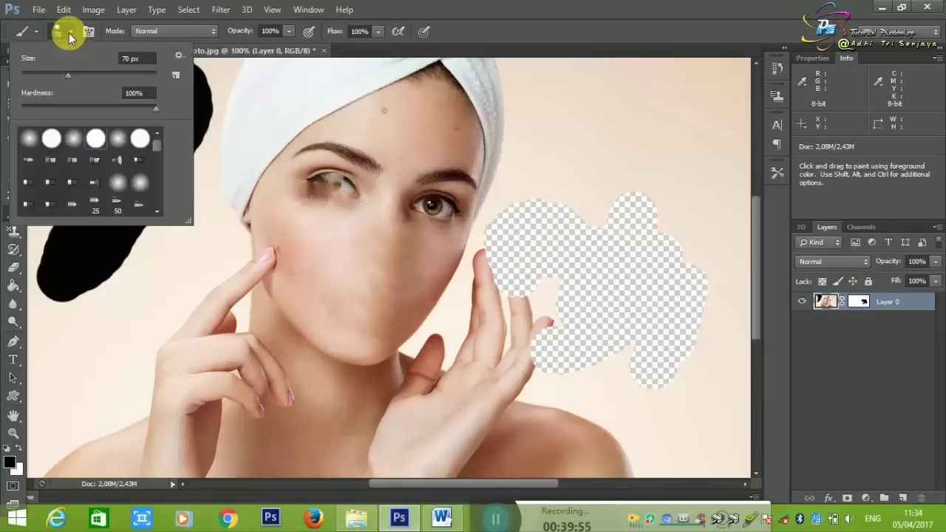
{"action": "left_click_drag", "start_coordinate": [157, 143], "coordinate": [157, 194]}
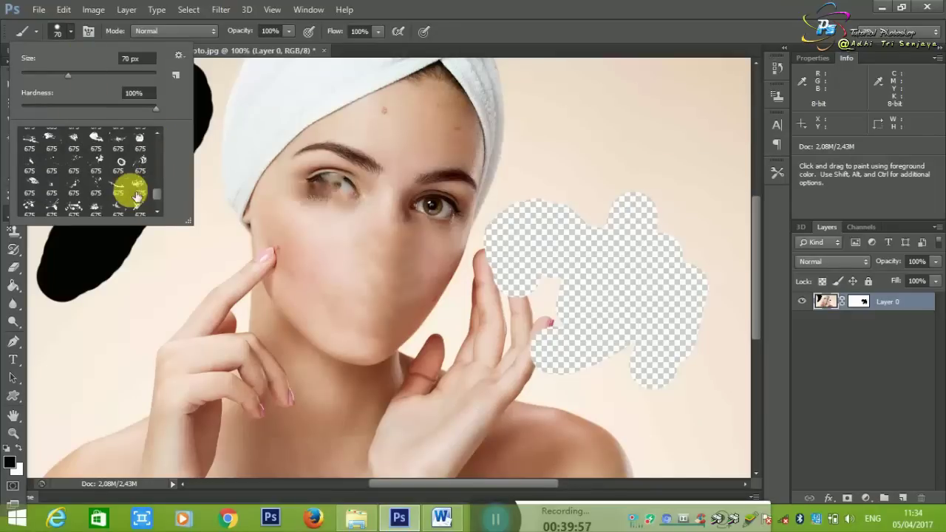
{"action": "left_click", "coordinate": [139, 184]}
{"action": "left_click", "coordinate": [507, 201]}
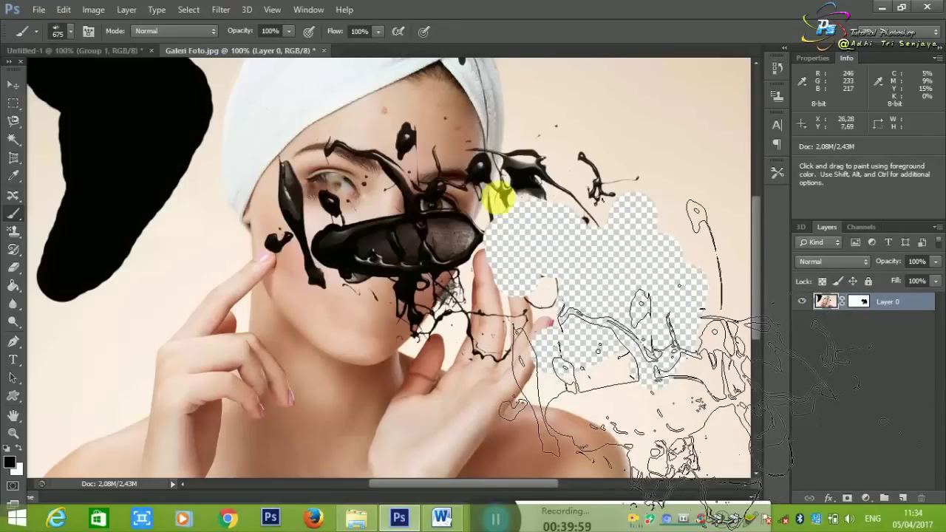
{"action": "left_click", "coordinate": [327, 302]}
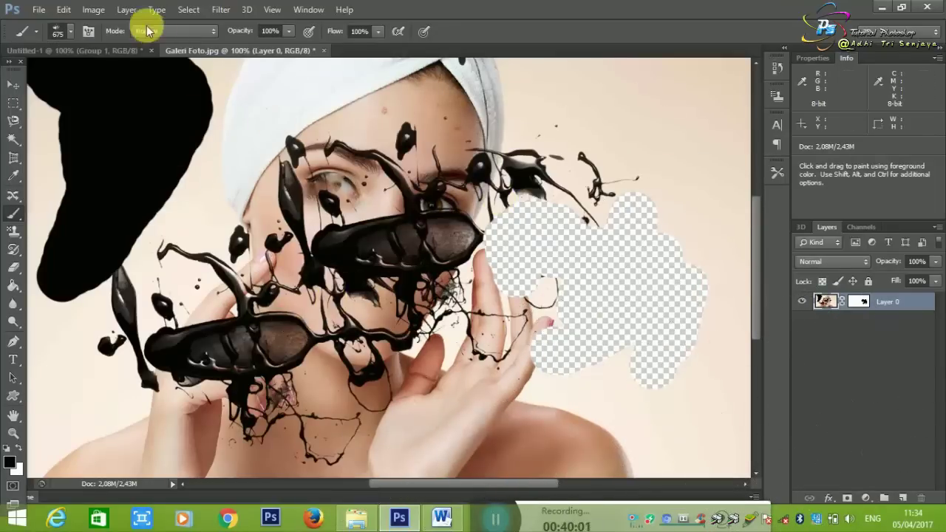
Browse the Brush Preset picker again and open its options menu.
{"action": "left_click", "coordinate": [70, 31]}
{"action": "left_click_drag", "start_coordinate": [158, 191], "coordinate": [161, 144]}
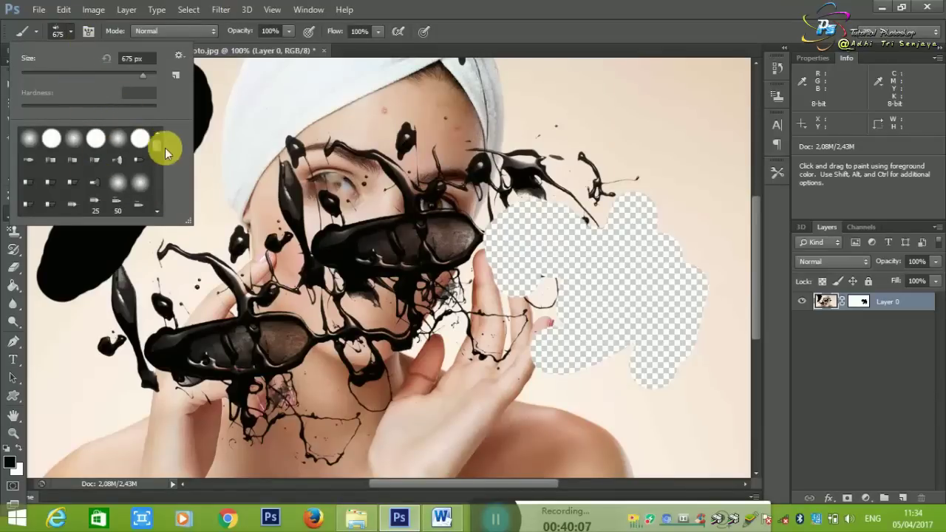
{"action": "mouse_move", "coordinate": [156, 148]}
{"action": "left_mouse_down"}
{"action": "mouse_move", "coordinate": [159, 199]}
{"action": "mouse_move", "coordinate": [168, 138]}
{"action": "left_mouse_up"}
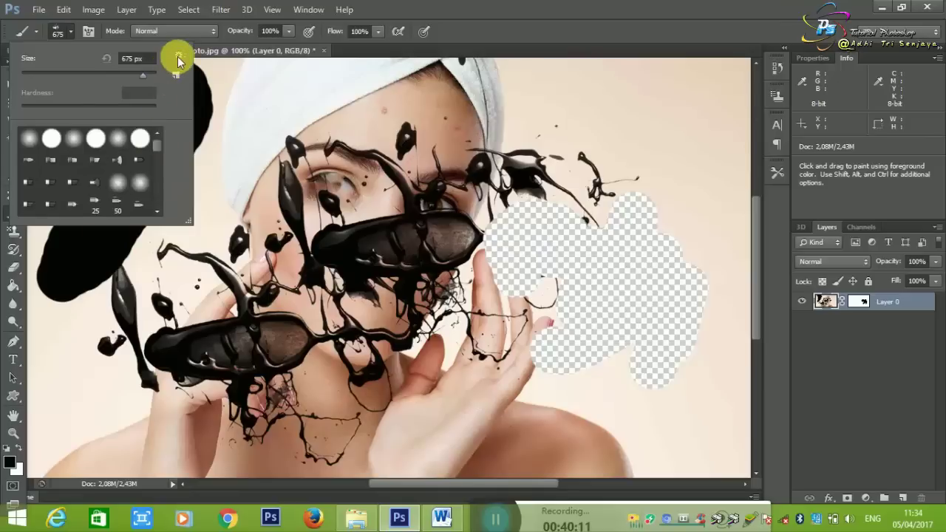
{"action": "left_click", "coordinate": [59, 33]}
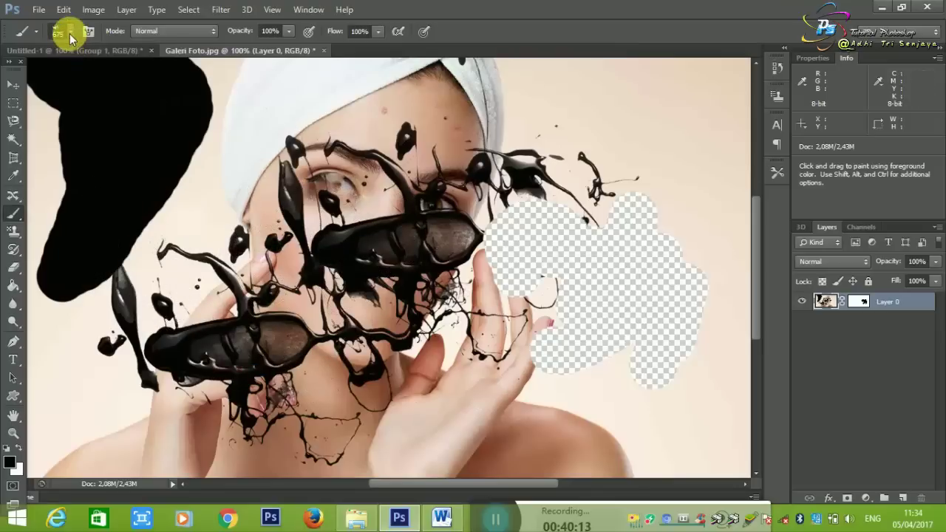
{"action": "left_click", "coordinate": [71, 33]}
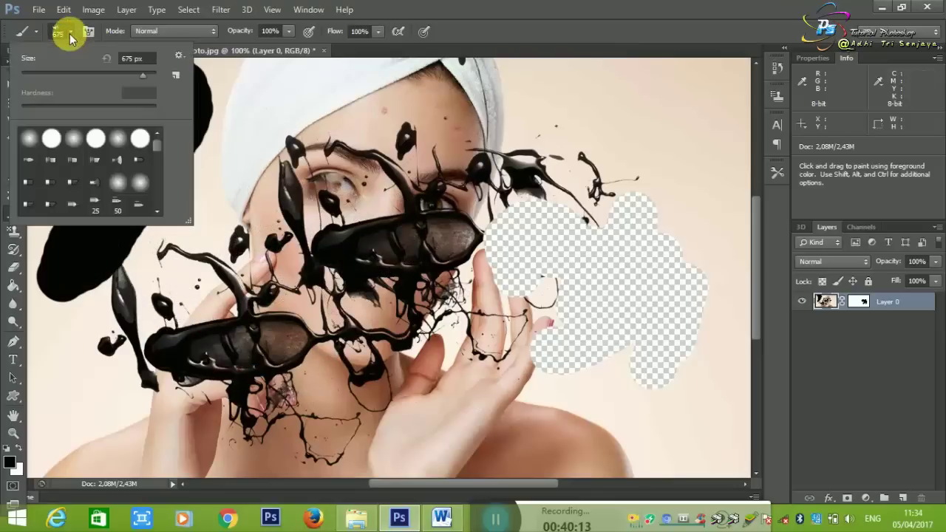
{"action": "left_click", "coordinate": [180, 56]}
Load the water splash brush set into the Brush Preset picker.
{"action": "left_click", "coordinate": [235, 239]}
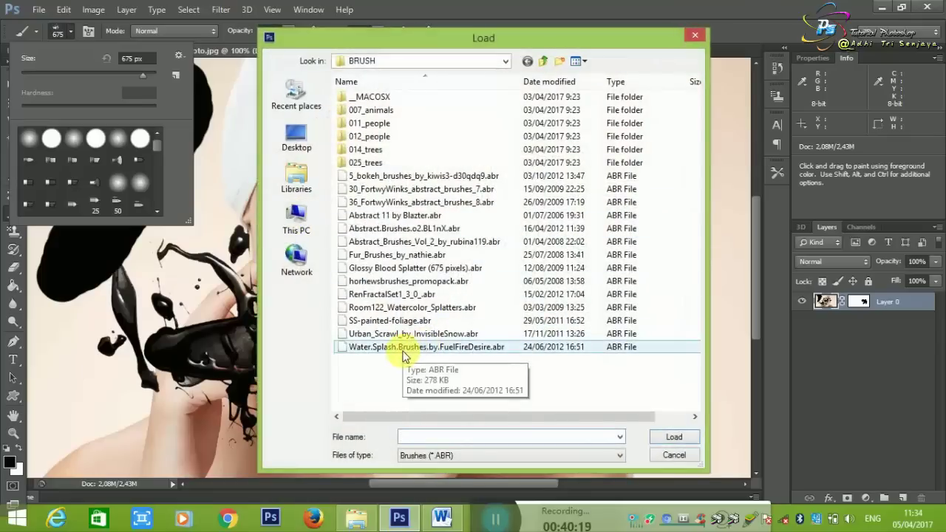
{"action": "double_click", "coordinate": [413, 347]}
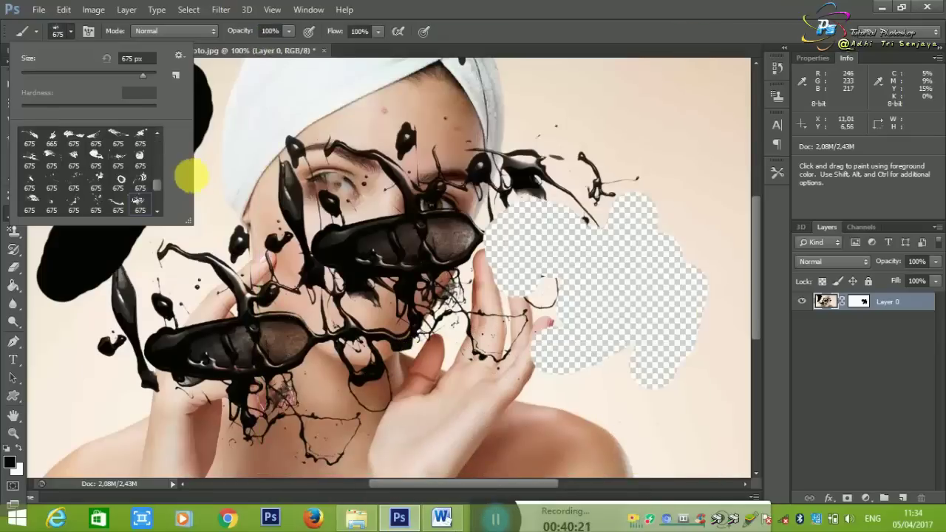
{"action": "left_click_drag", "start_coordinate": [156, 189], "coordinate": [158, 208]}
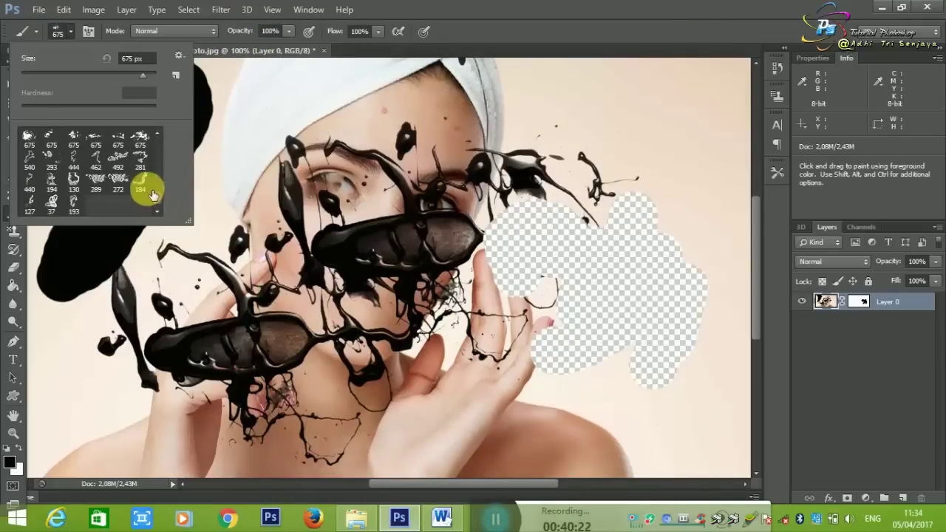
Stamp black splashes on the face, hand and cheek, and drag a splash stroke across the chin.
{"action": "left_click", "coordinate": [559, 259]}
{"action": "left_click", "coordinate": [473, 284]}
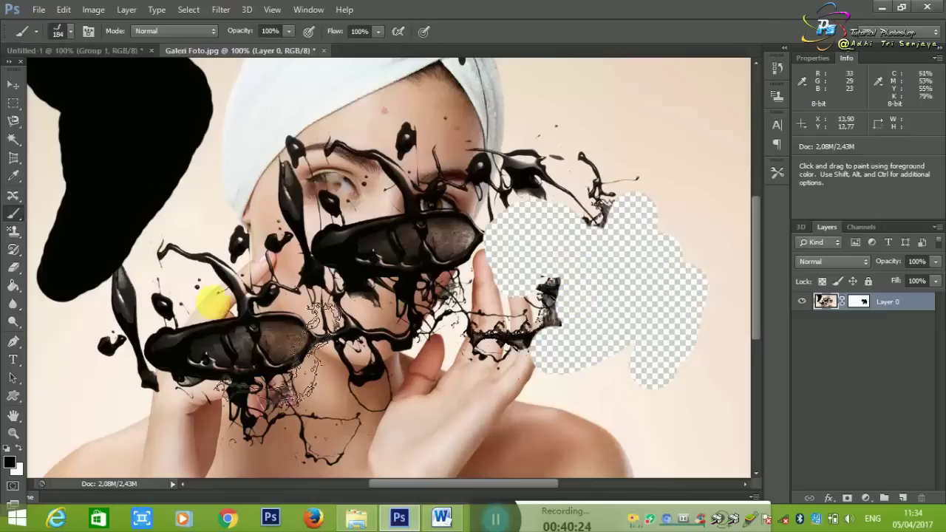
{"action": "left_click", "coordinate": [221, 251]}
{"action": "mouse_move", "coordinate": [285, 294]}
{"action": "left_mouse_down"}
{"action": "mouse_move", "coordinate": [654, 241]}
{"action": "mouse_move", "coordinate": [432, 355]}
{"action": "left_mouse_up"}
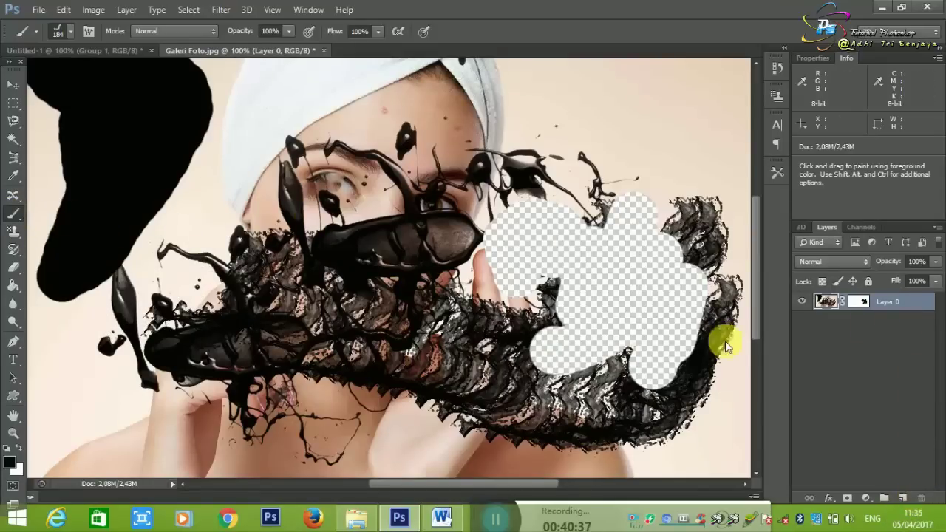
Close Galeri Foto.jpg without saving and reopen the original photo.
{"action": "left_click", "coordinate": [324, 50]}
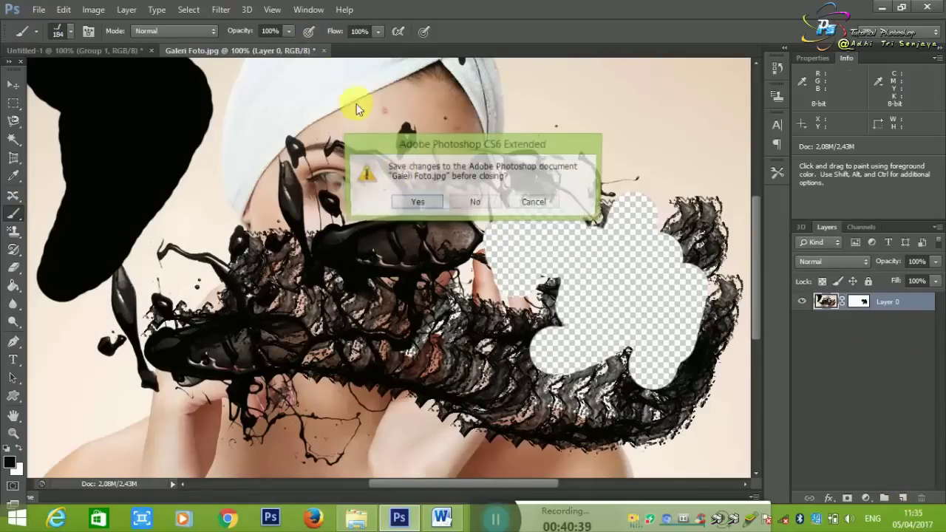
{"action": "left_click", "coordinate": [473, 203]}
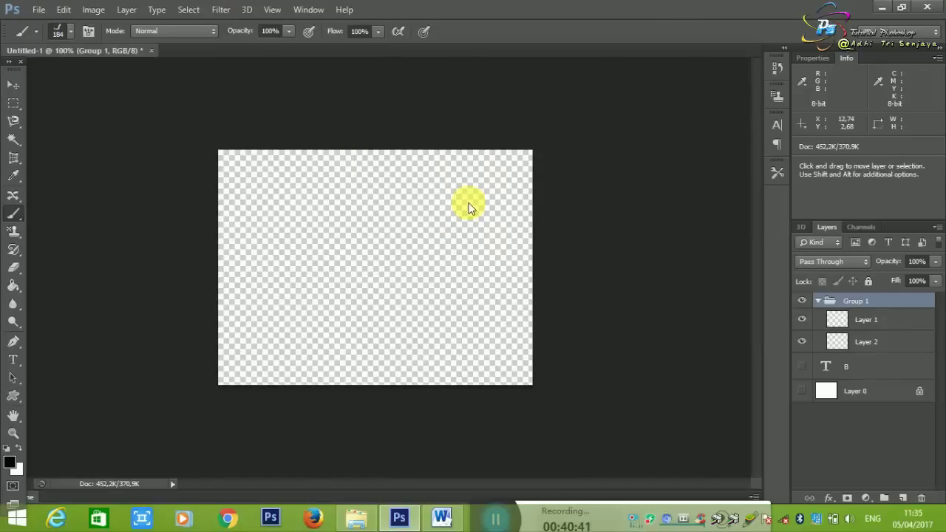
{"action": "key", "text": "ctrl+o"}
{"action": "left_click", "coordinate": [395, 137]}
{"action": "double_click", "coordinate": [395, 137]}
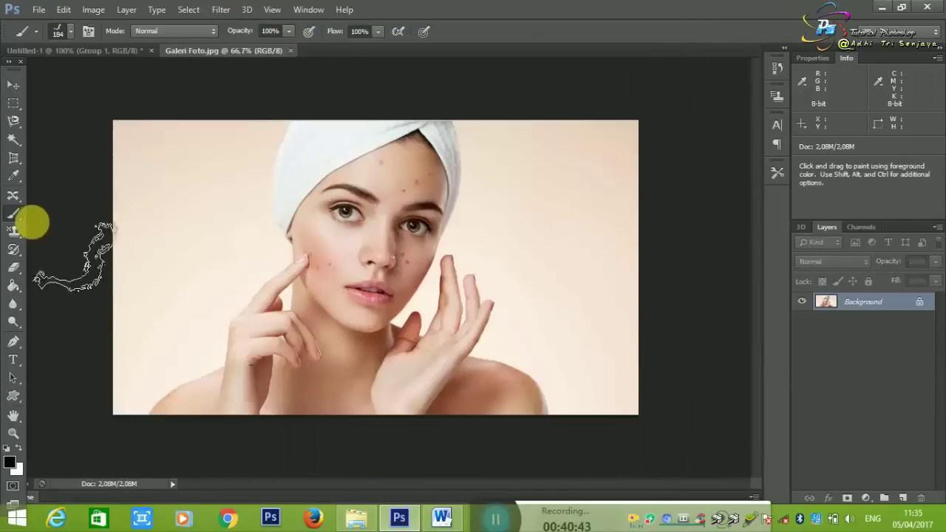
Switch the brush tool group to the Pencil Tool.
{"action": "right_click", "coordinate": [28, 217]}
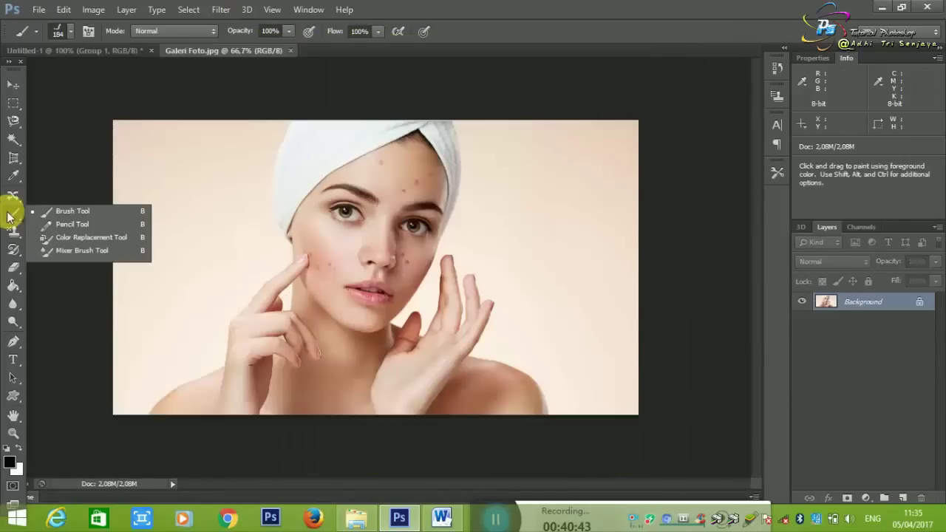
{"action": "left_click", "coordinate": [42, 226]}
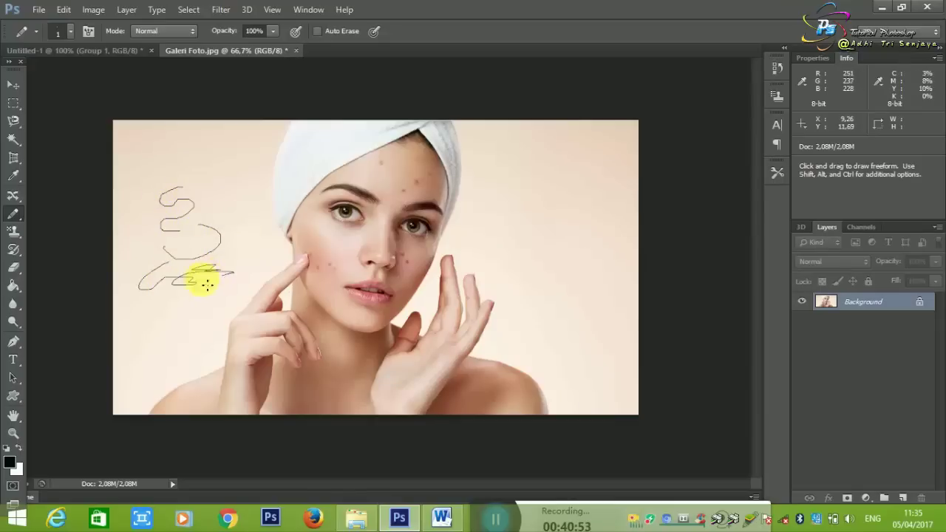
{"action": "right_click", "coordinate": [18, 216]}
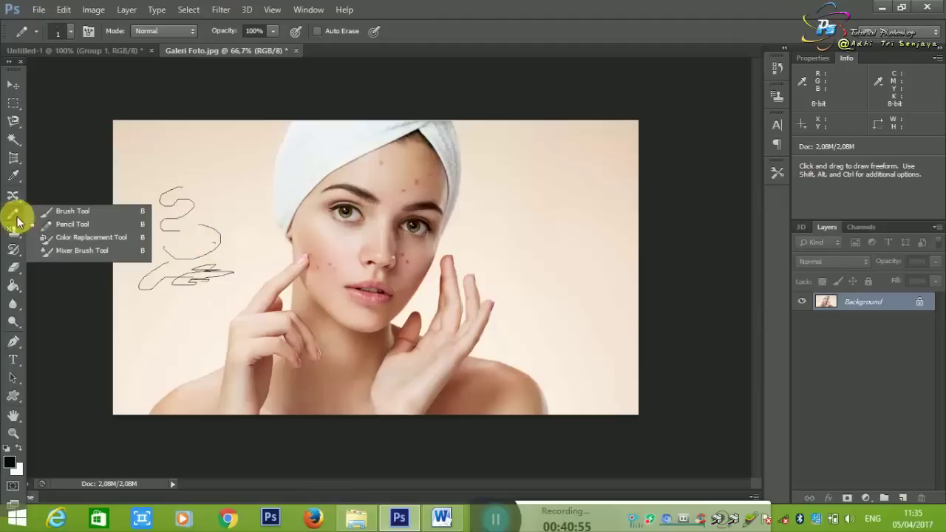
With the Color Replacement Tool, recolour the background and forehead, then repaint them peach.
{"action": "left_click", "coordinate": [65, 240]}
{"action": "left_click_drag", "start_coordinate": [211, 285], "coordinate": [253, 312]}
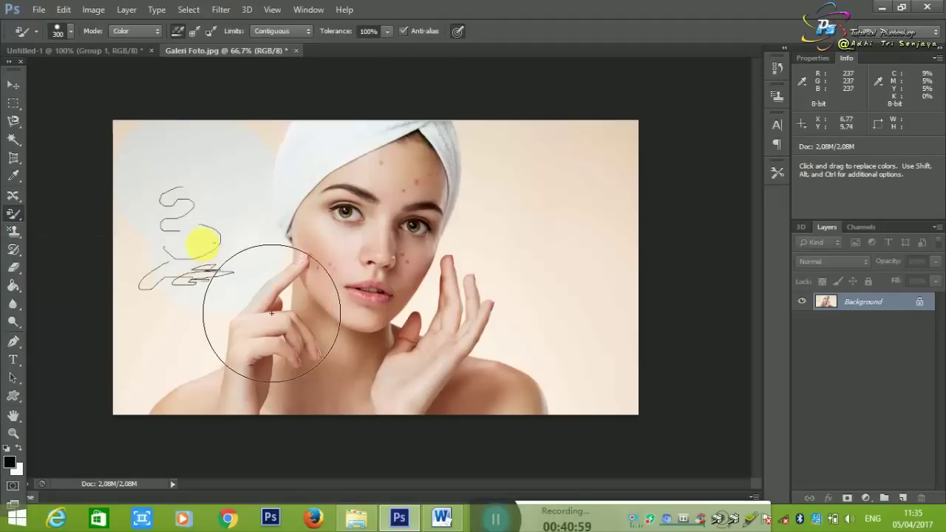
{"action": "left_click_drag", "start_coordinate": [469, 211], "coordinate": [521, 255]}
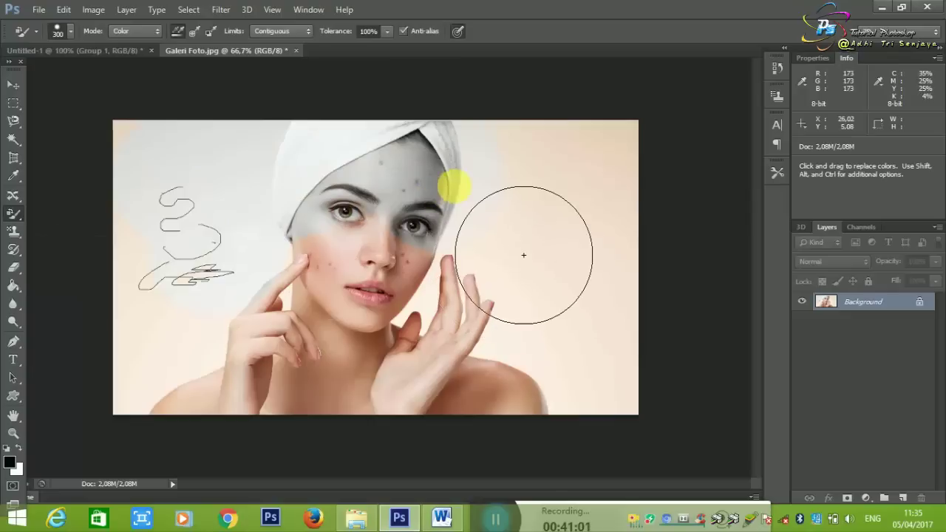
{"action": "left_click", "coordinate": [374, 275], "text": "alt"}
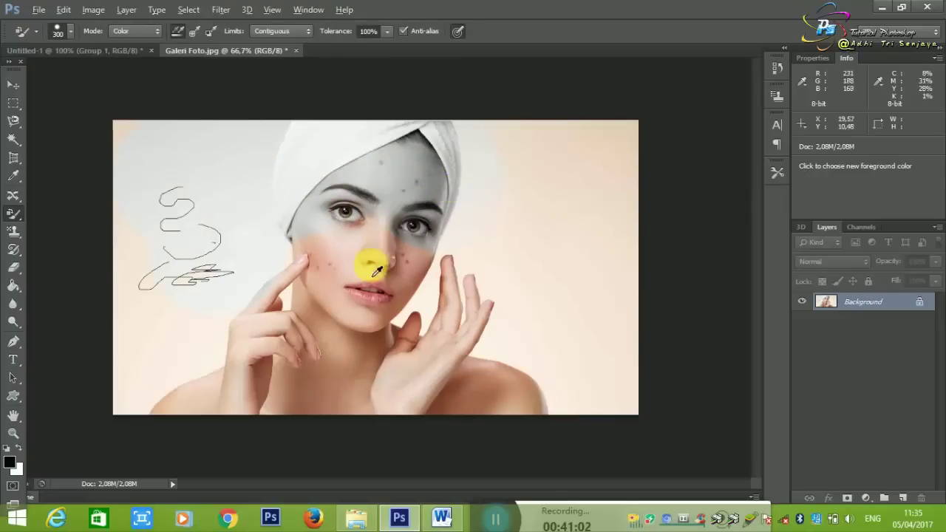
{"action": "left_click", "coordinate": [589, 301], "text": "alt"}
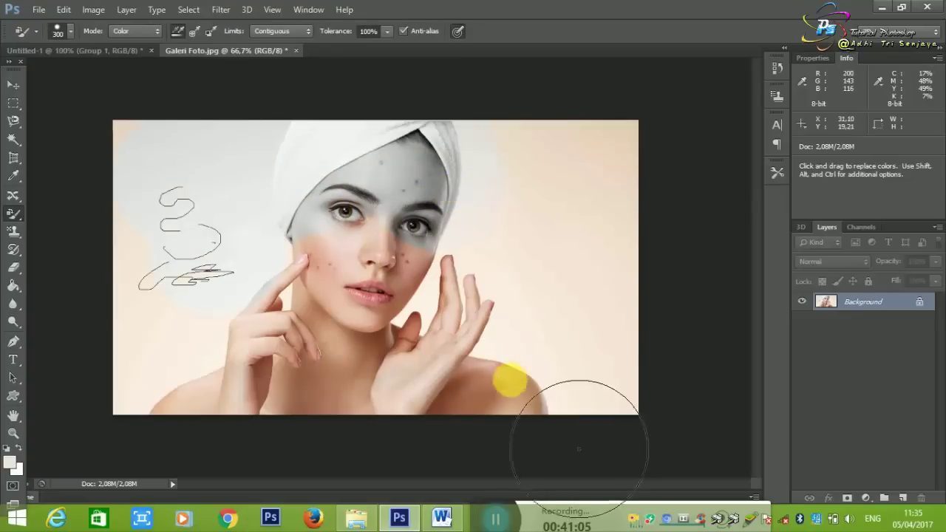
{"action": "mouse_move", "coordinate": [612, 440]}
{"action": "left_mouse_down"}
{"action": "mouse_move", "coordinate": [330, 431]}
{"action": "mouse_move", "coordinate": [280, 441]}
{"action": "mouse_move", "coordinate": [402, 293]}
{"action": "mouse_move", "coordinate": [462, 292]}
{"action": "mouse_move", "coordinate": [290, 418]}
{"action": "mouse_move", "coordinate": [116, 254]}
{"action": "mouse_move", "coordinate": [138, 366]}
{"action": "mouse_move", "coordinate": [265, 332]}
{"action": "left_mouse_up"}
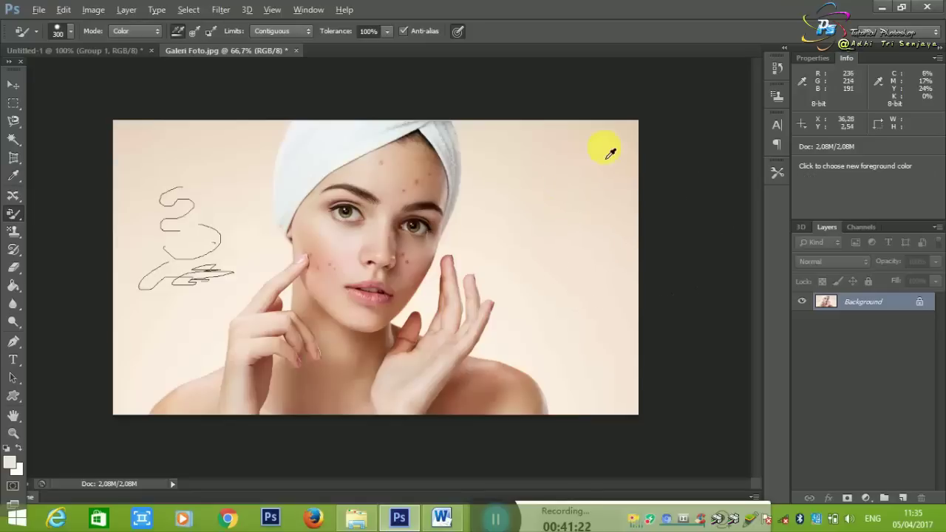
Sample background and towel colours and recolour the towel and right background in cream skin tones.
{"action": "left_click", "coordinate": [610, 161], "text": "alt"}
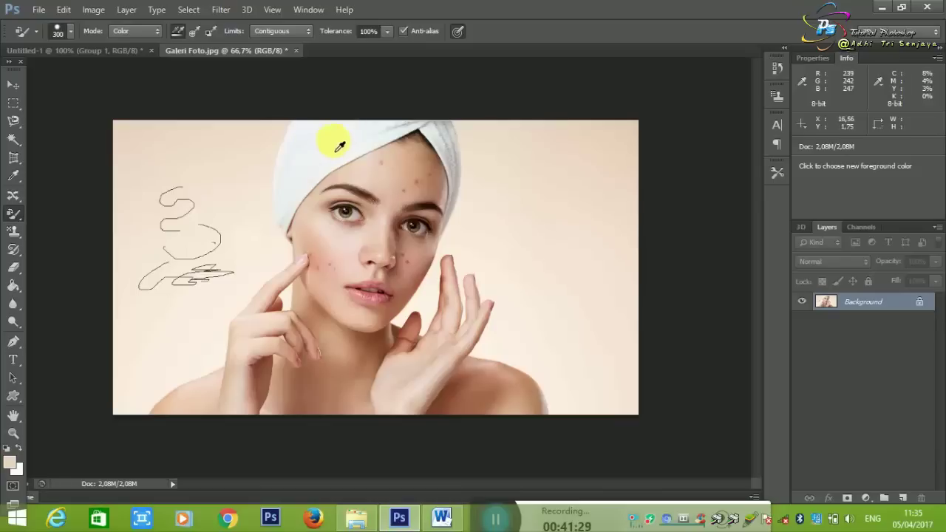
{"action": "left_click", "coordinate": [621, 332], "text": "alt"}
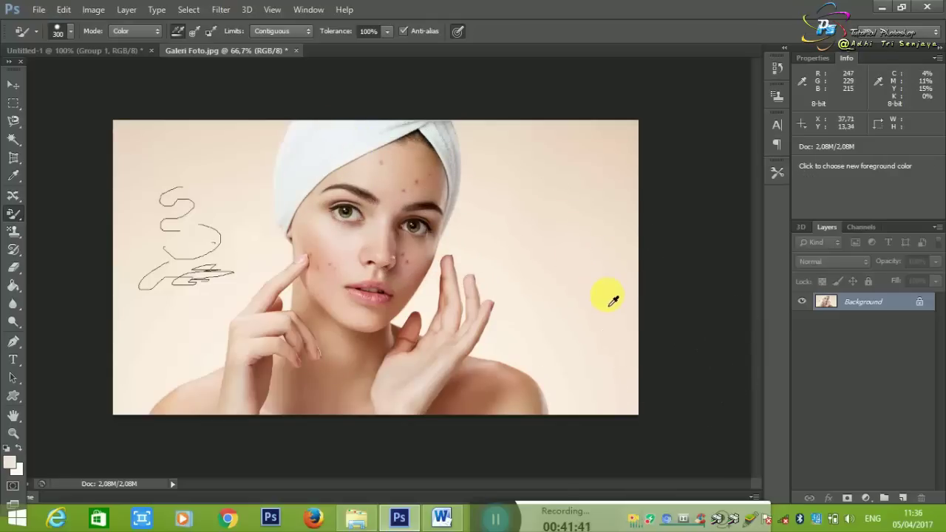
{"action": "left_click", "coordinate": [611, 300], "text": "alt"}
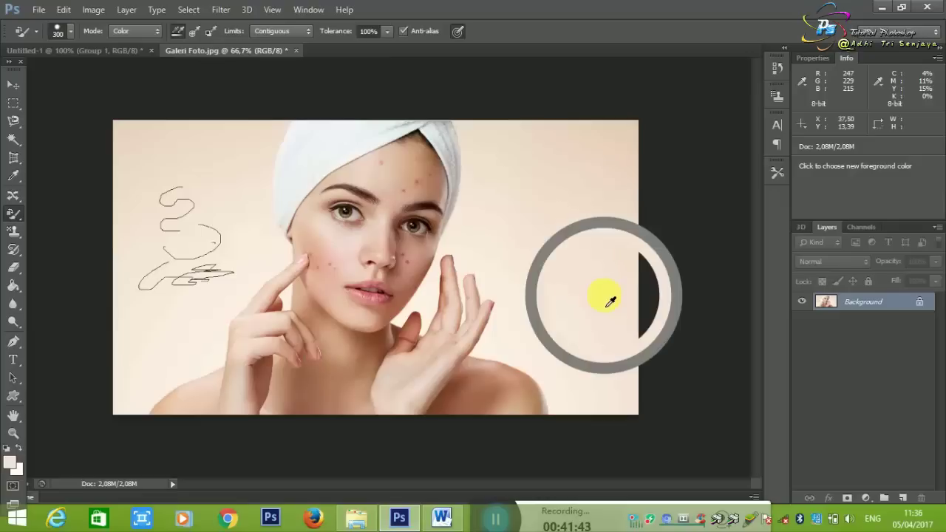
{"action": "left_click", "coordinate": [611, 300], "text": "alt"}
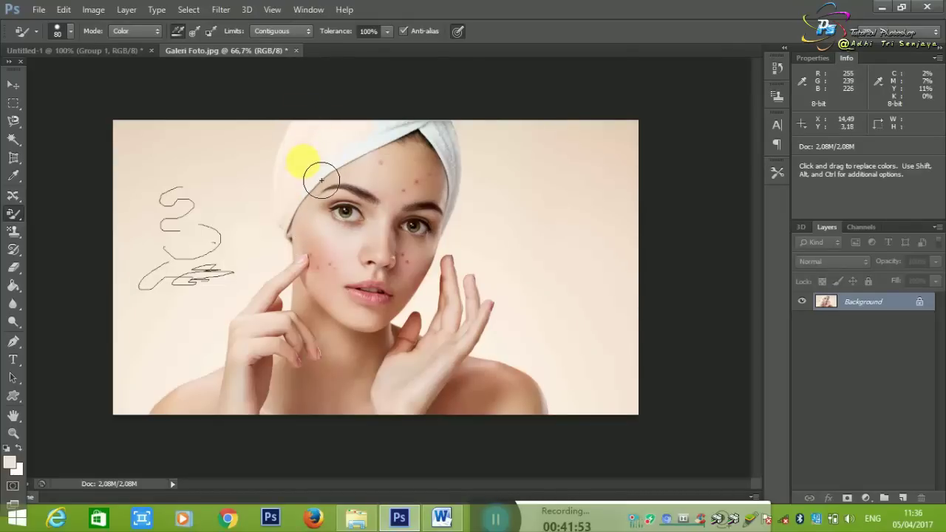
{"action": "mouse_move", "coordinate": [321, 179]}
{"action": "left_mouse_down"}
{"action": "mouse_move", "coordinate": [420, 124]}
{"action": "mouse_move", "coordinate": [391, 144]}
{"action": "mouse_move", "coordinate": [211, 205]}
{"action": "left_mouse_up"}
{"action": "left_click_drag", "start_coordinate": [442, 151], "coordinate": [558, 220]}
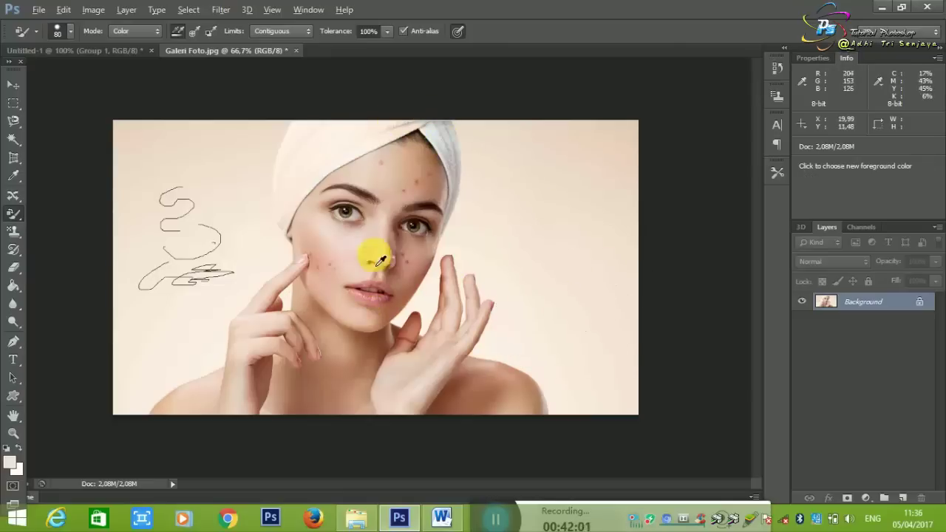
{"action": "left_click", "coordinate": [354, 226], "text": "alt"}
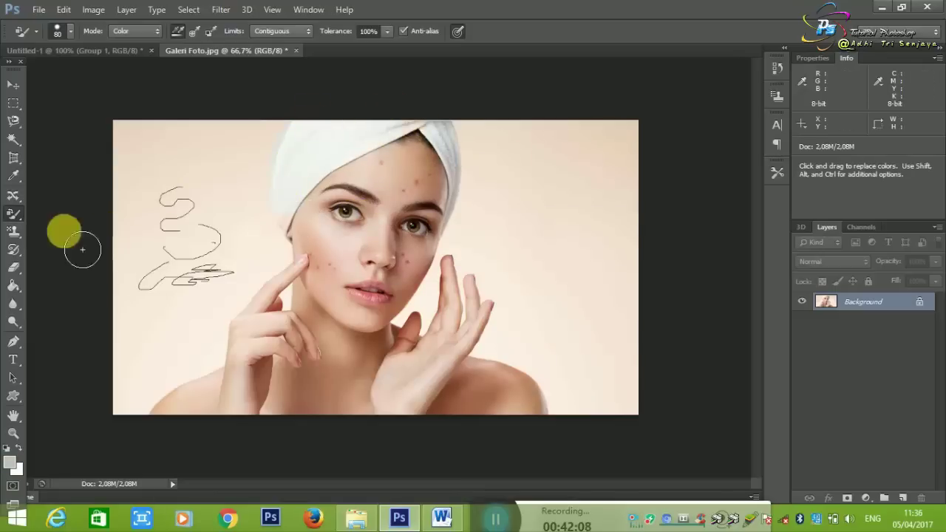
{"action": "right_click", "coordinate": [14, 214]}
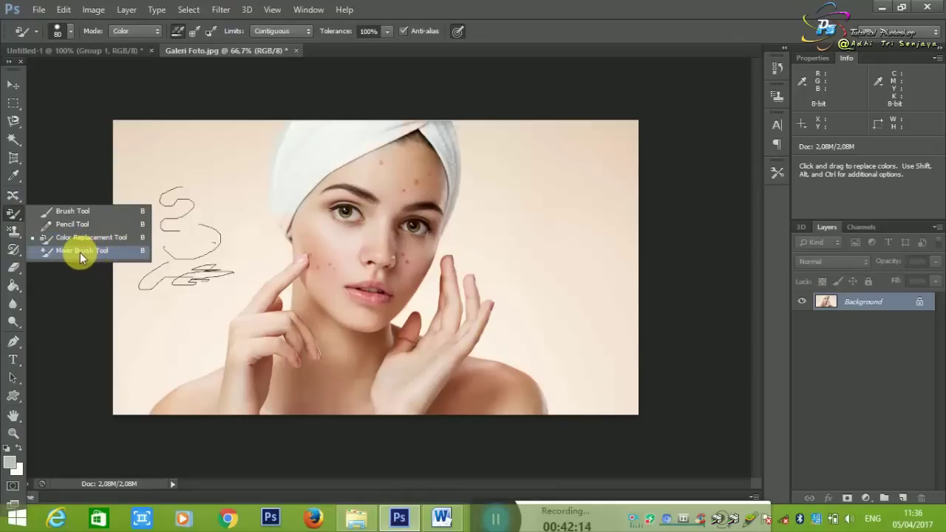
Smear the right eye, cheek, hand, pencil scribbles and bottom patch into skin tone with the Mixer Brush.
{"action": "left_click", "coordinate": [80, 252]}
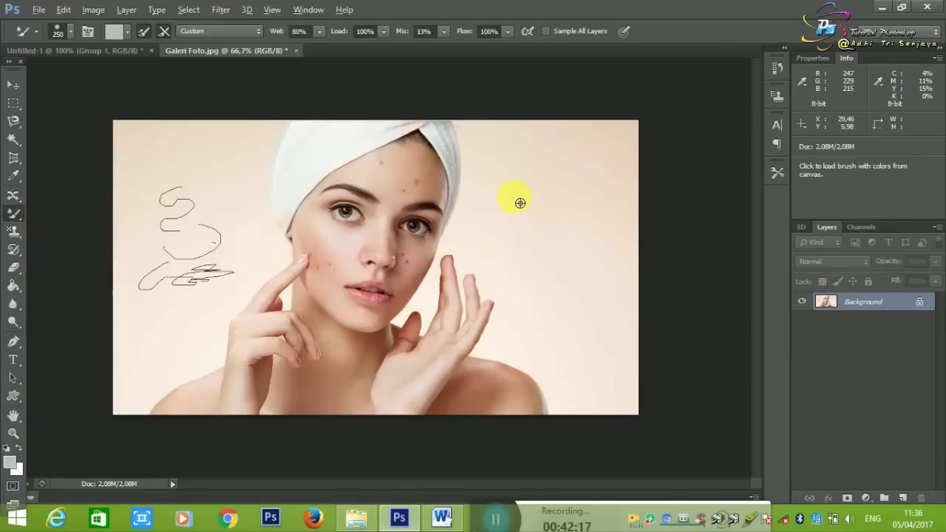
{"action": "left_click", "coordinate": [524, 202], "text": "alt"}
{"action": "left_click_drag", "start_coordinate": [468, 249], "coordinate": [440, 291]}
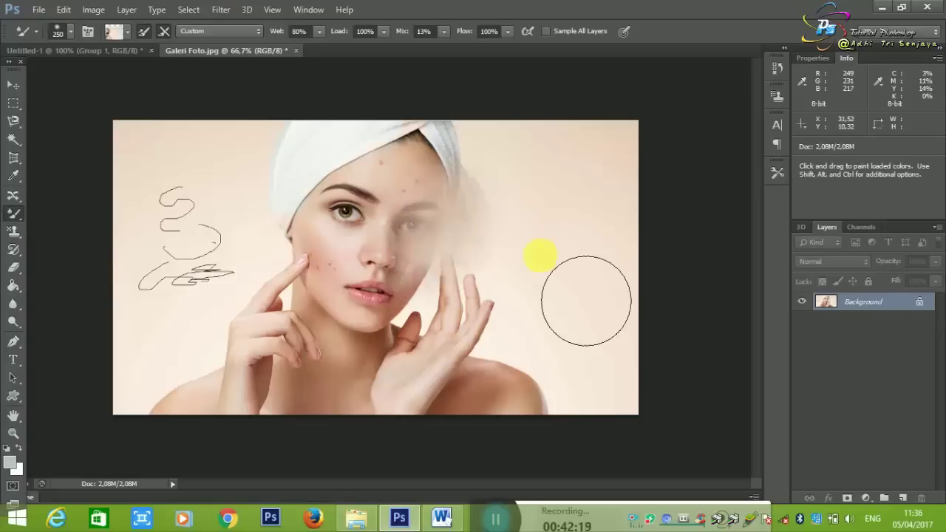
{"action": "mouse_move", "coordinate": [424, 351]}
{"action": "left_mouse_down"}
{"action": "mouse_move", "coordinate": [344, 422]}
{"action": "mouse_move", "coordinate": [539, 380]}
{"action": "mouse_move", "coordinate": [216, 414]}
{"action": "mouse_move", "coordinate": [244, 369]}
{"action": "mouse_move", "coordinate": [179, 271]}
{"action": "mouse_move", "coordinate": [212, 158]}
{"action": "mouse_move", "coordinate": [187, 153]}
{"action": "left_mouse_up"}
{"action": "mouse_move", "coordinate": [233, 198]}
{"action": "left_mouse_down"}
{"action": "mouse_move", "coordinate": [194, 342]}
{"action": "mouse_move", "coordinate": [237, 296]}
{"action": "mouse_move", "coordinate": [215, 185]}
{"action": "mouse_move", "coordinate": [249, 338]}
{"action": "mouse_move", "coordinate": [342, 200]}
{"action": "mouse_move", "coordinate": [436, 194]}
{"action": "mouse_move", "coordinate": [502, 212]}
{"action": "mouse_move", "coordinate": [433, 281]}
{"action": "mouse_move", "coordinate": [305, 320]}
{"action": "mouse_move", "coordinate": [507, 332]}
{"action": "mouse_move", "coordinate": [342, 380]}
{"action": "mouse_move", "coordinate": [428, 349]}
{"action": "left_mouse_up"}
{"action": "mouse_move", "coordinate": [294, 357]}
{"action": "left_mouse_down"}
{"action": "mouse_move", "coordinate": [95, 416]}
{"action": "mouse_move", "coordinate": [644, 387]}
{"action": "mouse_move", "coordinate": [459, 185]}
{"action": "mouse_move", "coordinate": [458, 135]}
{"action": "mouse_move", "coordinate": [205, 177]}
{"action": "mouse_move", "coordinate": [418, 122]}
{"action": "mouse_move", "coordinate": [499, 131]}
{"action": "mouse_move", "coordinate": [528, 152]}
{"action": "mouse_move", "coordinate": [500, 249]}
{"action": "mouse_move", "coordinate": [381, 203]}
{"action": "mouse_move", "coordinate": [370, 289]}
{"action": "mouse_move", "coordinate": [266, 196]}
{"action": "mouse_move", "coordinate": [502, 302]}
{"action": "mouse_move", "coordinate": [504, 192]}
{"action": "mouse_move", "coordinate": [401, 133]}
{"action": "mouse_move", "coordinate": [543, 186]}
{"action": "left_mouse_up"}
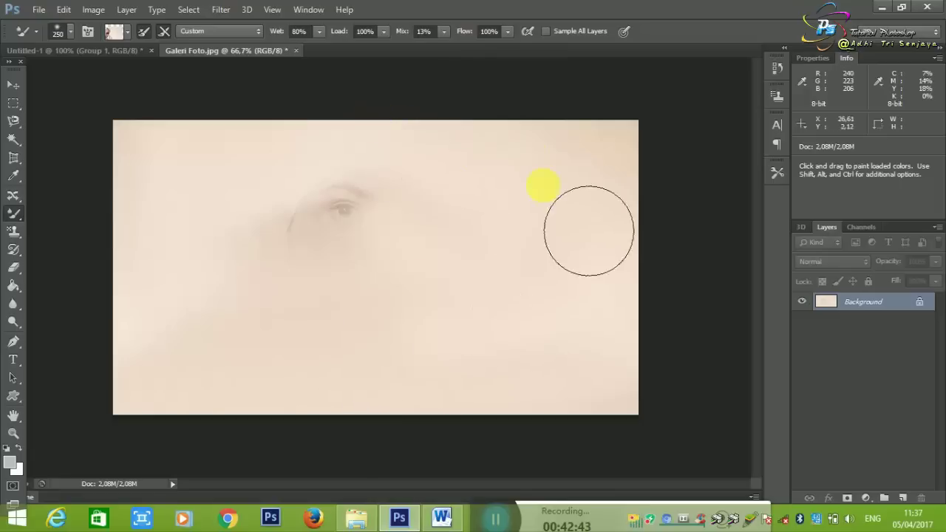
{"action": "mouse_move", "coordinate": [646, 242]}
{"action": "left_mouse_down"}
{"action": "mouse_move", "coordinate": [539, 222]}
{"action": "mouse_move", "coordinate": [436, 230]}
{"action": "mouse_move", "coordinate": [296, 279]}
{"action": "mouse_move", "coordinate": [310, 262]}
{"action": "mouse_move", "coordinate": [397, 279]}
{"action": "left_mouse_up"}
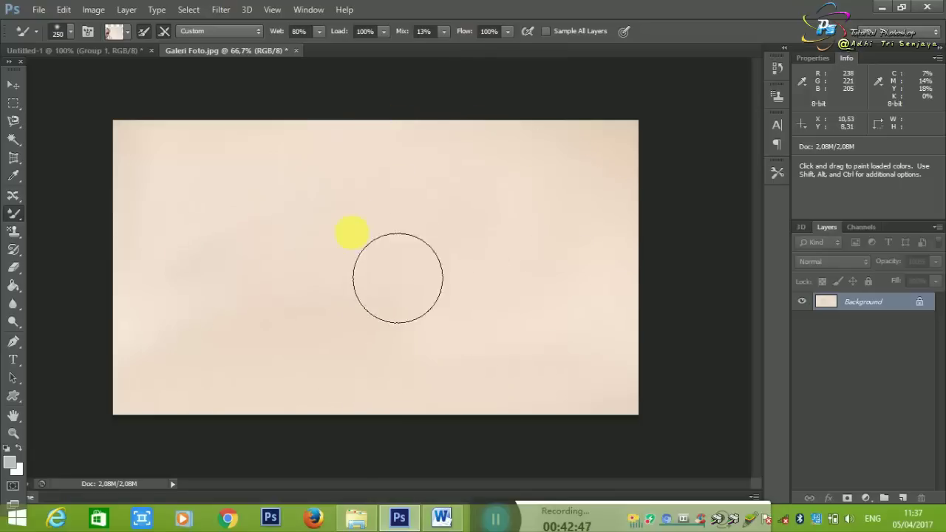
{"action": "right_click", "coordinate": [15, 214]}
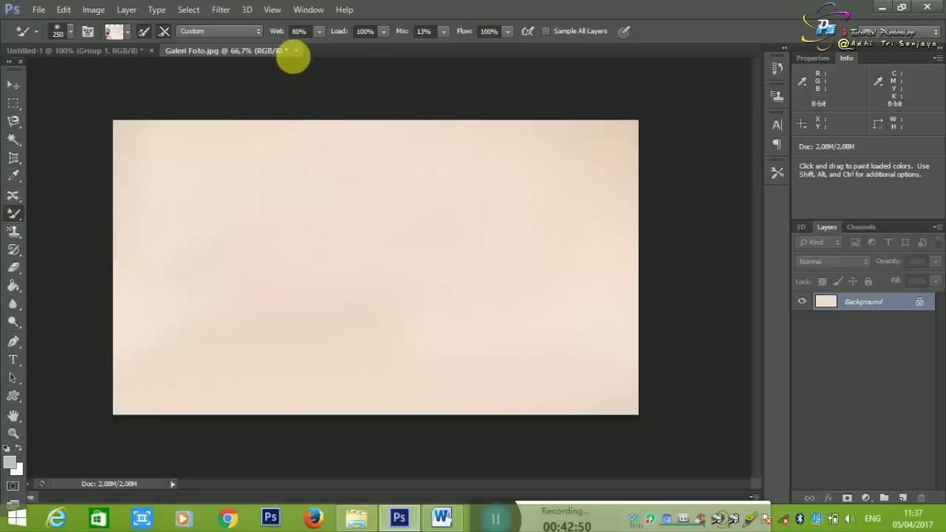
Close Galeri Foto.jpg without saving and reopen the original photo.
{"action": "left_click", "coordinate": [296, 51]}
{"action": "left_click", "coordinate": [458, 204]}
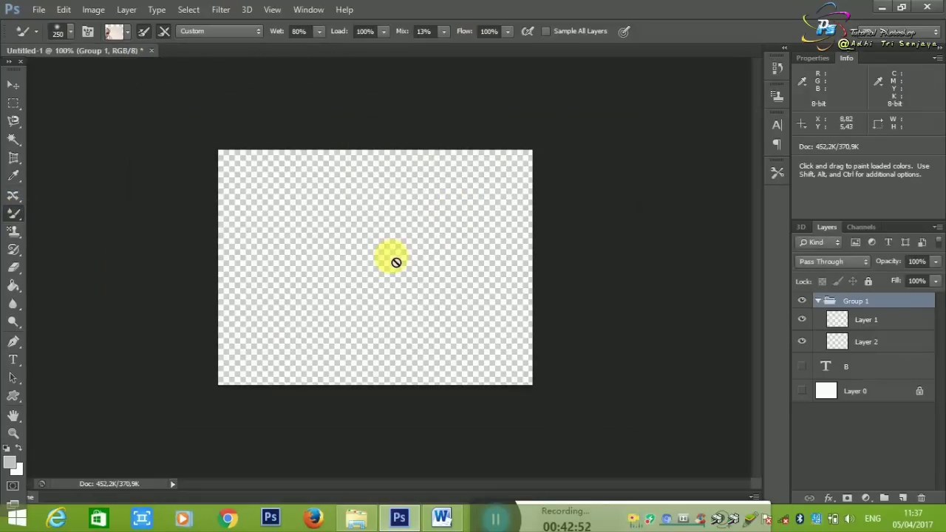
{"action": "key", "text": "ctrl+o"}
{"action": "left_click", "coordinate": [394, 141]}
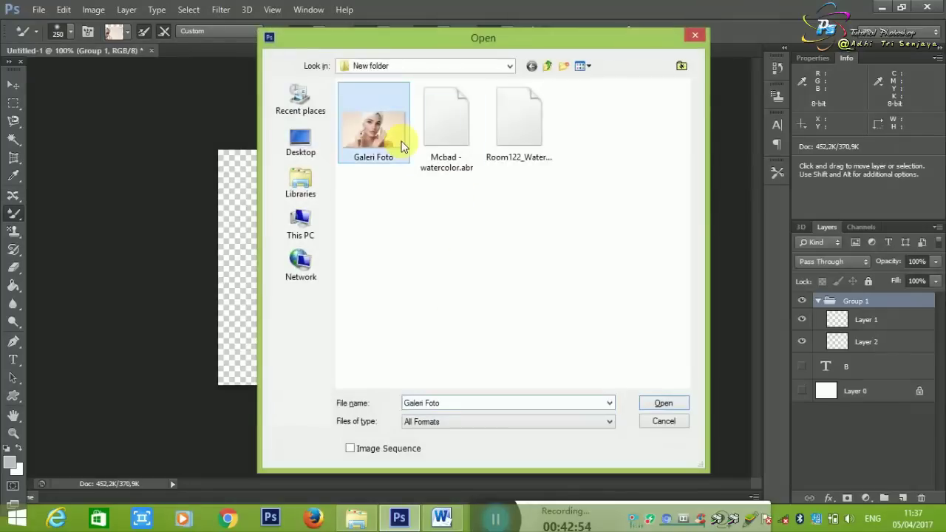
{"action": "double_click", "coordinate": [399, 143]}
Sample the eye with the Clone Stamp and clone it onto the upper-left background.
{"action": "left_click", "coordinate": [15, 230]}
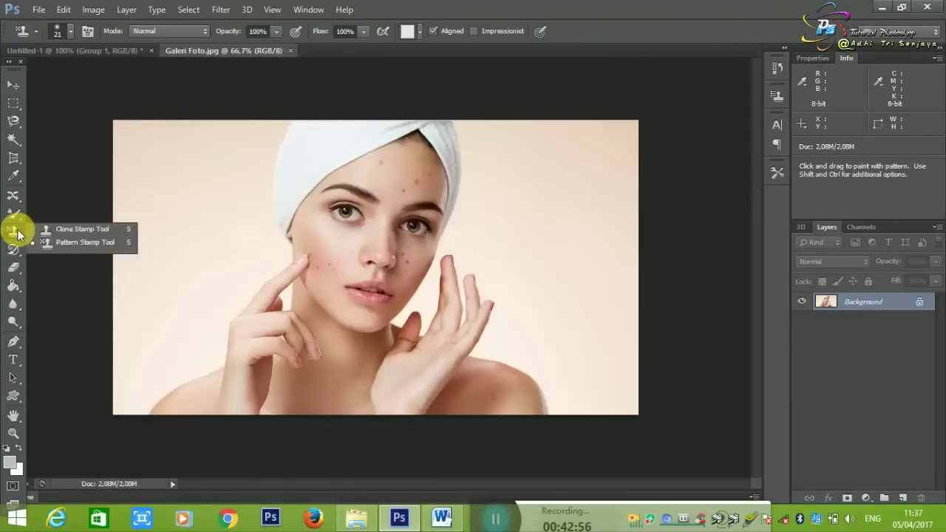
{"action": "left_click", "coordinate": [47, 231]}
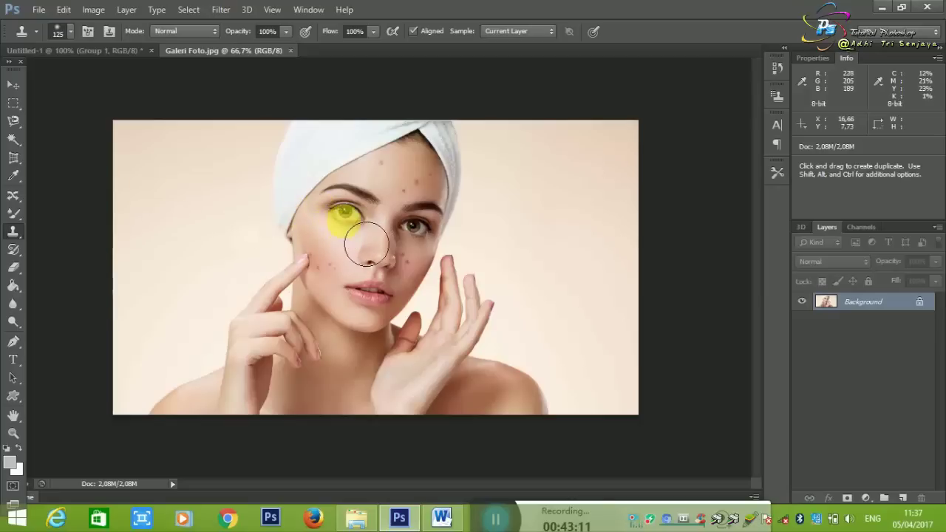
{"action": "key", "text": "alt"}
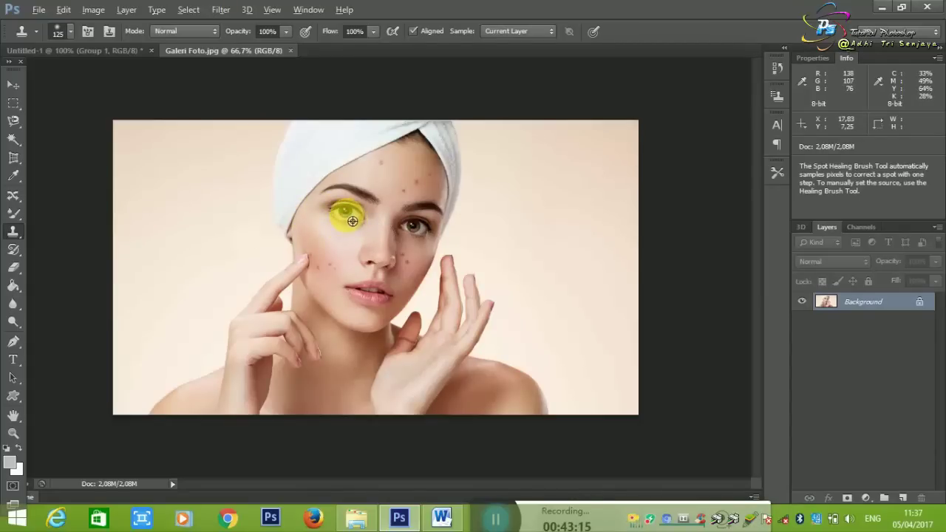
{"action": "left_click", "coordinate": [353, 221], "text": "alt"}
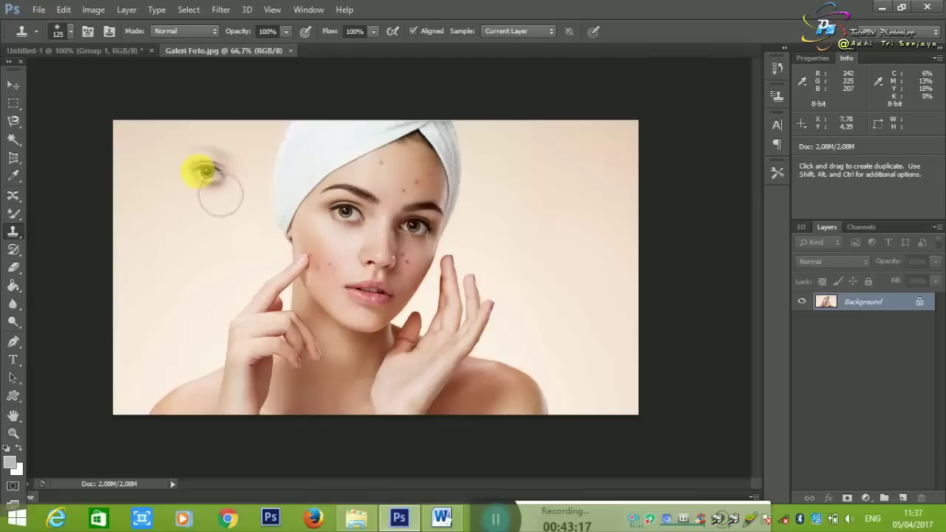
{"action": "left_click_drag", "start_coordinate": [148, 156], "coordinate": [152, 214]}
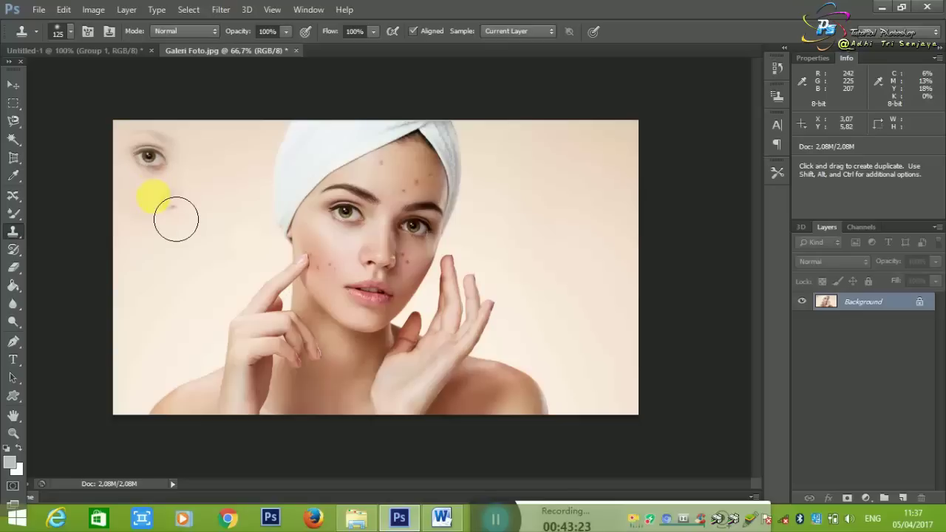
{"action": "left_click_drag", "start_coordinate": [176, 218], "coordinate": [179, 236]}
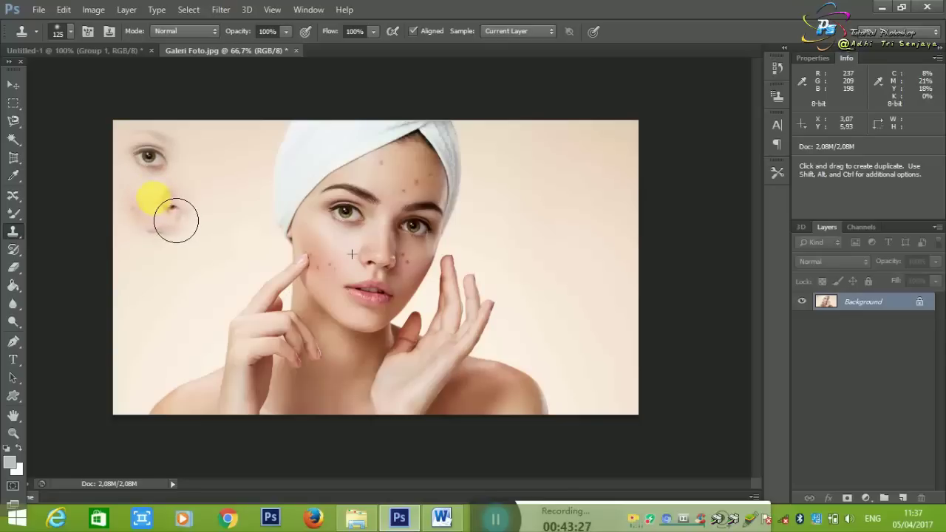
{"action": "mouse_move", "coordinate": [180, 204]}
{"action": "left_mouse_down"}
{"action": "mouse_move", "coordinate": [182, 184]}
{"action": "mouse_move", "coordinate": [152, 177]}
{"action": "mouse_move", "coordinate": [185, 180]}
{"action": "left_mouse_up"}
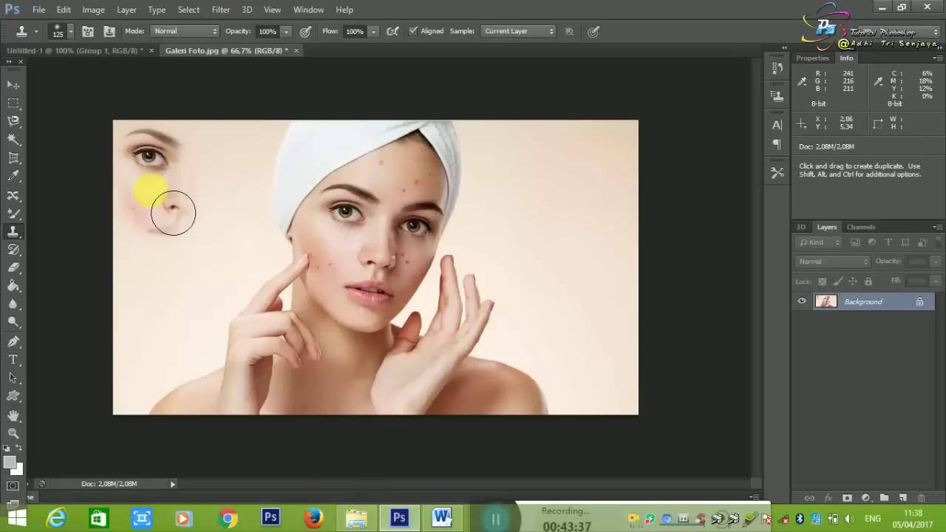
Resample the face and clone the eye and face onto the right background.
{"action": "left_click", "coordinate": [547, 265], "text": "alt"}
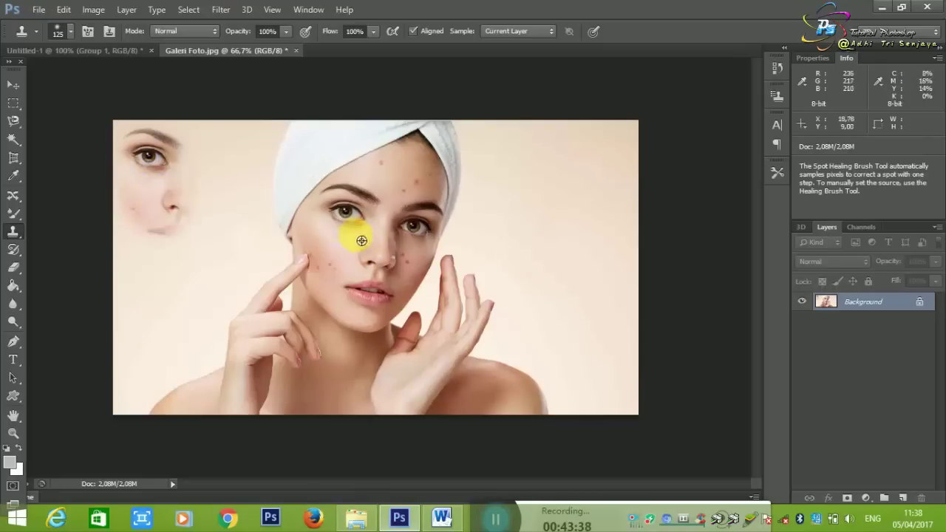
{"action": "left_click_drag", "start_coordinate": [361, 240], "coordinate": [378, 230]}
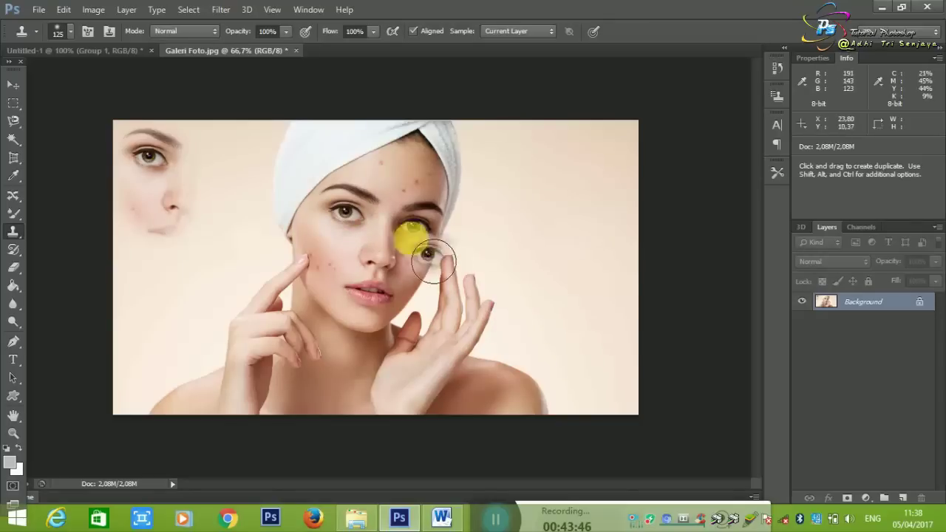
{"action": "left_click_drag", "start_coordinate": [372, 238], "coordinate": [374, 227]}
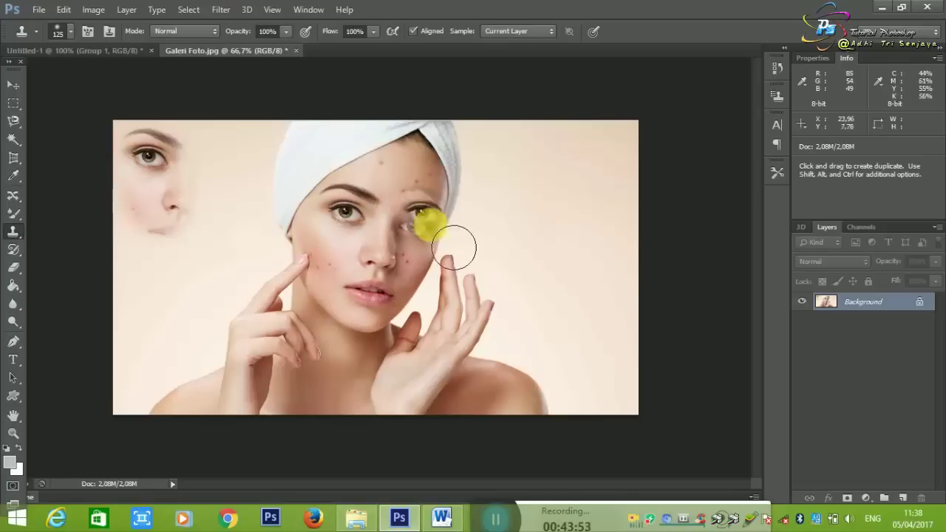
{"action": "mouse_move", "coordinate": [575, 244]}
{"action": "left_mouse_down"}
{"action": "mouse_move", "coordinate": [604, 295]}
{"action": "mouse_move", "coordinate": [614, 254]}
{"action": "mouse_move", "coordinate": [648, 271]}
{"action": "mouse_move", "coordinate": [602, 332]}
{"action": "mouse_move", "coordinate": [617, 348]}
{"action": "mouse_move", "coordinate": [613, 363]}
{"action": "mouse_move", "coordinate": [560, 321]}
{"action": "mouse_move", "coordinate": [564, 267]}
{"action": "mouse_move", "coordinate": [591, 211]}
{"action": "mouse_move", "coordinate": [633, 253]}
{"action": "mouse_move", "coordinate": [612, 232]}
{"action": "mouse_move", "coordinate": [619, 262]}
{"action": "left_mouse_up"}
{"action": "right_click", "coordinate": [14, 231]}
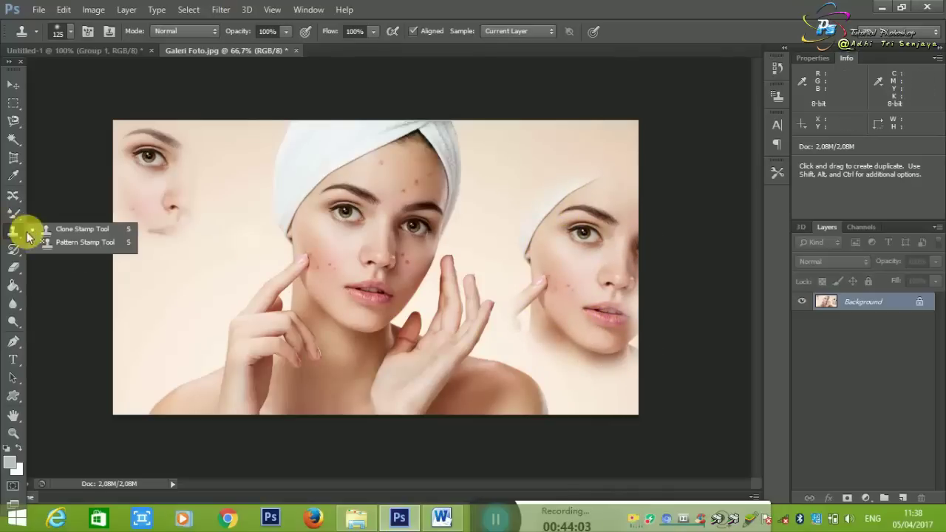
Pattern-stamp the upper-left background, then paint the blue bubble pattern across the upper right and top.
{"action": "left_click", "coordinate": [51, 241]}
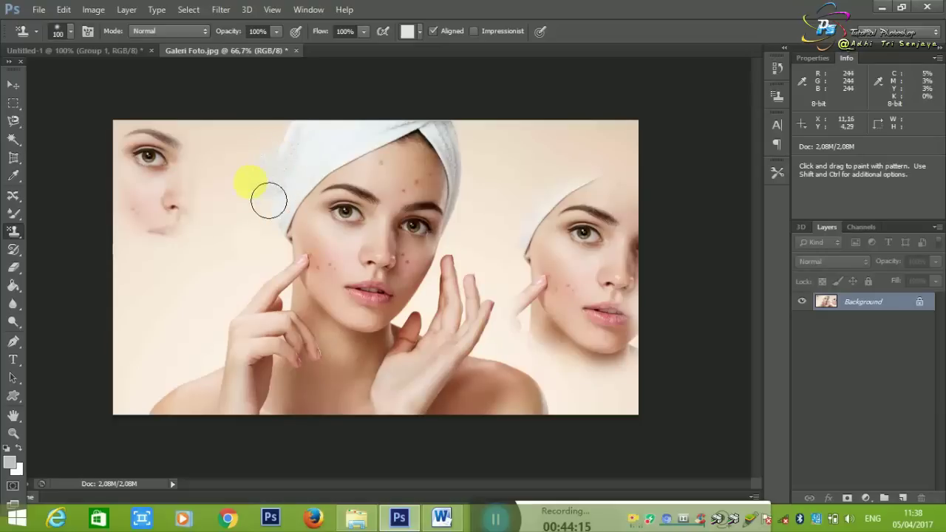
{"action": "left_click_drag", "start_coordinate": [224, 200], "coordinate": [149, 214]}
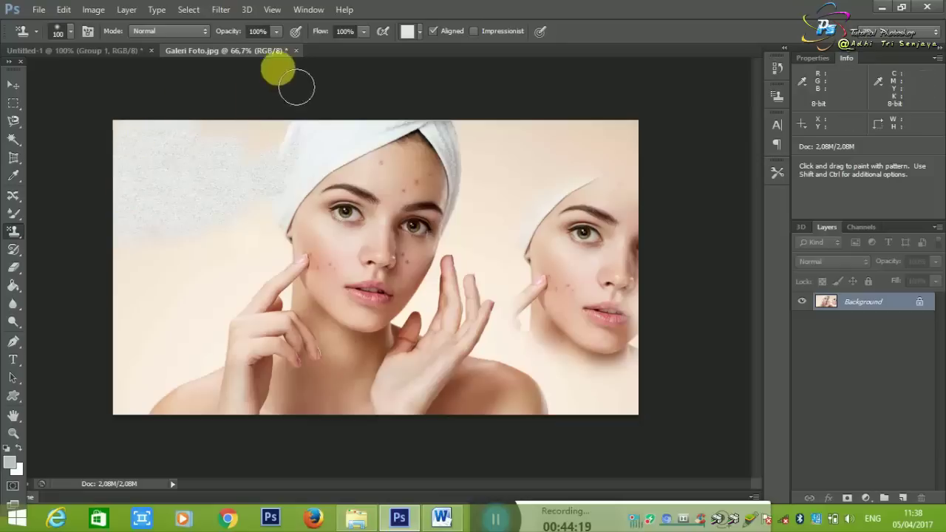
{"action": "left_click", "coordinate": [405, 32]}
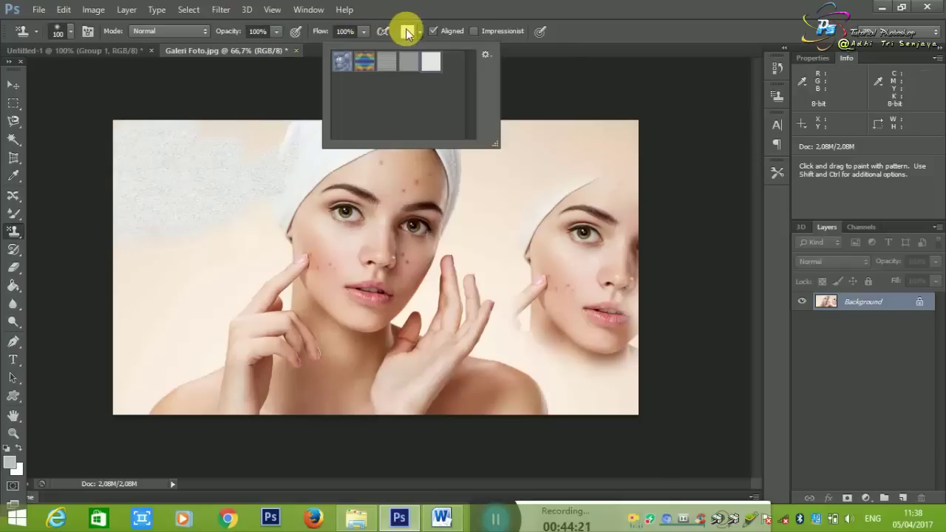
{"action": "left_click", "coordinate": [343, 61]}
{"action": "left_click", "coordinate": [490, 170]}
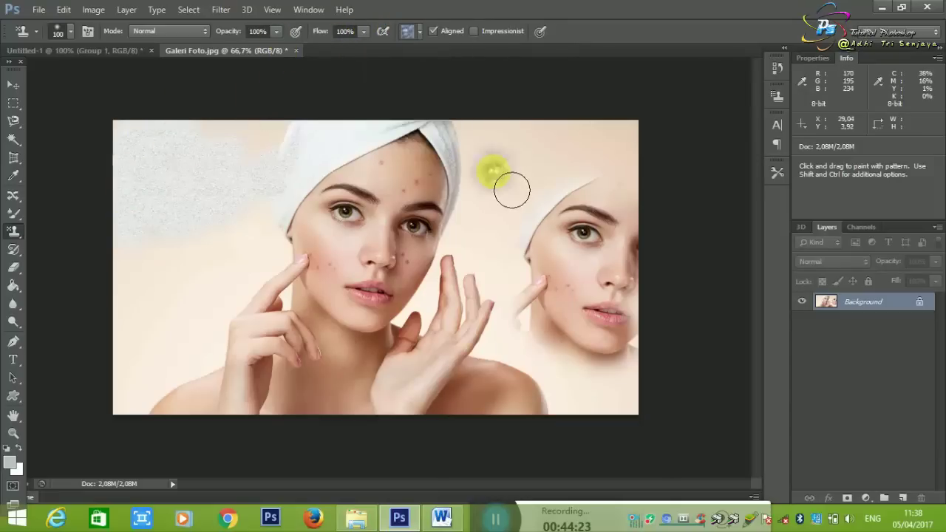
{"action": "mouse_move", "coordinate": [507, 185]}
{"action": "left_mouse_down"}
{"action": "mouse_move", "coordinate": [624, 157]}
{"action": "mouse_move", "coordinate": [570, 185]}
{"action": "mouse_move", "coordinate": [486, 264]}
{"action": "mouse_move", "coordinate": [641, 131]}
{"action": "mouse_move", "coordinate": [475, 130]}
{"action": "left_mouse_up"}
{"action": "mouse_move", "coordinate": [274, 137]}
{"action": "left_mouse_down"}
{"action": "mouse_move", "coordinate": [265, 206]}
{"action": "mouse_move", "coordinate": [240, 153]}
{"action": "mouse_move", "coordinate": [149, 204]}
{"action": "mouse_move", "coordinate": [158, 219]}
{"action": "mouse_move", "coordinate": [176, 156]}
{"action": "left_mouse_up"}
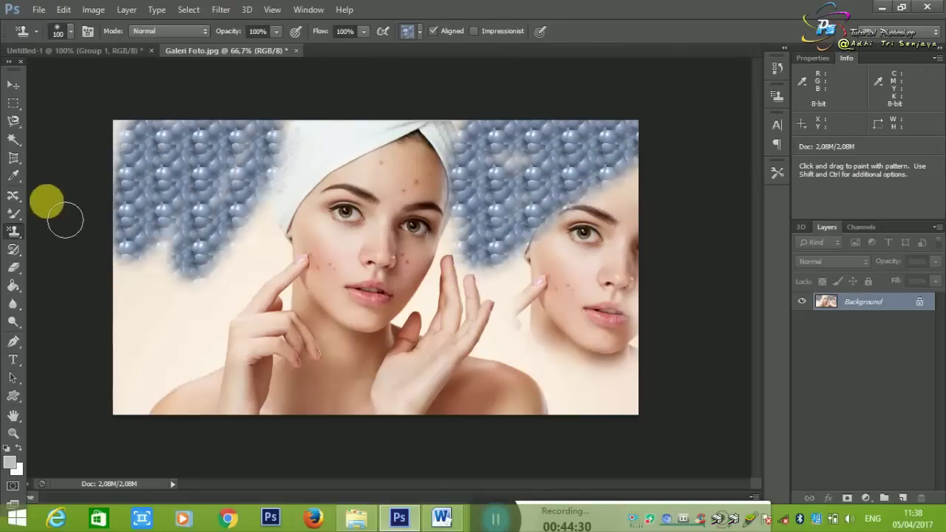
{"action": "left_click", "coordinate": [13, 252]}
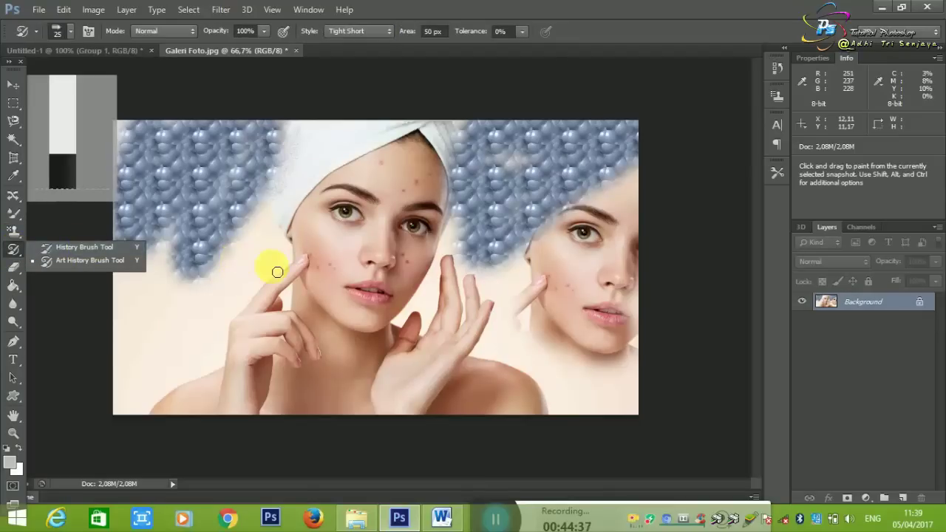
Use the History Brush to restore original background patches through the upper-left bubbles near the towel.
{"action": "left_click", "coordinate": [214, 280]}
{"action": "left_click_drag", "start_coordinate": [214, 281], "coordinate": [202, 280]}
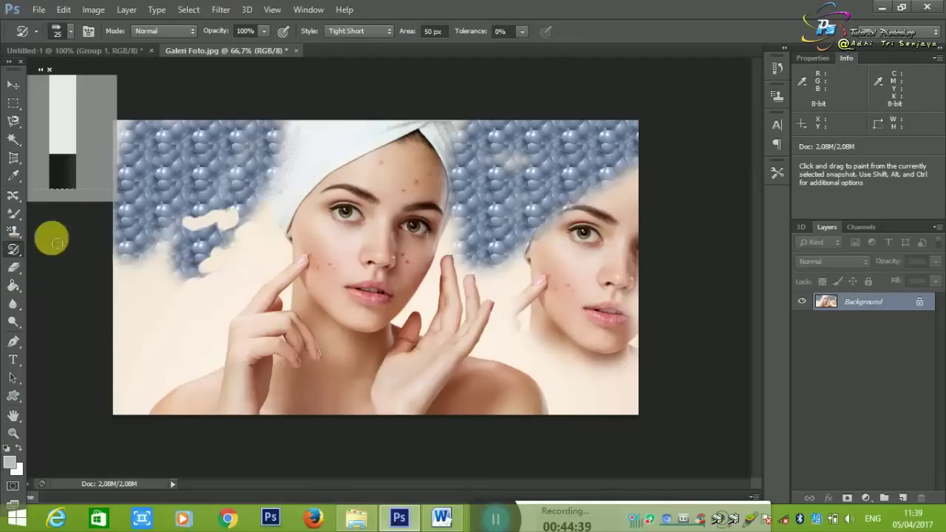
{"action": "right_click", "coordinate": [14, 250]}
{"action": "left_click", "coordinate": [45, 245]}
{"action": "left_click_drag", "start_coordinate": [102, 246], "coordinate": [152, 241]}
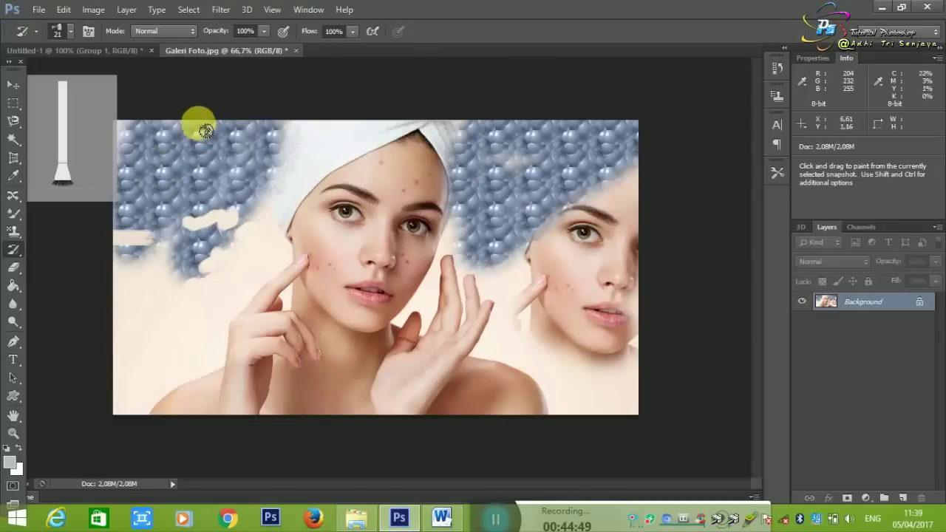
{"action": "mouse_move", "coordinate": [205, 118]}
{"action": "left_mouse_down"}
{"action": "mouse_move", "coordinate": [191, 181]}
{"action": "mouse_move", "coordinate": [191, 148]}
{"action": "left_mouse_up"}
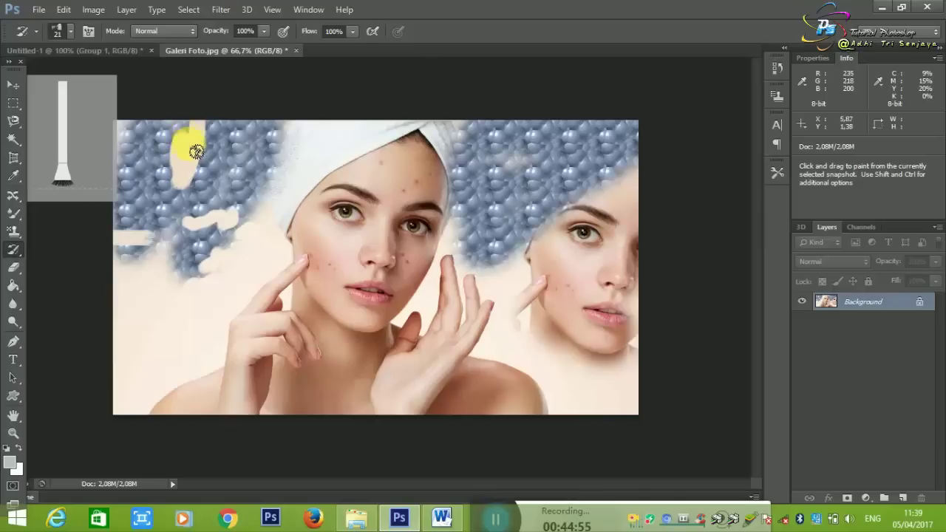
{"action": "mouse_move", "coordinate": [196, 151]}
{"action": "left_mouse_down"}
{"action": "mouse_move", "coordinate": [189, 169]}
{"action": "mouse_move", "coordinate": [209, 148]}
{"action": "left_mouse_up"}
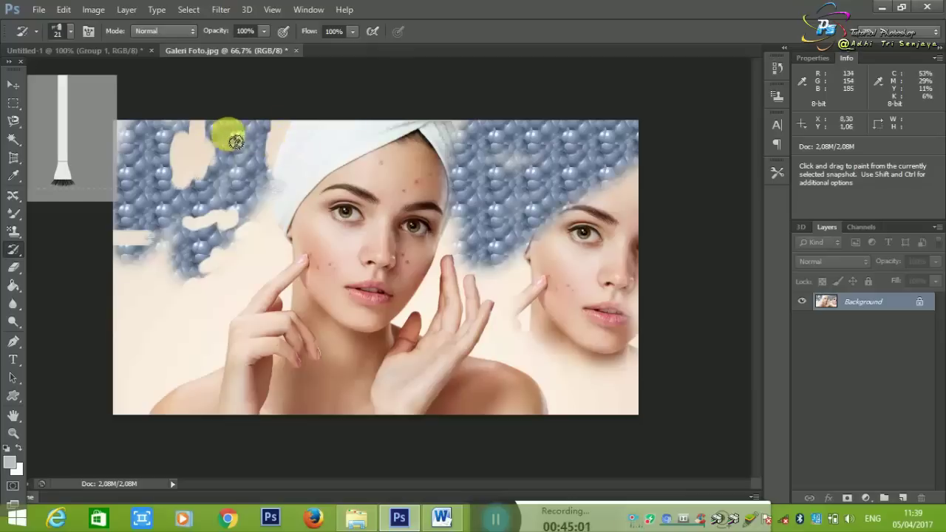
{"action": "mouse_move", "coordinate": [239, 141]}
{"action": "left_mouse_down"}
{"action": "mouse_move", "coordinate": [254, 146]}
{"action": "mouse_move", "coordinate": [266, 182]}
{"action": "mouse_move", "coordinate": [71, 221]}
{"action": "left_mouse_up"}
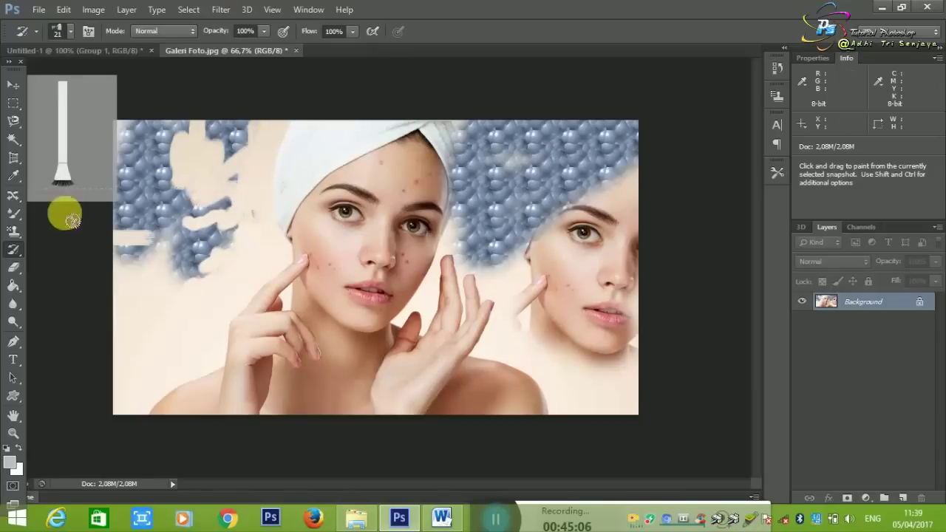
{"action": "left_click", "coordinate": [13, 214]}
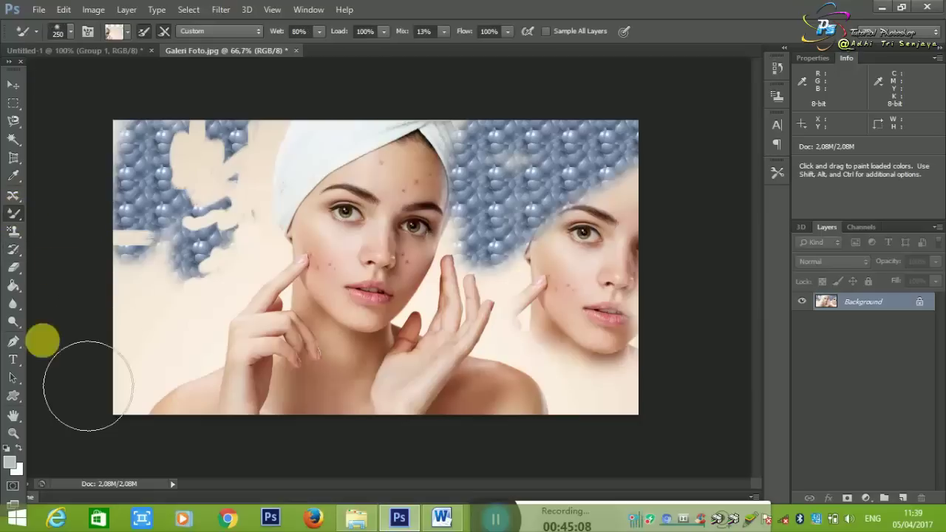
Set the foreground to bright green and smear it over the right head and upper-left pattern.
{"action": "left_click", "coordinate": [10, 462]}
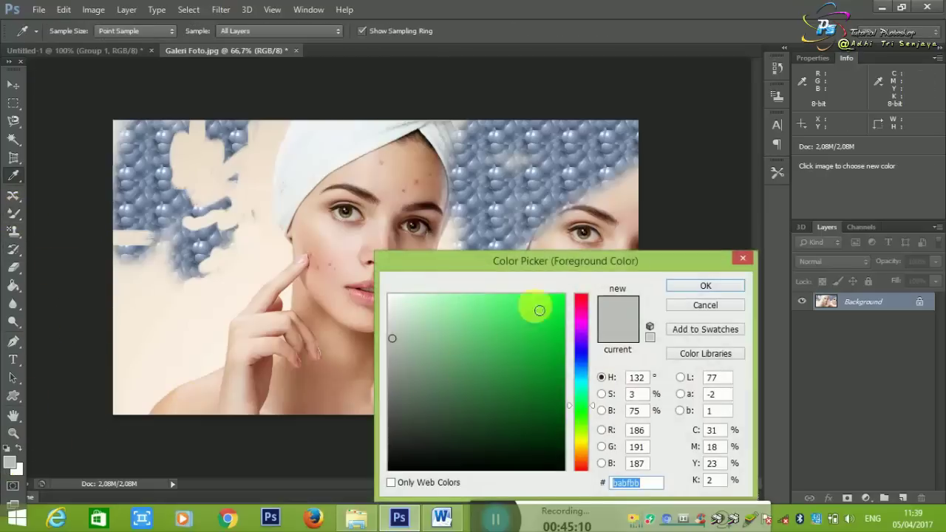
{"action": "left_click_drag", "start_coordinate": [539, 310], "coordinate": [639, 267]}
{"action": "left_click", "coordinate": [702, 285]}
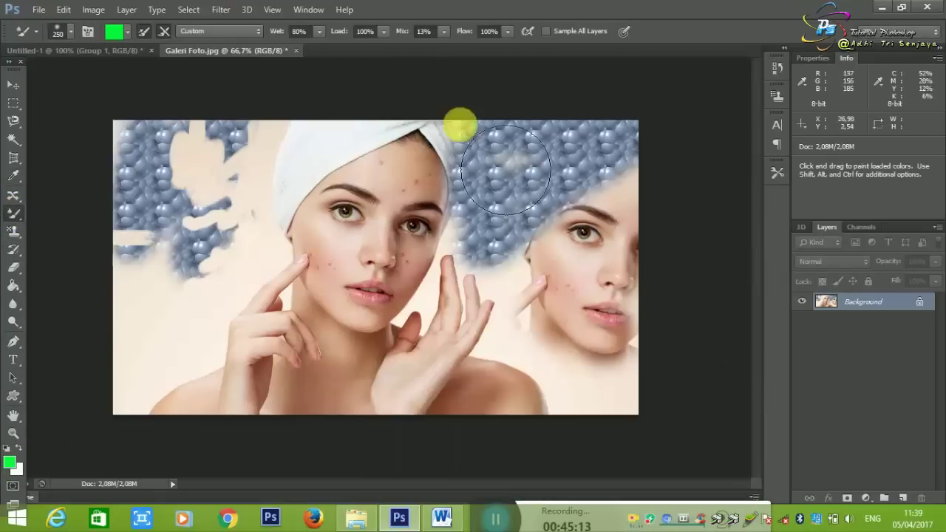
{"action": "left_click_drag", "start_coordinate": [473, 129], "coordinate": [620, 270]}
{"action": "mouse_move", "coordinate": [296, 153]}
{"action": "left_mouse_down"}
{"action": "mouse_move", "coordinate": [207, 266]}
{"action": "mouse_move", "coordinate": [158, 166]}
{"action": "left_mouse_up"}
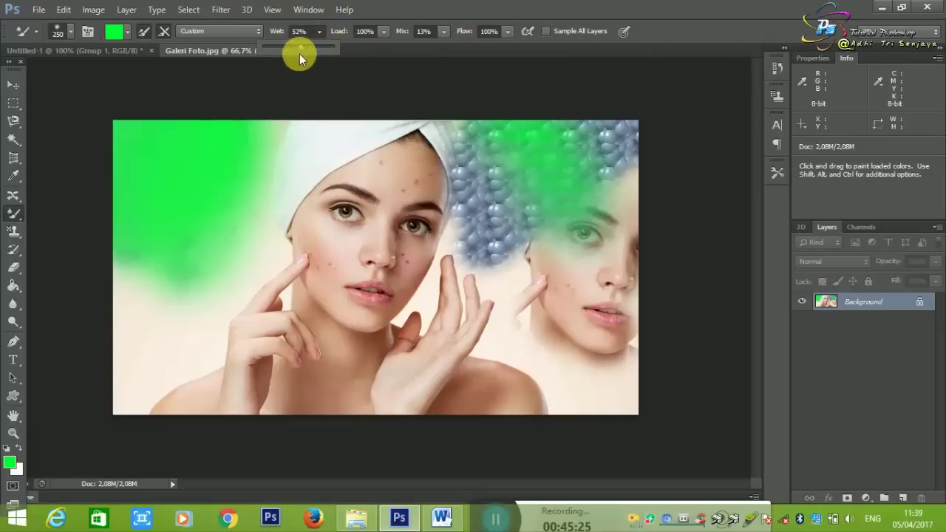
Smear green at 46% Wet over the lower left, then at 100% over the towel edge.
{"action": "left_click_drag", "start_coordinate": [299, 53], "coordinate": [295, 53]}
{"action": "mouse_move", "coordinate": [289, 295]}
{"action": "left_mouse_down"}
{"action": "mouse_move", "coordinate": [171, 336]}
{"action": "mouse_move", "coordinate": [335, 76]}
{"action": "left_mouse_up"}
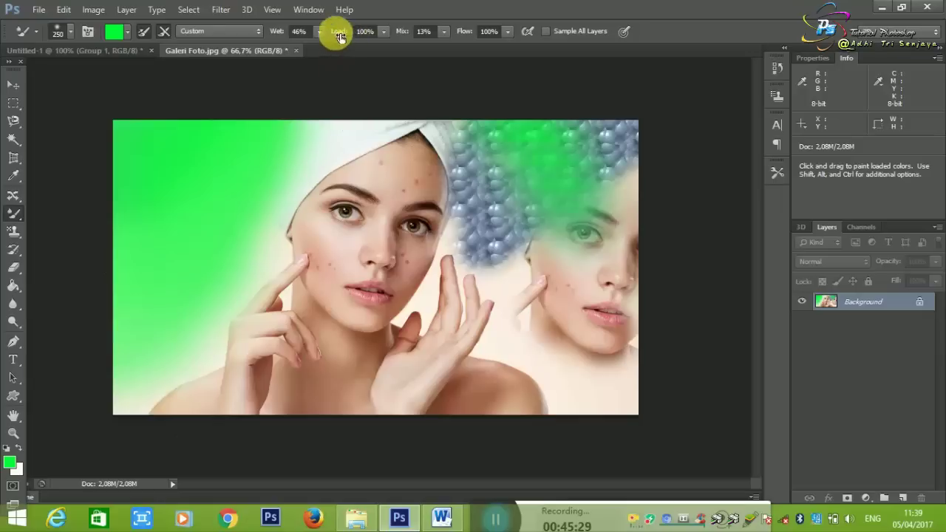
{"action": "left_click_drag", "start_coordinate": [323, 49], "coordinate": [362, 49]}
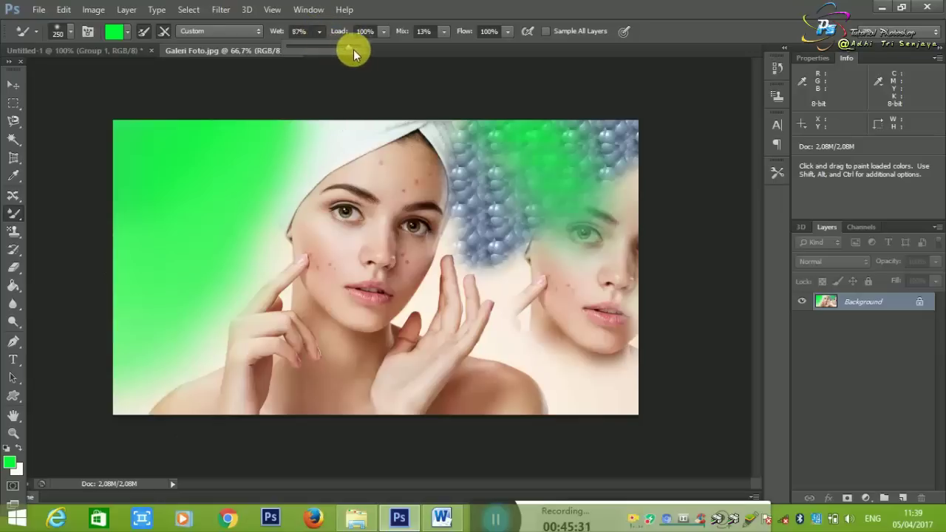
{"action": "left_click_drag", "start_coordinate": [424, 162], "coordinate": [253, 253]}
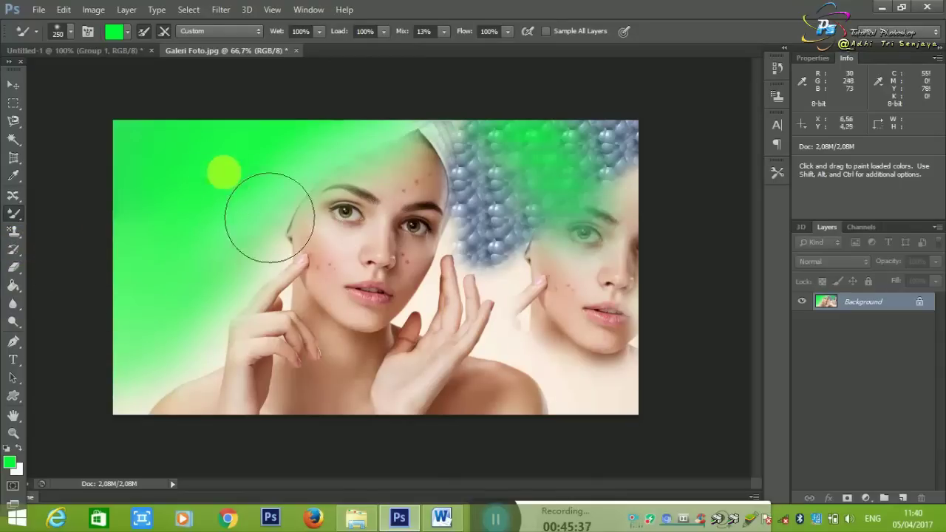
{"action": "mouse_move", "coordinate": [326, 206]}
{"action": "left_mouse_down"}
{"action": "mouse_move", "coordinate": [317, 232]}
{"action": "mouse_move", "coordinate": [232, 327]}
{"action": "mouse_move", "coordinate": [296, 211]}
{"action": "left_mouse_up"}
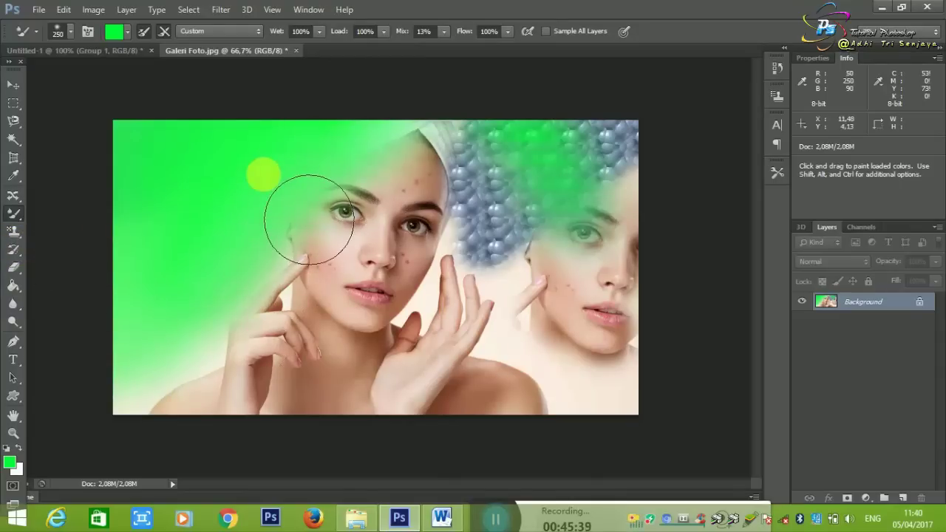
Restore the original pale background over the upper-left green with the regular History Brush.
{"action": "left_click", "coordinate": [14, 232]}
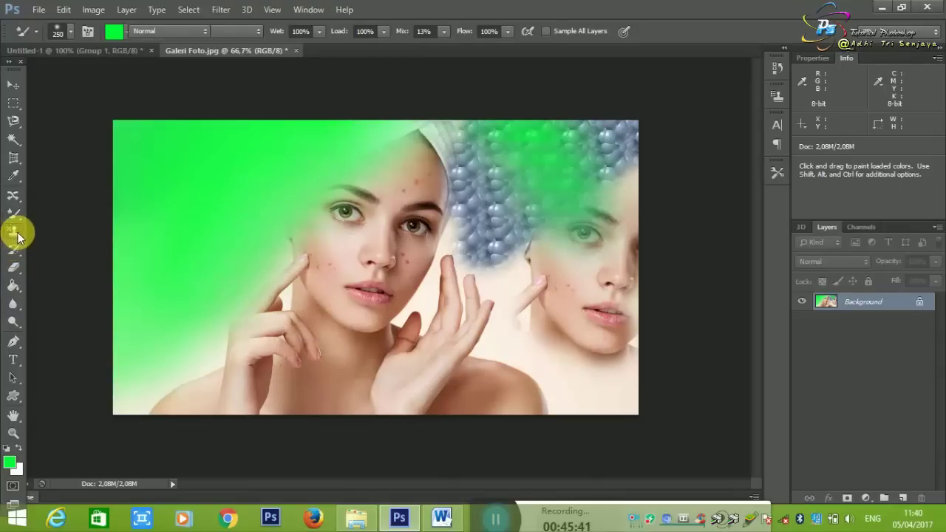
{"action": "left_click", "coordinate": [18, 254]}
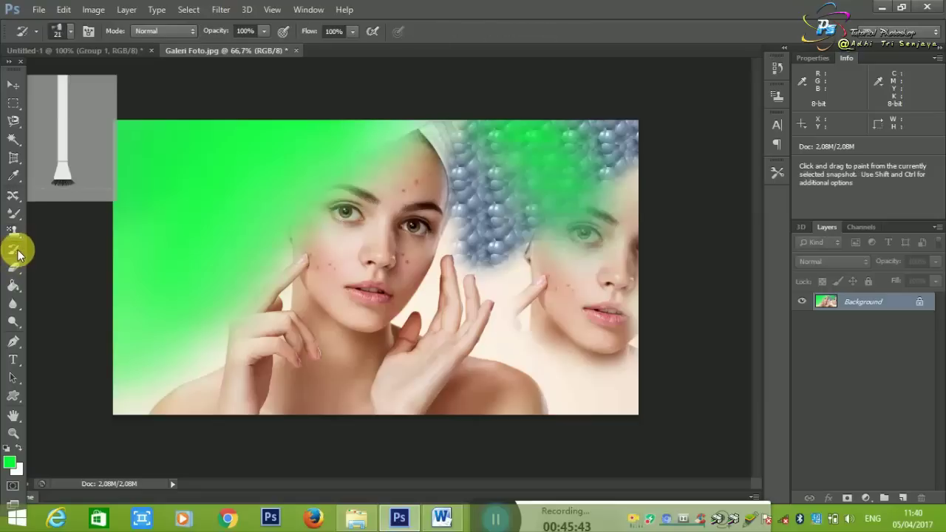
{"action": "right_click", "coordinate": [18, 254]}
{"action": "left_click", "coordinate": [34, 245]}
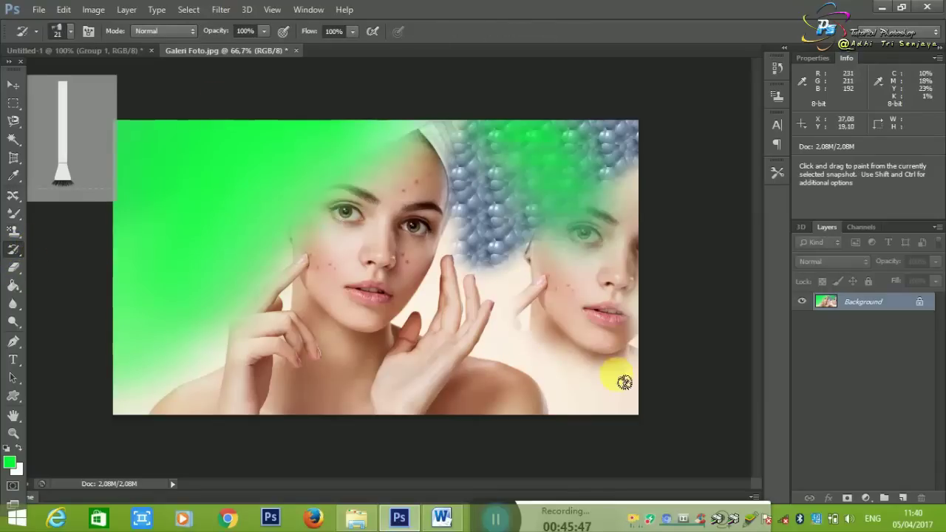
{"action": "mouse_move", "coordinate": [191, 116]}
{"action": "left_mouse_down"}
{"action": "mouse_move", "coordinate": [195, 162]}
{"action": "mouse_move", "coordinate": [180, 221]}
{"action": "mouse_move", "coordinate": [212, 116]}
{"action": "mouse_move", "coordinate": [222, 180]}
{"action": "mouse_move", "coordinate": [231, 142]}
{"action": "left_mouse_up"}
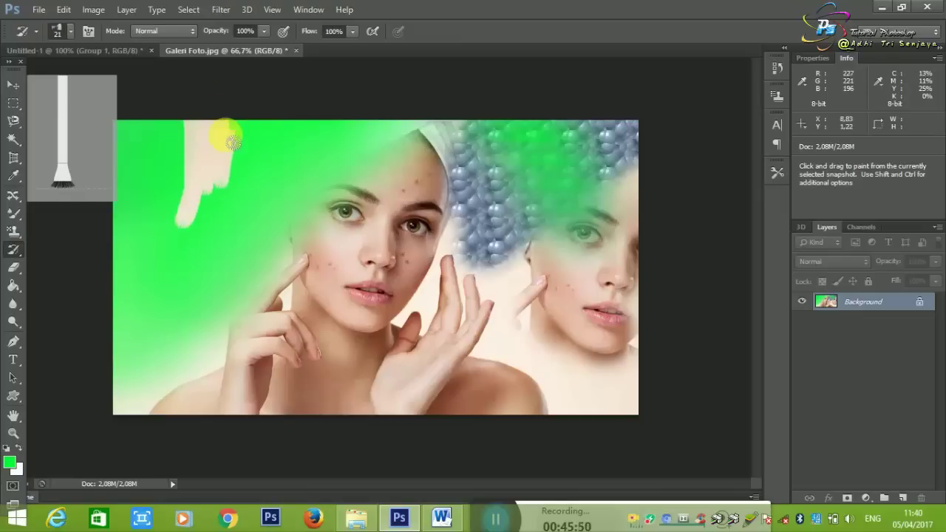
Switch to a different brush preset and widen the restored pale patch toward the top-left corner.
{"action": "left_click", "coordinate": [71, 31]}
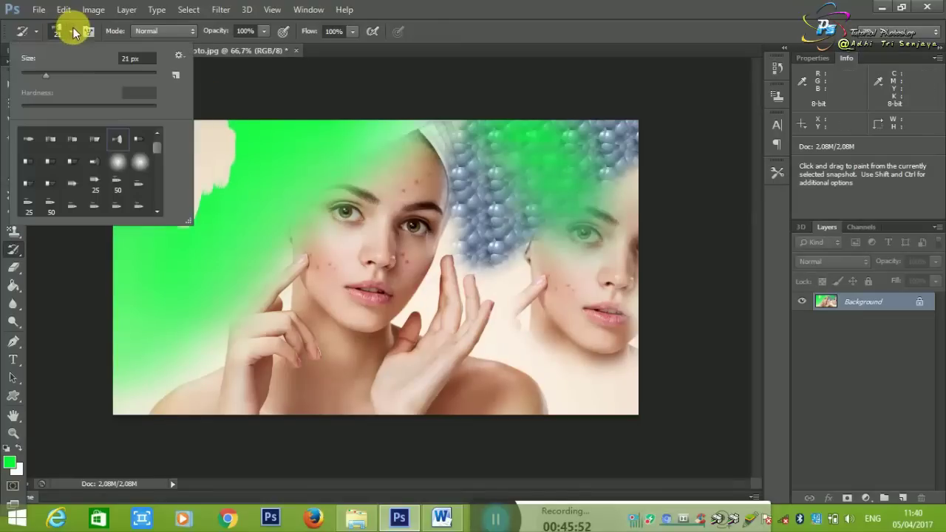
{"action": "left_click", "coordinate": [116, 160]}
{"action": "mouse_move", "coordinate": [231, 148]}
{"action": "left_mouse_down"}
{"action": "mouse_move", "coordinate": [243, 178]}
{"action": "mouse_move", "coordinate": [194, 101]}
{"action": "mouse_move", "coordinate": [201, 186]}
{"action": "left_mouse_up"}
{"action": "mouse_move", "coordinate": [203, 135]}
{"action": "left_mouse_down"}
{"action": "mouse_move", "coordinate": [195, 190]}
{"action": "mouse_move", "coordinate": [182, 153]}
{"action": "mouse_move", "coordinate": [198, 216]}
{"action": "left_mouse_up"}
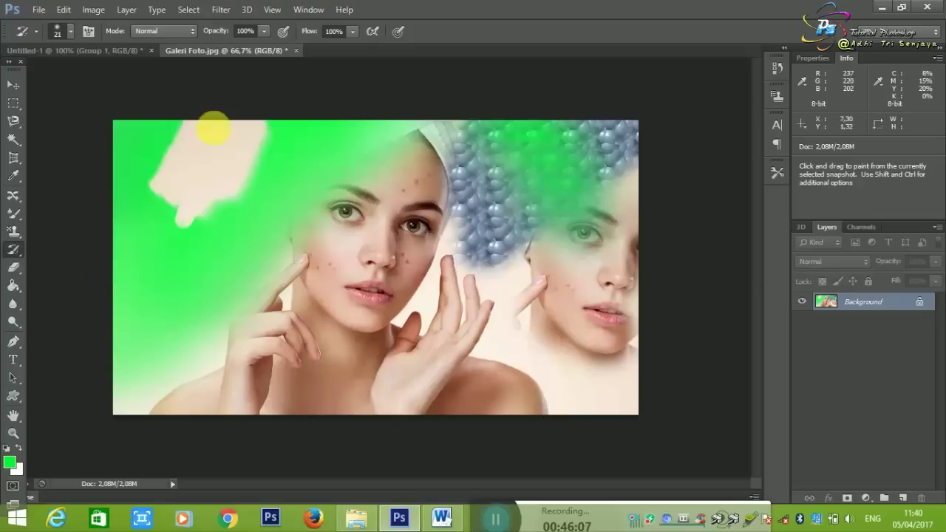
{"action": "mouse_move", "coordinate": [183, 126]}
{"action": "left_mouse_down"}
{"action": "mouse_move", "coordinate": [148, 143]}
{"action": "mouse_move", "coordinate": [164, 110]}
{"action": "left_mouse_up"}
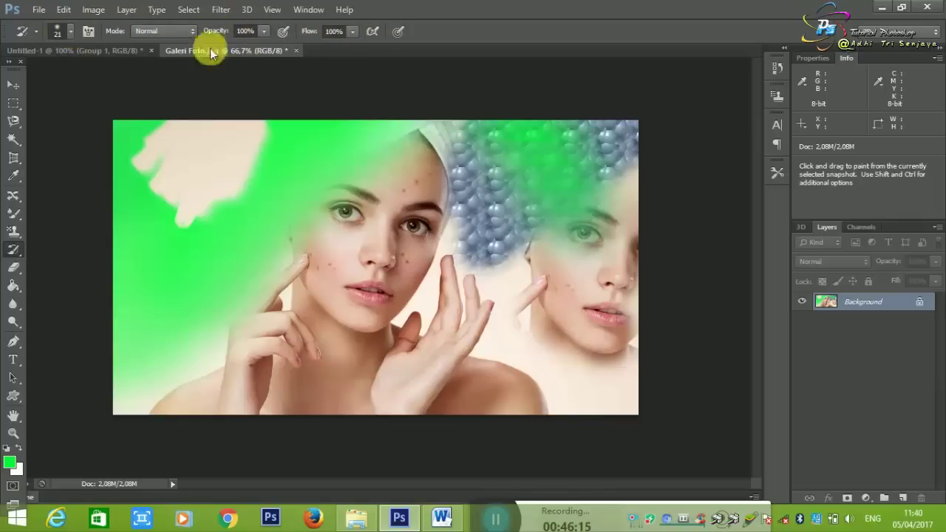
Paint stylized Art History Brush strokes across the left green area up to the cheek.
{"action": "right_click", "coordinate": [17, 255]}
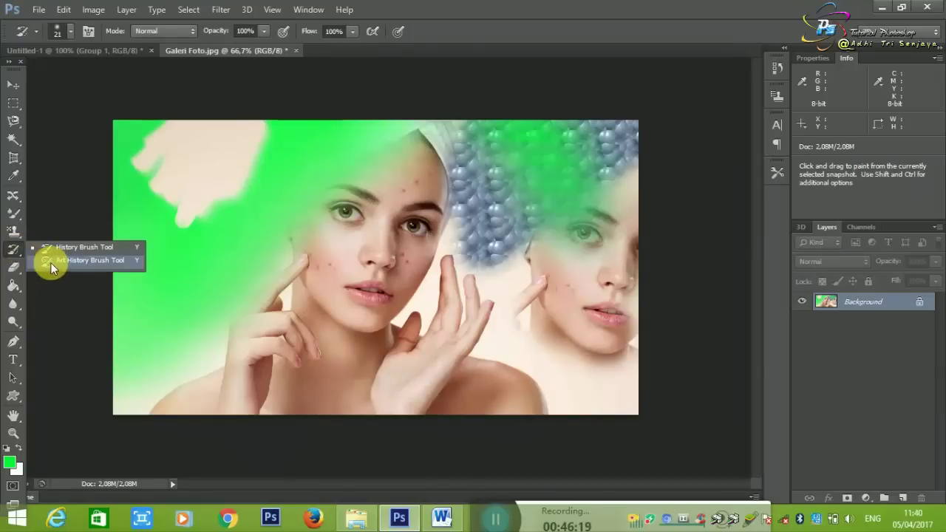
{"action": "left_click", "coordinate": [50, 263]}
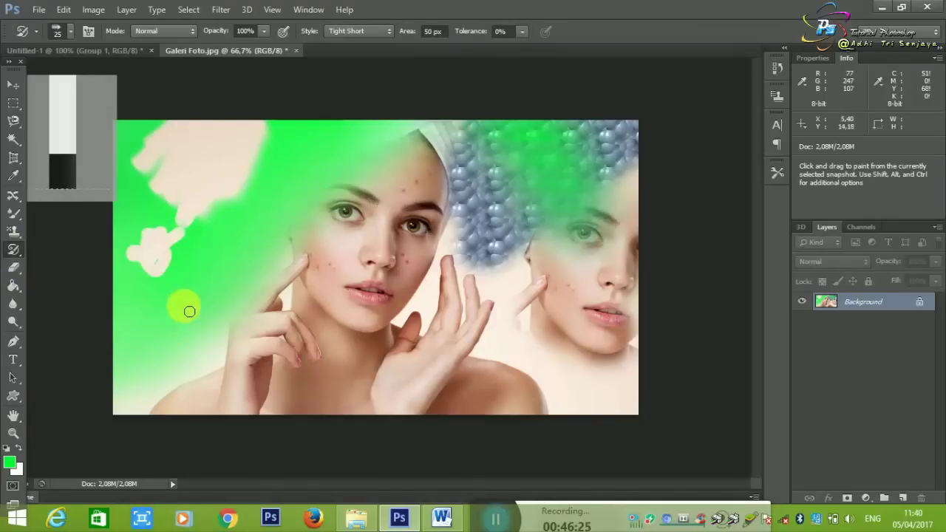
{"action": "left_click", "coordinate": [189, 311]}
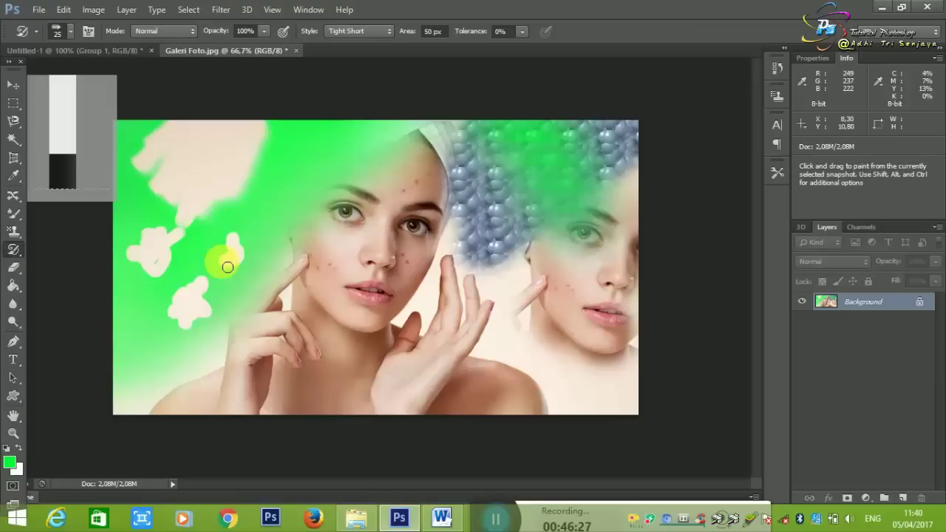
{"action": "mouse_move", "coordinate": [226, 247]}
{"action": "left_mouse_down"}
{"action": "mouse_move", "coordinate": [281, 205]}
{"action": "mouse_move", "coordinate": [252, 278]}
{"action": "mouse_move", "coordinate": [329, 231]}
{"action": "mouse_move", "coordinate": [302, 161]}
{"action": "mouse_move", "coordinate": [391, 171]}
{"action": "mouse_move", "coordinate": [315, 144]}
{"action": "left_mouse_up"}
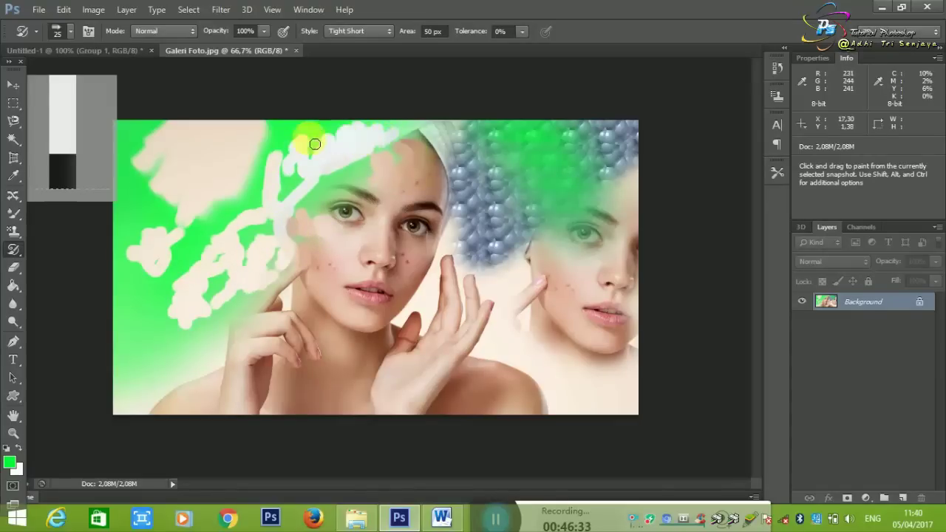
{"action": "mouse_move", "coordinate": [252, 183]}
{"action": "left_mouse_down"}
{"action": "mouse_move", "coordinate": [186, 281]}
{"action": "mouse_move", "coordinate": [130, 321]}
{"action": "mouse_move", "coordinate": [147, 247]}
{"action": "left_mouse_up"}
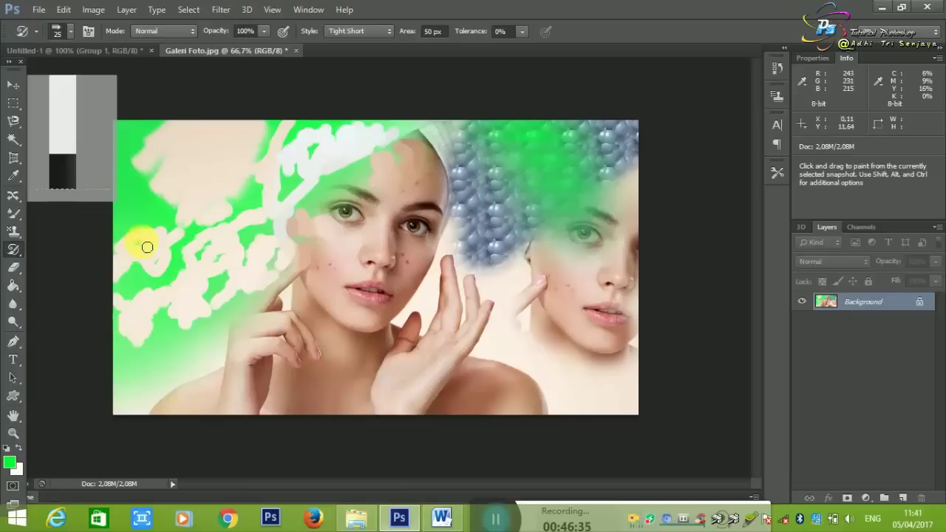
{"action": "mouse_move", "coordinate": [164, 339]}
{"action": "left_mouse_down"}
{"action": "mouse_move", "coordinate": [270, 300]}
{"action": "mouse_move", "coordinate": [332, 242]}
{"action": "left_mouse_up"}
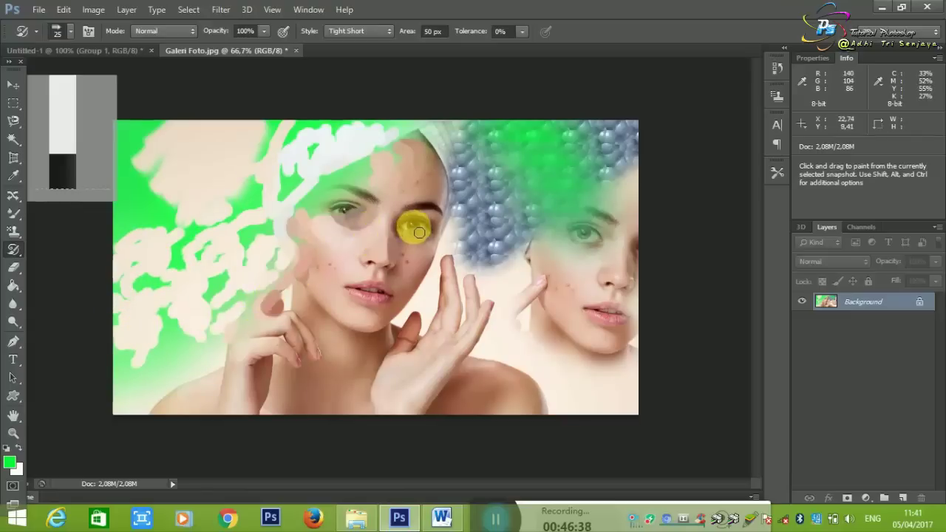
Blotch the left woman's eyes, mouth, chin and hand, and cover the upper-left green edge.
{"action": "mouse_move", "coordinate": [412, 226]}
{"action": "left_mouse_down"}
{"action": "mouse_move", "coordinate": [354, 217]}
{"action": "mouse_move", "coordinate": [332, 197]}
{"action": "mouse_move", "coordinate": [363, 200]}
{"action": "mouse_move", "coordinate": [373, 221]}
{"action": "left_mouse_up"}
{"action": "mouse_move", "coordinate": [280, 303]}
{"action": "left_mouse_down"}
{"action": "mouse_move", "coordinate": [387, 291]}
{"action": "mouse_move", "coordinate": [253, 336]}
{"action": "left_mouse_up"}
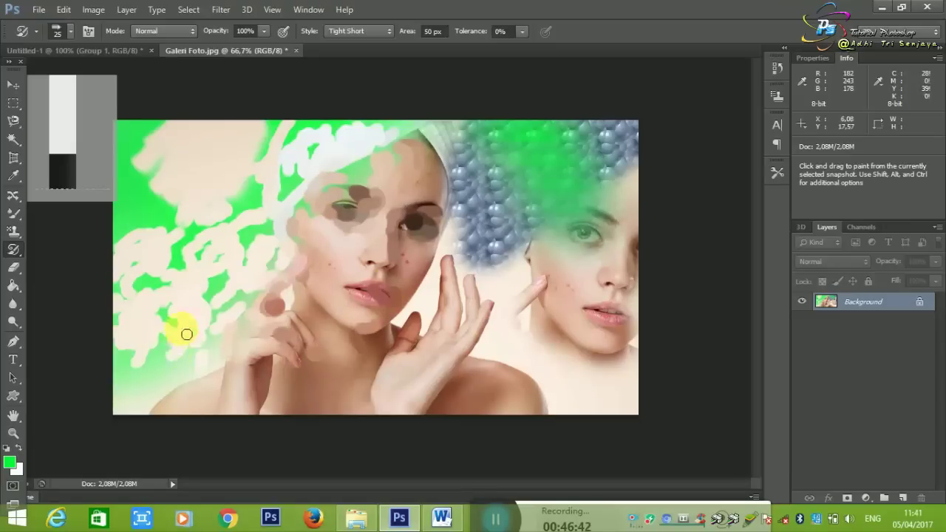
{"action": "mouse_move", "coordinate": [111, 354]}
{"action": "left_mouse_down"}
{"action": "mouse_move", "coordinate": [144, 211]}
{"action": "mouse_move", "coordinate": [136, 181]}
{"action": "left_mouse_up"}
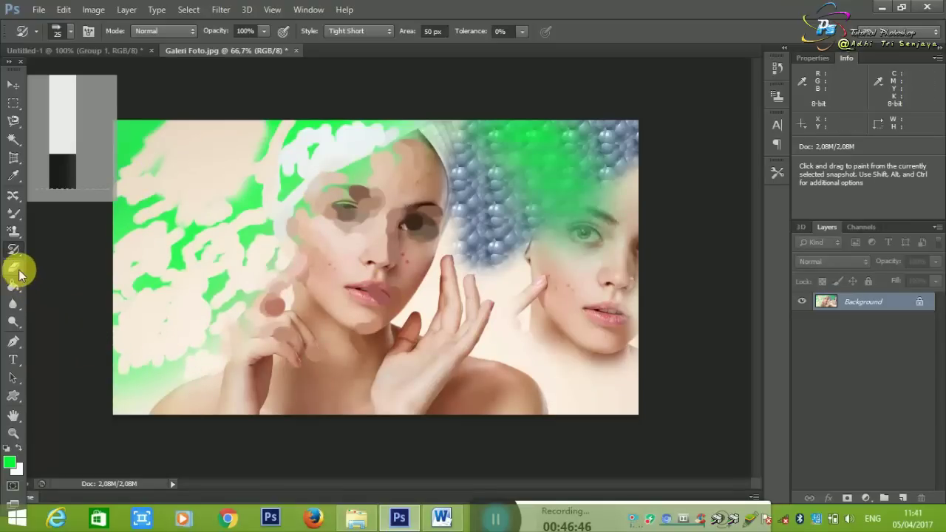
Erase the top-left corner of the photo to white with the standard Eraser.
{"action": "left_click", "coordinate": [19, 275]}
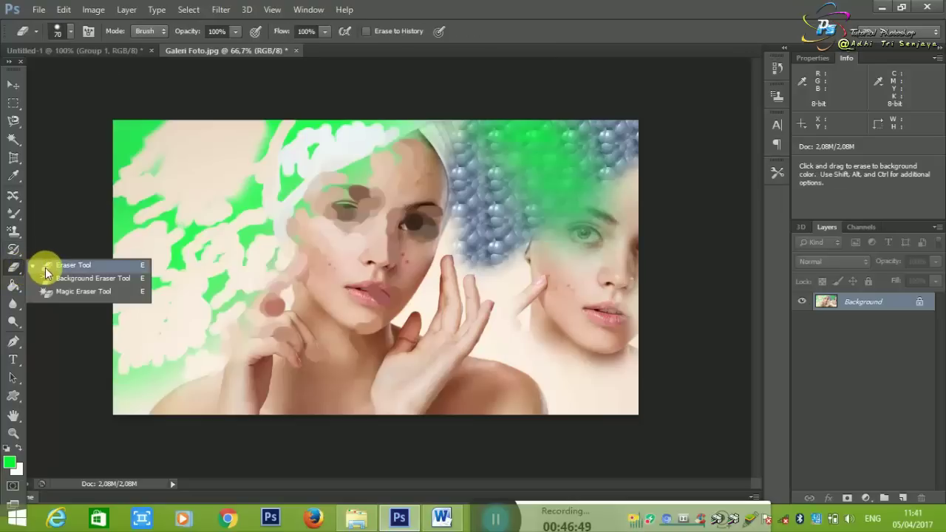
{"action": "left_click", "coordinate": [45, 265]}
{"action": "mouse_move", "coordinate": [156, 146]}
{"action": "left_mouse_down"}
{"action": "mouse_move", "coordinate": [128, 183]}
{"action": "mouse_move", "coordinate": [192, 153]}
{"action": "mouse_move", "coordinate": [143, 211]}
{"action": "mouse_move", "coordinate": [197, 194]}
{"action": "mouse_move", "coordinate": [228, 139]}
{"action": "mouse_move", "coordinate": [182, 231]}
{"action": "mouse_move", "coordinate": [155, 199]}
{"action": "left_mouse_up"}
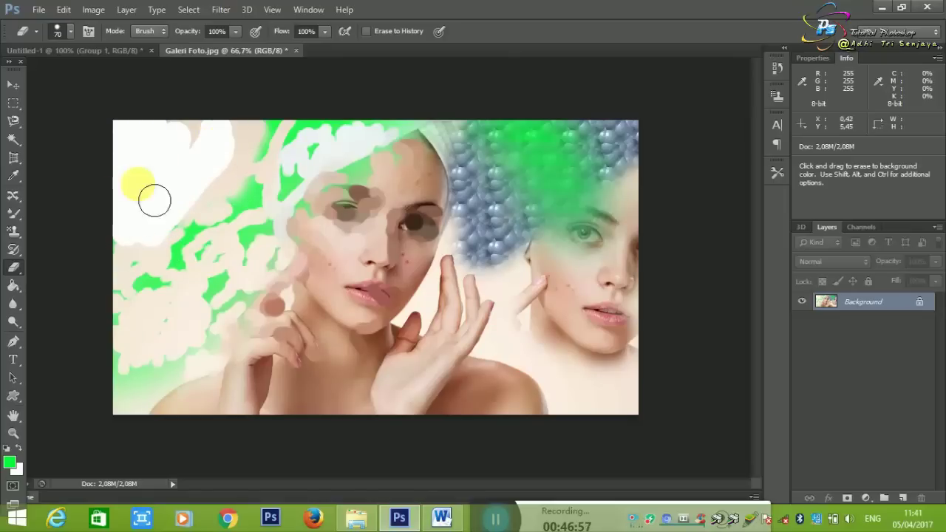
{"action": "right_click", "coordinate": [164, 200]}
{"action": "left_click", "coordinate": [164, 161]}
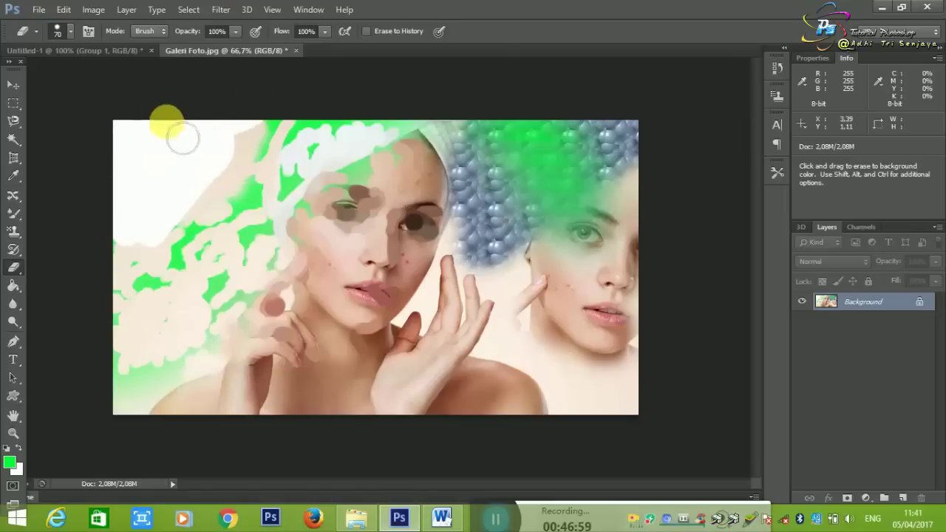
Swap colours and erase a tall black curved shape along the lower-left side.
{"action": "left_click", "coordinate": [19, 451]}
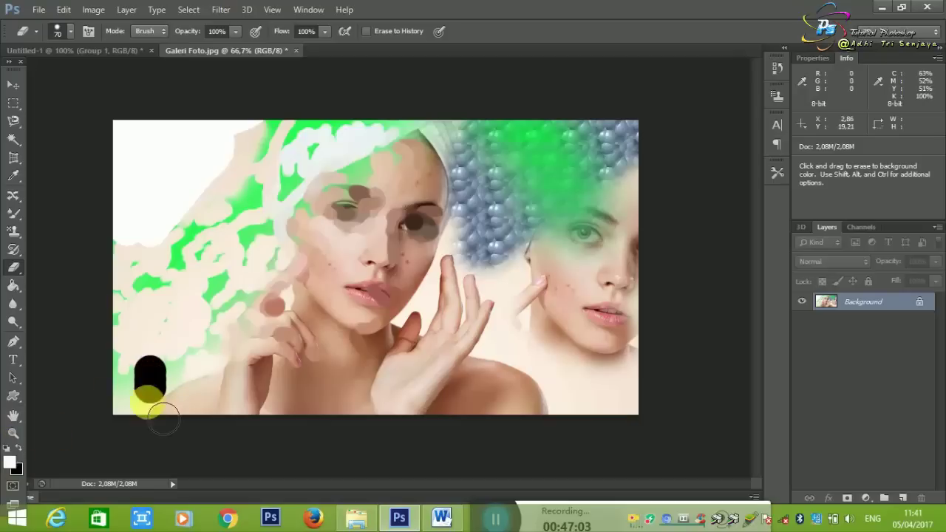
{"action": "left_click_drag", "start_coordinate": [152, 377], "coordinate": [167, 325]}
{"action": "left_click_drag", "start_coordinate": [184, 358], "coordinate": [170, 354]}
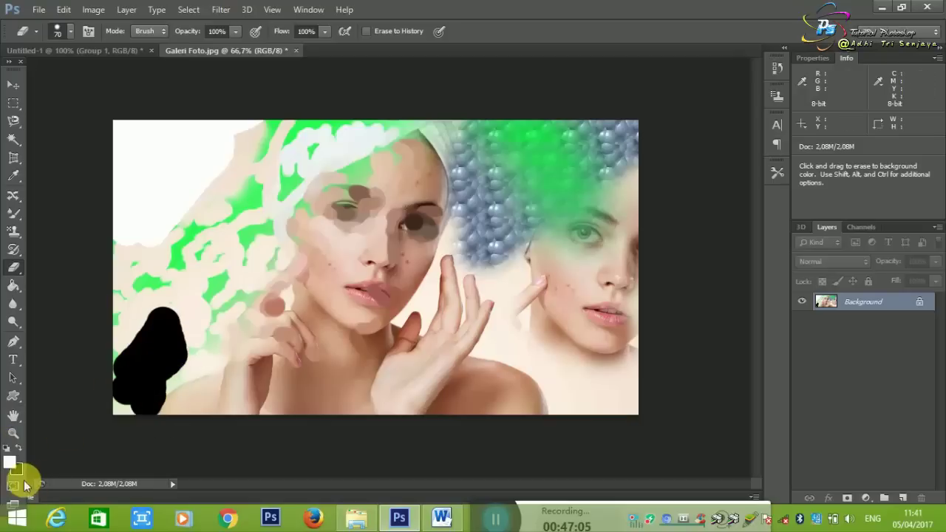
{"action": "left_click_drag", "start_coordinate": [94, 427], "coordinate": [79, 383]}
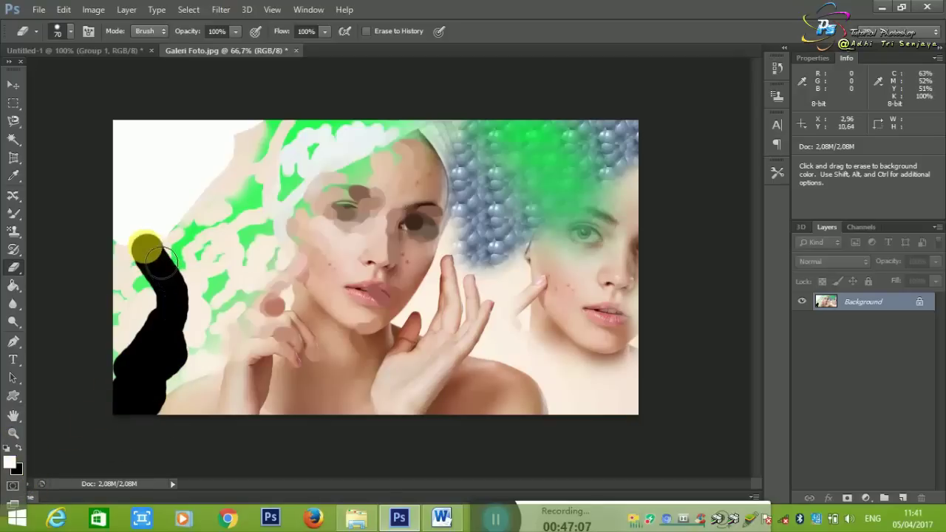
{"action": "left_click", "coordinate": [18, 451]}
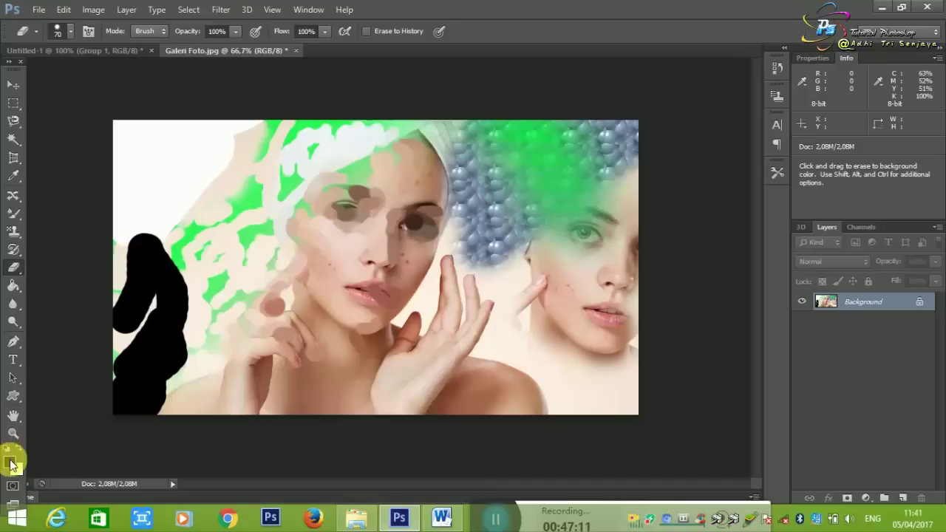
Set the foreground to pure red and erase red strokes over the black shape.
{"action": "left_click", "coordinate": [11, 462]}
{"action": "left_click", "coordinate": [564, 295]}
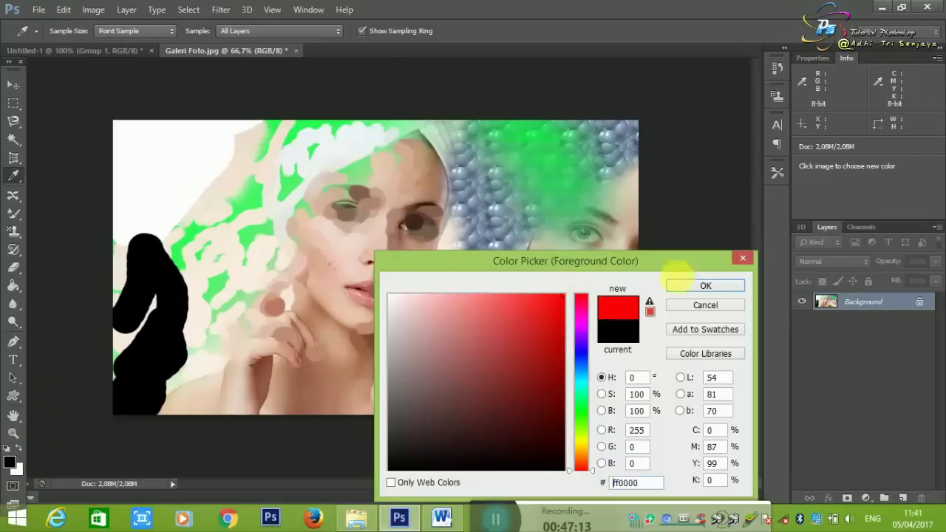
{"action": "left_click", "coordinate": [706, 286]}
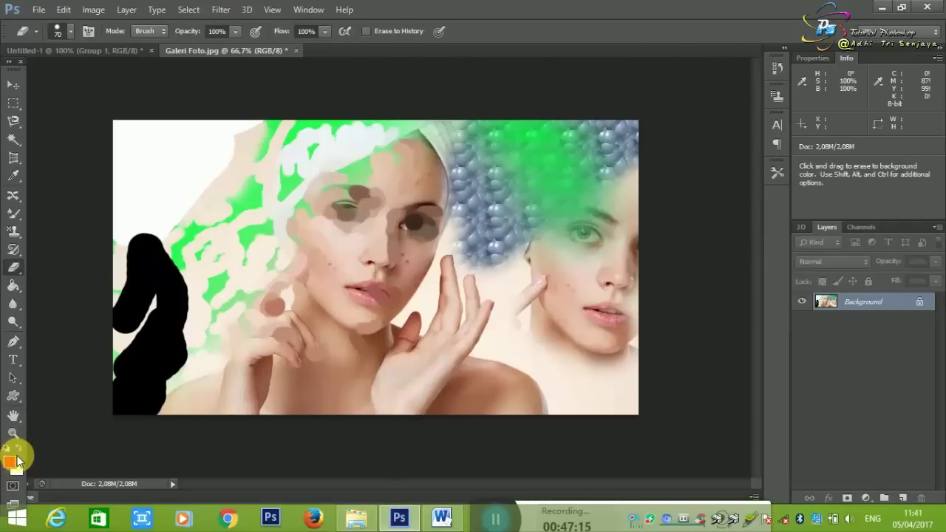
{"action": "left_click_drag", "start_coordinate": [133, 407], "coordinate": [138, 353]}
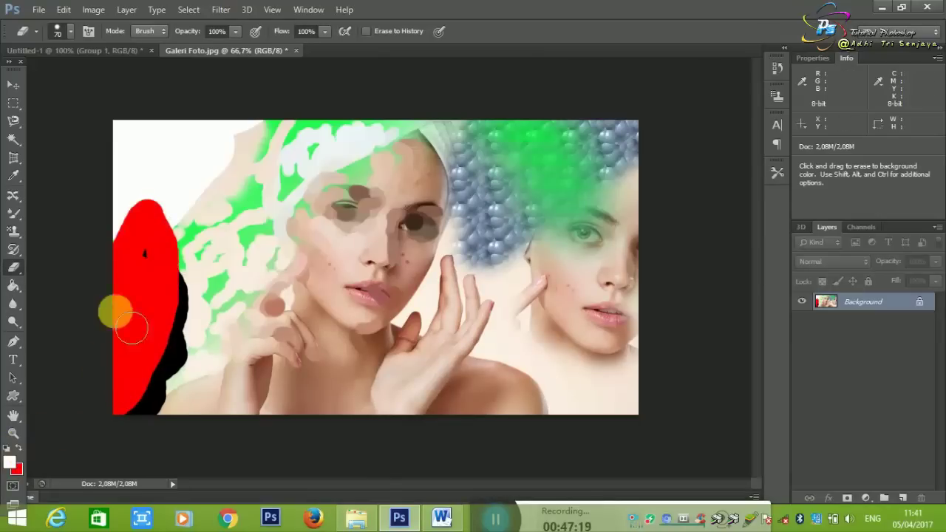
{"action": "left_click_drag", "start_coordinate": [138, 353], "coordinate": [152, 251]}
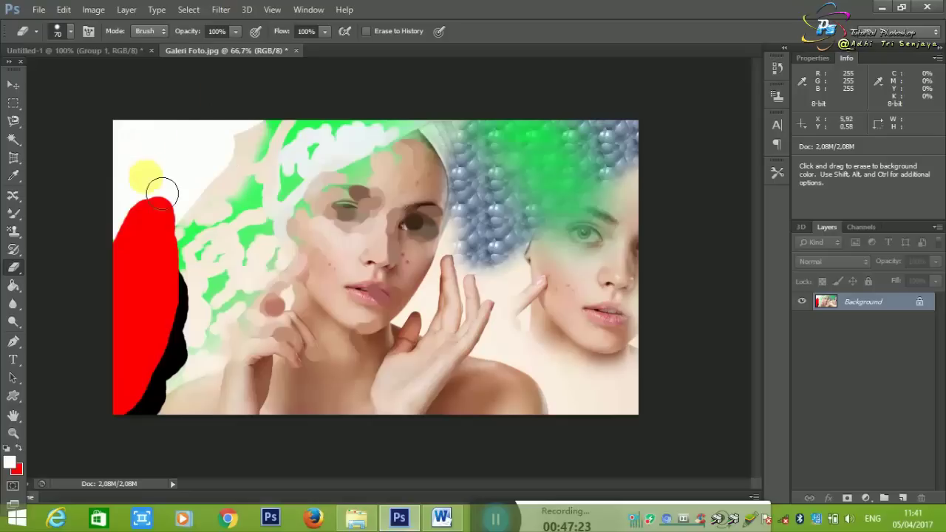
Convert the Background into Layer 0 and erase the top-left corner and left shapes to transparency.
{"action": "double_click", "coordinate": [908, 303]}
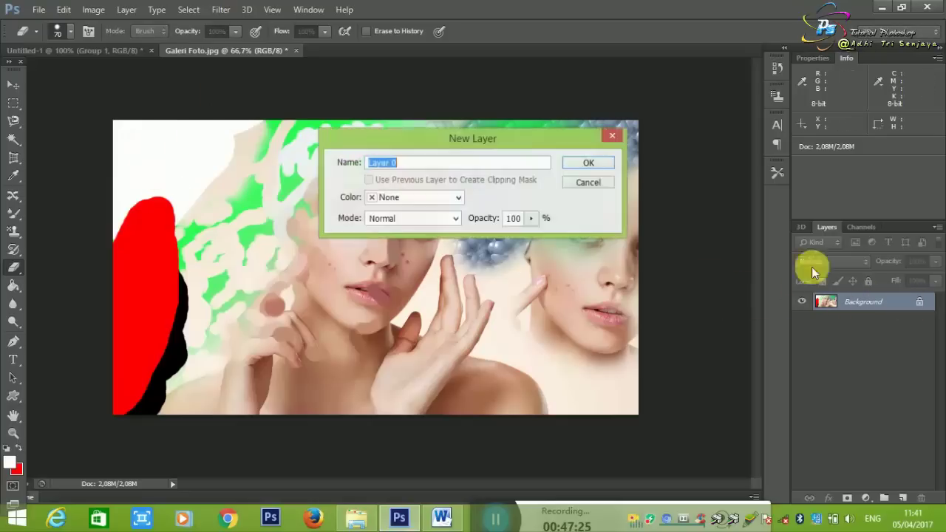
{"action": "left_click", "coordinate": [588, 164]}
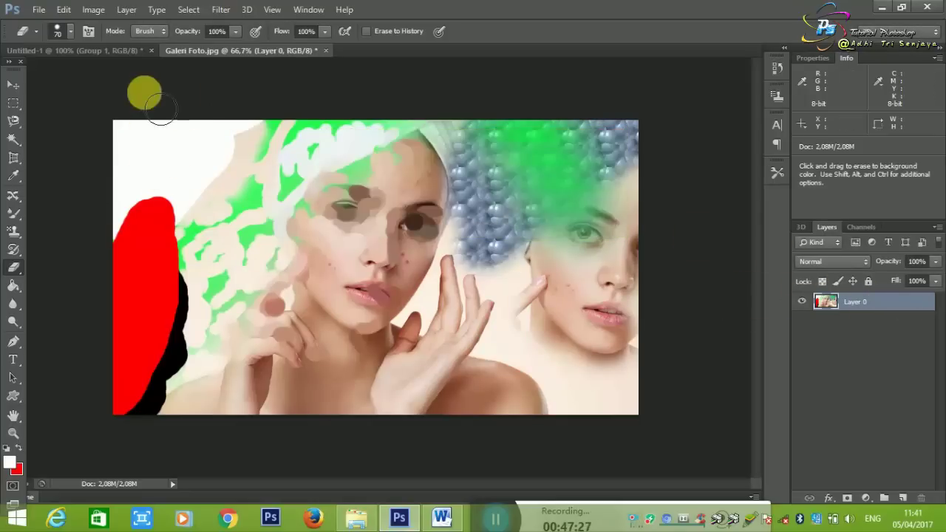
{"action": "mouse_move", "coordinate": [141, 91]}
{"action": "left_mouse_down"}
{"action": "mouse_move", "coordinate": [140, 215]}
{"action": "mouse_move", "coordinate": [207, 168]}
{"action": "mouse_move", "coordinate": [110, 411]}
{"action": "mouse_move", "coordinate": [204, 339]}
{"action": "left_mouse_up"}
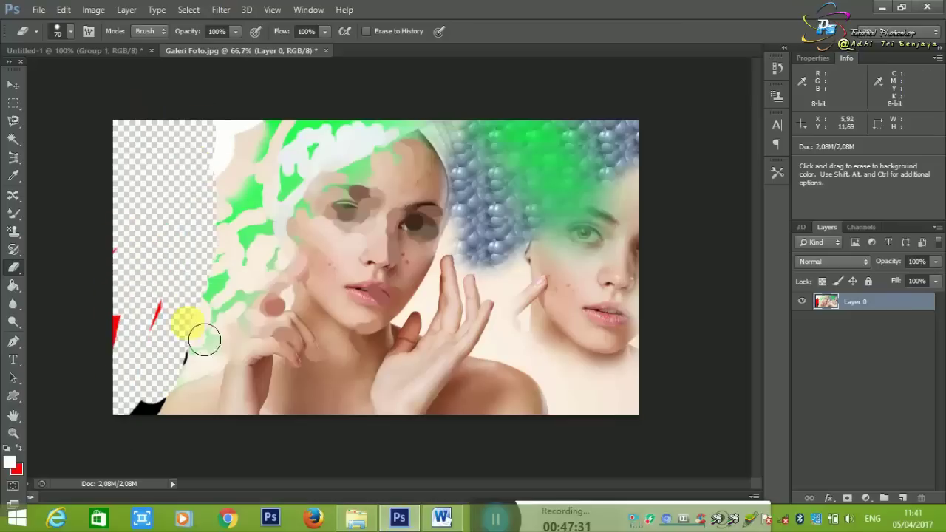
{"action": "mouse_move", "coordinate": [143, 336]}
{"action": "left_mouse_down"}
{"action": "mouse_move", "coordinate": [121, 418]}
{"action": "mouse_move", "coordinate": [211, 359]}
{"action": "mouse_move", "coordinate": [127, 395]}
{"action": "left_mouse_up"}
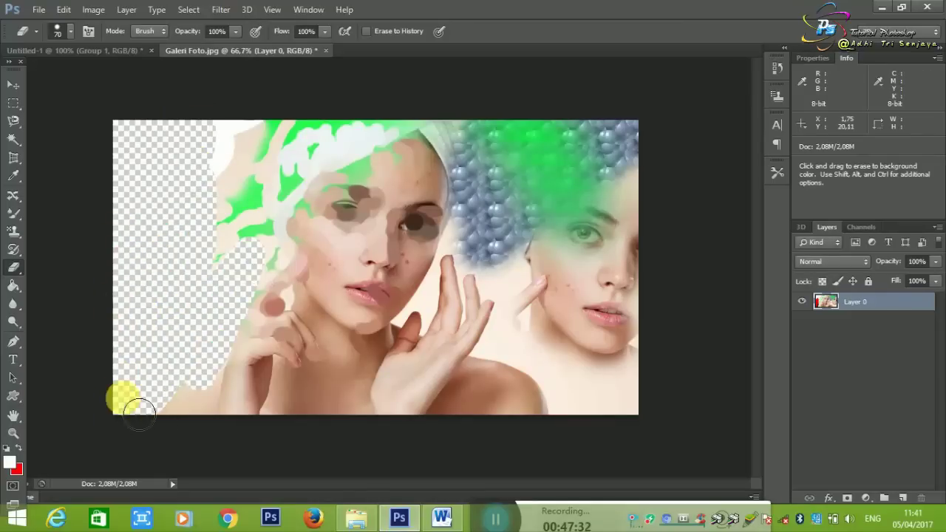
{"action": "right_click", "coordinate": [12, 272]}
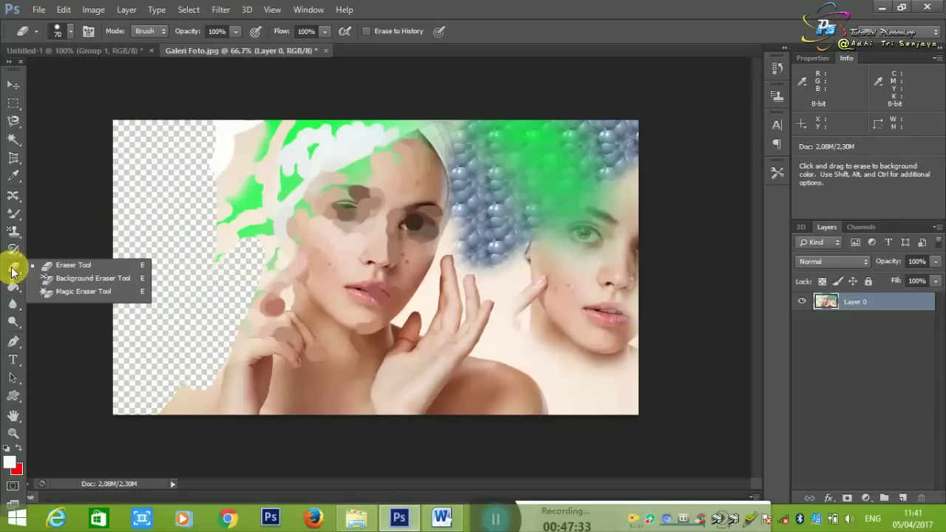
With the Background Eraser at size 175, erase the hand edge and the area left of the hair.
{"action": "left_click", "coordinate": [65, 281]}
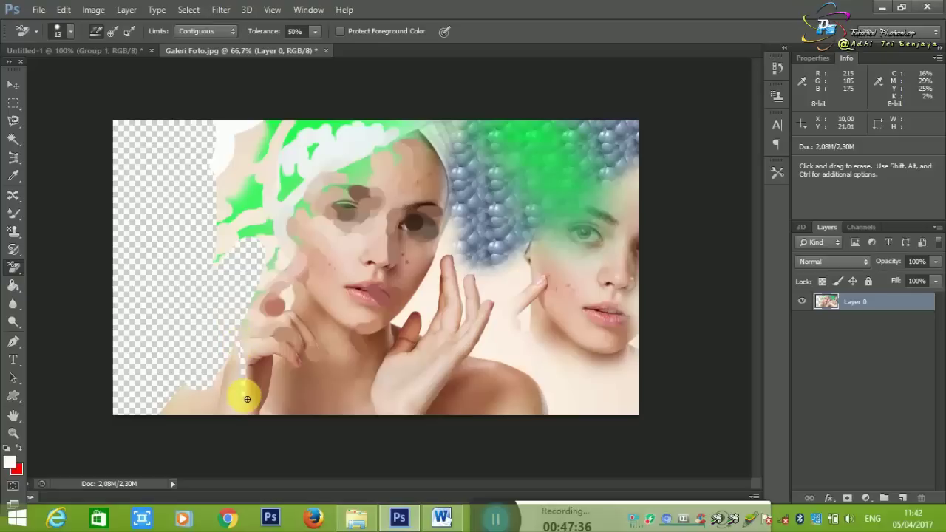
{"action": "left_click_drag", "start_coordinate": [255, 354], "coordinate": [239, 374]}
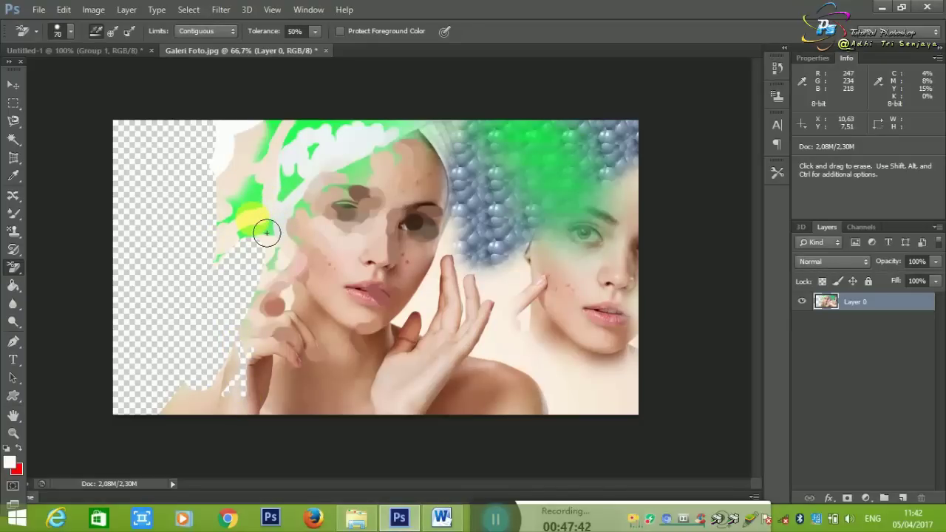
{"action": "key", "text": "bracketleft"}
{"action": "key", "text": "bracketleft"}
{"action": "key", "text": "bracketleft"}
{"action": "mouse_move", "coordinate": [296, 249]}
{"action": "left_mouse_down"}
{"action": "mouse_move", "coordinate": [345, 170]}
{"action": "mouse_move", "coordinate": [271, 177]}
{"action": "left_mouse_up"}
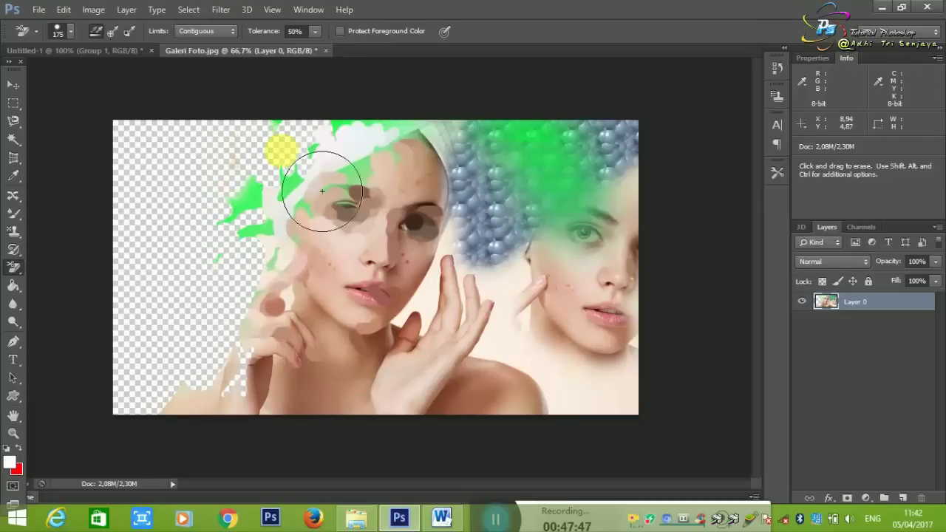
Clear the locked-layer warnings and unlock Layer 0 so erasing works again.
{"action": "left_click", "coordinate": [870, 281]}
{"action": "left_click", "coordinate": [525, 371]}
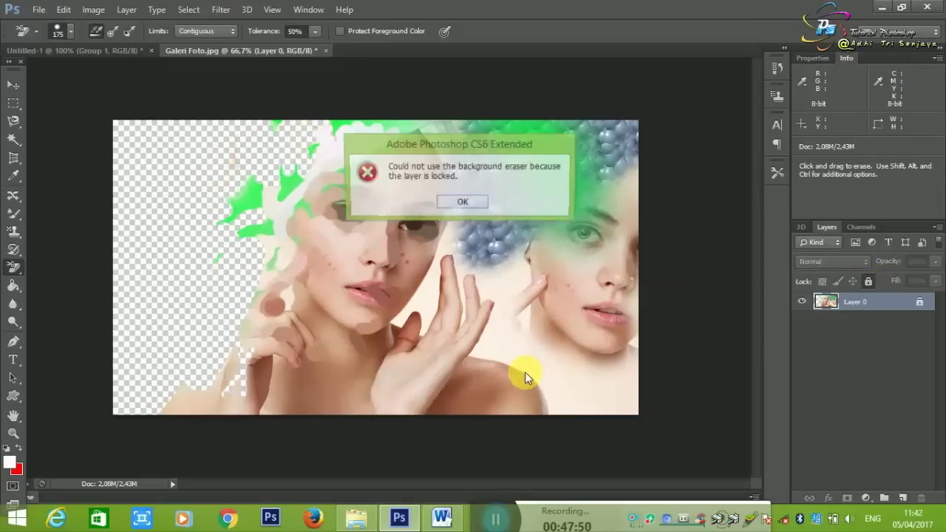
{"action": "left_click", "coordinate": [481, 204]}
{"action": "left_click", "coordinate": [519, 299]}
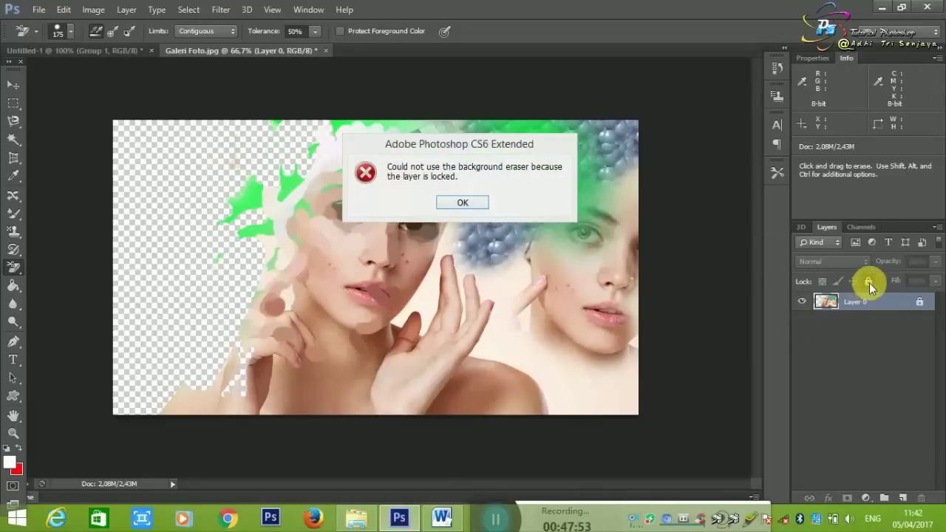
{"action": "left_click", "coordinate": [481, 201]}
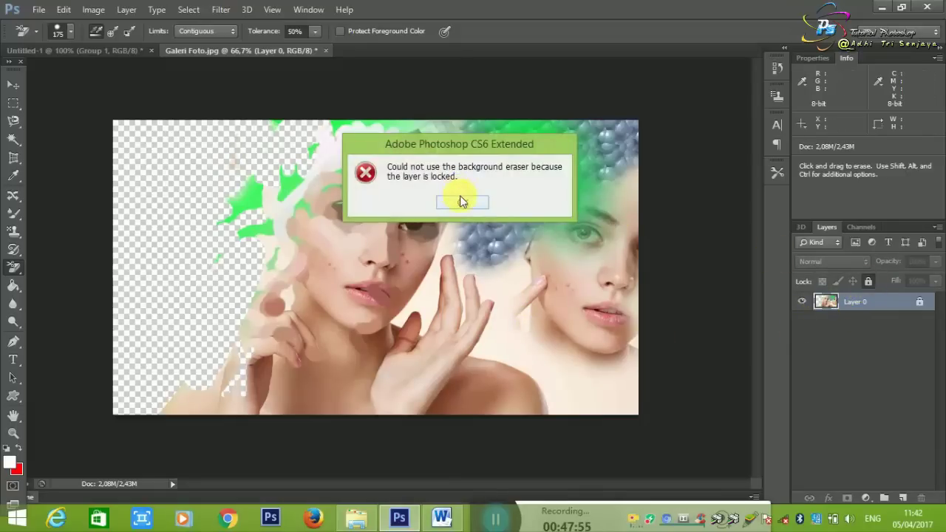
{"action": "left_click", "coordinate": [460, 201]}
{"action": "left_click", "coordinate": [868, 281]}
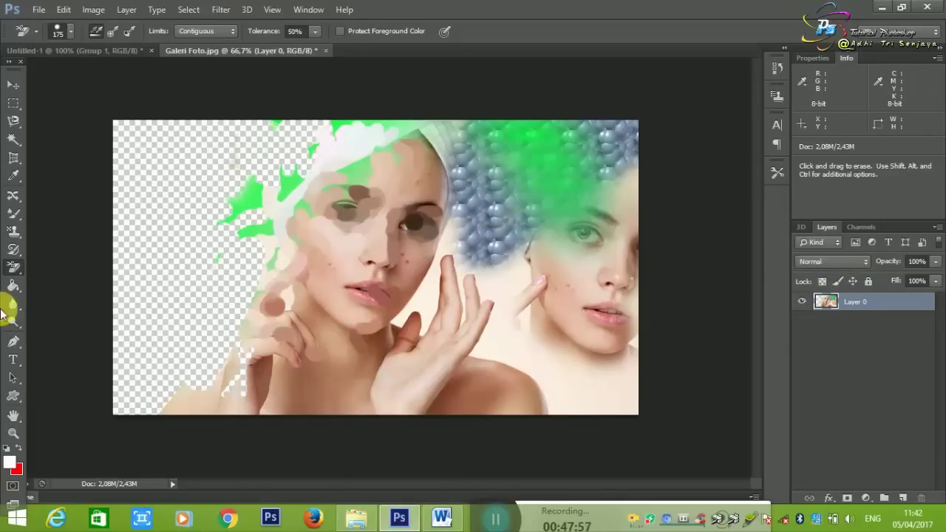
Erase around the chin, choose a new background colour, and punch holes near the hand and cheek.
{"action": "mouse_move", "coordinate": [270, 300]}
{"action": "left_mouse_down"}
{"action": "mouse_move", "coordinate": [296, 380]}
{"action": "mouse_move", "coordinate": [306, 345]}
{"action": "mouse_move", "coordinate": [267, 390]}
{"action": "left_mouse_up"}
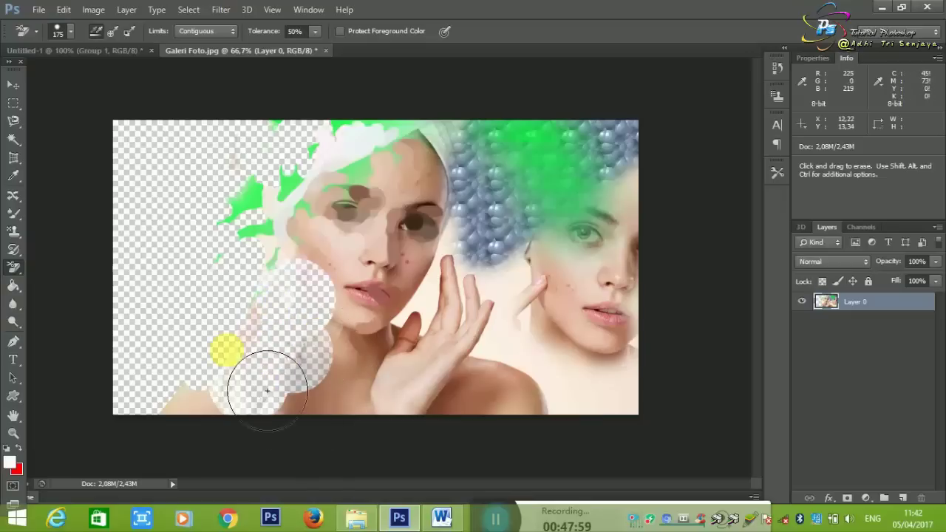
{"action": "left_click", "coordinate": [19, 466]}
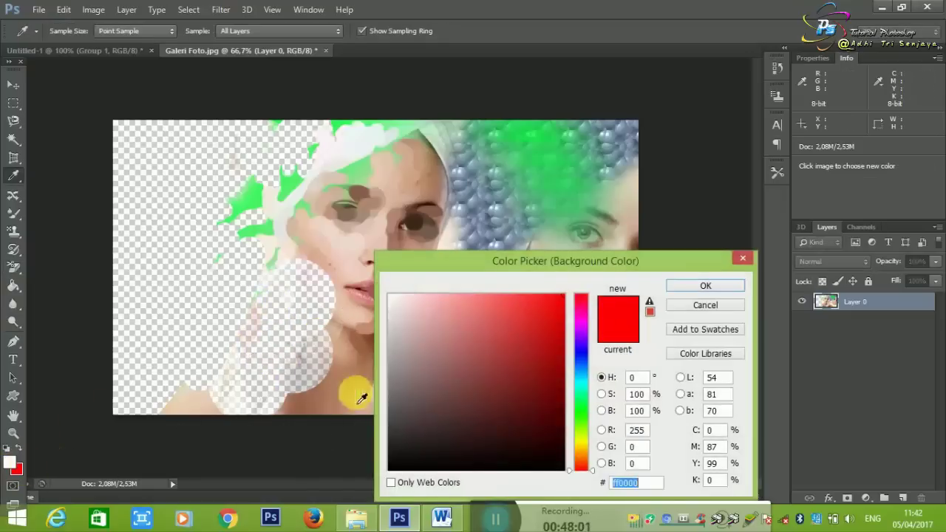
{"action": "left_click", "coordinate": [454, 406]}
{"action": "left_click", "coordinate": [522, 458]}
{"action": "left_click", "coordinate": [705, 286]}
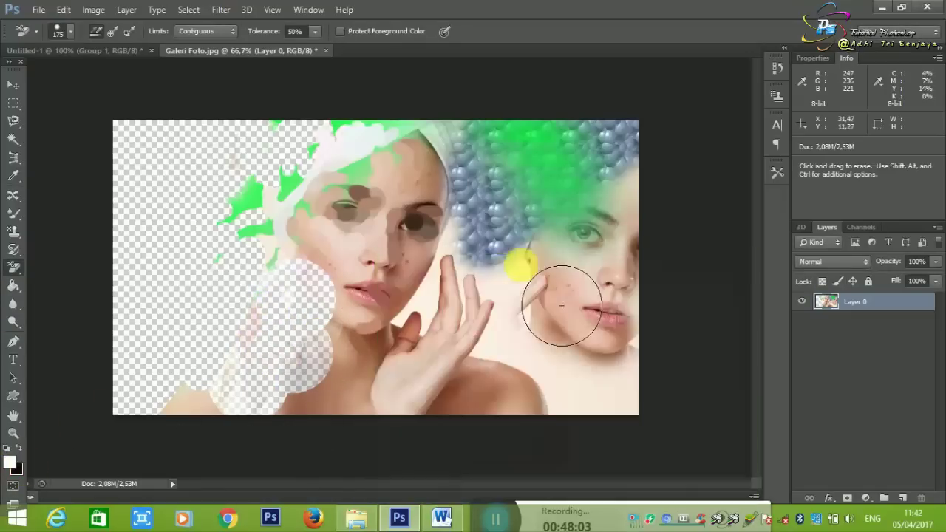
{"action": "left_click", "coordinate": [510, 251]}
{"action": "left_click", "coordinate": [403, 300]}
{"action": "left_click_drag", "start_coordinate": [14, 267], "coordinate": [74, 279]}
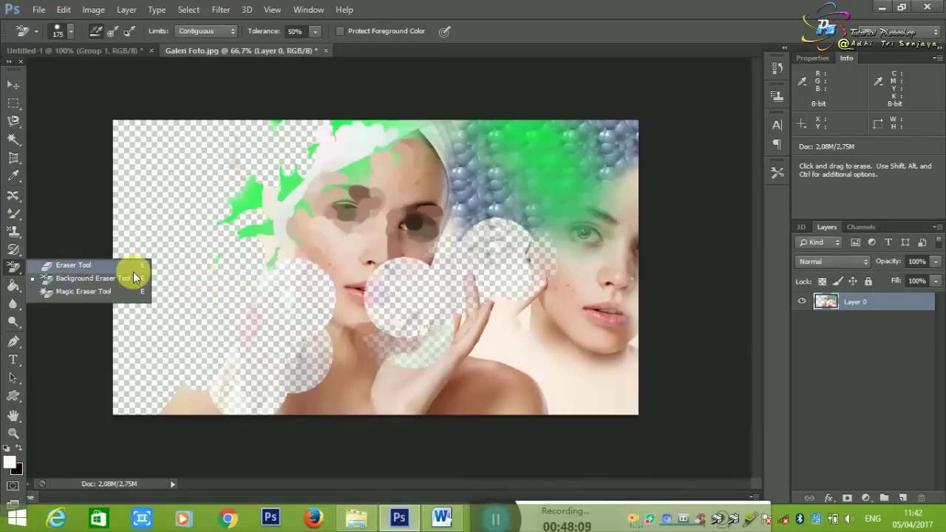
Erase a transparent band across the left woman's eyes and forehead with the standard Eraser.
{"action": "left_click", "coordinate": [106, 266]}
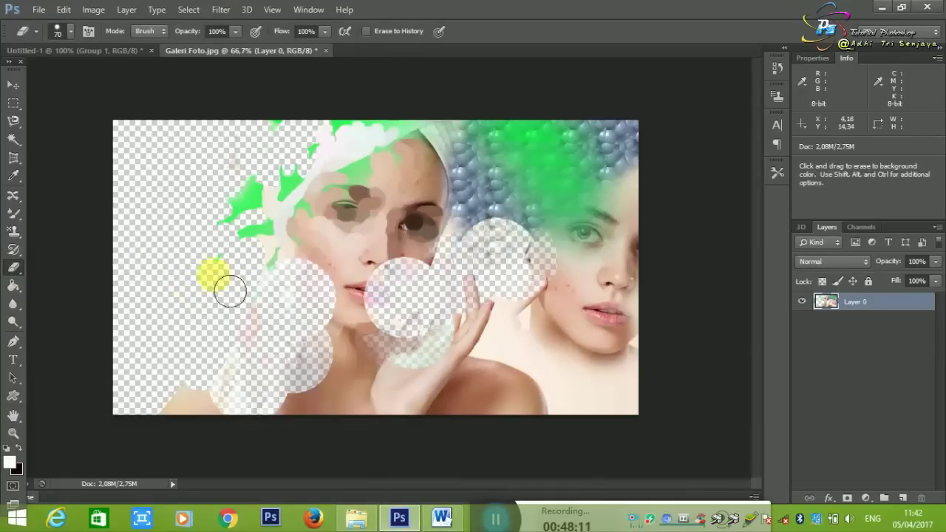
{"action": "mouse_move", "coordinate": [229, 291]}
{"action": "left_mouse_down"}
{"action": "mouse_move", "coordinate": [298, 223]}
{"action": "mouse_move", "coordinate": [286, 221]}
{"action": "left_mouse_up"}
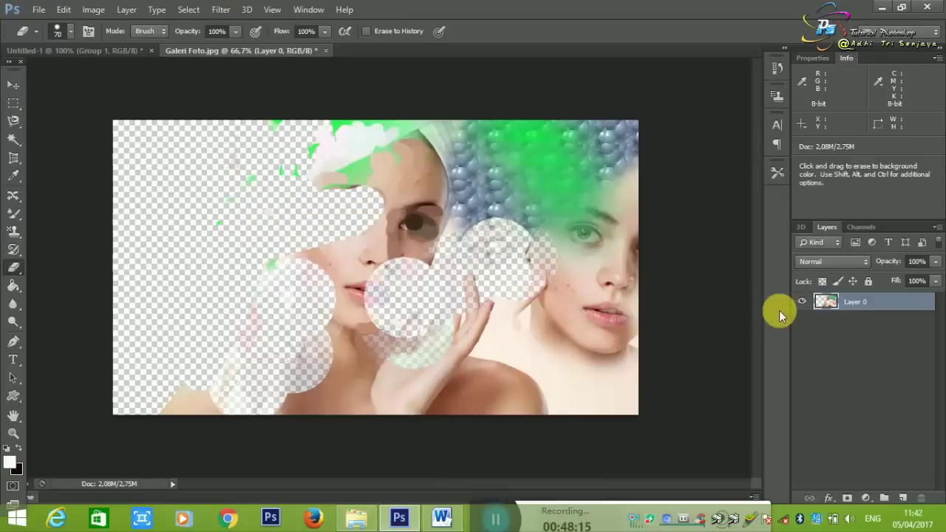
{"action": "left_click", "coordinate": [13, 269]}
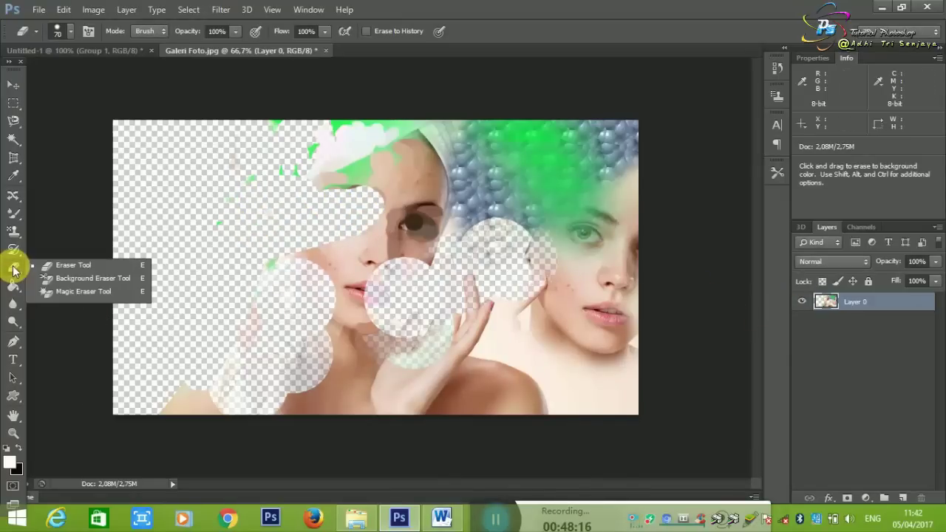
Magic-erase the neck, right shoulder, top green patch and right woman's cheek to transparency.
{"action": "left_click", "coordinate": [55, 294]}
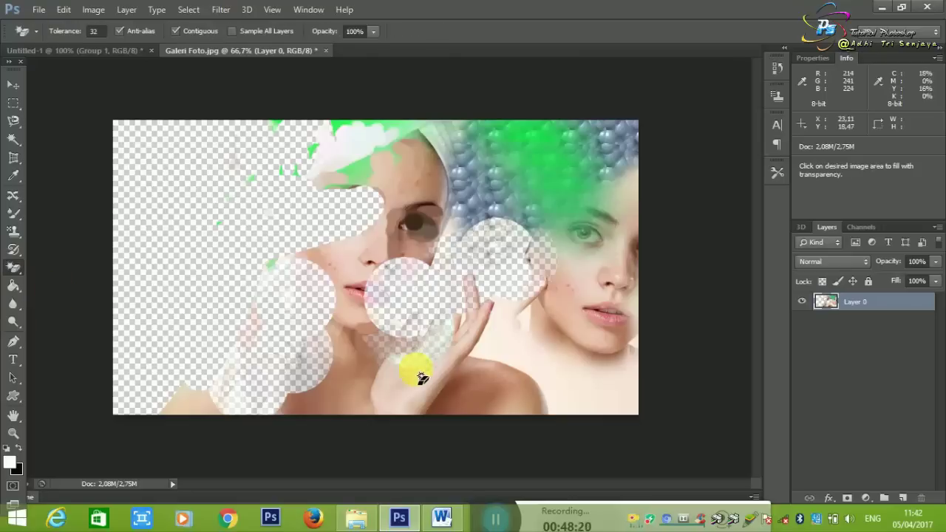
{"action": "left_click", "coordinate": [361, 392]}
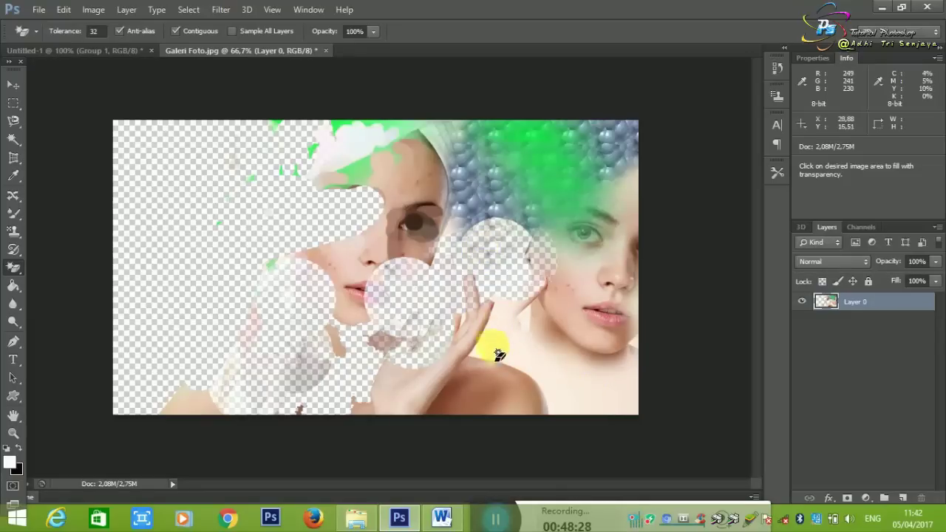
{"action": "left_click", "coordinate": [609, 408]}
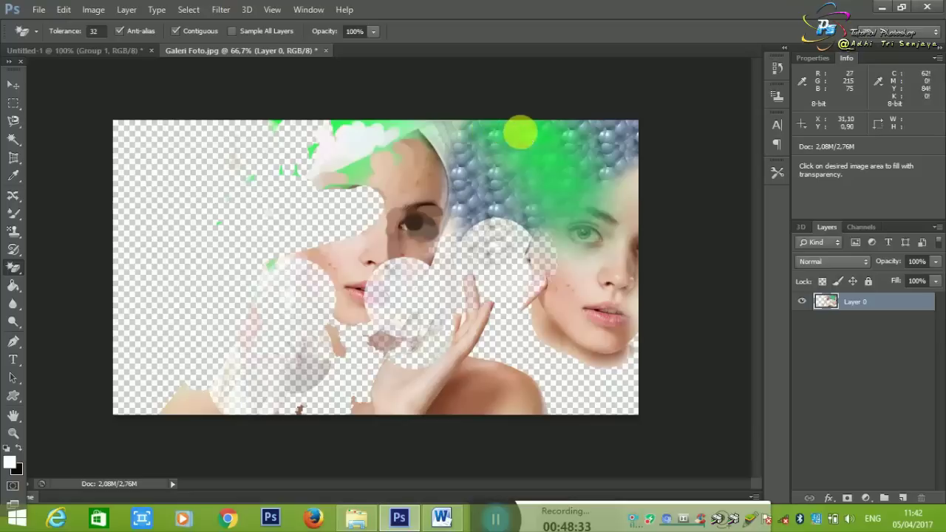
{"action": "left_click", "coordinate": [520, 131]}
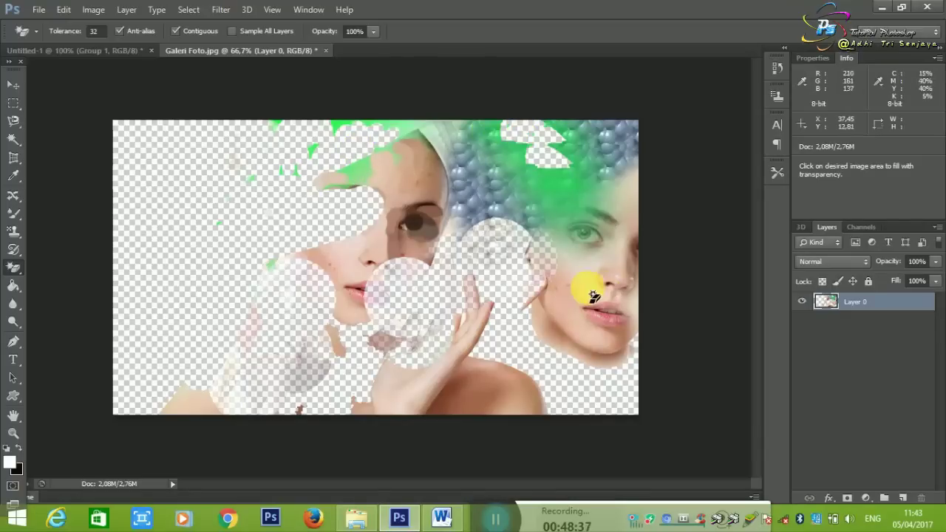
{"action": "left_click", "coordinate": [563, 315]}
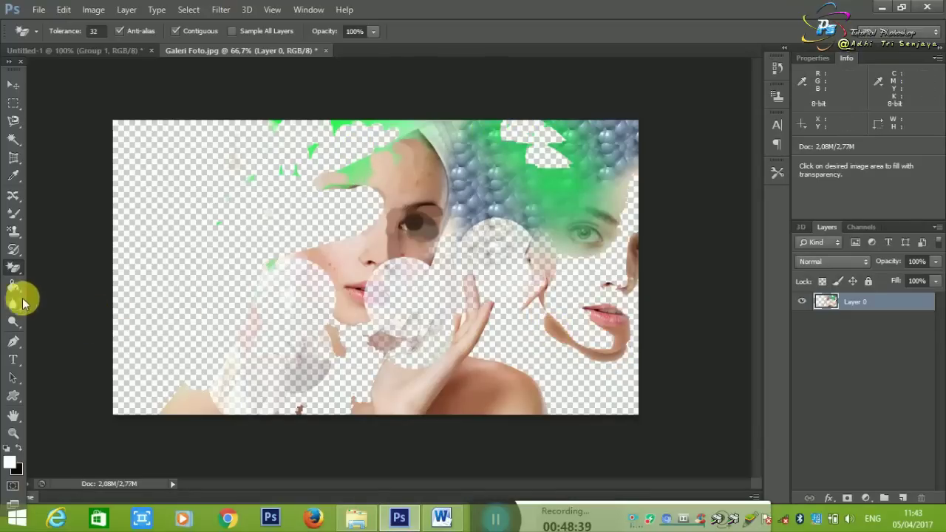
{"action": "left_click", "coordinate": [15, 285]}
{"action": "left_click", "coordinate": [36, 295]}
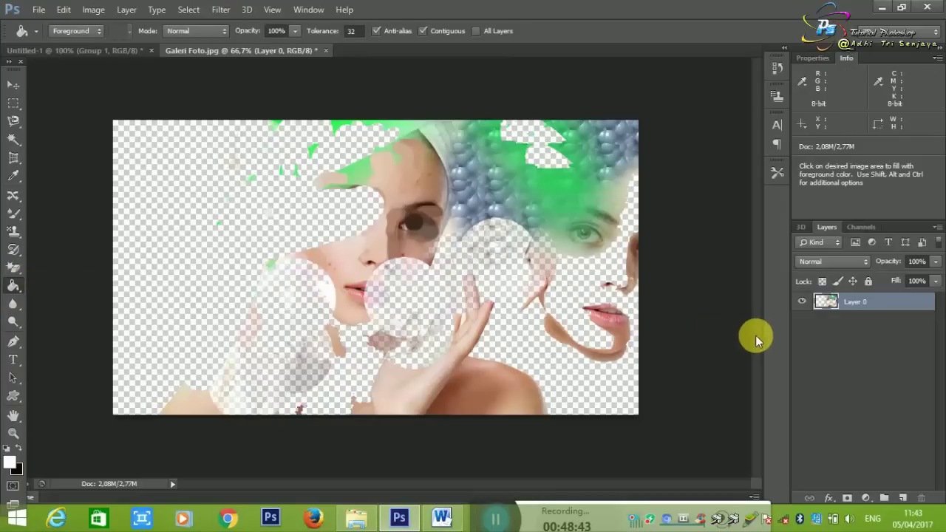
Duplicate the photo layer, add empty Layer 1, and hide Layer 0 and its copy.
{"action": "key", "text": "ctrl+j"}
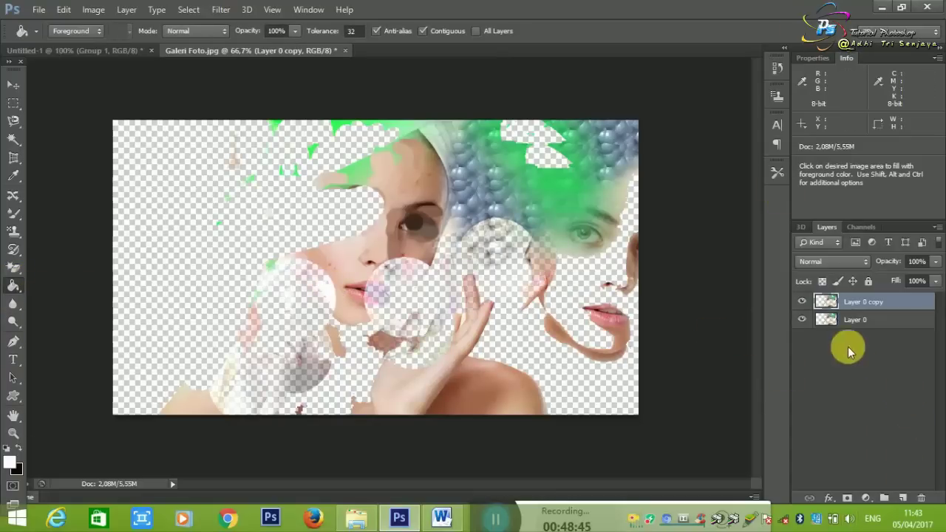
{"action": "left_click", "coordinate": [902, 499]}
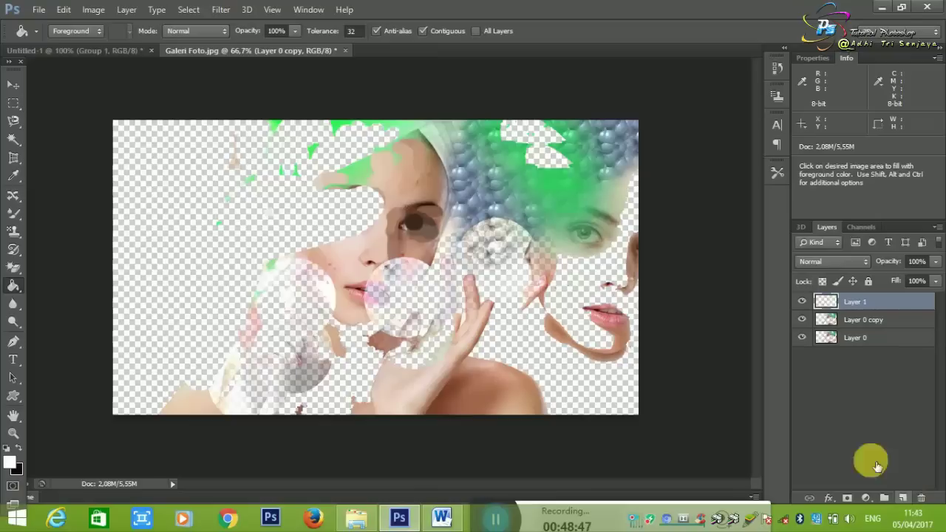
{"action": "left_click_drag", "start_coordinate": [802, 320], "coordinate": [802, 337]}
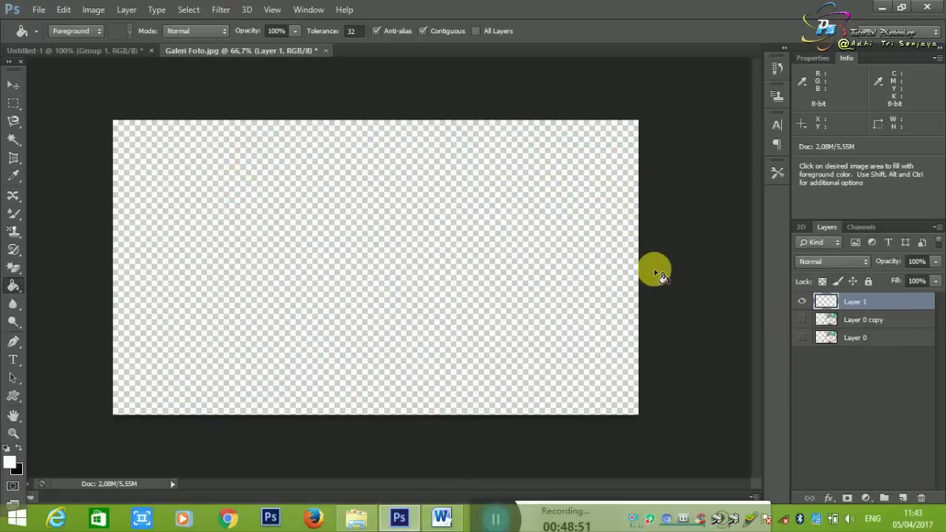
Set the foreground to pure red and bucket-fill Layer 1 solid red.
{"action": "right_click", "coordinate": [6, 294]}
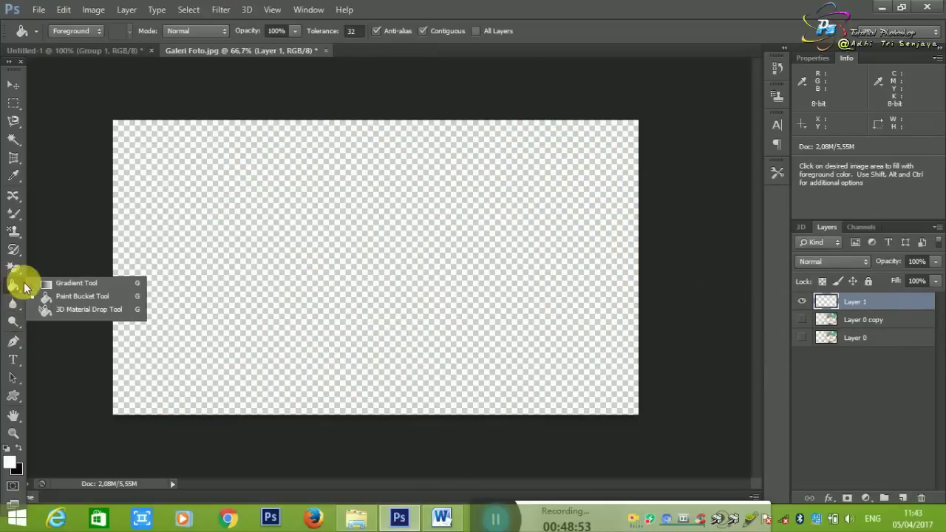
{"action": "left_click", "coordinate": [60, 295]}
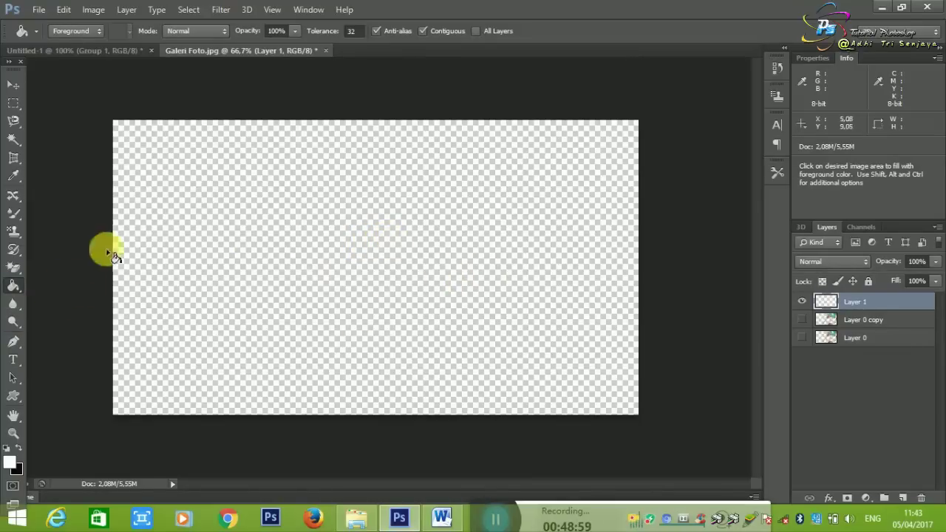
{"action": "left_click", "coordinate": [15, 463]}
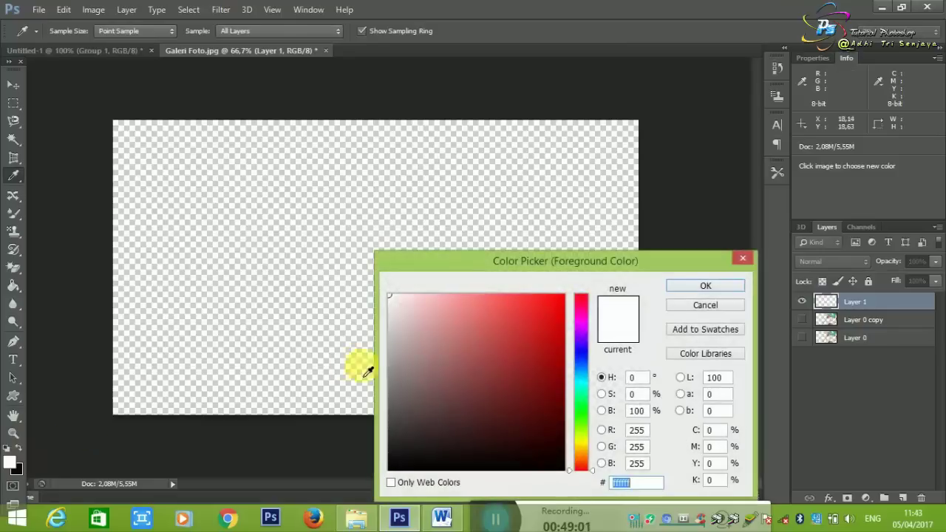
{"action": "left_click", "coordinate": [564, 295]}
{"action": "left_click", "coordinate": [729, 291]}
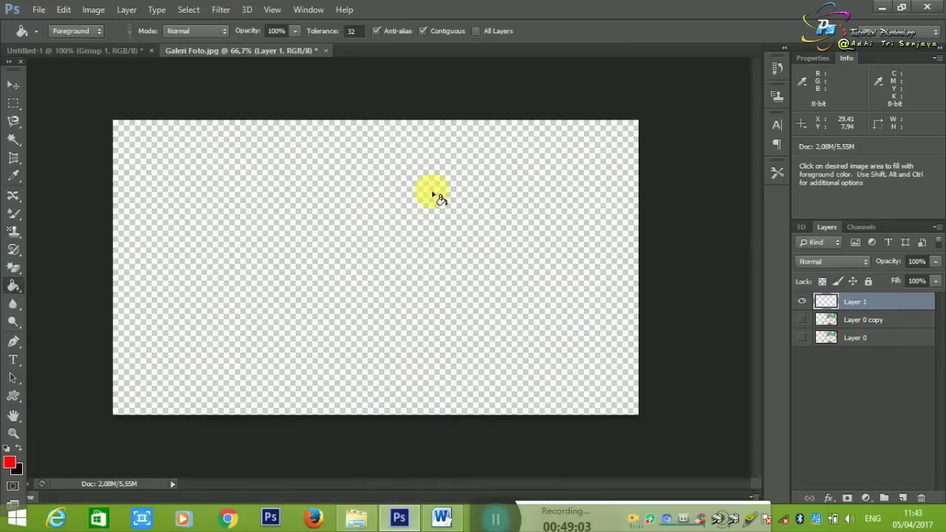
{"action": "left_click", "coordinate": [423, 190]}
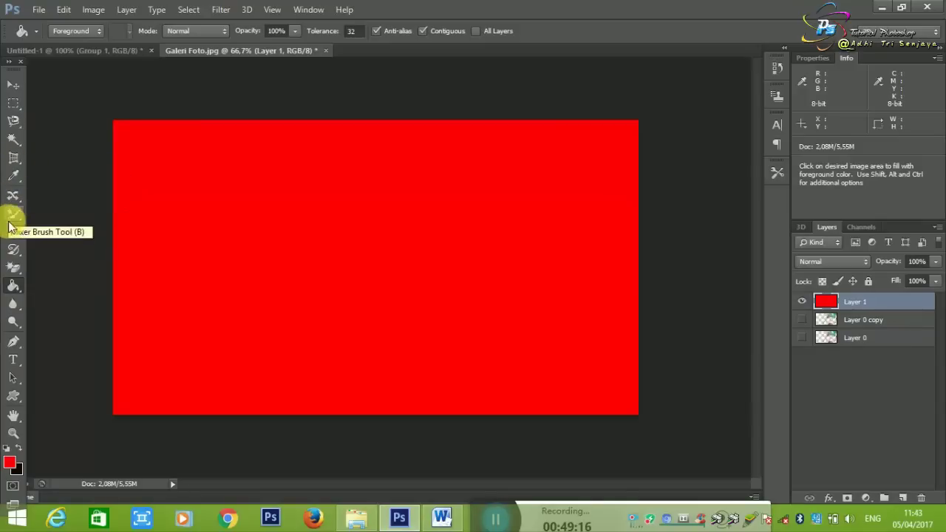
Draw a wavy black pencil line down the middle of Layer 1.
{"action": "left_click", "coordinate": [13, 158]}
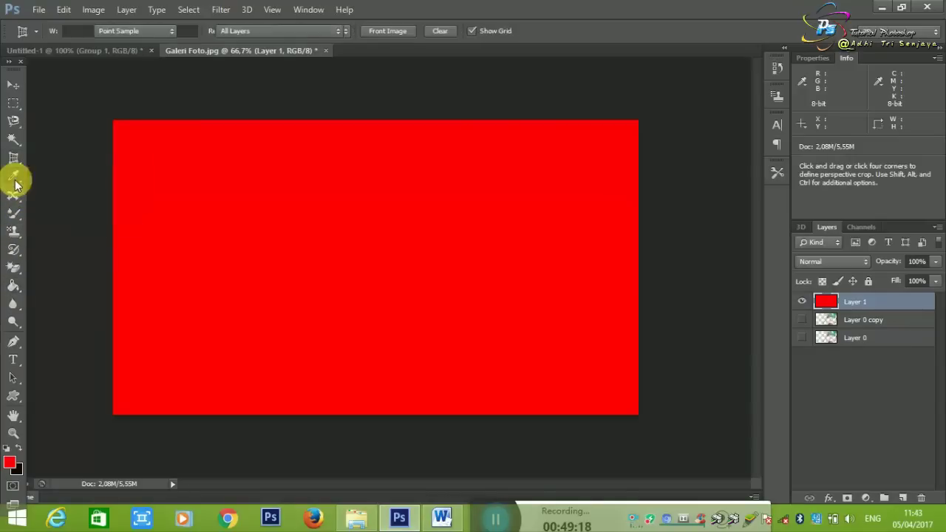
{"action": "left_click", "coordinate": [14, 177]}
{"action": "left_click", "coordinate": [14, 195]}
{"action": "left_click", "coordinate": [12, 214]}
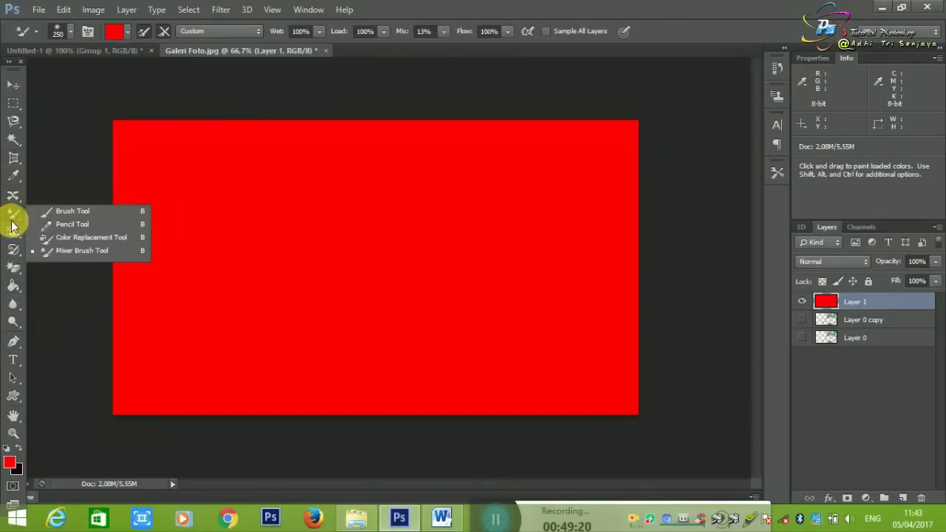
{"action": "left_click", "coordinate": [67, 224]}
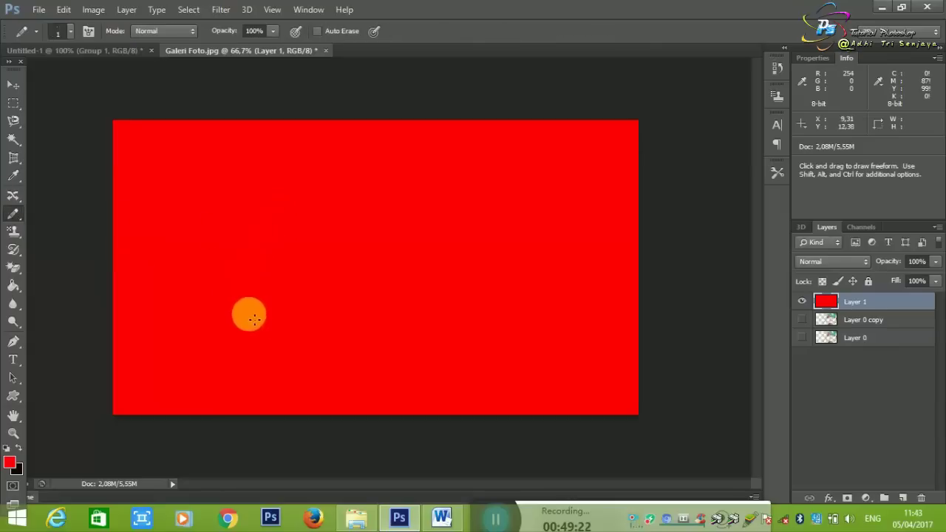
{"action": "left_click", "coordinate": [10, 461]}
{"action": "left_click", "coordinate": [566, 469]}
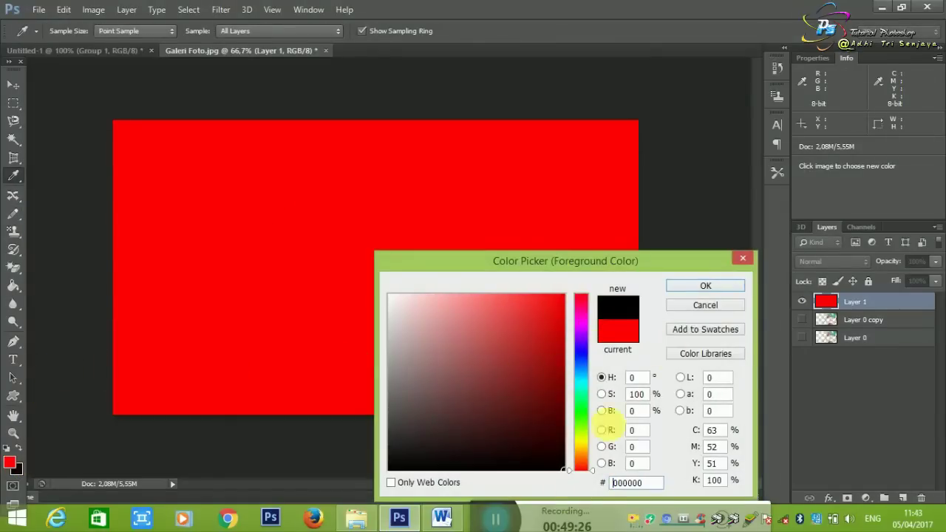
{"action": "left_click", "coordinate": [716, 291]}
{"action": "left_click_drag", "start_coordinate": [373, 120], "coordinate": [360, 448]}
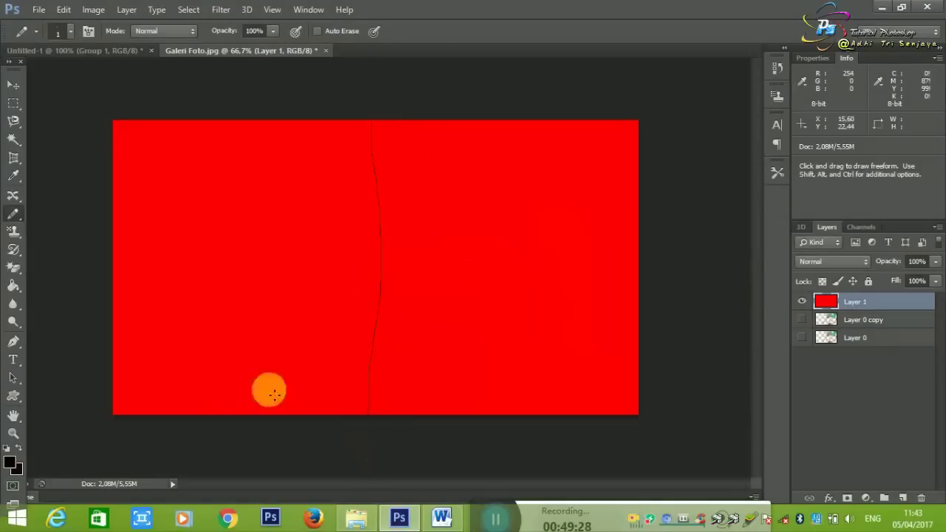
Bucket-fill the area left of the line solid black.
{"action": "left_click", "coordinate": [15, 288]}
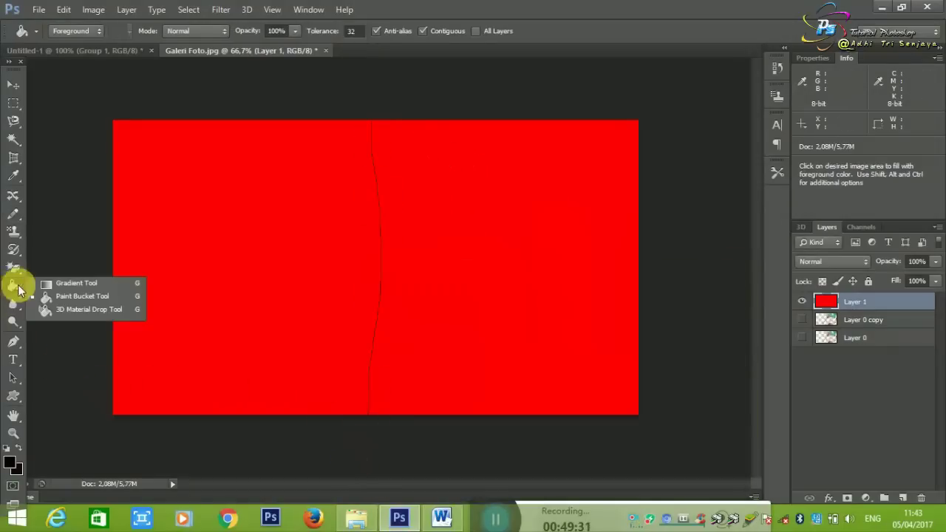
{"action": "left_click", "coordinate": [51, 295]}
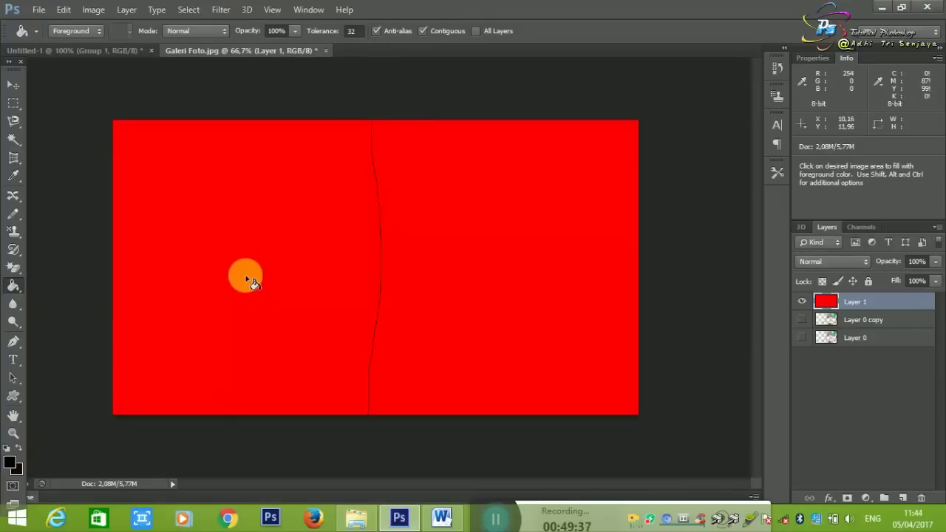
{"action": "left_click", "coordinate": [248, 279]}
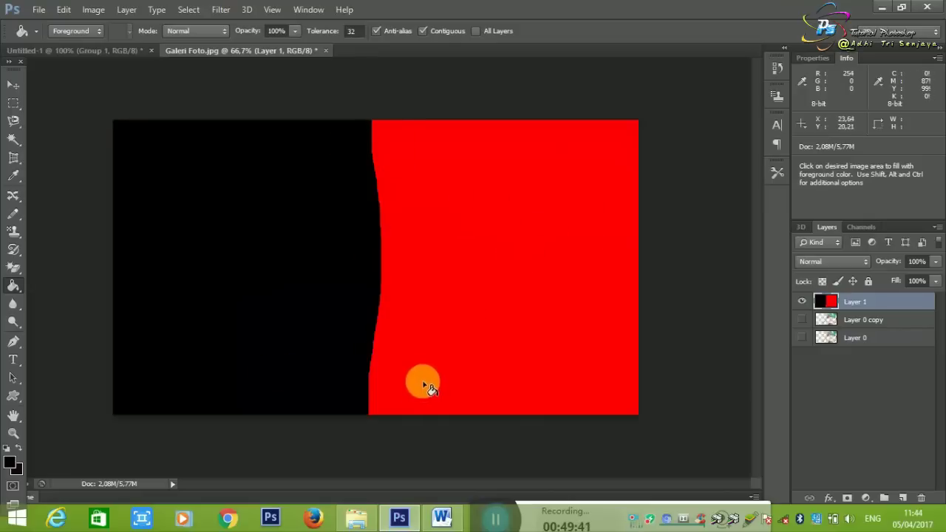
Reset colours to black and white and draw linear black-to-white gradients across Layer 1.
{"action": "right_click", "coordinate": [19, 292]}
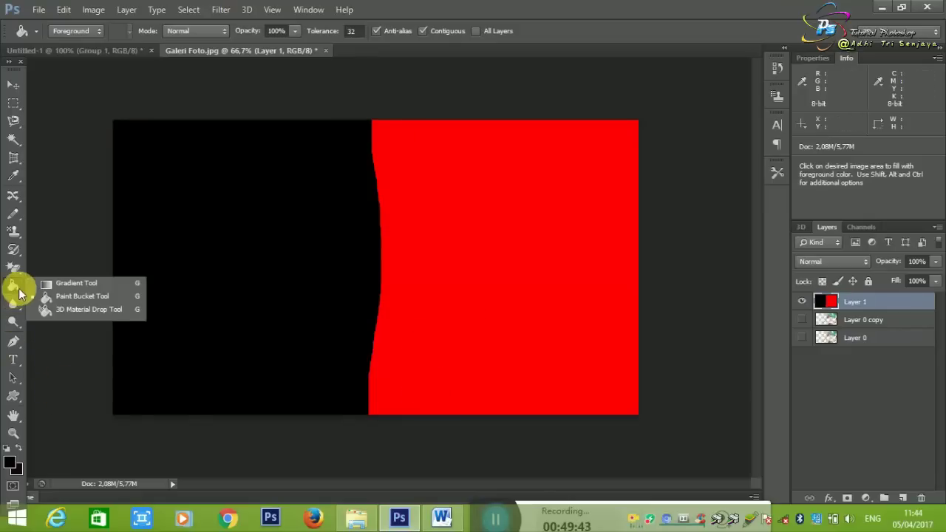
{"action": "left_click", "coordinate": [62, 287]}
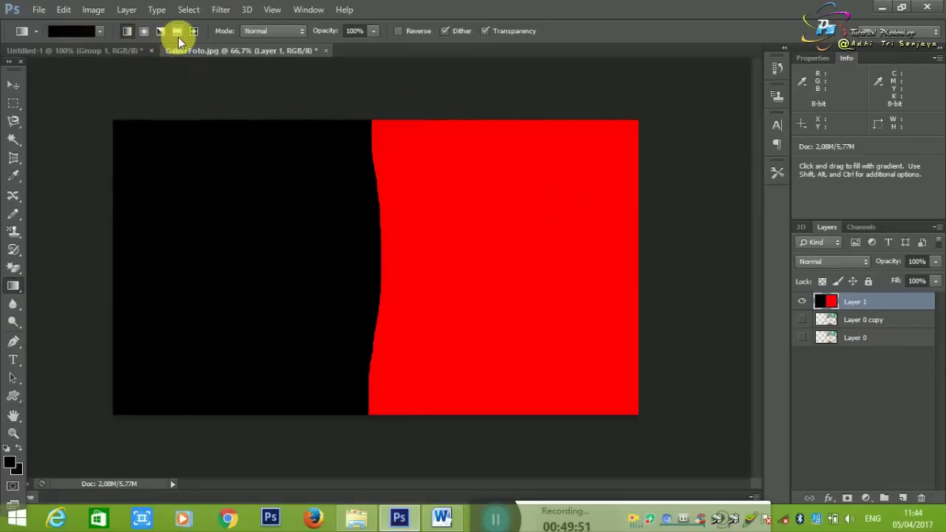
{"action": "left_click_drag", "start_coordinate": [172, 120], "coordinate": [353, 287]}
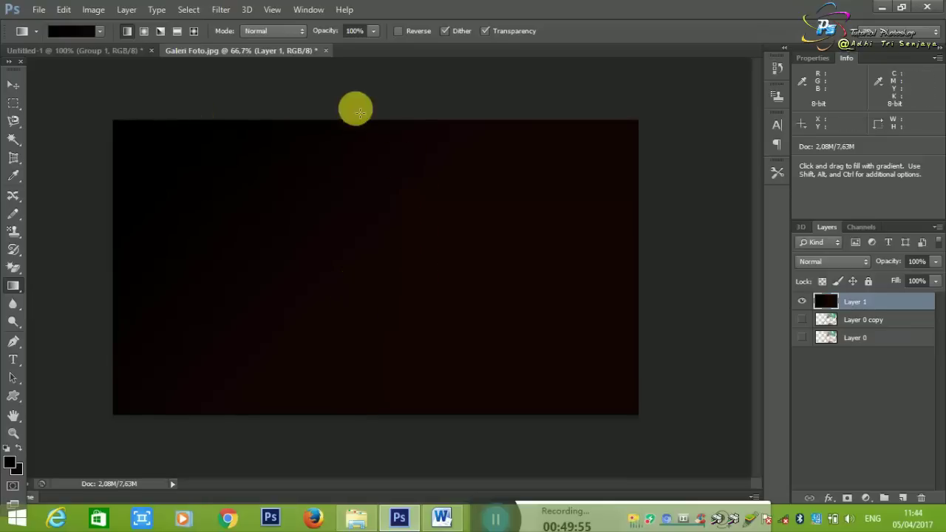
{"action": "left_click", "coordinate": [8, 449]}
{"action": "left_click_drag", "start_coordinate": [95, 396], "coordinate": [385, 238]}
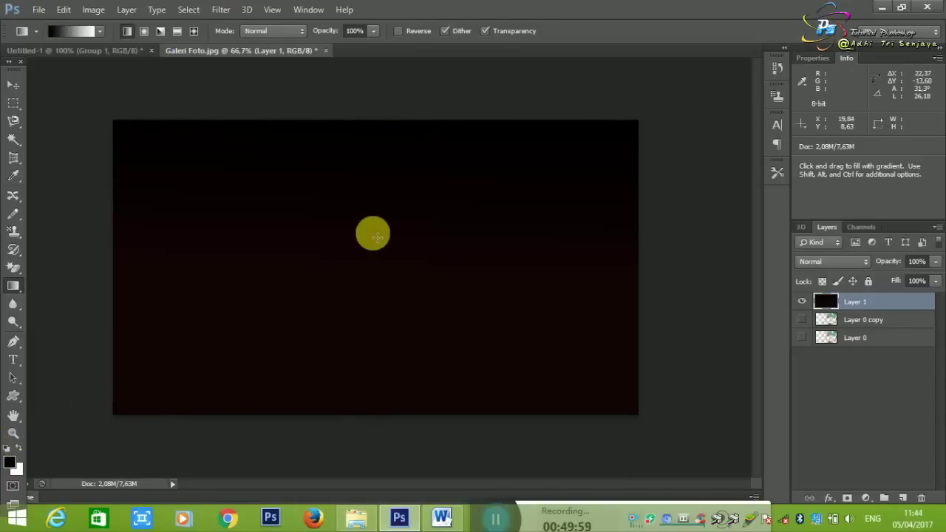
{"action": "left_click_drag", "start_coordinate": [433, 68], "coordinate": [515, 203]}
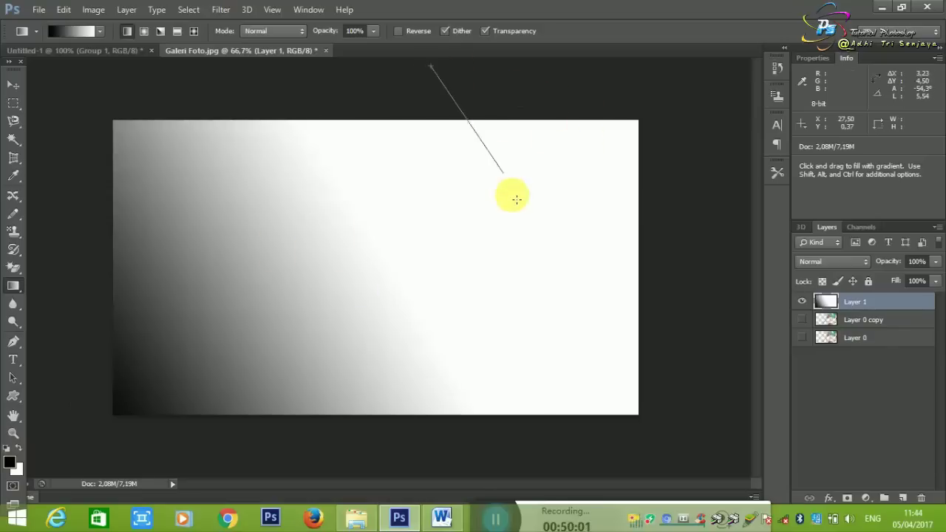
{"action": "left_click_drag", "start_coordinate": [638, 147], "coordinate": [480, 222]}
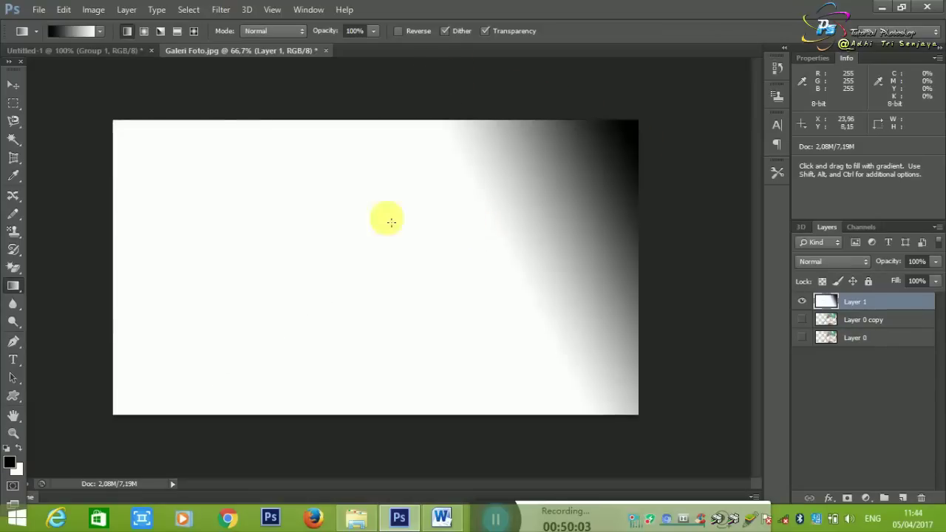
Redraw the fill as a radial gradient with a dark centre placed lower.
{"action": "left_click", "coordinate": [144, 31]}
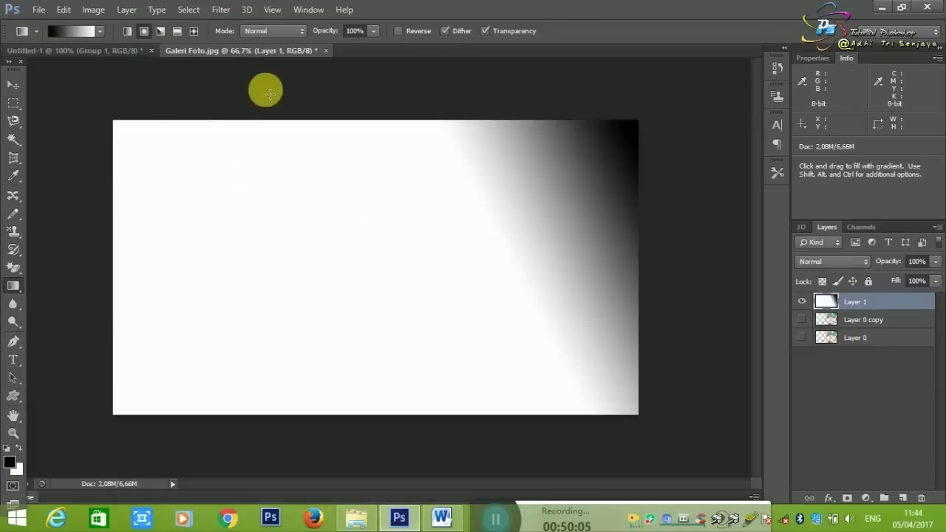
{"action": "left_click_drag", "start_coordinate": [278, 93], "coordinate": [416, 264]}
{"action": "left_click_drag", "start_coordinate": [418, 229], "coordinate": [374, 344]}
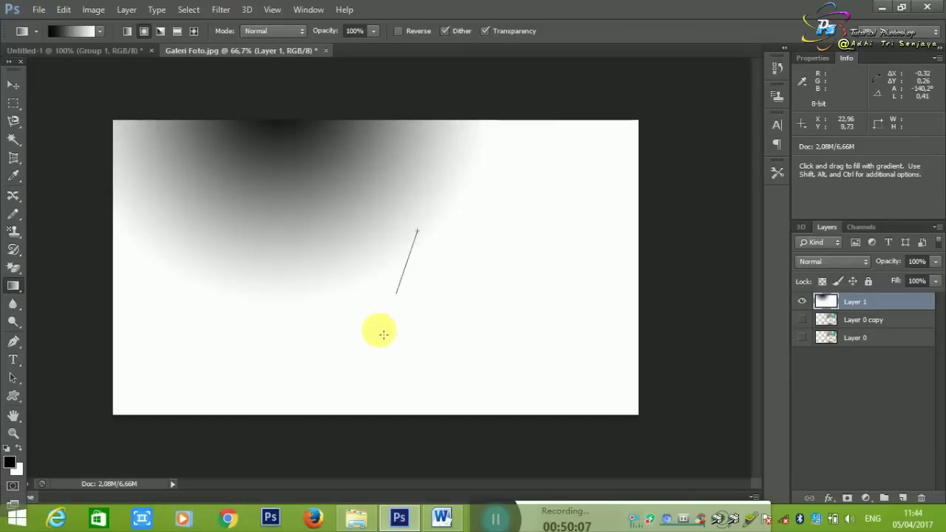
{"action": "left_click_drag", "start_coordinate": [323, 313], "coordinate": [175, 313]}
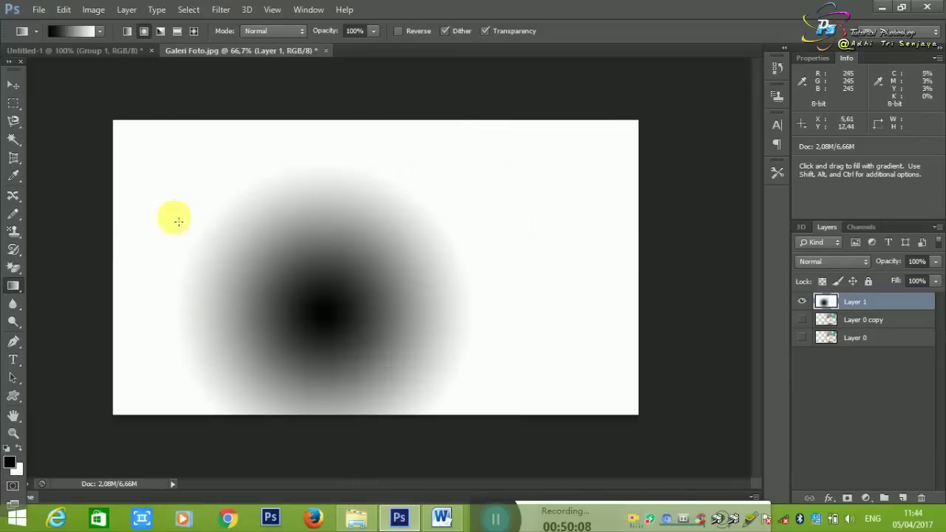
Redraw it as an angle gradient with its apex left of centre.
{"action": "left_click", "coordinate": [159, 31]}
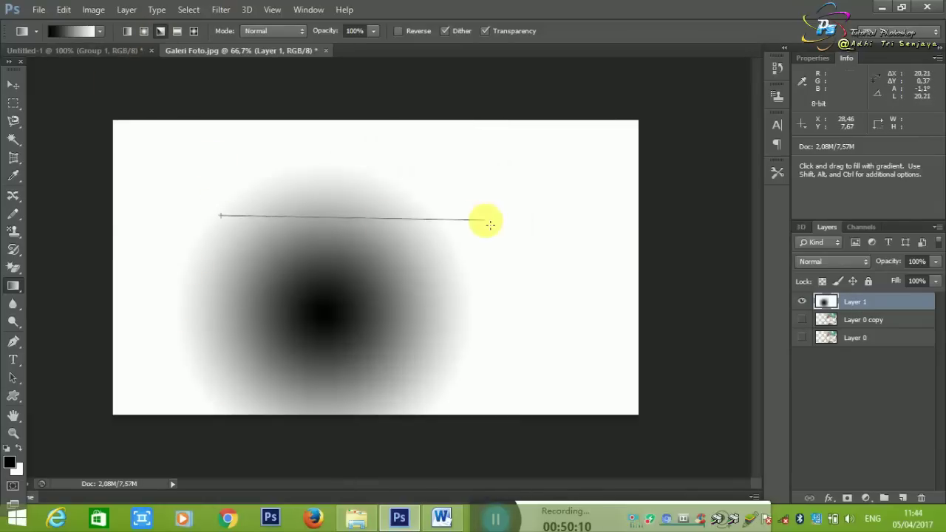
{"action": "left_click_drag", "start_coordinate": [222, 214], "coordinate": [490, 221]}
{"action": "left_click_drag", "start_coordinate": [524, 181], "coordinate": [444, 196]}
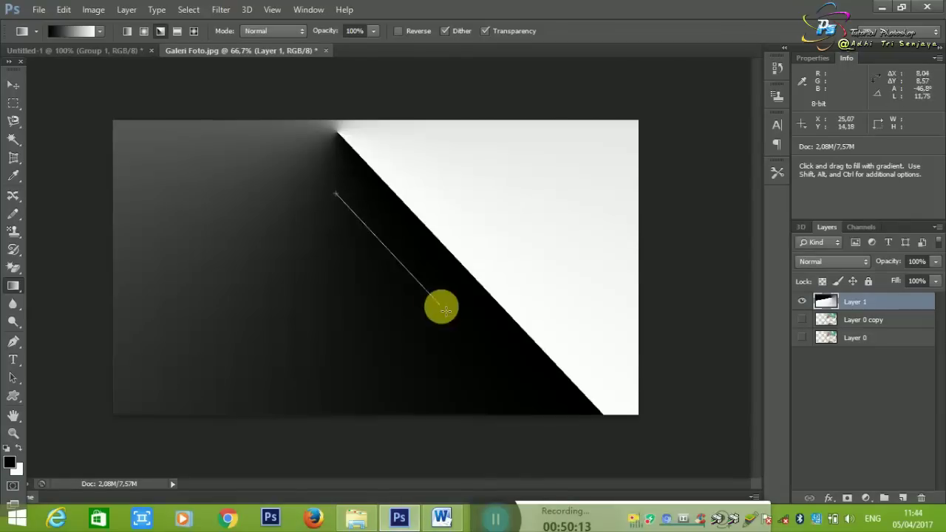
{"action": "left_click_drag", "start_coordinate": [334, 194], "coordinate": [439, 303]}
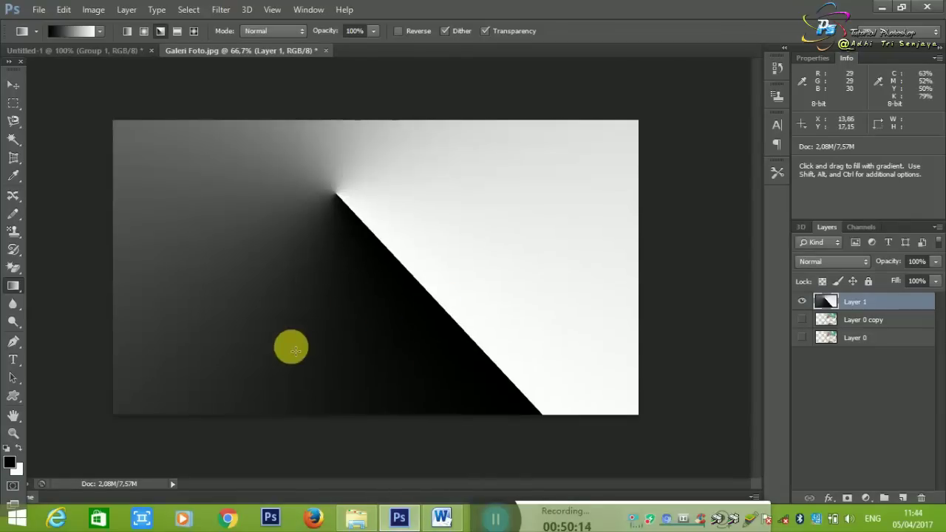
{"action": "left_click_drag", "start_coordinate": [226, 246], "coordinate": [237, 312]}
Add an empty Layer 2 directly above Layer 0 copy.
{"action": "left_click", "coordinate": [15, 287]}
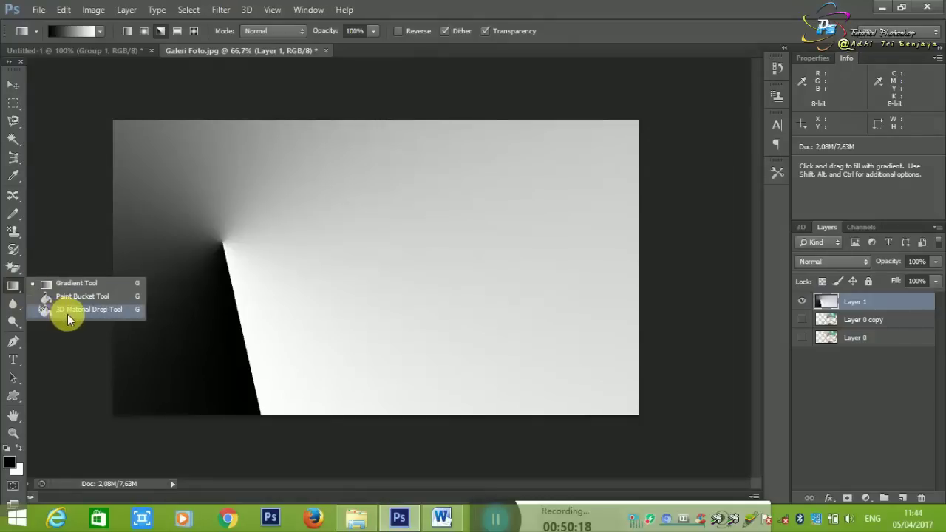
{"action": "left_click", "coordinate": [72, 312]}
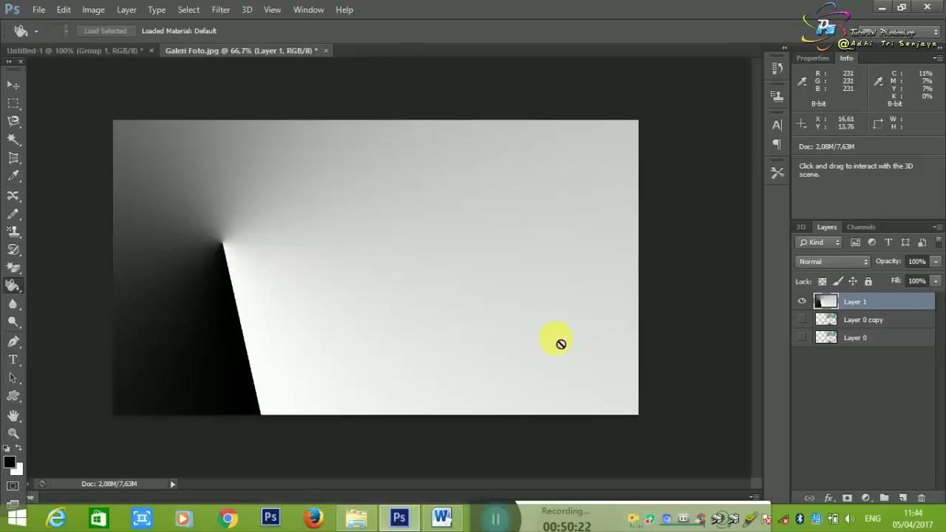
{"action": "left_click", "coordinate": [821, 319]}
{"action": "left_click", "coordinate": [903, 498]}
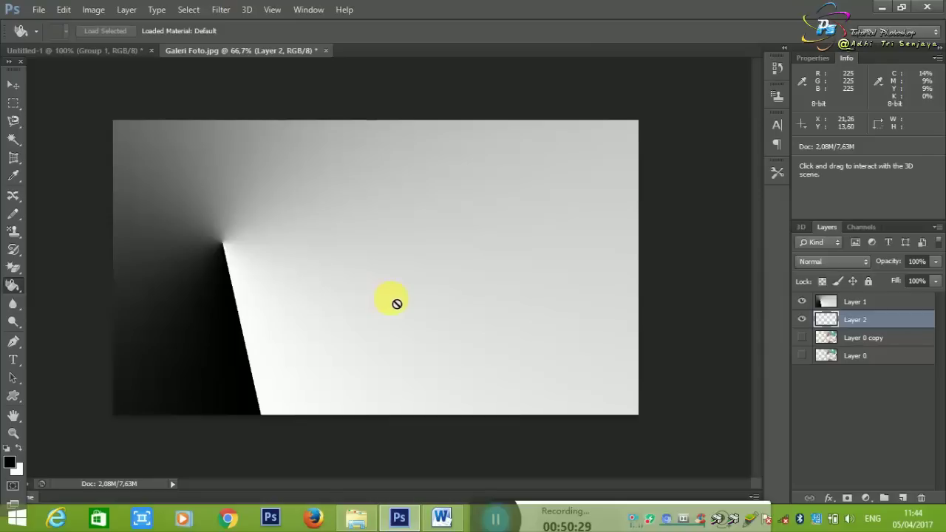
Bring up the Open dialog showing New folder with Galeri Foto.
{"action": "left_click_drag", "start_coordinate": [393, 303], "coordinate": [481, 315]}
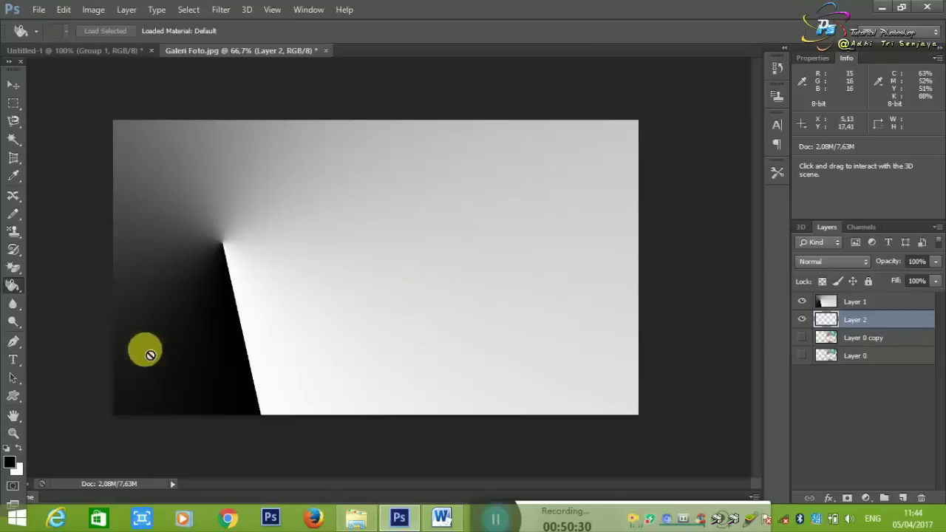
{"action": "right_click", "coordinate": [14, 288]}
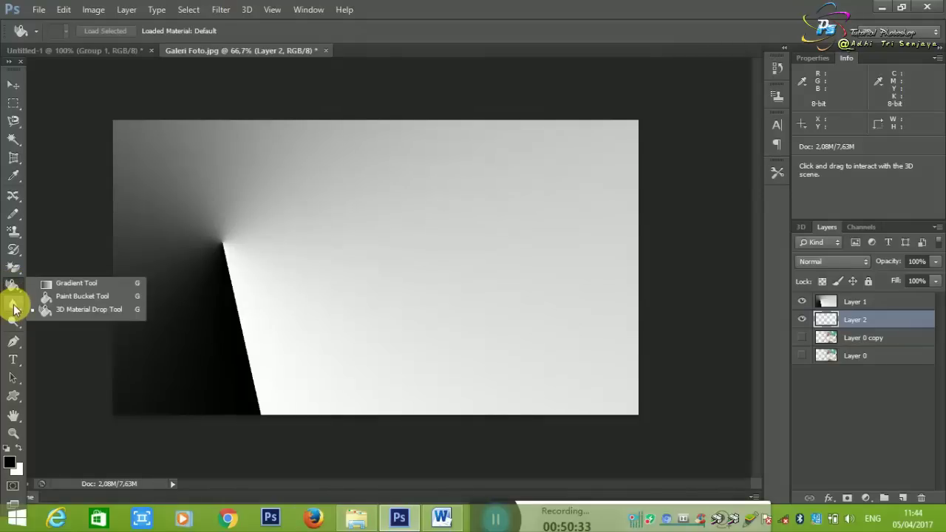
{"action": "left_click", "coordinate": [24, 305]}
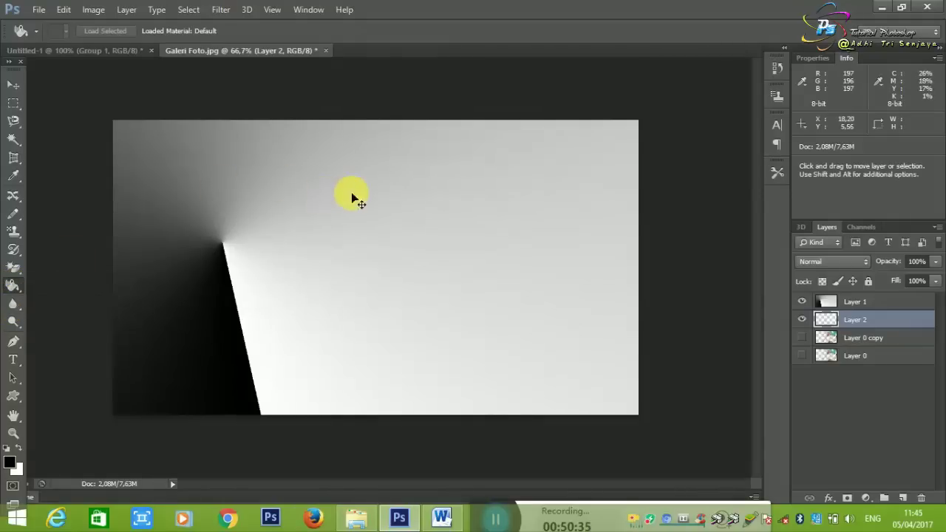
{"action": "key", "text": "ctrl+o"}
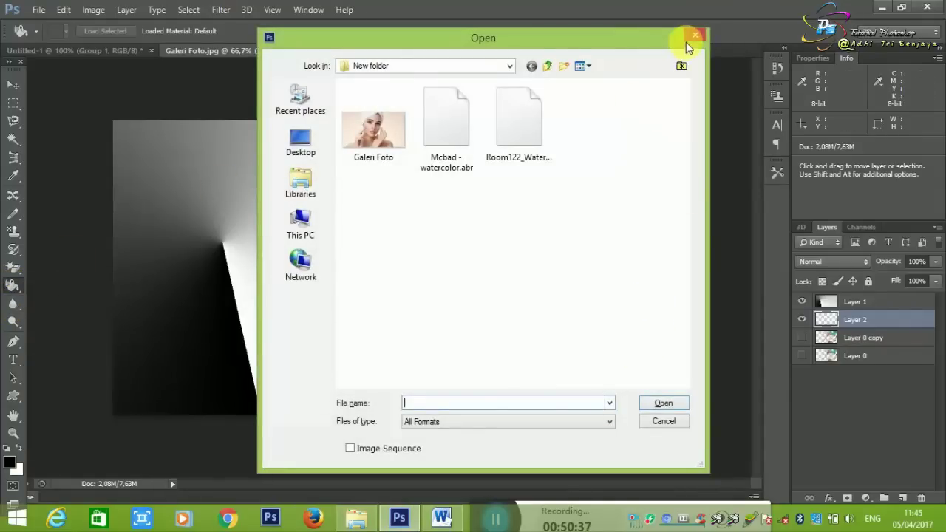
Close the edited Galeri Foto.jpg without saving and reopen it fresh.
{"action": "left_click", "coordinate": [686, 43]}
{"action": "left_click", "coordinate": [325, 50]}
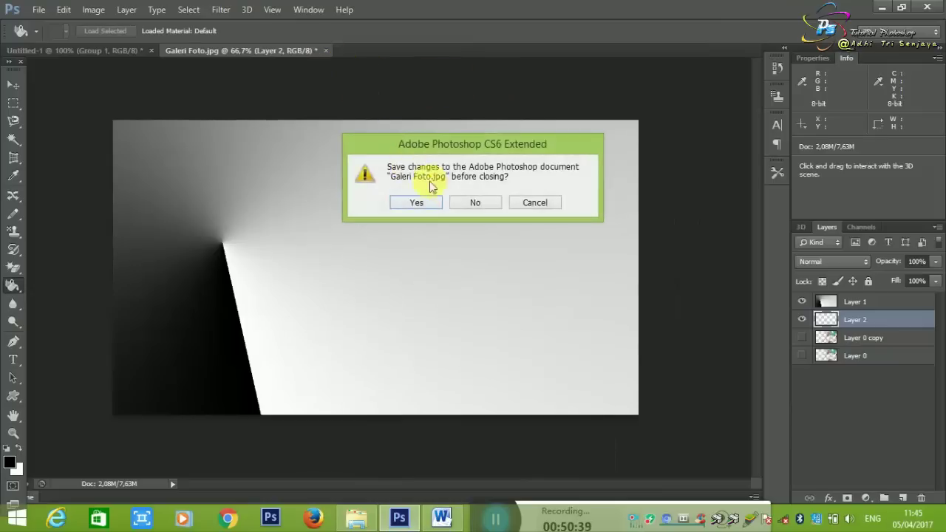
{"action": "left_click", "coordinate": [469, 203]}
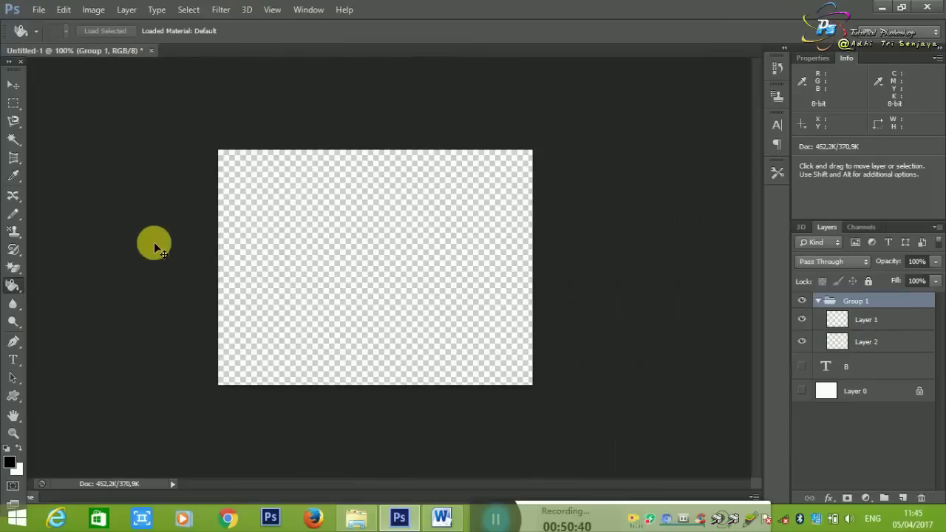
{"action": "key", "text": "ctrl+o"}
{"action": "double_click", "coordinate": [372, 110]}
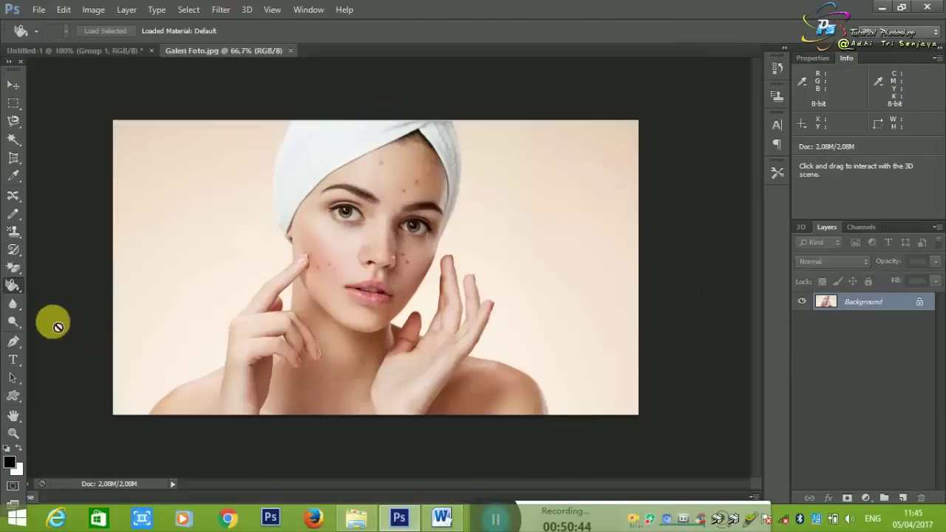
Choose the Blur Tool and zoom in on the portrait.
{"action": "left_click", "coordinate": [14, 303]}
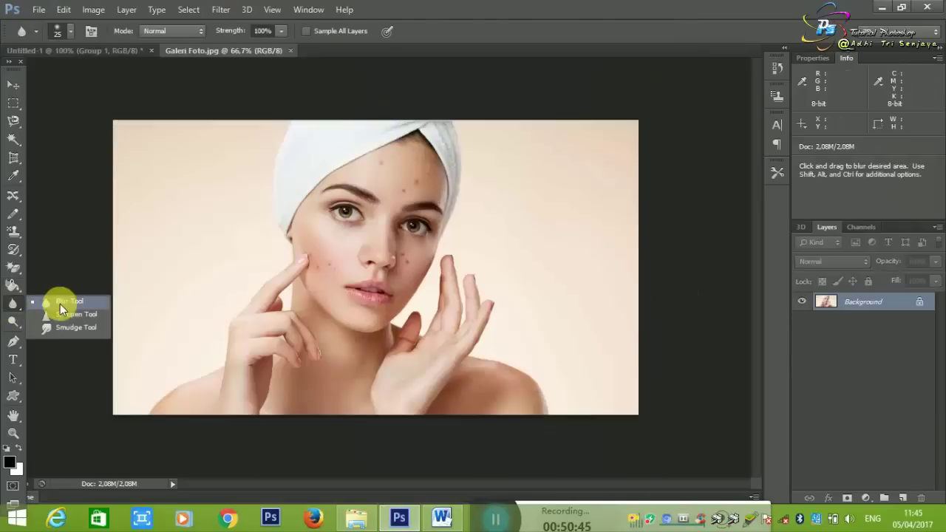
{"action": "left_click", "coordinate": [64, 309]}
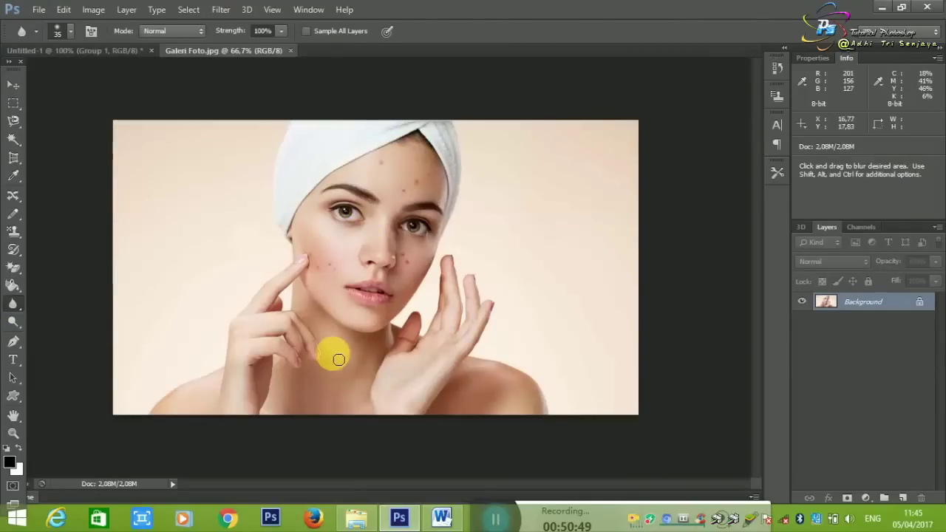
{"action": "scroll", "coordinate": [339, 360], "scroll_direction": "up", "scroll_amount": 2}
{"action": "scroll", "coordinate": [338, 360], "scroll_direction": "up", "scroll_amount": 2}
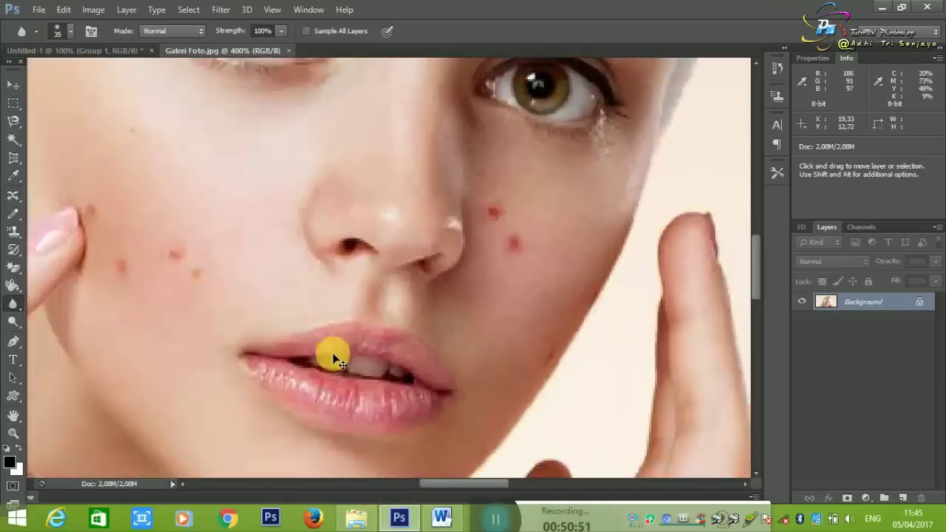
{"action": "scroll", "coordinate": [333, 359], "scroll_direction": "down", "scroll_amount": 2}
{"action": "scroll", "coordinate": [325, 370], "scroll_direction": "up", "scroll_amount": 3}
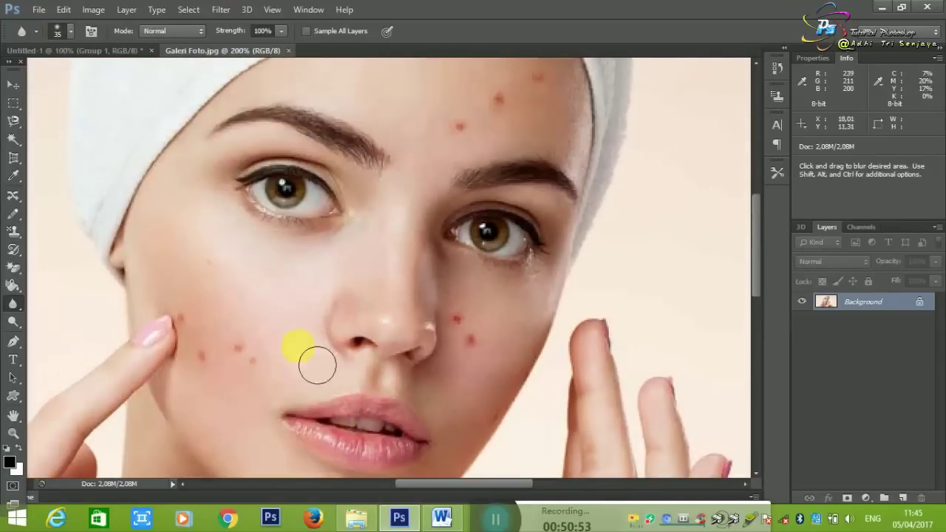
{"action": "scroll", "coordinate": [444, 362], "scroll_direction": "up", "scroll_amount": 1}
{"action": "scroll", "coordinate": [518, 296], "scroll_direction": "up", "scroll_amount": 3}
{"action": "scroll", "coordinate": [306, 201], "scroll_direction": "up", "scroll_amount": 1}
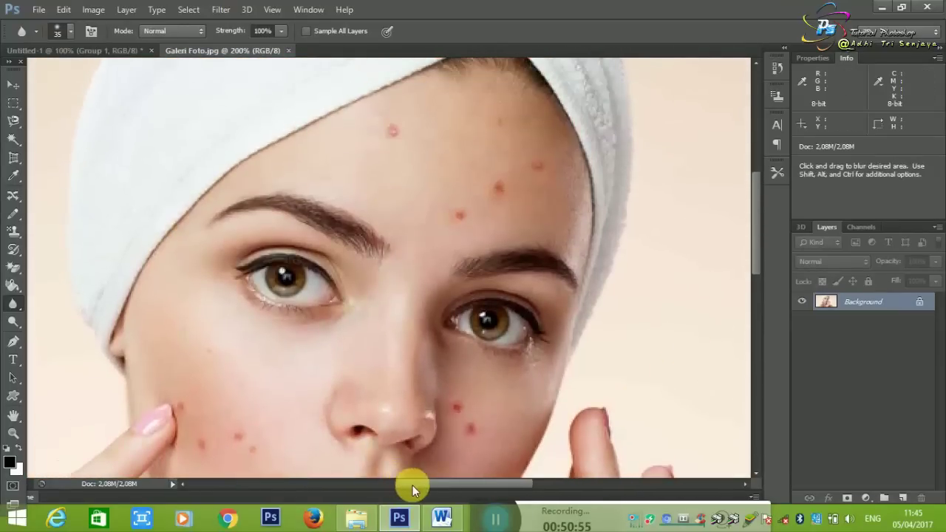
{"action": "left_click_drag", "start_coordinate": [411, 486], "coordinate": [357, 484]}
{"action": "scroll", "coordinate": [246, 421], "scroll_direction": "up", "scroll_amount": 1}
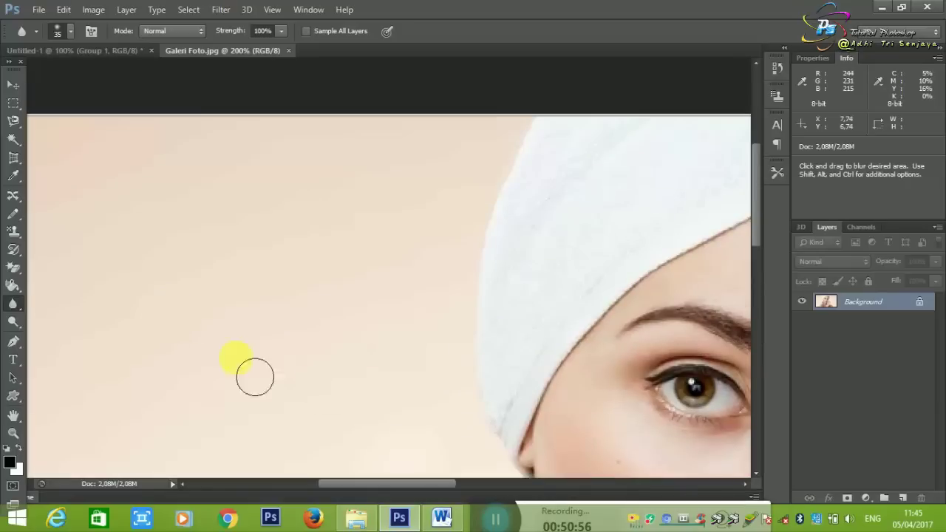
Quick-select the background patch beside the towel, cancelling the Fill dialog.
{"action": "left_click", "coordinate": [14, 139]}
{"action": "left_click", "coordinate": [53, 139]}
{"action": "left_click_drag", "start_coordinate": [507, 217], "coordinate": [459, 291]}
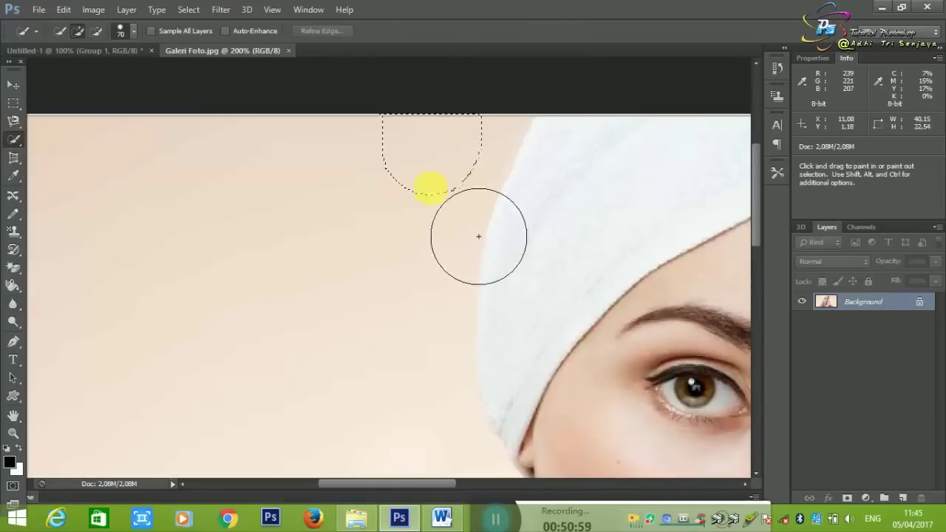
{"action": "key", "text": "shift+F5"}
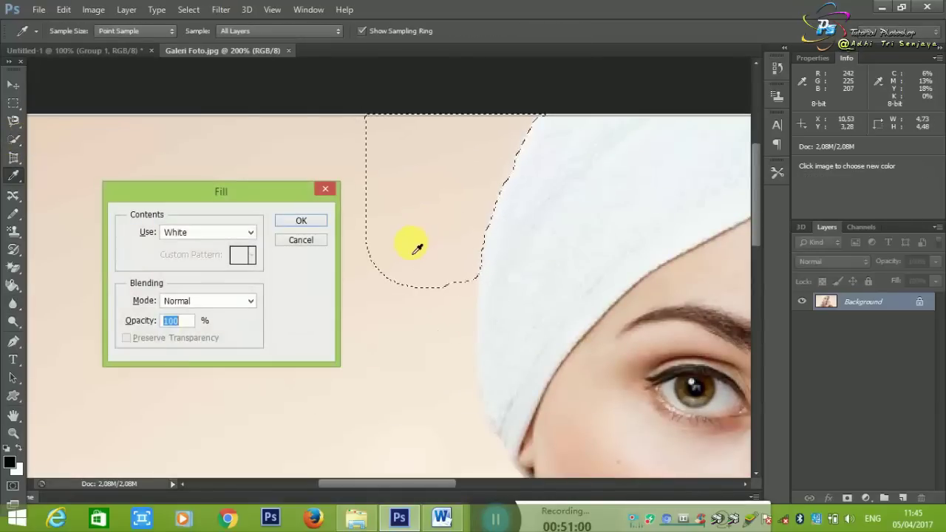
{"action": "left_click", "coordinate": [292, 241]}
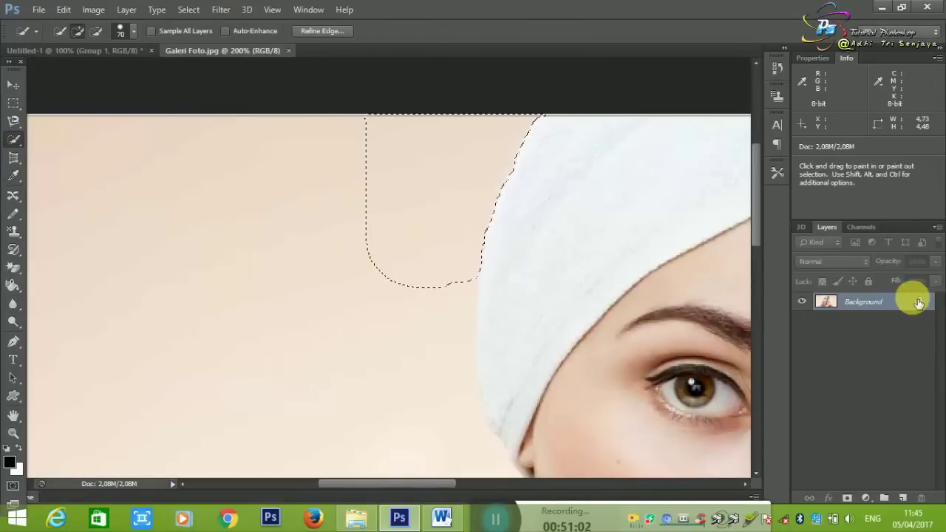
Convert Background into Layer 0 and delete the selected patch to transparency.
{"action": "double_click", "coordinate": [919, 306]}
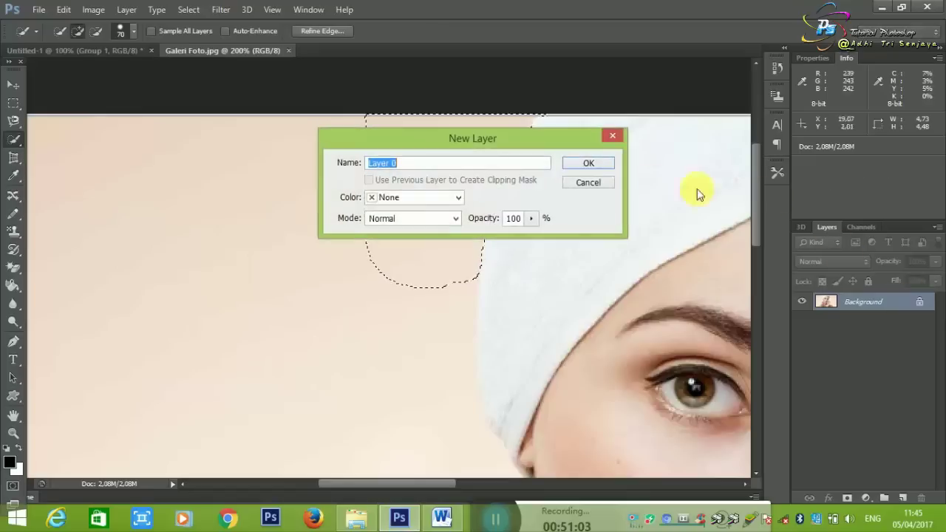
{"action": "left_click", "coordinate": [599, 165]}
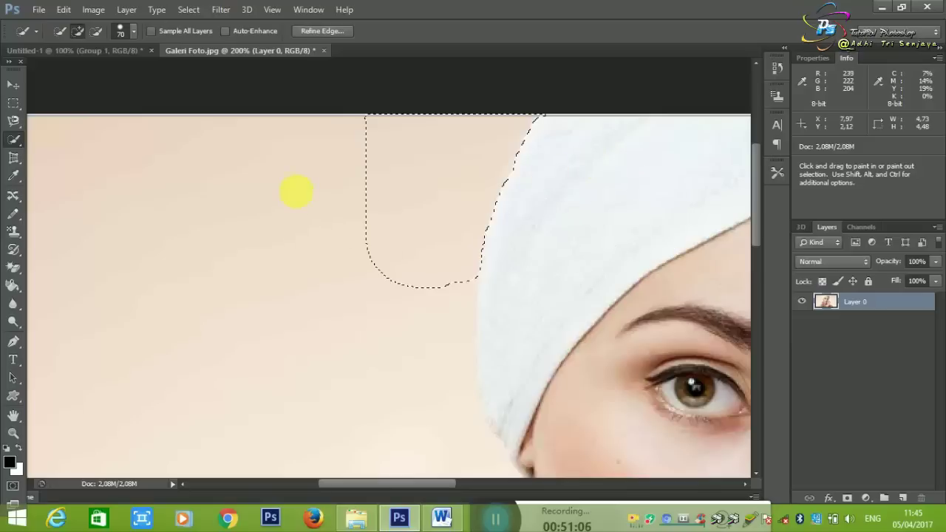
{"action": "key", "text": "Delete"}
{"action": "left_click", "coordinate": [14, 102]}
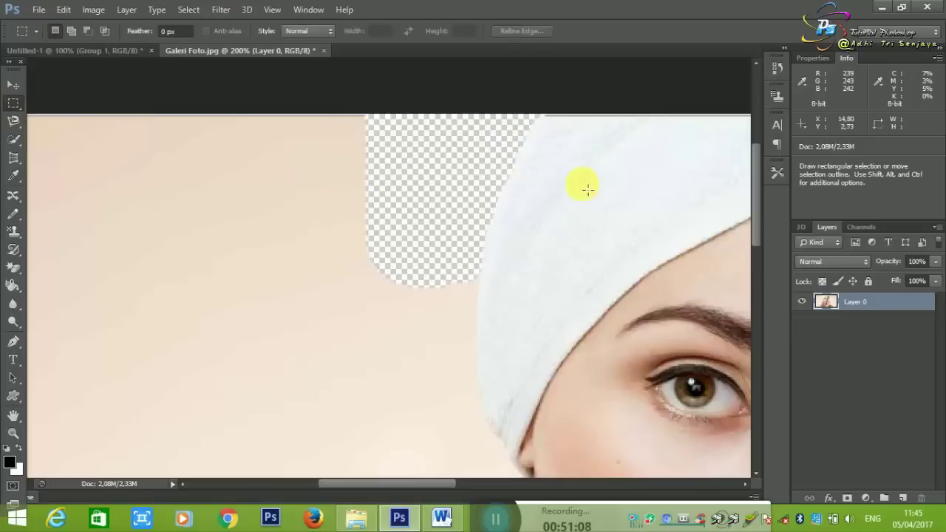
Blur along the towel edge beside the transparent patch.
{"action": "left_click", "coordinate": [11, 303]}
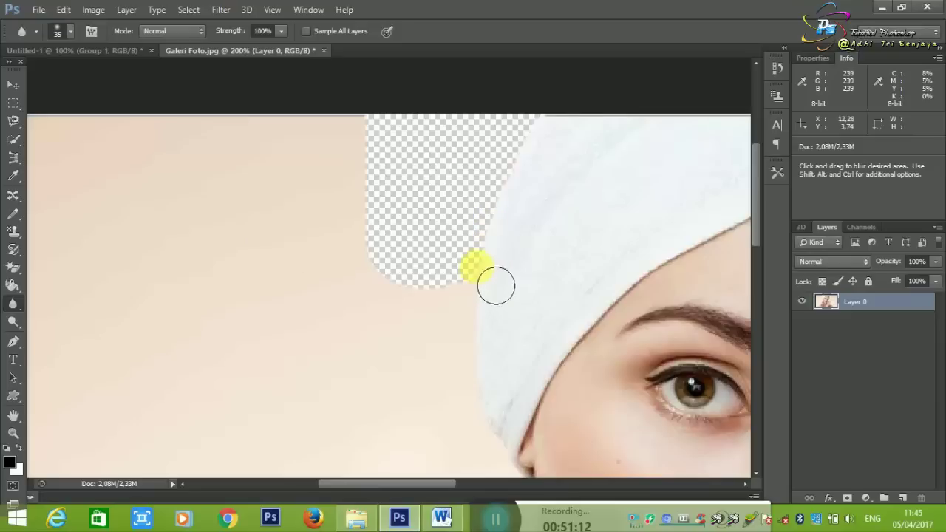
{"action": "left_click_drag", "start_coordinate": [495, 285], "coordinate": [550, 151]}
{"action": "left_click_drag", "start_coordinate": [503, 214], "coordinate": [554, 139]}
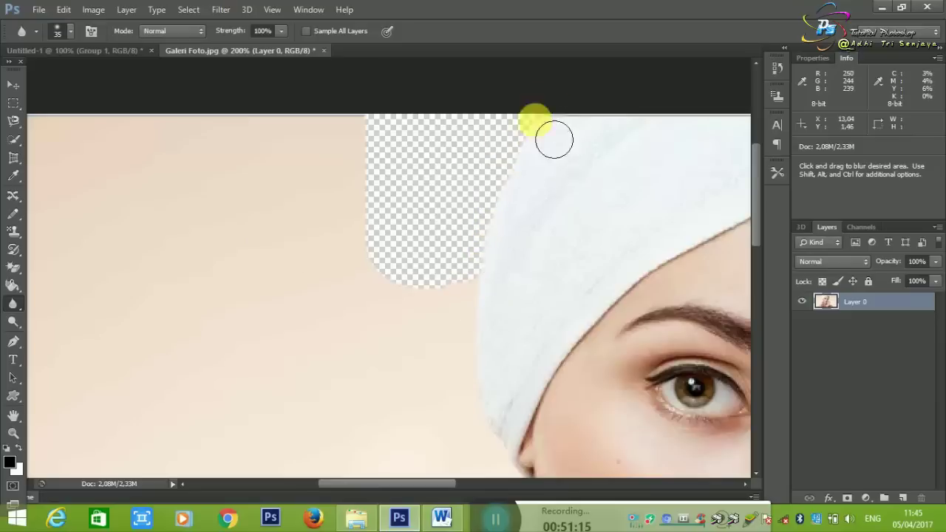
Blur the left eyebrow and eye, raising blur strength to about 96%.
{"action": "scroll", "coordinate": [539, 184], "scroll_direction": "down", "scroll_amount": 1}
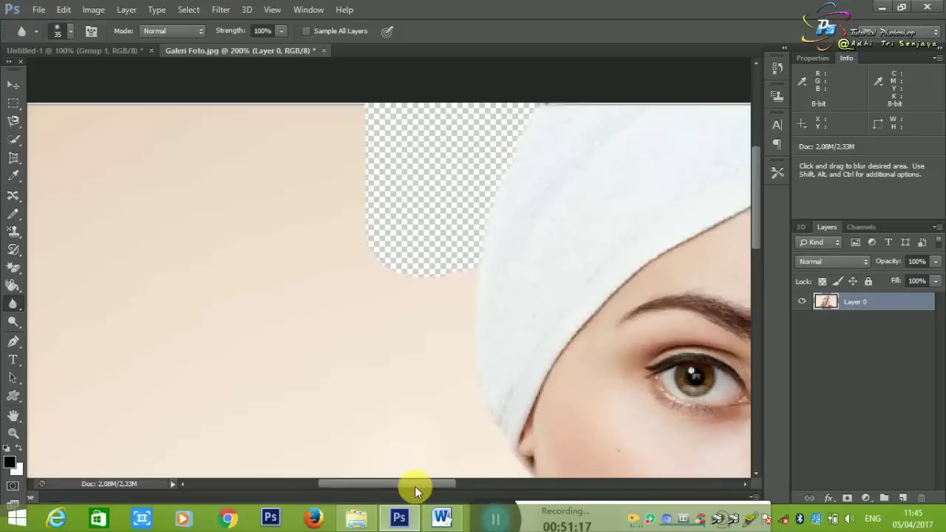
{"action": "left_click_drag", "start_coordinate": [414, 486], "coordinate": [472, 485]}
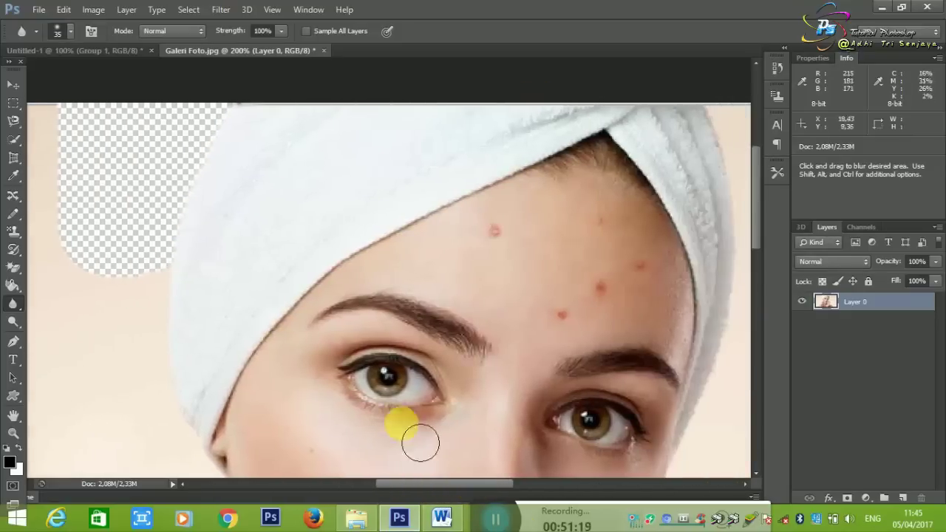
{"action": "scroll", "coordinate": [421, 442], "scroll_direction": "down", "scroll_amount": 5}
{"action": "scroll", "coordinate": [443, 416], "scroll_direction": "down", "scroll_amount": 3}
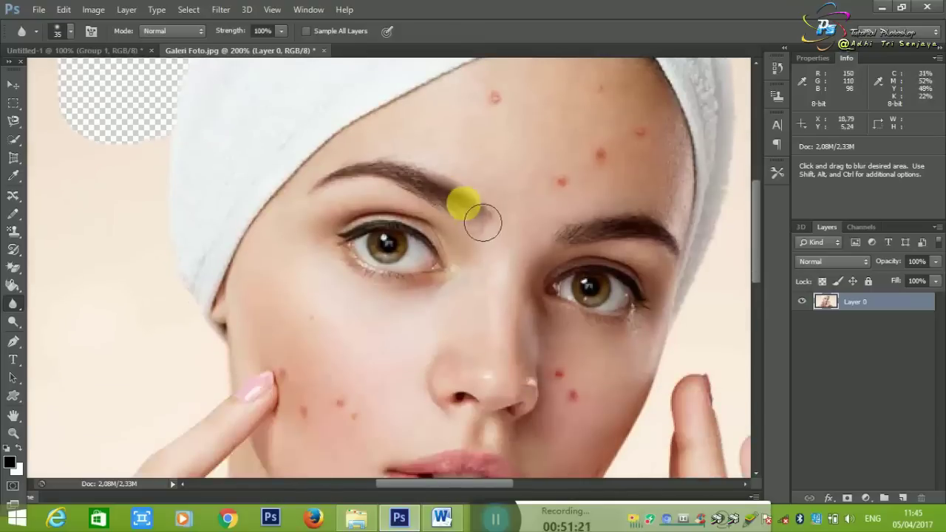
{"action": "mouse_move", "coordinate": [483, 222]}
{"action": "left_mouse_down"}
{"action": "mouse_move", "coordinate": [402, 185]}
{"action": "mouse_move", "coordinate": [353, 185]}
{"action": "mouse_move", "coordinate": [465, 204]}
{"action": "mouse_move", "coordinate": [368, 179]}
{"action": "mouse_move", "coordinate": [484, 223]}
{"action": "mouse_move", "coordinate": [444, 214]}
{"action": "mouse_move", "coordinate": [592, 256]}
{"action": "mouse_move", "coordinate": [659, 244]}
{"action": "mouse_move", "coordinate": [655, 234]}
{"action": "mouse_move", "coordinate": [714, 256]}
{"action": "mouse_move", "coordinate": [465, 306]}
{"action": "mouse_move", "coordinate": [430, 272]}
{"action": "mouse_move", "coordinate": [393, 279]}
{"action": "mouse_move", "coordinate": [382, 249]}
{"action": "mouse_move", "coordinate": [402, 291]}
{"action": "mouse_move", "coordinate": [422, 271]}
{"action": "mouse_move", "coordinate": [216, 338]}
{"action": "left_mouse_up"}
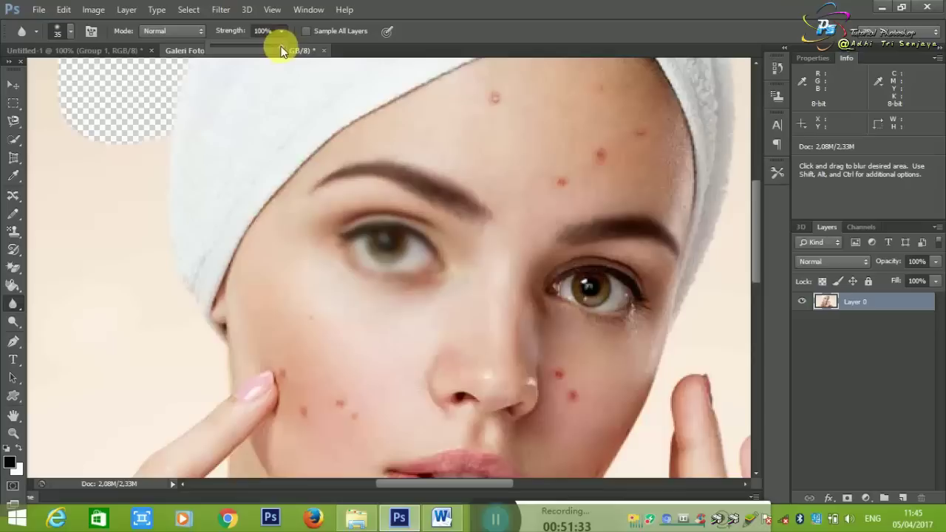
{"action": "left_click_drag", "start_coordinate": [259, 50], "coordinate": [281, 55]}
{"action": "left_click_drag", "start_coordinate": [13, 303], "coordinate": [51, 315]}
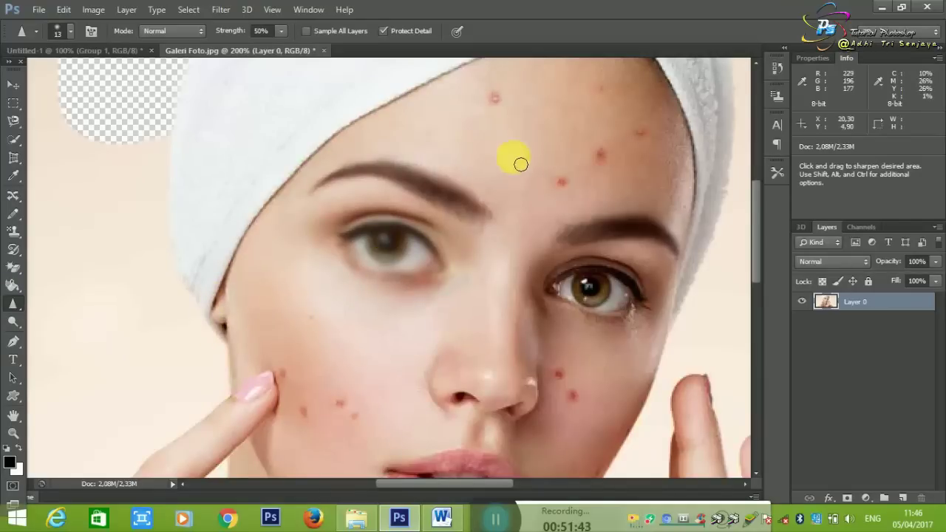
Sharpen the red spot on the forehead with Sharpen strength at 100%.
{"action": "left_click", "coordinate": [283, 35]}
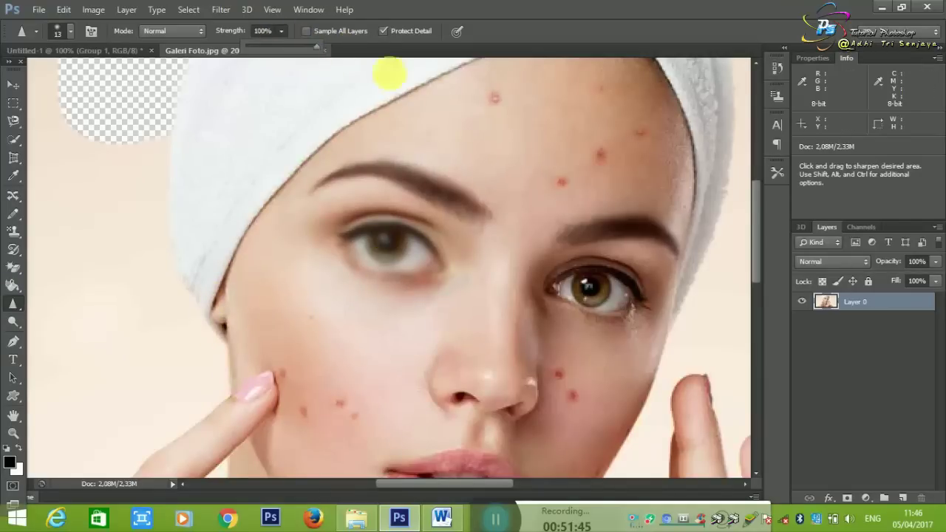
{"action": "left_click", "coordinate": [389, 74]}
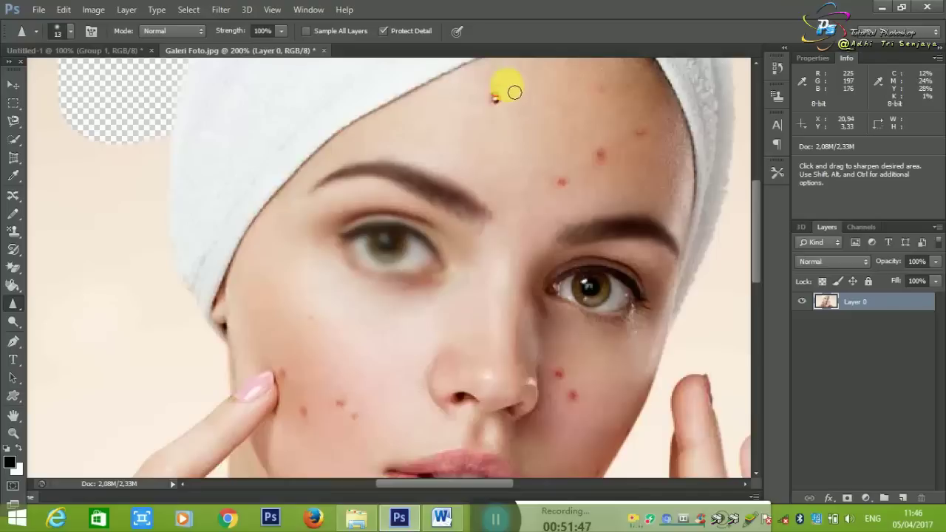
{"action": "left_click", "coordinate": [563, 196]}
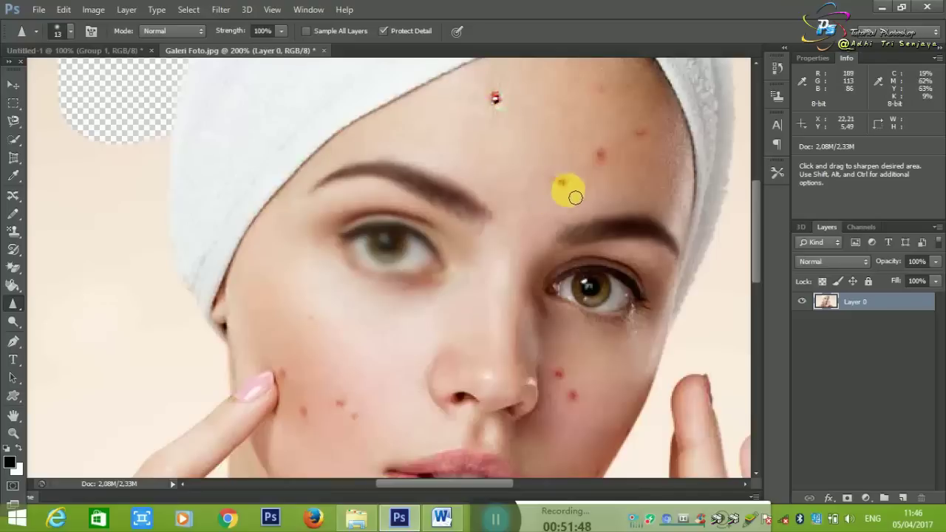
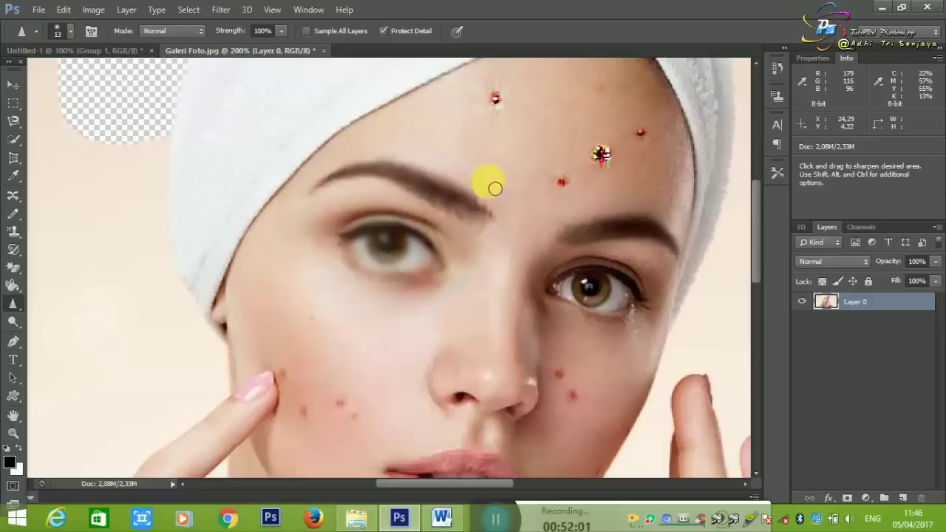
Smudge the towel edge beside the face, stroking downward and then toward the right.
{"action": "right_click", "coordinate": [20, 307]}
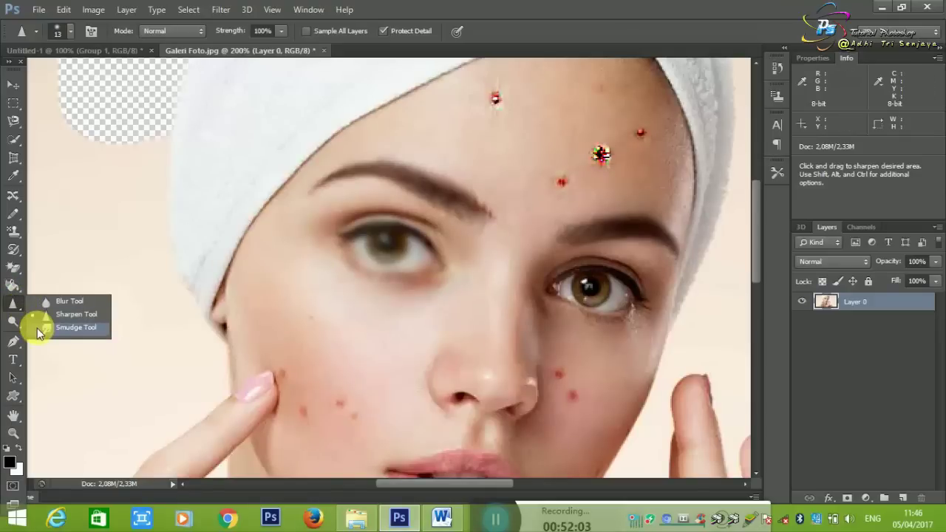
{"action": "left_click", "coordinate": [37, 328]}
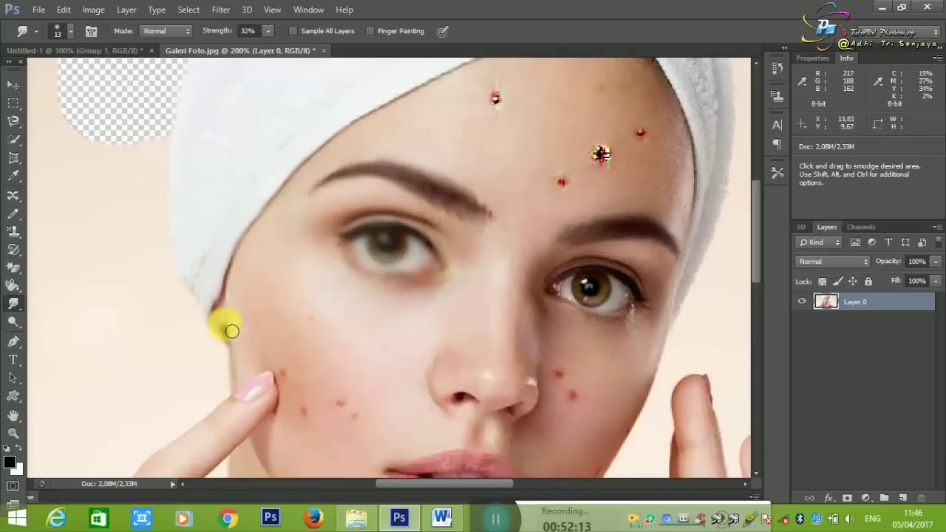
{"action": "left_click_drag", "start_coordinate": [229, 257], "coordinate": [238, 319]}
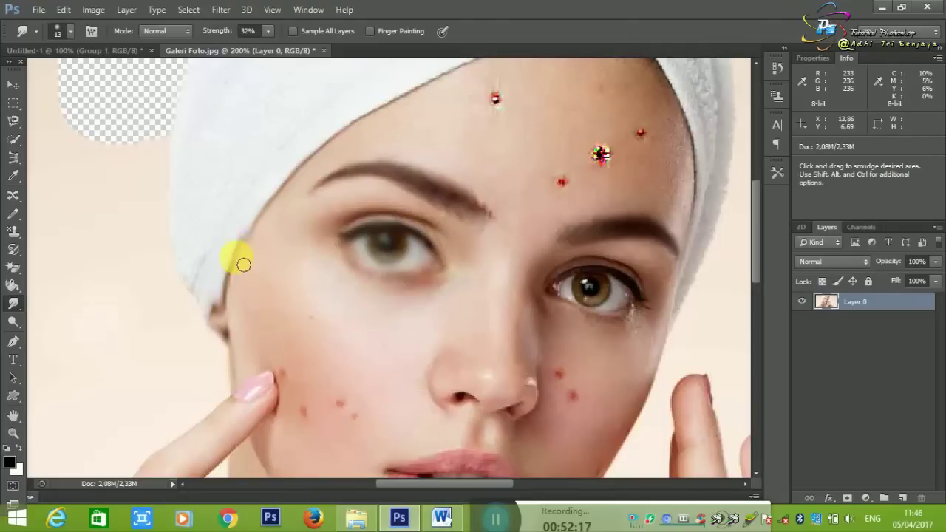
{"action": "scroll", "coordinate": [199, 264], "scroll_direction": "up", "scroll_amount": 2}
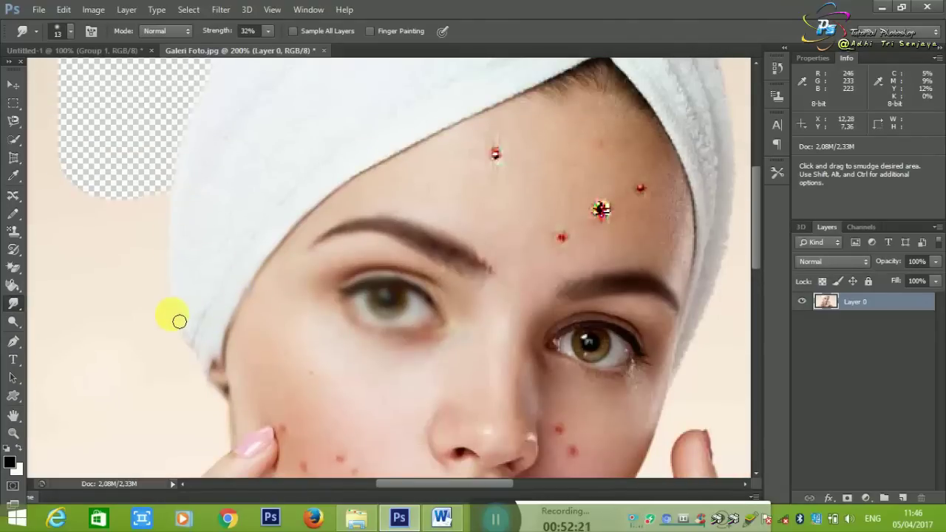
{"action": "mouse_move", "coordinate": [402, 158]}
{"action": "left_mouse_down"}
{"action": "mouse_move", "coordinate": [649, 104]}
{"action": "mouse_move", "coordinate": [719, 287]}
{"action": "left_mouse_up"}
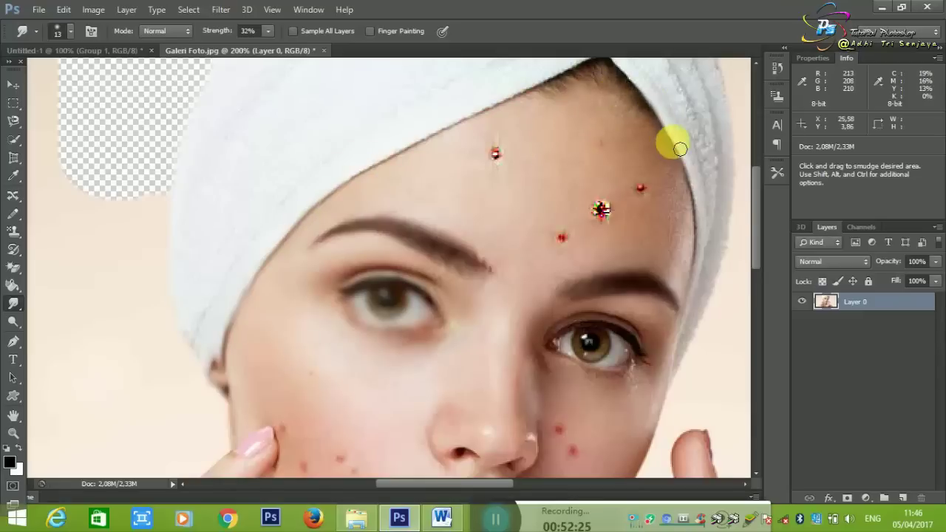
Lighten the cheek below the left eye with the Dodge Tool.
{"action": "right_click", "coordinate": [13, 304]}
{"action": "left_click", "coordinate": [13, 320]}
{"action": "right_click", "coordinate": [15, 321]}
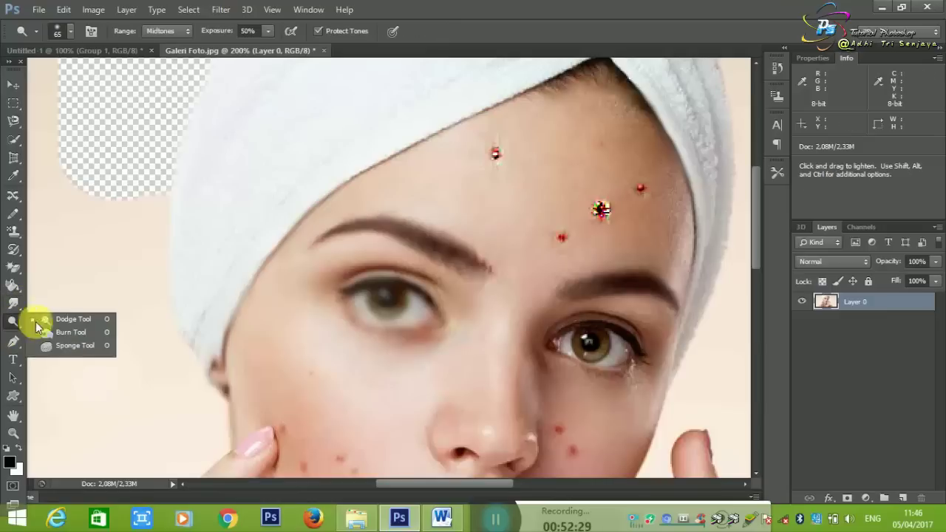
{"action": "left_click", "coordinate": [37, 326]}
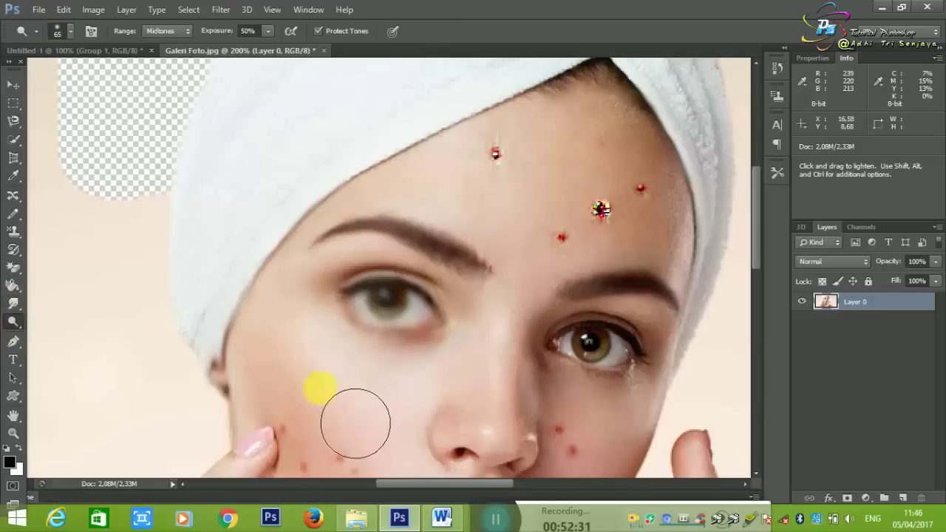
{"action": "left_click_drag", "start_coordinate": [356, 423], "coordinate": [353, 423]}
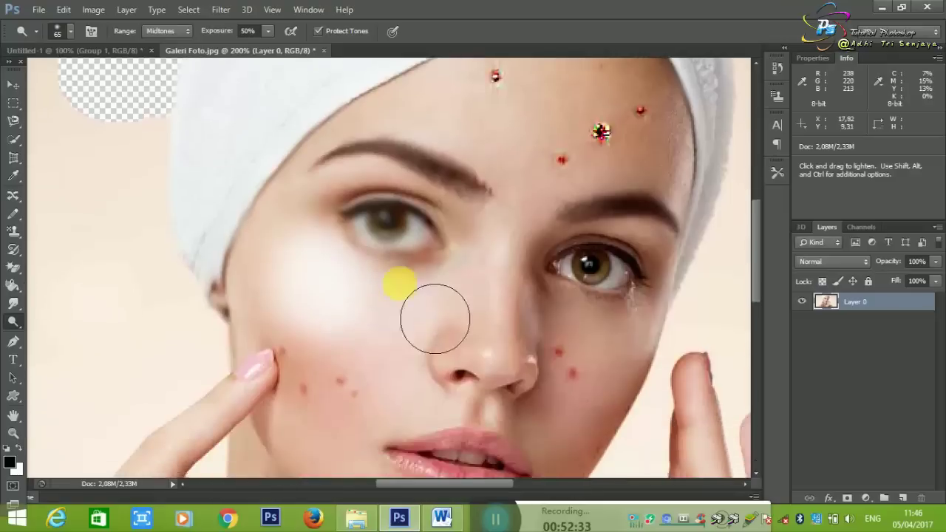
{"action": "scroll", "coordinate": [425, 312], "scroll_direction": "down", "scroll_amount": 5}
{"action": "left_click_drag", "start_coordinate": [416, 313], "coordinate": [310, 307]}
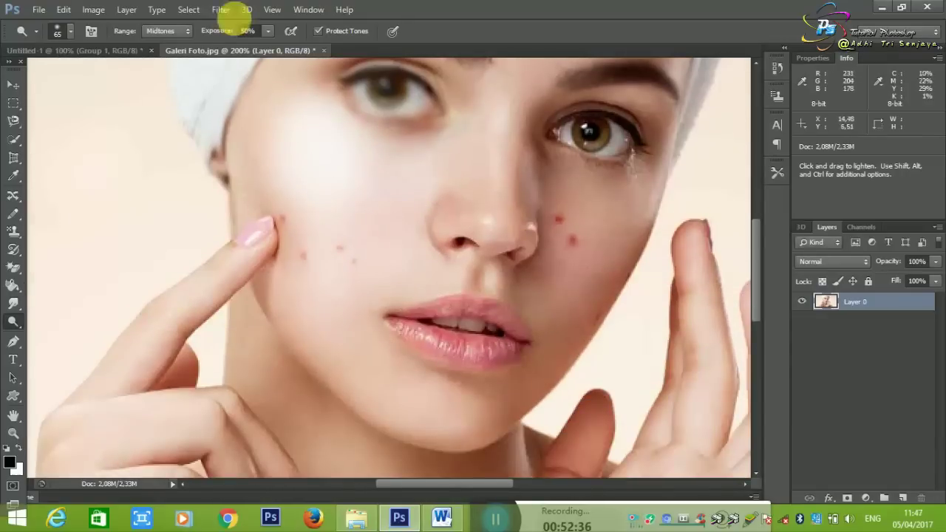
Lower Dodge exposure to 12% and gently lighten the cheek and jawline.
{"action": "left_click", "coordinate": [267, 33]}
{"action": "left_click_drag", "start_coordinate": [244, 49], "coordinate": [239, 50]}
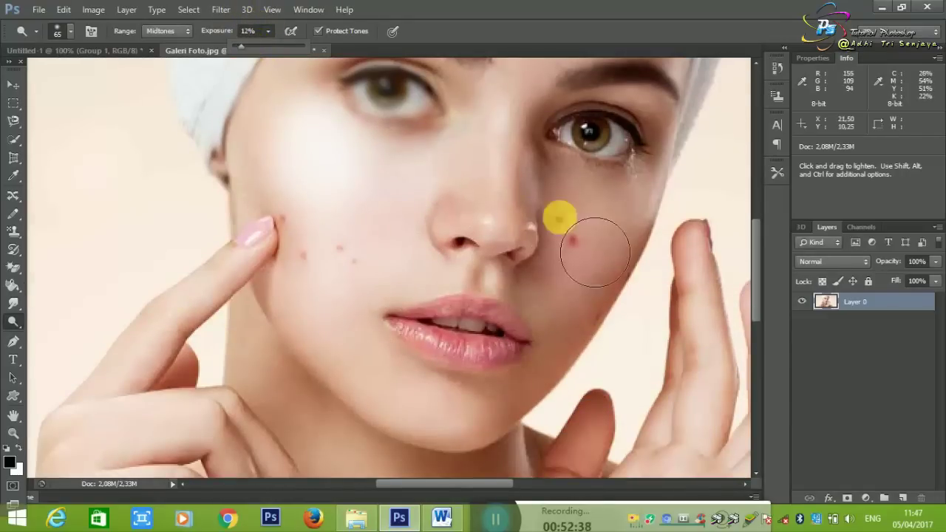
{"action": "left_click_drag", "start_coordinate": [642, 254], "coordinate": [529, 417]}
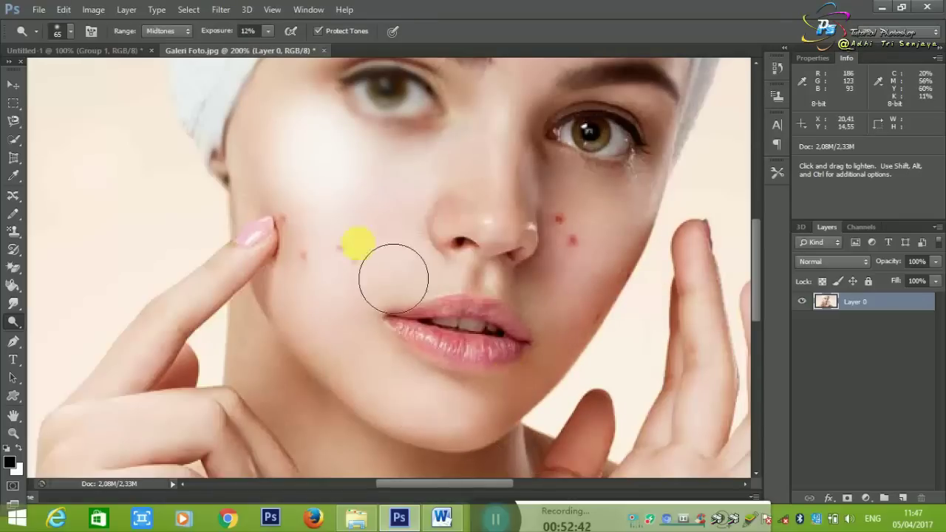
Darken the skin around the chin and lower cheek with the Burn Tool.
{"action": "right_click", "coordinate": [9, 323]}
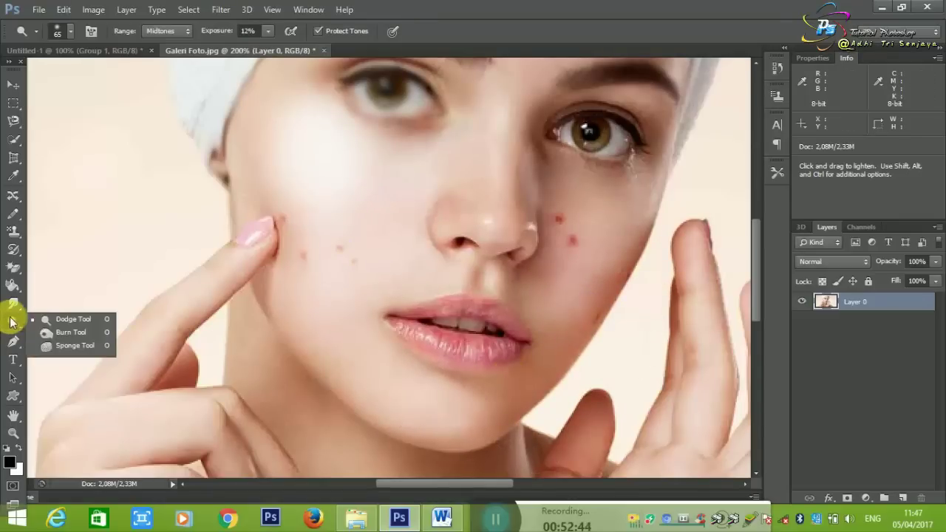
{"action": "left_click", "coordinate": [52, 333]}
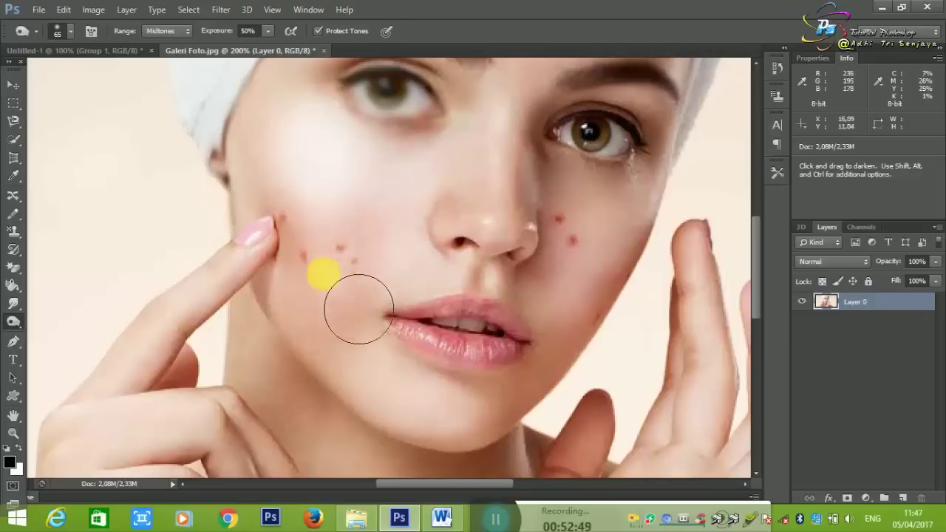
{"action": "scroll", "coordinate": [359, 306], "scroll_direction": "up", "scroll_amount": 3}
{"action": "scroll", "coordinate": [360, 306], "scroll_direction": "up", "scroll_amount": 2}
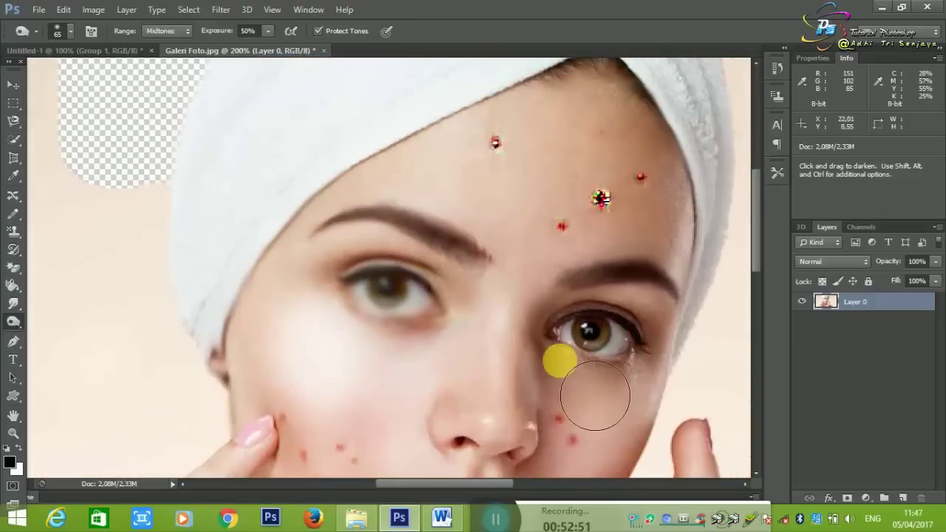
{"action": "scroll", "coordinate": [598, 390], "scroll_direction": "down", "scroll_amount": 2}
{"action": "scroll", "coordinate": [591, 390], "scroll_direction": "down", "scroll_amount": 2}
{"action": "scroll", "coordinate": [545, 412], "scroll_direction": "down", "scroll_amount": 1}
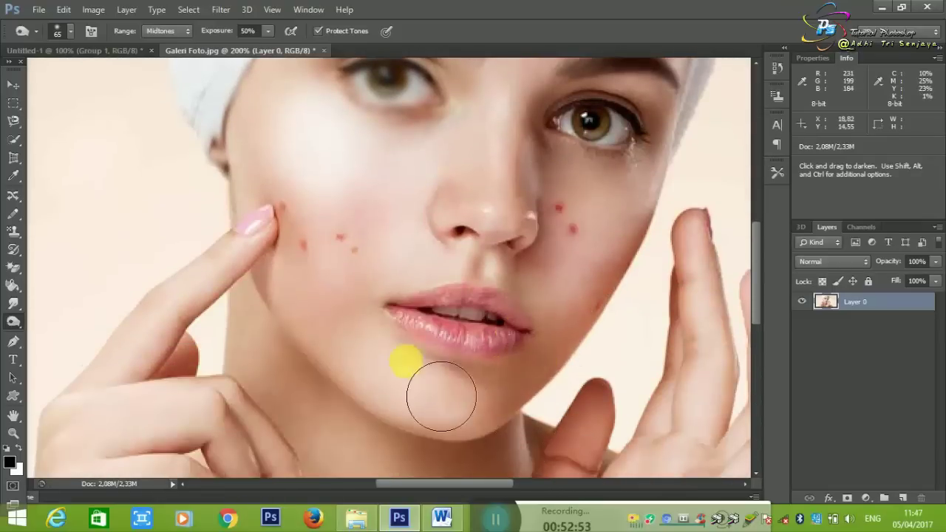
{"action": "mouse_move", "coordinate": [516, 396]}
{"action": "left_mouse_down"}
{"action": "mouse_move", "coordinate": [391, 359]}
{"action": "mouse_move", "coordinate": [538, 411]}
{"action": "mouse_move", "coordinate": [422, 406]}
{"action": "left_mouse_up"}
Desaturate the finger and lips to grey with the Sponge Tool.
{"action": "right_click", "coordinate": [13, 322]}
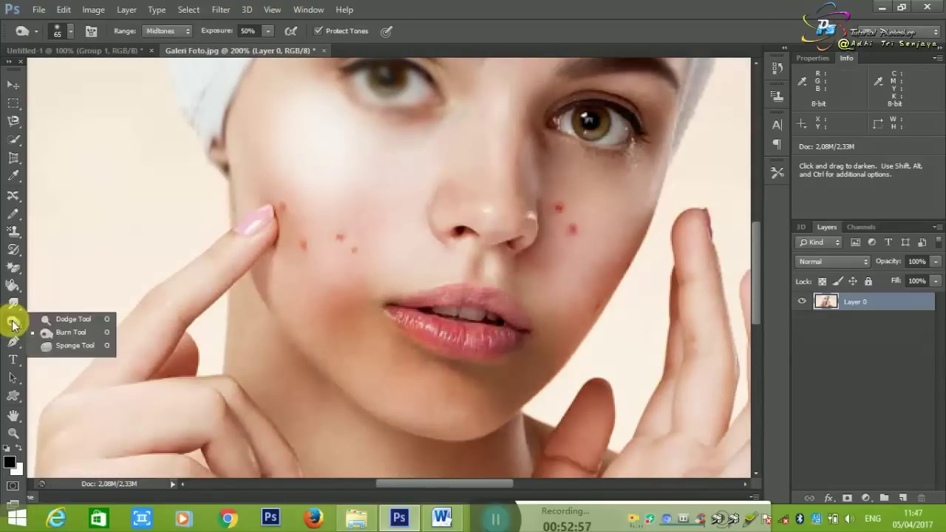
{"action": "left_click", "coordinate": [37, 342]}
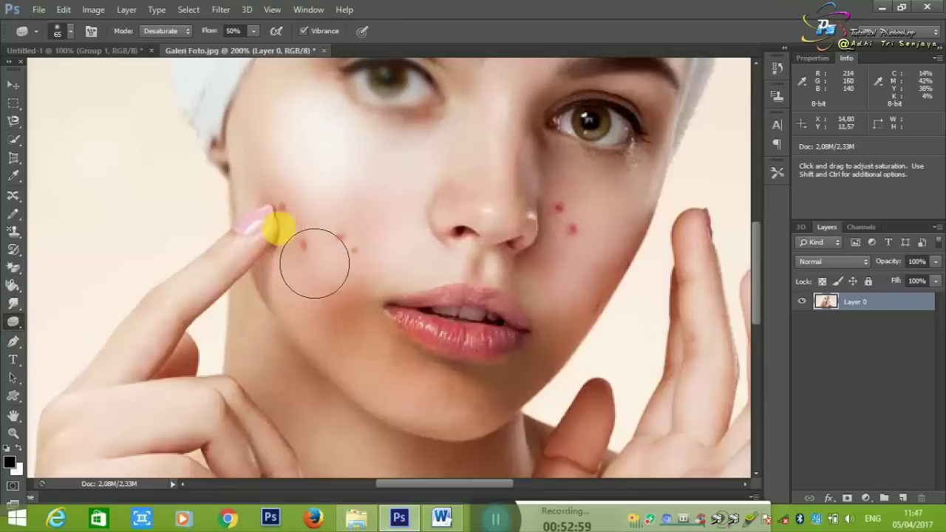
{"action": "mouse_move", "coordinate": [241, 294]}
{"action": "left_mouse_down"}
{"action": "mouse_move", "coordinate": [196, 363]}
{"action": "mouse_move", "coordinate": [63, 450]}
{"action": "mouse_move", "coordinate": [242, 350]}
{"action": "left_mouse_up"}
{"action": "scroll", "coordinate": [241, 350], "scroll_direction": "up", "scroll_amount": 3}
{"action": "scroll", "coordinate": [328, 302], "scroll_direction": "up", "scroll_amount": 2}
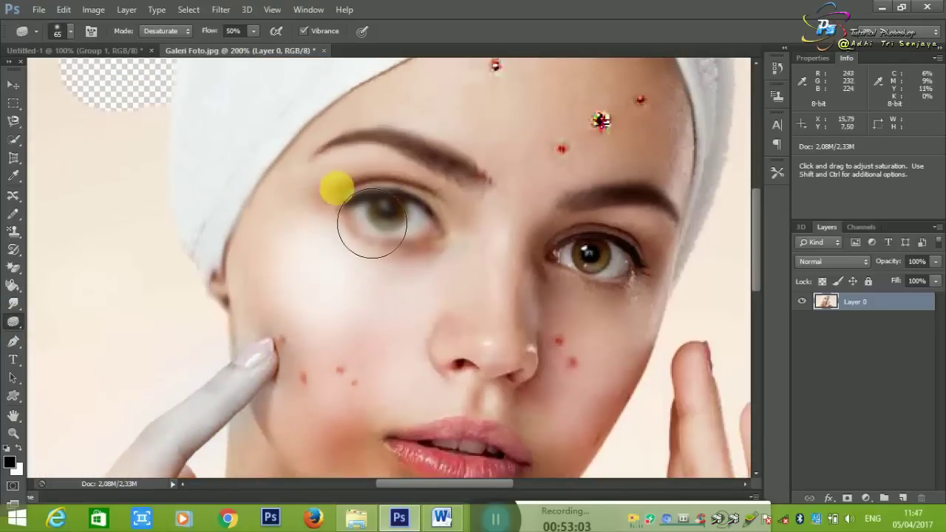
{"action": "scroll", "coordinate": [311, 325], "scroll_direction": "down", "scroll_amount": 3}
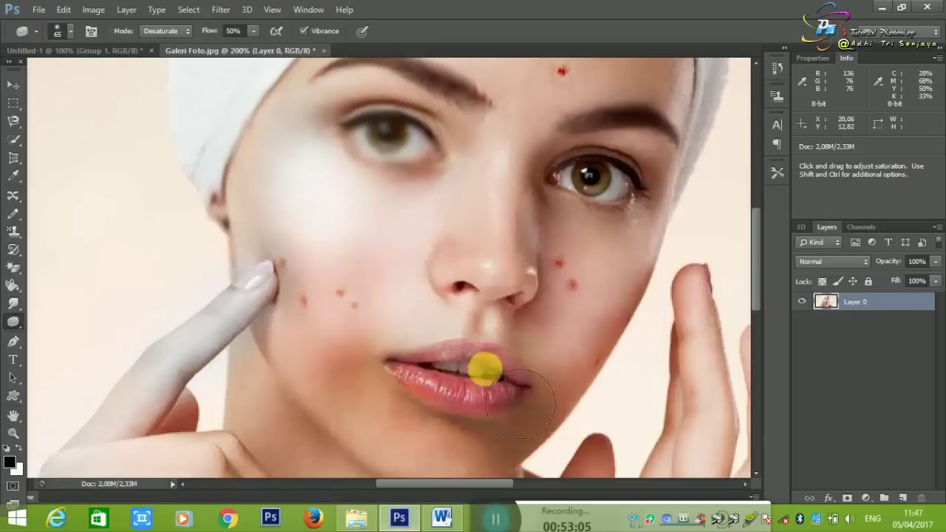
{"action": "left_click_drag", "start_coordinate": [585, 439], "coordinate": [416, 365]}
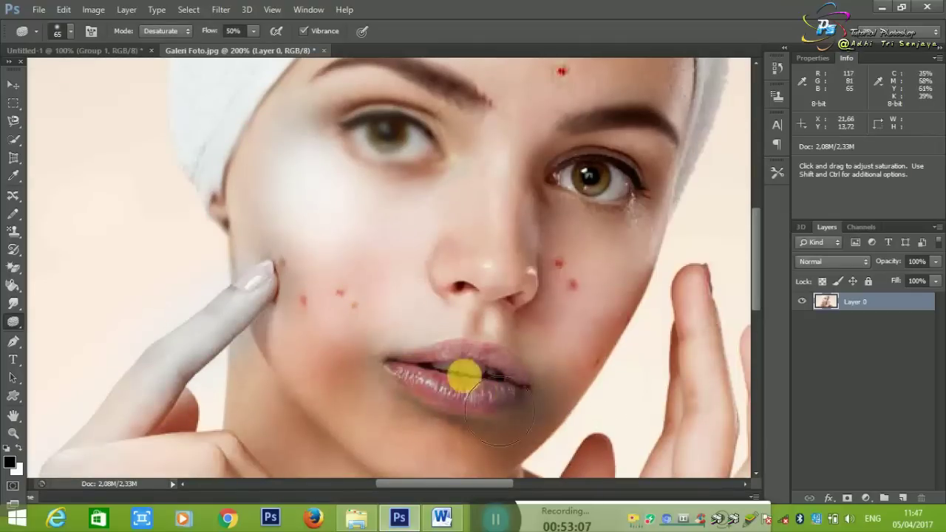
{"action": "scroll", "coordinate": [415, 365], "scroll_direction": "down", "scroll_amount": 3}
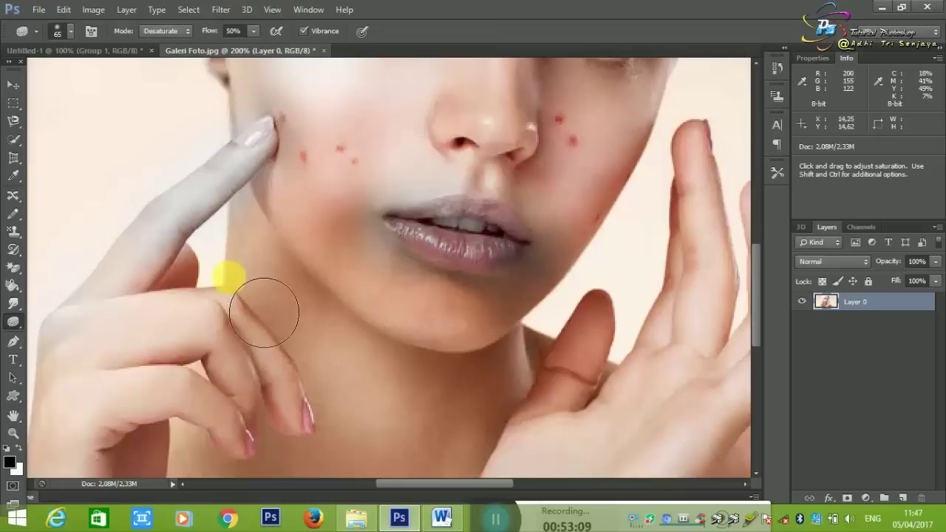
{"action": "scroll", "coordinate": [250, 185], "scroll_direction": "up", "scroll_amount": 2}
{"action": "scroll", "coordinate": [251, 185], "scroll_direction": "up", "scroll_amount": 2}
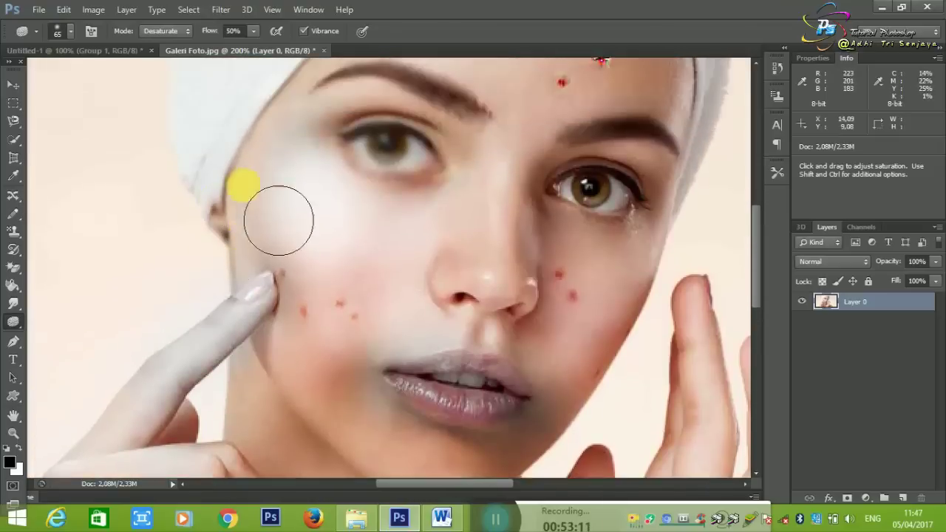
{"action": "scroll", "coordinate": [279, 211], "scroll_direction": "up", "scroll_amount": 2}
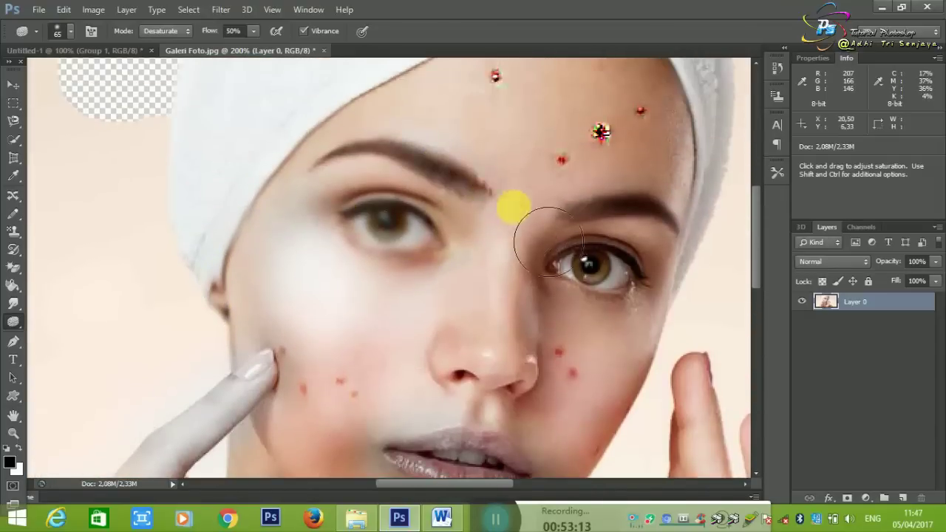
Switch the Sponge to Saturate at 50% flow and turn both eyebrows and eyelids vivid orange.
{"action": "left_click", "coordinate": [185, 32]}
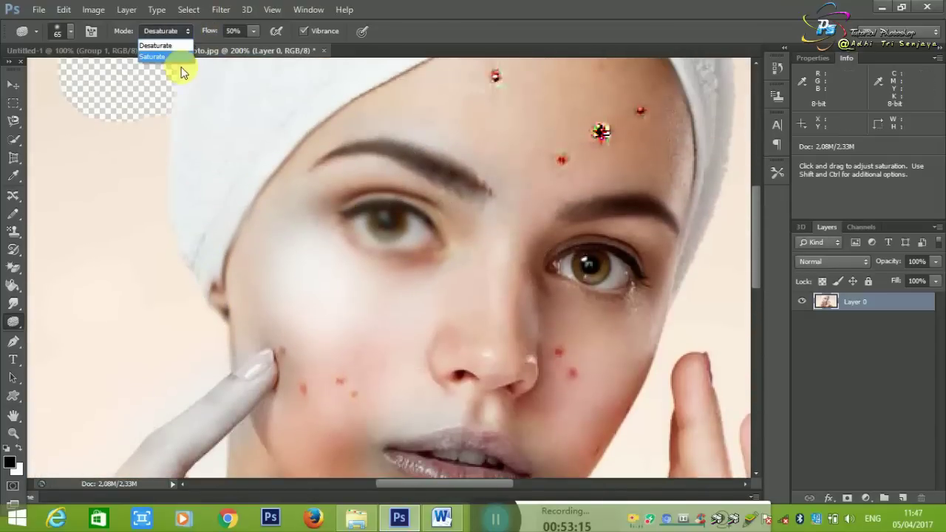
{"action": "left_click", "coordinate": [175, 57]}
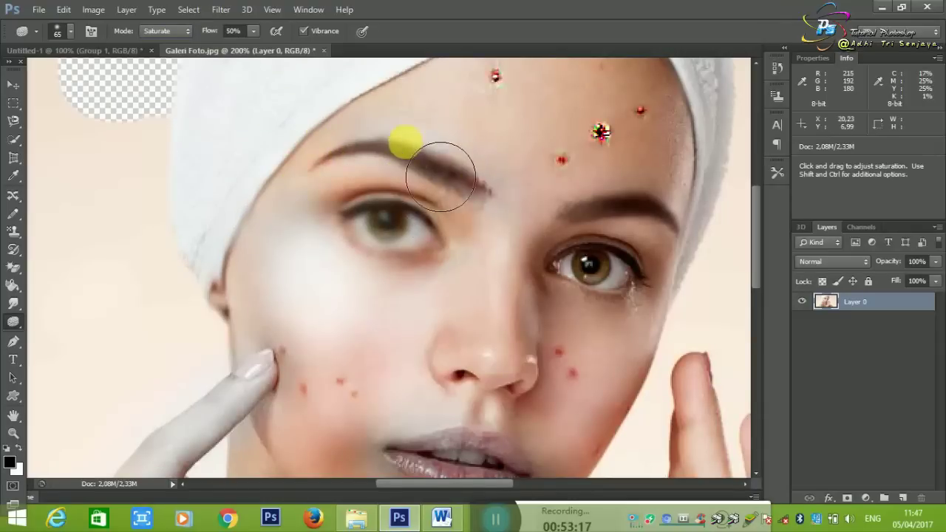
{"action": "left_click", "coordinate": [162, 31]}
{"action": "left_click_drag", "start_coordinate": [348, 187], "coordinate": [473, 222]}
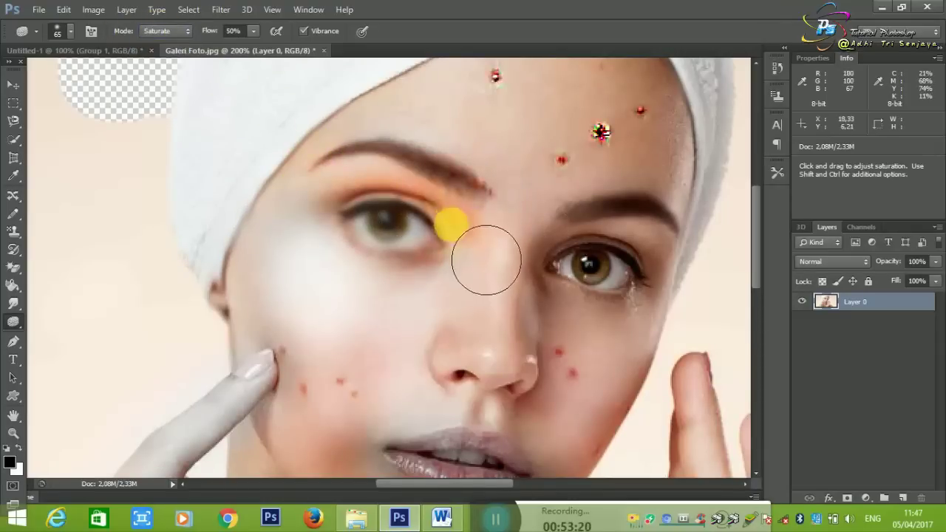
{"action": "mouse_move", "coordinate": [535, 278]}
{"action": "left_mouse_down"}
{"action": "mouse_move", "coordinate": [620, 279]}
{"action": "mouse_move", "coordinate": [593, 255]}
{"action": "mouse_move", "coordinate": [685, 271]}
{"action": "mouse_move", "coordinate": [610, 306]}
{"action": "mouse_move", "coordinate": [644, 292]}
{"action": "mouse_move", "coordinate": [437, 278]}
{"action": "mouse_move", "coordinate": [422, 258]}
{"action": "mouse_move", "coordinate": [401, 258]}
{"action": "mouse_move", "coordinate": [486, 327]}
{"action": "mouse_move", "coordinate": [493, 371]}
{"action": "mouse_move", "coordinate": [545, 401]}
{"action": "mouse_move", "coordinate": [528, 264]}
{"action": "mouse_move", "coordinate": [518, 271]}
{"action": "mouse_move", "coordinate": [597, 251]}
{"action": "mouse_move", "coordinate": [602, 131]}
{"action": "left_mouse_up"}
{"action": "left_click", "coordinate": [248, 32]}
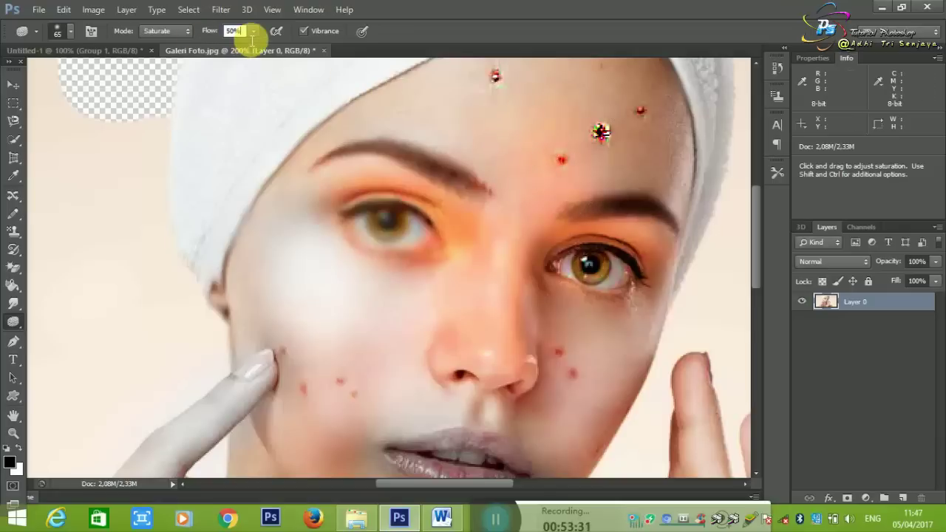
{"action": "key", "text": "Return"}
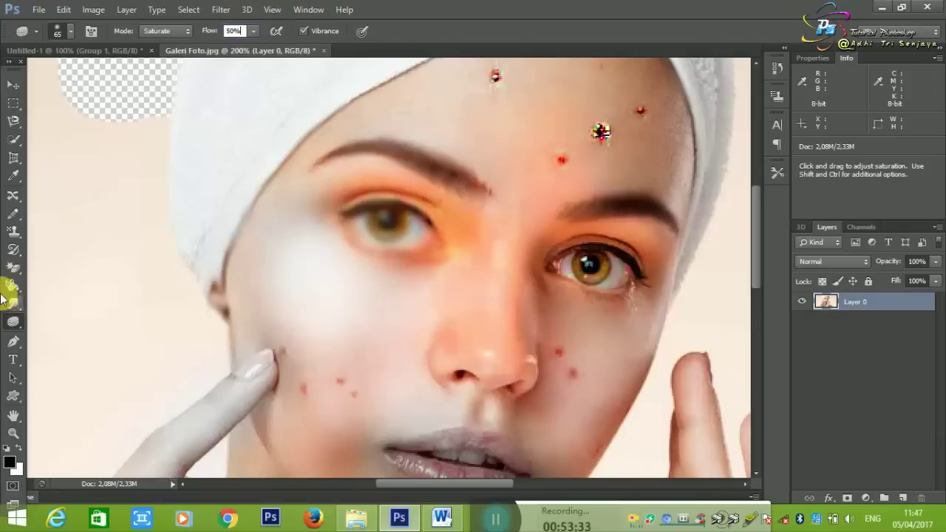
Zoom out to fit the portrait, cancel a trial Magnetic Lasso selection, and select the Pen Tool.
{"action": "left_click", "coordinate": [18, 340]}
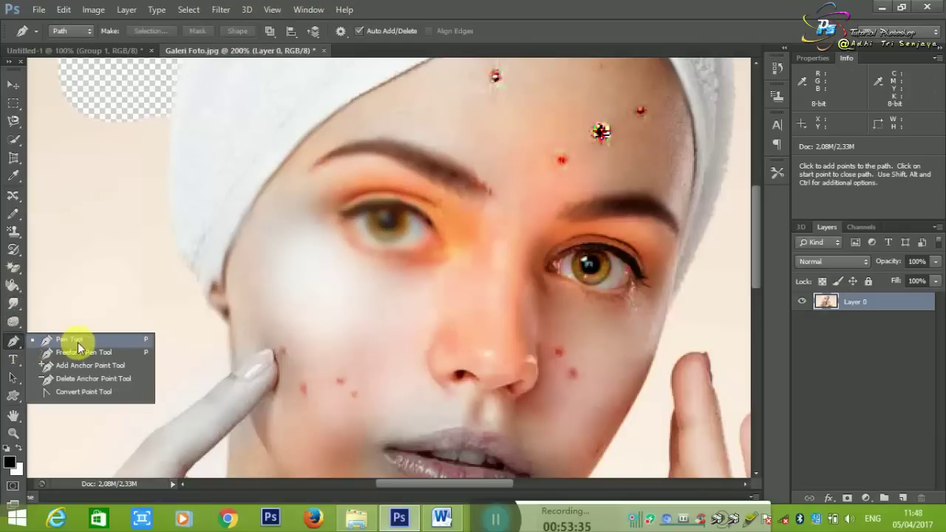
{"action": "left_click", "coordinate": [77, 341]}
{"action": "key", "text": "ctrl+minus"}
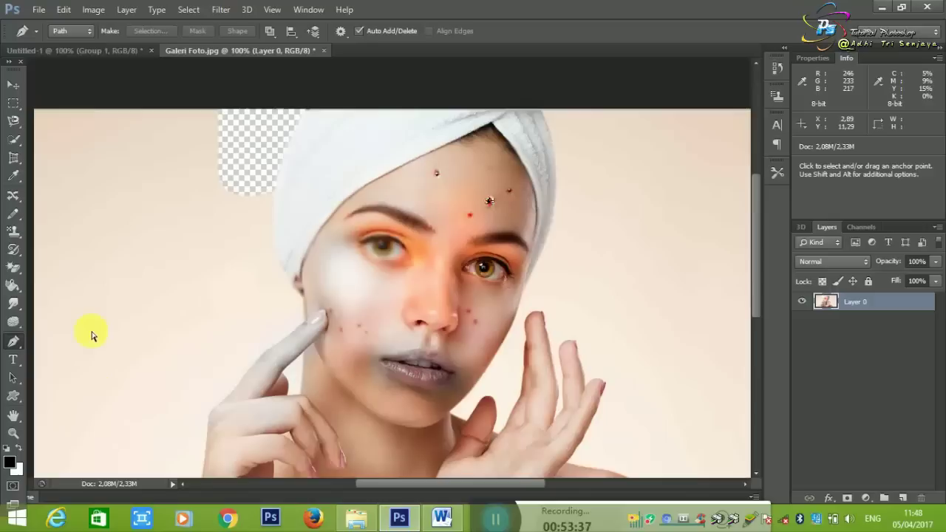
{"action": "left_click", "coordinate": [14, 140]}
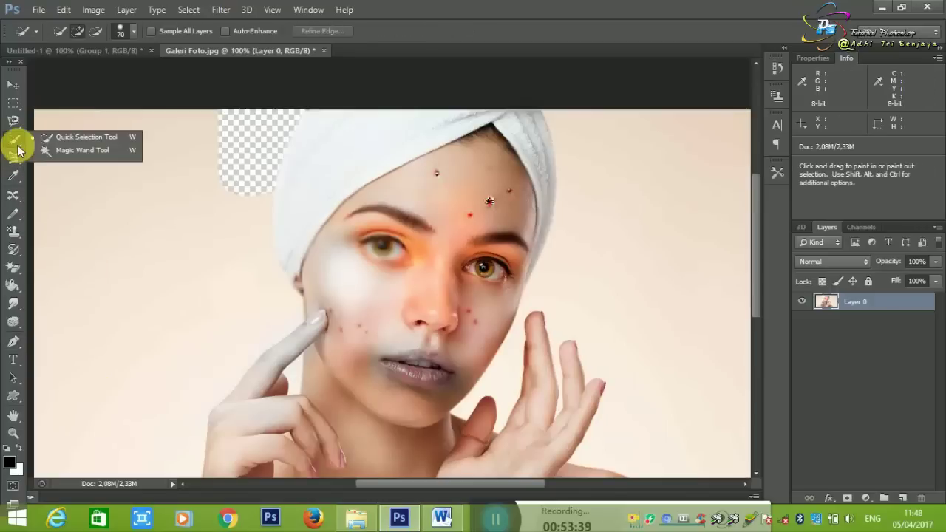
{"action": "left_click", "coordinate": [16, 122]}
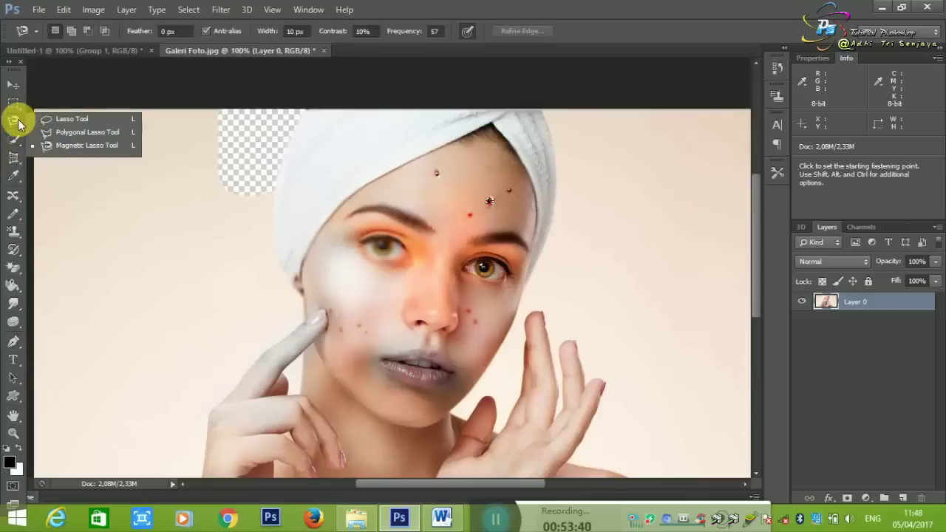
{"action": "left_click", "coordinate": [244, 85]}
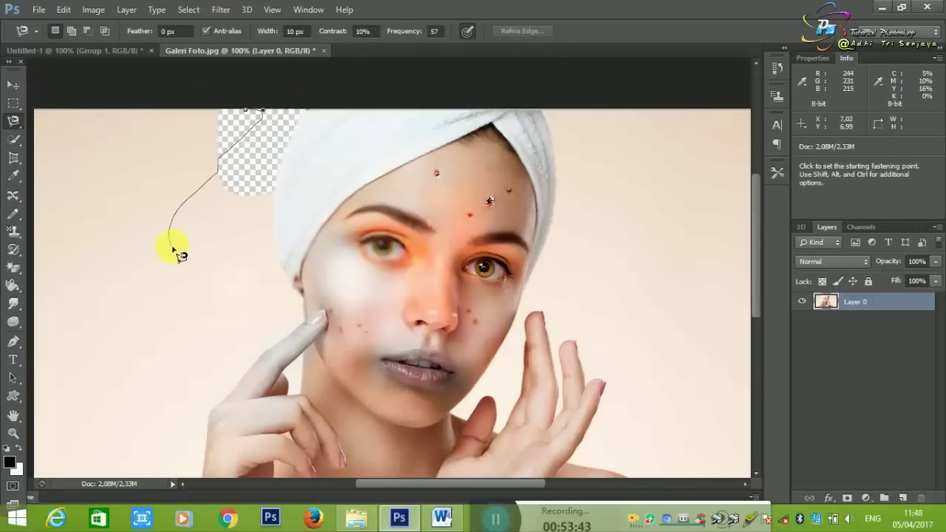
{"action": "key", "text": "Escape"}
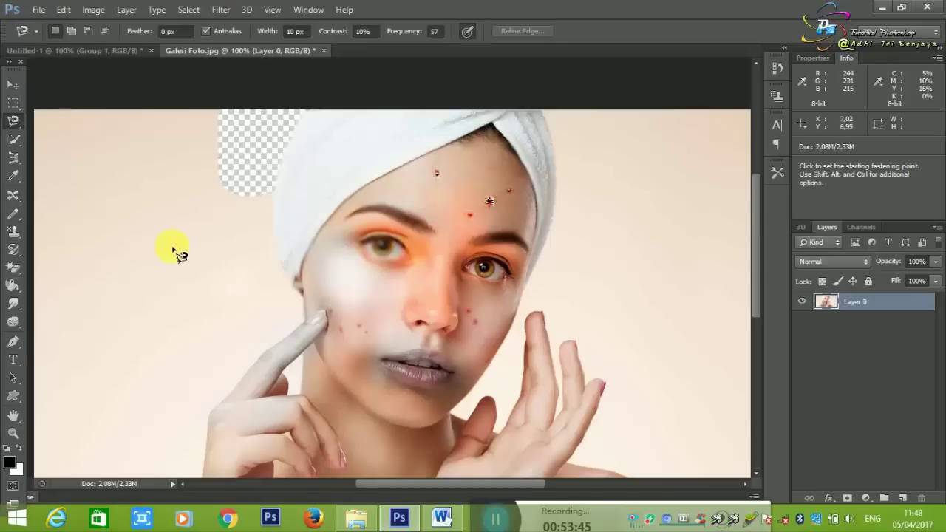
{"action": "left_click", "coordinate": [14, 342]}
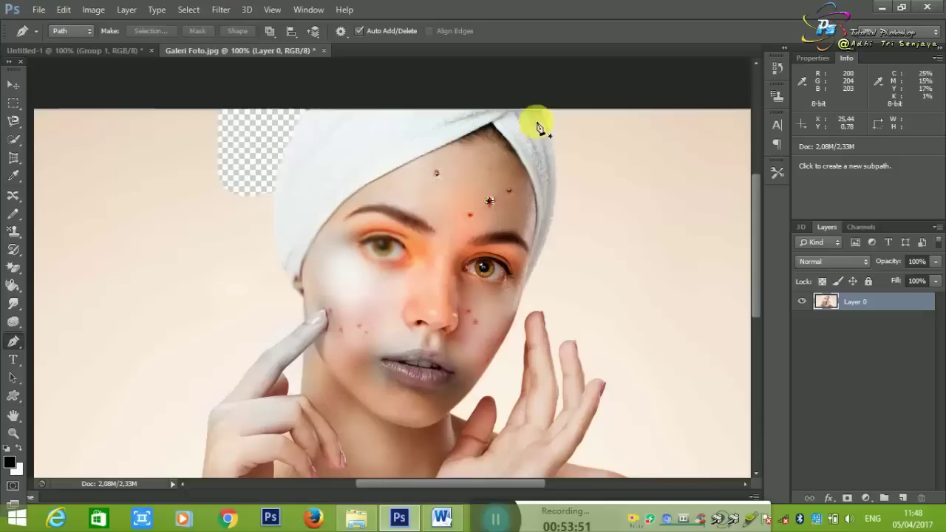
Start the pen path above the image and place curved anchors along the towel and cheek.
{"action": "left_click", "coordinate": [329, 84]}
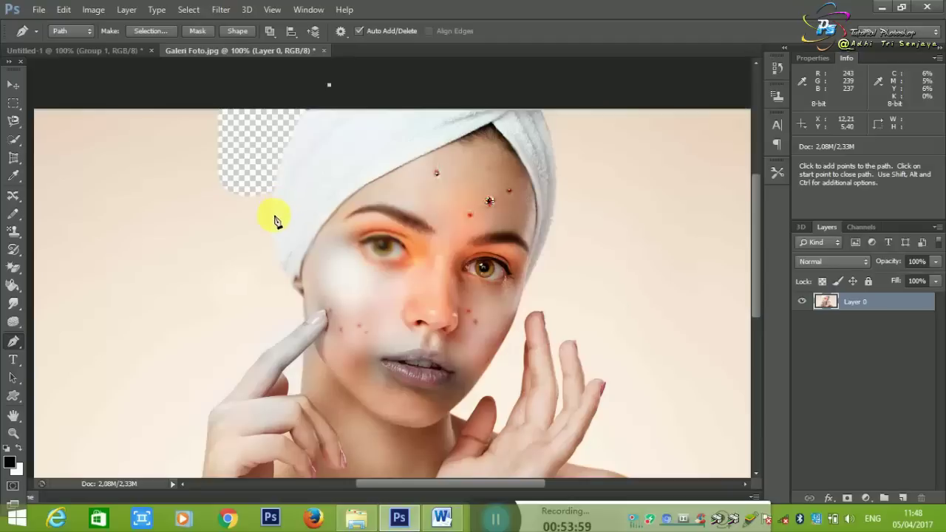
{"action": "mouse_move", "coordinate": [273, 214]}
{"action": "left_mouse_down"}
{"action": "mouse_move", "coordinate": [303, 255]}
{"action": "mouse_move", "coordinate": [263, 319]}
{"action": "left_mouse_up"}
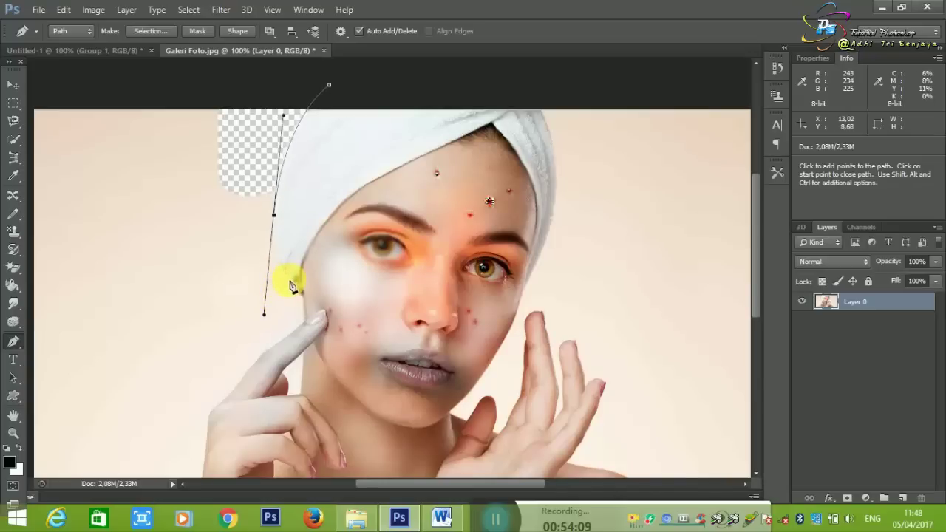
{"action": "mouse_move", "coordinate": [290, 281]}
{"action": "left_mouse_down"}
{"action": "mouse_move", "coordinate": [301, 290]}
{"action": "mouse_move", "coordinate": [286, 296]}
{"action": "left_mouse_up"}
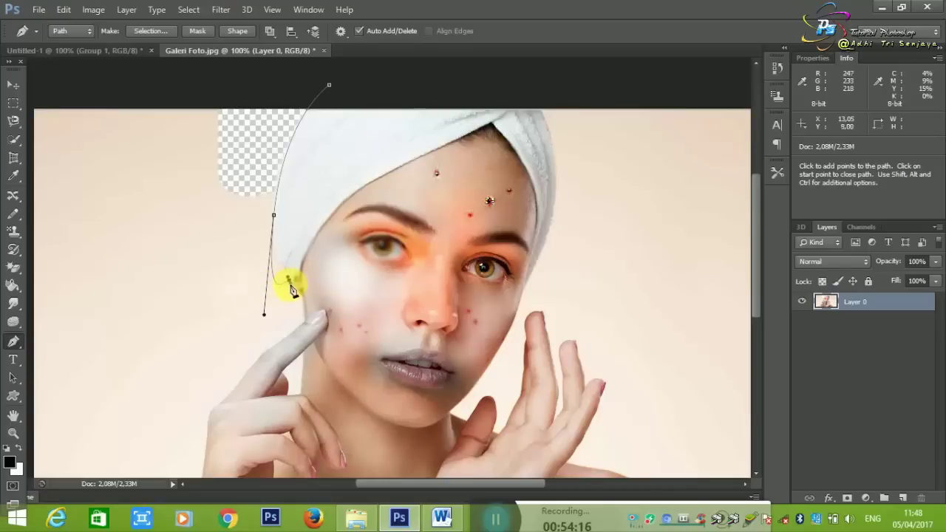
{"action": "left_click_drag", "start_coordinate": [292, 287], "coordinate": [292, 287]}
{"action": "right_click", "coordinate": [297, 284]}
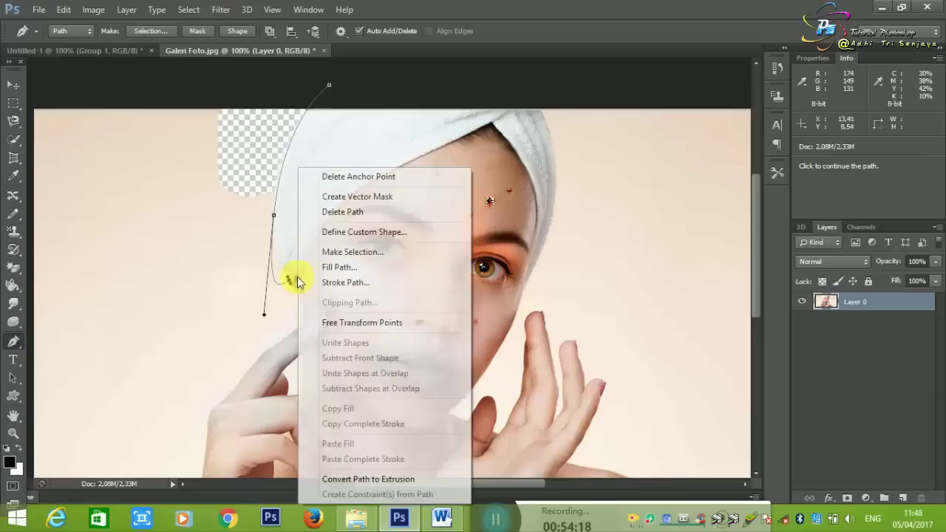
{"action": "key", "text": "Escape"}
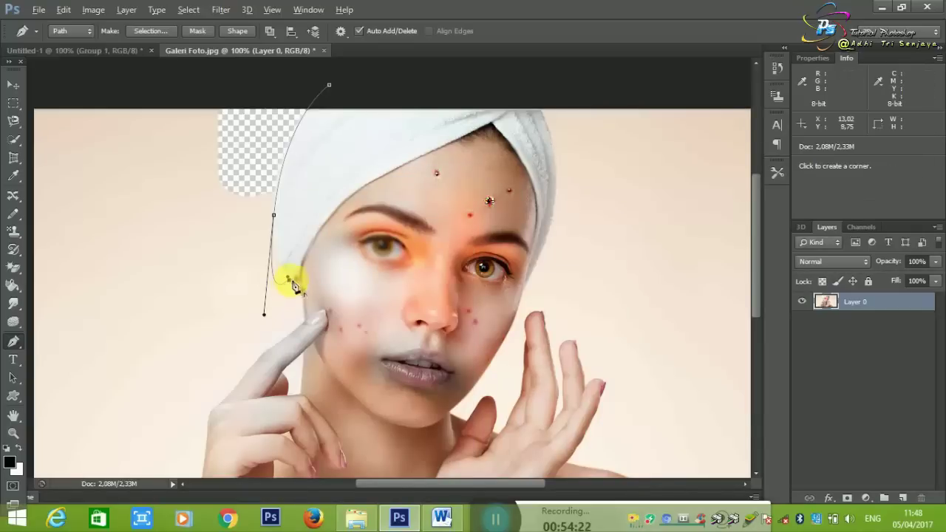
{"action": "key", "text": "ctrl"}
{"action": "key", "text": "ctrl"}
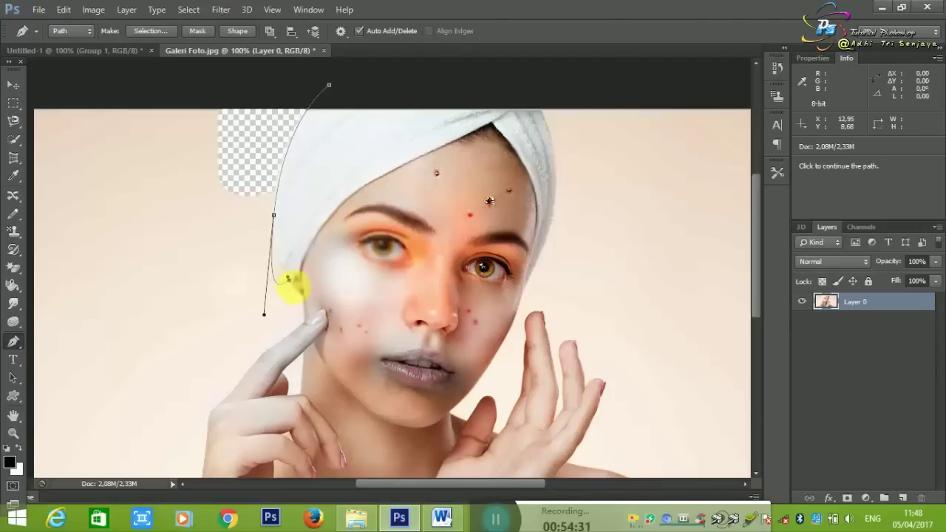
{"action": "left_click", "coordinate": [307, 314]}
{"action": "key", "text": "ctrl+z"}
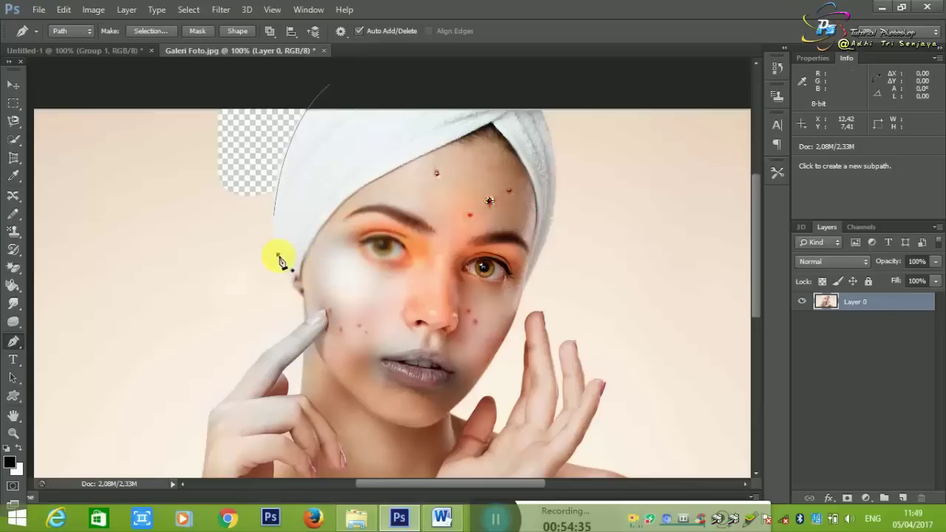
Reshape the curves along the cheek and continue the path down the raised finger and hand.
{"action": "left_click", "coordinate": [273, 215]}
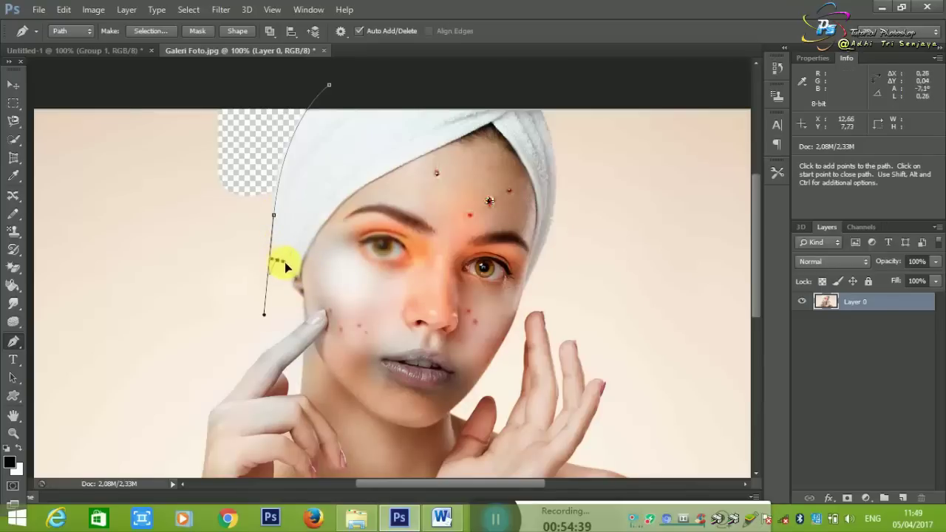
{"action": "left_click_drag", "start_coordinate": [277, 264], "coordinate": [267, 318]}
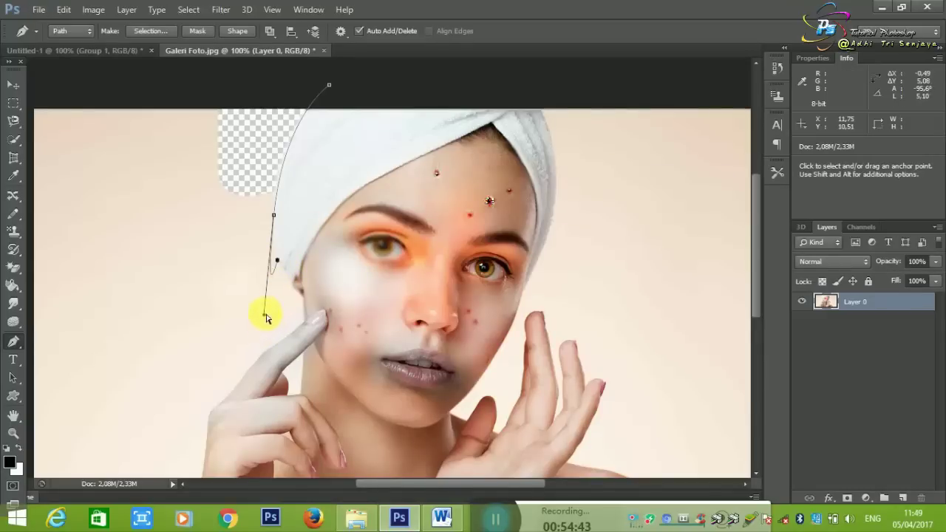
{"action": "left_click_drag", "start_coordinate": [271, 271], "coordinate": [272, 258]}
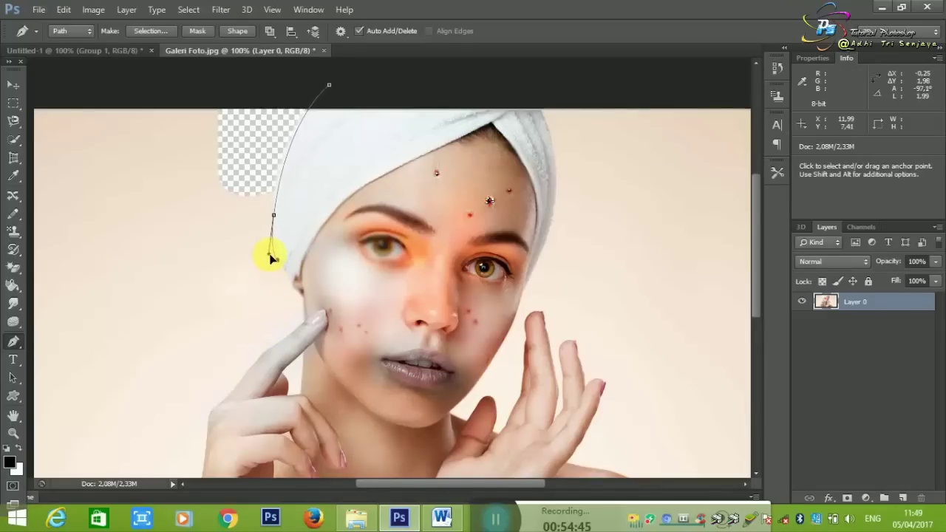
{"action": "left_click_drag", "start_coordinate": [271, 256], "coordinate": [286, 268]}
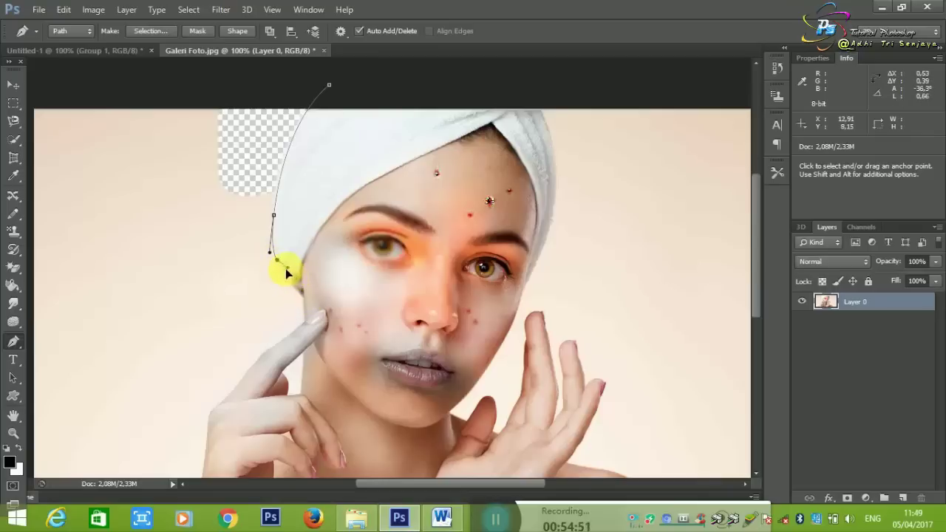
{"action": "left_click", "coordinate": [292, 285]}
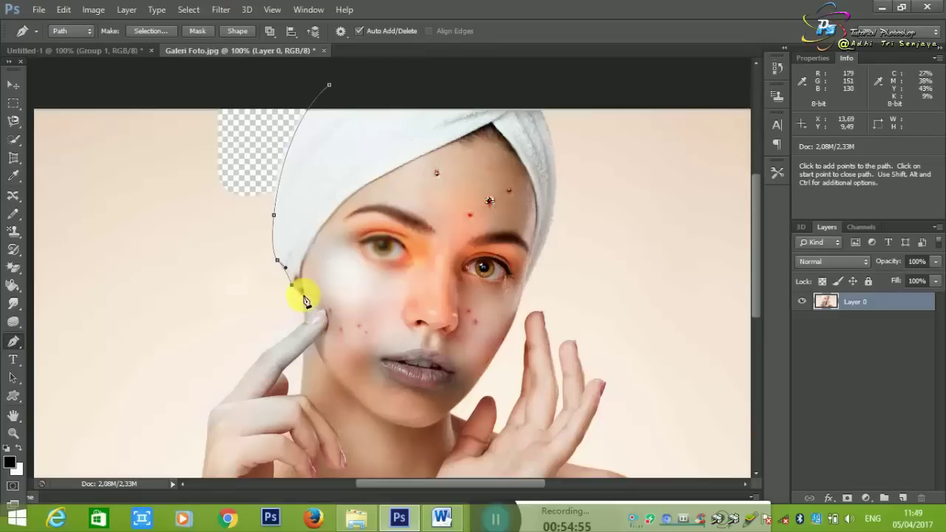
{"action": "left_click", "coordinate": [305, 322]}
{"action": "left_click", "coordinate": [265, 352]}
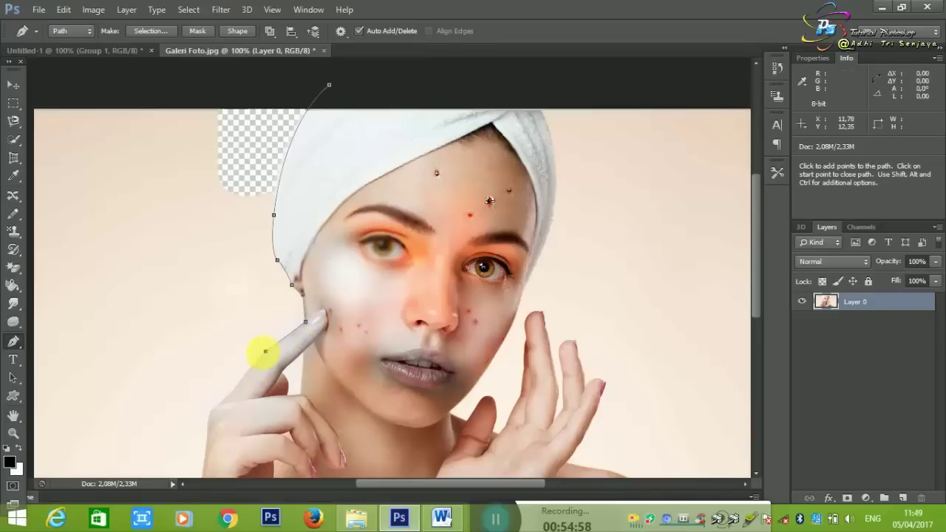
{"action": "left_click", "coordinate": [231, 392]}
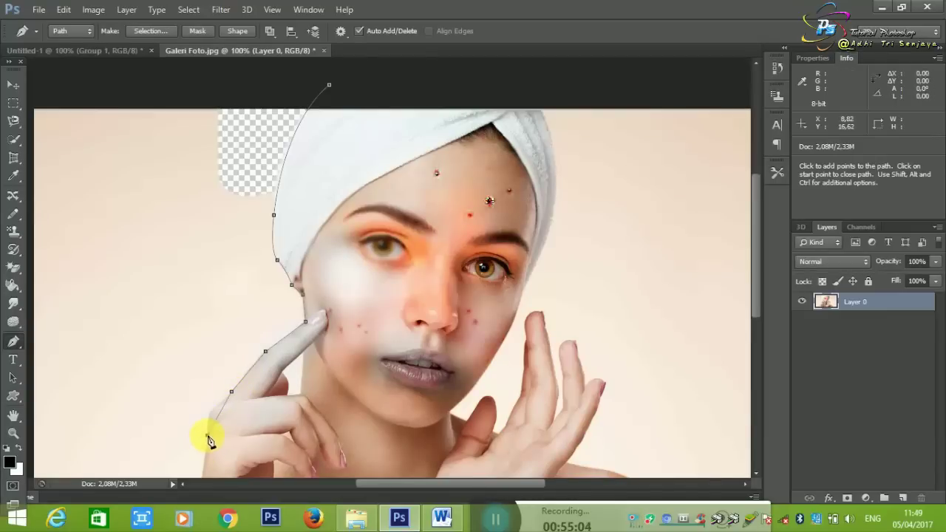
{"action": "left_click_drag", "start_coordinate": [218, 449], "coordinate": [208, 466]}
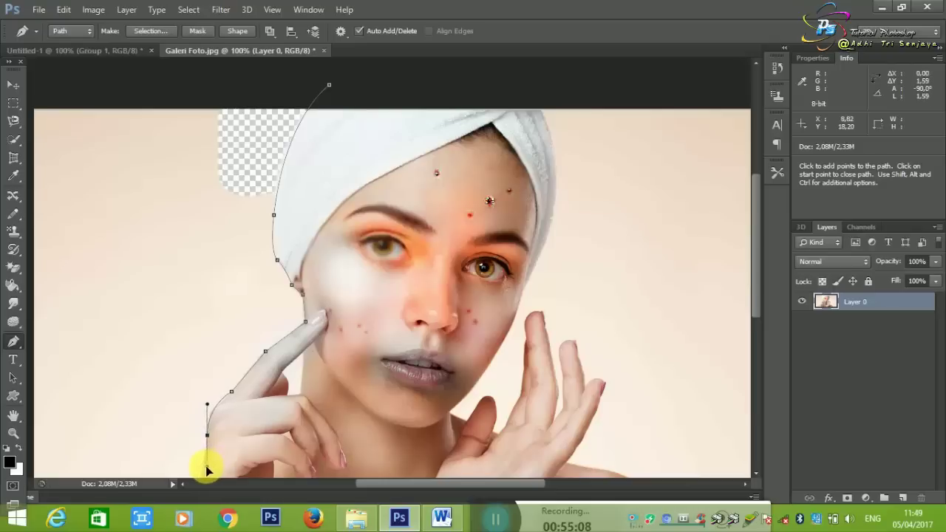
{"action": "mouse_move", "coordinate": [205, 469]}
{"action": "left_mouse_down"}
{"action": "mouse_move", "coordinate": [198, 474]}
{"action": "mouse_move", "coordinate": [301, 482]}
{"action": "left_mouse_up"}
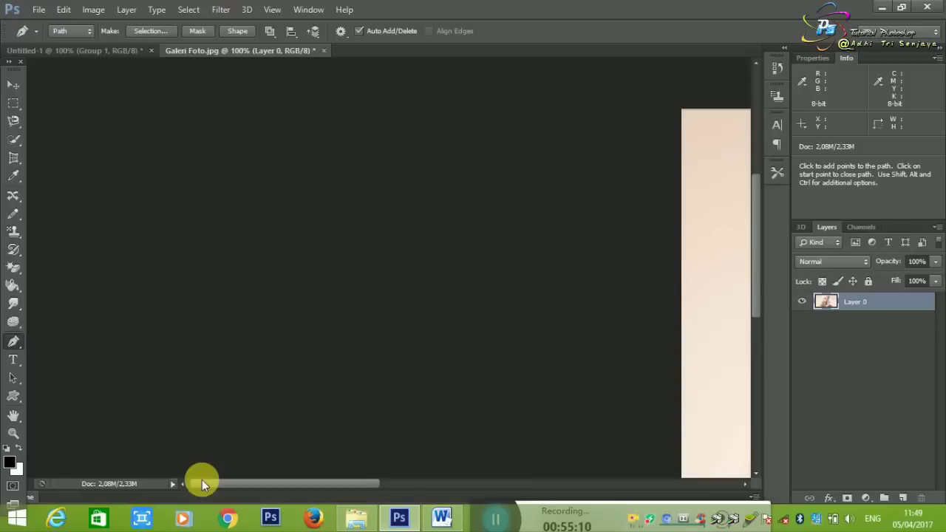
Extend the path down the hand, past the bottom-left corner, and up the left side.
{"action": "scroll", "coordinate": [366, 381], "scroll_direction": "down", "scroll_amount": 3}
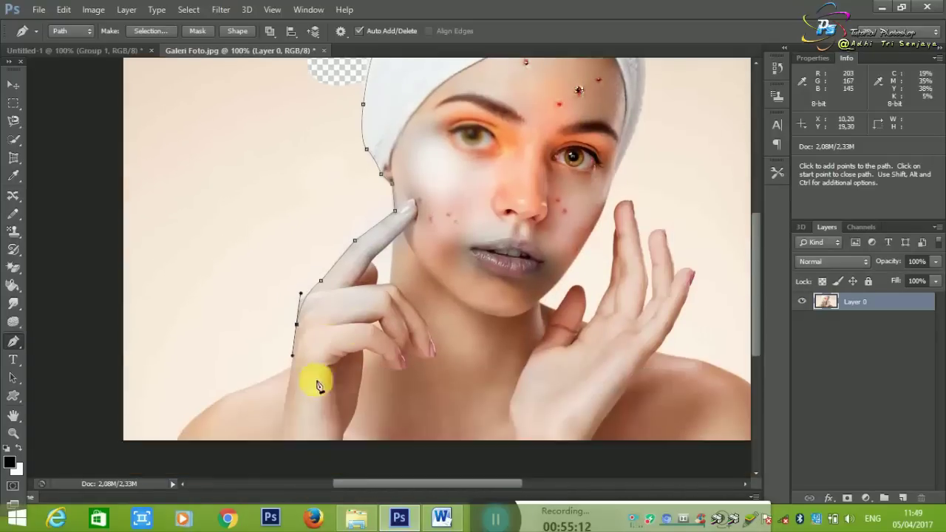
{"action": "left_click", "coordinate": [292, 367]}
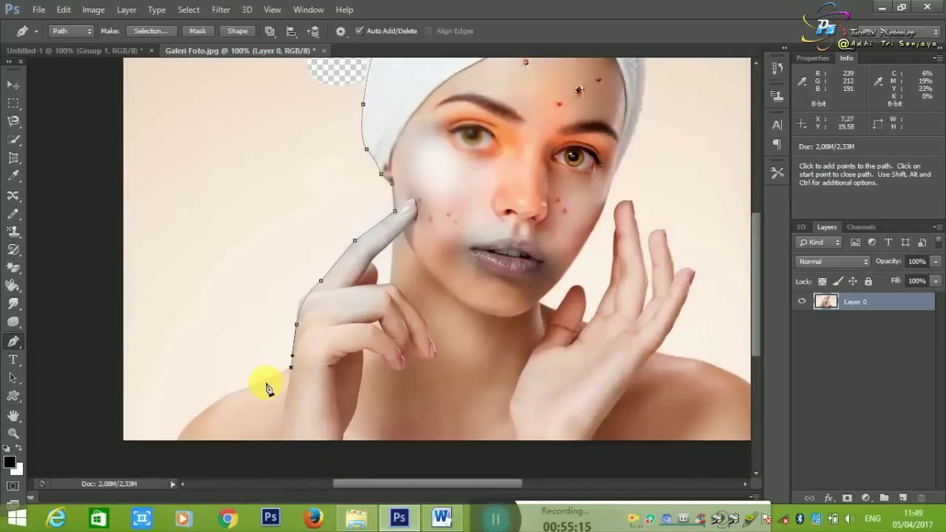
{"action": "left_click", "coordinate": [265, 382]}
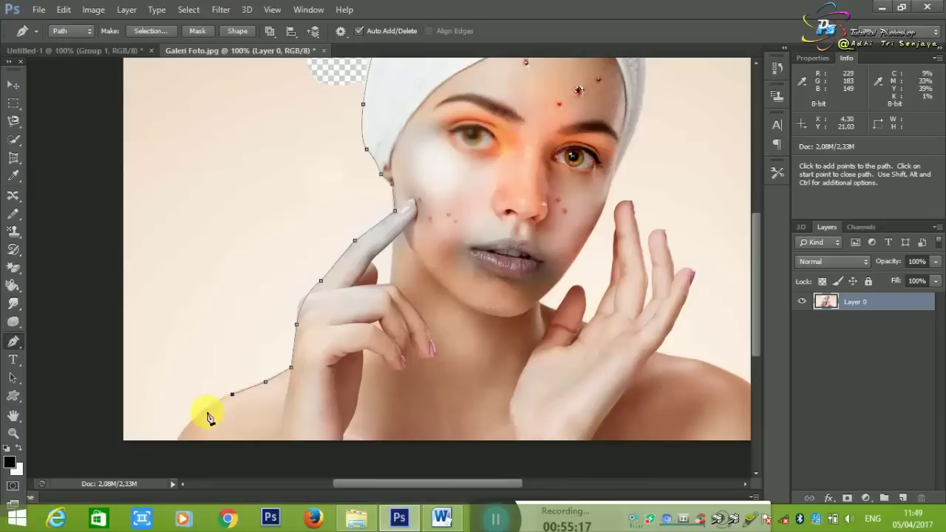
{"action": "left_click", "coordinate": [205, 411]}
{"action": "left_click", "coordinate": [177, 445]}
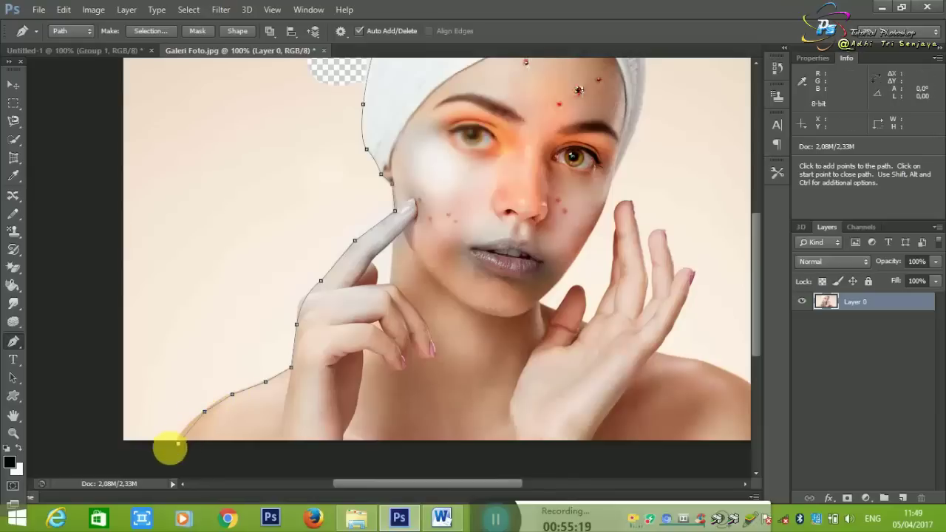
{"action": "left_click", "coordinate": [144, 453]}
{"action": "left_click", "coordinate": [125, 453]}
{"action": "left_click", "coordinate": [106, 454]}
{"action": "left_click", "coordinate": [82, 413]}
{"action": "left_click", "coordinate": [96, 254]}
{"action": "left_click", "coordinate": [100, 219]}
{"action": "left_click", "coordinate": [102, 185]}
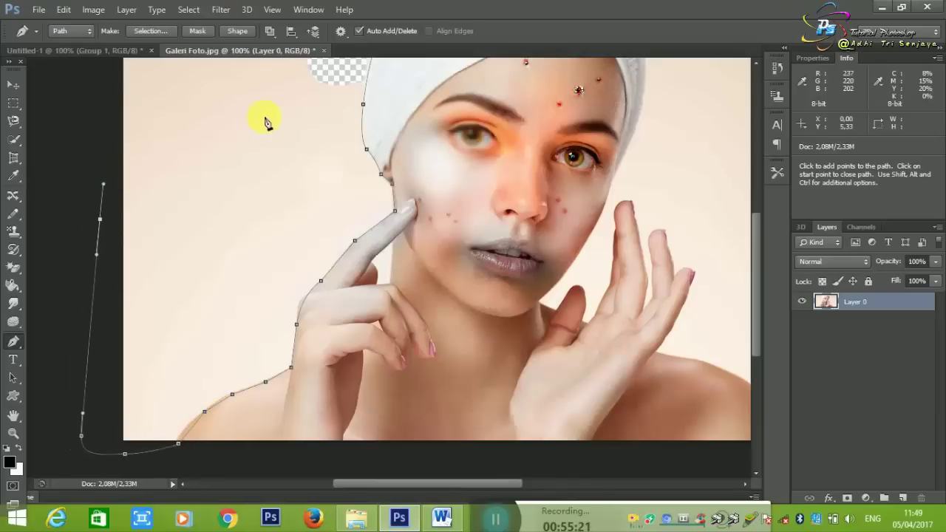
Run the path across above the image top and close it at the starting anchor.
{"action": "scroll", "coordinate": [175, 176], "scroll_direction": "up", "scroll_amount": 2}
{"action": "scroll", "coordinate": [175, 176], "scroll_direction": "up", "scroll_amount": 5}
{"action": "left_click", "coordinate": [101, 126]}
{"action": "left_click", "coordinate": [211, 120]}
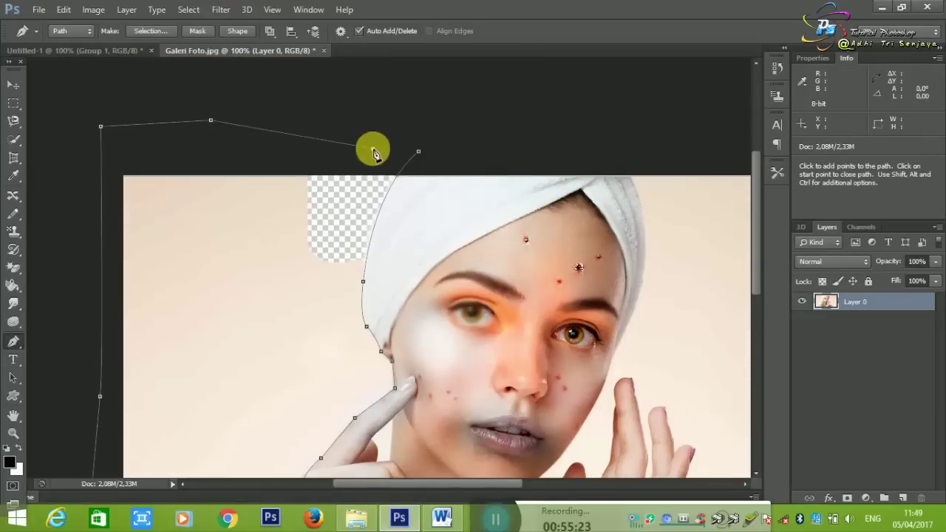
{"action": "left_click", "coordinate": [372, 148]}
{"action": "left_click", "coordinate": [420, 153]}
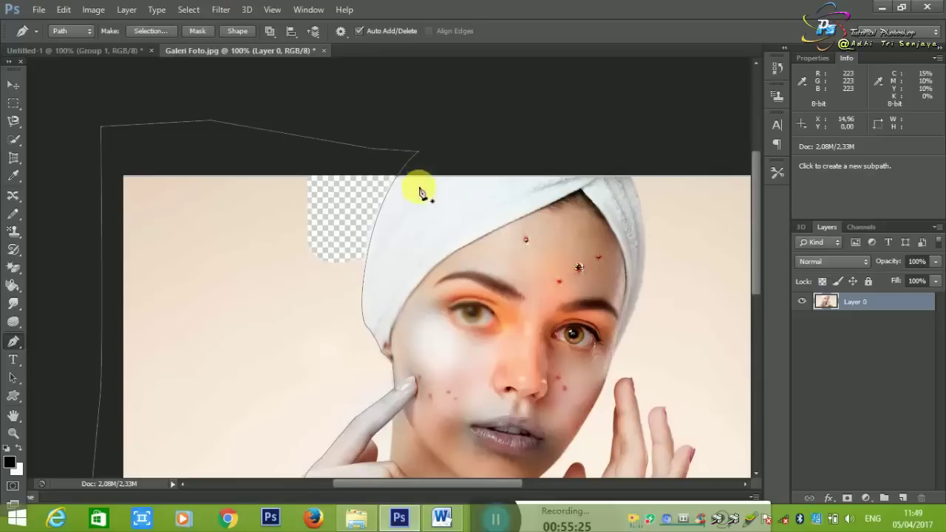
Try masking the layer to the closed path, then undo the vector mask.
{"action": "right_click", "coordinate": [213, 232]}
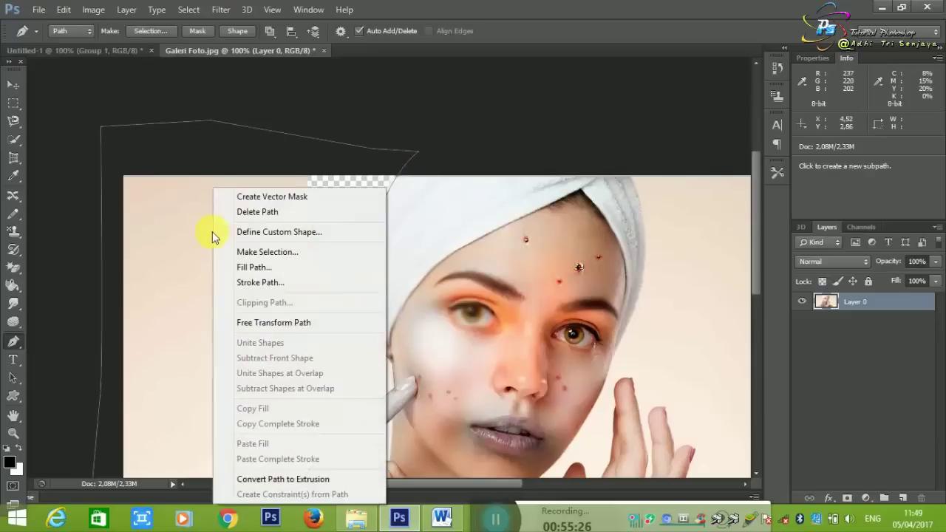
{"action": "left_click", "coordinate": [260, 198]}
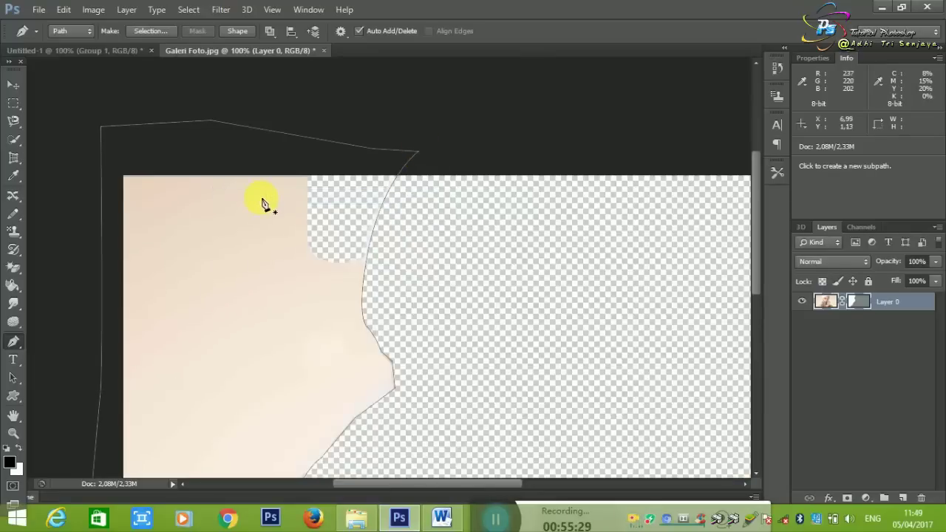
{"action": "scroll", "coordinate": [543, 286], "scroll_direction": "down", "scroll_amount": 2}
{"action": "scroll", "coordinate": [543, 291], "scroll_direction": "down", "scroll_amount": 1}
{"action": "scroll", "coordinate": [543, 291], "scroll_direction": "down", "scroll_amount": 3}
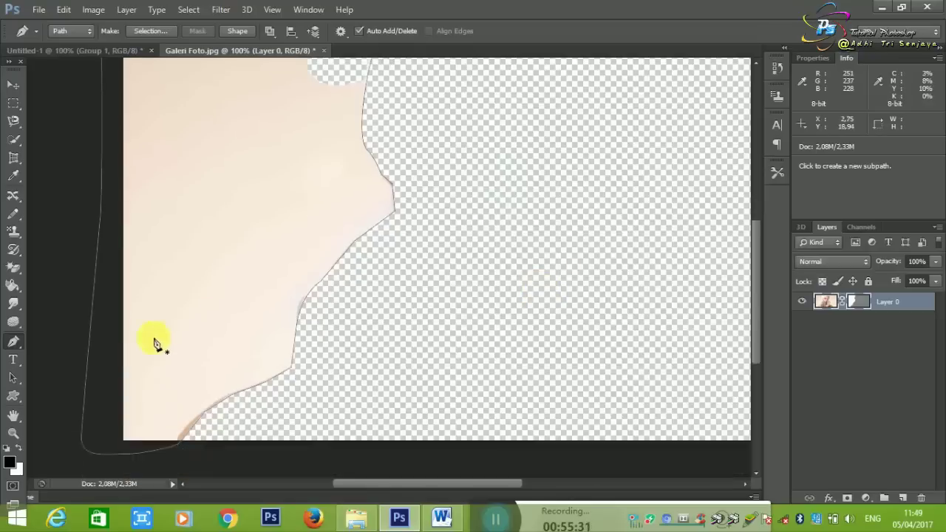
{"action": "scroll", "coordinate": [285, 302], "scroll_direction": "up", "scroll_amount": 2}
{"action": "scroll", "coordinate": [270, 313], "scroll_direction": "up", "scroll_amount": 2}
{"action": "scroll", "coordinate": [287, 301], "scroll_direction": "up", "scroll_amount": 1}
{"action": "key", "text": "ctrl+z"}
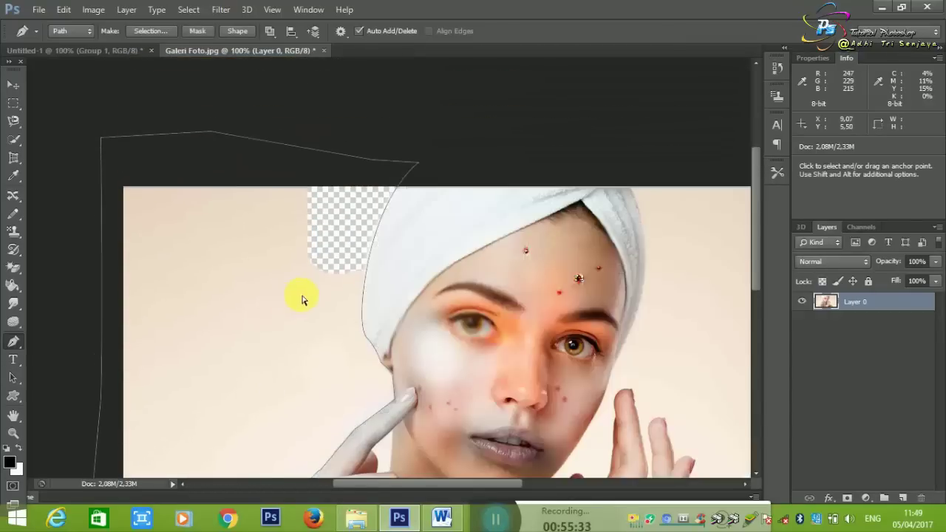
Convert the closed path into a selection with 0-pixel feather, undoing an accidental path deletion.
{"action": "right_click", "coordinate": [289, 254]}
{"action": "left_click", "coordinate": [313, 213]}
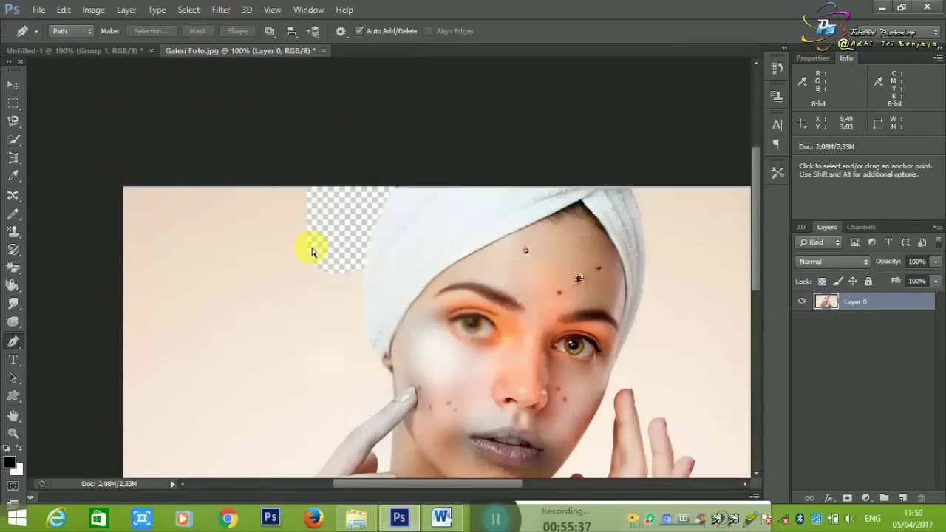
{"action": "key", "text": "ctrl+z"}
{"action": "right_click", "coordinate": [269, 237]}
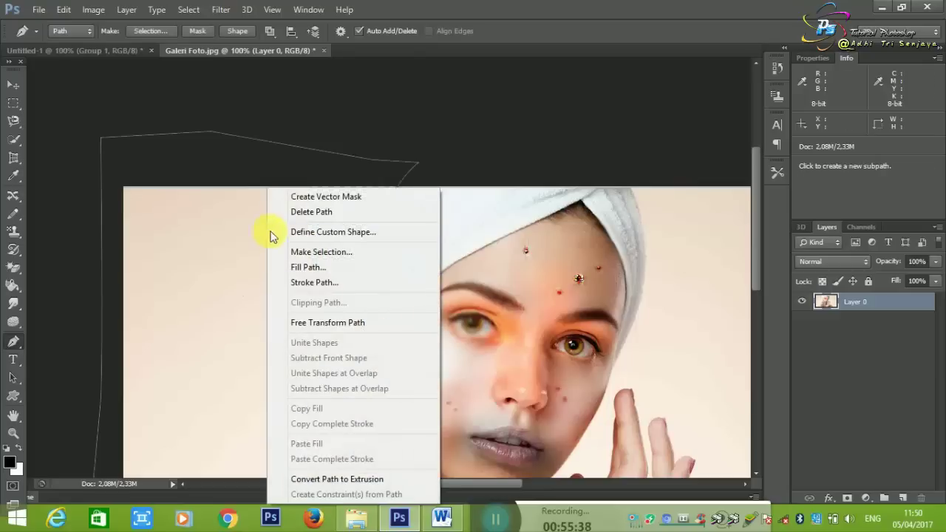
{"action": "left_click", "coordinate": [337, 253]}
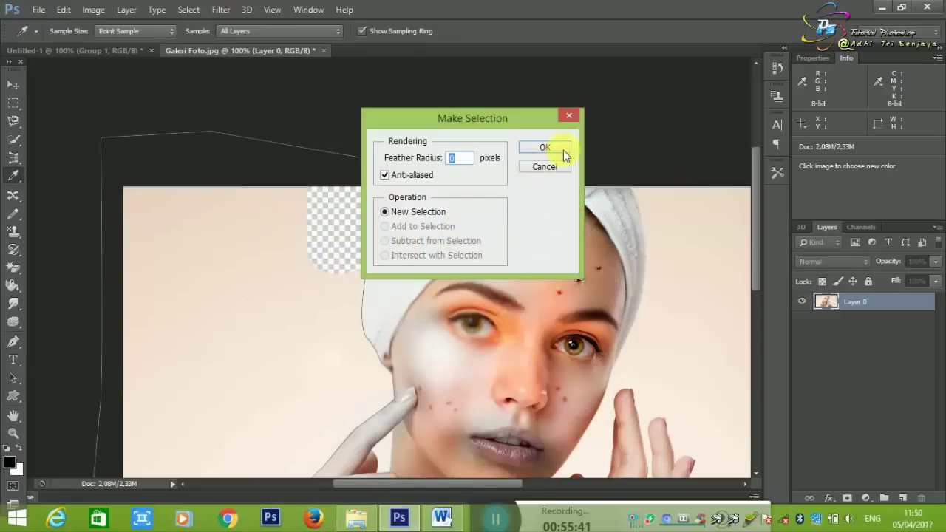
{"action": "left_click", "coordinate": [565, 151]}
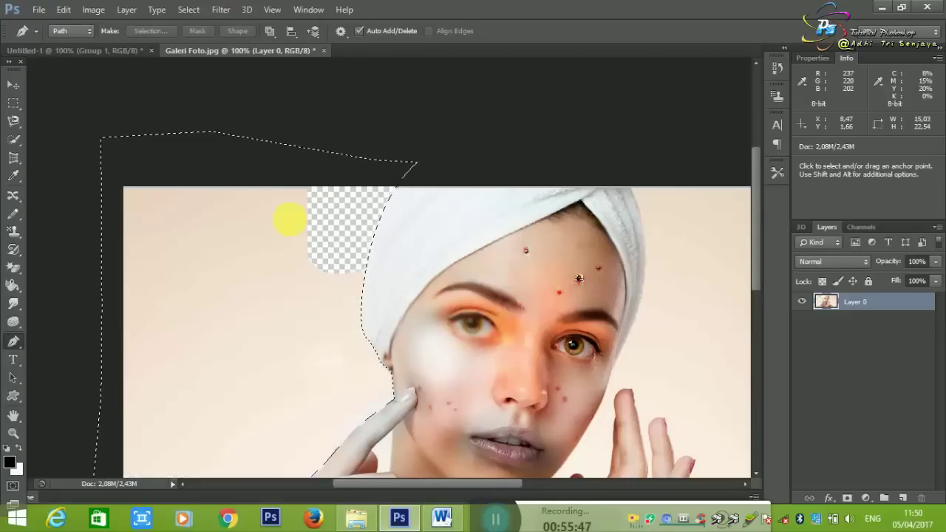
Restore the deleted image area and bring up the pen tool variants.
{"action": "key", "text": "ctrl+z"}
{"action": "right_click", "coordinate": [290, 226]}
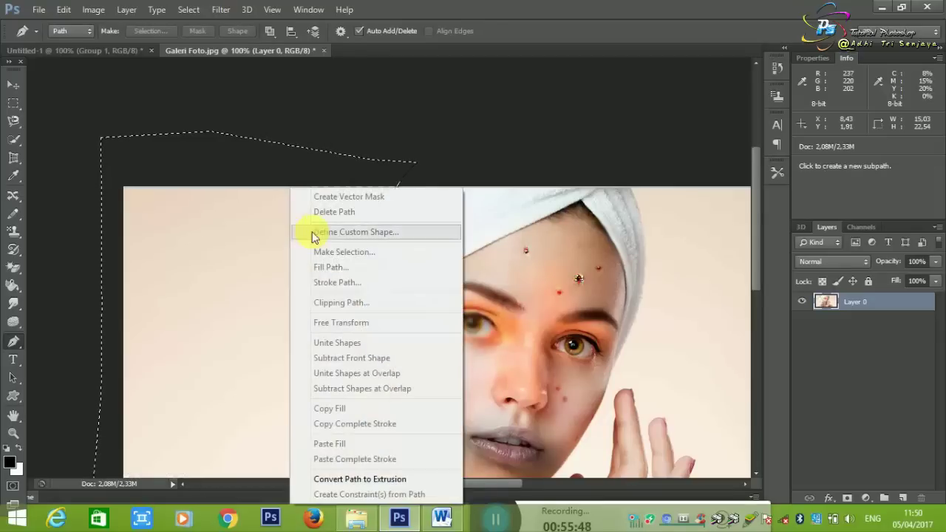
{"action": "left_click", "coordinate": [98, 229]}
{"action": "left_click_drag", "start_coordinate": [10, 351], "coordinate": [68, 366]}
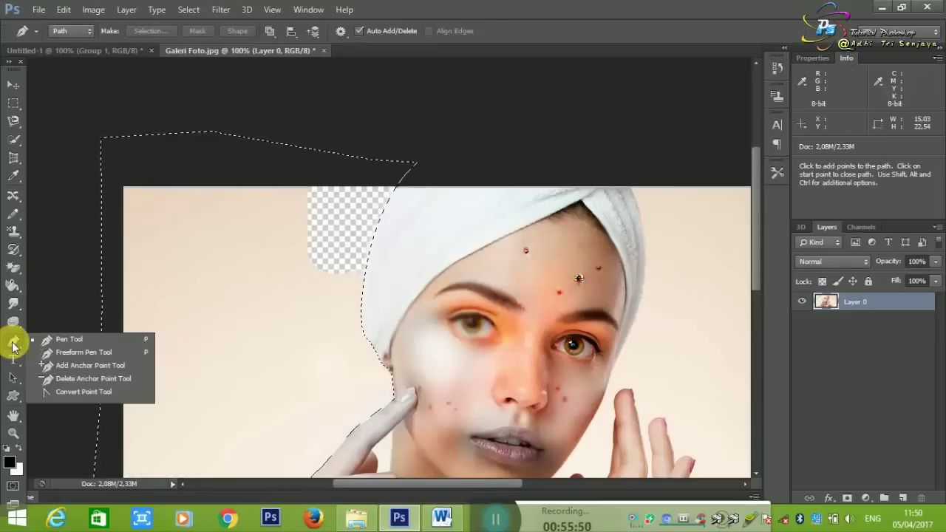
Draw a curling freeform path on the left background, then delete it.
{"action": "left_click", "coordinate": [67, 359]}
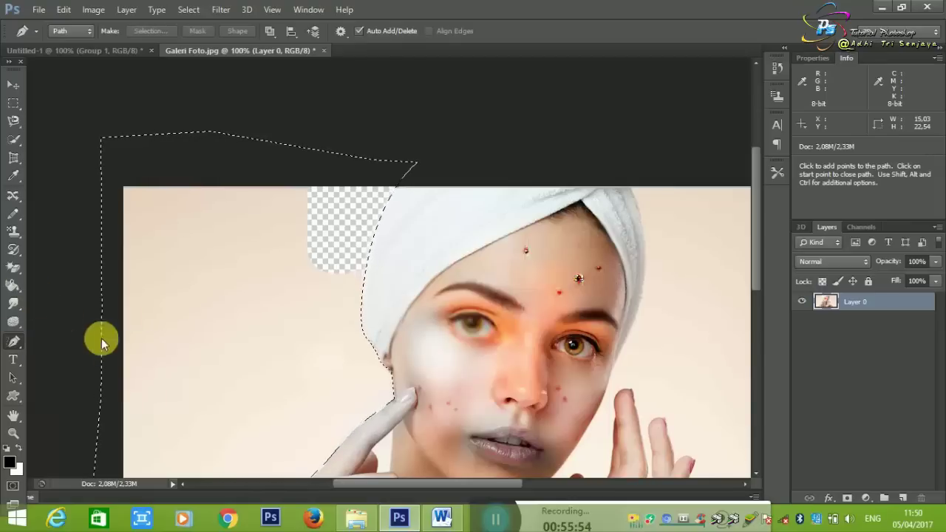
{"action": "left_click_drag", "start_coordinate": [106, 264], "coordinate": [240, 390]}
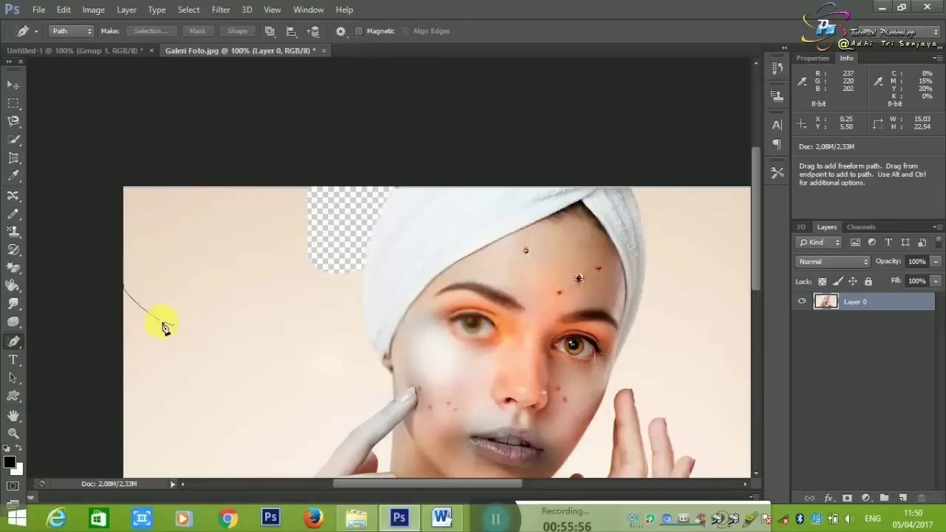
{"action": "mouse_move", "coordinate": [189, 368]}
{"action": "left_mouse_down"}
{"action": "mouse_move", "coordinate": [184, 289]}
{"action": "mouse_move", "coordinate": [124, 284]}
{"action": "left_mouse_up"}
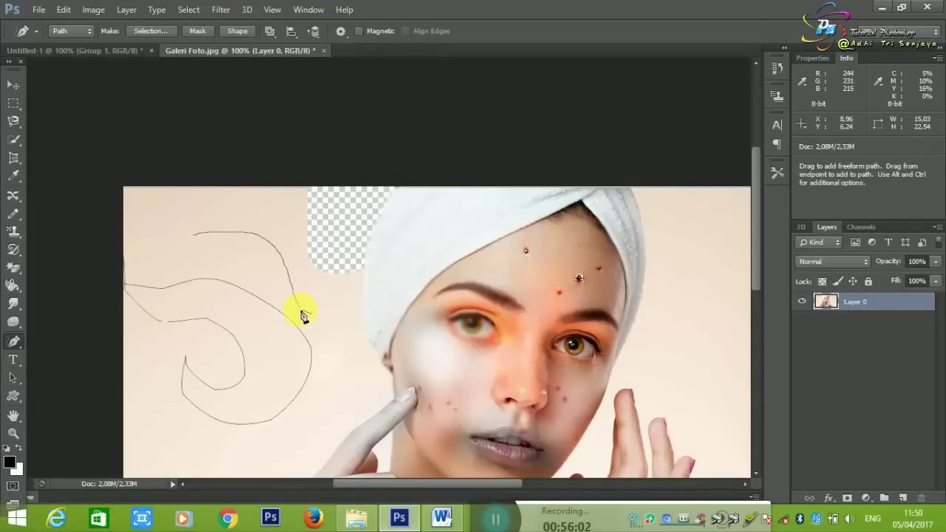
{"action": "mouse_move", "coordinate": [303, 316]}
{"action": "left_mouse_down"}
{"action": "mouse_move", "coordinate": [316, 247]}
{"action": "mouse_move", "coordinate": [243, 210]}
{"action": "left_mouse_up"}
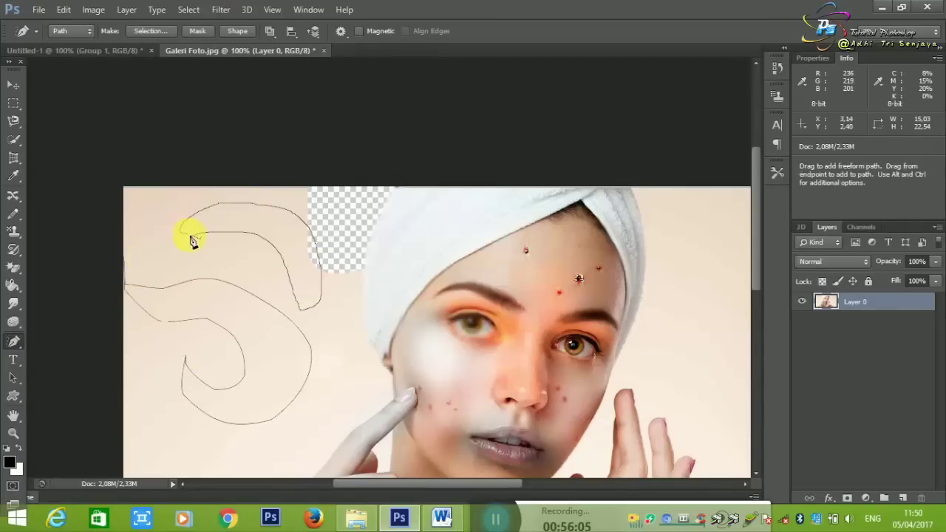
{"action": "right_click", "coordinate": [271, 216]}
{"action": "left_click", "coordinate": [303, 213]}
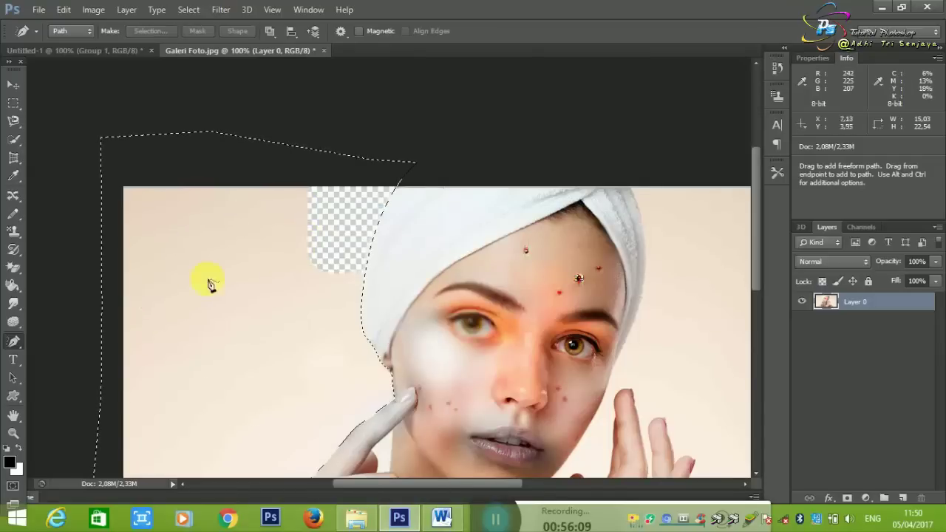
{"action": "right_click", "coordinate": [174, 254]}
{"action": "key", "text": "Escape"}
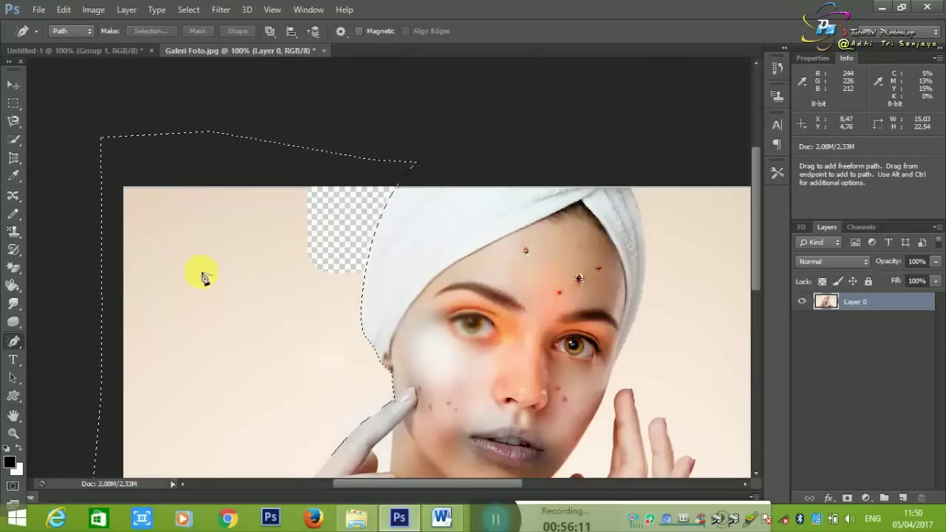
Draw a closed freeform loop on the background and make it a selection.
{"action": "left_click_drag", "start_coordinate": [222, 240], "coordinate": [183, 257]}
{"action": "left_click_drag", "start_coordinate": [158, 303], "coordinate": [302, 360]}
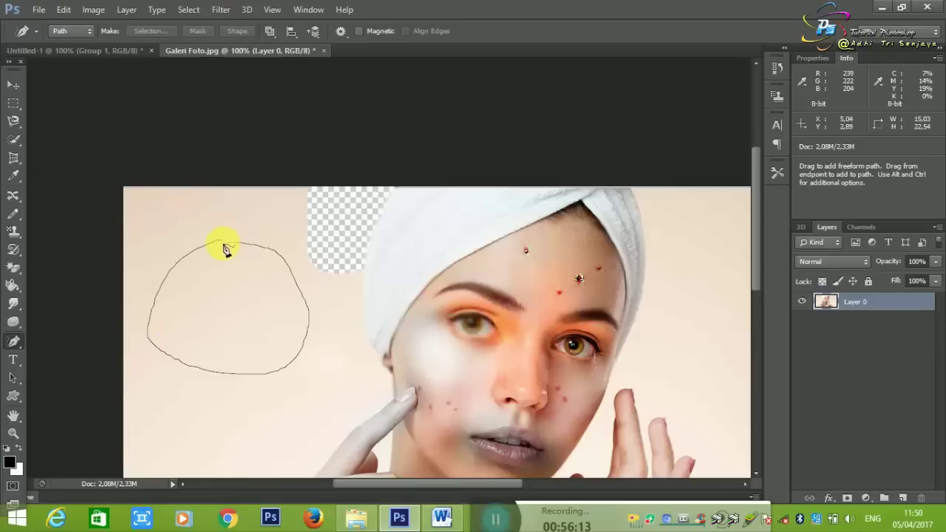
{"action": "left_click_drag", "start_coordinate": [226, 247], "coordinate": [227, 250]}
{"action": "right_click", "coordinate": [231, 287]}
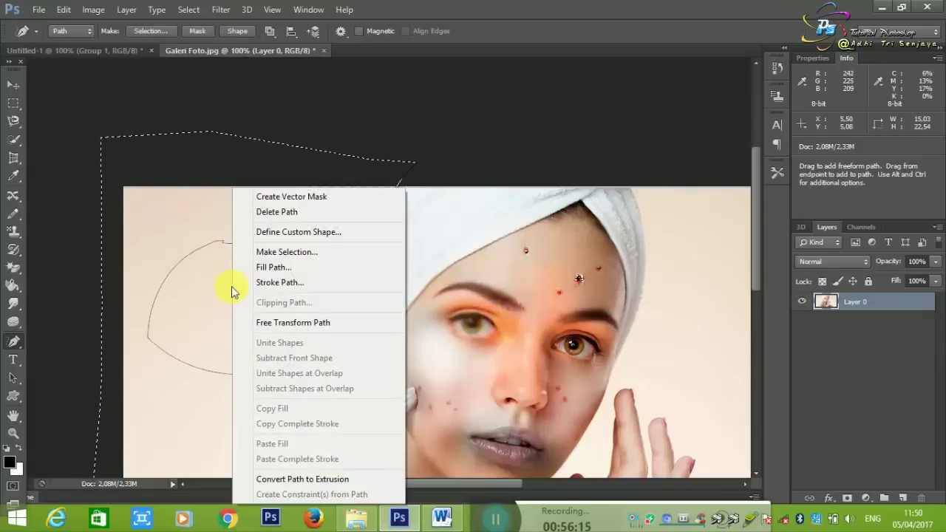
{"action": "left_click", "coordinate": [269, 254]}
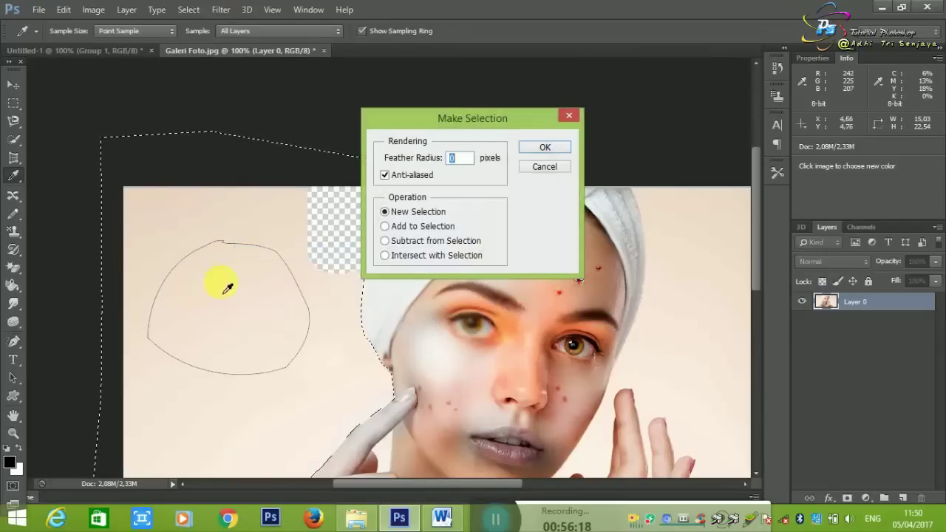
{"action": "left_click", "coordinate": [543, 146]}
Draw a larger freeform loop around the blob, trying and undoing a vector mask.
{"action": "mouse_move", "coordinate": [360, 235]}
{"action": "left_mouse_down"}
{"action": "mouse_move", "coordinate": [336, 377]}
{"action": "mouse_move", "coordinate": [350, 235]}
{"action": "left_mouse_up"}
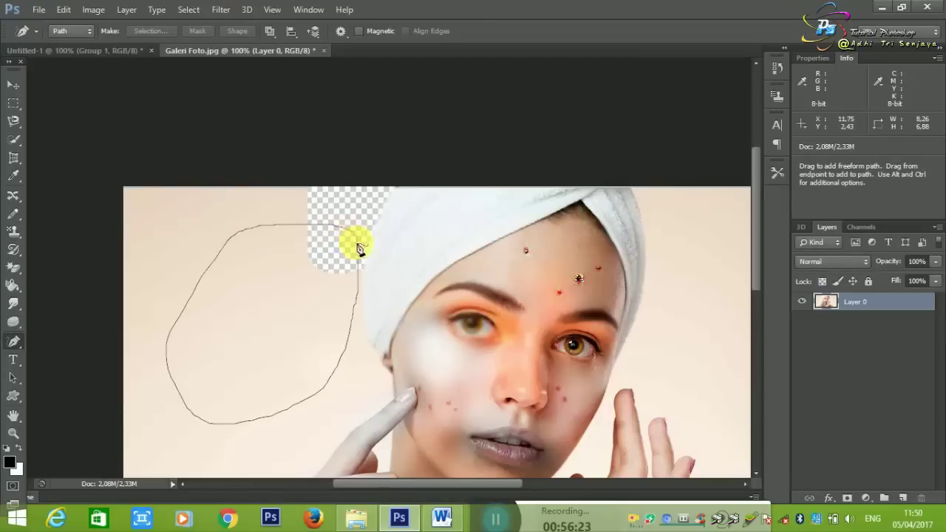
{"action": "right_click", "coordinate": [261, 282]}
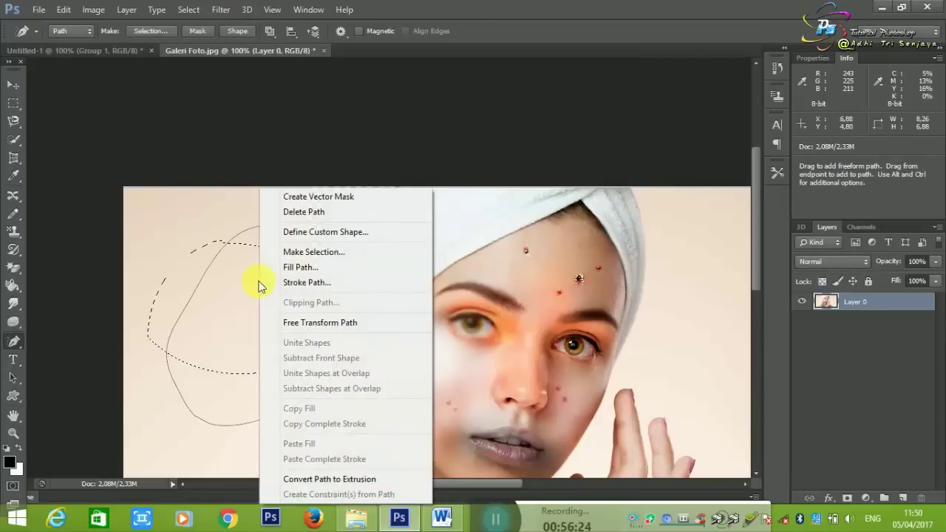
{"action": "left_click", "coordinate": [309, 199]}
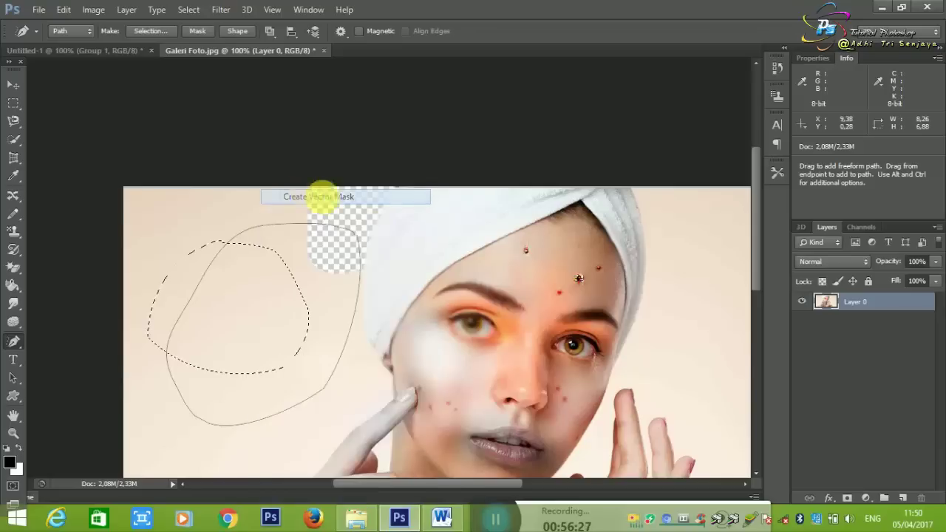
{"action": "key", "text": "ctrl+z"}
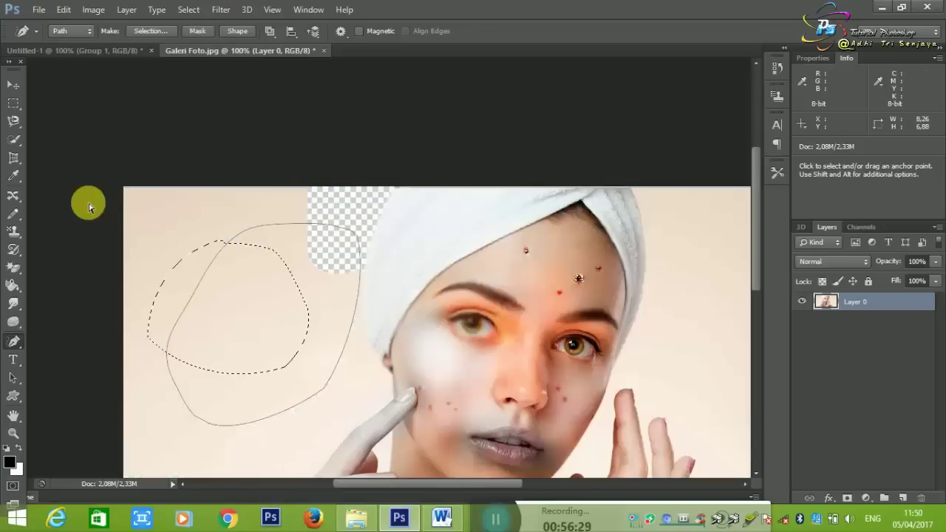
Add anchor points to the curved path's top, left and lower edges.
{"action": "left_click", "coordinate": [18, 337]}
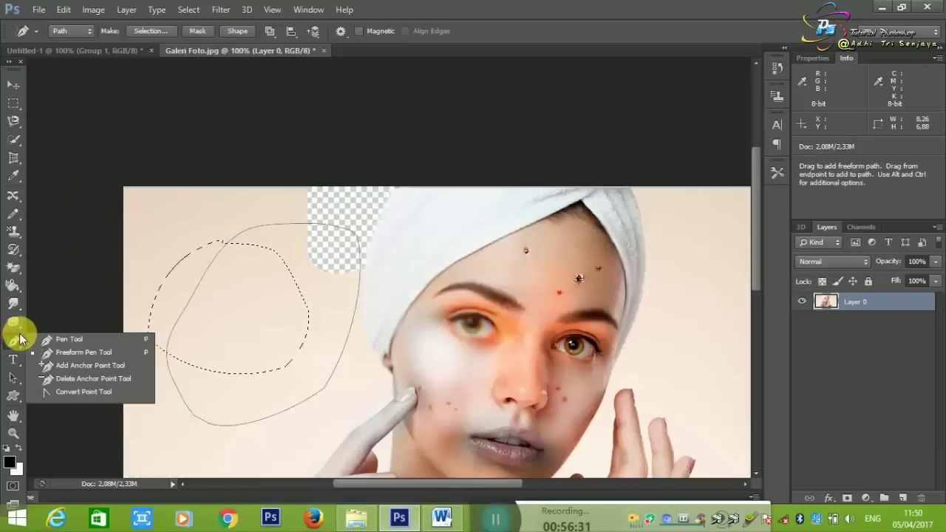
{"action": "left_click", "coordinate": [68, 367]}
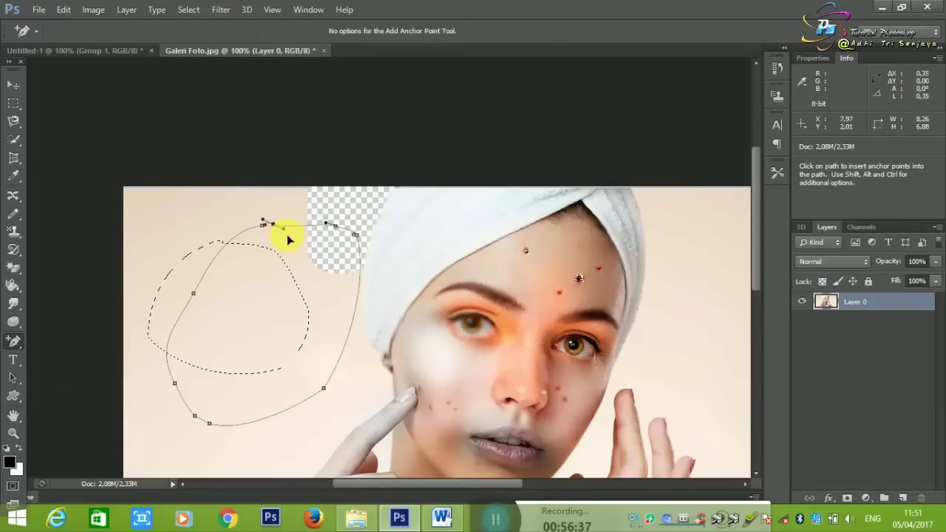
{"action": "mouse_move", "coordinate": [274, 225]}
{"action": "left_mouse_down"}
{"action": "mouse_move", "coordinate": [387, 242]}
{"action": "mouse_move", "coordinate": [331, 275]}
{"action": "left_mouse_up"}
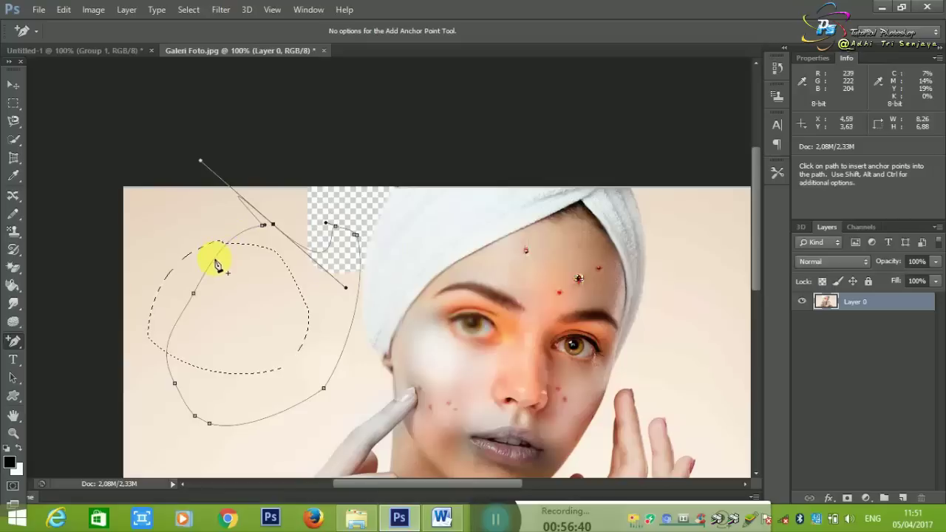
{"action": "left_click_drag", "start_coordinate": [213, 258], "coordinate": [213, 230]}
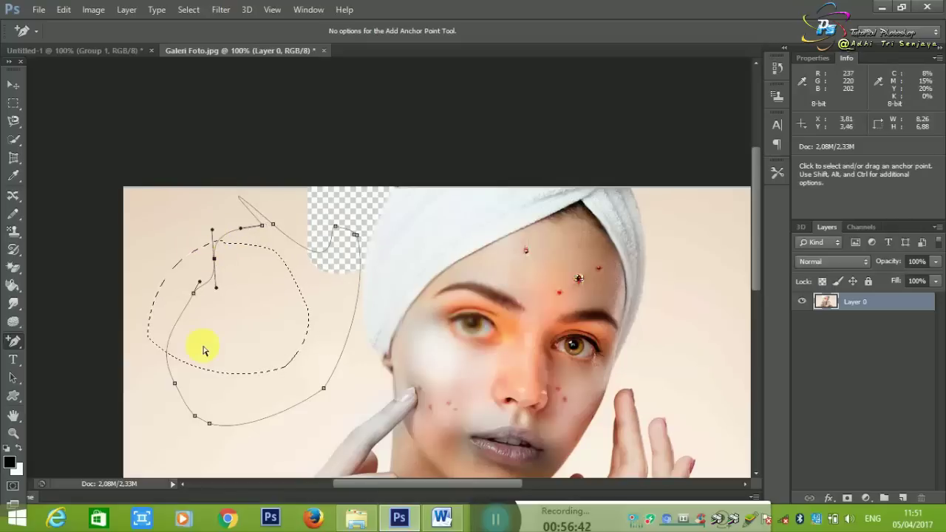
{"action": "left_click_drag", "start_coordinate": [278, 416], "coordinate": [288, 435]}
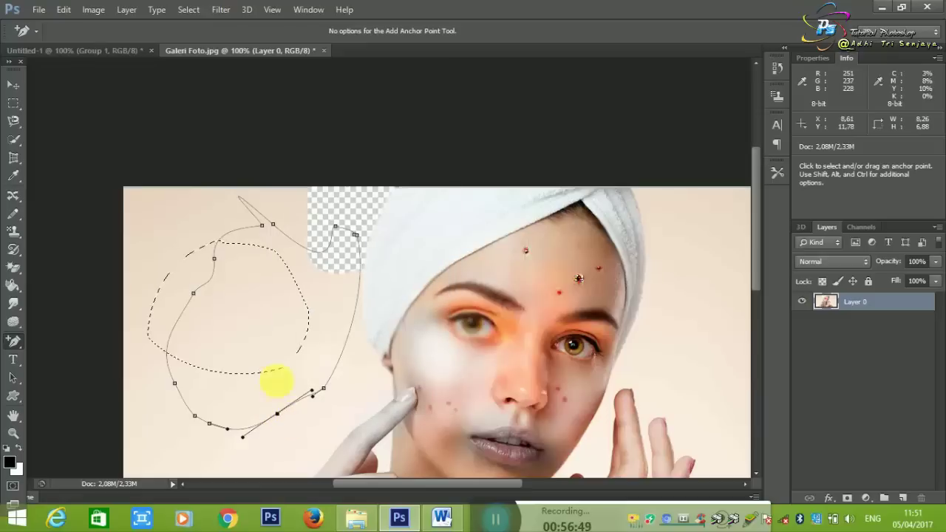
Delete the added top anchor plus several top and end anchors from the path.
{"action": "right_click", "coordinate": [13, 341]}
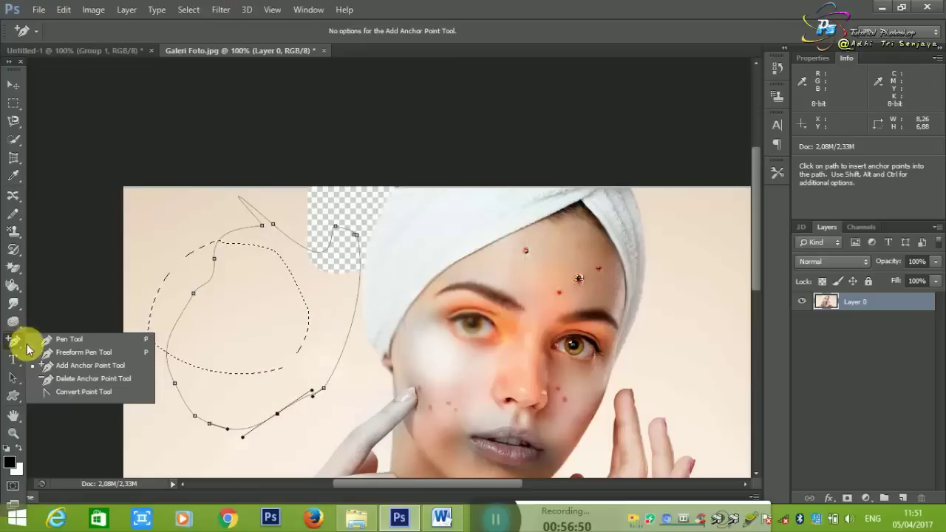
{"action": "left_click", "coordinate": [74, 381]}
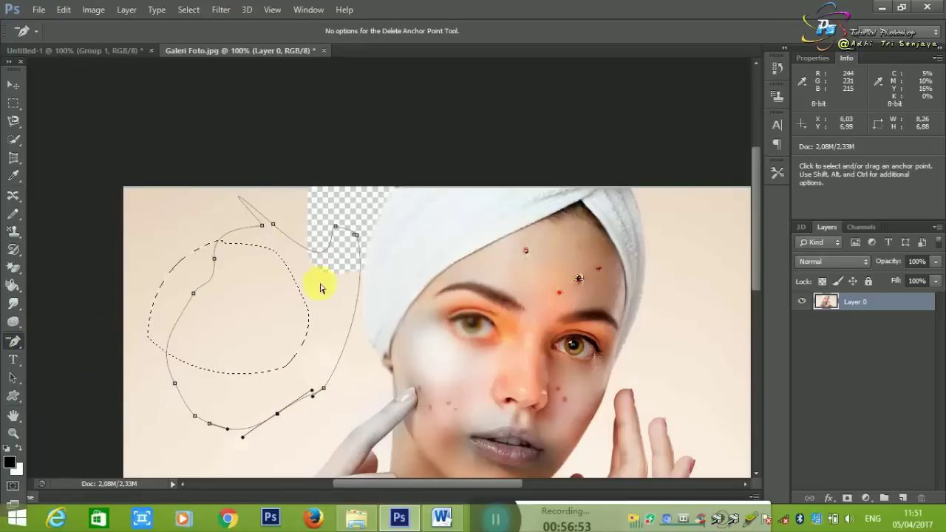
{"action": "left_click", "coordinate": [272, 224]}
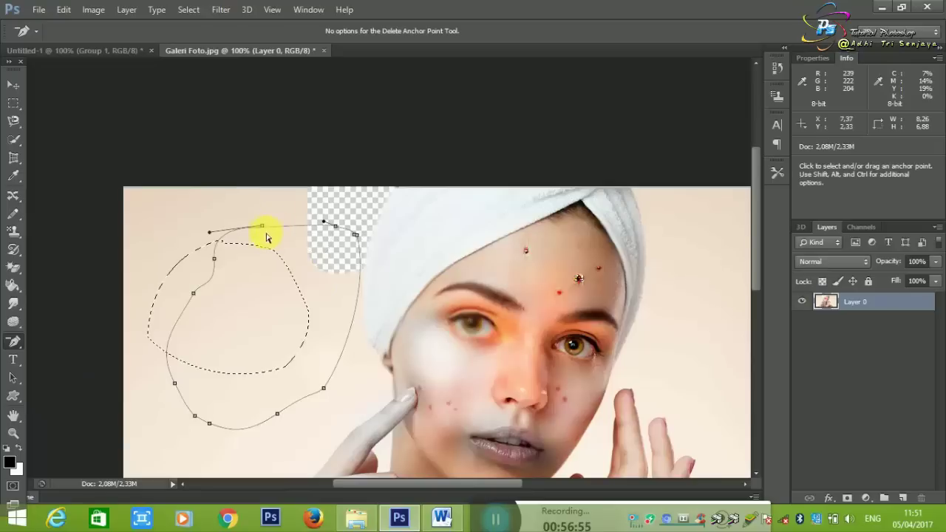
{"action": "left_click", "coordinate": [261, 226]}
{"action": "left_click", "coordinate": [335, 226]}
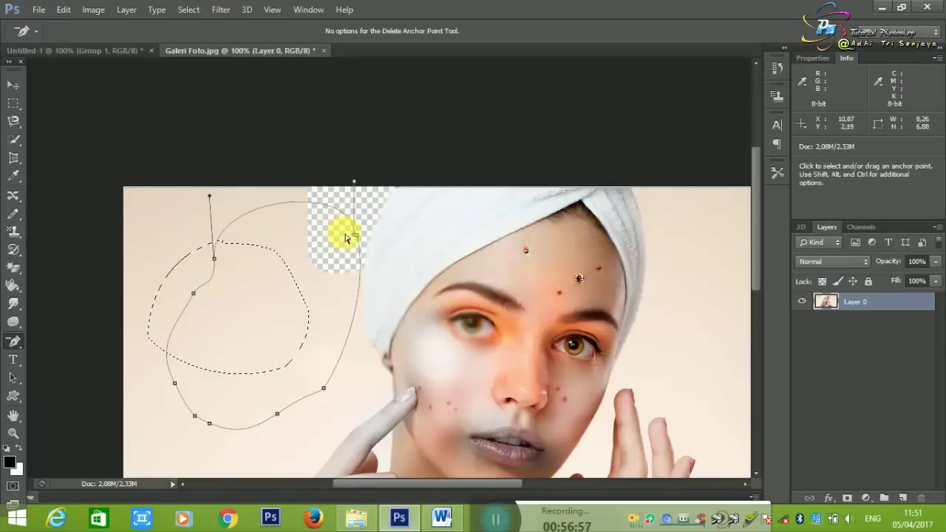
{"action": "left_click", "coordinate": [323, 388]}
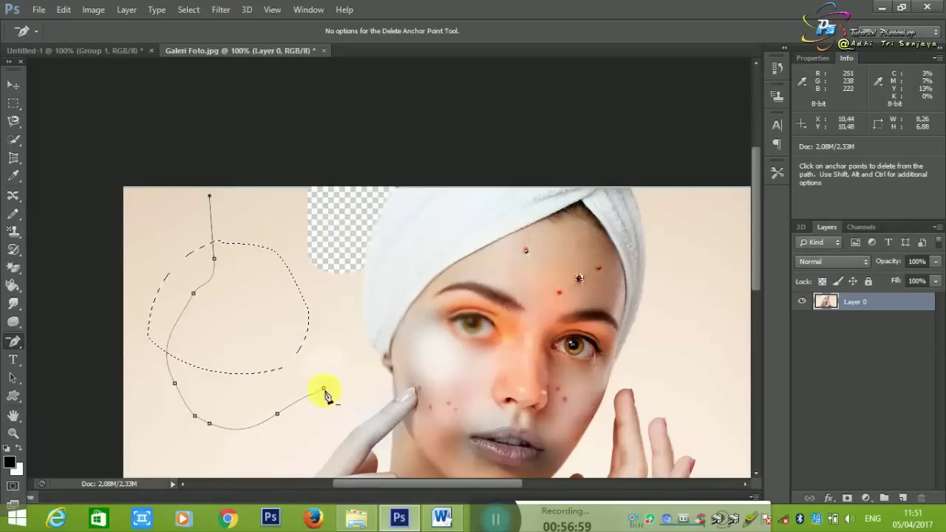
{"action": "left_click", "coordinate": [277, 415]}
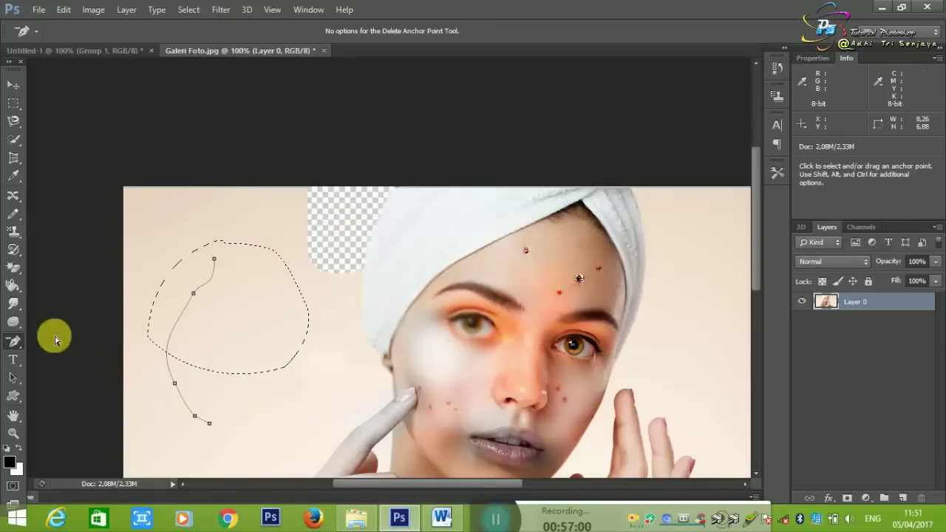
Reshape the path's top anchor with handles using the Convert Point Tool.
{"action": "left_click", "coordinate": [15, 341]}
{"action": "left_click", "coordinate": [70, 392]}
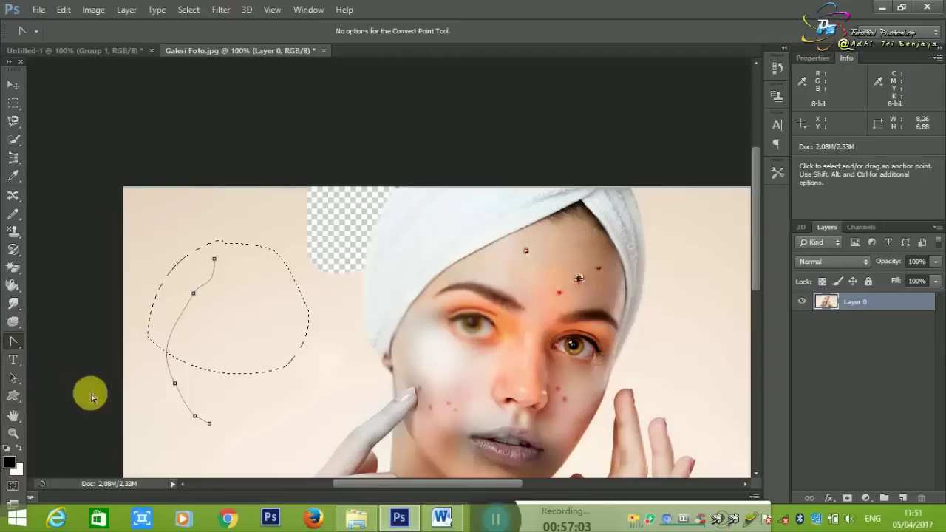
{"action": "right_click", "coordinate": [325, 336]}
{"action": "left_click", "coordinate": [266, 318]}
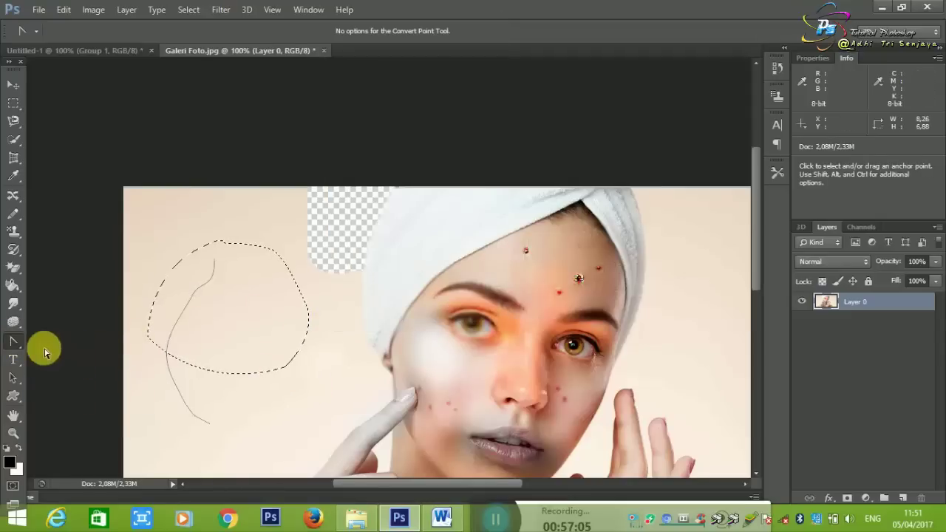
{"action": "left_click", "coordinate": [175, 382]}
{"action": "left_click", "coordinate": [193, 293]}
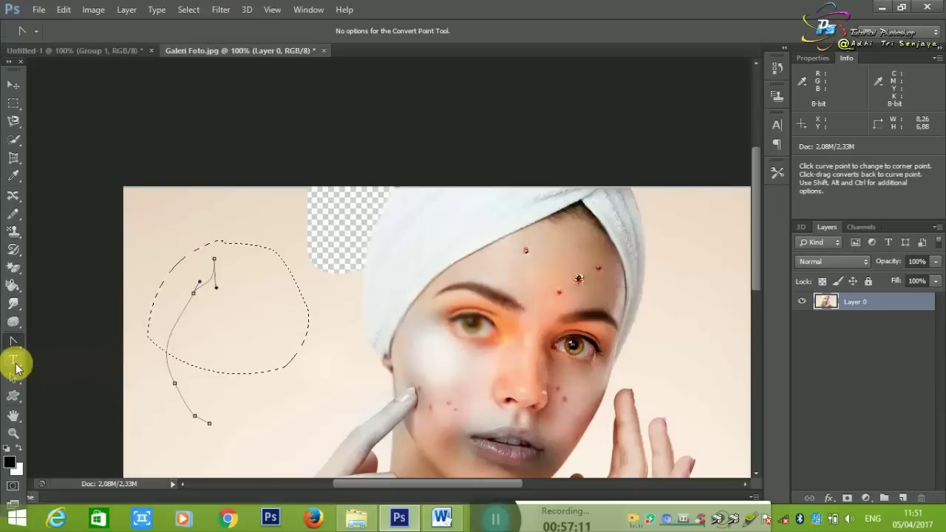
{"action": "left_click", "coordinate": [14, 360]}
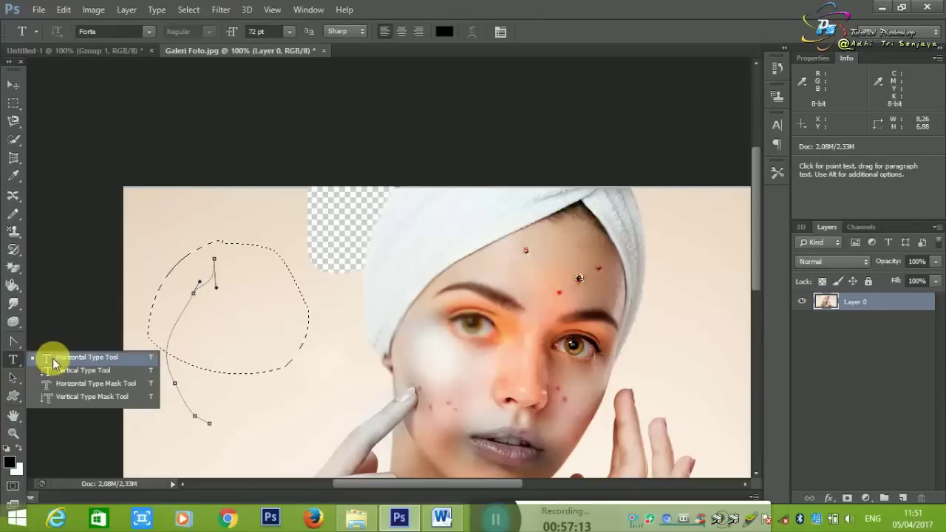
Clear the selection and type 'ashkvadvhavjha' as horizontal text left of the face.
{"action": "left_click", "coordinate": [53, 359]}
{"action": "left_click", "coordinate": [13, 103]}
{"action": "left_click", "coordinate": [143, 159]}
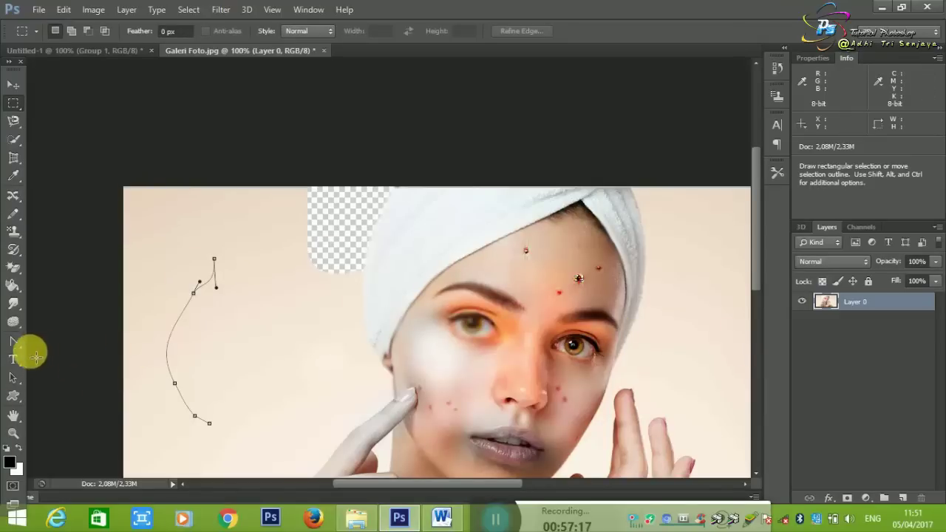
{"action": "left_click", "coordinate": [13, 360]}
{"action": "left_click", "coordinate": [59, 359]}
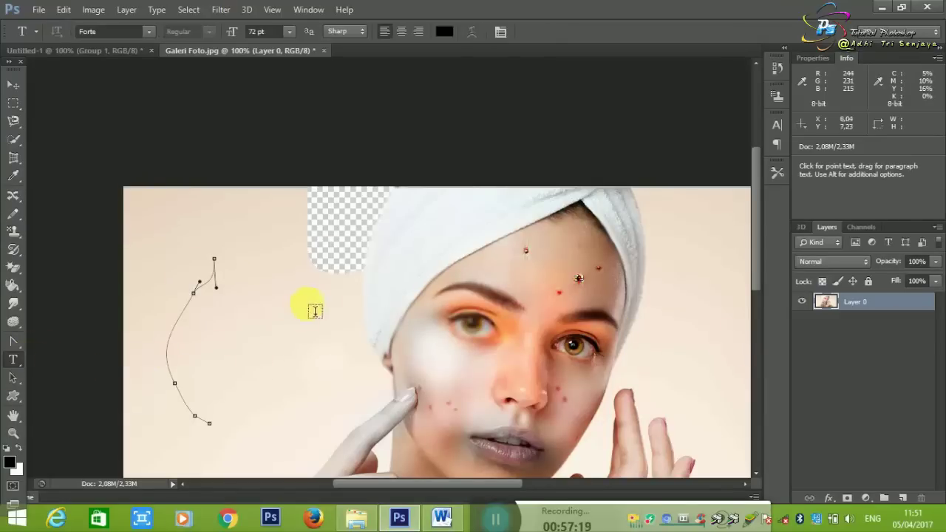
{"action": "left_click", "coordinate": [284, 315]}
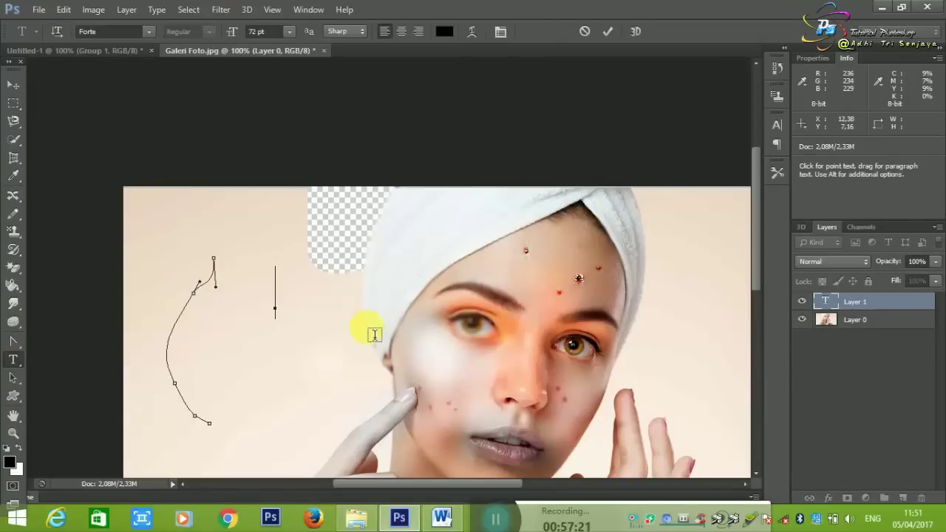
{"action": "type", "text": "ashkvadvhav"}
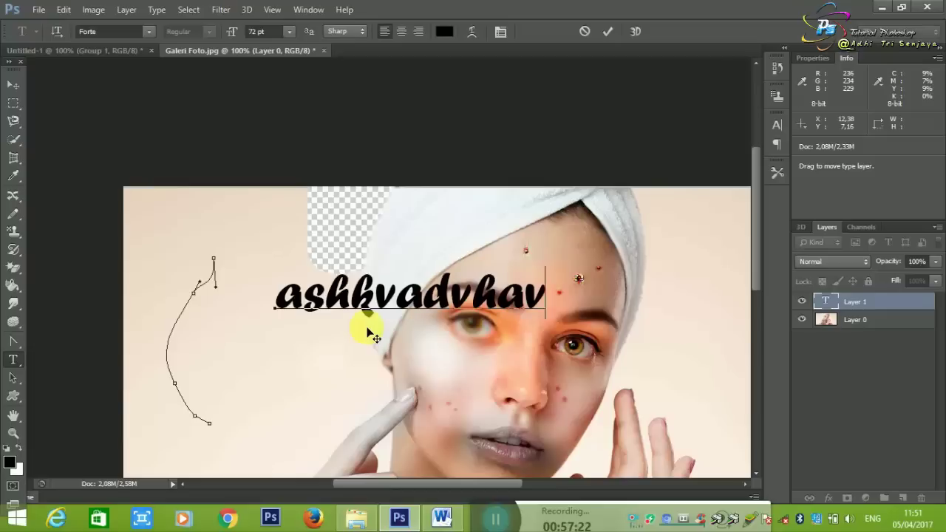
{"action": "type", "text": "jhah"}
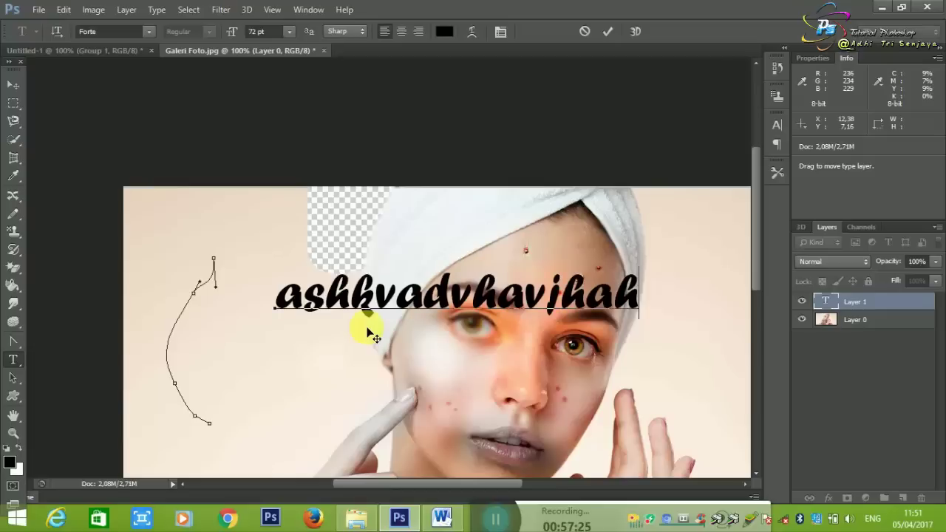
Color the text pure red, with the letters 'dvha' dark red #621818.
{"action": "double_click", "coordinate": [367, 330]}
{"action": "left_click", "coordinate": [9, 461]}
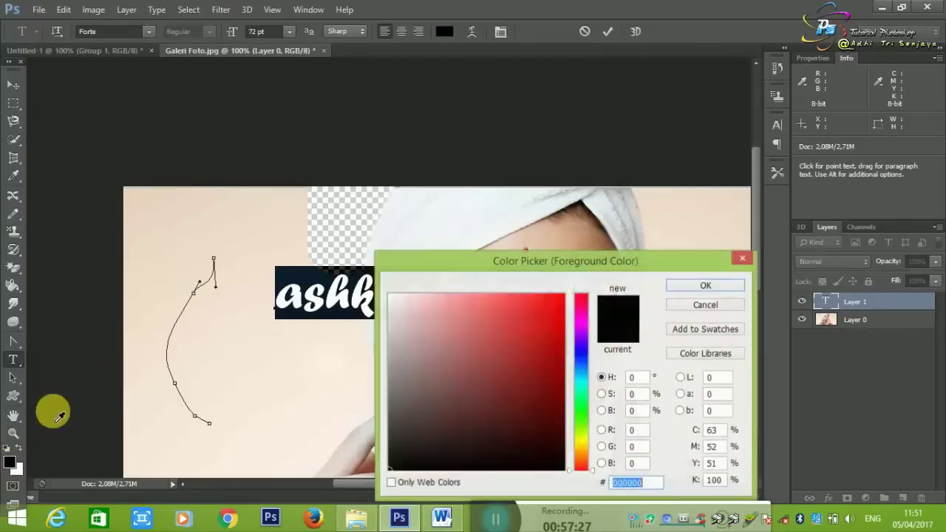
{"action": "left_click", "coordinate": [565, 295]}
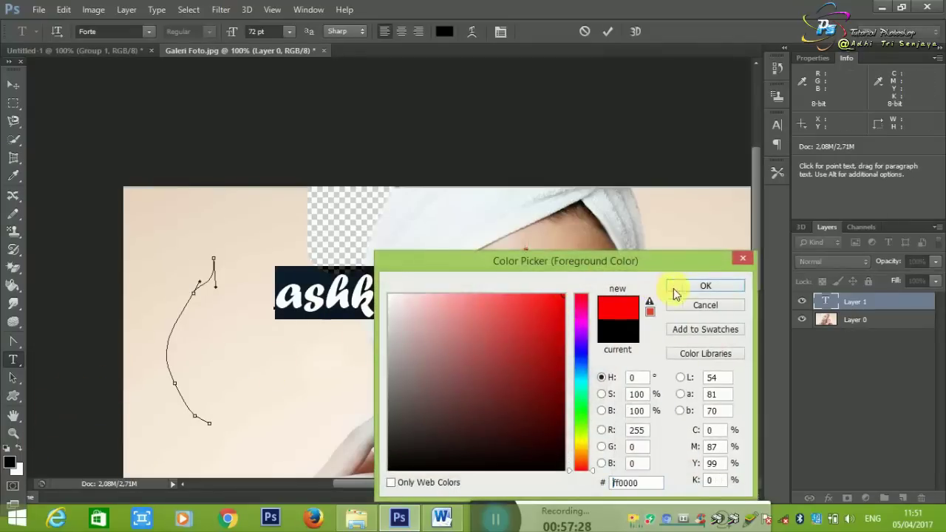
{"action": "left_click", "coordinate": [675, 288]}
{"action": "left_click", "coordinate": [560, 308]}
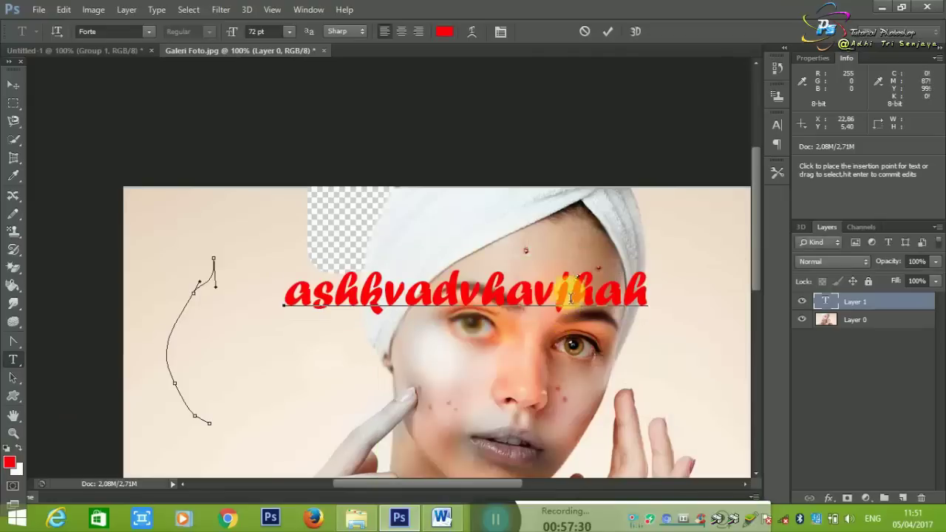
{"action": "left_click_drag", "start_coordinate": [533, 295], "coordinate": [433, 296]}
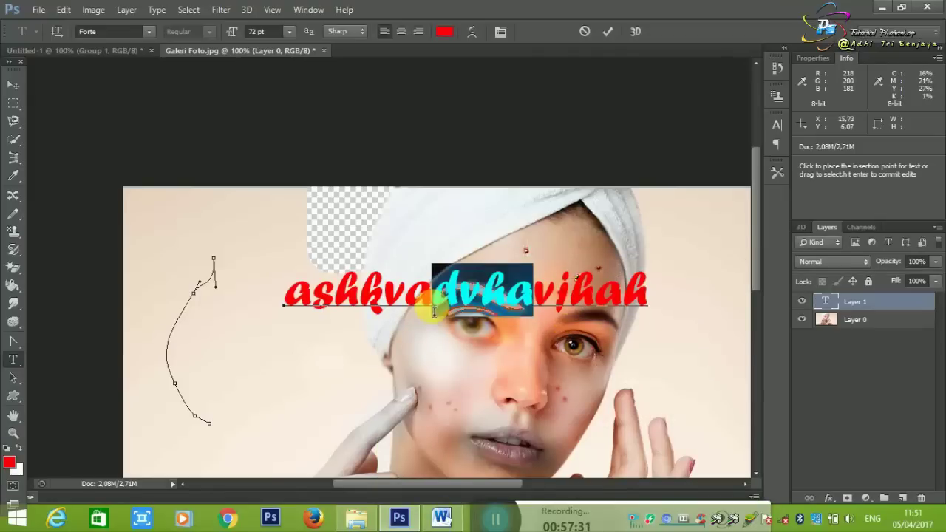
{"action": "left_click", "coordinate": [11, 461]}
{"action": "left_click", "coordinate": [521, 403]}
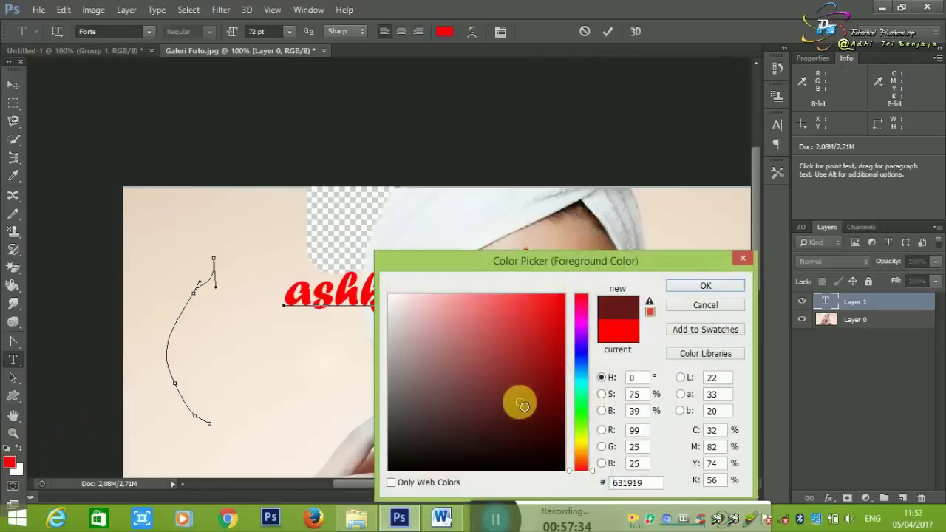
{"action": "left_click", "coordinate": [705, 287]}
Set the whole line to Impact at 9 pt and commit the text.
{"action": "key", "text": "ctrl+a"}
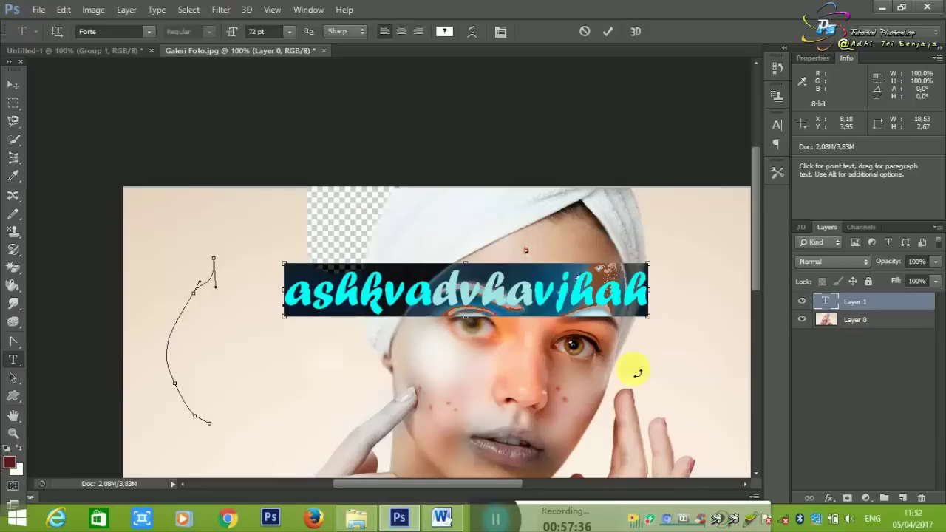
{"action": "left_click", "coordinate": [148, 31]}
{"action": "left_click", "coordinate": [144, 100]}
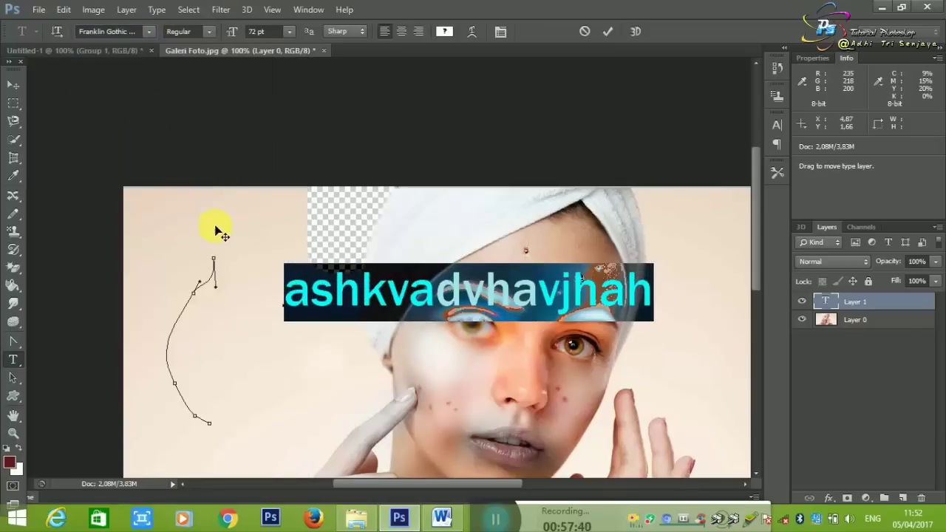
{"action": "left_click", "coordinate": [149, 32]}
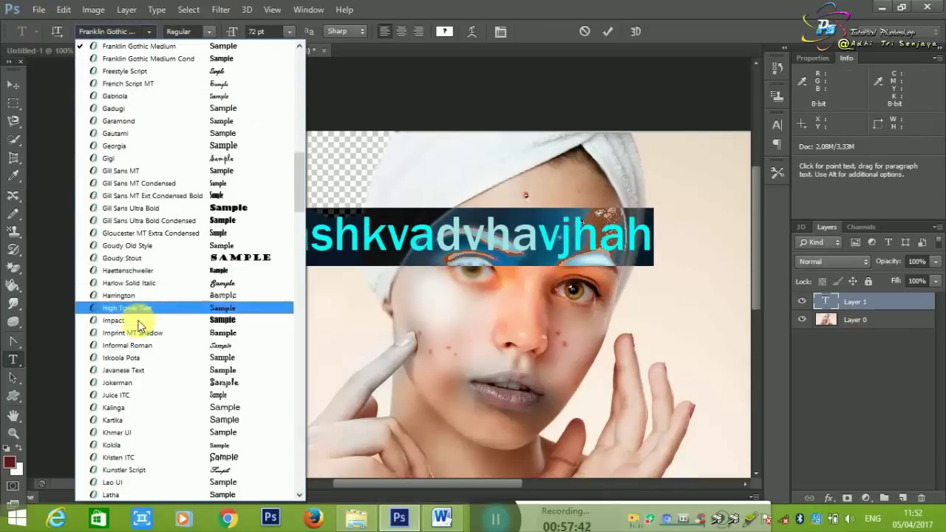
{"action": "left_click", "coordinate": [137, 321]}
{"action": "left_click", "coordinate": [289, 31]}
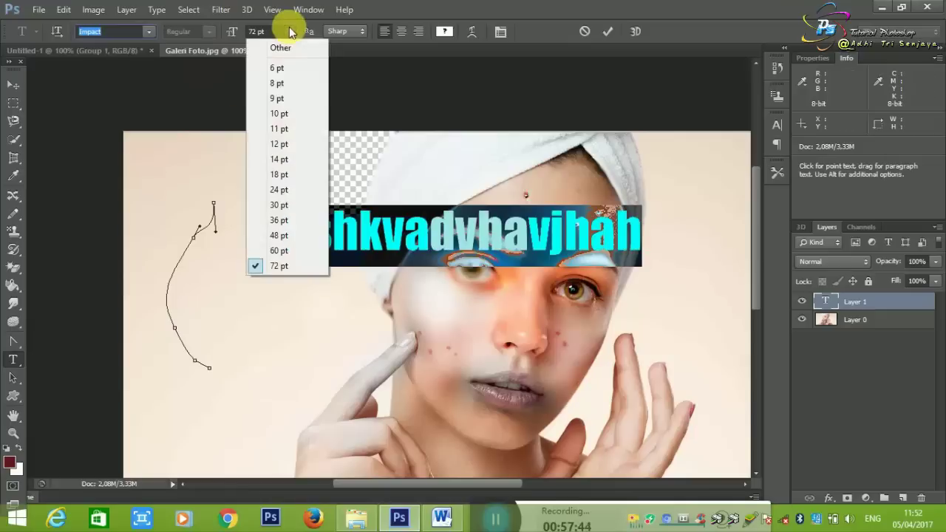
{"action": "left_click", "coordinate": [290, 99]}
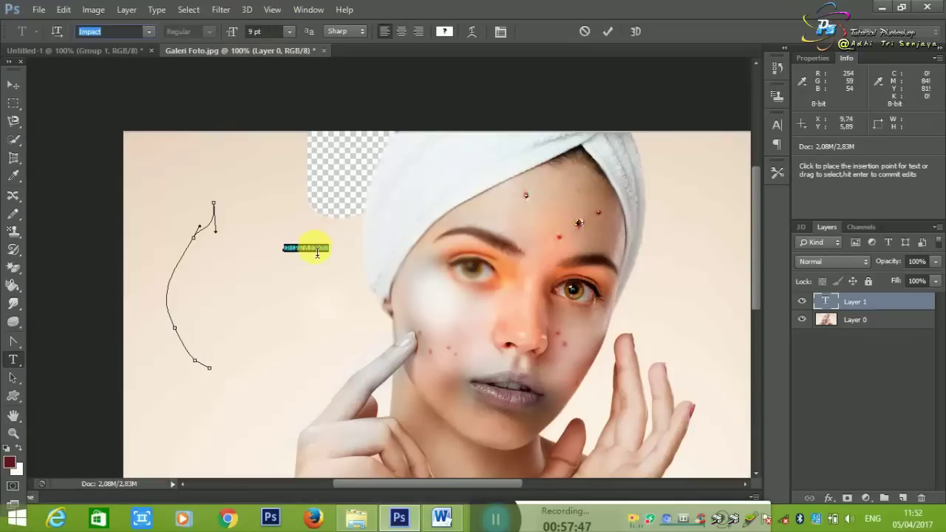
{"action": "left_click", "coordinate": [657, 288]}
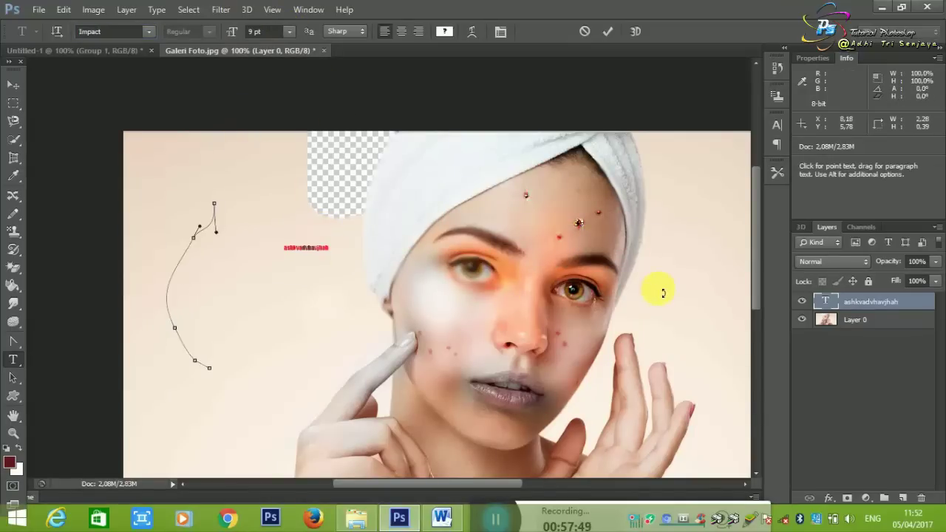
Transform the pen path, then merge the text layer with a new empty layer.
{"action": "key", "text": "ctrl+t"}
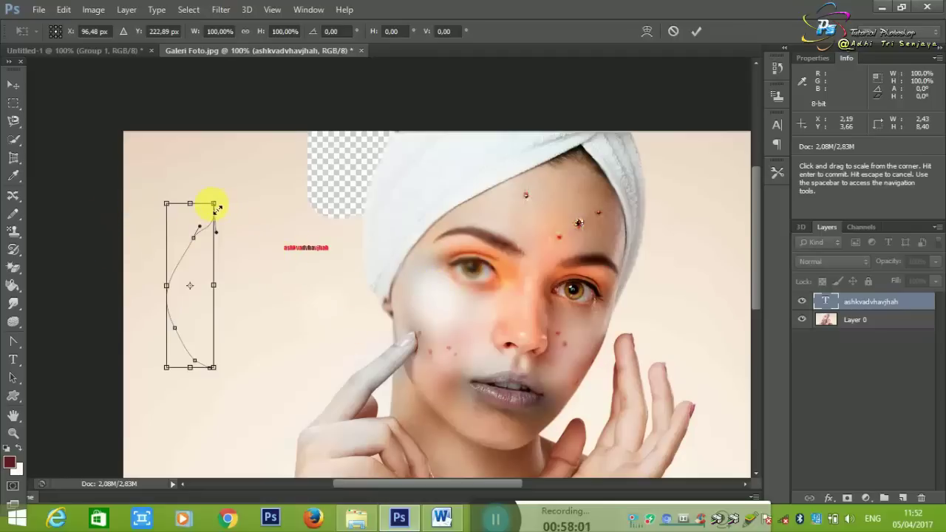
{"action": "key", "text": "Return"}
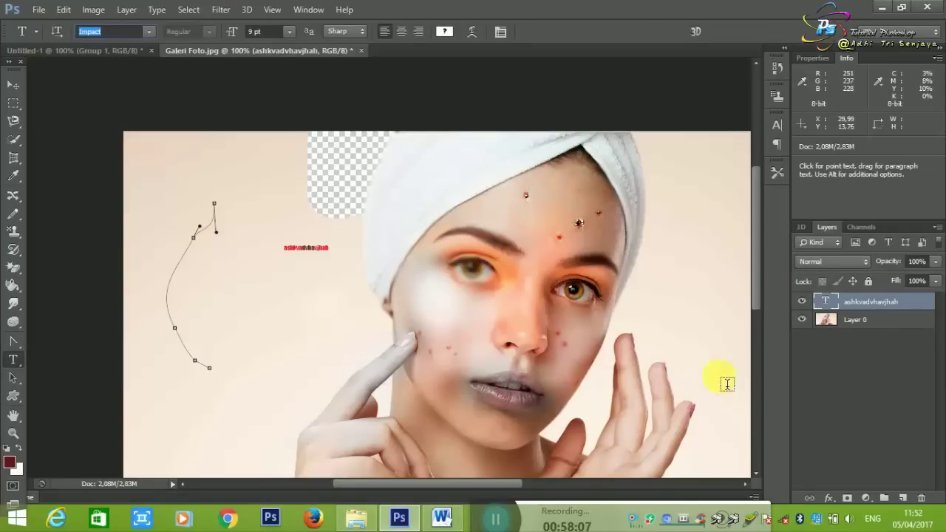
{"action": "left_click", "coordinate": [879, 320]}
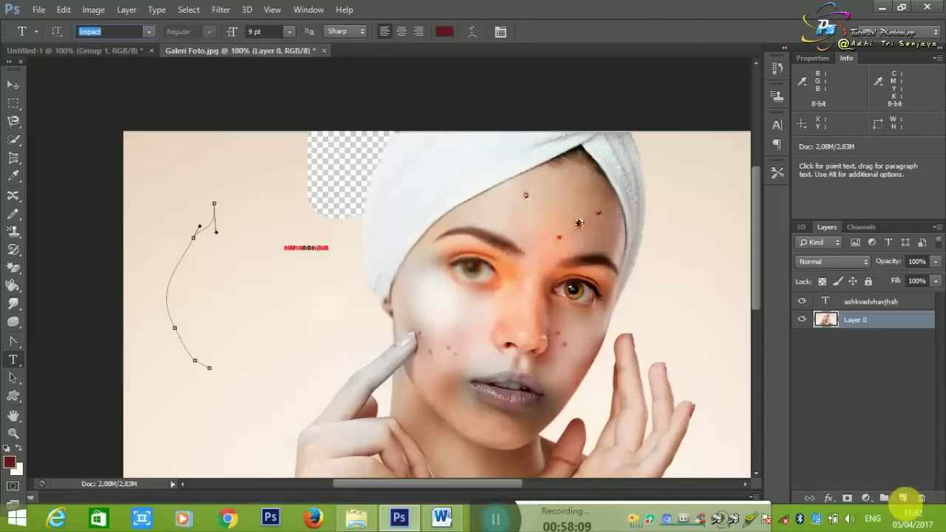
{"action": "left_click", "coordinate": [902, 499]}
{"action": "left_click", "coordinate": [881, 303], "text": "ctrl"}
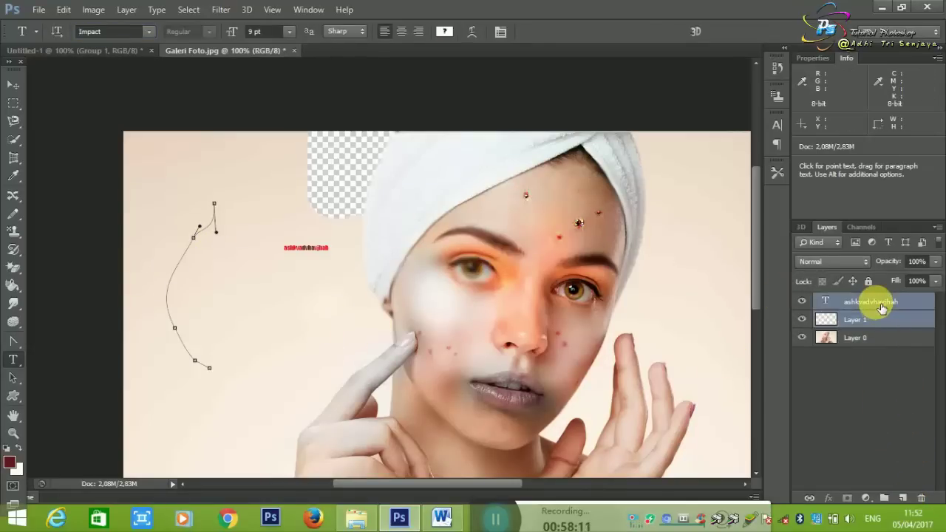
{"action": "key", "text": "ctrl+e"}
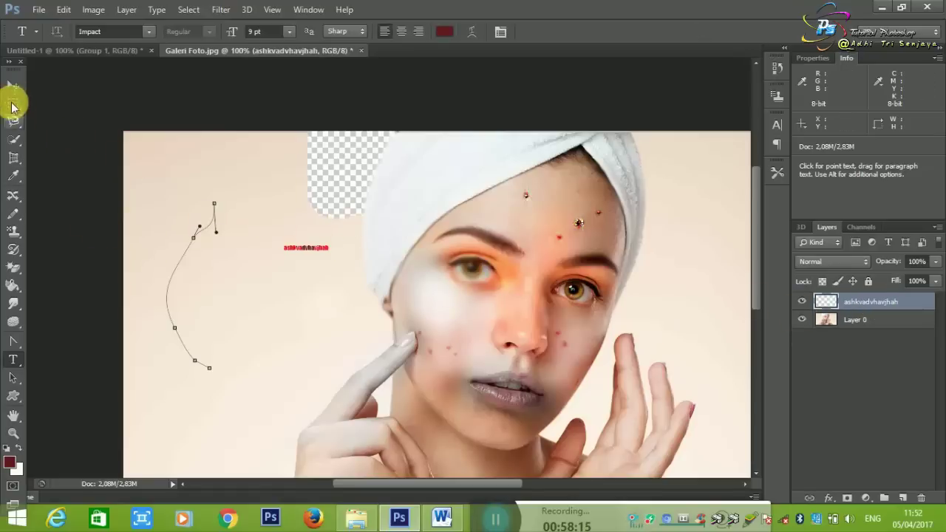
Move the merged red text lower, nearer the face.
{"action": "left_click", "coordinate": [13, 84]}
{"action": "key", "text": "ctrl+t"}
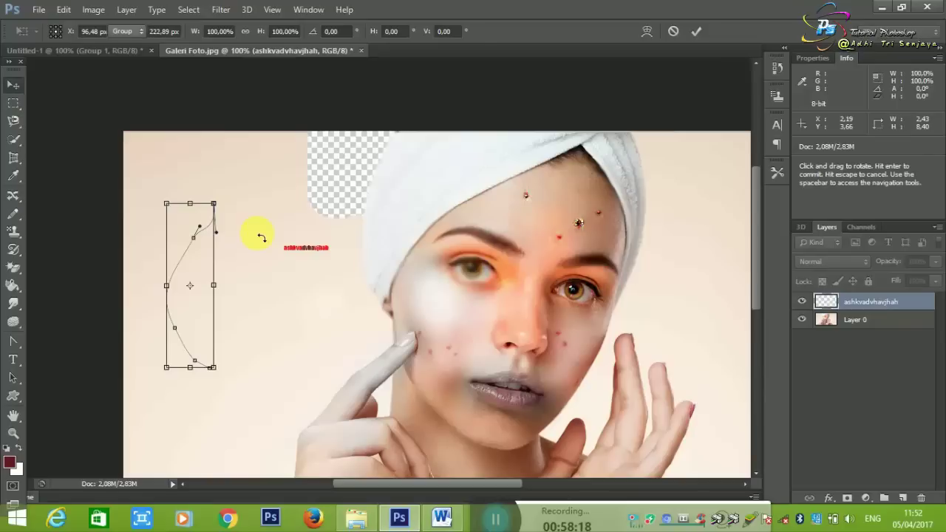
{"action": "key", "text": "Escape"}
{"action": "left_click_drag", "start_coordinate": [201, 246], "coordinate": [207, 265]}
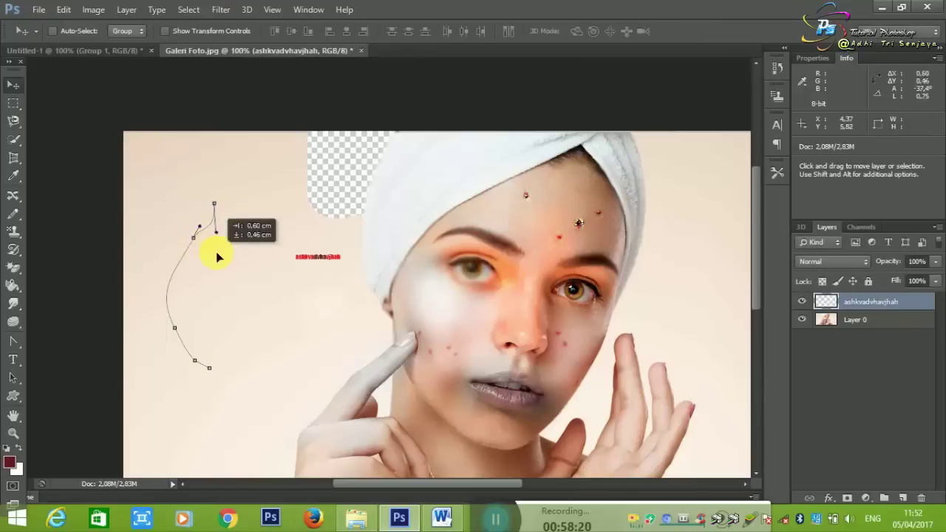
Delete all remaining anchor points of the curved pen path.
{"action": "left_click", "coordinate": [19, 355]}
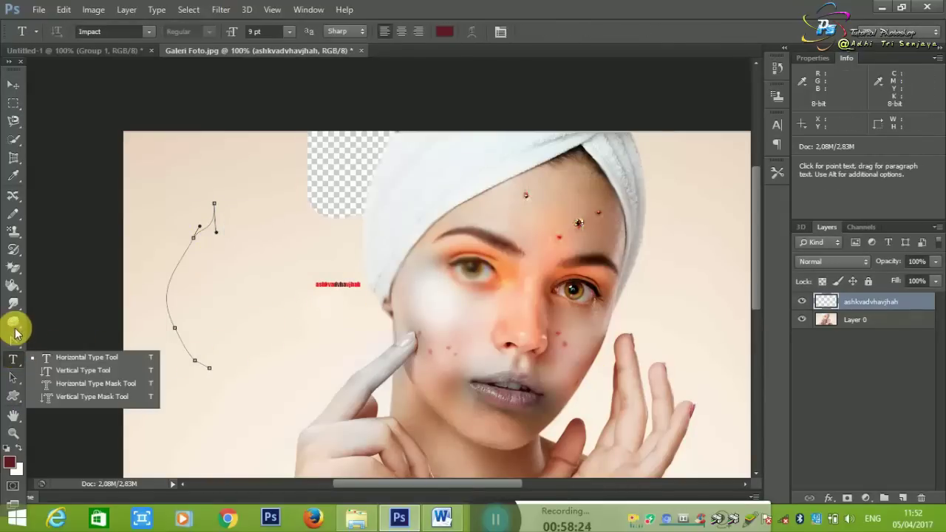
{"action": "right_click", "coordinate": [19, 351]}
{"action": "left_click", "coordinate": [55, 377]}
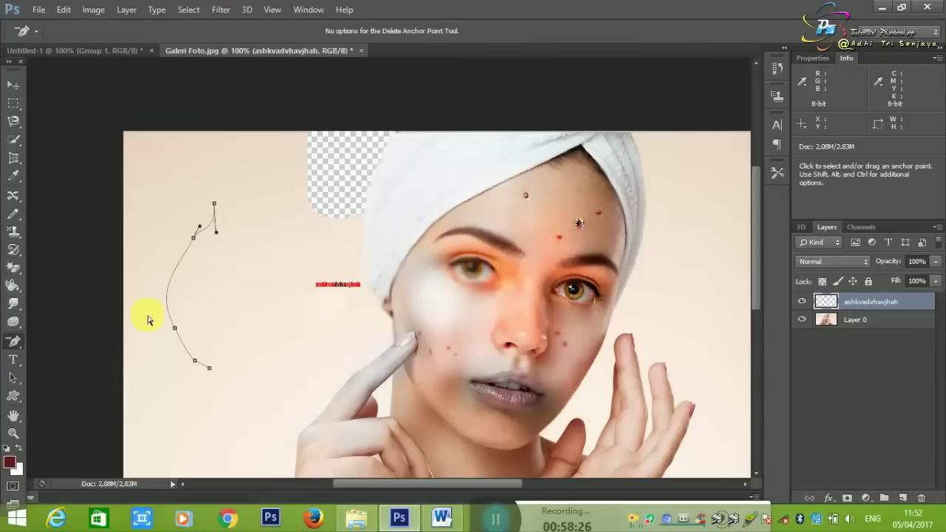
{"action": "left_click", "coordinate": [191, 241]}
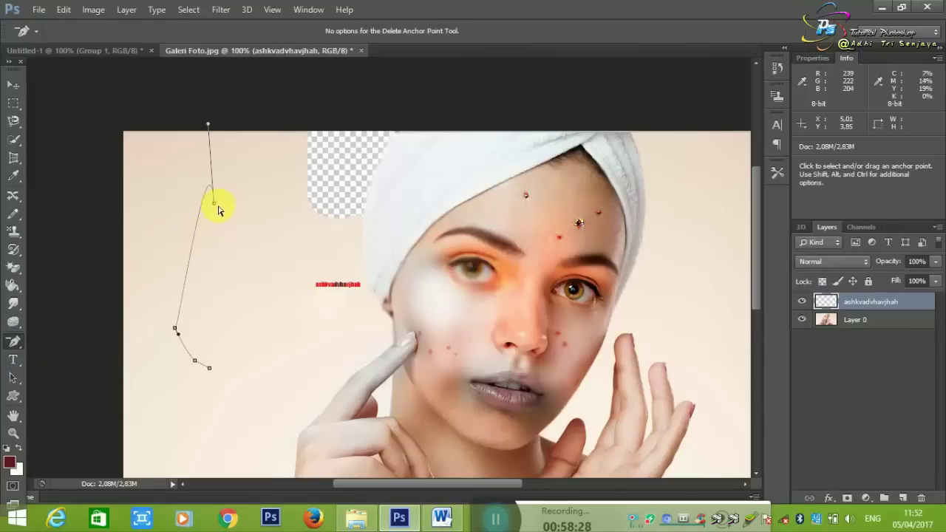
{"action": "left_click", "coordinate": [214, 204]}
{"action": "left_click", "coordinate": [172, 332]}
{"action": "left_click", "coordinate": [203, 358]}
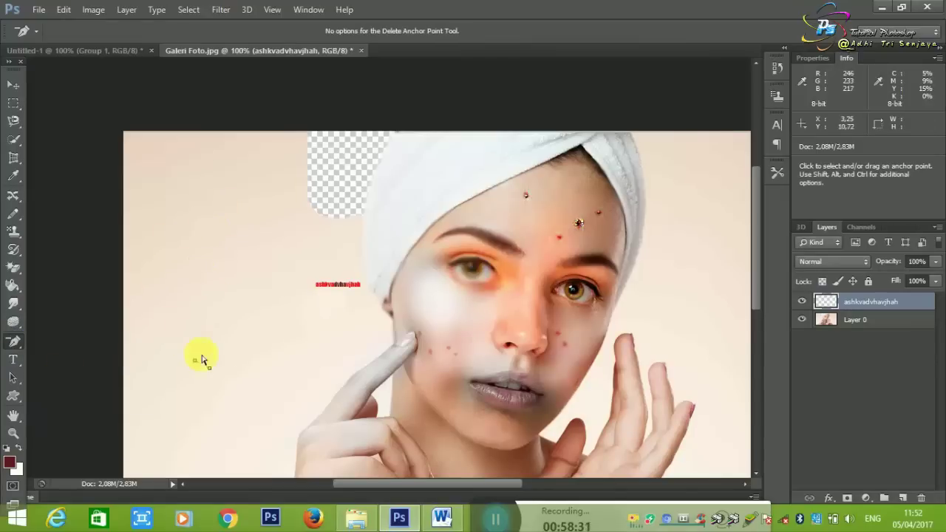
{"action": "left_click", "coordinate": [210, 369]}
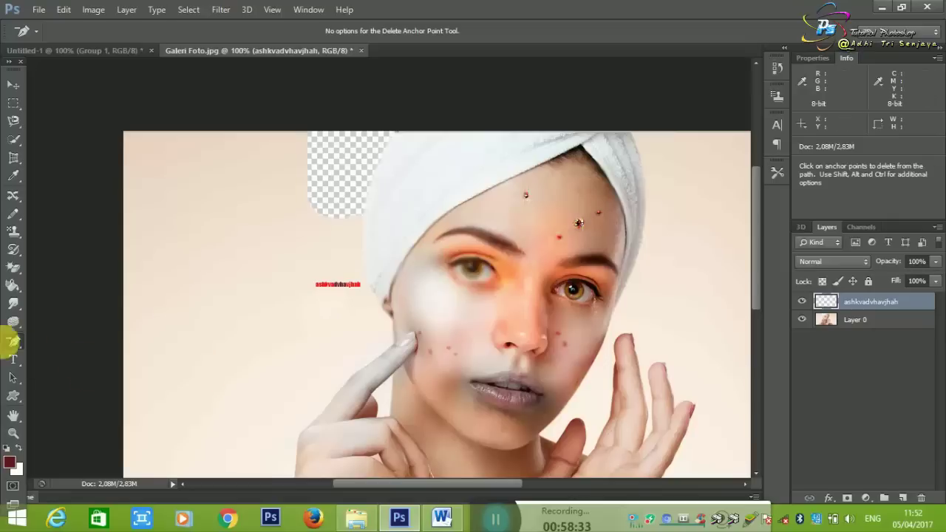
Move the red text onto the image and scale it about 578% across the eyes.
{"action": "left_click", "coordinate": [13, 86]}
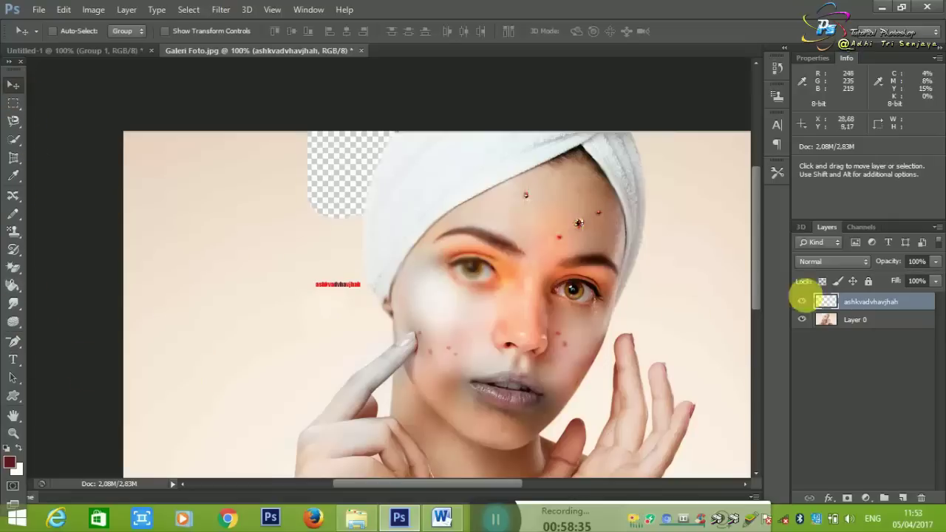
{"action": "mouse_move", "coordinate": [377, 301]}
{"action": "left_mouse_down"}
{"action": "mouse_move", "coordinate": [306, 297]}
{"action": "mouse_move", "coordinate": [658, 250]}
{"action": "left_mouse_up"}
{"action": "key", "text": "ctrl+t"}
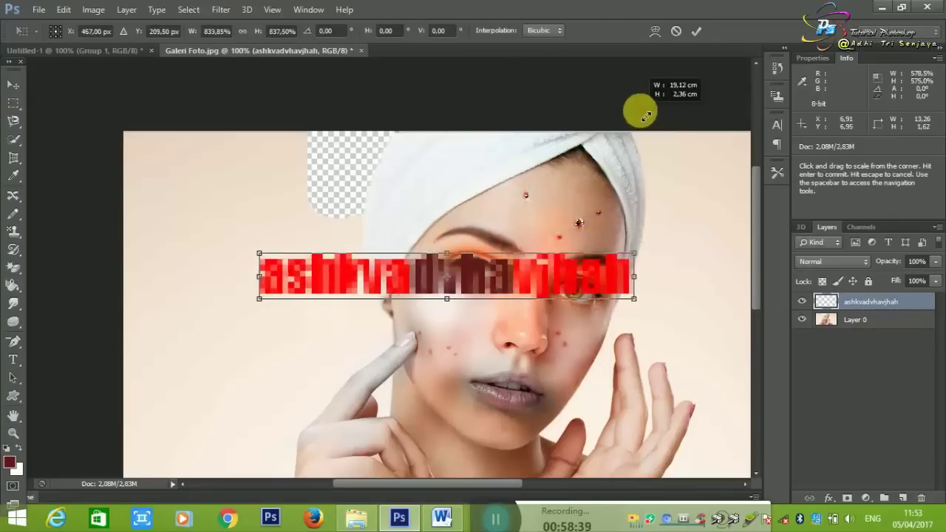
{"action": "key", "text": "Return"}
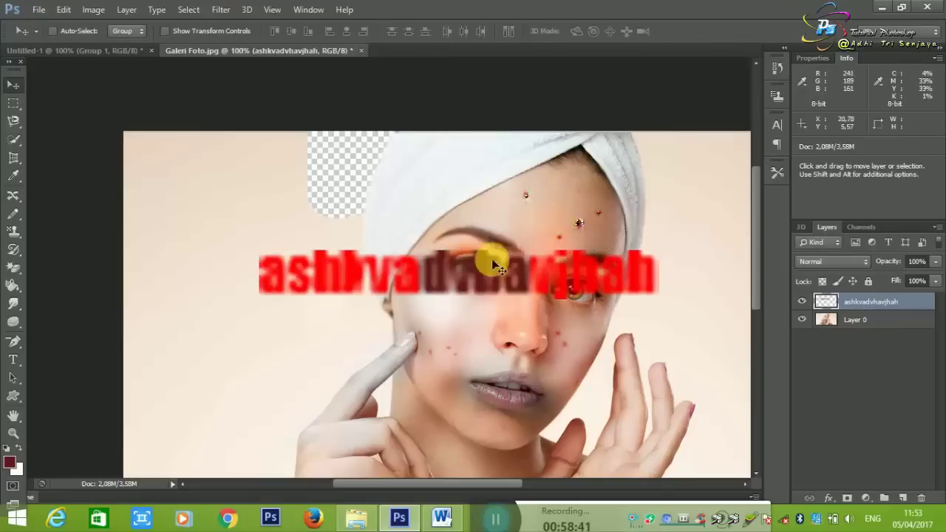
{"action": "left_click", "coordinate": [17, 360]}
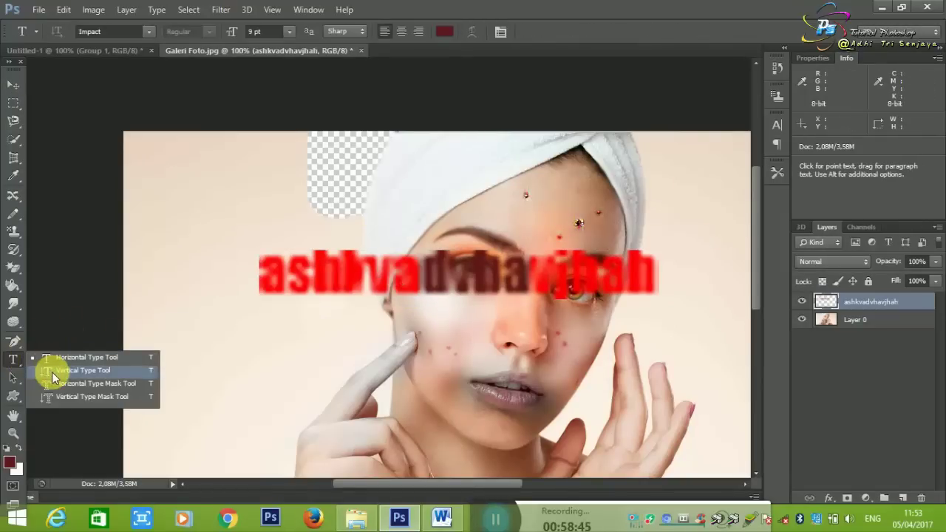
Paste vertical text 'jhxahjx ka xh a' left of the face and size it 72 pt.
{"action": "left_click", "coordinate": [53, 376]}
{"action": "left_click", "coordinate": [199, 287]}
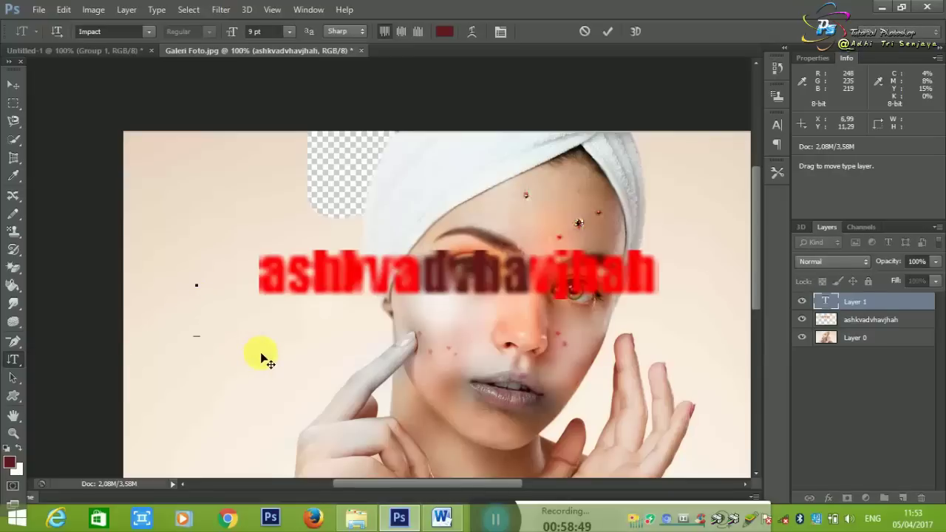
{"action": "key", "text": "ctrl+v"}
{"action": "key", "text": "ctrl+a"}
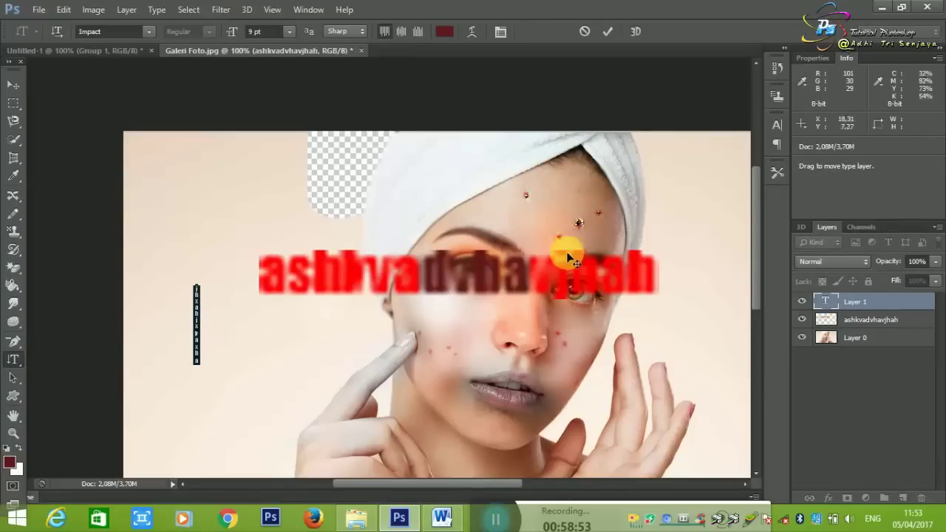
{"action": "left_click", "coordinate": [289, 31]}
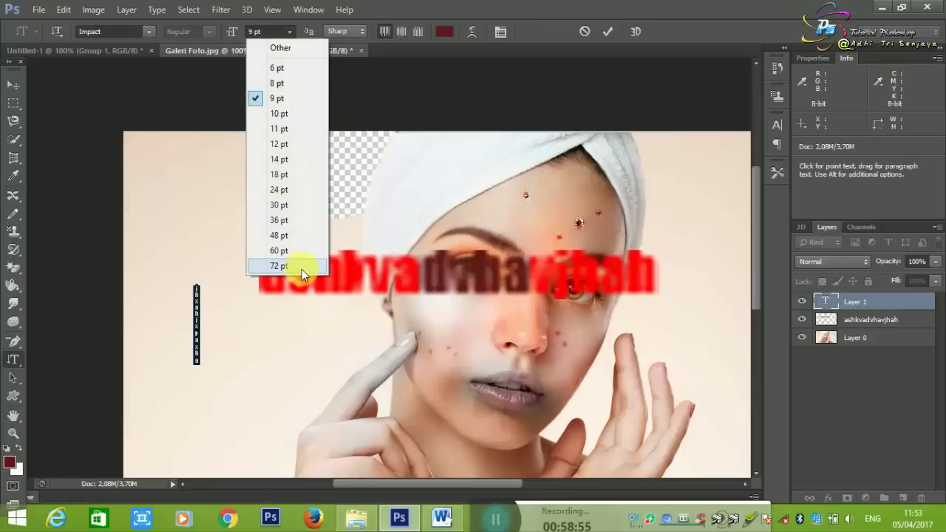
{"action": "left_click", "coordinate": [302, 269]}
Commit the vertical text and move it up the canvas's left edge.
{"action": "left_click", "coordinate": [12, 83]}
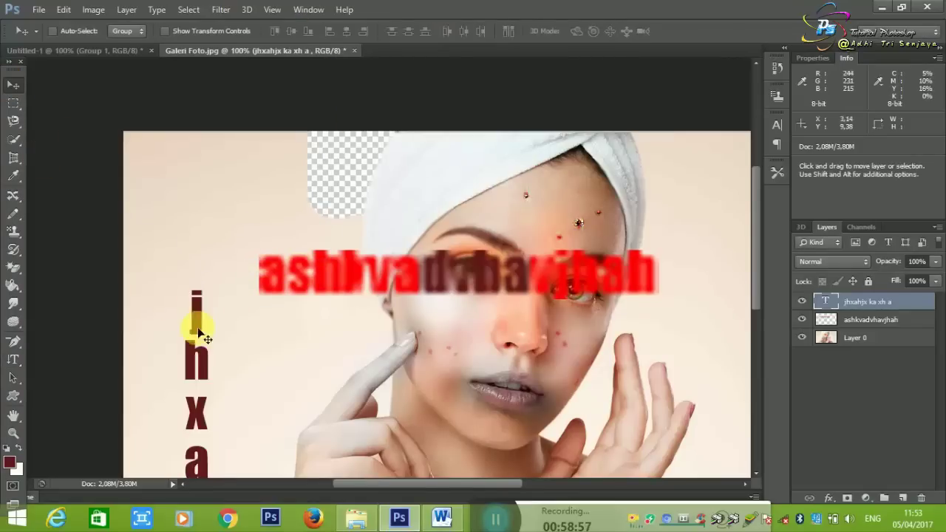
{"action": "mouse_move", "coordinate": [196, 317]}
{"action": "left_mouse_down"}
{"action": "mouse_move", "coordinate": [205, 191]}
{"action": "mouse_move", "coordinate": [192, 110]}
{"action": "left_mouse_up"}
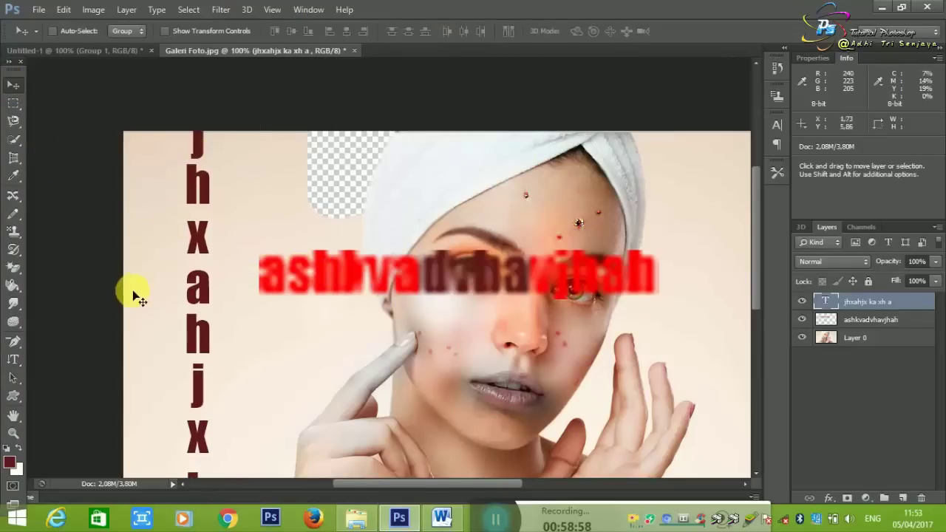
{"action": "left_click", "coordinate": [14, 360]}
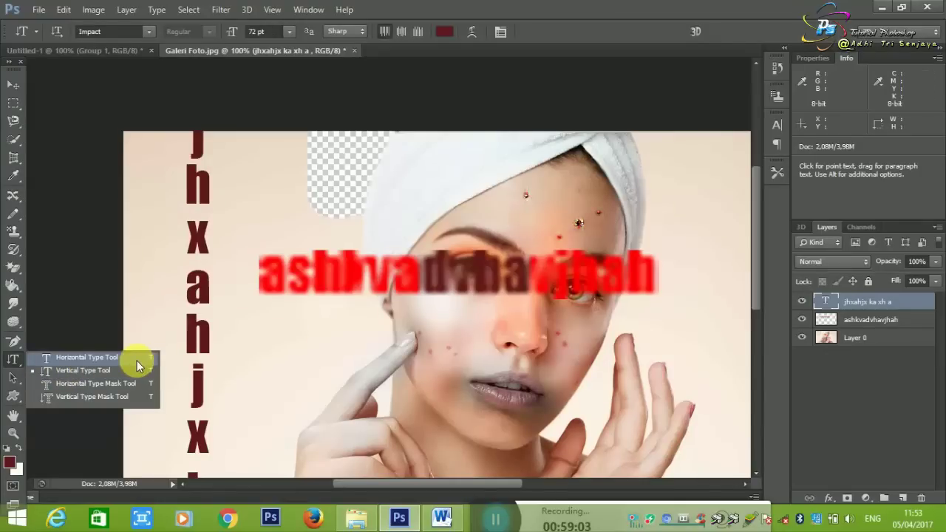
{"action": "left_click", "coordinate": [96, 384]}
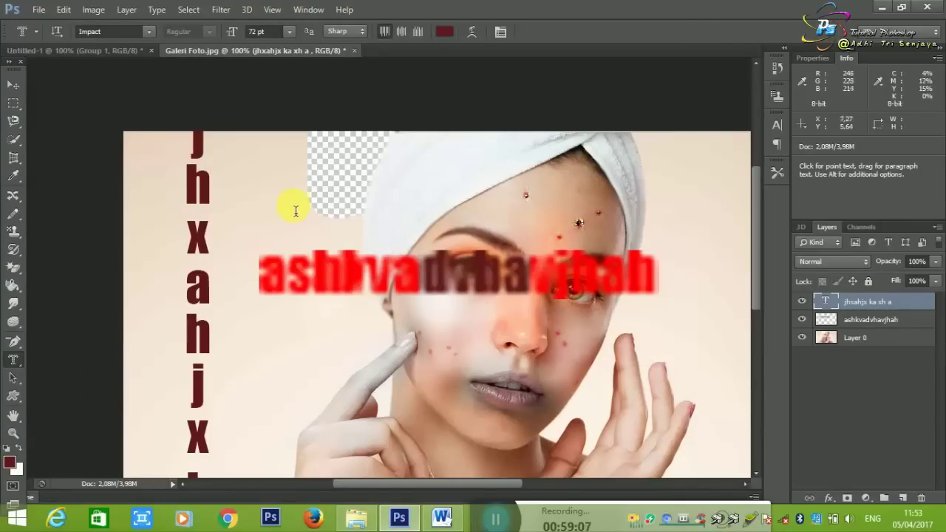
Type 'hjashvajhsaj' as type-mask text near the image top.
{"action": "left_click", "coordinate": [340, 225]}
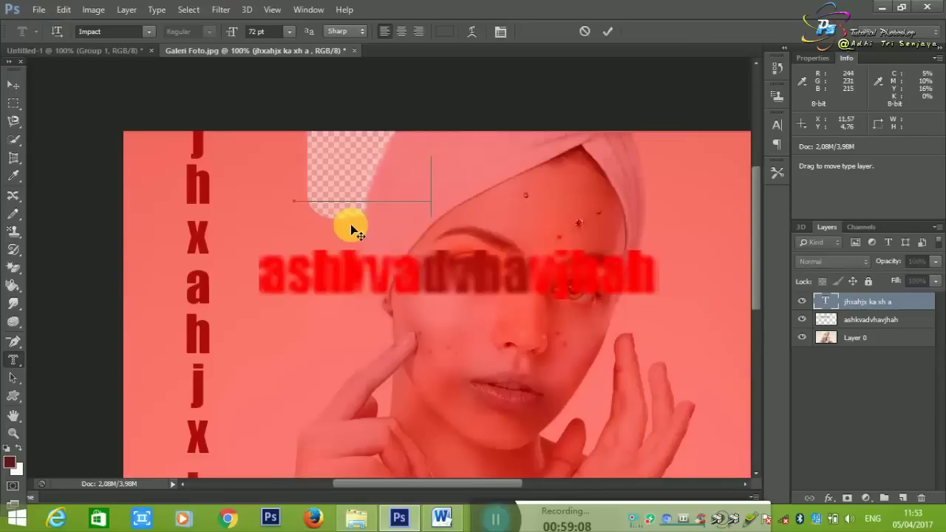
{"action": "type", "text": "hjashvajhsaj"}
{"action": "key", "text": "Return"}
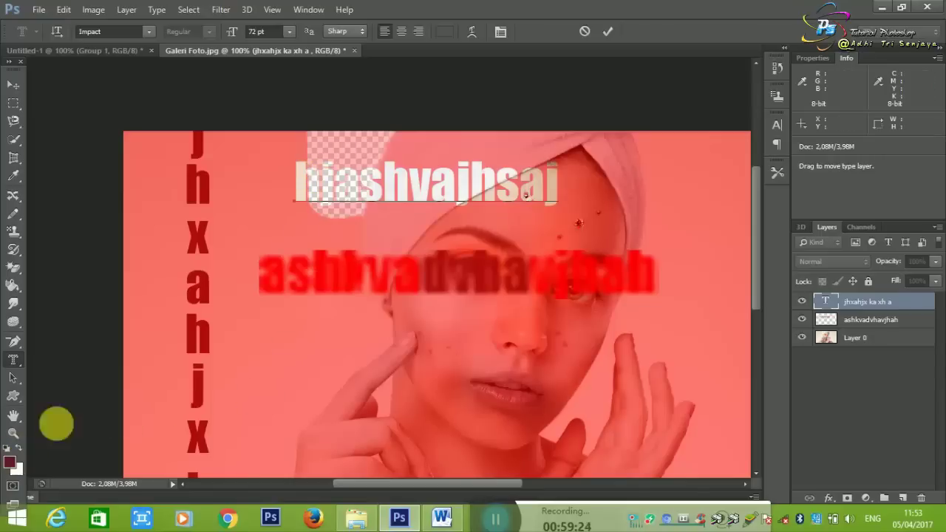
Set the foreground colour to light pink.
{"action": "left_click", "coordinate": [10, 461]}
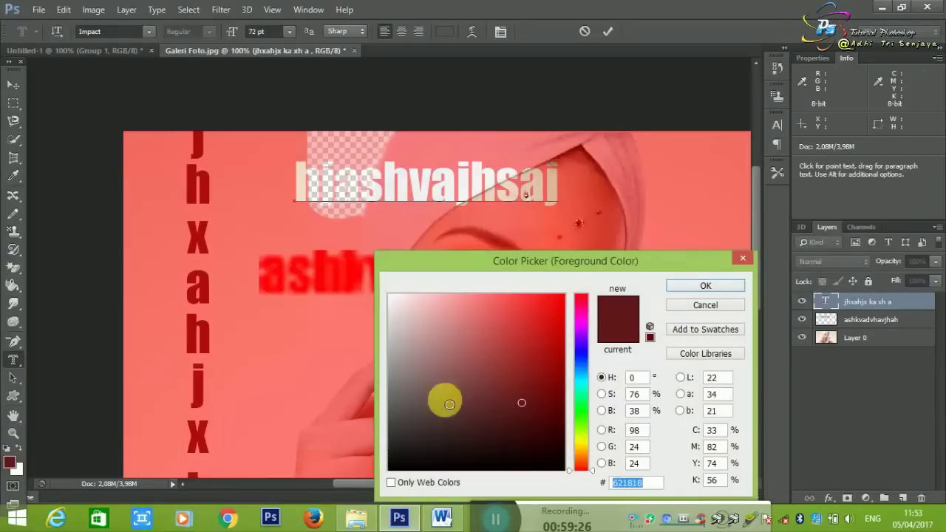
{"action": "left_click", "coordinate": [422, 318]}
{"action": "left_click", "coordinate": [706, 286]}
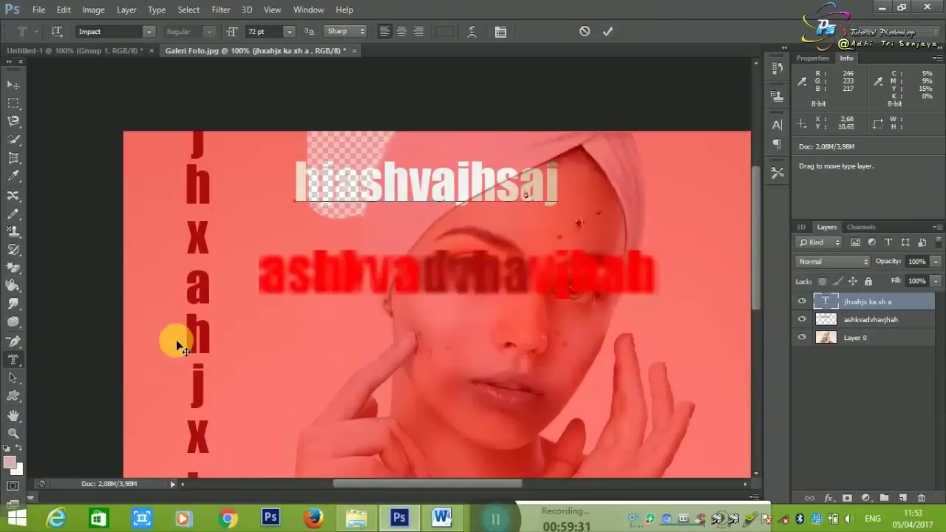
Move the mask text down onto the red text band and commit it.
{"action": "left_click_drag", "start_coordinate": [99, 362], "coordinate": [176, 422]}
{"action": "left_click", "coordinate": [860, 335]}
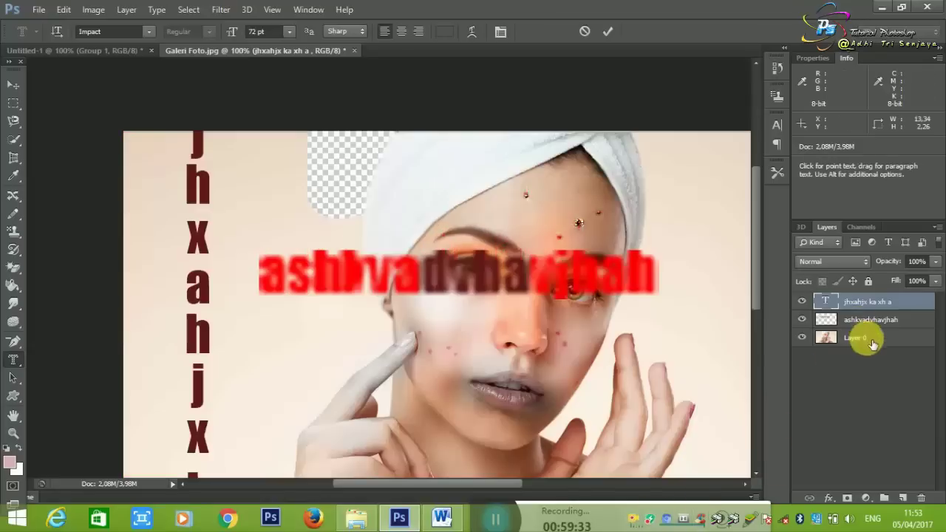
{"action": "mouse_move", "coordinate": [416, 244]}
{"action": "left_mouse_down"}
{"action": "mouse_move", "coordinate": [436, 249]}
{"action": "mouse_move", "coordinate": [359, 217]}
{"action": "left_mouse_up"}
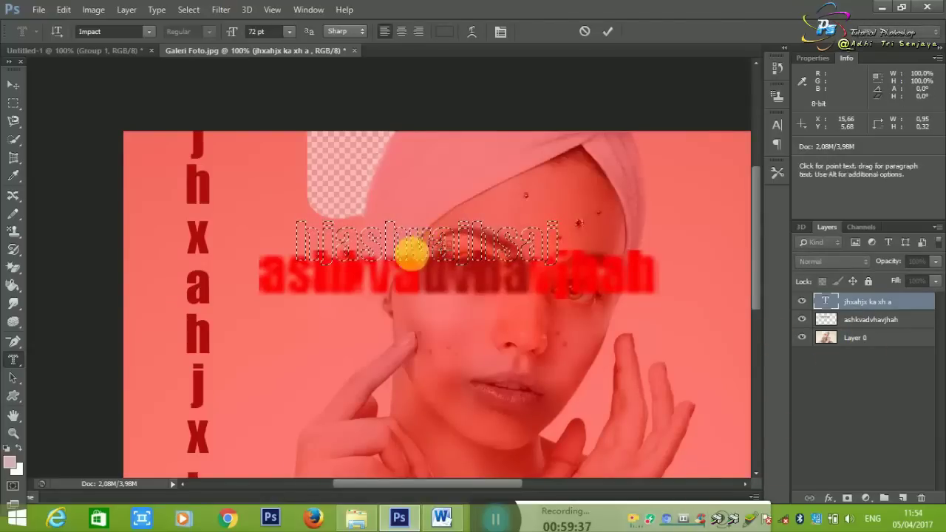
Commit the mask as a selection and make the ashkvadvhavjhah layer active.
{"action": "left_click", "coordinate": [13, 85]}
{"action": "left_click_drag", "start_coordinate": [363, 258], "coordinate": [361, 238]}
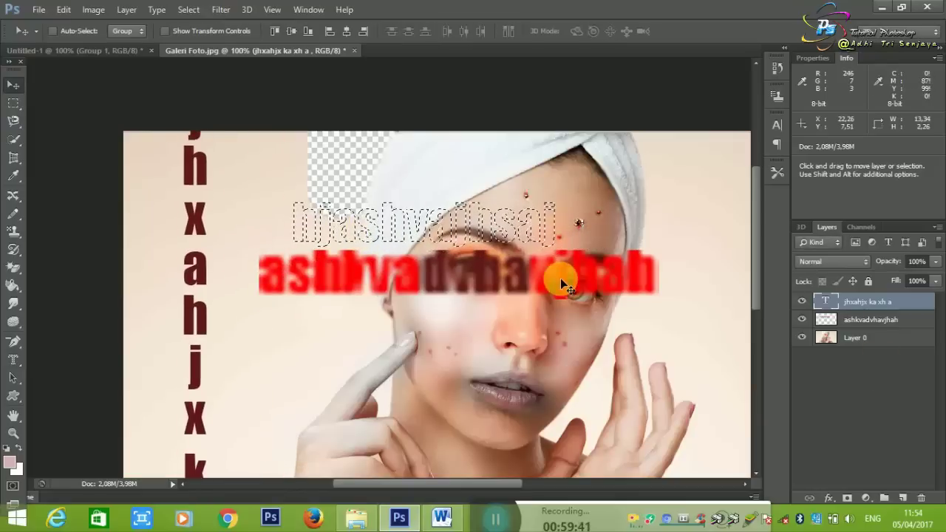
{"action": "left_click", "coordinate": [859, 324]}
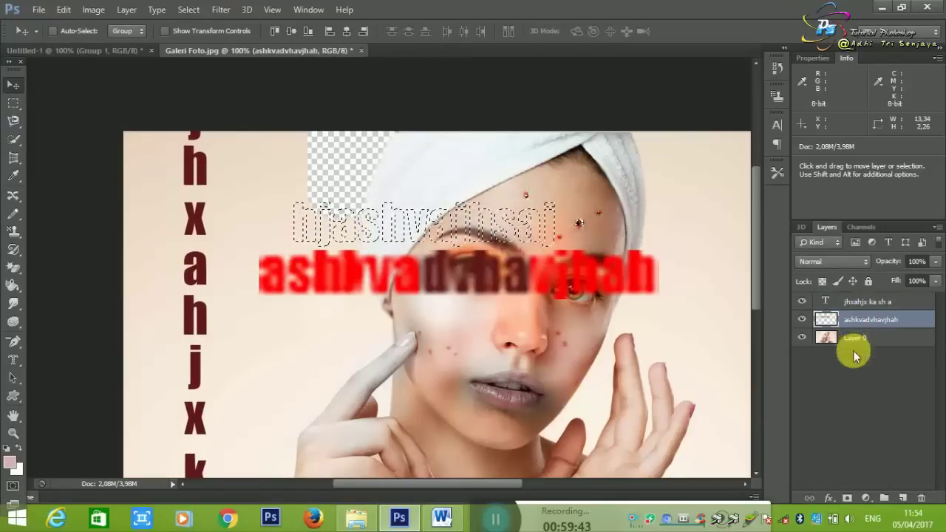
{"action": "left_click_drag", "start_coordinate": [473, 224], "coordinate": [540, 255]}
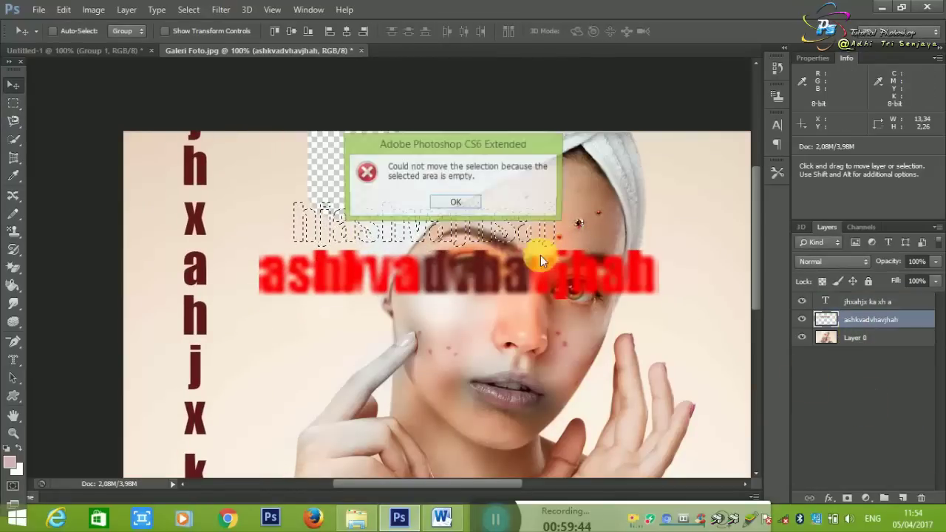
Nudge the red text and selection down-left, then hide the red text layer.
{"action": "left_click", "coordinate": [455, 201]}
{"action": "left_click_drag", "start_coordinate": [514, 226], "coordinate": [517, 226]}
{"action": "left_click_drag", "start_coordinate": [577, 257], "coordinate": [532, 336]}
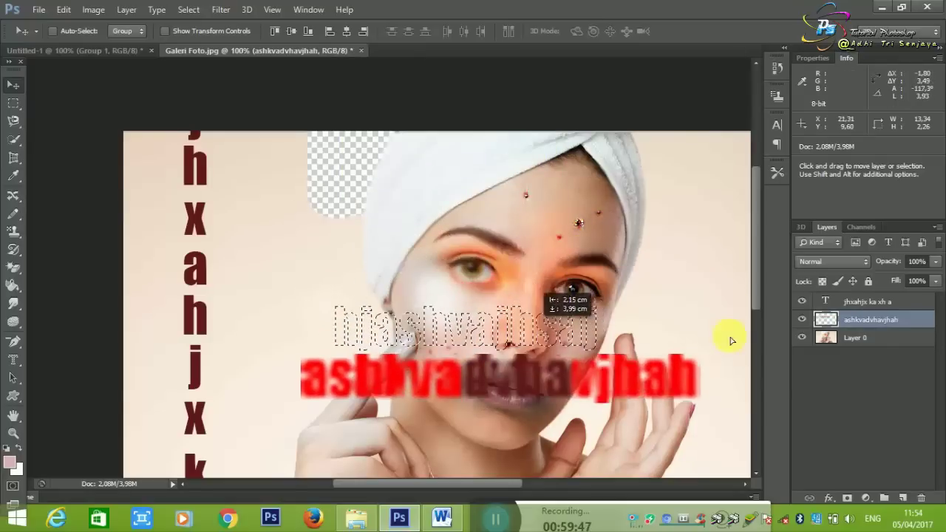
{"action": "left_click", "coordinate": [867, 337]}
{"action": "left_click", "coordinate": [802, 319]}
Hide the vertical text layer and the photo layer Layer 0.
{"action": "left_click", "coordinate": [804, 303]}
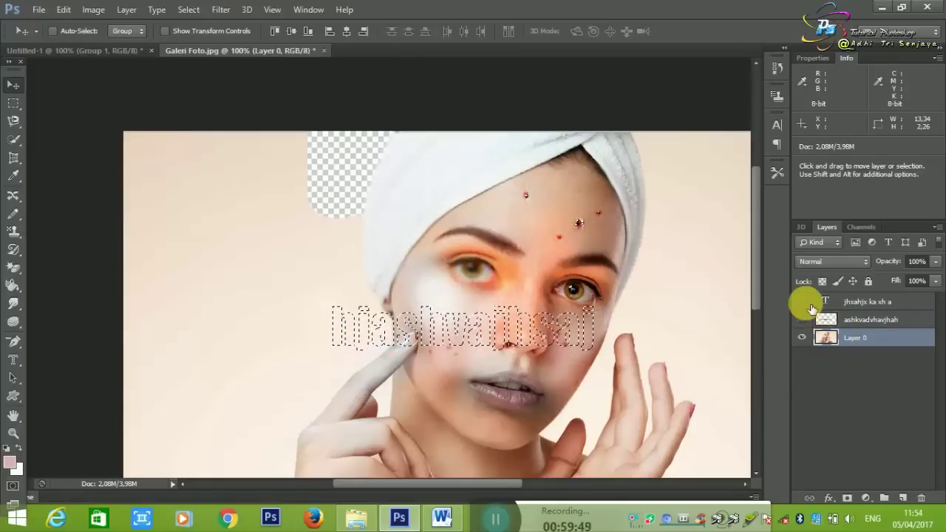
{"action": "left_click", "coordinate": [806, 338]}
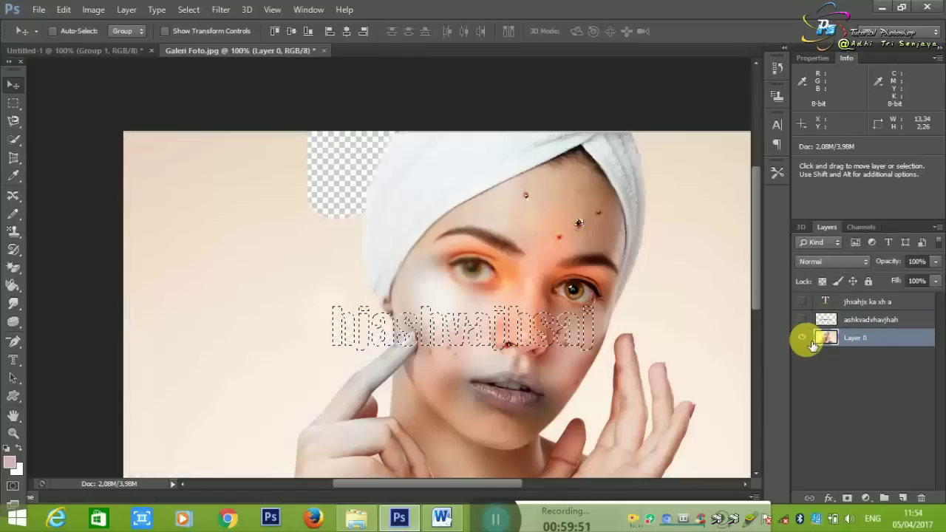
{"action": "left_click", "coordinate": [803, 338]}
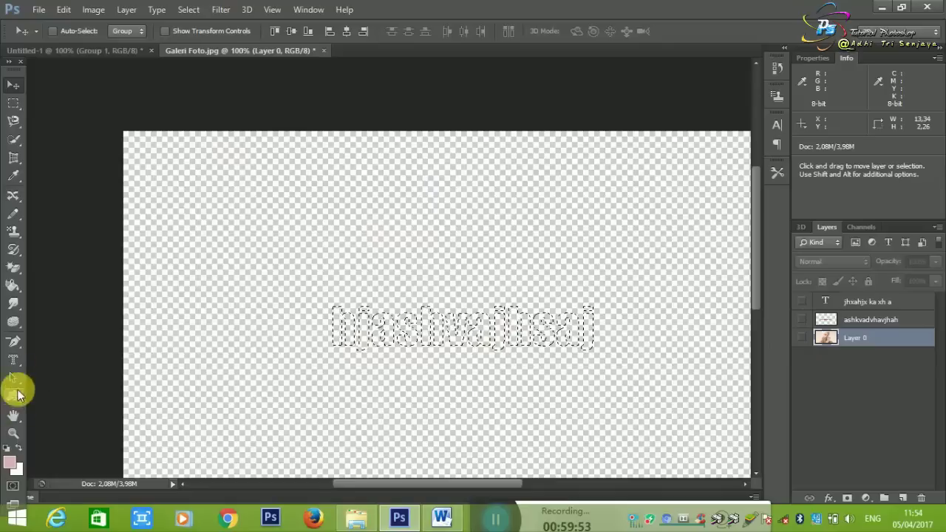
Try moving the letter selection, dismissing the hidden-layer warnings.
{"action": "left_click", "coordinate": [13, 361]}
{"action": "right_click", "coordinate": [13, 361]}
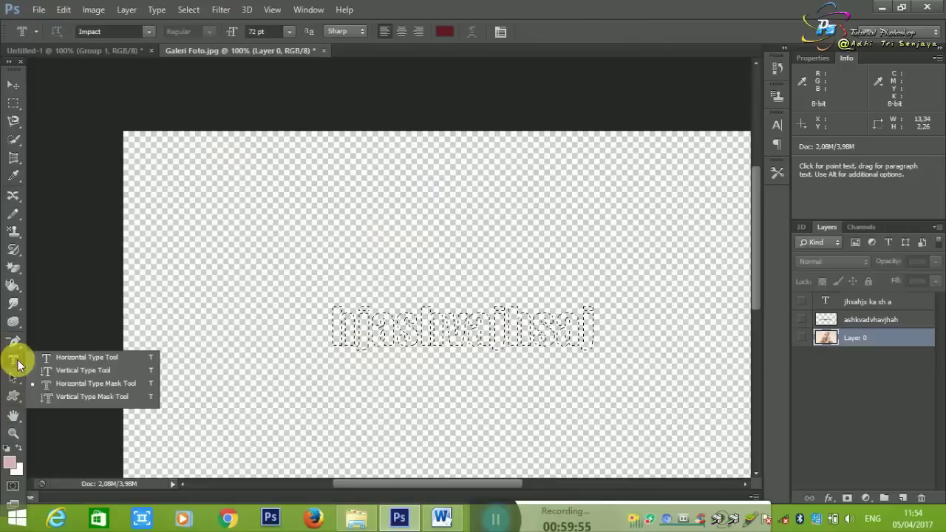
{"action": "left_click", "coordinate": [14, 360]}
{"action": "left_click", "coordinate": [387, 334]}
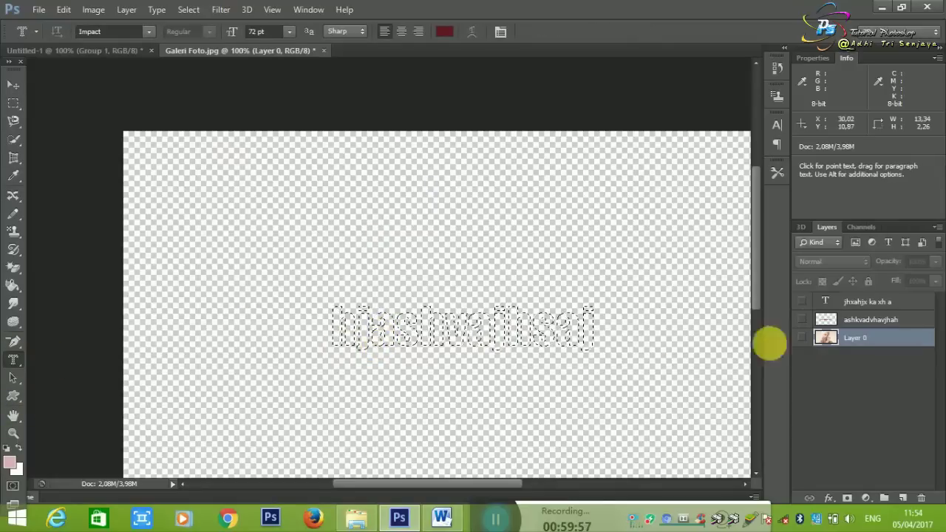
{"action": "left_click", "coordinate": [13, 85]}
{"action": "left_click", "coordinate": [314, 274]}
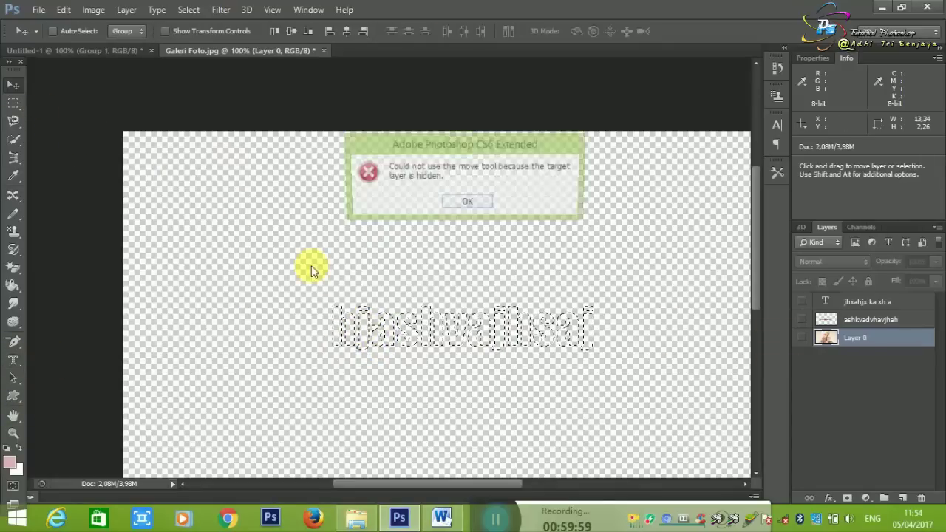
{"action": "left_click", "coordinate": [470, 213]}
{"action": "left_click", "coordinate": [551, 325]}
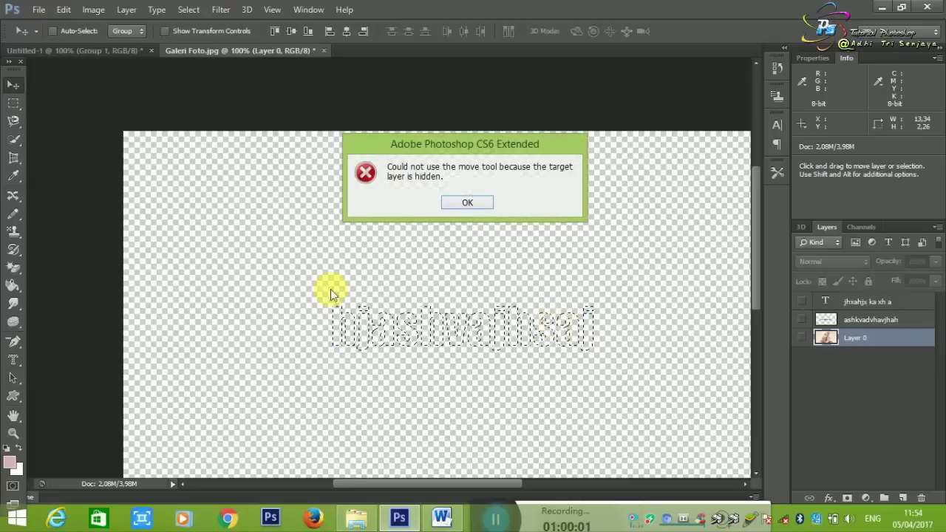
{"action": "left_click", "coordinate": [457, 205]}
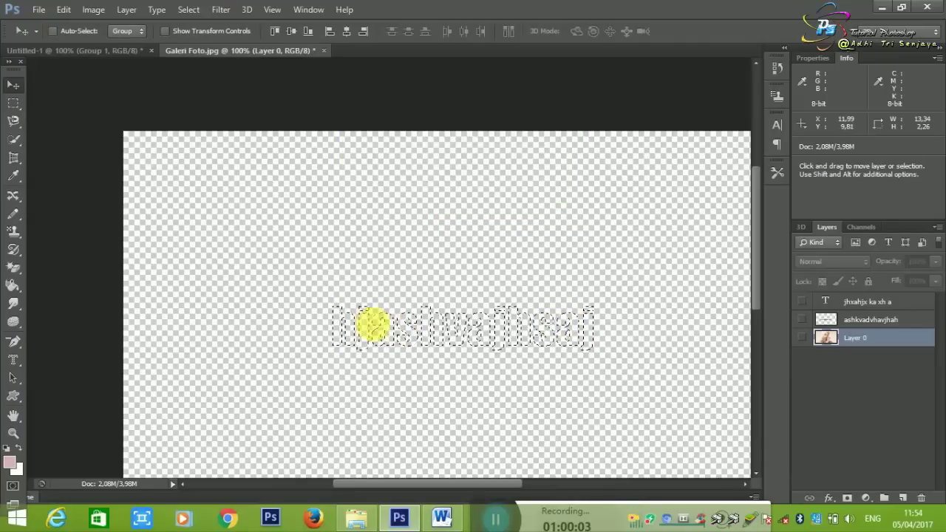
Switch between the Path Selection and Direct Selection tools.
{"action": "right_click", "coordinate": [11, 378]}
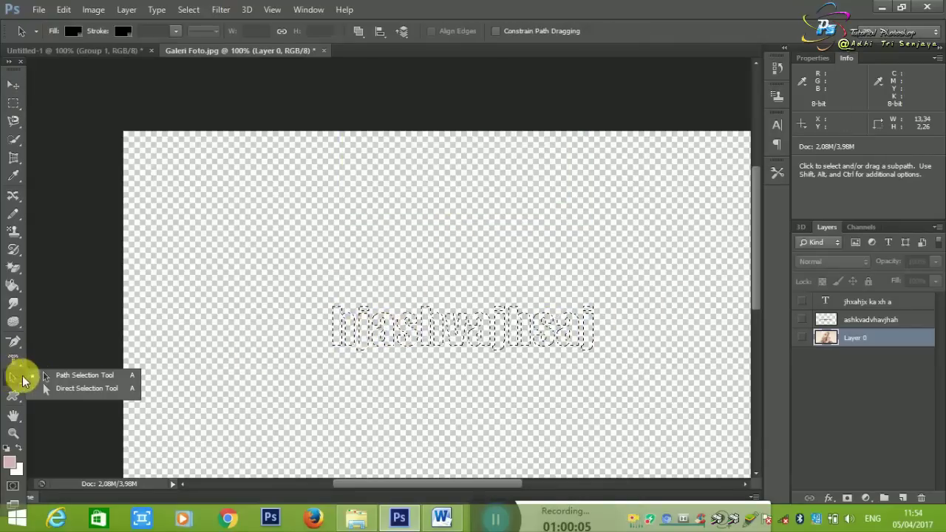
{"action": "left_click", "coordinate": [60, 376]}
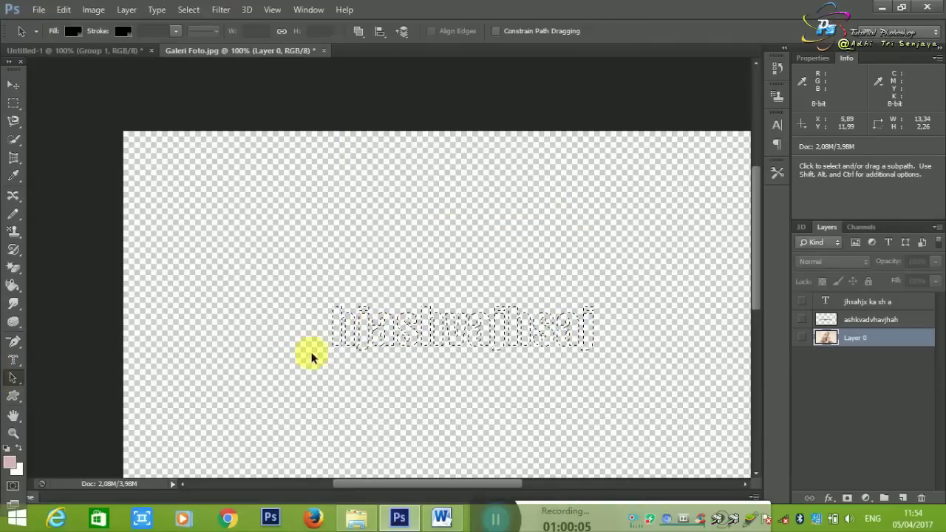
{"action": "right_click", "coordinate": [11, 378]}
{"action": "left_click", "coordinate": [59, 377]}
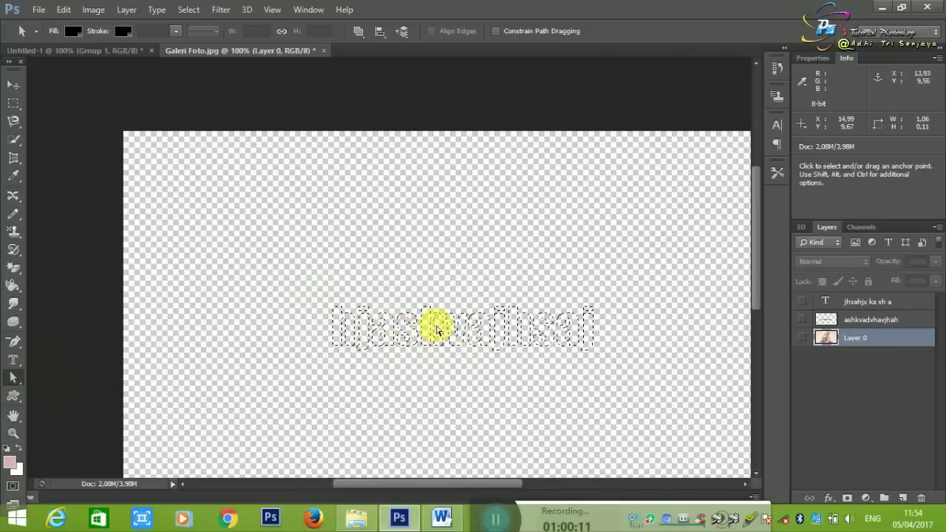
Start and cancel Horizontal Type Mask text over the letters, ending the mask entry.
{"action": "left_click", "coordinate": [13, 360]}
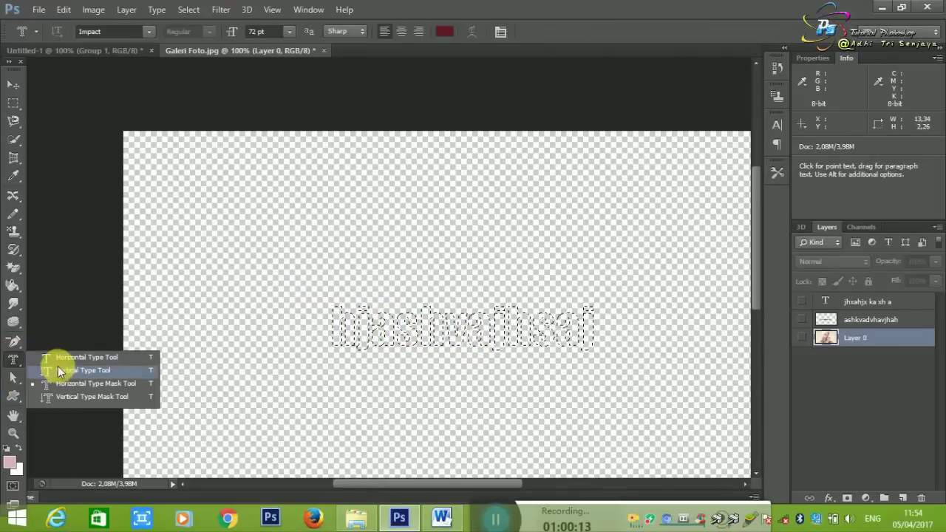
{"action": "left_click", "coordinate": [64, 386]}
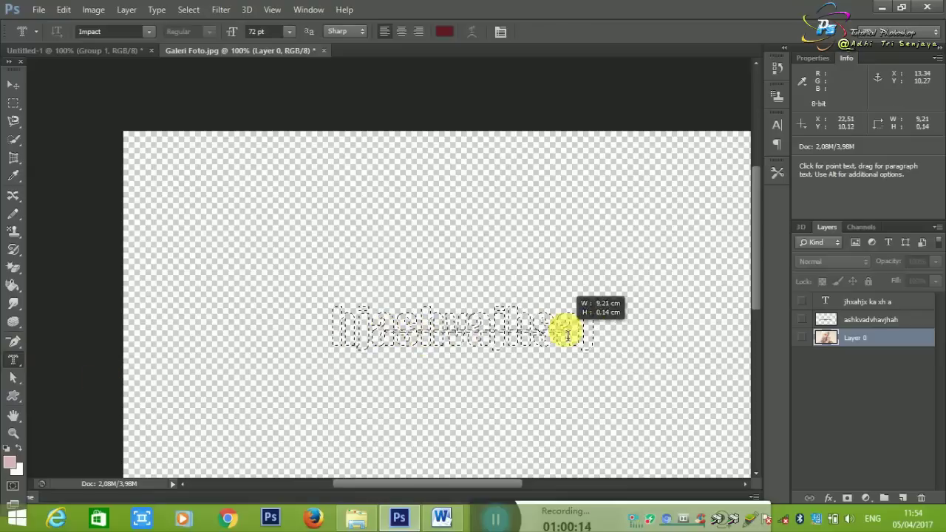
{"action": "left_click_drag", "start_coordinate": [384, 331], "coordinate": [566, 332]}
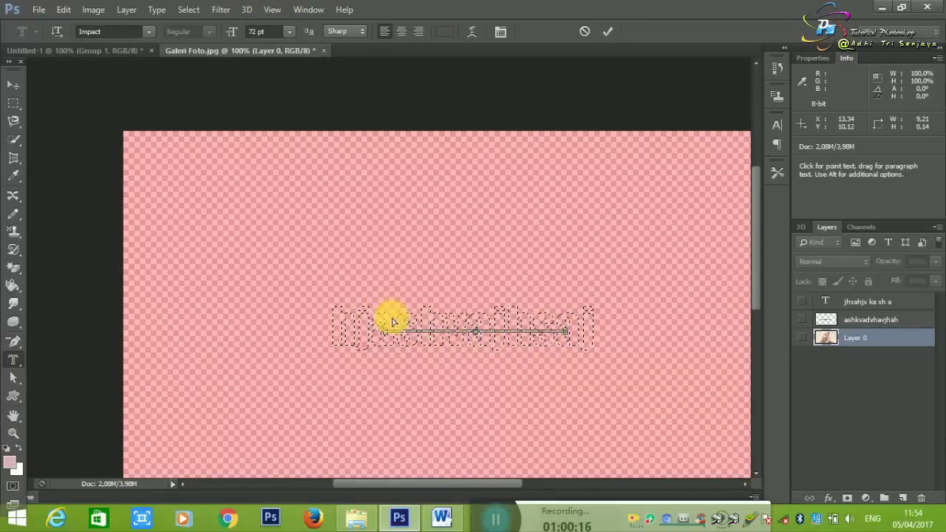
{"action": "left_click", "coordinate": [847, 342]}
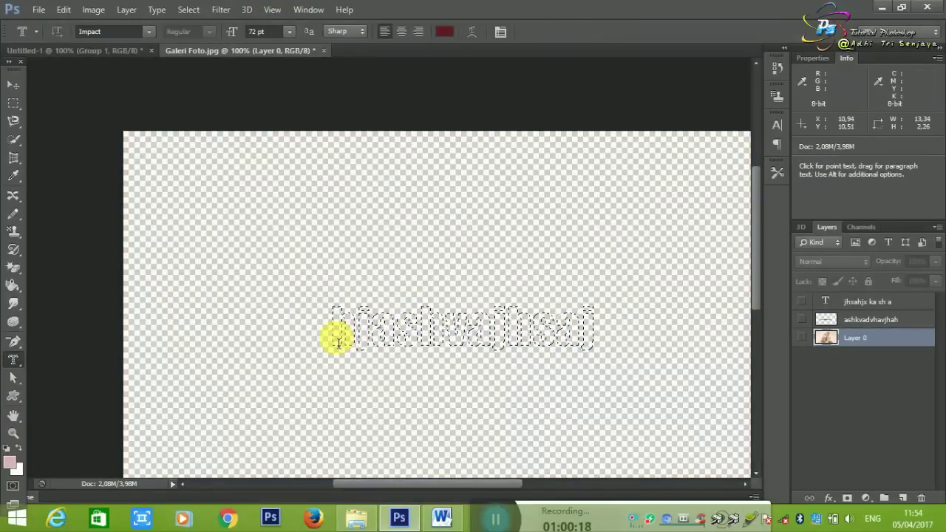
{"action": "left_click", "coordinate": [382, 353]}
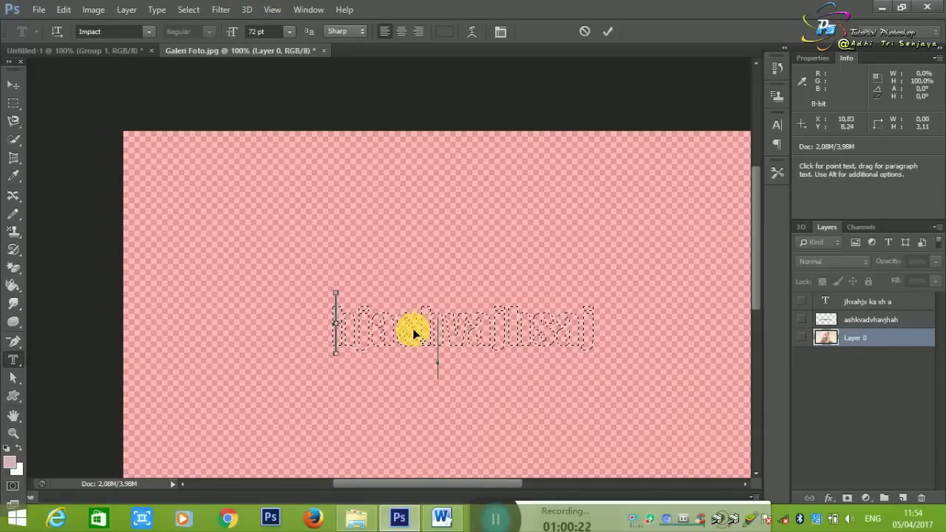
{"action": "left_click", "coordinate": [14, 103]}
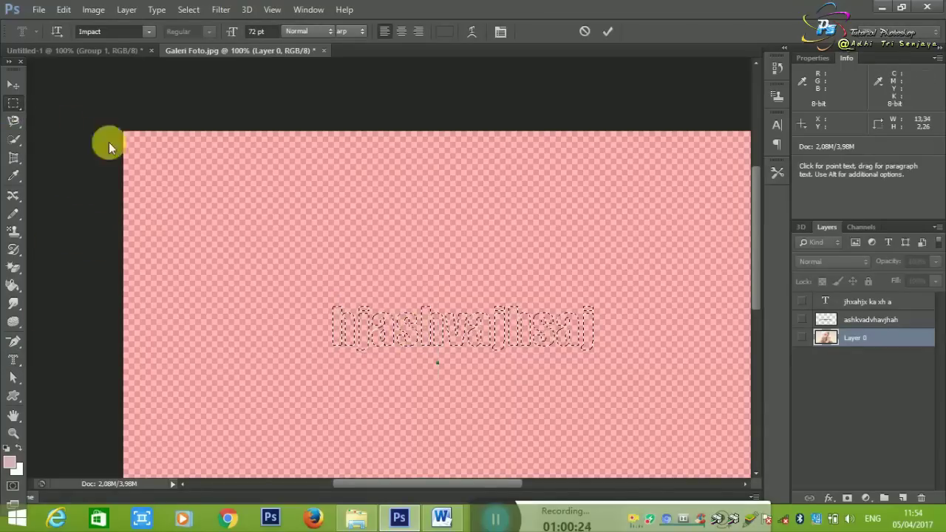
Create a type-mask selection spelling 'xahxhjaxhak' near the top left.
{"action": "left_click", "coordinate": [13, 360]}
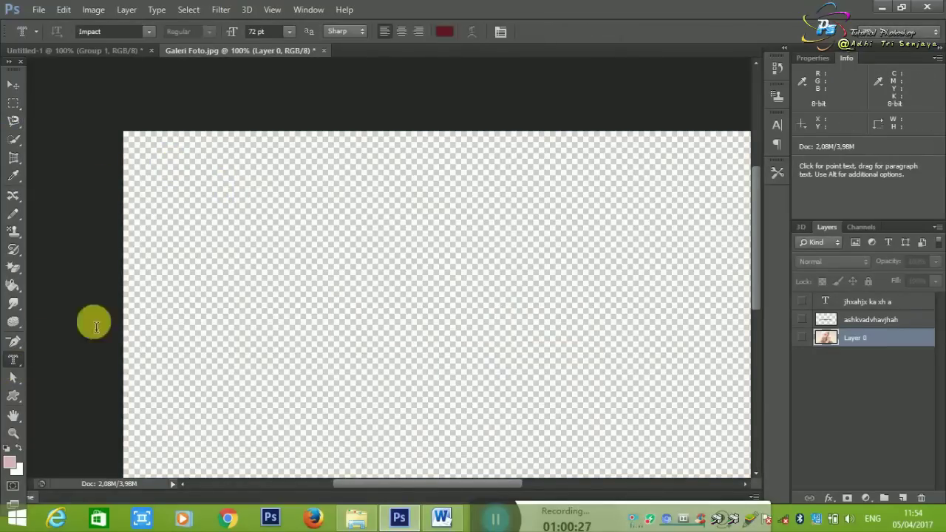
{"action": "left_click", "coordinate": [207, 216]}
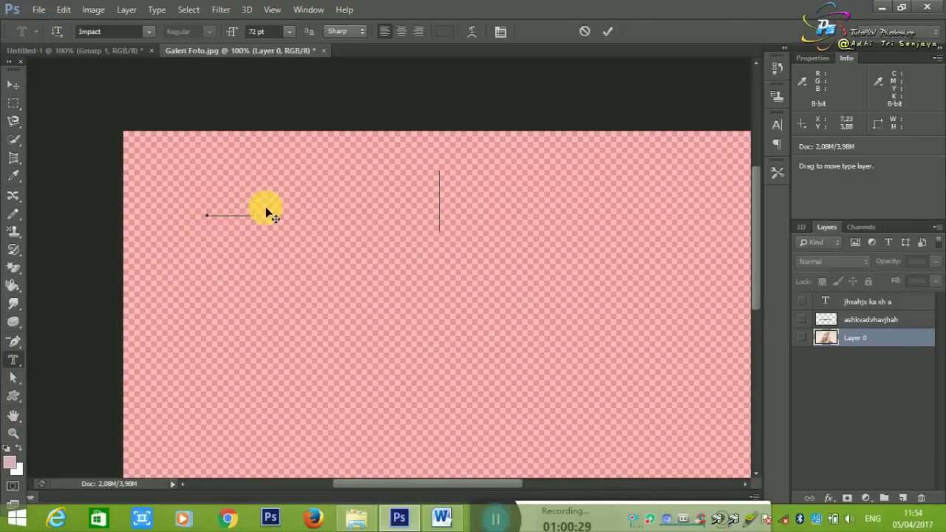
{"action": "type", "text": "k"}
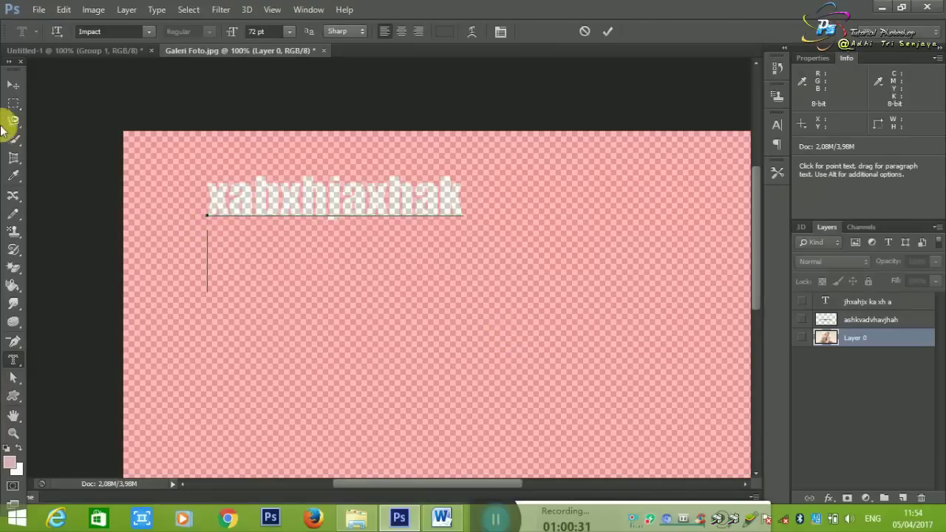
{"action": "left_click", "coordinate": [11, 86]}
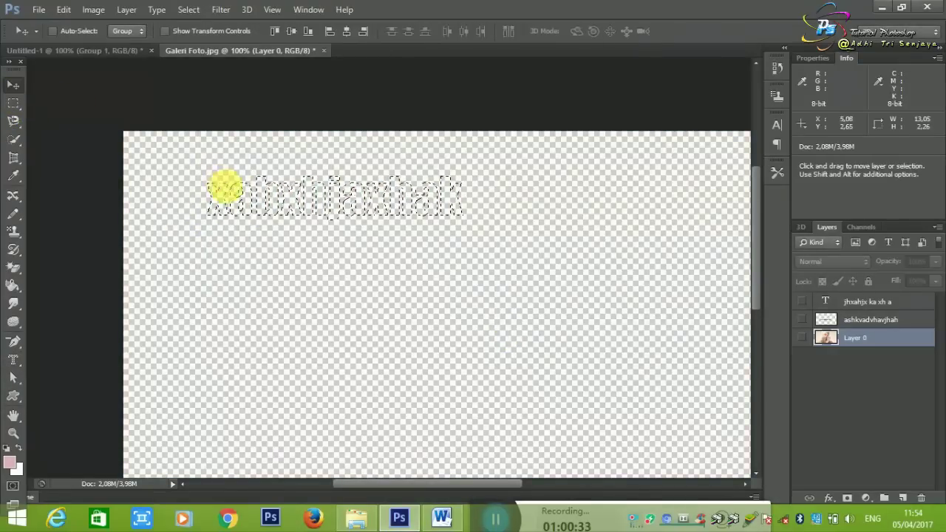
Show Layer 0 again and shift the portrait up and to the left.
{"action": "left_click_drag", "start_coordinate": [225, 189], "coordinate": [317, 210]}
{"action": "left_click", "coordinate": [465, 204]}
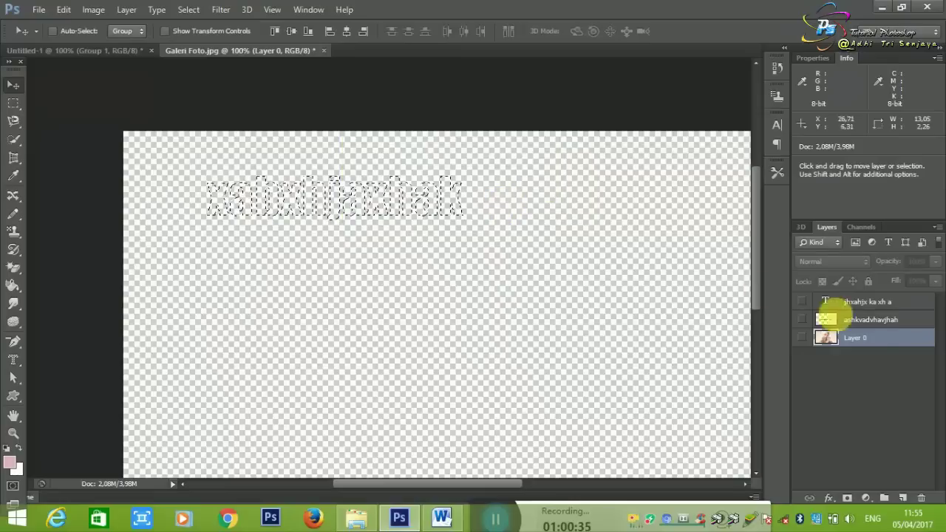
{"action": "left_click", "coordinate": [803, 337]}
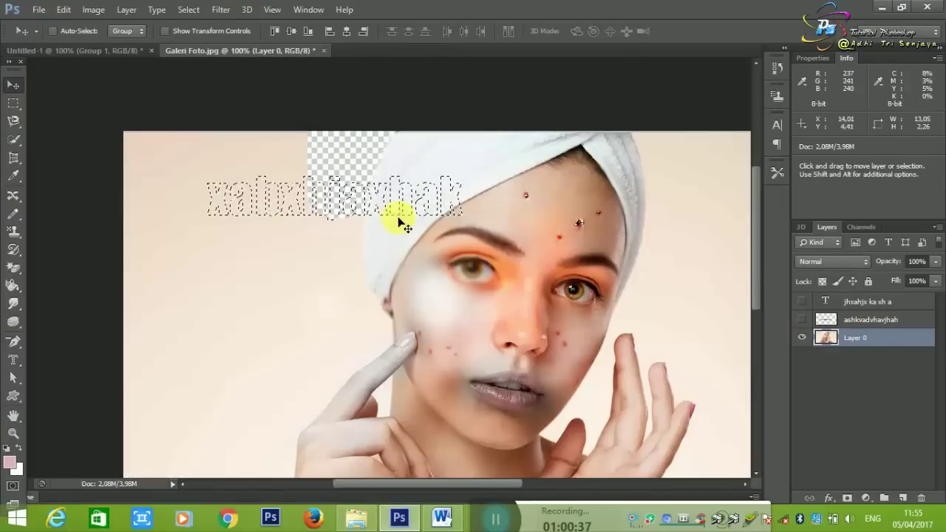
{"action": "left_click_drag", "start_coordinate": [399, 222], "coordinate": [348, 208]}
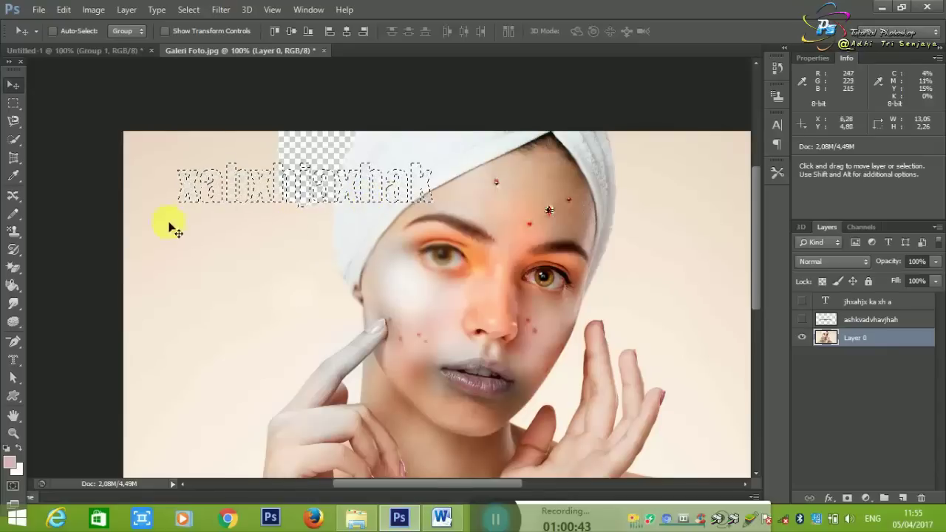
{"action": "left_click", "coordinate": [15, 364]}
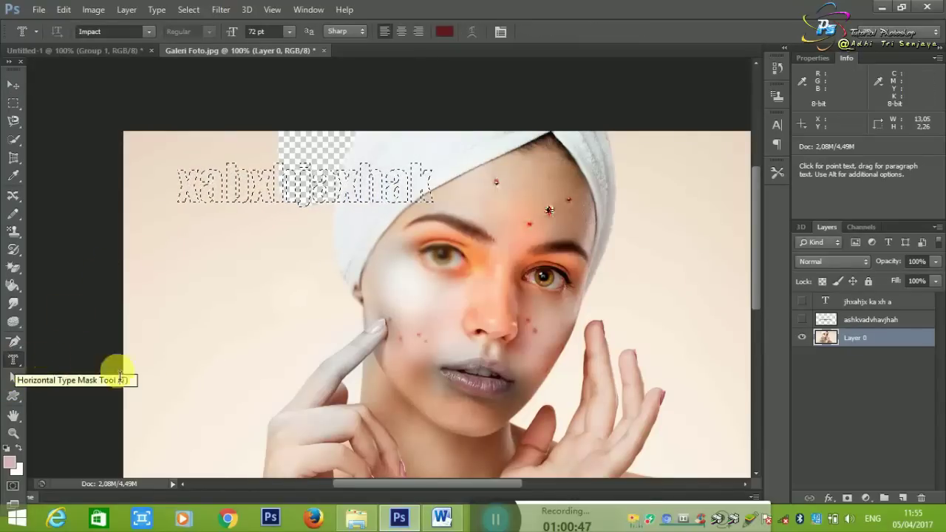
Type 'adi' as type-mask text left of the face and commit it as a selection.
{"action": "left_click", "coordinate": [141, 337]}
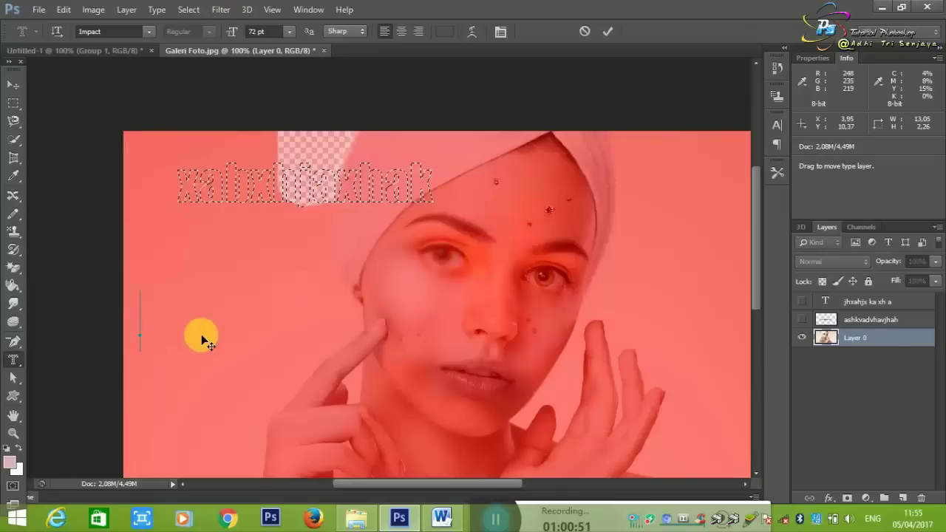
{"action": "type", "text": "adi"}
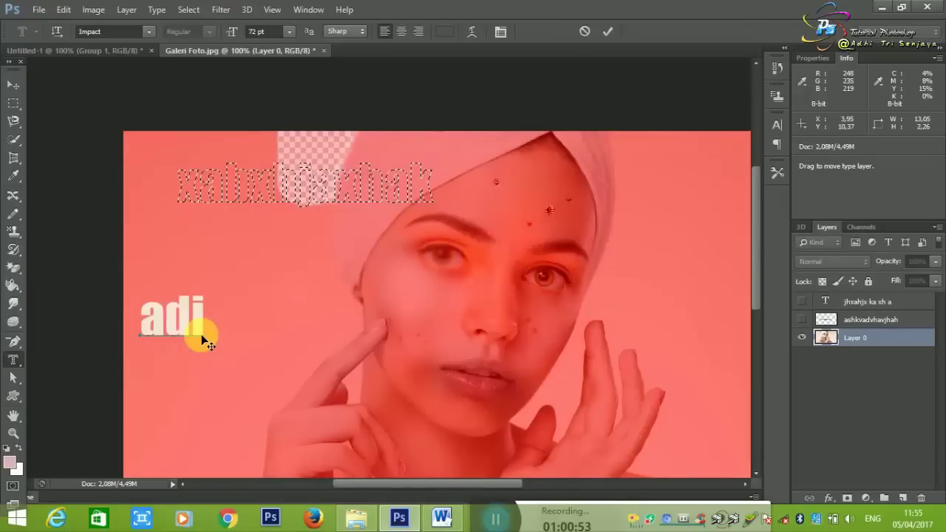
{"action": "key", "text": "Return"}
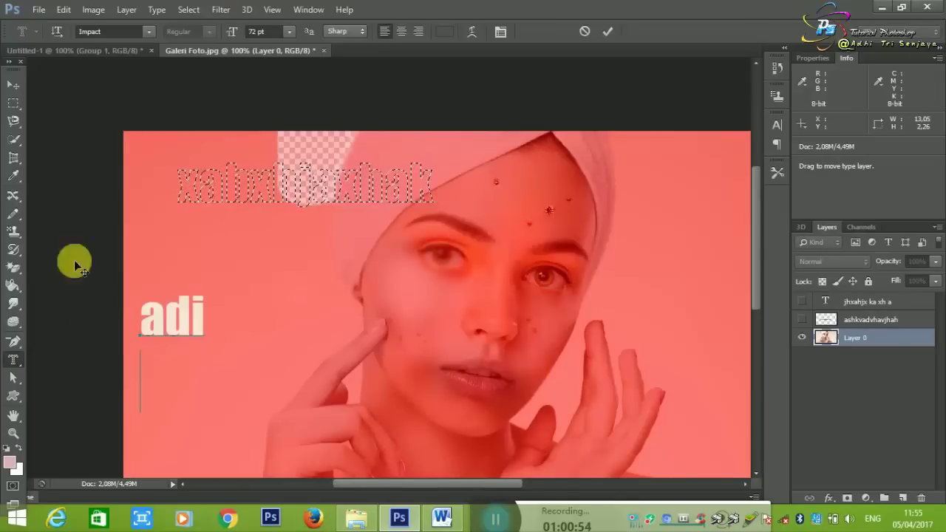
{"action": "left_click", "coordinate": [15, 85]}
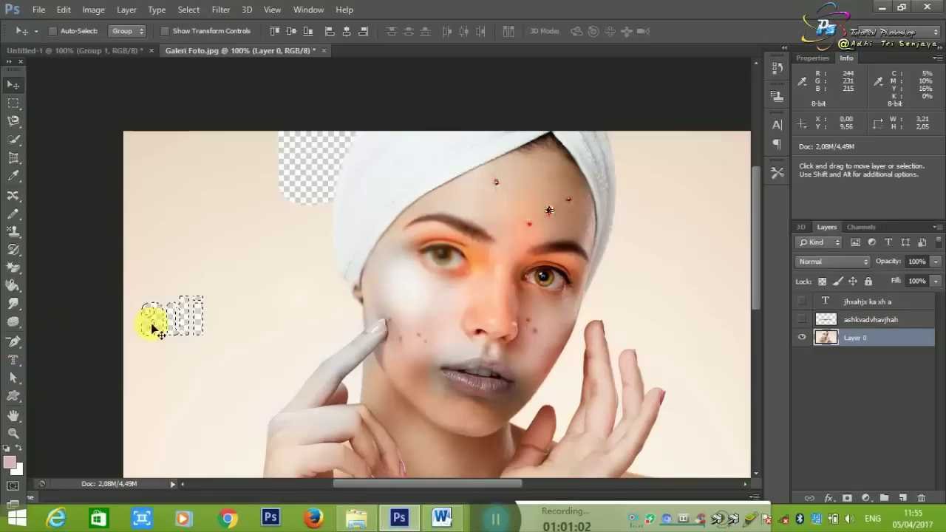
Pan the portrait left and switch to the whole-path Path Selection tool.
{"action": "left_click", "coordinate": [15, 363]}
{"action": "left_click", "coordinate": [16, 380]}
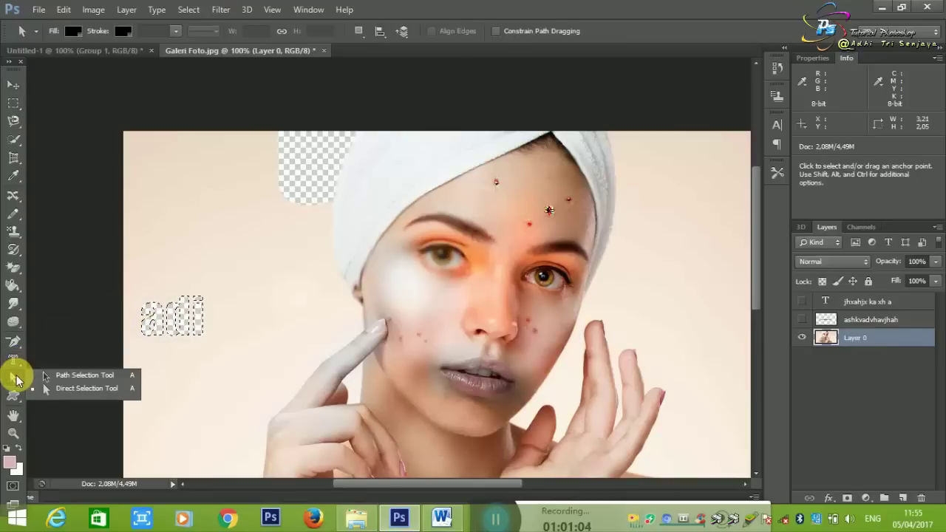
{"action": "left_click", "coordinate": [13, 416]}
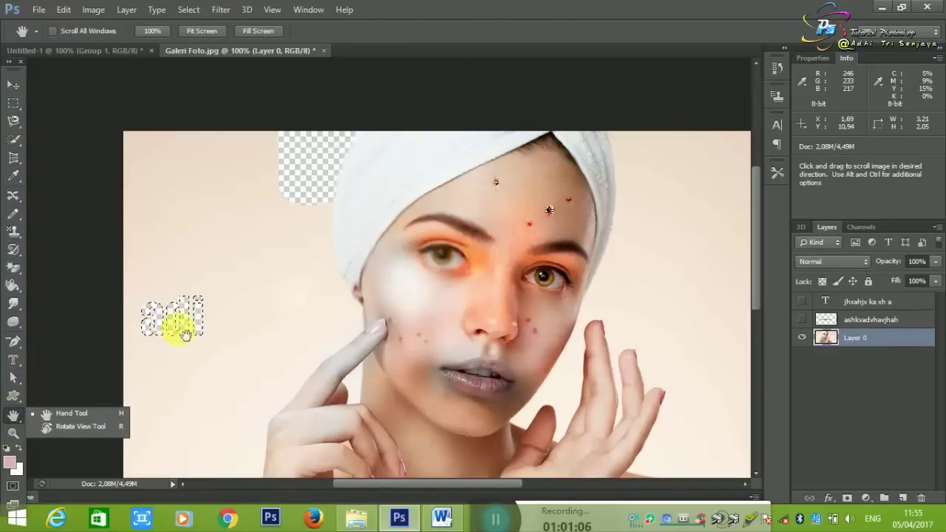
{"action": "mouse_move", "coordinate": [185, 334]}
{"action": "left_mouse_down"}
{"action": "mouse_move", "coordinate": [222, 313]}
{"action": "mouse_move", "coordinate": [148, 323]}
{"action": "left_mouse_up"}
{"action": "right_click", "coordinate": [152, 326]}
{"action": "left_click", "coordinate": [14, 379]}
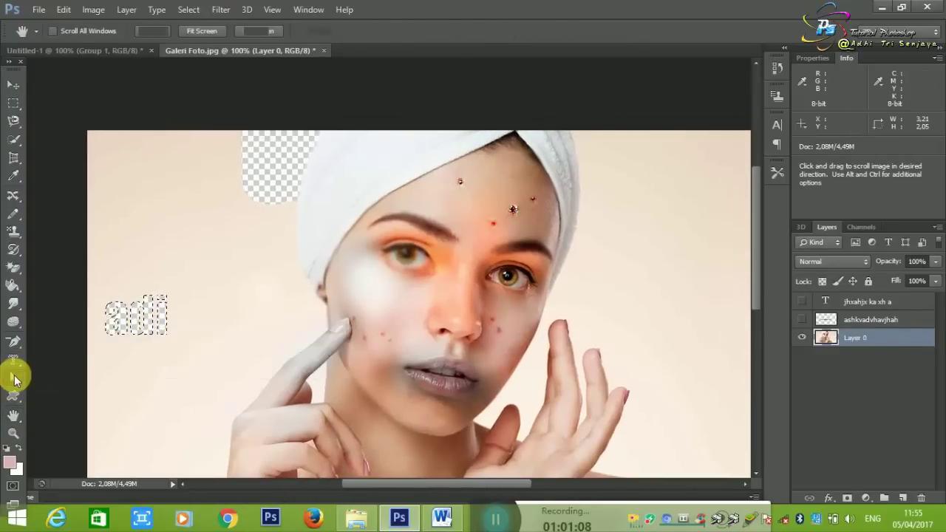
{"action": "left_click", "coordinate": [134, 323]}
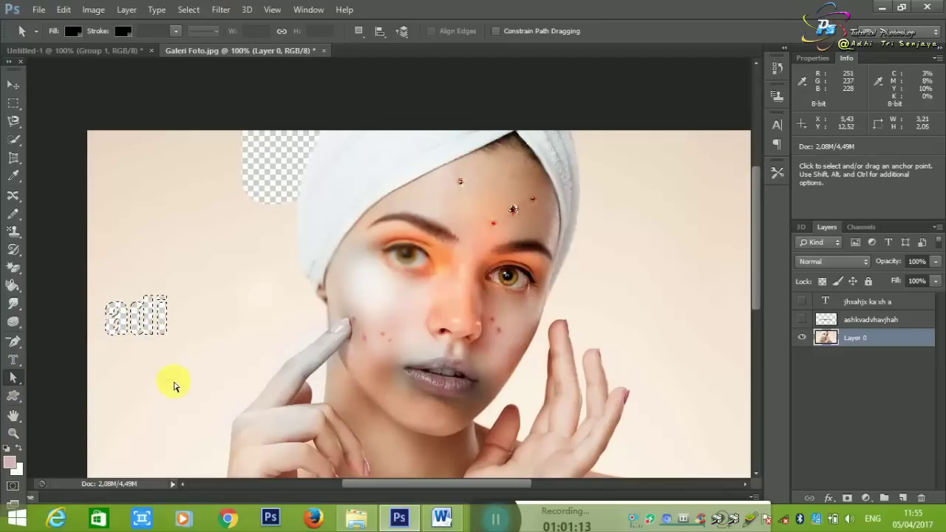
{"action": "right_click", "coordinate": [14, 378]}
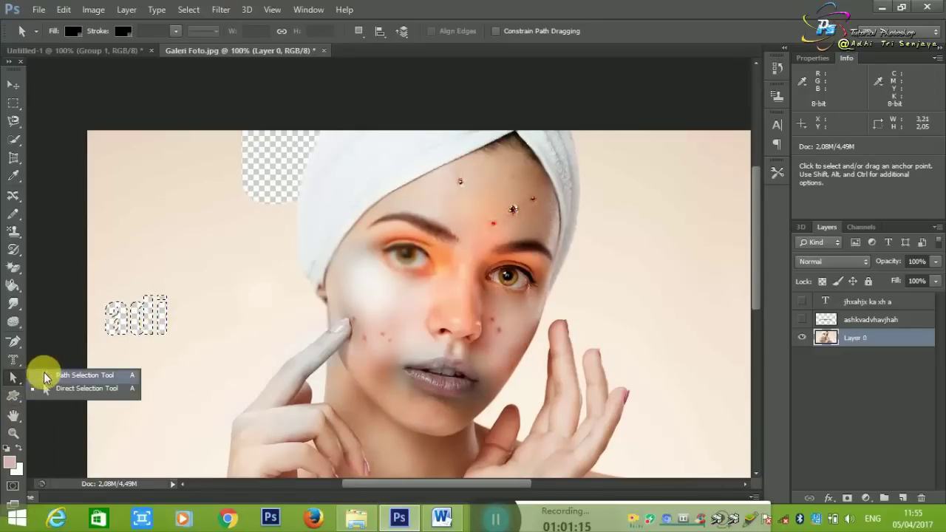
{"action": "left_click", "coordinate": [82, 372]}
{"action": "left_click", "coordinate": [134, 316]}
{"action": "left_click", "coordinate": [13, 84]}
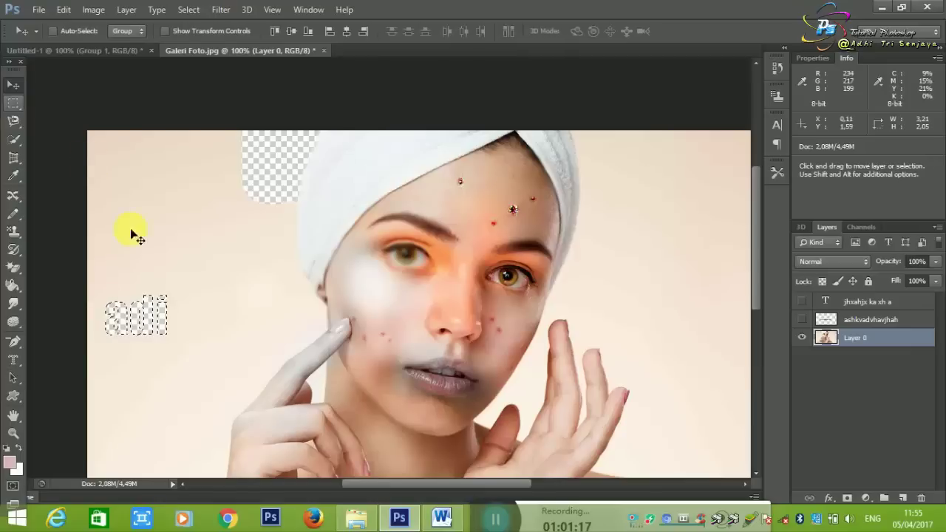
Drag the cut 'adi' letter pixels off the left background, undoing the extra drag.
{"action": "mouse_move", "coordinate": [161, 304]}
{"action": "left_mouse_down"}
{"action": "mouse_move", "coordinate": [166, 294]}
{"action": "mouse_move", "coordinate": [143, 323]}
{"action": "left_mouse_up"}
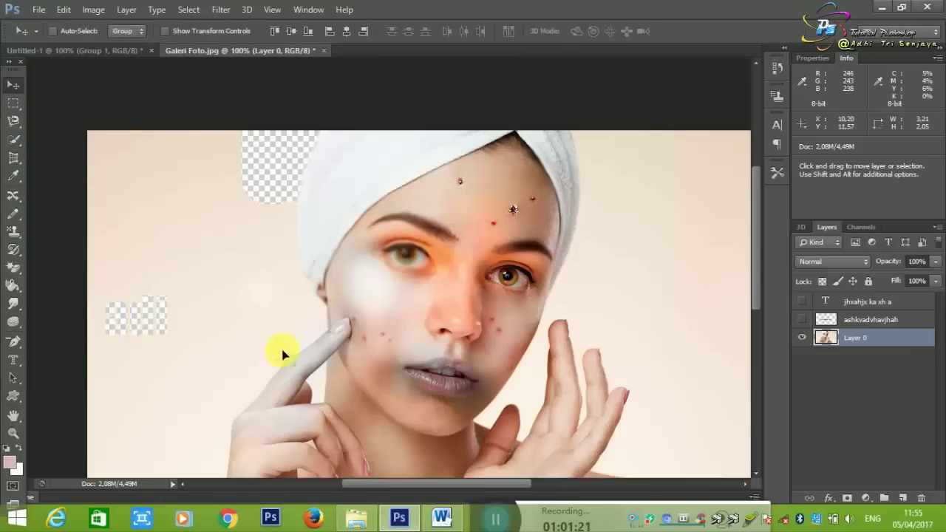
{"action": "left_click_drag", "start_coordinate": [321, 348], "coordinate": [146, 235]}
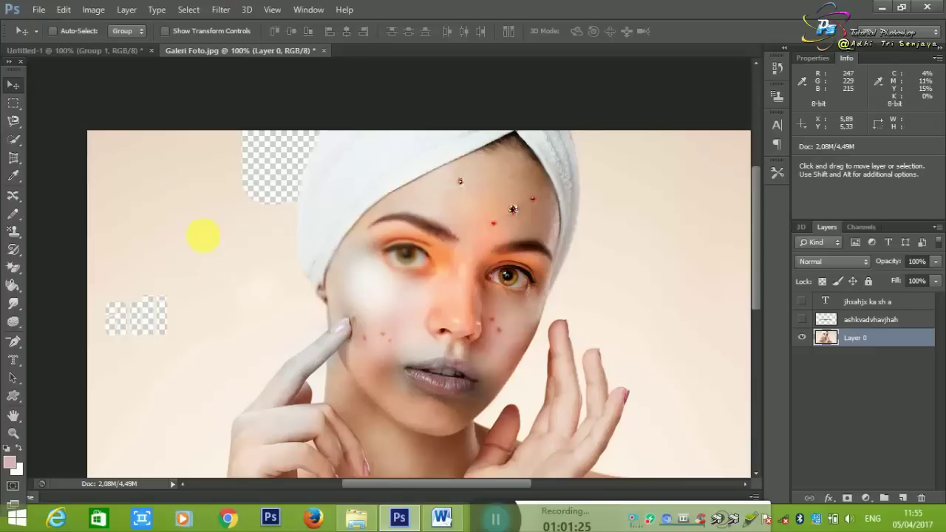
{"action": "key", "text": "ctrl+z"}
{"action": "key", "text": "ctrl+z"}
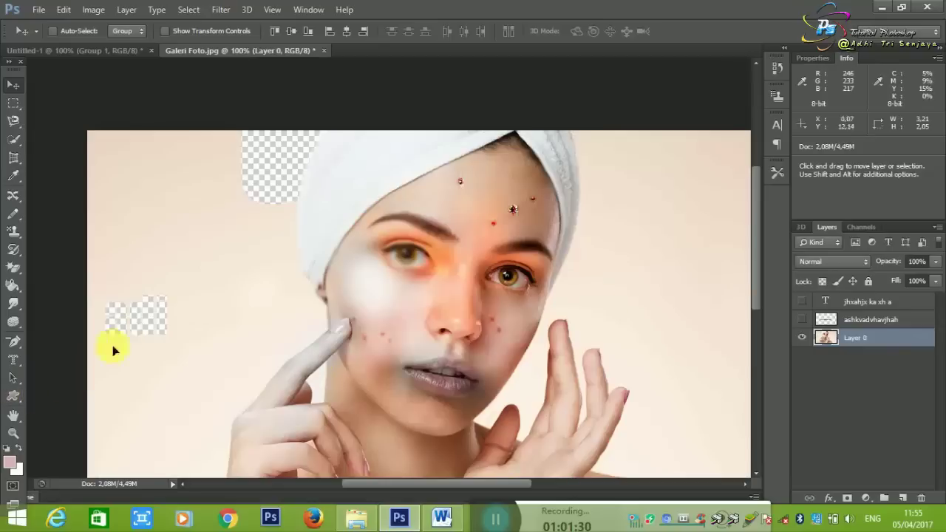
Drag-select whole paths with the Path Selection tool, then switch to the Pen Tool.
{"action": "left_click", "coordinate": [13, 360]}
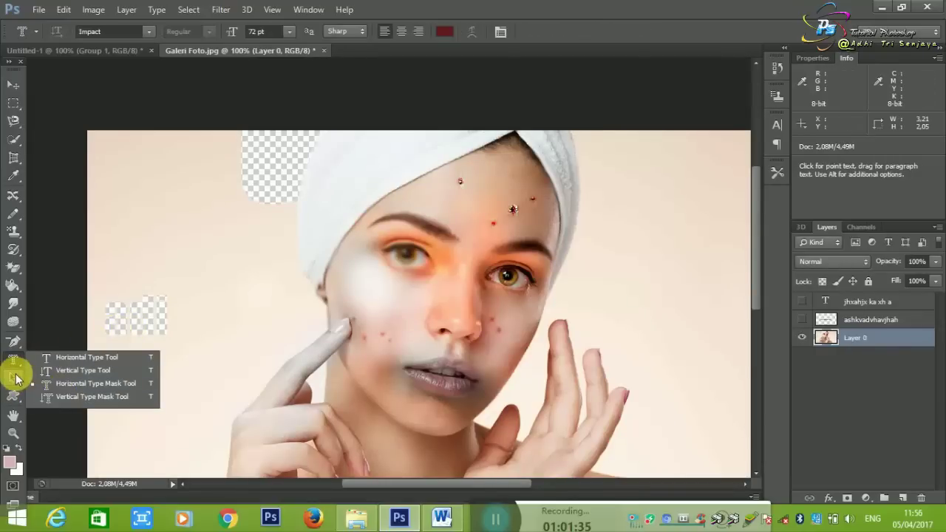
{"action": "left_click", "coordinate": [13, 378]}
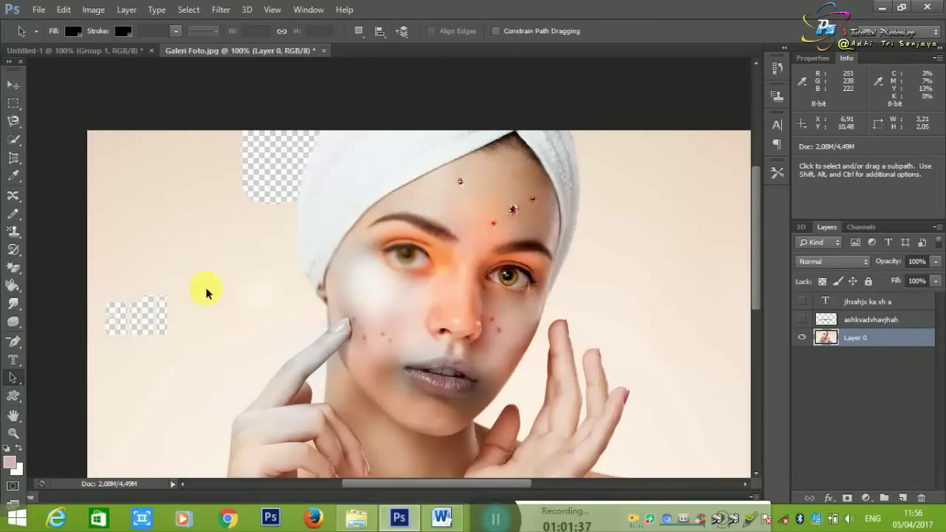
{"action": "left_click_drag", "start_coordinate": [202, 234], "coordinate": [384, 411]}
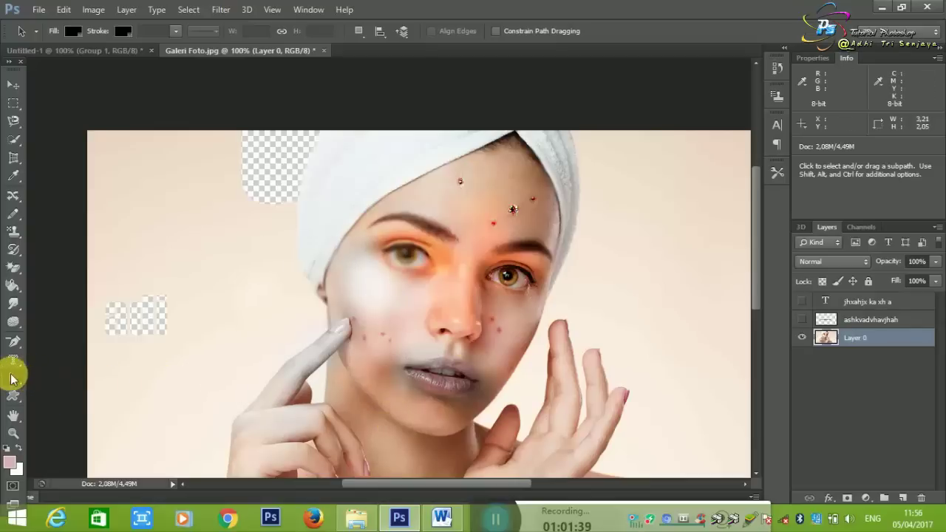
{"action": "right_click", "coordinate": [13, 379]}
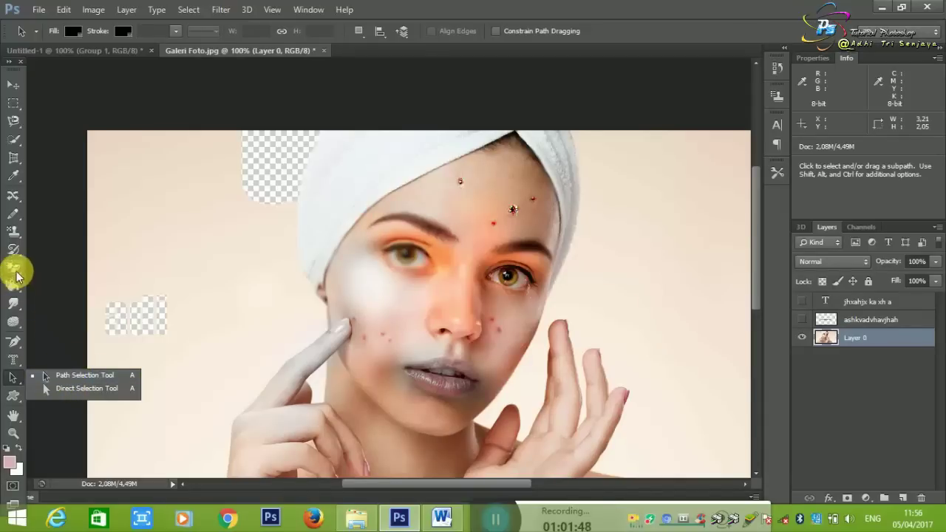
{"action": "left_click", "coordinate": [15, 340]}
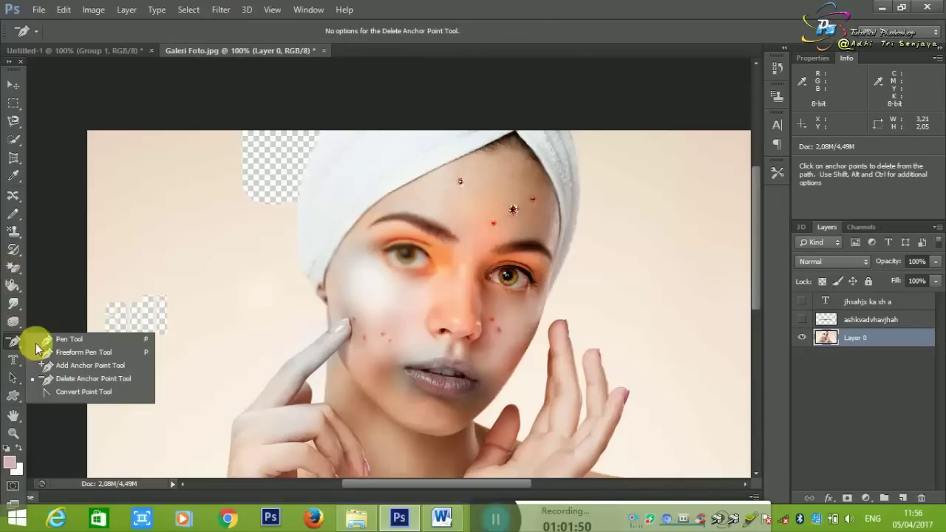
Draw a small closed curved path left of the face and move it nearer the face.
{"action": "left_click", "coordinate": [175, 234]}
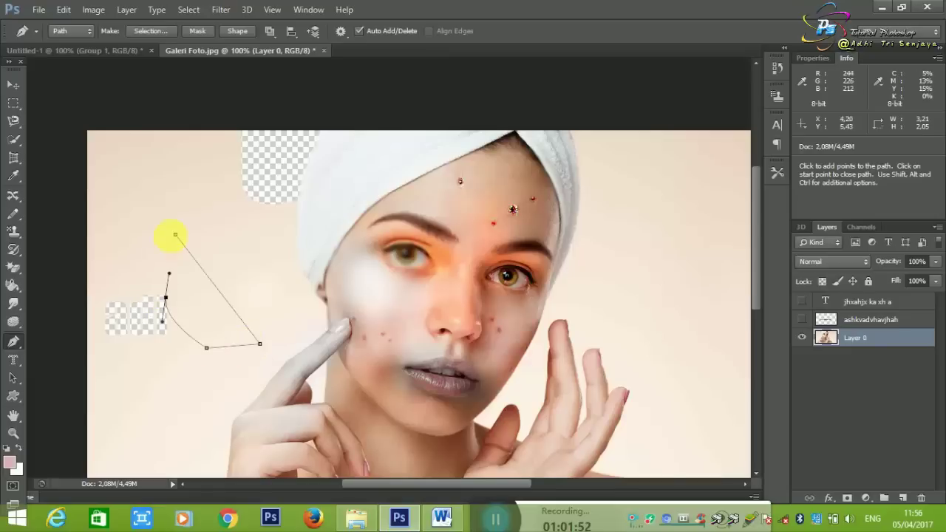
{"action": "left_click", "coordinate": [175, 234]}
{"action": "left_click", "coordinate": [176, 236]}
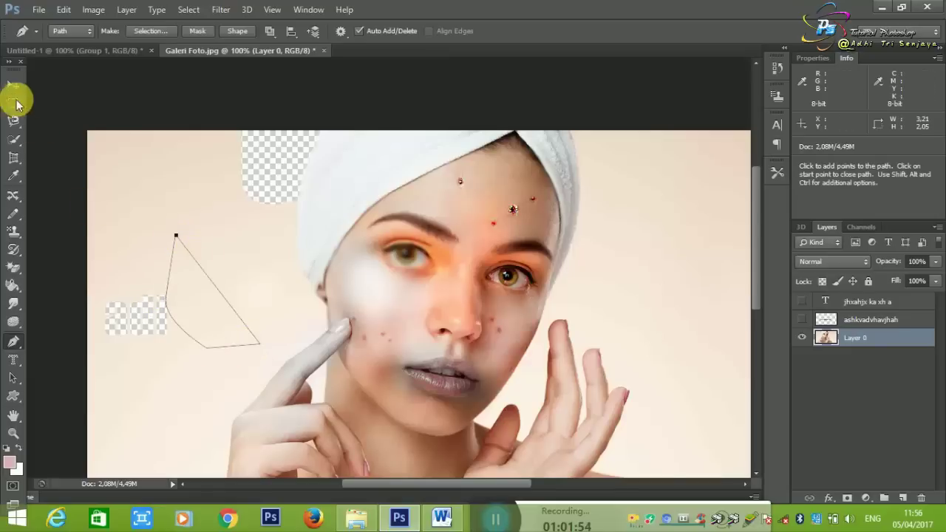
{"action": "left_click", "coordinate": [12, 378]}
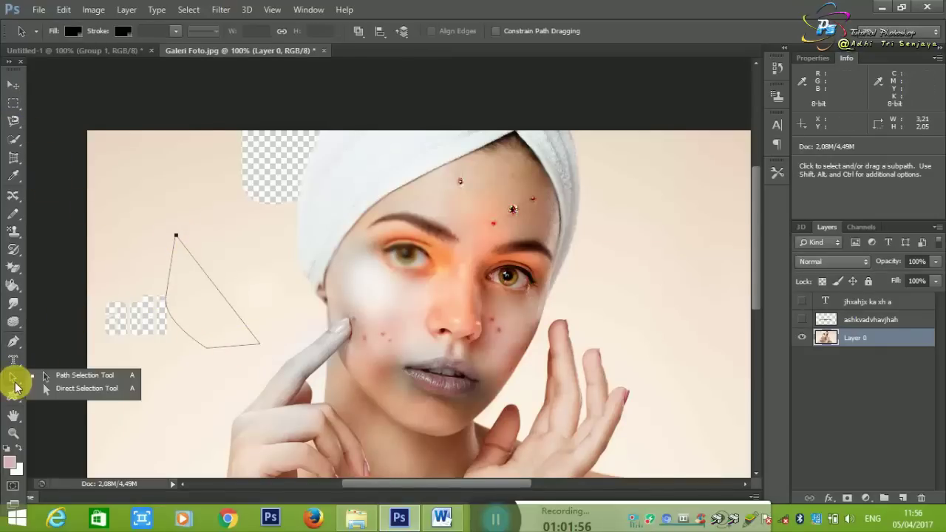
{"action": "left_click", "coordinate": [70, 376]}
{"action": "mouse_move", "coordinate": [196, 332]}
{"action": "left_mouse_down"}
{"action": "mouse_move", "coordinate": [249, 341]}
{"action": "mouse_move", "coordinate": [238, 291]}
{"action": "mouse_move", "coordinate": [206, 280]}
{"action": "left_mouse_up"}
{"action": "left_click", "coordinate": [13, 84]}
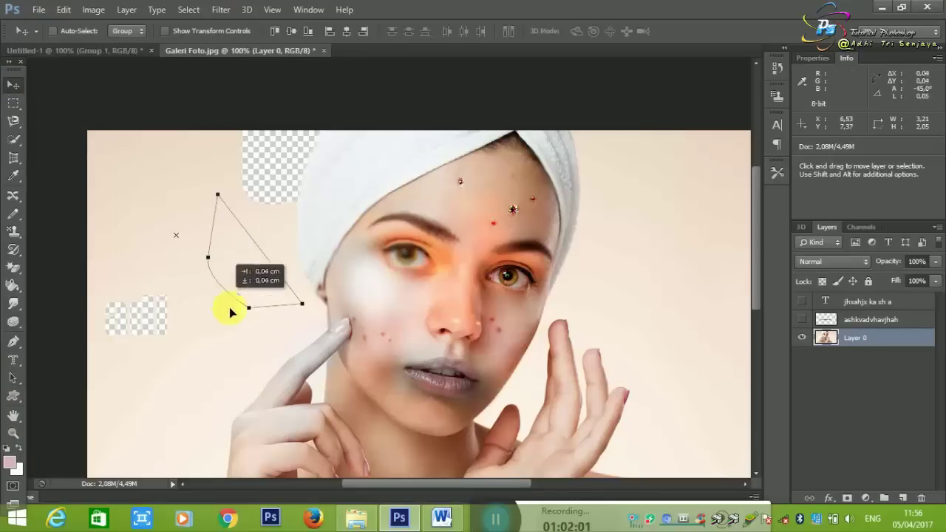
Draw a larger closed five-anchor path across the chin and cheek.
{"action": "left_click", "coordinate": [13, 341]}
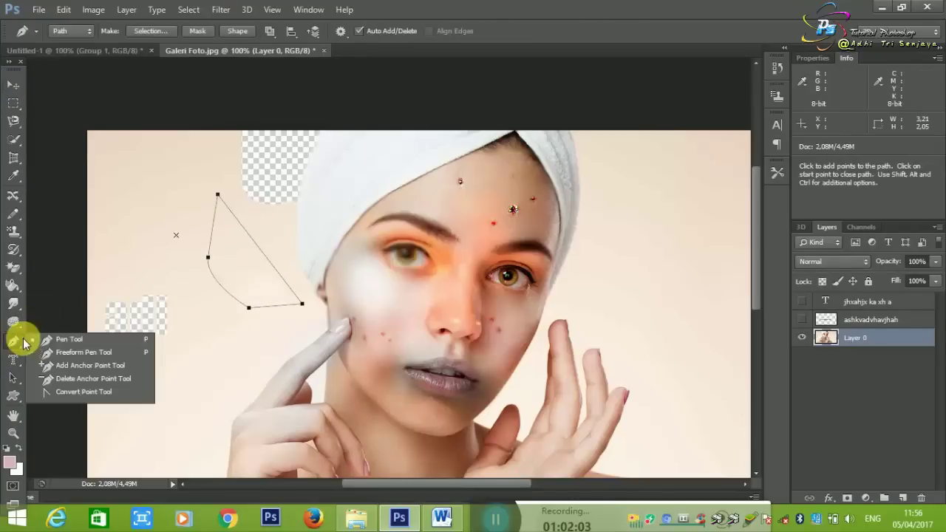
{"action": "left_click", "coordinate": [45, 334]}
{"action": "left_click", "coordinate": [338, 386]}
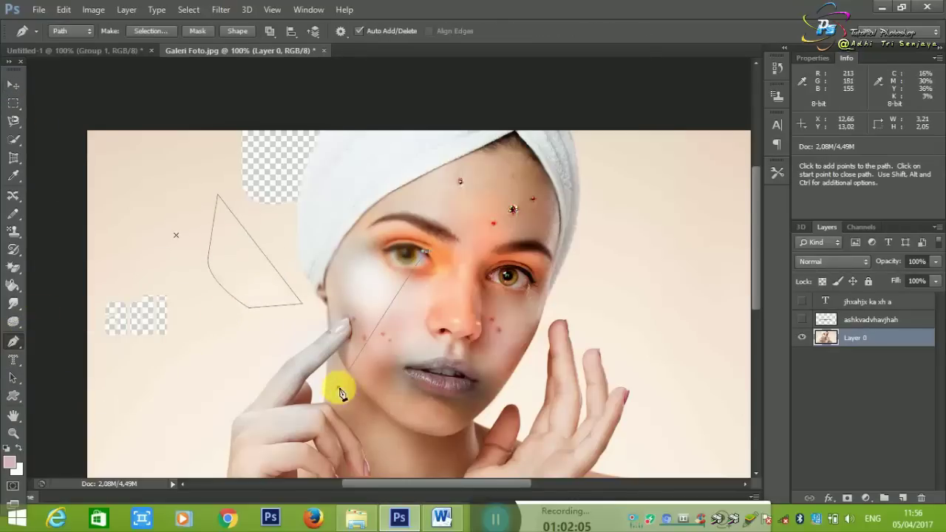
{"action": "left_click", "coordinate": [498, 408]}
{"action": "left_click", "coordinate": [568, 364]}
{"action": "left_click", "coordinate": [547, 301]}
{"action": "left_click", "coordinate": [436, 258]}
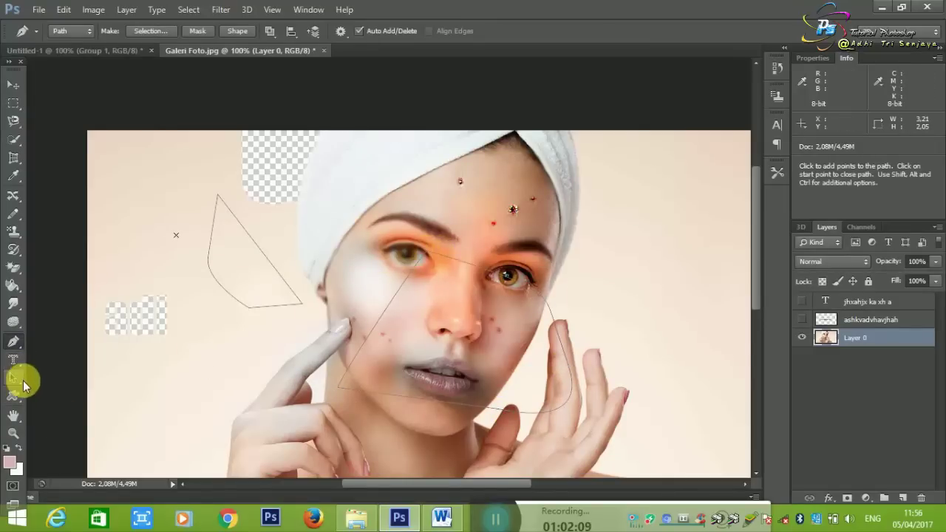
{"action": "left_click", "coordinate": [15, 378]}
Move the large cheek path onto the face and the triangle path down-left.
{"action": "left_click_drag", "start_coordinate": [507, 279], "coordinate": [319, 235]}
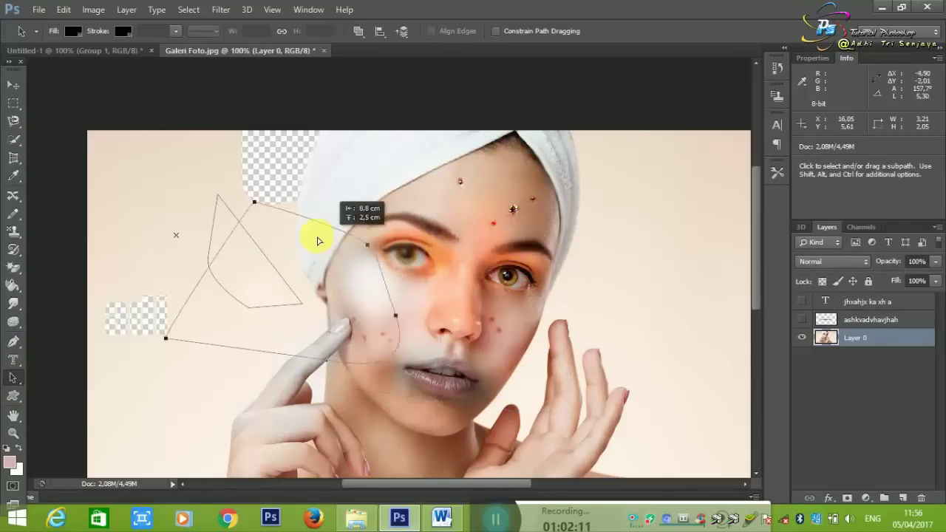
{"action": "right_click", "coordinate": [32, 378]}
{"action": "left_click", "coordinate": [13, 378]}
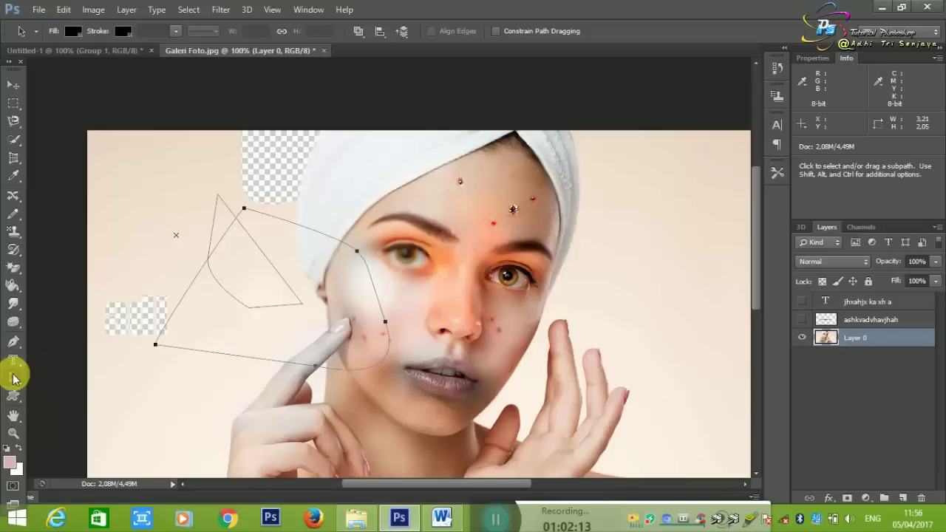
{"action": "left_click_drag", "start_coordinate": [238, 272], "coordinate": [359, 306]}
{"action": "left_click_drag", "start_coordinate": [207, 285], "coordinate": [169, 316]}
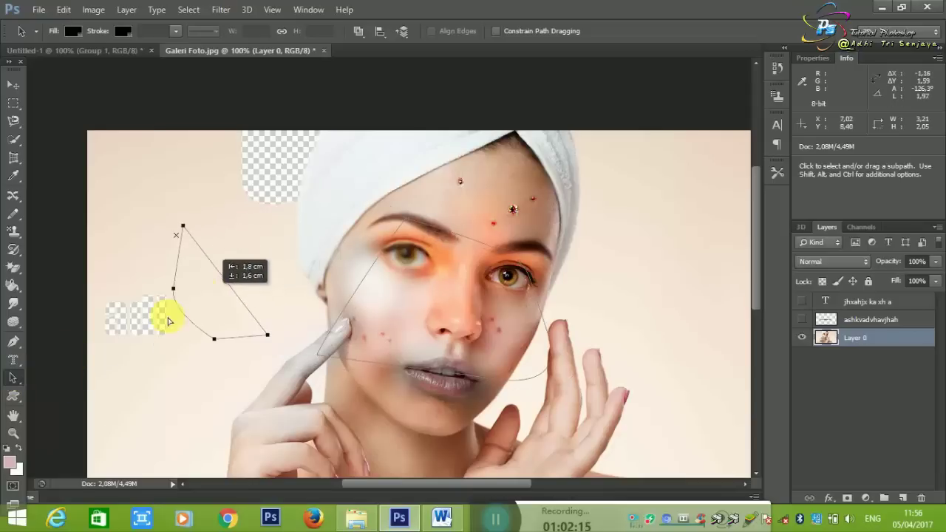
With the Direct Selection tool, shift the left path and adjust anchors on the face path.
{"action": "right_click", "coordinate": [15, 385]}
{"action": "left_click", "coordinate": [67, 392]}
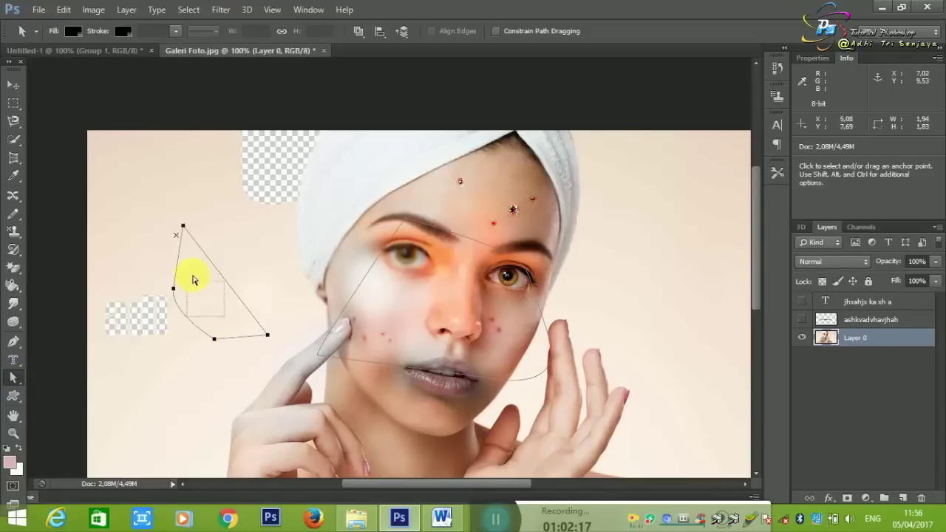
{"action": "left_click_drag", "start_coordinate": [152, 209], "coordinate": [275, 377]}
{"action": "mouse_move", "coordinate": [169, 255]}
{"action": "left_mouse_down"}
{"action": "mouse_move", "coordinate": [190, 271]}
{"action": "mouse_move", "coordinate": [122, 227]}
{"action": "left_mouse_up"}
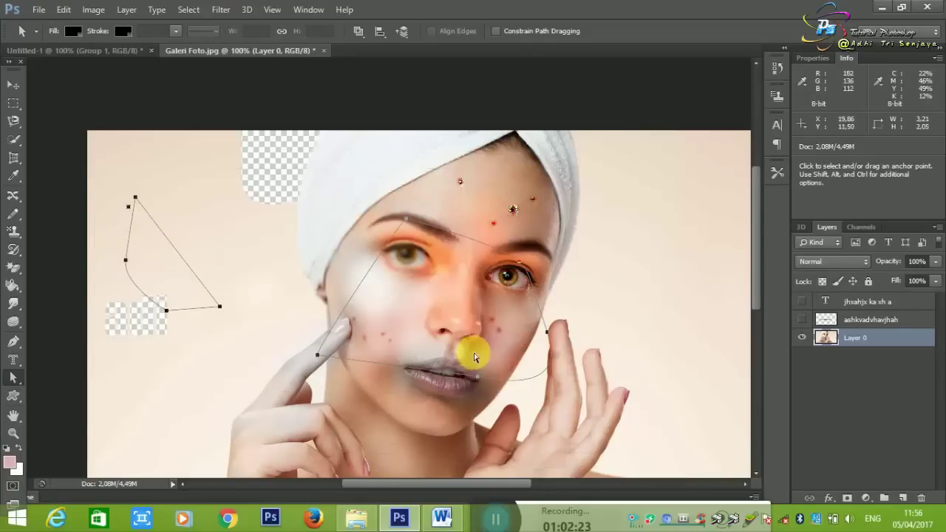
{"action": "left_click", "coordinate": [470, 374]}
{"action": "mouse_move", "coordinate": [674, 473]}
{"action": "left_mouse_down"}
{"action": "mouse_move", "coordinate": [99, 187]}
{"action": "mouse_move", "coordinate": [259, 243]}
{"action": "mouse_move", "coordinate": [159, 154]}
{"action": "mouse_move", "coordinate": [212, 249]}
{"action": "mouse_move", "coordinate": [204, 245]}
{"action": "left_mouse_up"}
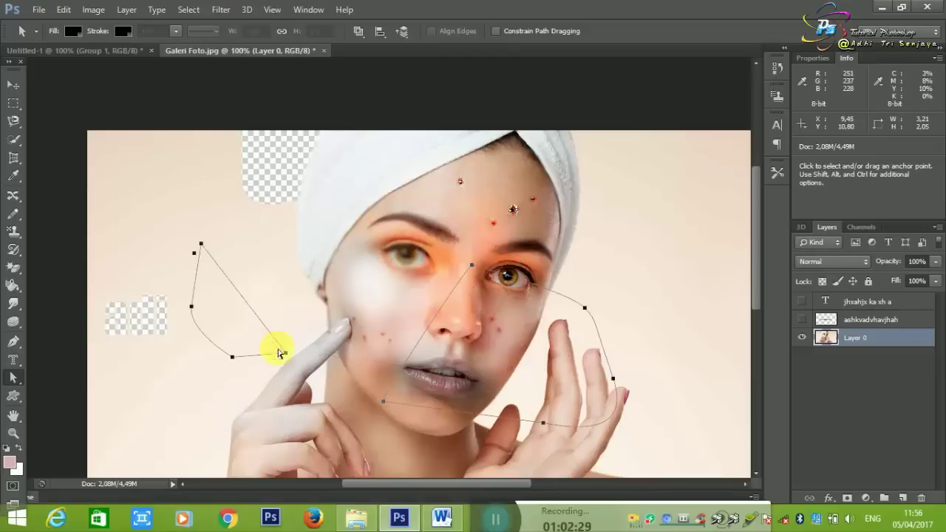
{"action": "left_click_drag", "start_coordinate": [285, 354], "coordinate": [313, 339]}
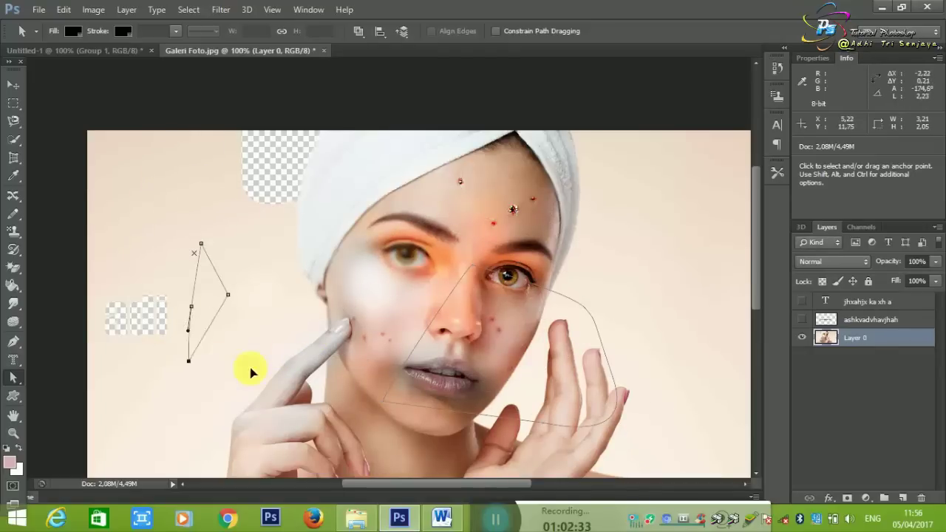
{"action": "left_click_drag", "start_coordinate": [158, 347], "coordinate": [155, 351]}
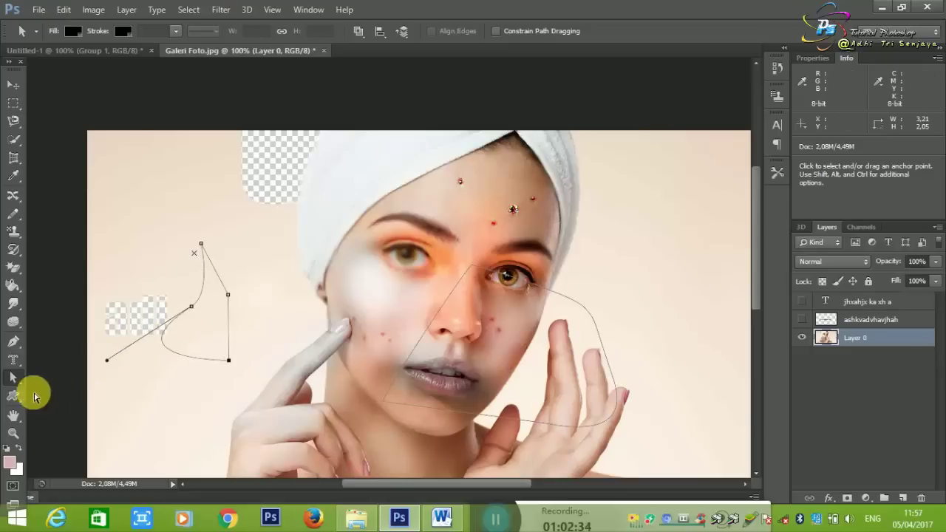
Shift the left triangle path further left, then right and down.
{"action": "left_click_drag", "start_coordinate": [14, 378], "coordinate": [59, 372]}
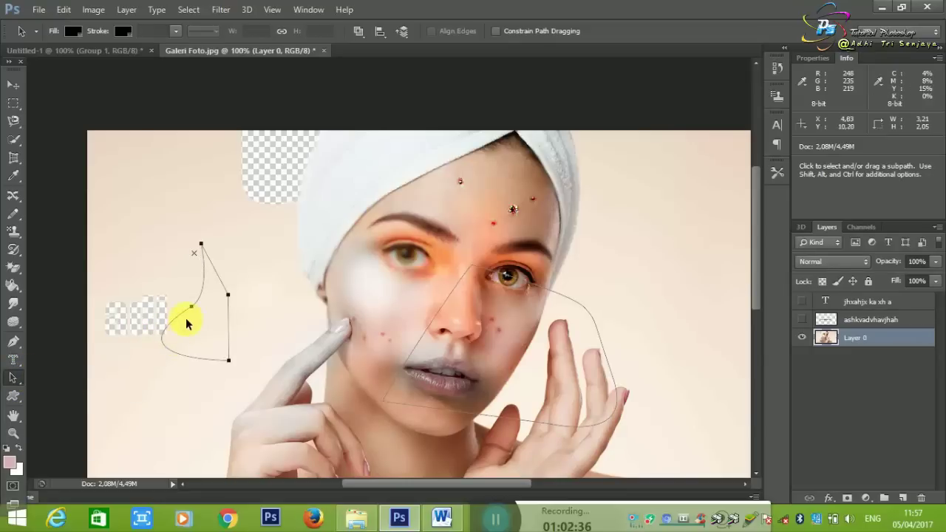
{"action": "left_click_drag", "start_coordinate": [190, 310], "coordinate": [154, 310]}
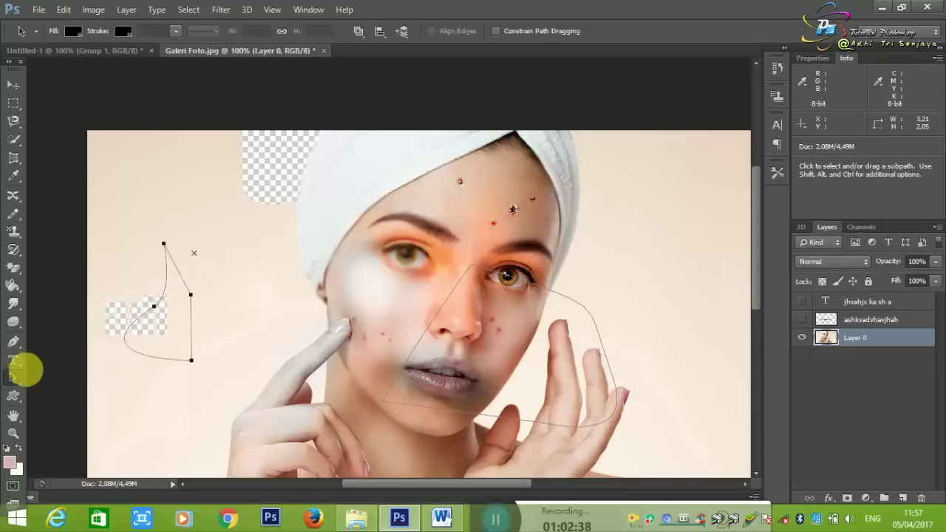
{"action": "left_click_drag", "start_coordinate": [13, 378], "coordinate": [48, 390]}
{"action": "left_click", "coordinate": [48, 390]}
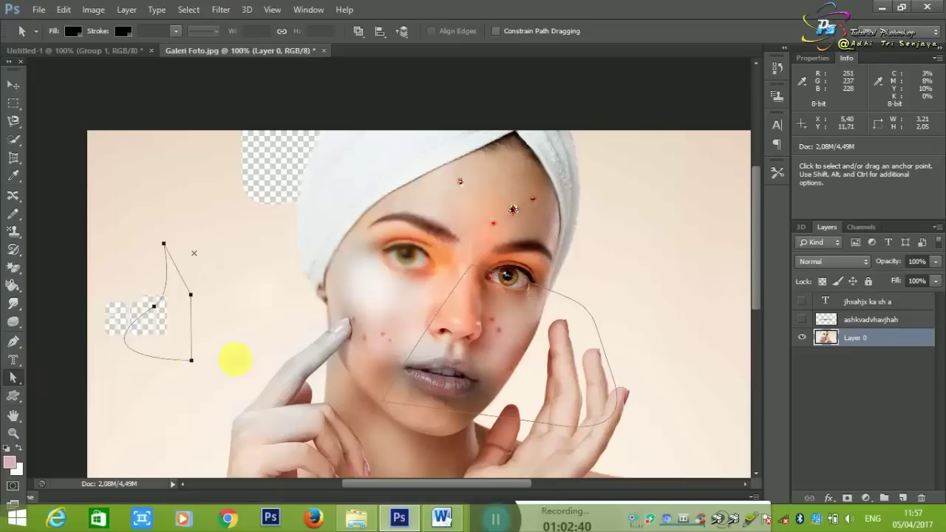
{"action": "mouse_move", "coordinate": [191, 363]}
{"action": "left_mouse_down"}
{"action": "mouse_move", "coordinate": [230, 373]}
{"action": "mouse_move", "coordinate": [241, 396]}
{"action": "left_mouse_up"}
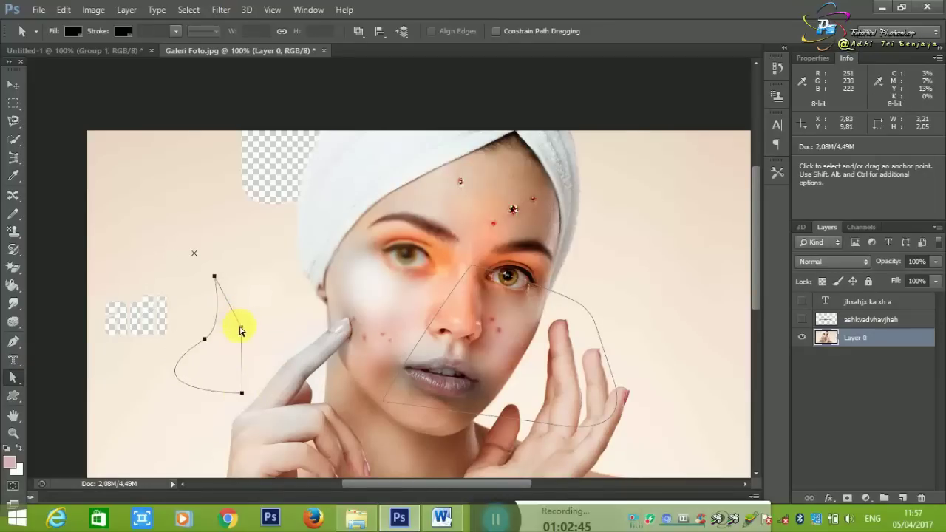
Duplicate the triangle path beside the original and drag the face path's lower anchor down-left.
{"action": "left_click_drag", "start_coordinate": [241, 327], "coordinate": [294, 319]}
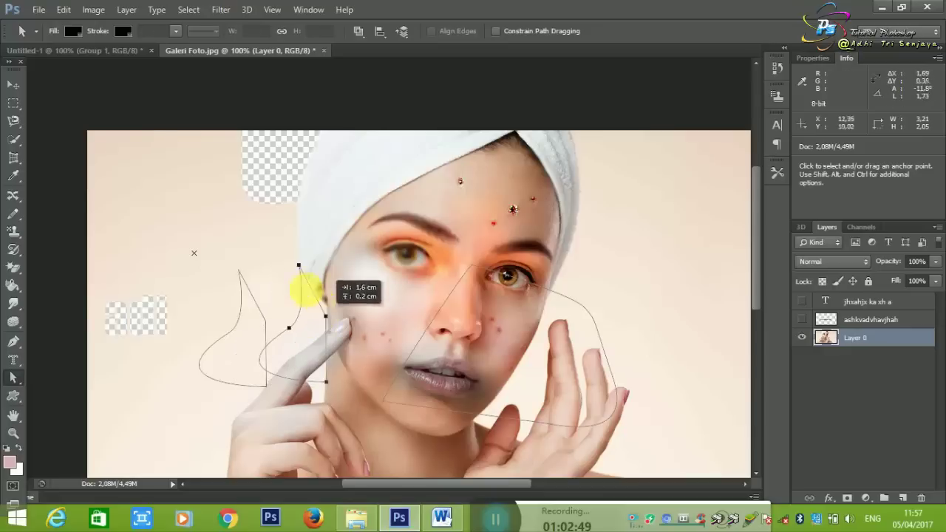
{"action": "left_click_drag", "start_coordinate": [294, 319], "coordinate": [331, 315]}
{"action": "left_click_drag", "start_coordinate": [300, 268], "coordinate": [258, 289]}
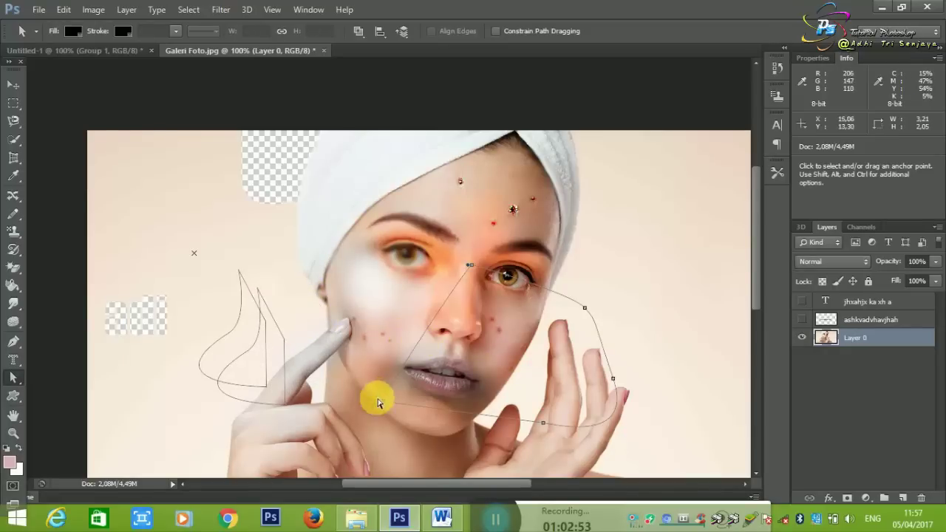
{"action": "left_click_drag", "start_coordinate": [383, 406], "coordinate": [281, 443]}
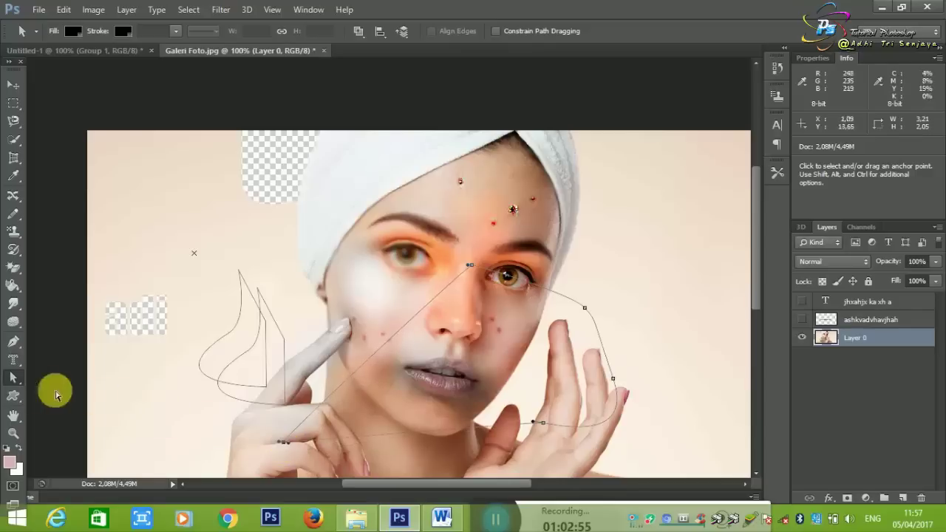
{"action": "left_click", "coordinate": [14, 400]}
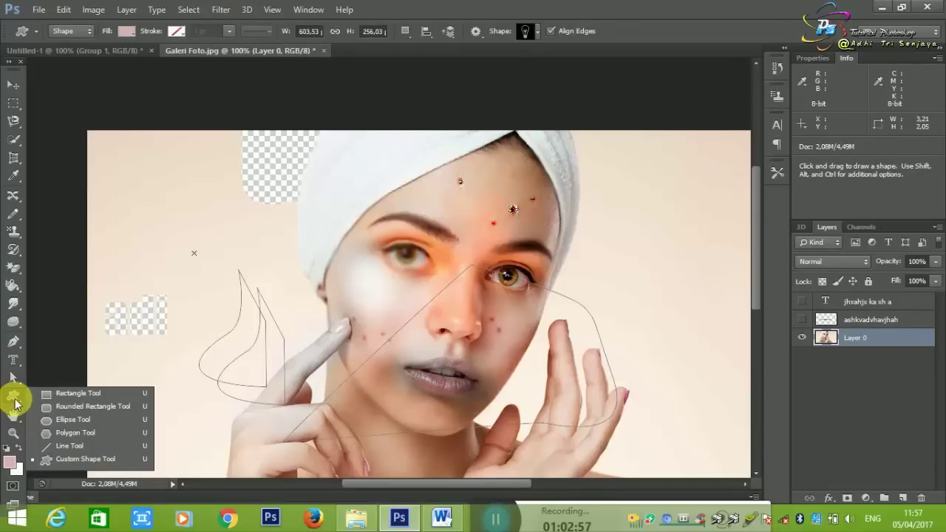
Draw five pink rectangles over the cheek, right eye, mouth, left edge and top patch.
{"action": "left_click", "coordinate": [57, 395]}
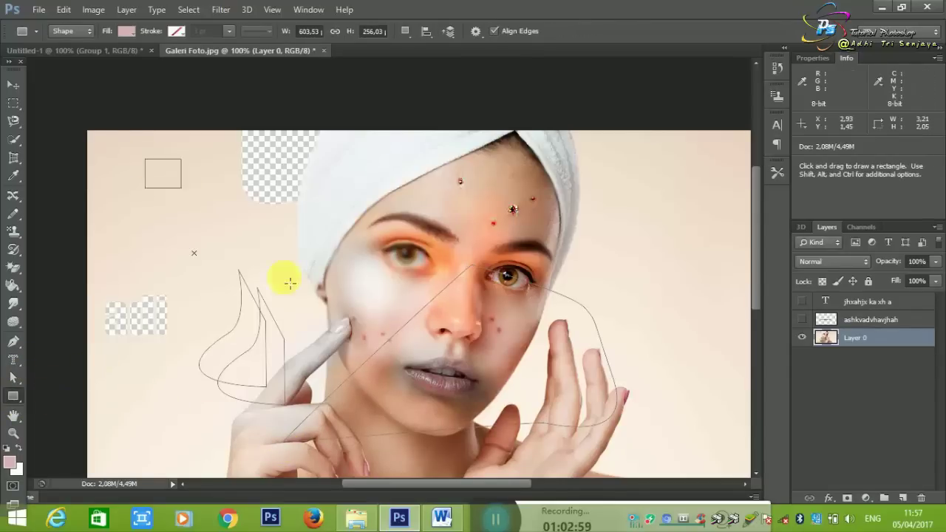
{"action": "left_click_drag", "start_coordinate": [290, 283], "coordinate": [391, 331]}
{"action": "left_click_drag", "start_coordinate": [626, 195], "coordinate": [438, 358]}
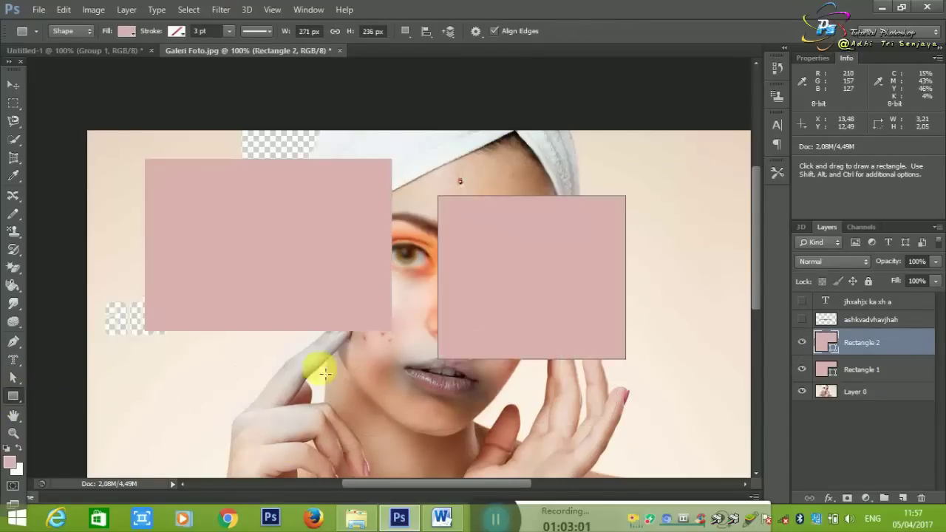
{"action": "left_click_drag", "start_coordinate": [231, 273], "coordinate": [475, 441]}
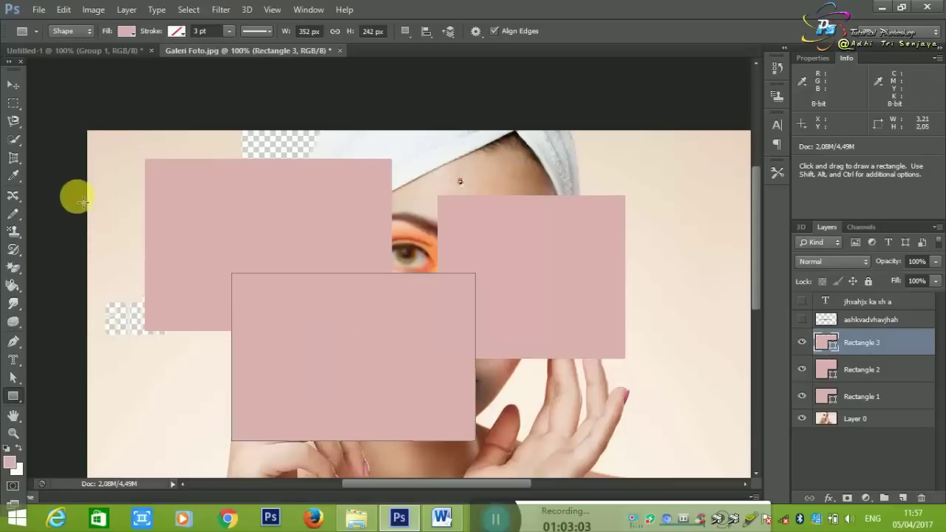
{"action": "left_click_drag", "start_coordinate": [72, 197], "coordinate": [257, 346]}
{"action": "left_click_drag", "start_coordinate": [235, 134], "coordinate": [351, 258]}
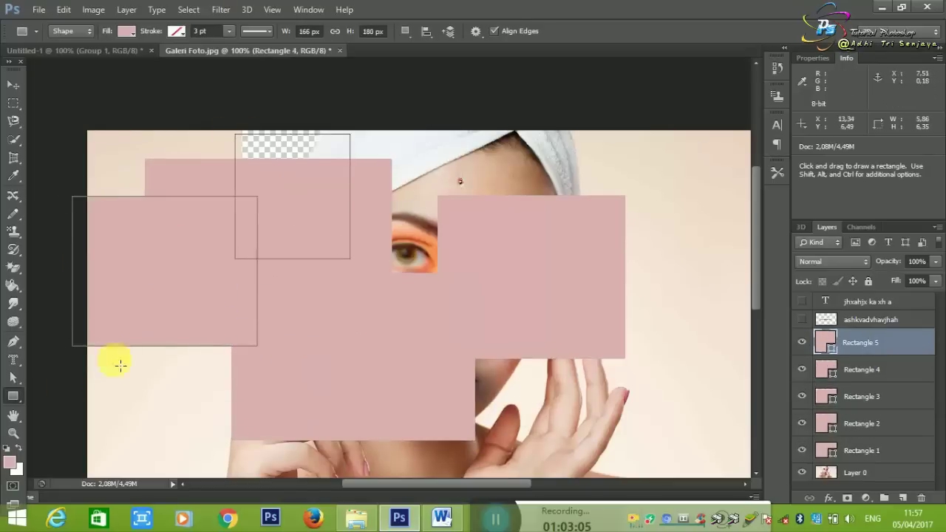
Add a rounded rectangle over the lower left face and two thin lines across the image.
{"action": "right_click", "coordinate": [12, 396]}
{"action": "left_click", "coordinate": [49, 406]}
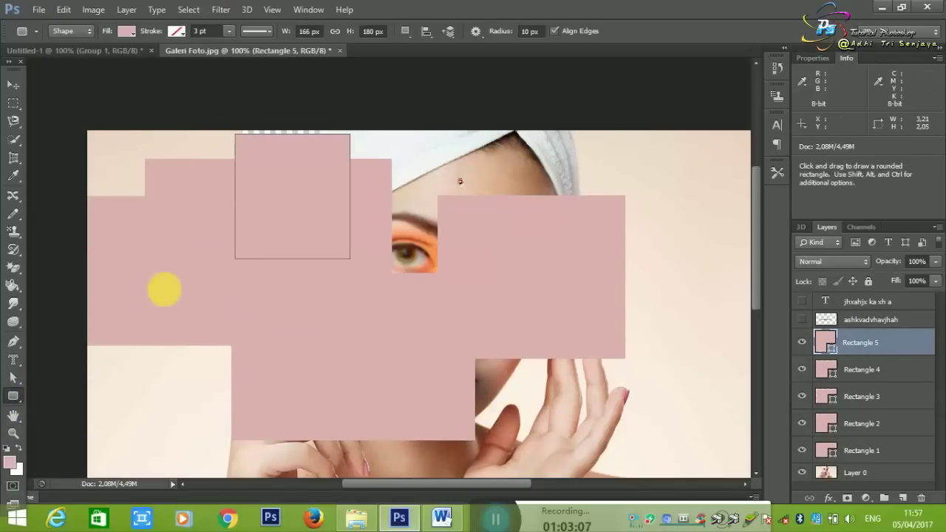
{"action": "mouse_move", "coordinate": [146, 277]}
{"action": "left_mouse_down"}
{"action": "mouse_move", "coordinate": [317, 418]}
{"action": "mouse_move", "coordinate": [344, 417]}
{"action": "left_mouse_up"}
{"action": "right_click", "coordinate": [13, 395]}
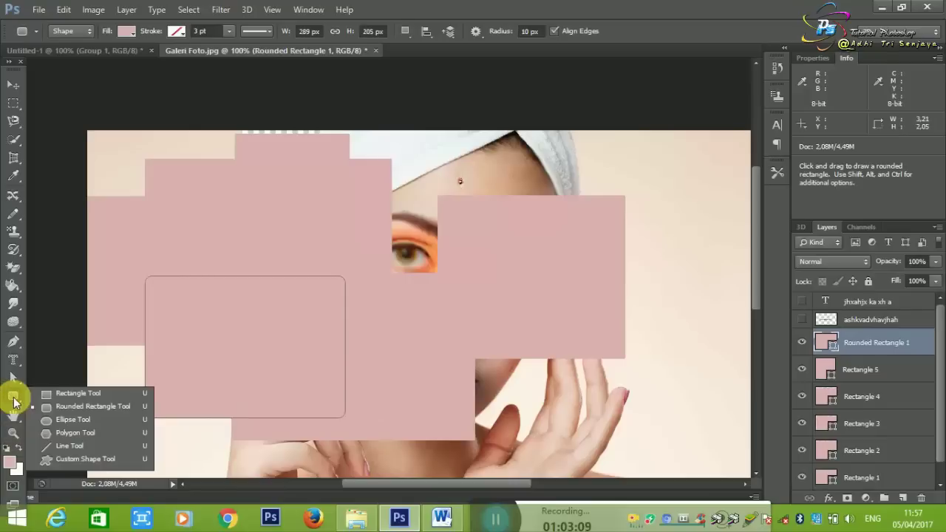
{"action": "left_click", "coordinate": [69, 445]}
{"action": "left_click_drag", "start_coordinate": [177, 378], "coordinate": [655, 218]}
{"action": "left_click_drag", "start_coordinate": [460, 207], "coordinate": [544, 393]}
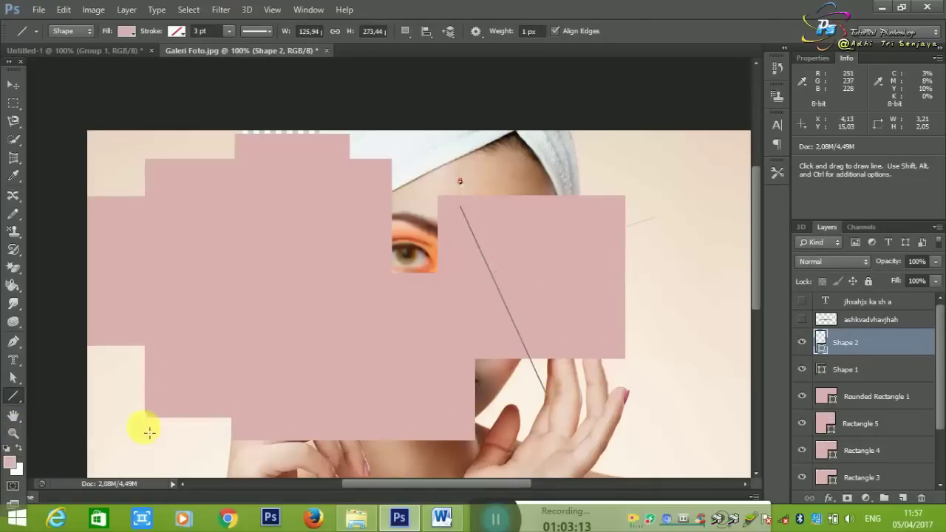
Draw a light-bulb custom shape over the face and a pinched-rectangle shape on the left.
{"action": "right_click", "coordinate": [18, 397]}
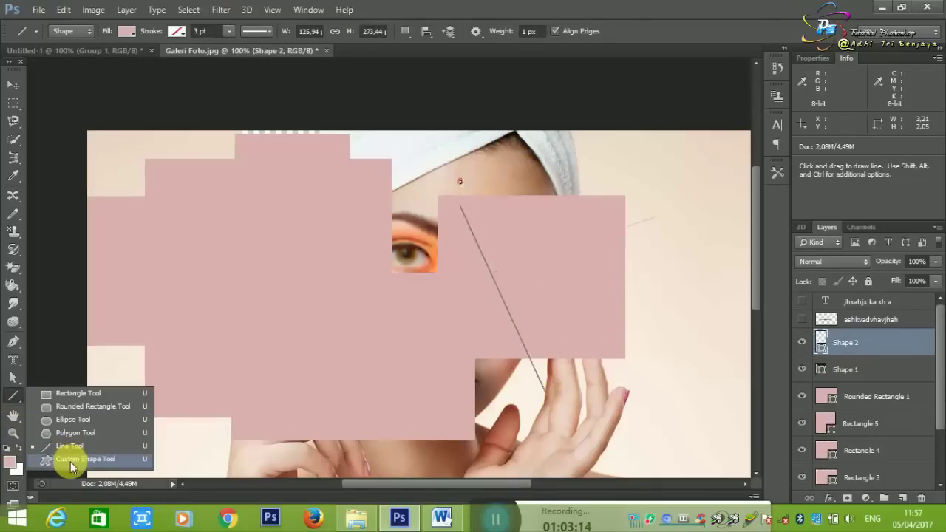
{"action": "left_click", "coordinate": [72, 462]}
{"action": "left_click_drag", "start_coordinate": [320, 223], "coordinate": [527, 422]}
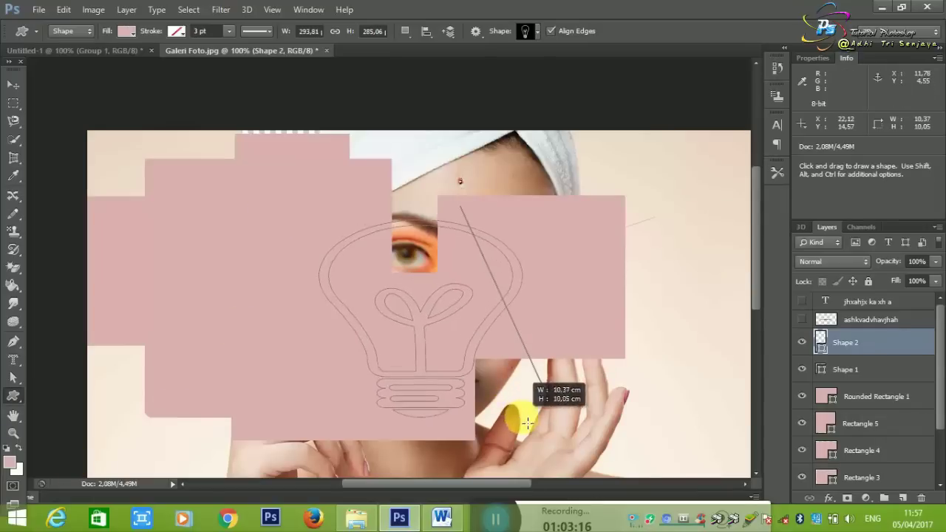
{"action": "left_click", "coordinate": [532, 32]}
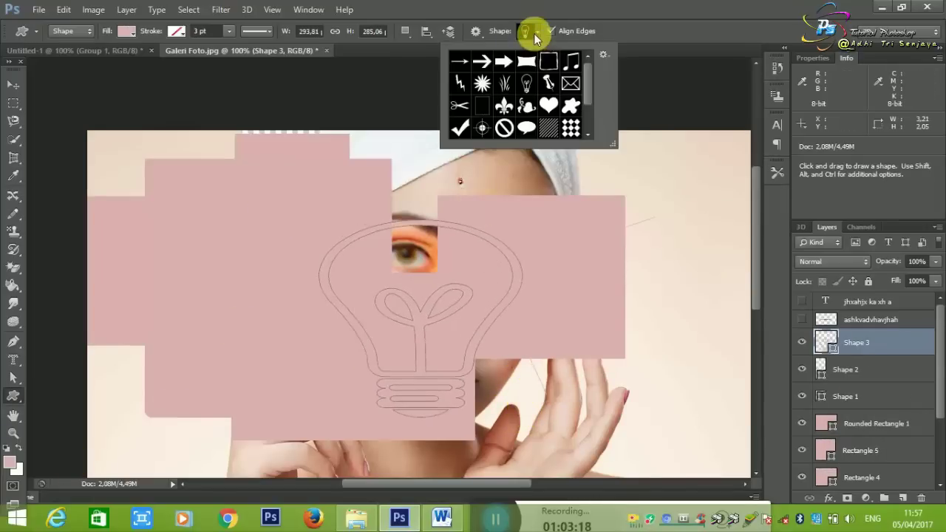
{"action": "left_click_drag", "start_coordinate": [248, 147], "coordinate": [140, 378]}
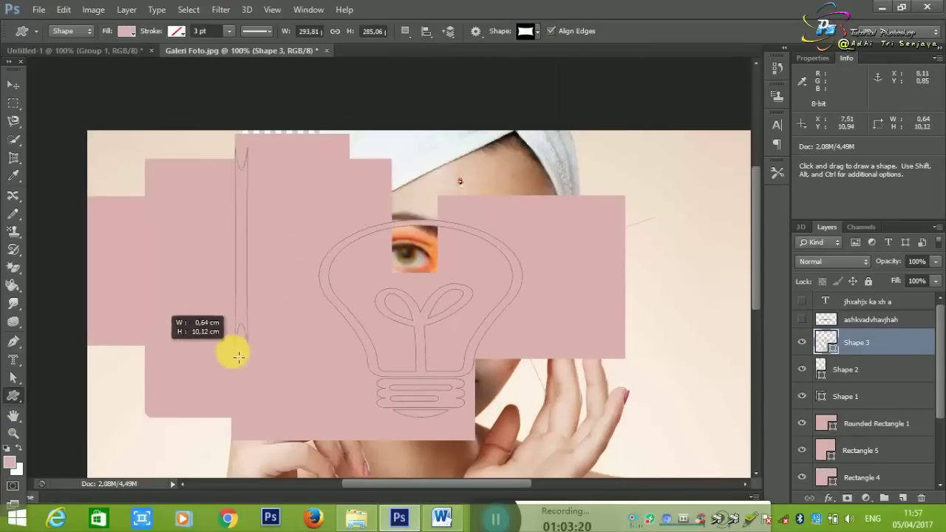
Pan the view with the Hand tool to show the hands.
{"action": "left_click", "coordinate": [15, 416]}
{"action": "left_click", "coordinate": [56, 414]}
{"action": "mouse_move", "coordinate": [190, 358]}
{"action": "left_mouse_down"}
{"action": "mouse_move", "coordinate": [315, 351]}
{"action": "mouse_move", "coordinate": [249, 239]}
{"action": "left_mouse_up"}
{"action": "mouse_move", "coordinate": [222, 268]}
{"action": "left_mouse_down"}
{"action": "mouse_move", "coordinate": [376, 323]}
{"action": "mouse_move", "coordinate": [141, 414]}
{"action": "mouse_move", "coordinate": [350, 338]}
{"action": "mouse_move", "coordinate": [323, 320]}
{"action": "mouse_move", "coordinate": [456, 372]}
{"action": "mouse_move", "coordinate": [226, 302]}
{"action": "mouse_move", "coordinate": [362, 245]}
{"action": "mouse_move", "coordinate": [311, 266]}
{"action": "mouse_move", "coordinate": [345, 364]}
{"action": "mouse_move", "coordinate": [262, 245]}
{"action": "mouse_move", "coordinate": [268, 127]}
{"action": "mouse_move", "coordinate": [214, 203]}
{"action": "mouse_move", "coordinate": [294, 338]}
{"action": "mouse_move", "coordinate": [481, 317]}
{"action": "mouse_move", "coordinate": [458, 102]}
{"action": "mouse_move", "coordinate": [80, 433]}
{"action": "mouse_move", "coordinate": [89, 407]}
{"action": "mouse_move", "coordinate": [130, 380]}
{"action": "mouse_move", "coordinate": [286, 434]}
{"action": "mouse_move", "coordinate": [268, 412]}
{"action": "mouse_move", "coordinate": [78, 389]}
{"action": "mouse_move", "coordinate": [16, 420]}
{"action": "left_mouse_up"}
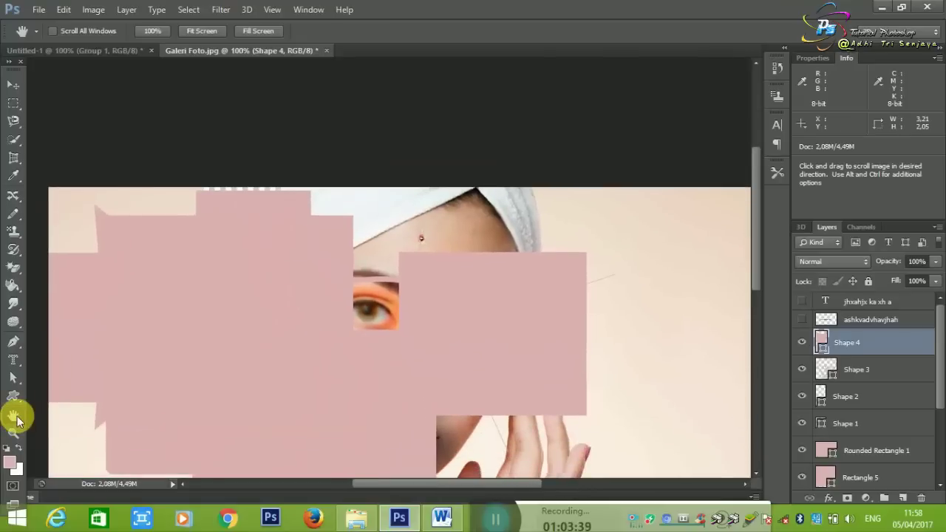
{"action": "left_click", "coordinate": [16, 419]}
{"action": "left_click", "coordinate": [54, 429]}
{"action": "mouse_move", "coordinate": [153, 281]}
{"action": "left_mouse_down"}
{"action": "mouse_move", "coordinate": [470, 288]}
{"action": "mouse_move", "coordinate": [296, 184]}
{"action": "mouse_move", "coordinate": [416, 217]}
{"action": "mouse_move", "coordinate": [310, 158]}
{"action": "mouse_move", "coordinate": [227, 248]}
{"action": "mouse_move", "coordinate": [468, 377]}
{"action": "mouse_move", "coordinate": [363, 229]}
{"action": "mouse_move", "coordinate": [413, 236]}
{"action": "mouse_move", "coordinate": [370, 214]}
{"action": "mouse_move", "coordinate": [433, 302]}
{"action": "mouse_move", "coordinate": [333, 313]}
{"action": "mouse_move", "coordinate": [378, 327]}
{"action": "mouse_move", "coordinate": [354, 318]}
{"action": "left_mouse_up"}
{"action": "left_click", "coordinate": [13, 433]}
{"action": "left_click", "coordinate": [203, 392]}
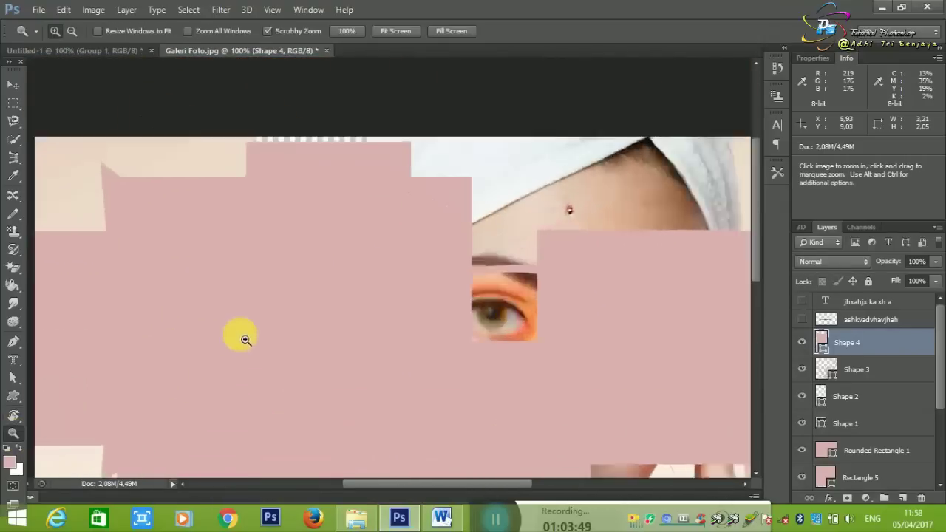
{"action": "mouse_move", "coordinate": [246, 339]}
{"action": "left_mouse_down"}
{"action": "mouse_move", "coordinate": [310, 302]}
{"action": "mouse_move", "coordinate": [246, 439]}
{"action": "mouse_move", "coordinate": [157, 510]}
{"action": "mouse_move", "coordinate": [382, 320]}
{"action": "mouse_move", "coordinate": [257, 462]}
{"action": "mouse_move", "coordinate": [107, 517]}
{"action": "mouse_move", "coordinate": [25, 454]}
{"action": "left_mouse_up"}
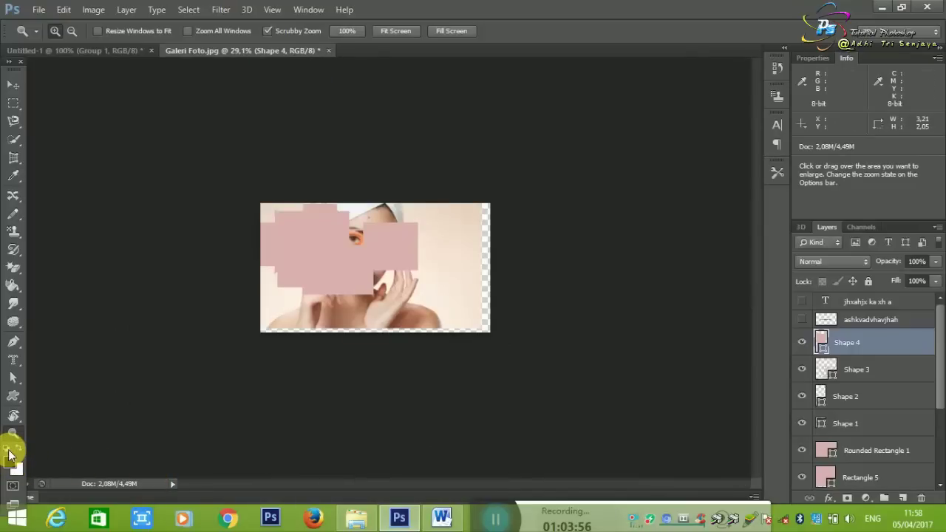
{"action": "left_click", "coordinate": [10, 488]}
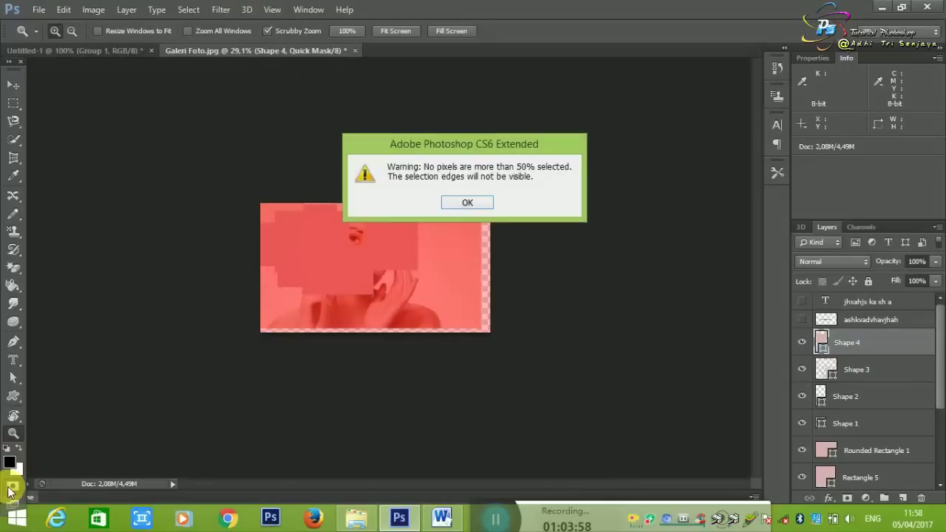
{"action": "left_click", "coordinate": [487, 203]}
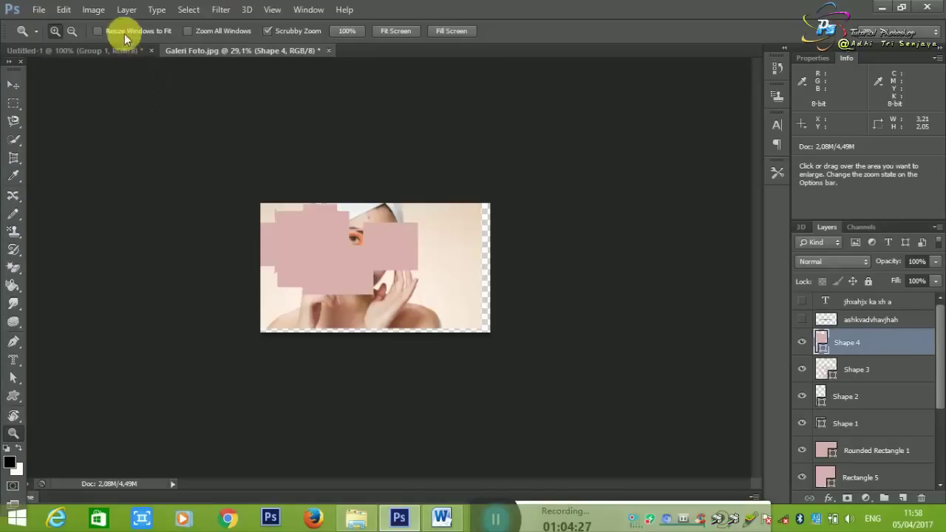
{"action": "left_click", "coordinate": [94, 11]}
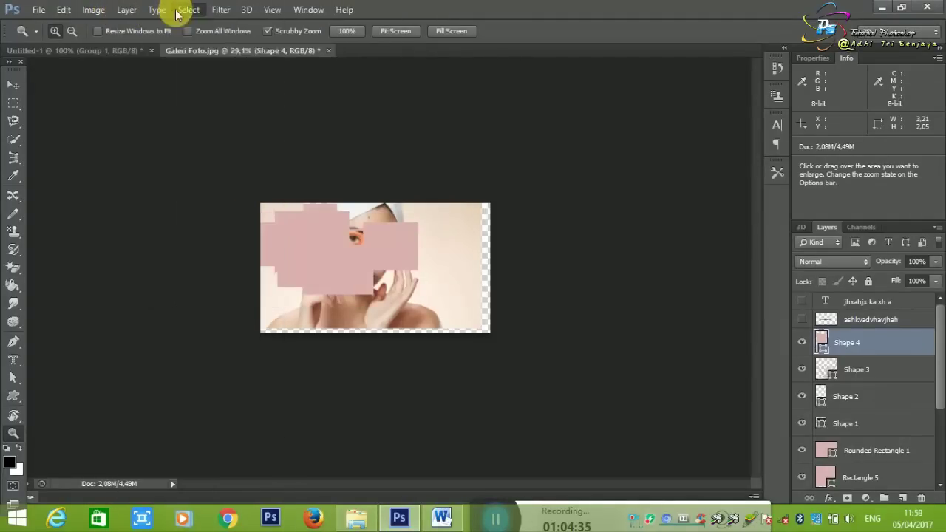
{"action": "left_click", "coordinate": [217, 10]}
{"action": "mouse_move", "coordinate": [127, 254]}
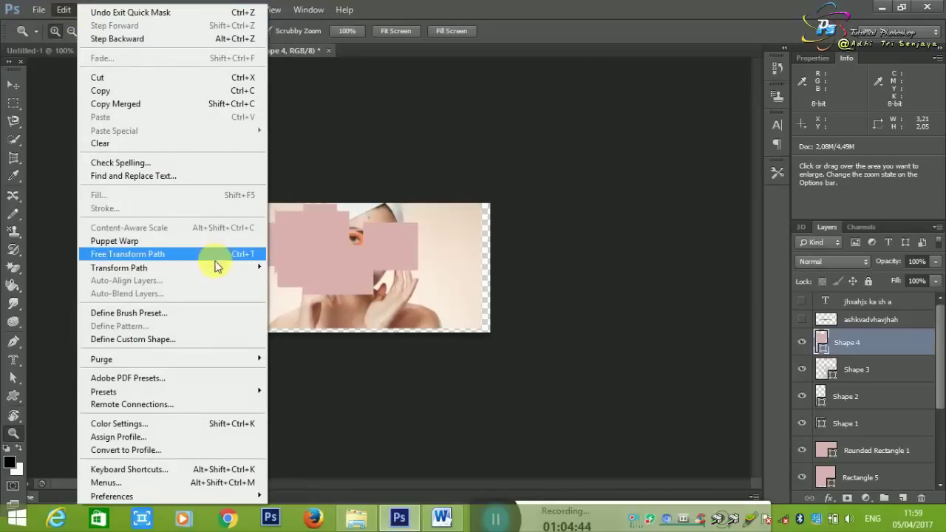
{"action": "left_click", "coordinate": [64, 9]}
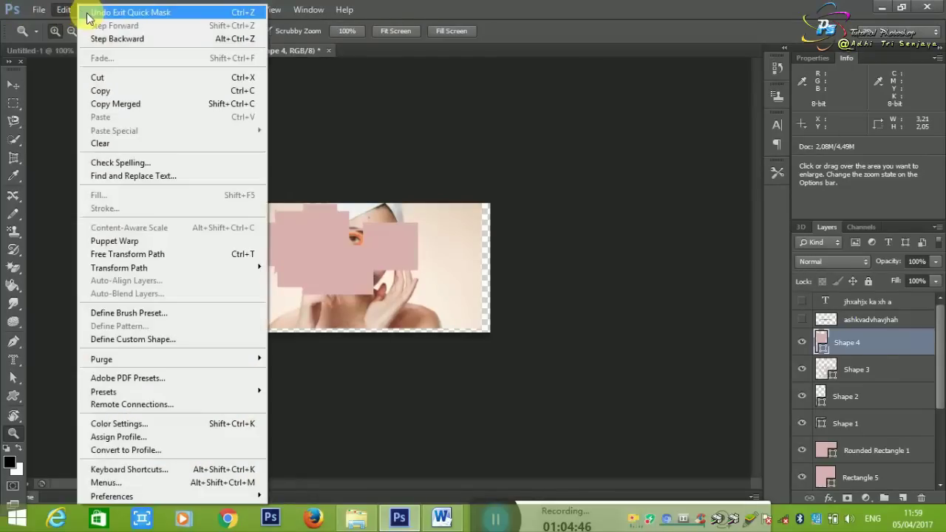
{"action": "left_click", "coordinate": [63, 13]}
{"action": "left_click", "coordinate": [89, 12]}
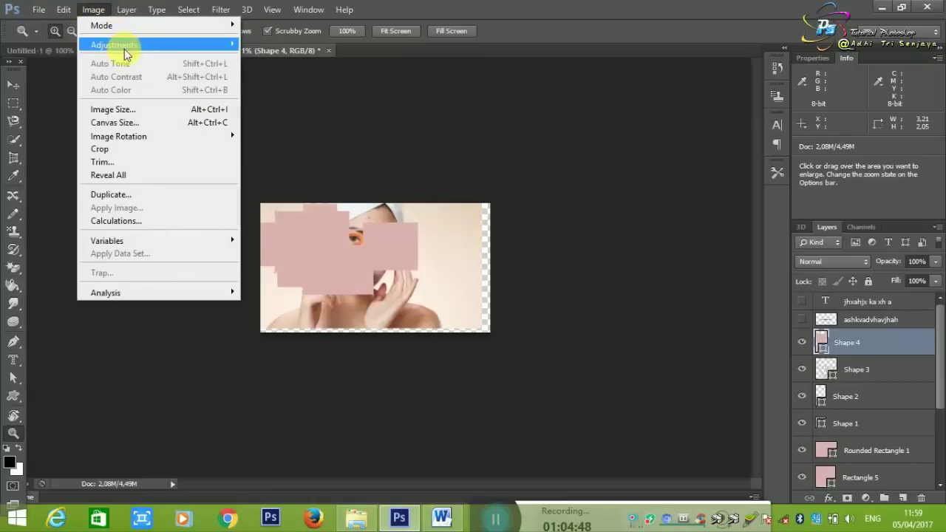
{"action": "left_click", "coordinate": [42, 10]}
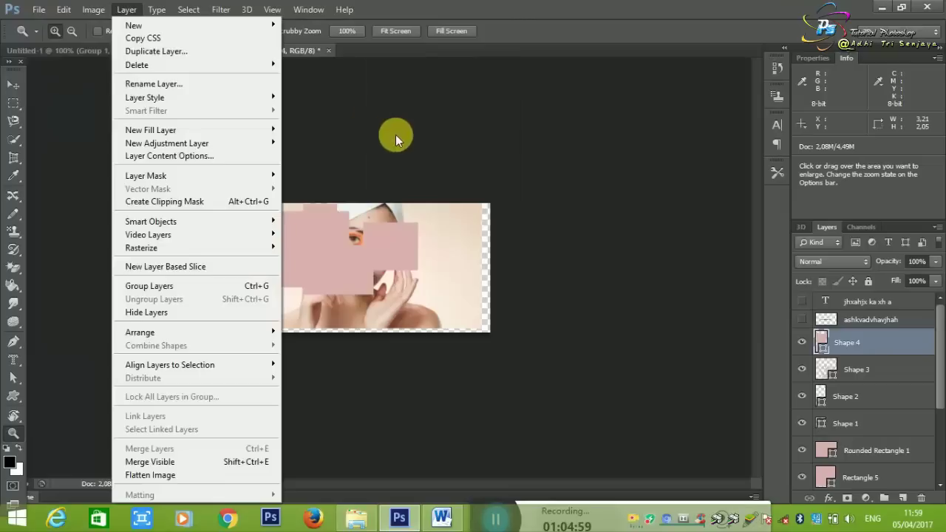
{"action": "left_click", "coordinate": [395, 135]}
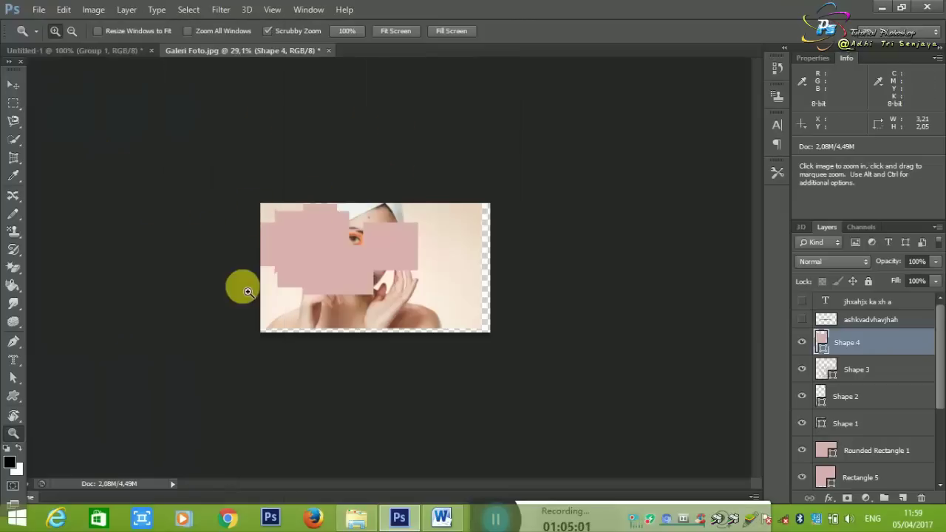